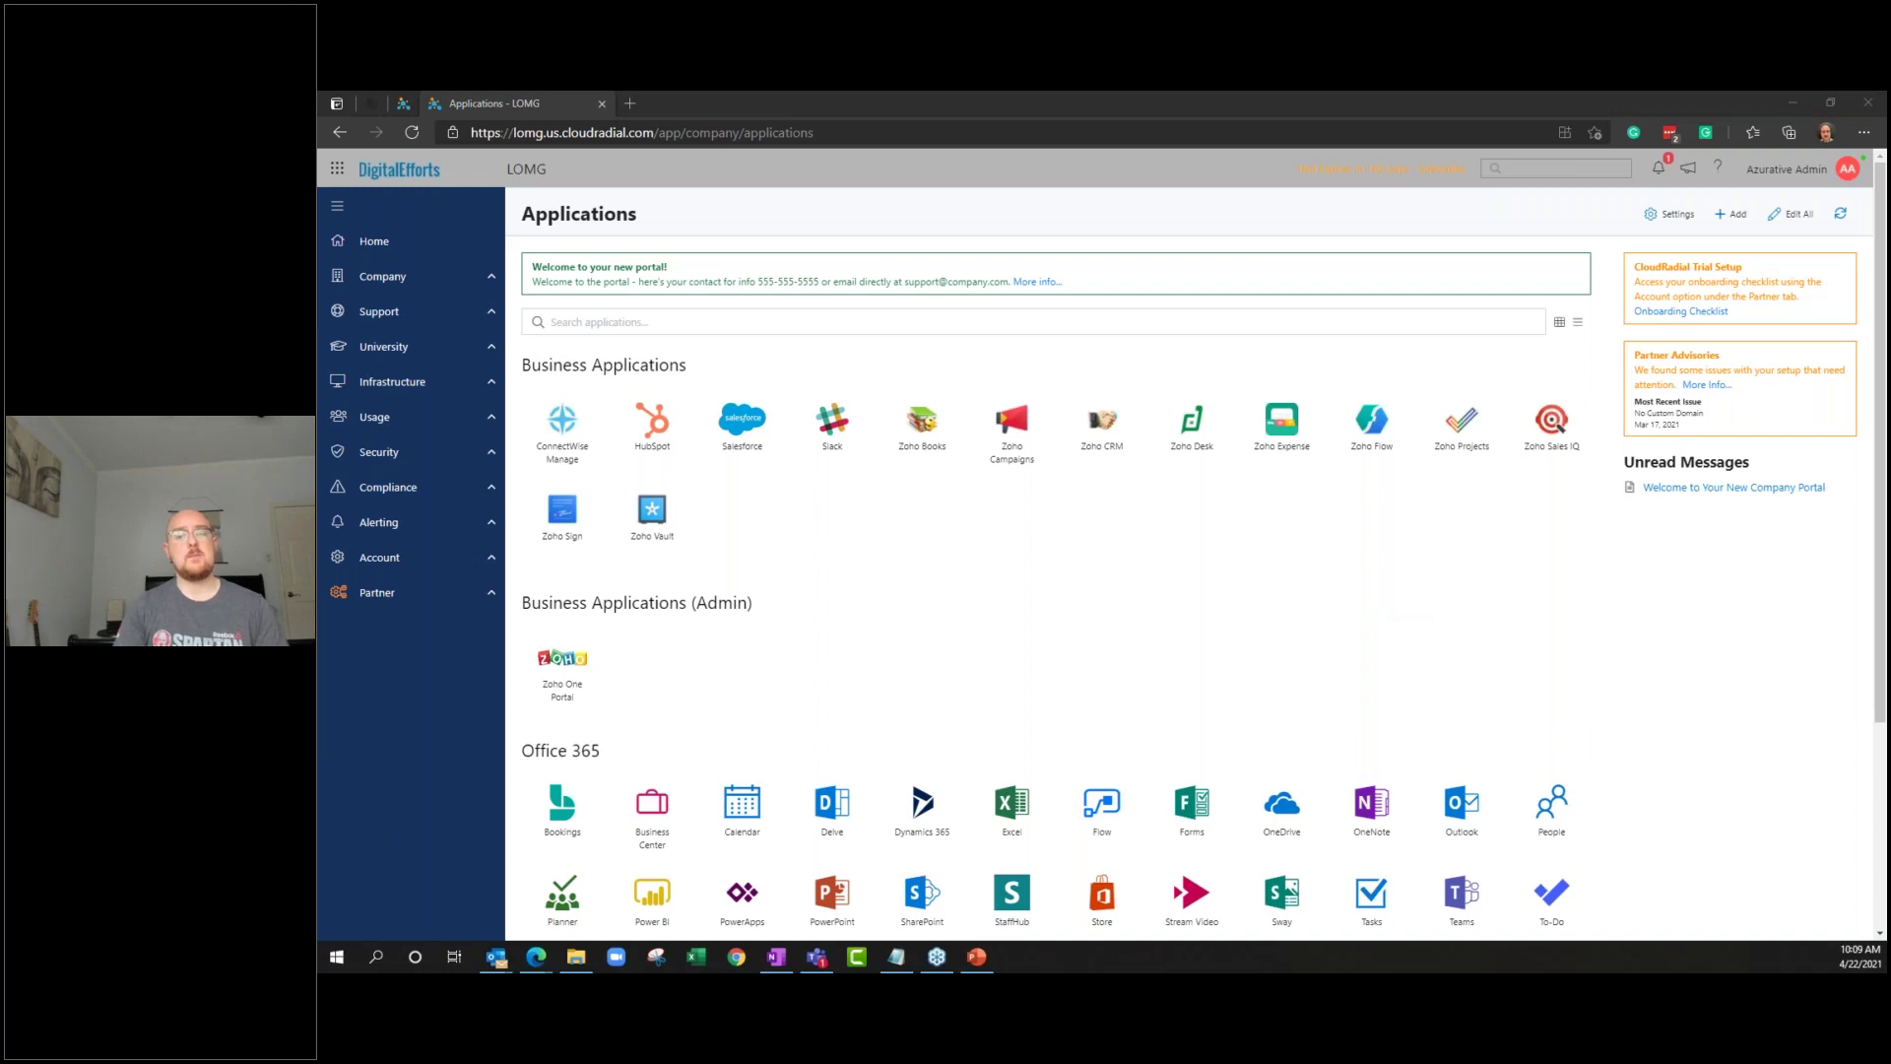
# Open the partner's client list and impersonate an admin of Willoughby Council
pyautogui.click(1468, 650)
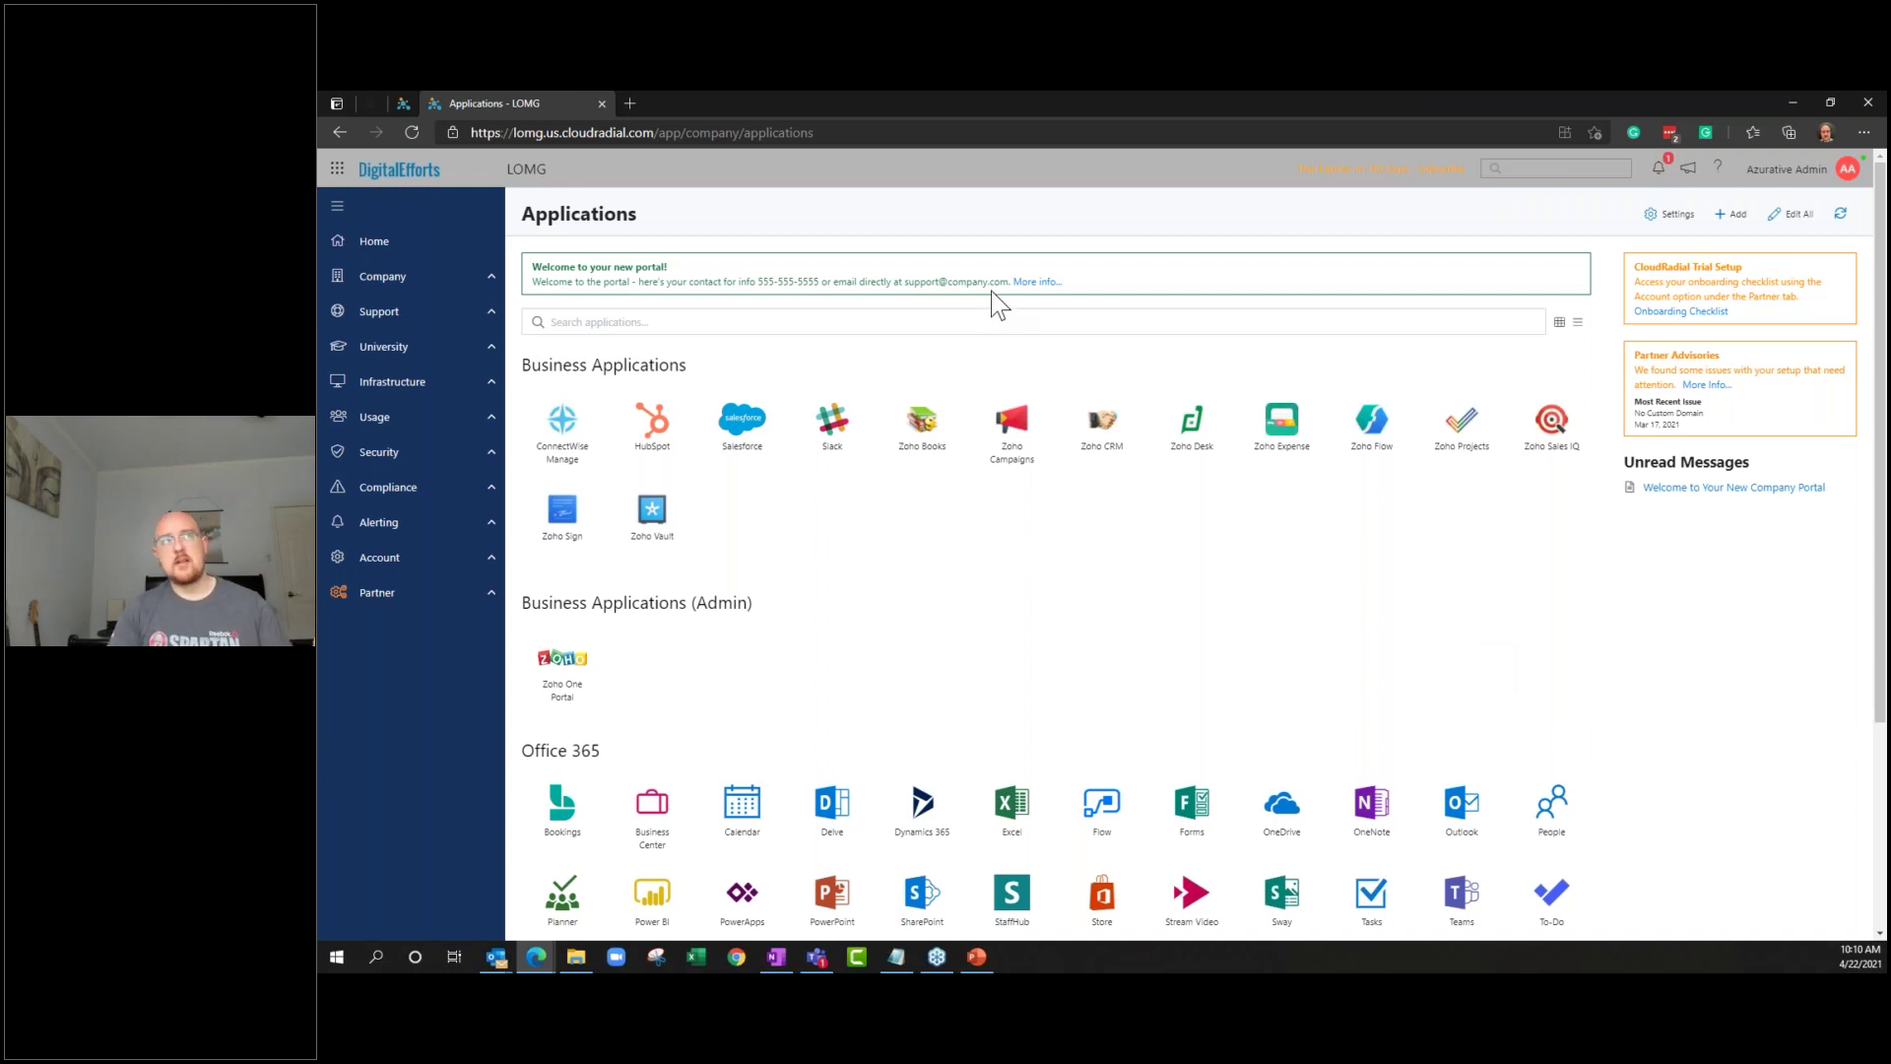
pyautogui.click(483, 594)
pyautogui.click(483, 702)
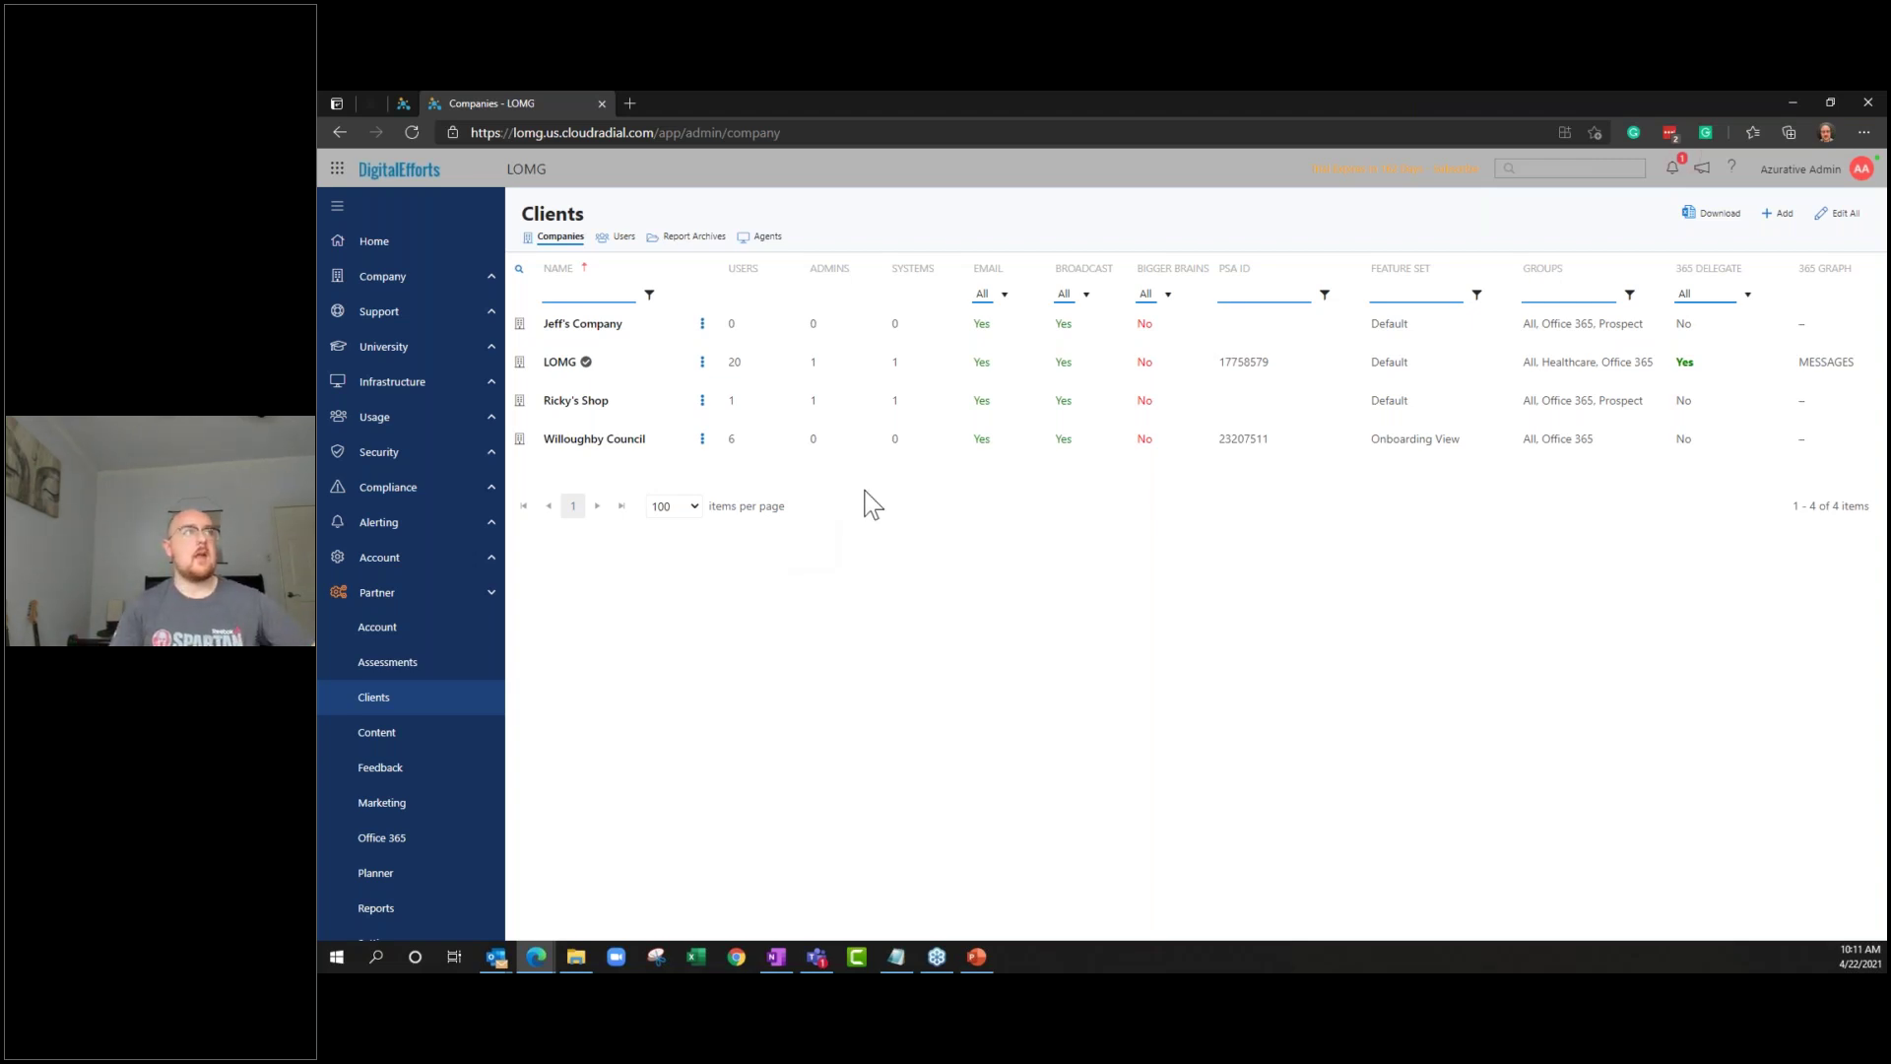
pyautogui.click(702, 440)
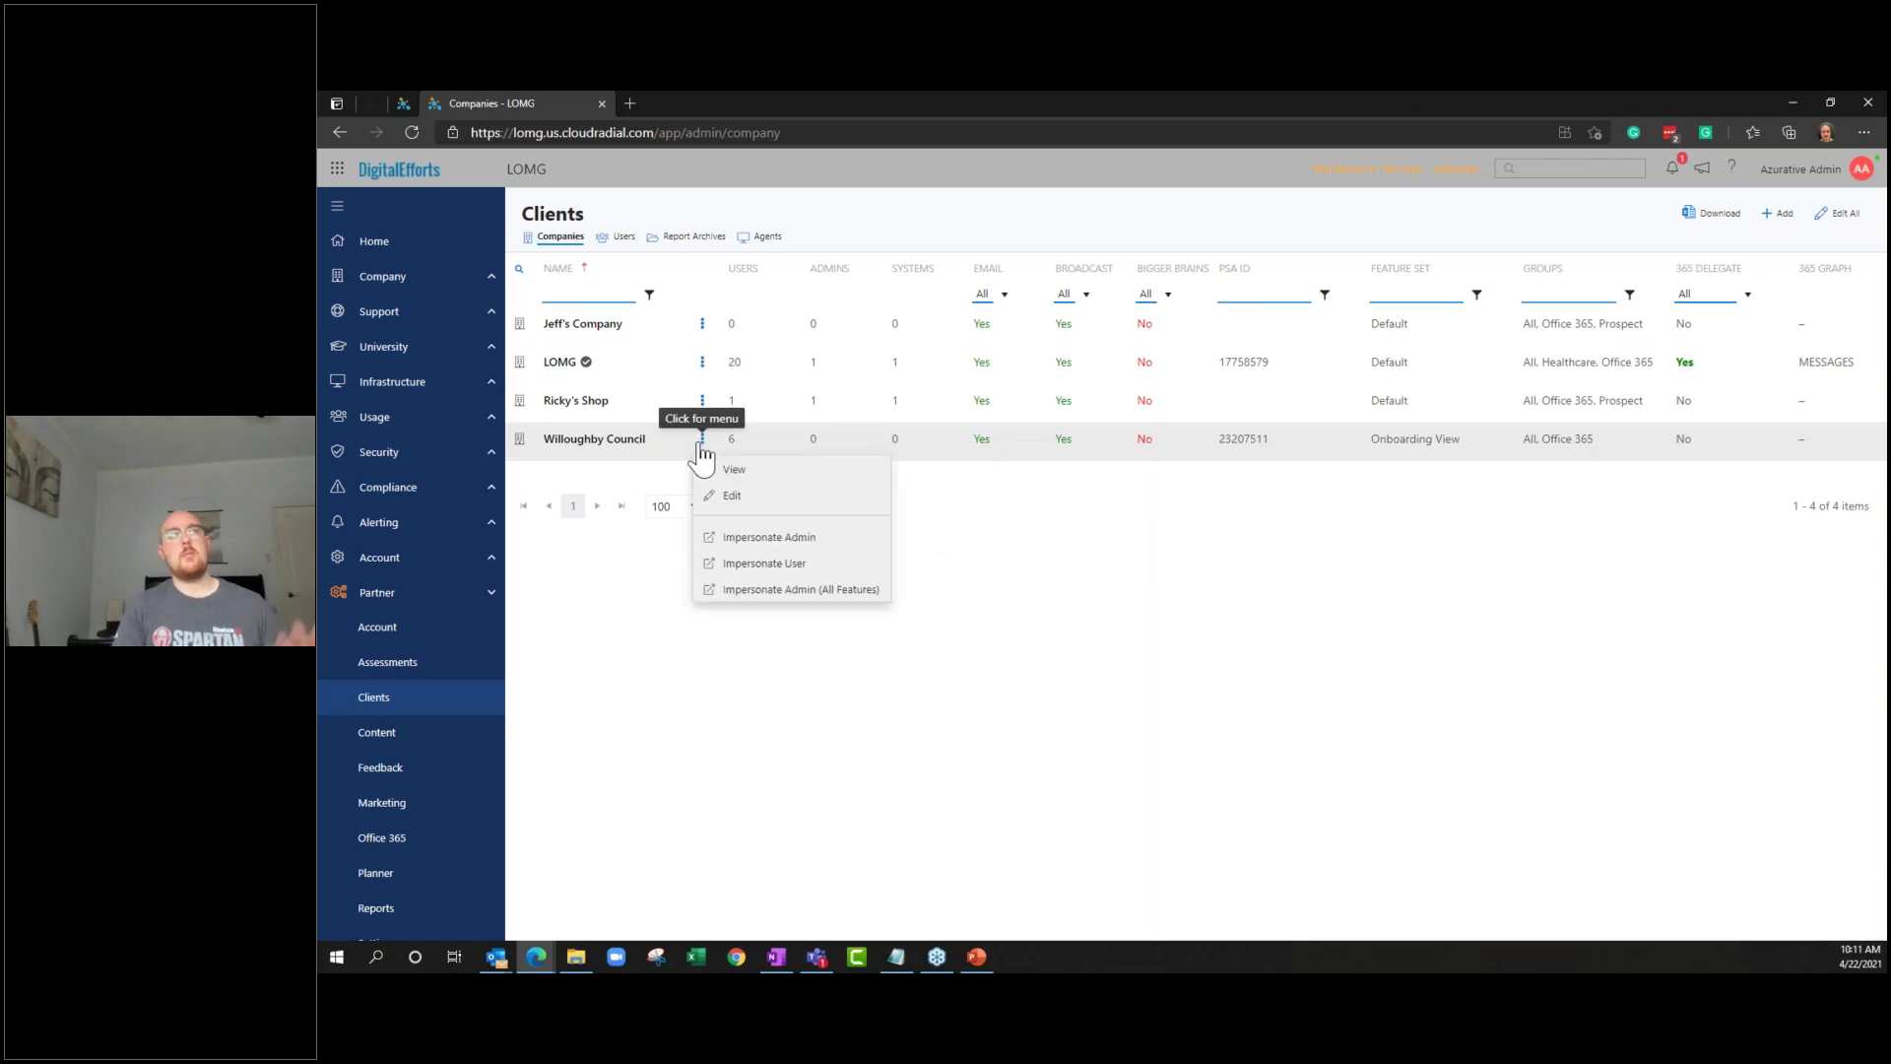
pyautogui.click(787, 540)
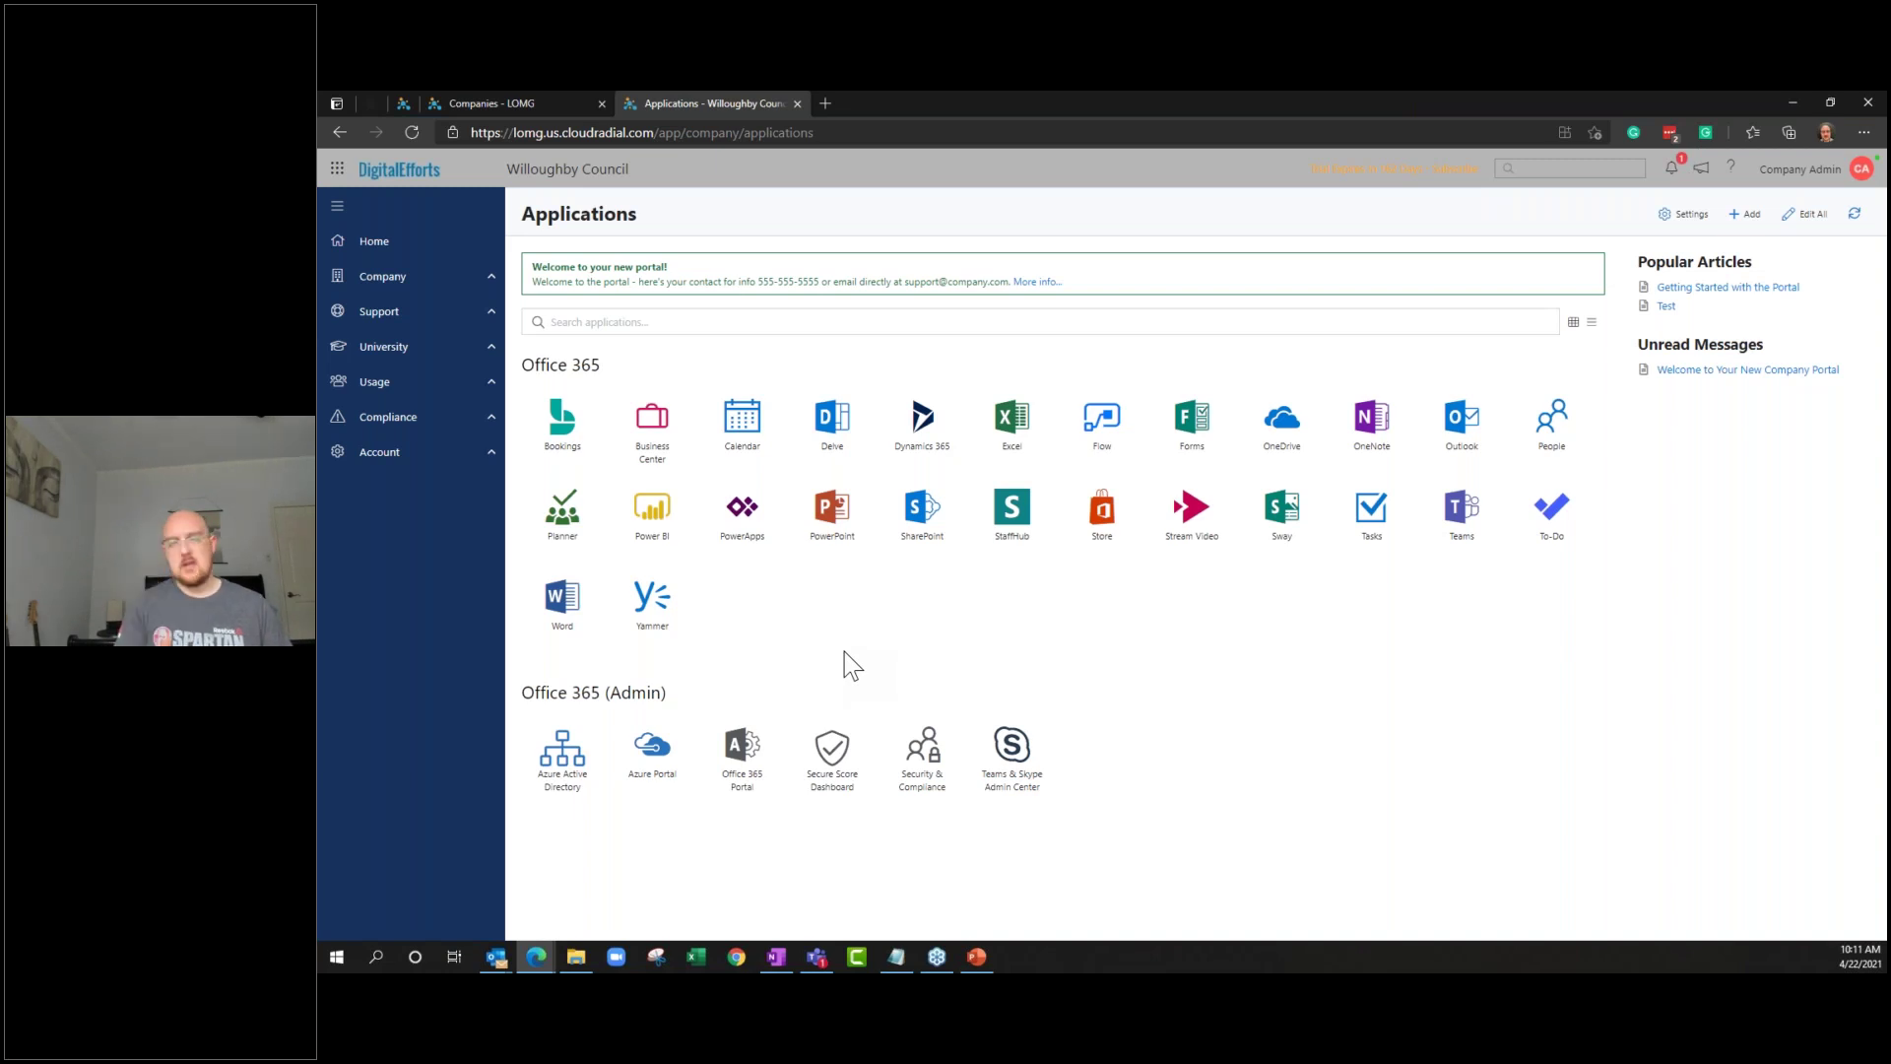
# Return to the LOMG portal and review its home page applications and the Report a Problem page under Support
pyautogui.click(528, 103)
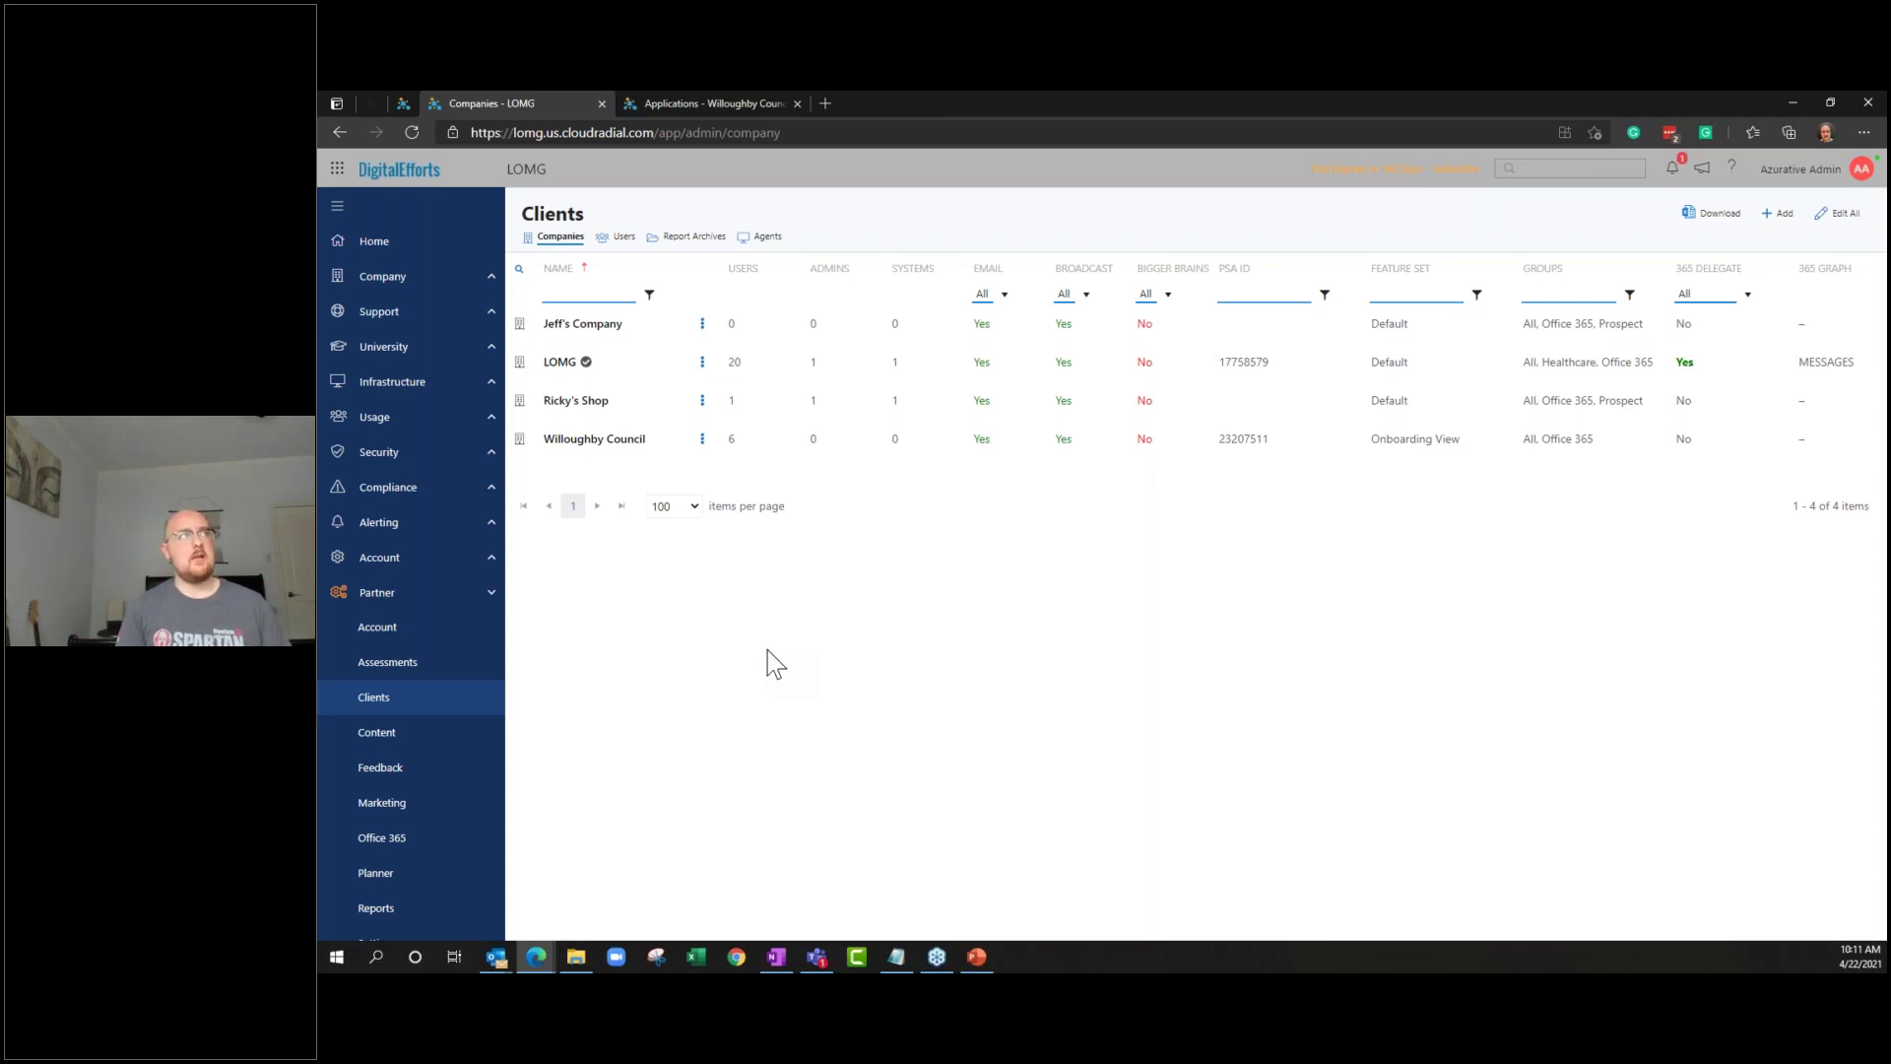
pyautogui.click(450, 256)
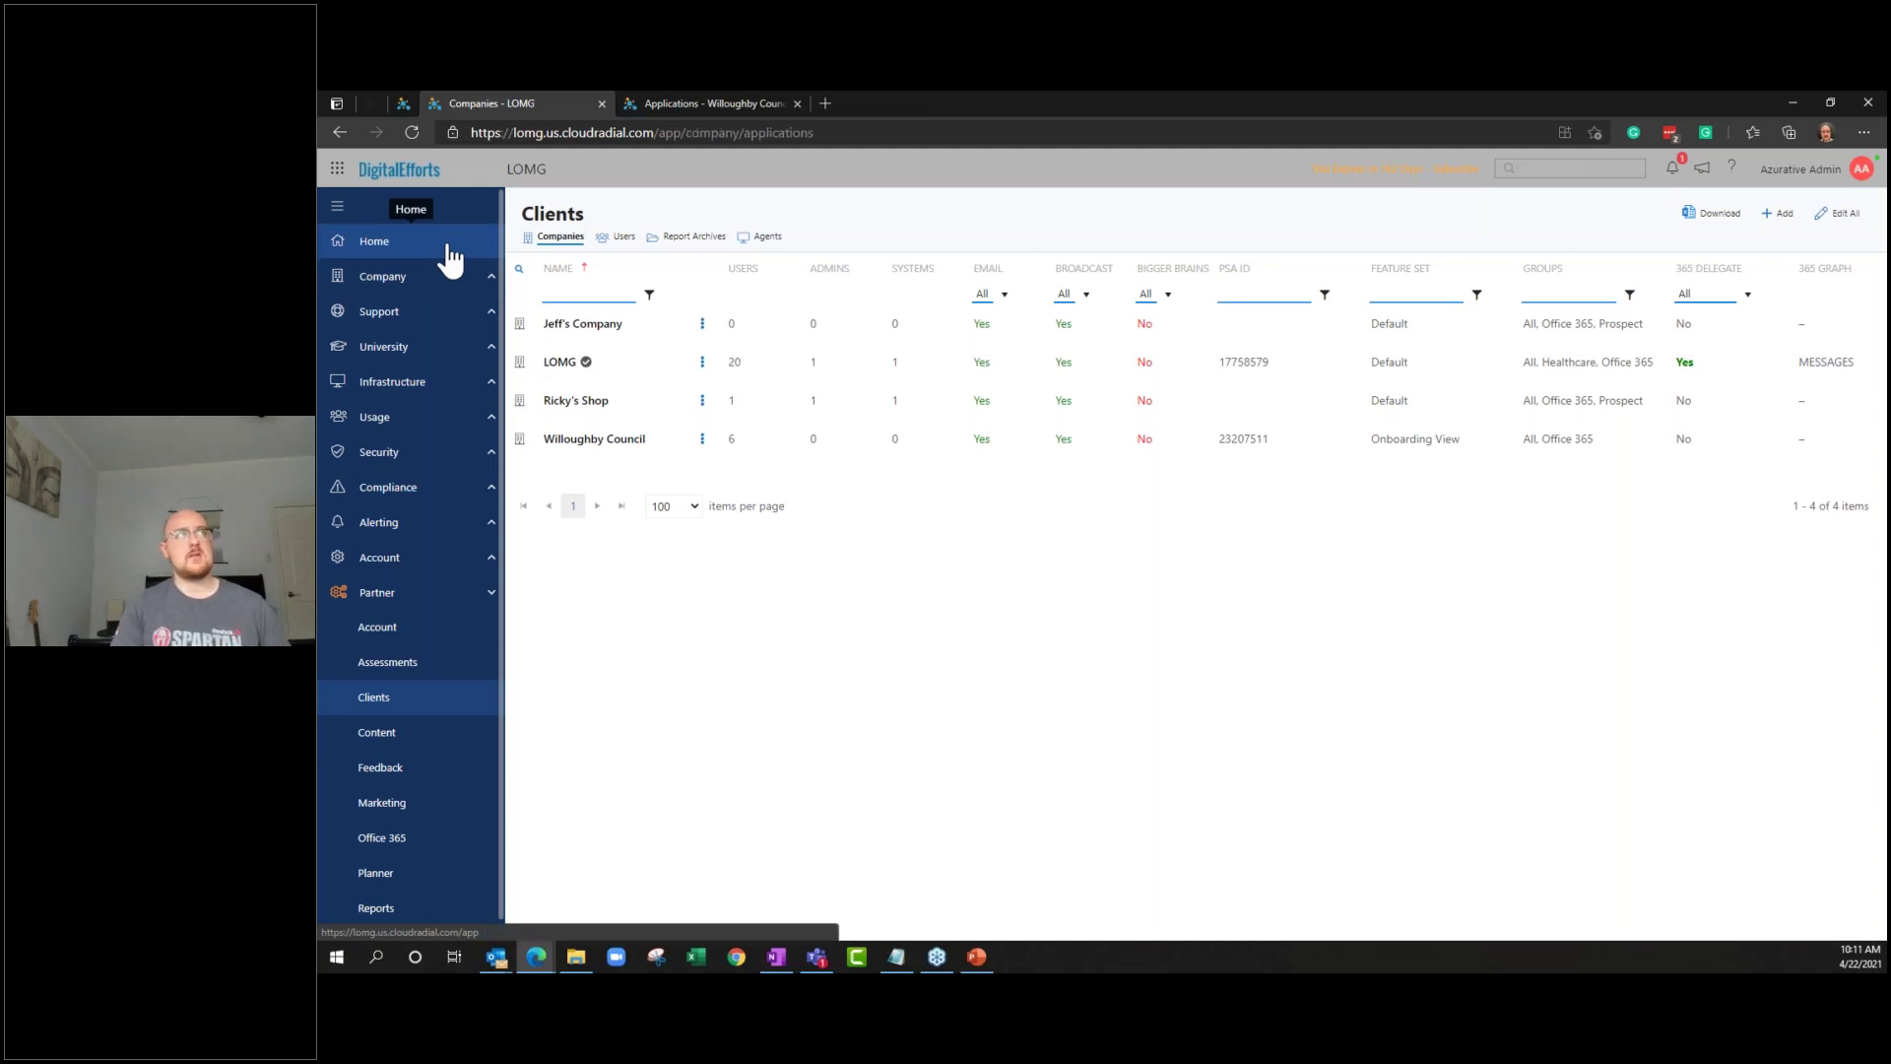
pyautogui.scroll(-2, 767, 642)
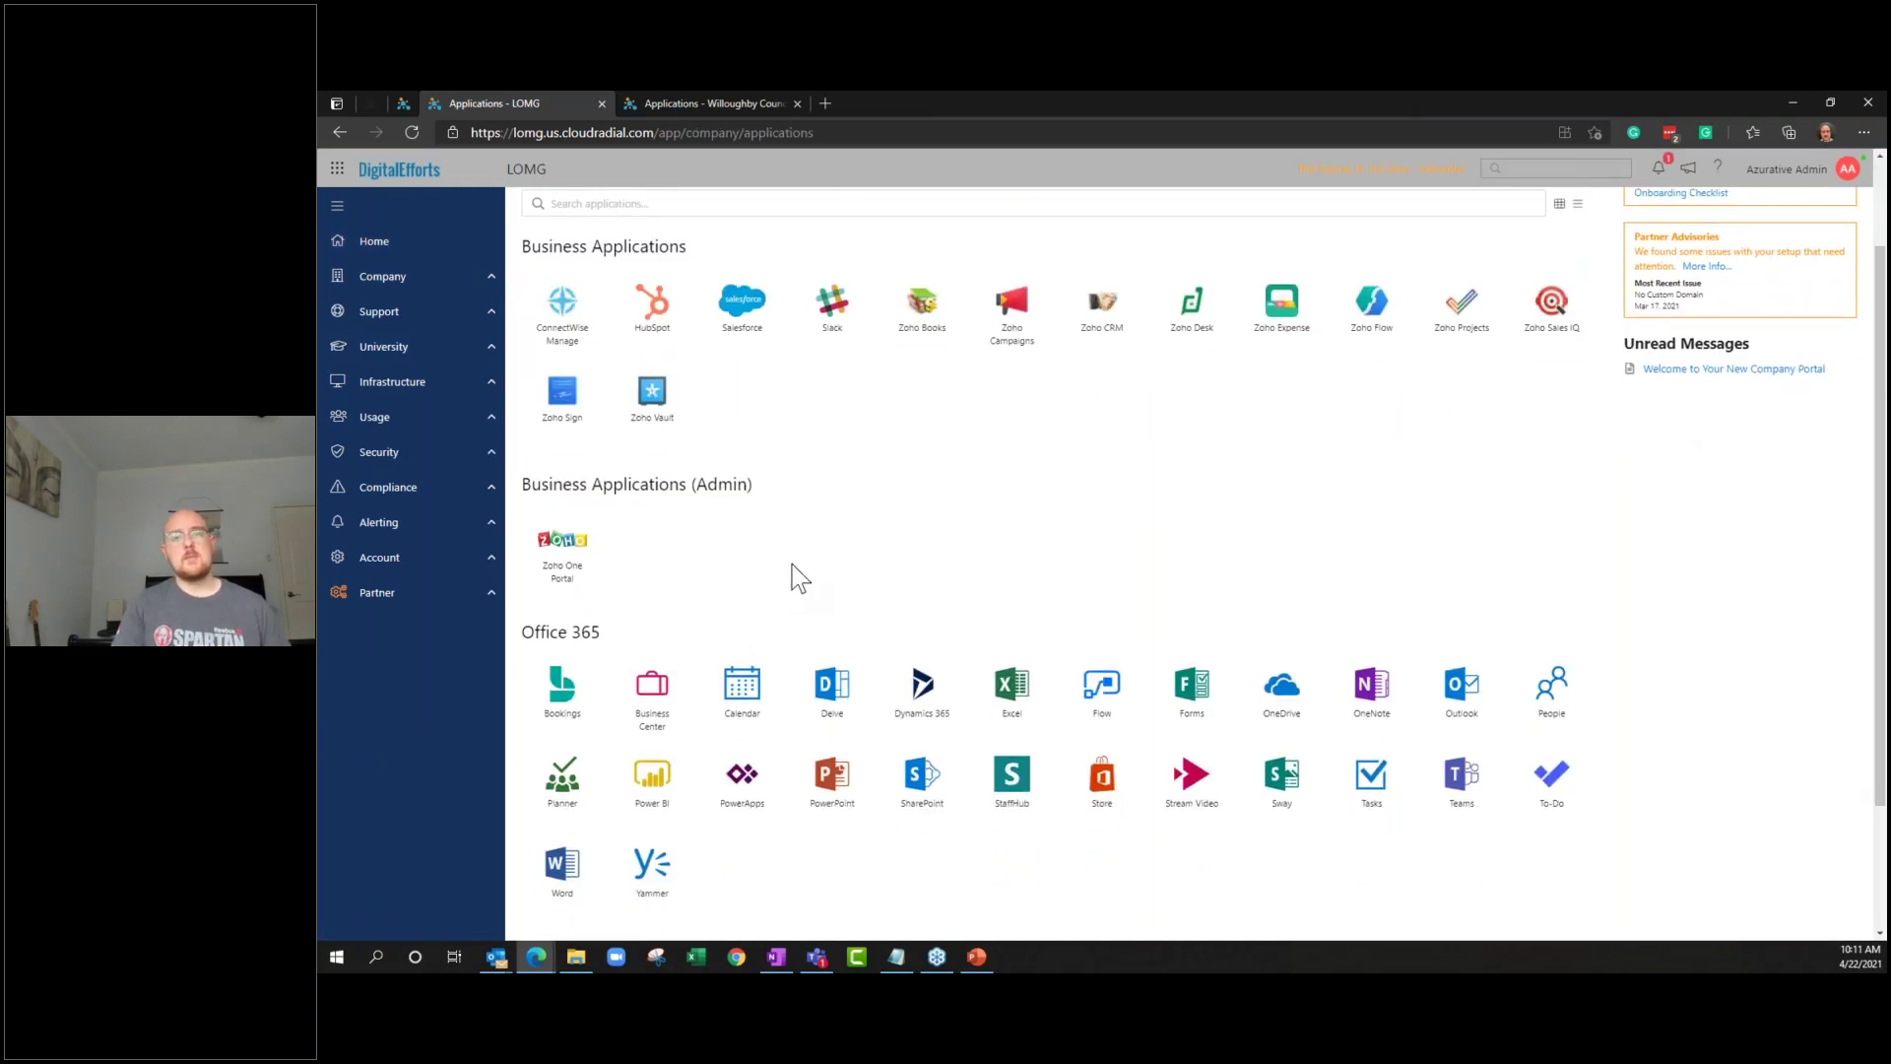
pyautogui.scroll(-3, 792, 577)
pyautogui.scroll(-1, 1001, 788)
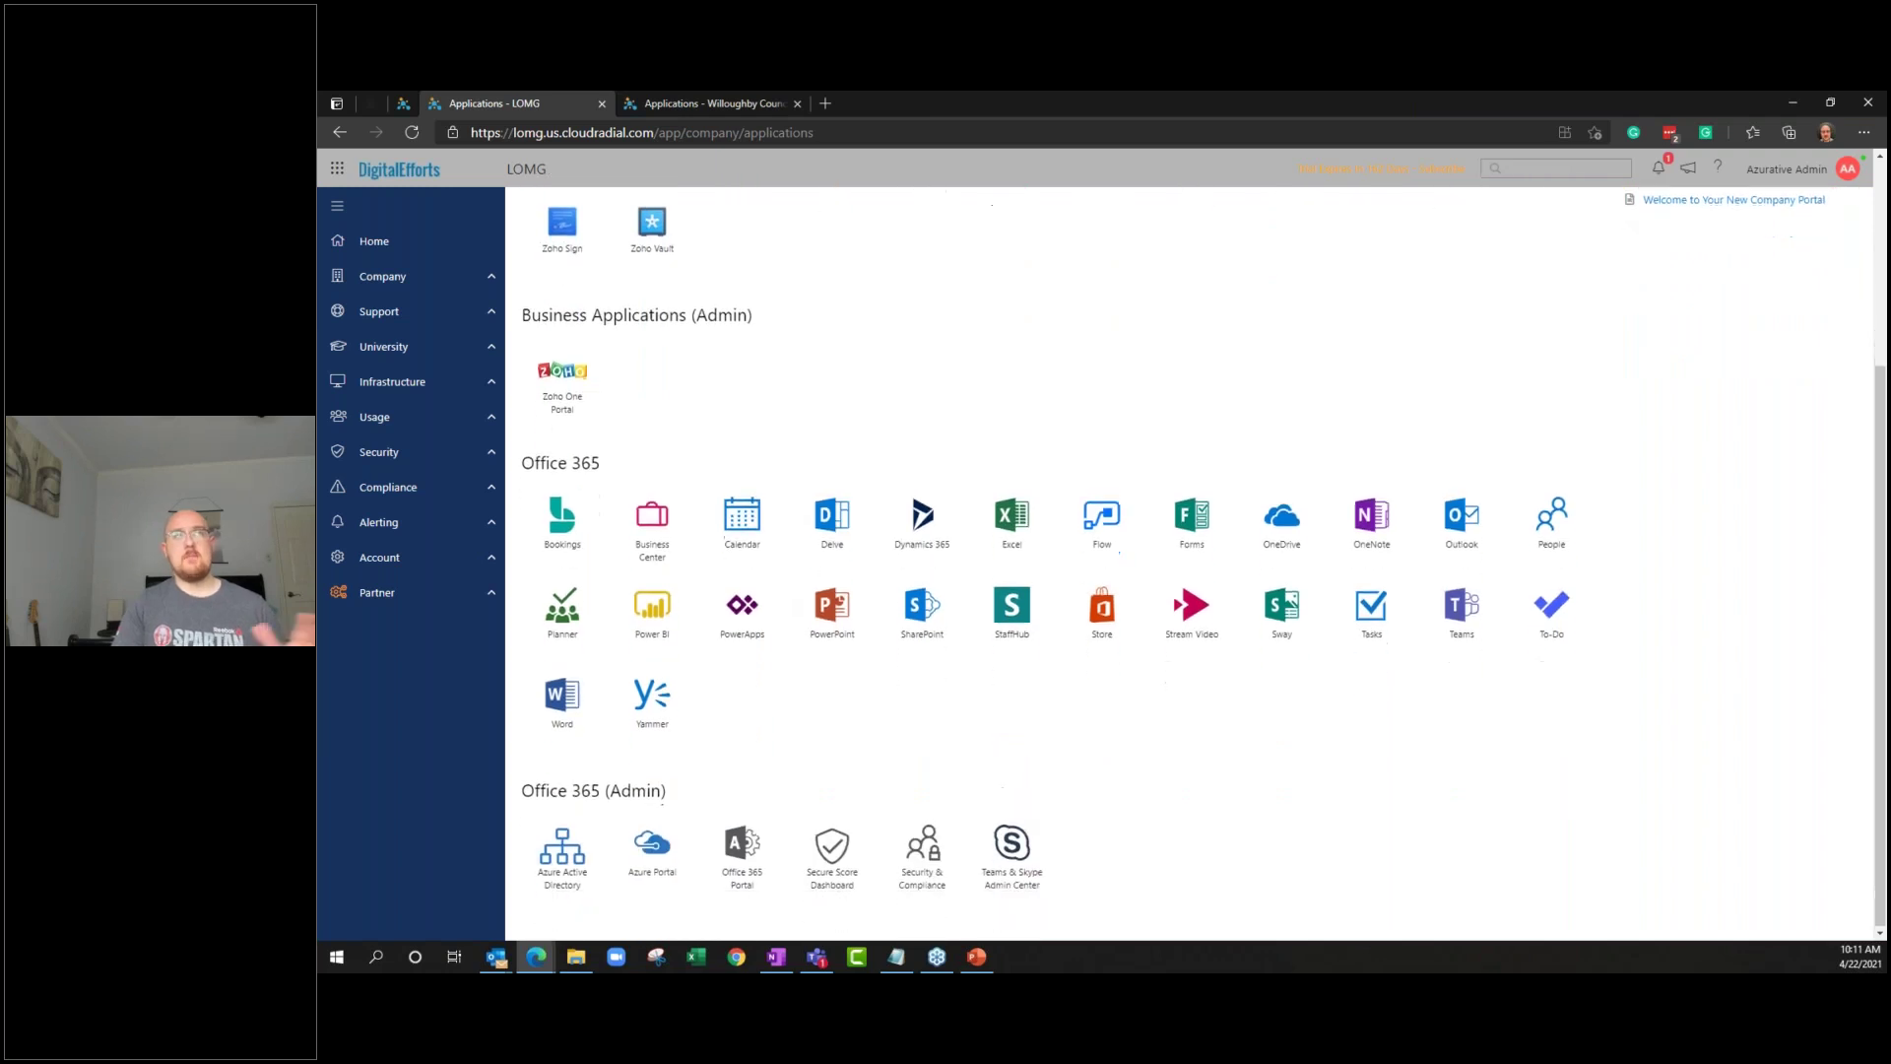
pyautogui.scroll(2, 974, 773)
pyautogui.scroll(3, 886, 699)
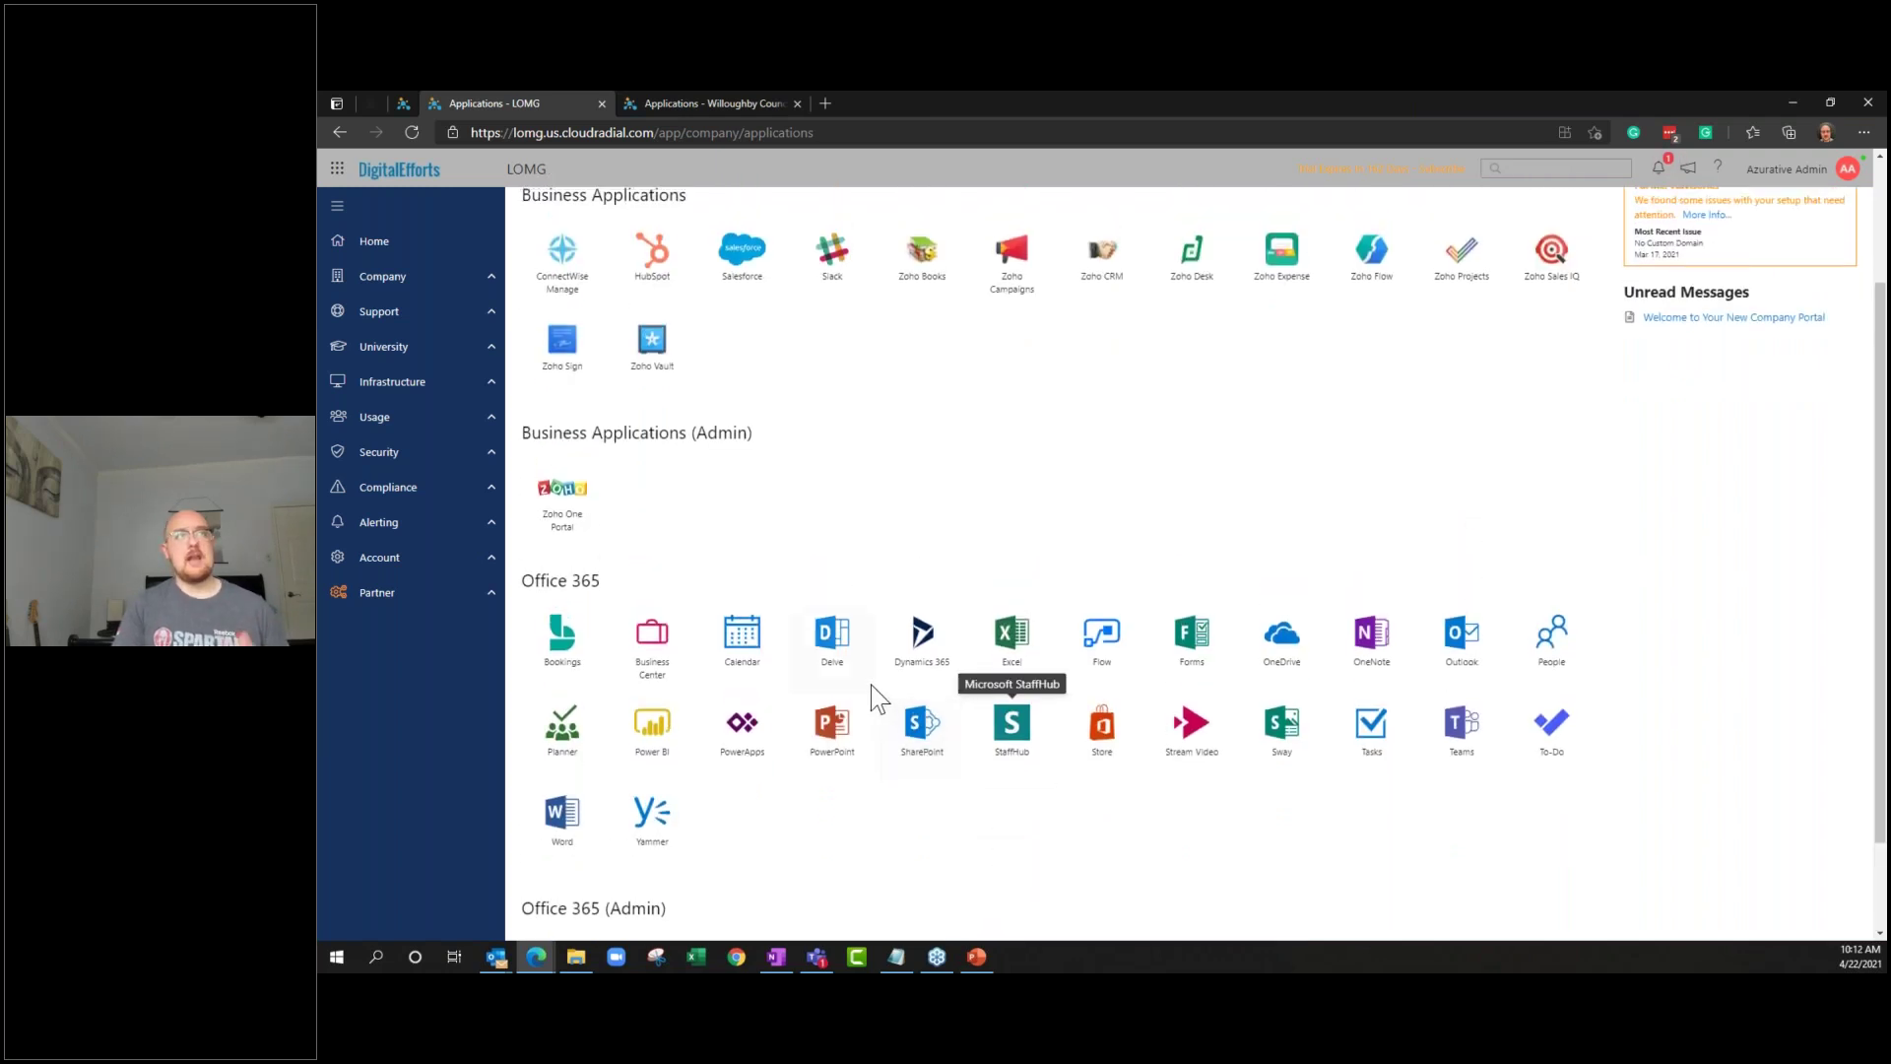
pyautogui.click(486, 317)
pyautogui.click(477, 392)
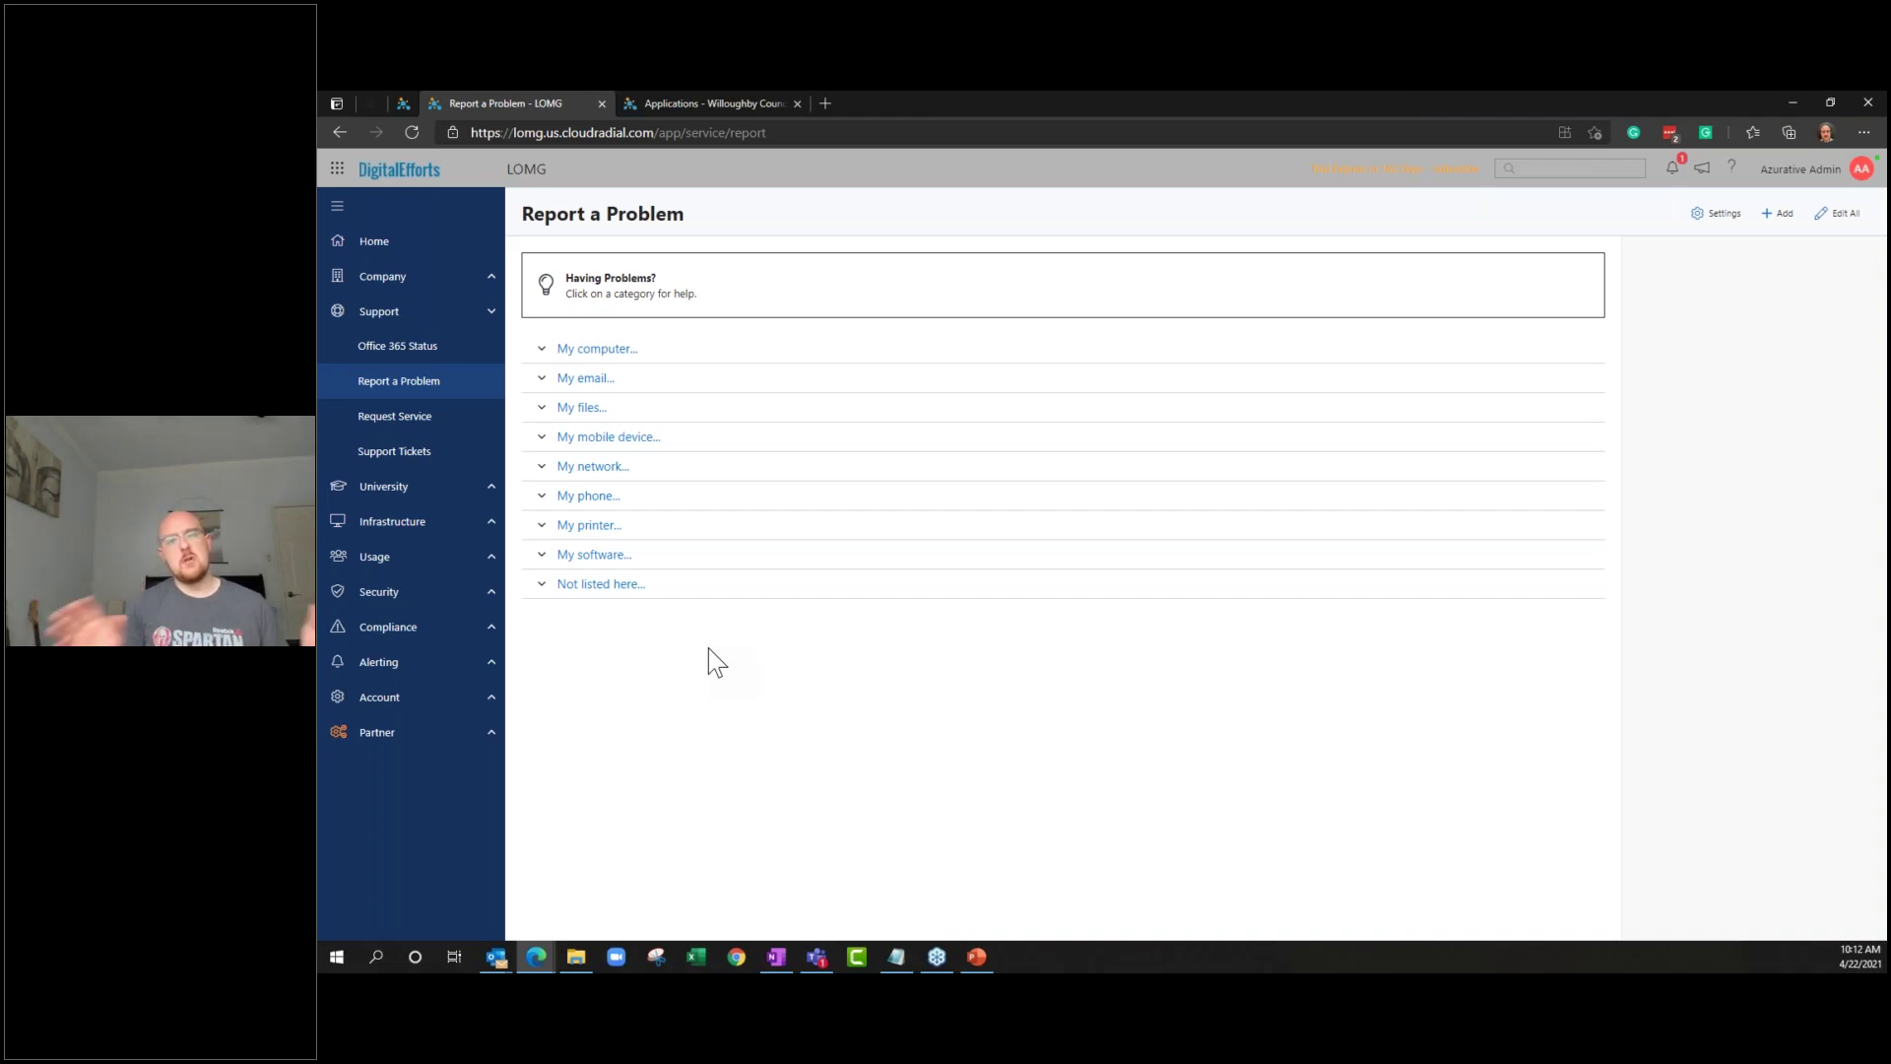
# Open the partner-level Content list and collapse every content category except Dashboards
pyautogui.click(478, 741)
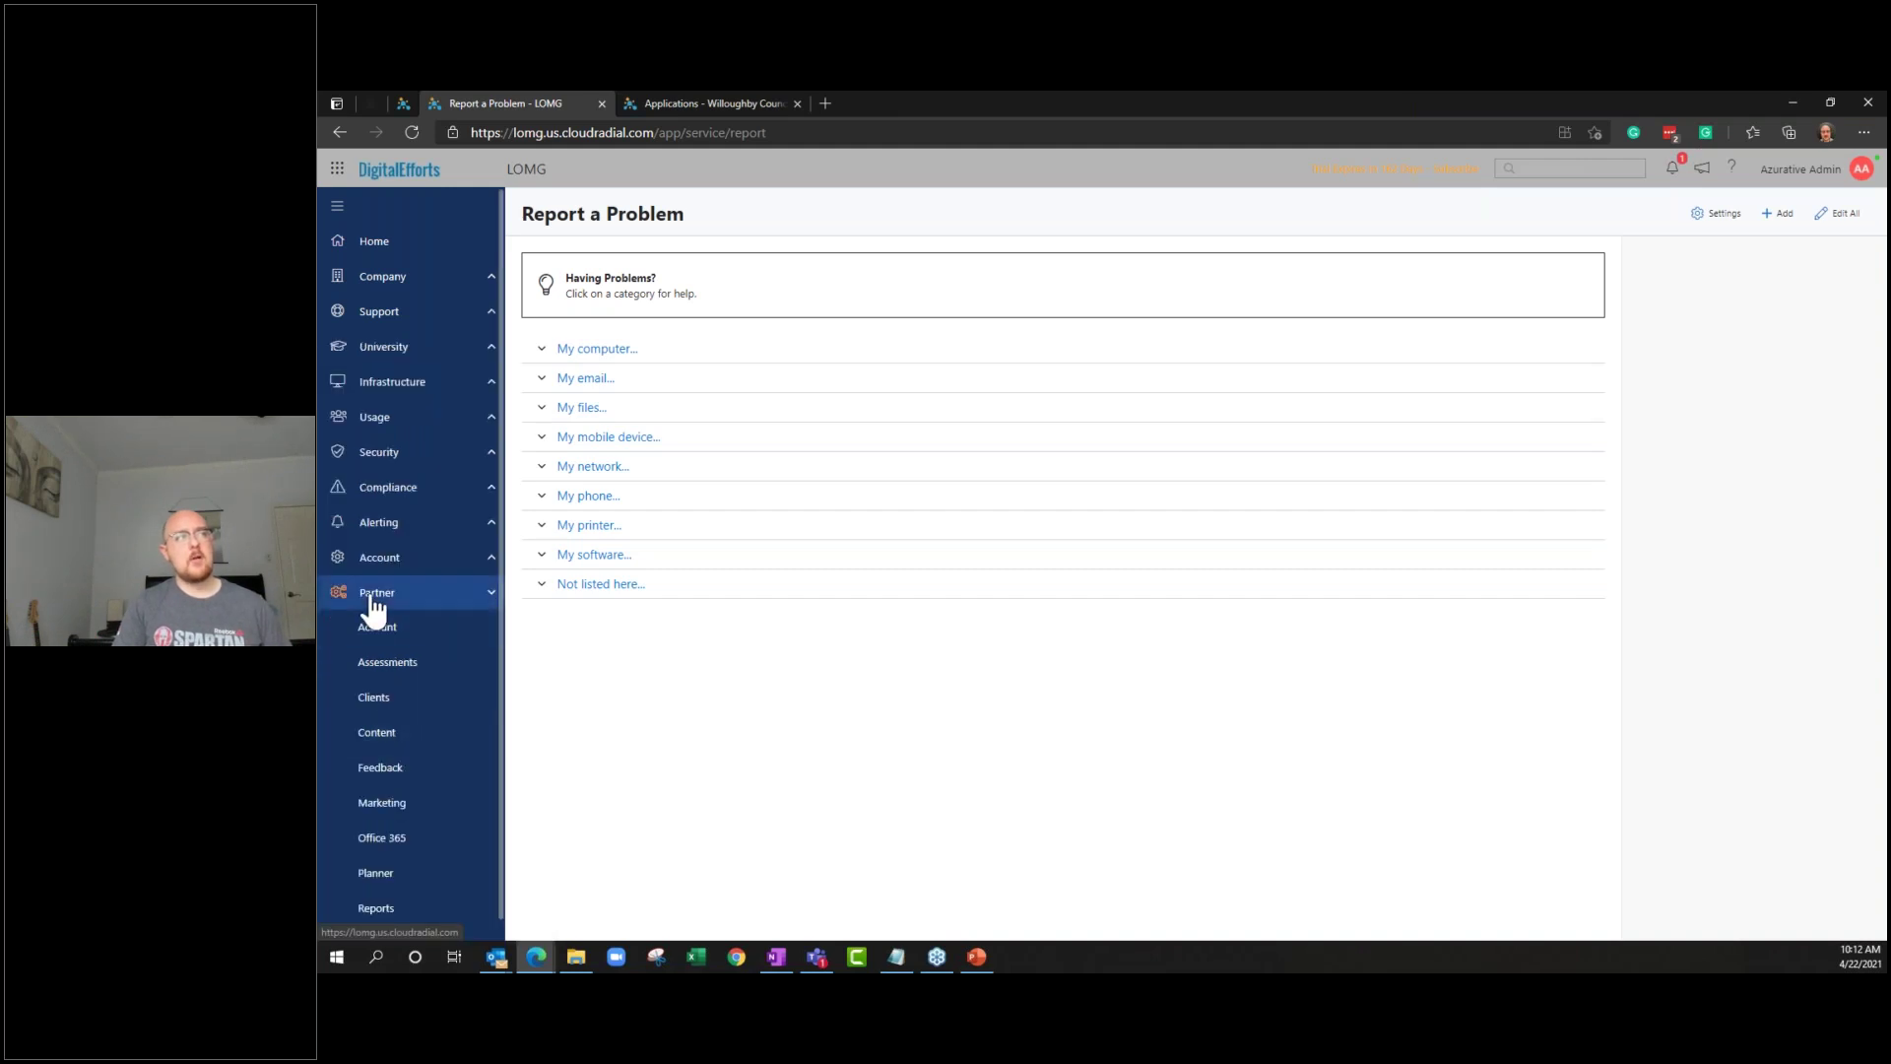
pyautogui.click(445, 744)
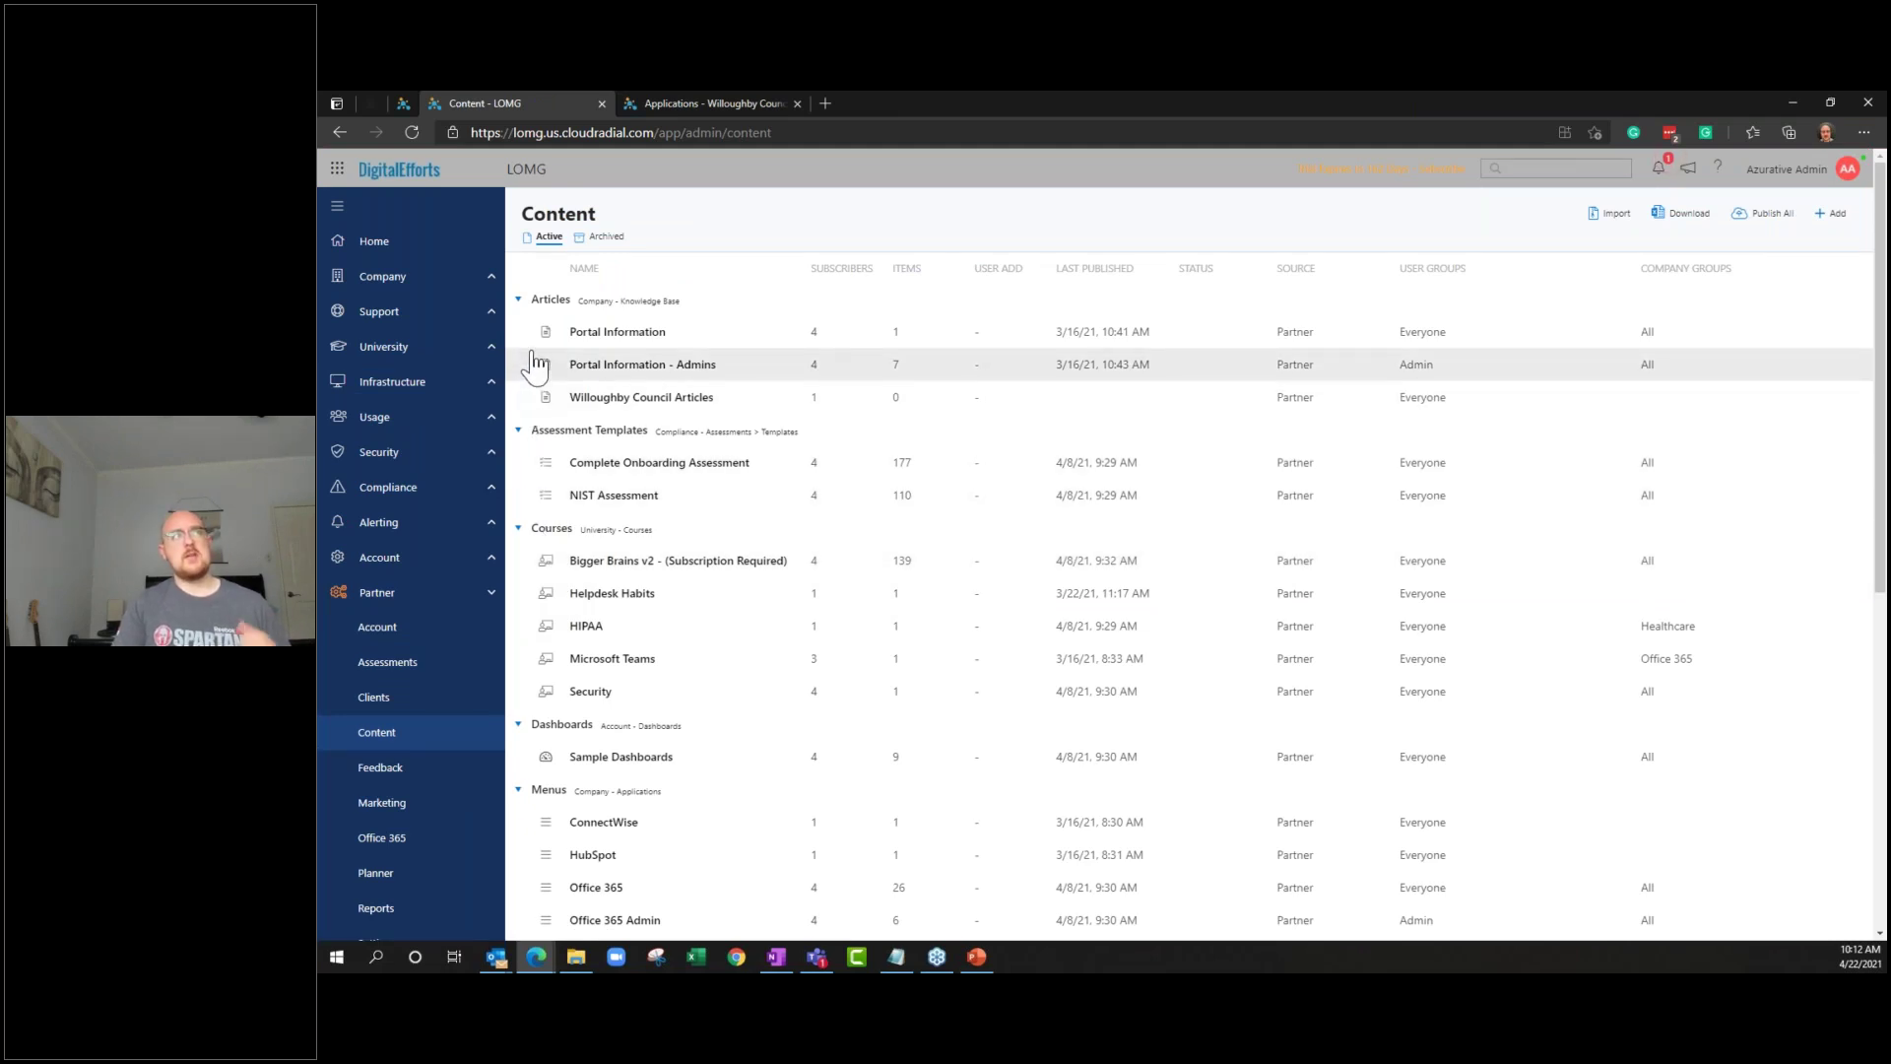
pyautogui.click(519, 301)
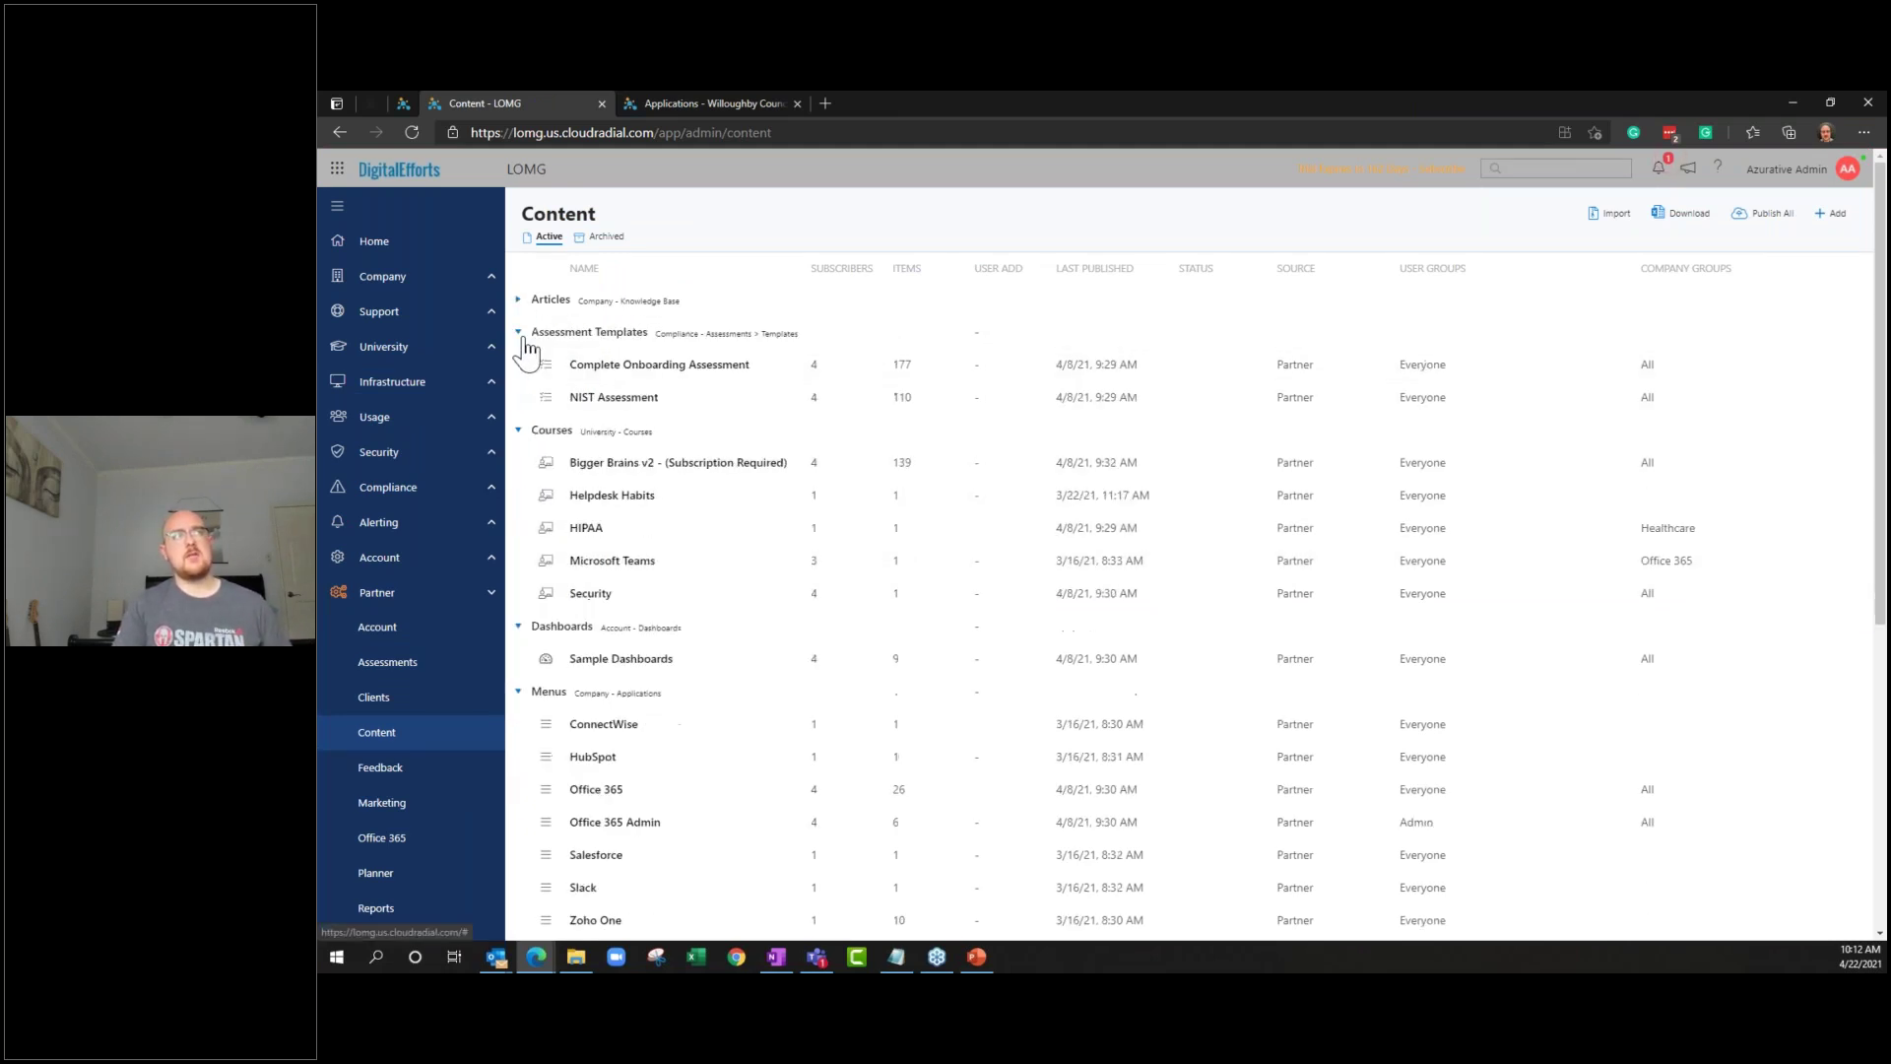
pyautogui.click(519, 333)
pyautogui.click(519, 366)
pyautogui.click(519, 463)
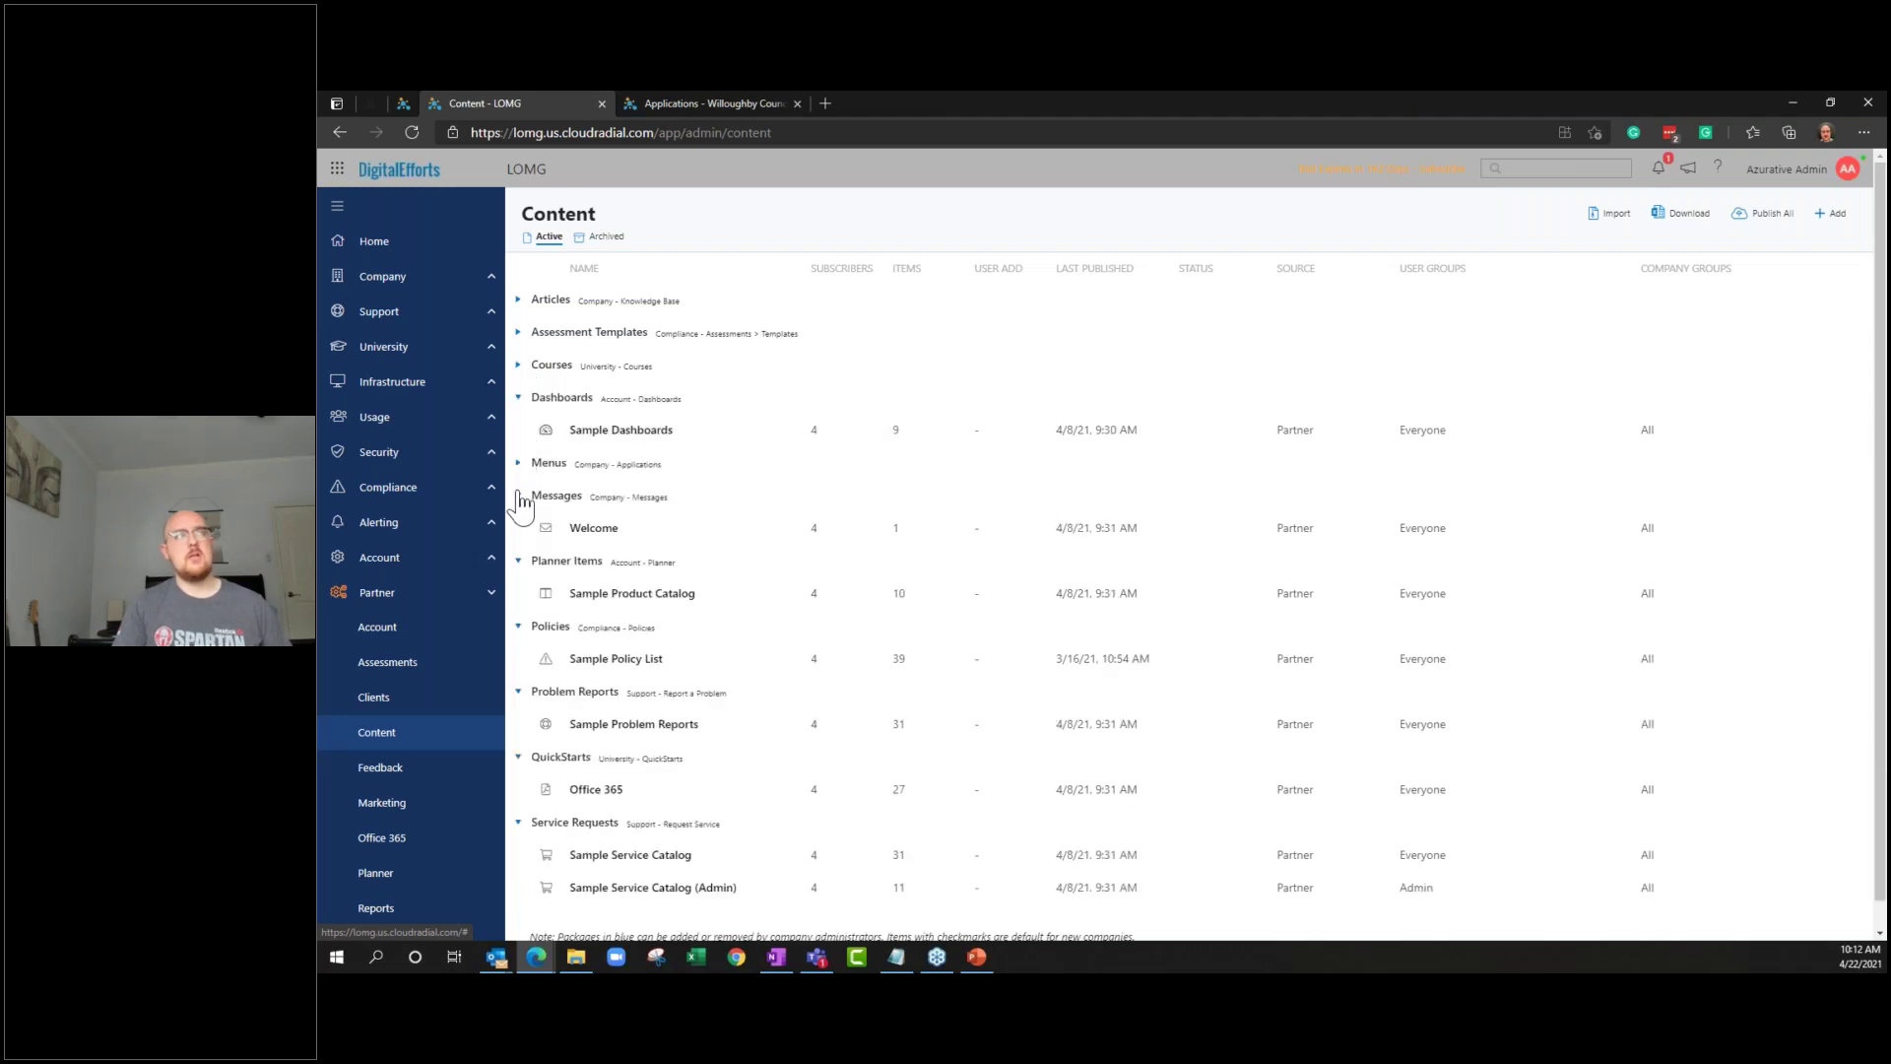
pyautogui.click(519, 497)
pyautogui.click(520, 530)
pyautogui.click(519, 562)
pyautogui.click(520, 595)
pyautogui.click(519, 627)
pyautogui.click(519, 660)
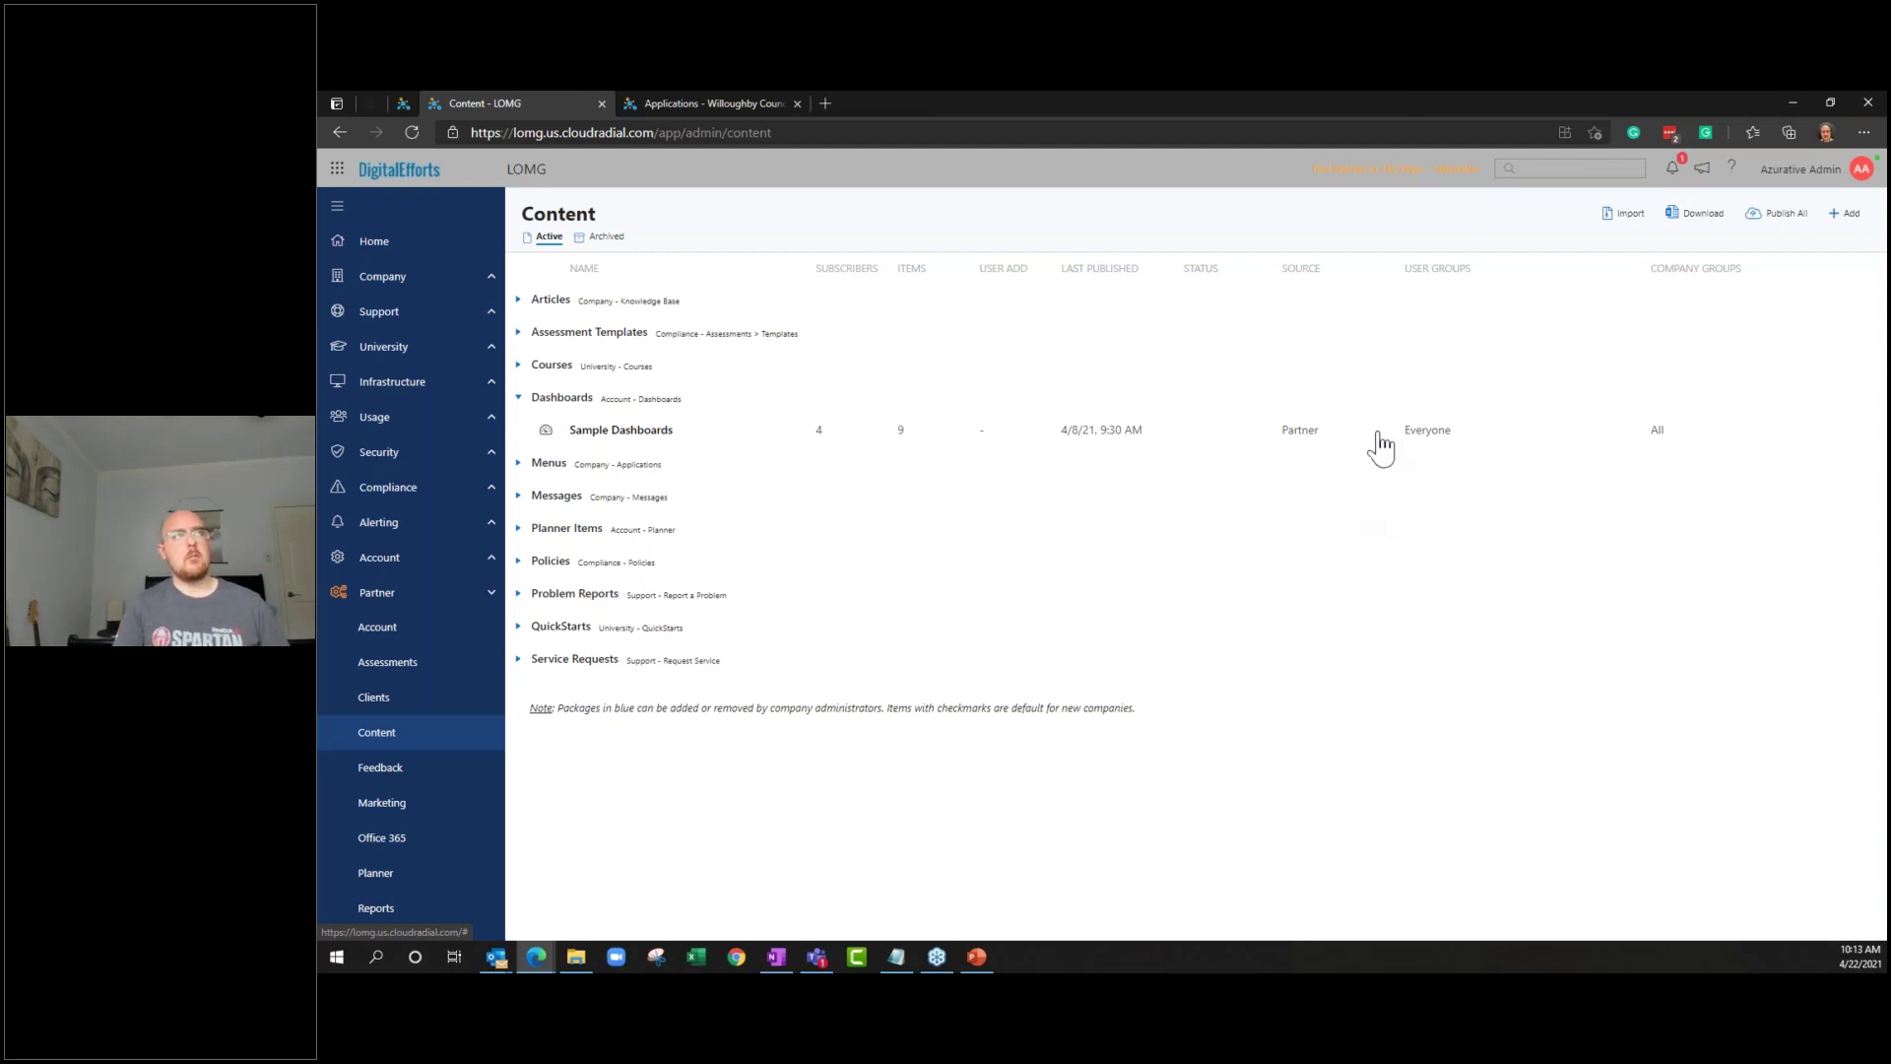
# In the Willoughby Council portal, look at the Report a Problem page and the blank form for a new application menu item
pyautogui.click(746, 109)
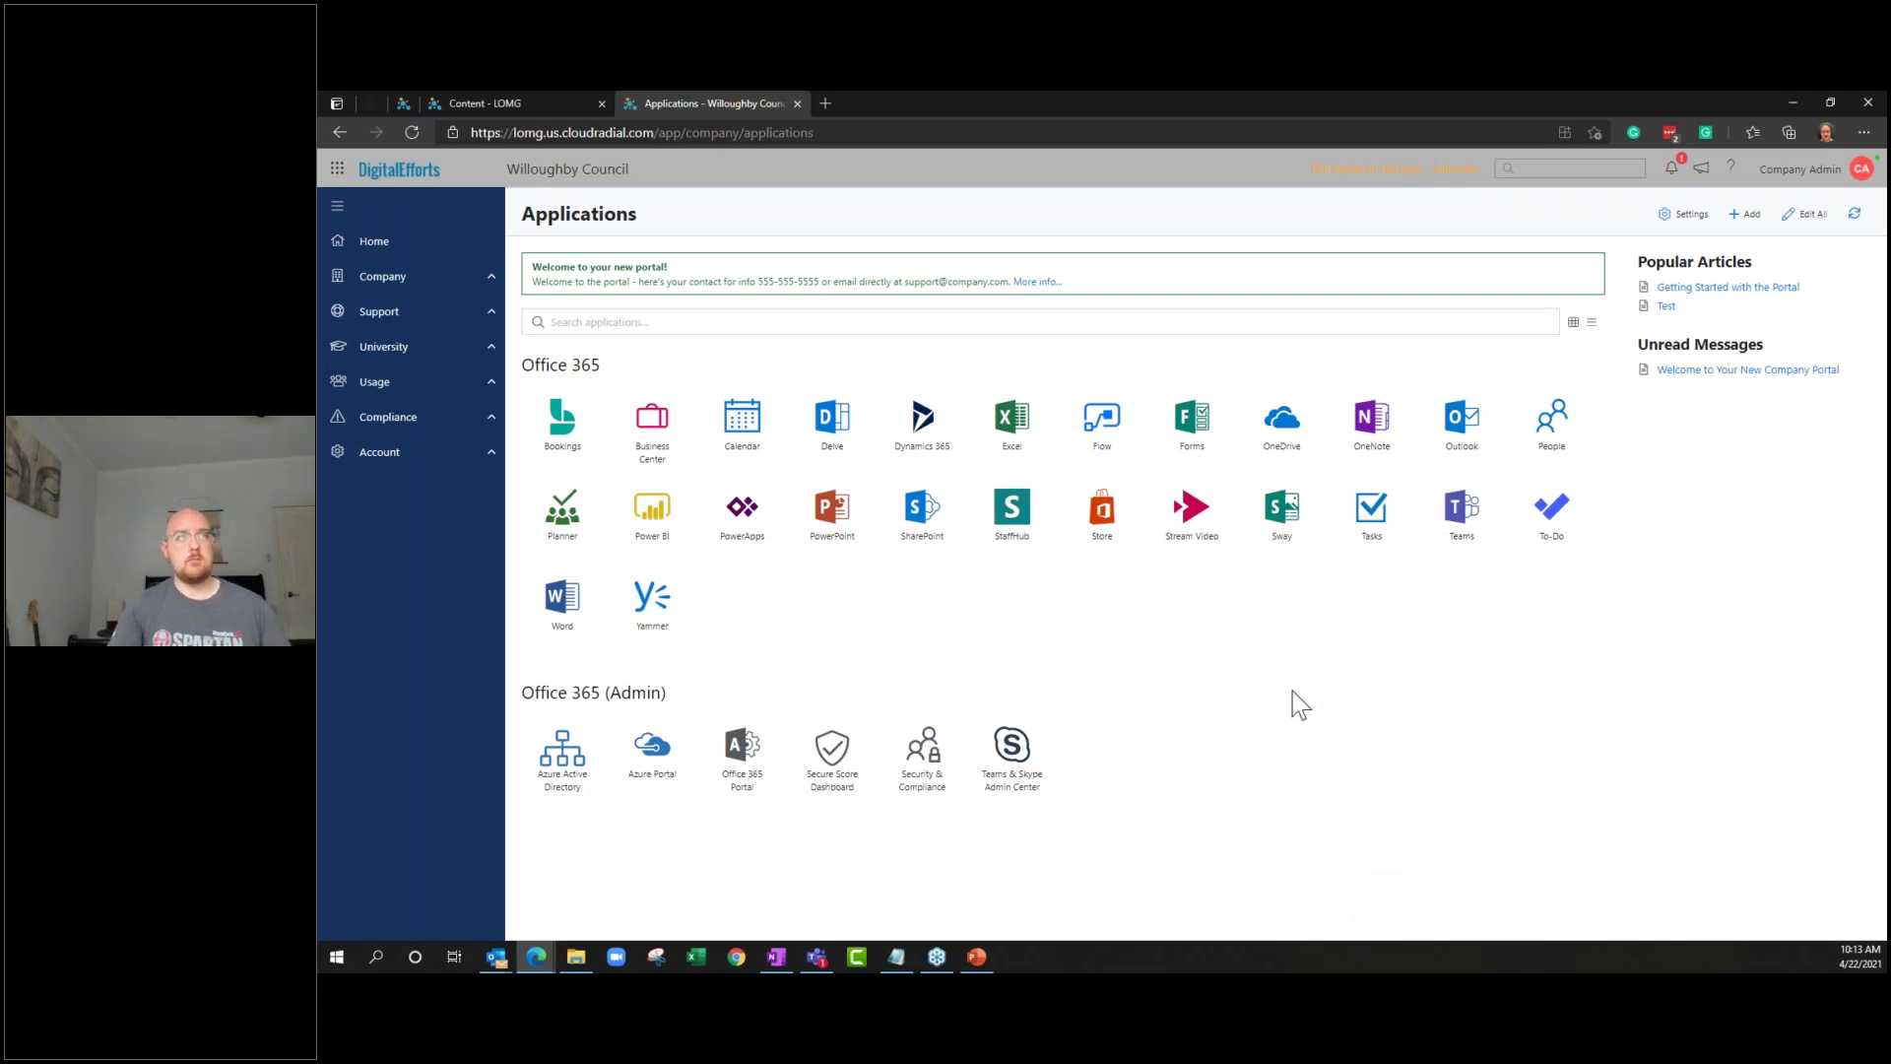
pyautogui.click(489, 314)
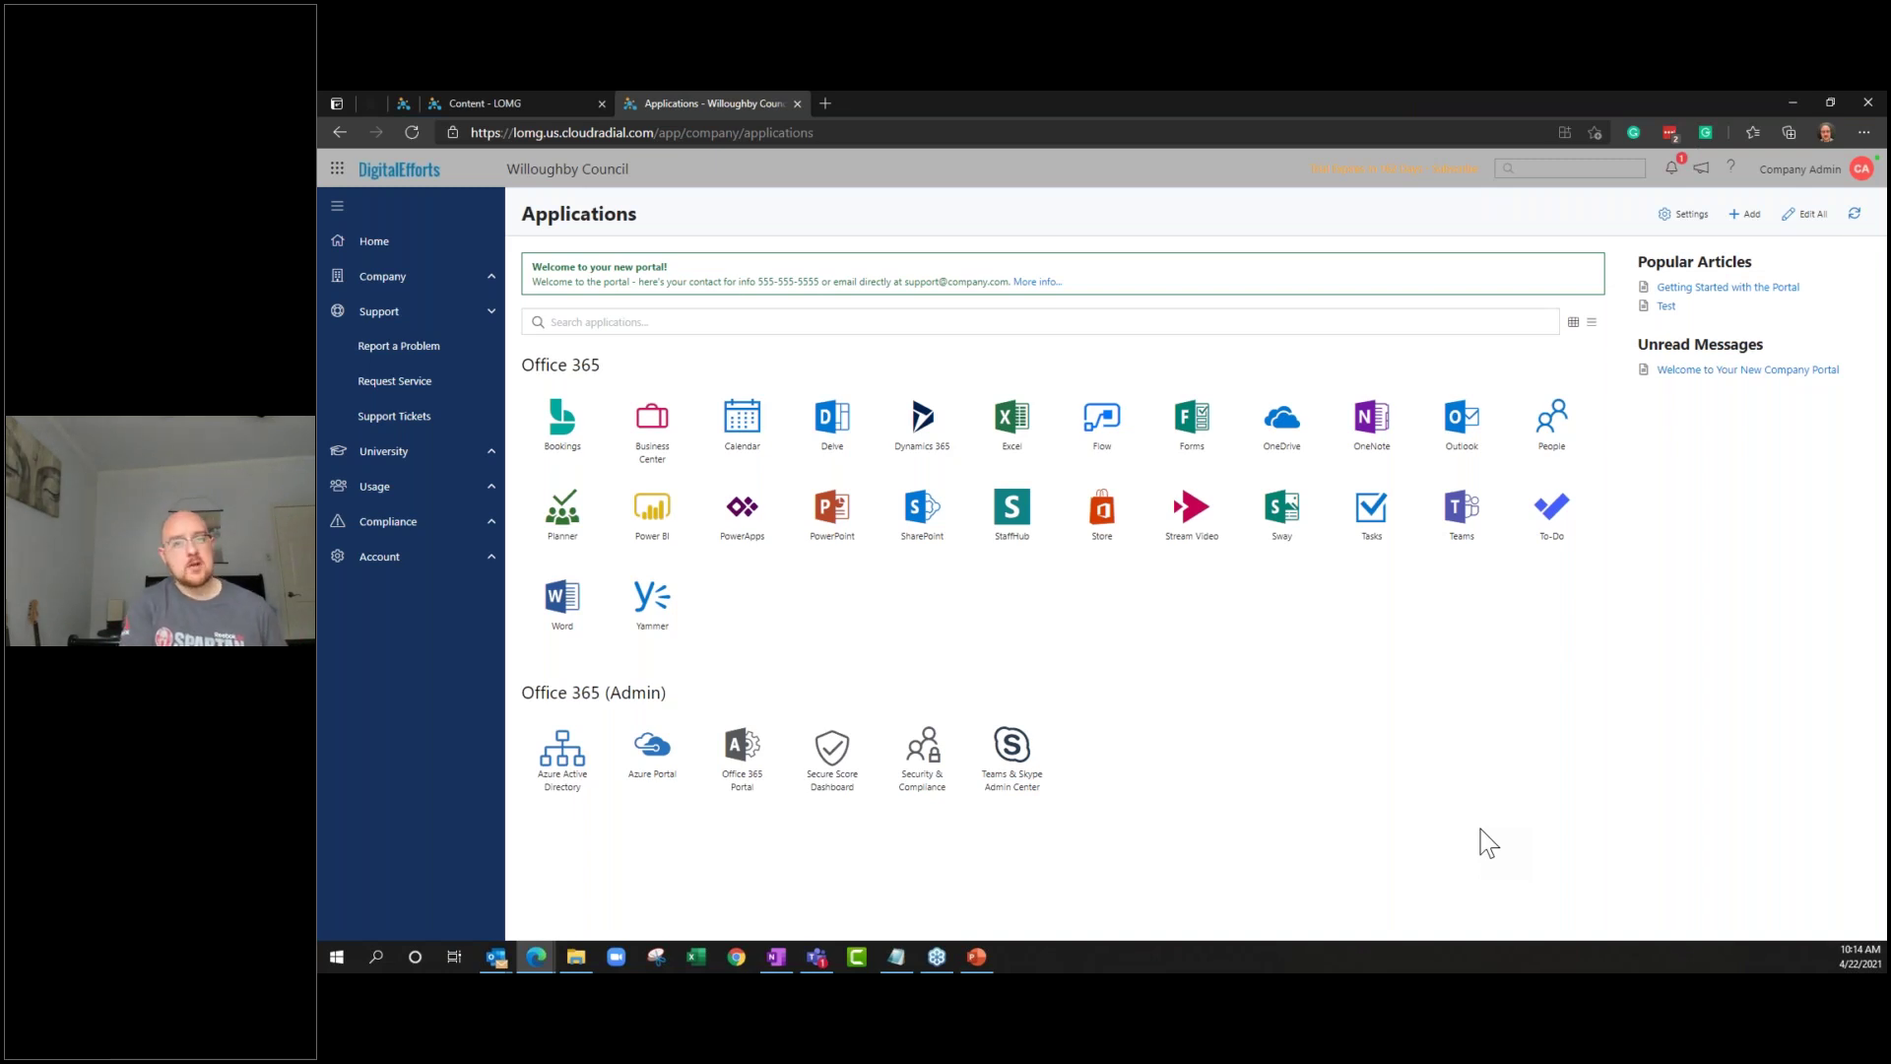
pyautogui.click(399, 347)
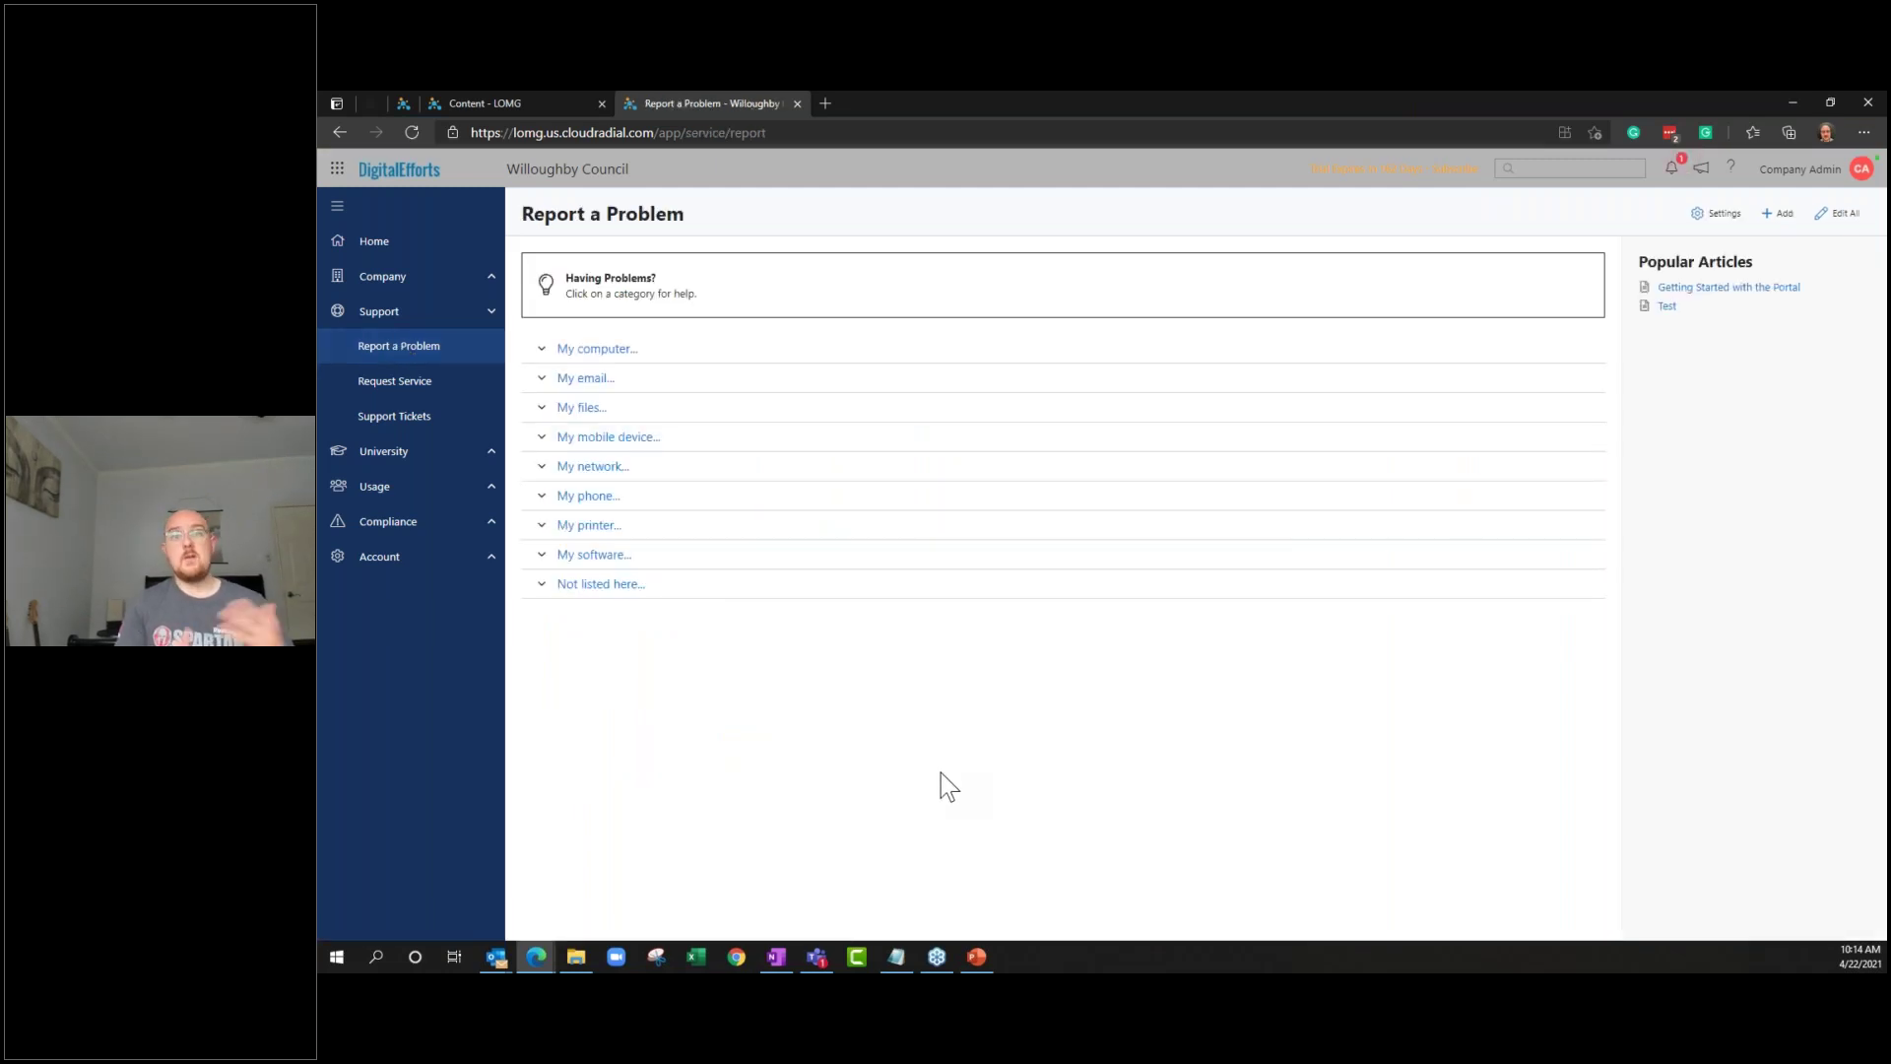
pyautogui.hotkey('alt', 'Left')
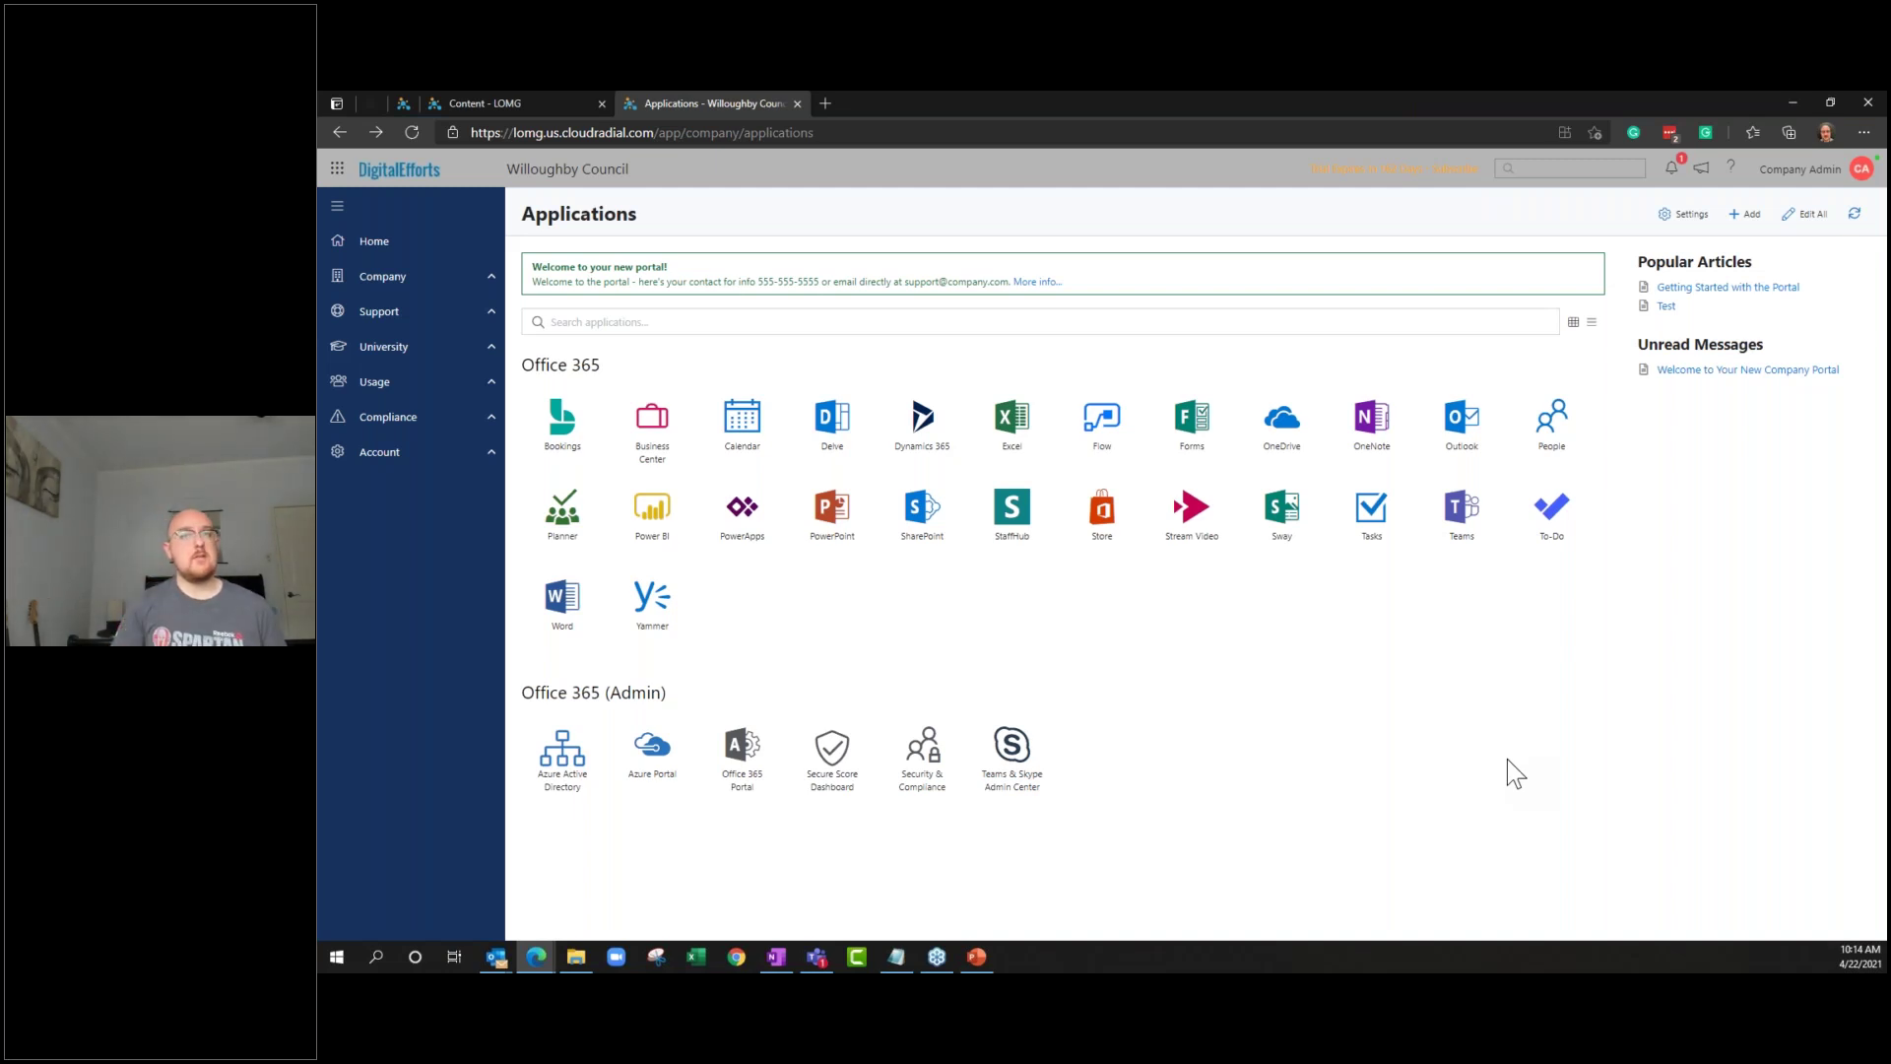
pyautogui.click(1752, 217)
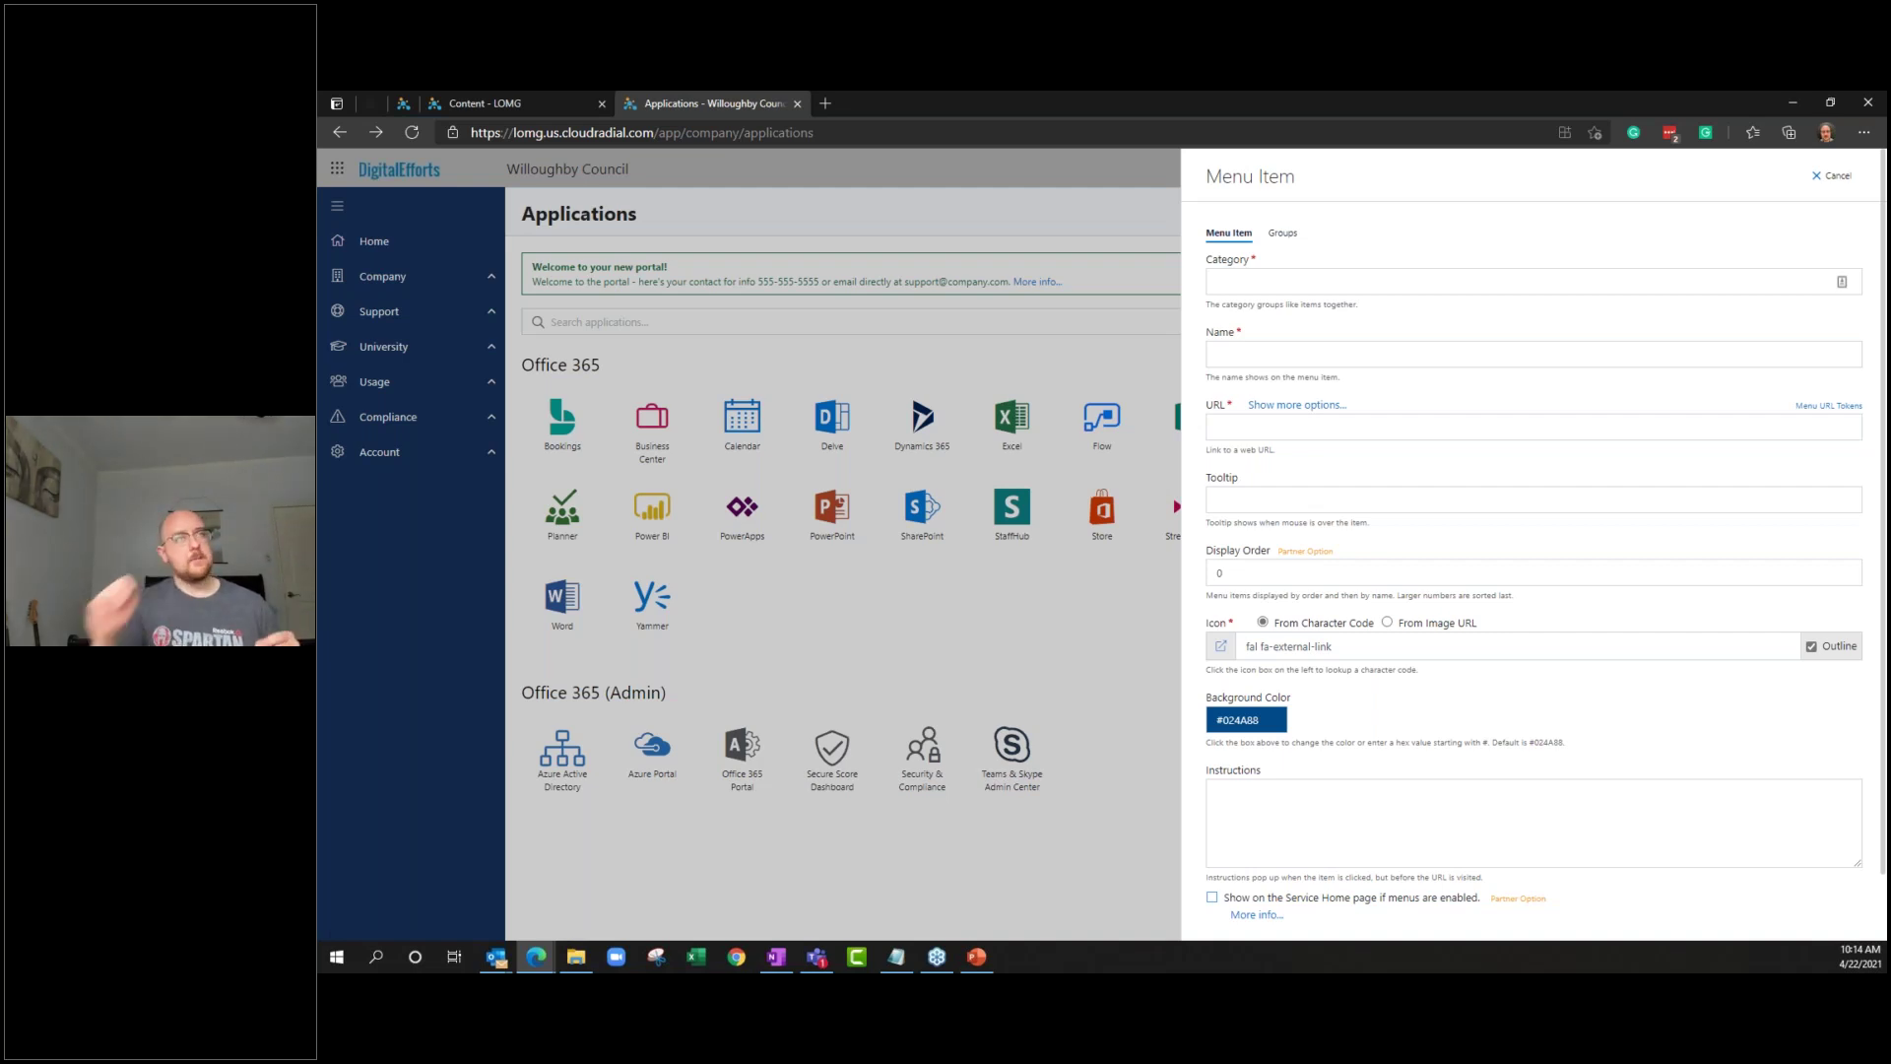
pyautogui.click(1832, 179)
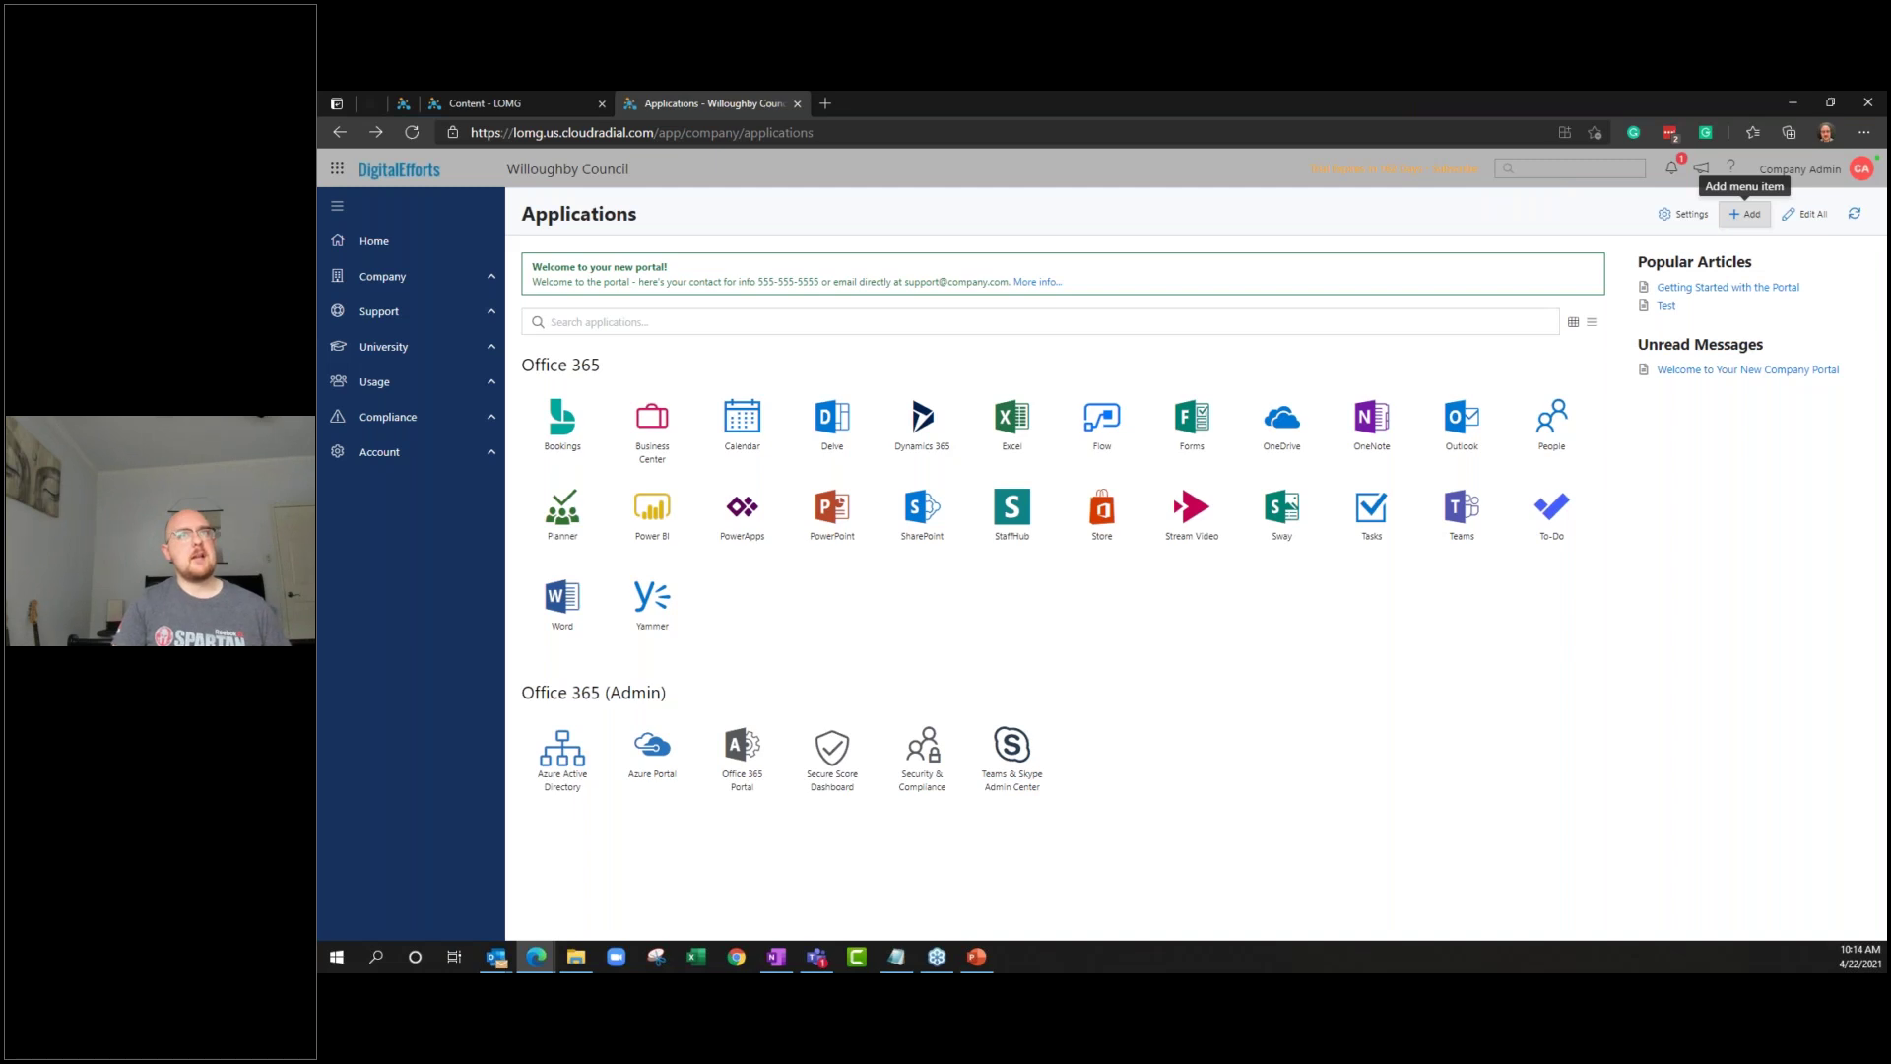
# Add a new menu item to Willoughby Council's applications with category Google and name Google Search
pyautogui.click(1745, 214)
pyautogui.click(1624, 279)
pyautogui.write('Google')
pyautogui.press('Return')
pyautogui.press('Tab')
pyautogui.write('Goole')
pyautogui.press('BackSpace')
pyautogui.press('BackSpace')
pyautogui.write('gle Search')
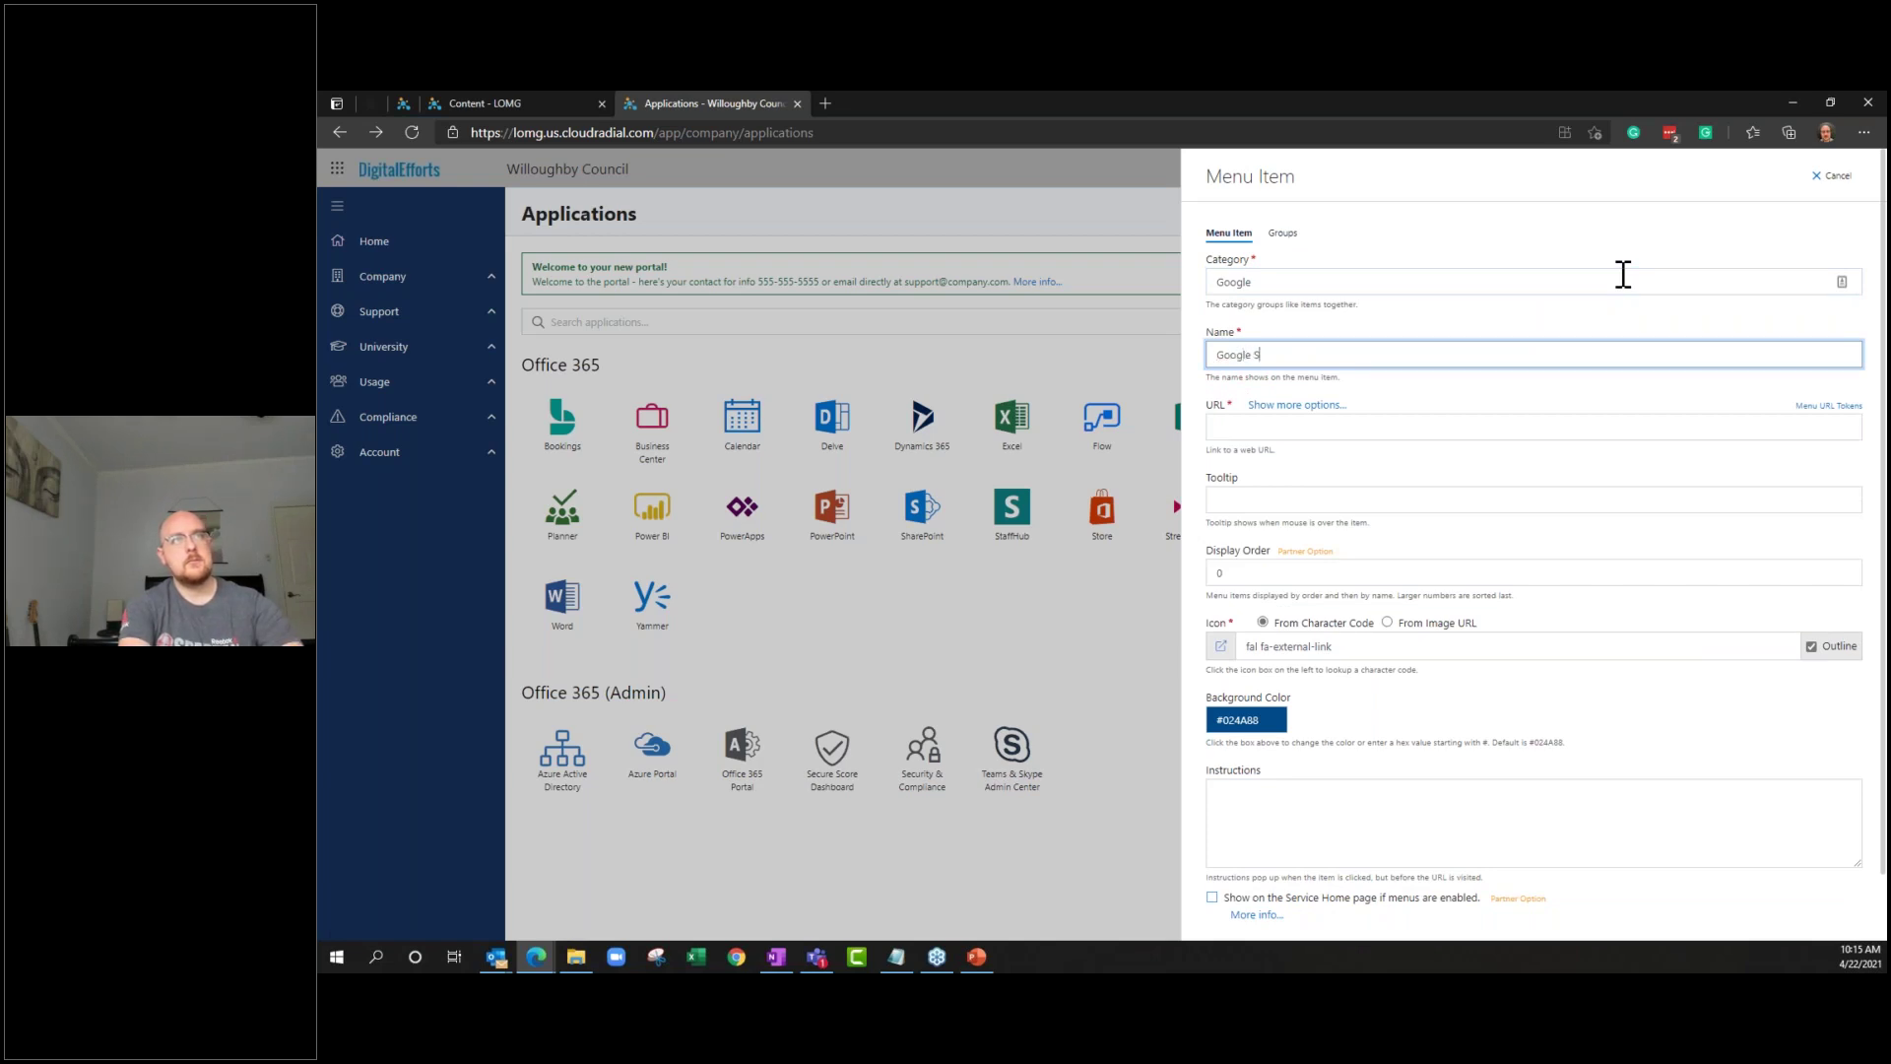
pyautogui.press('Tab')
pyautogui.press('Tab')
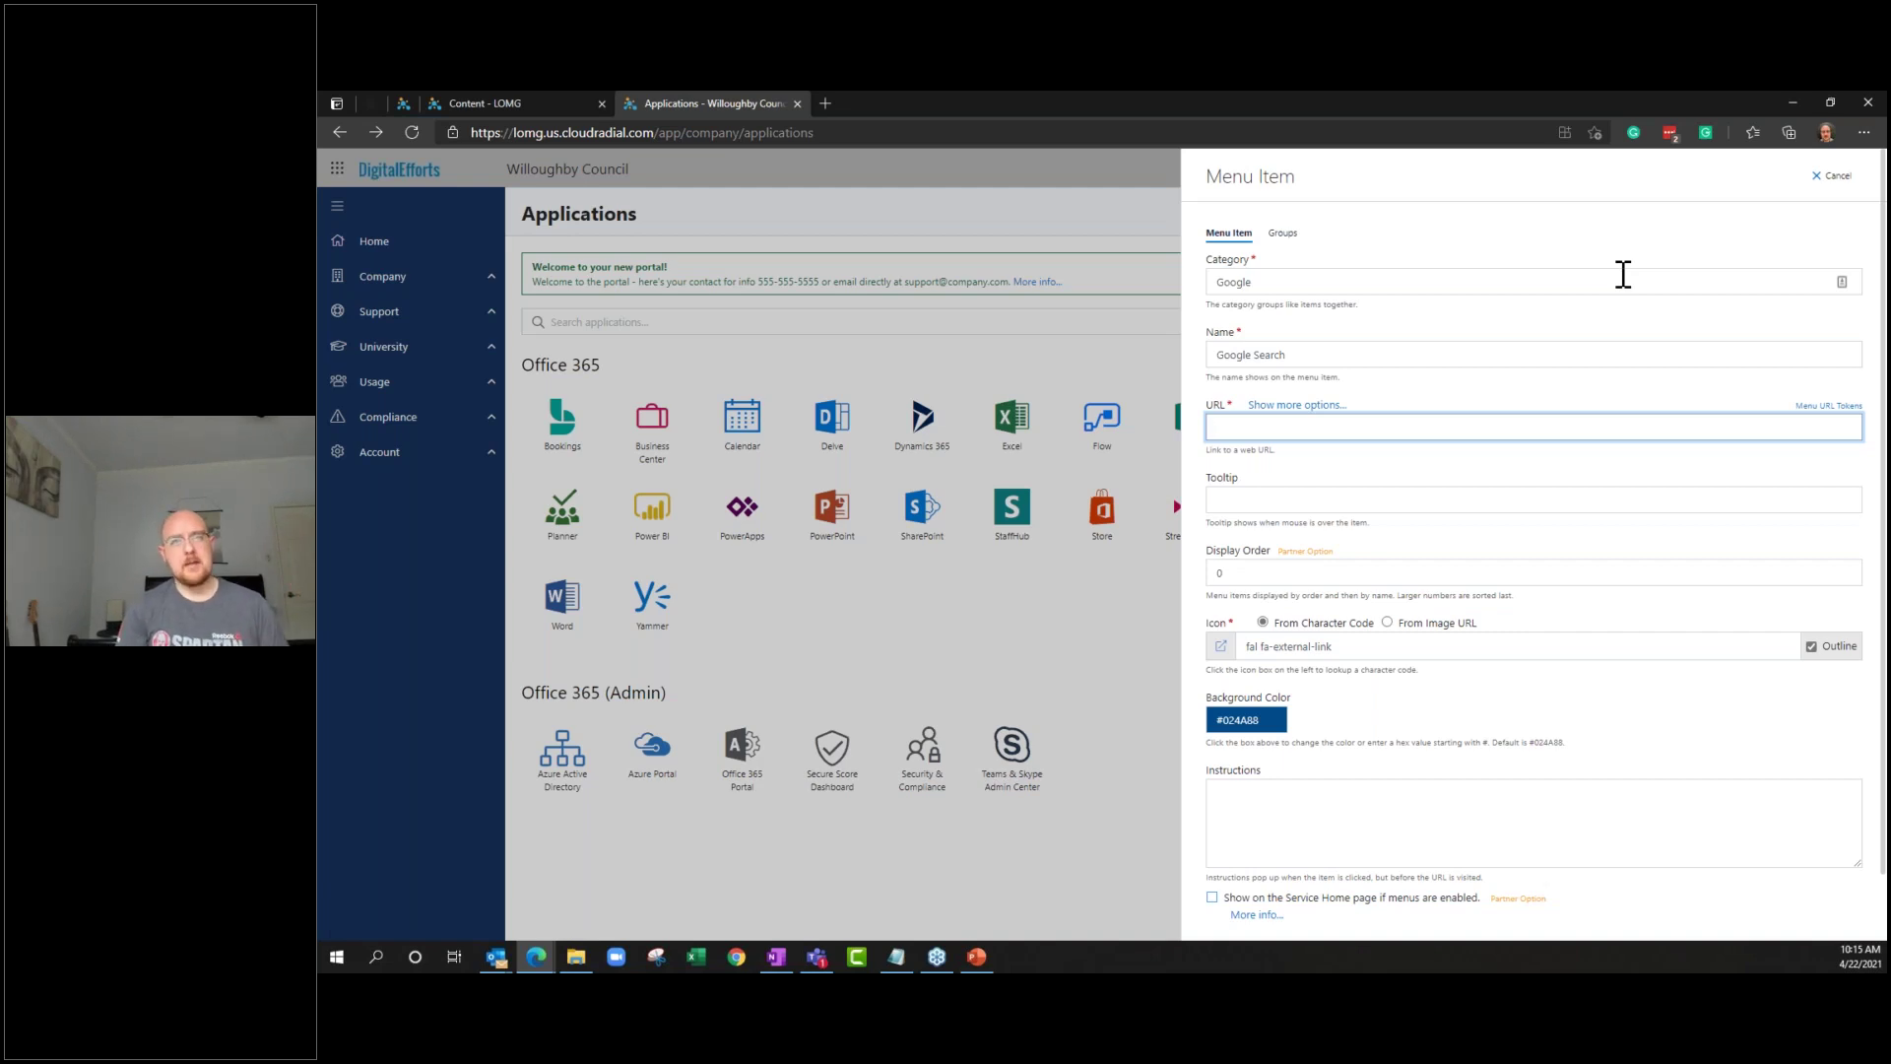
pyautogui.write('htt')
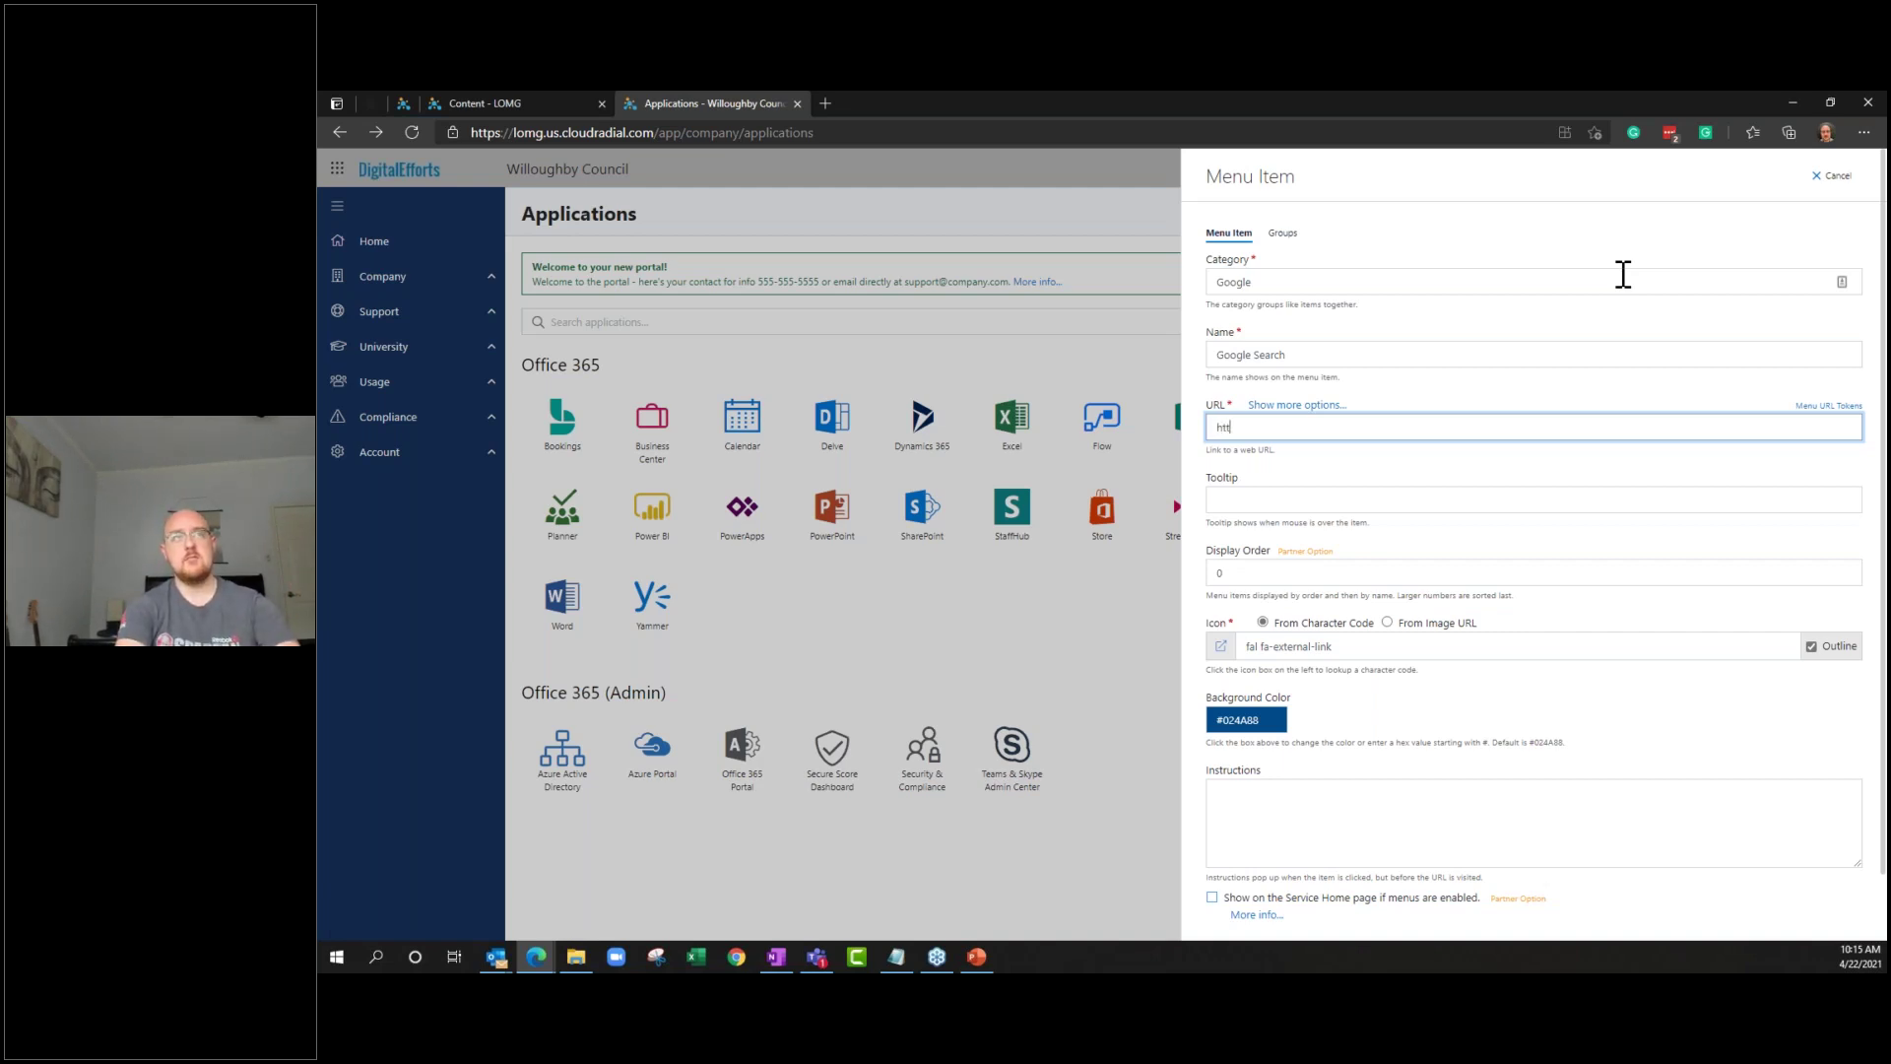
pyautogui.write('ps://google.com')
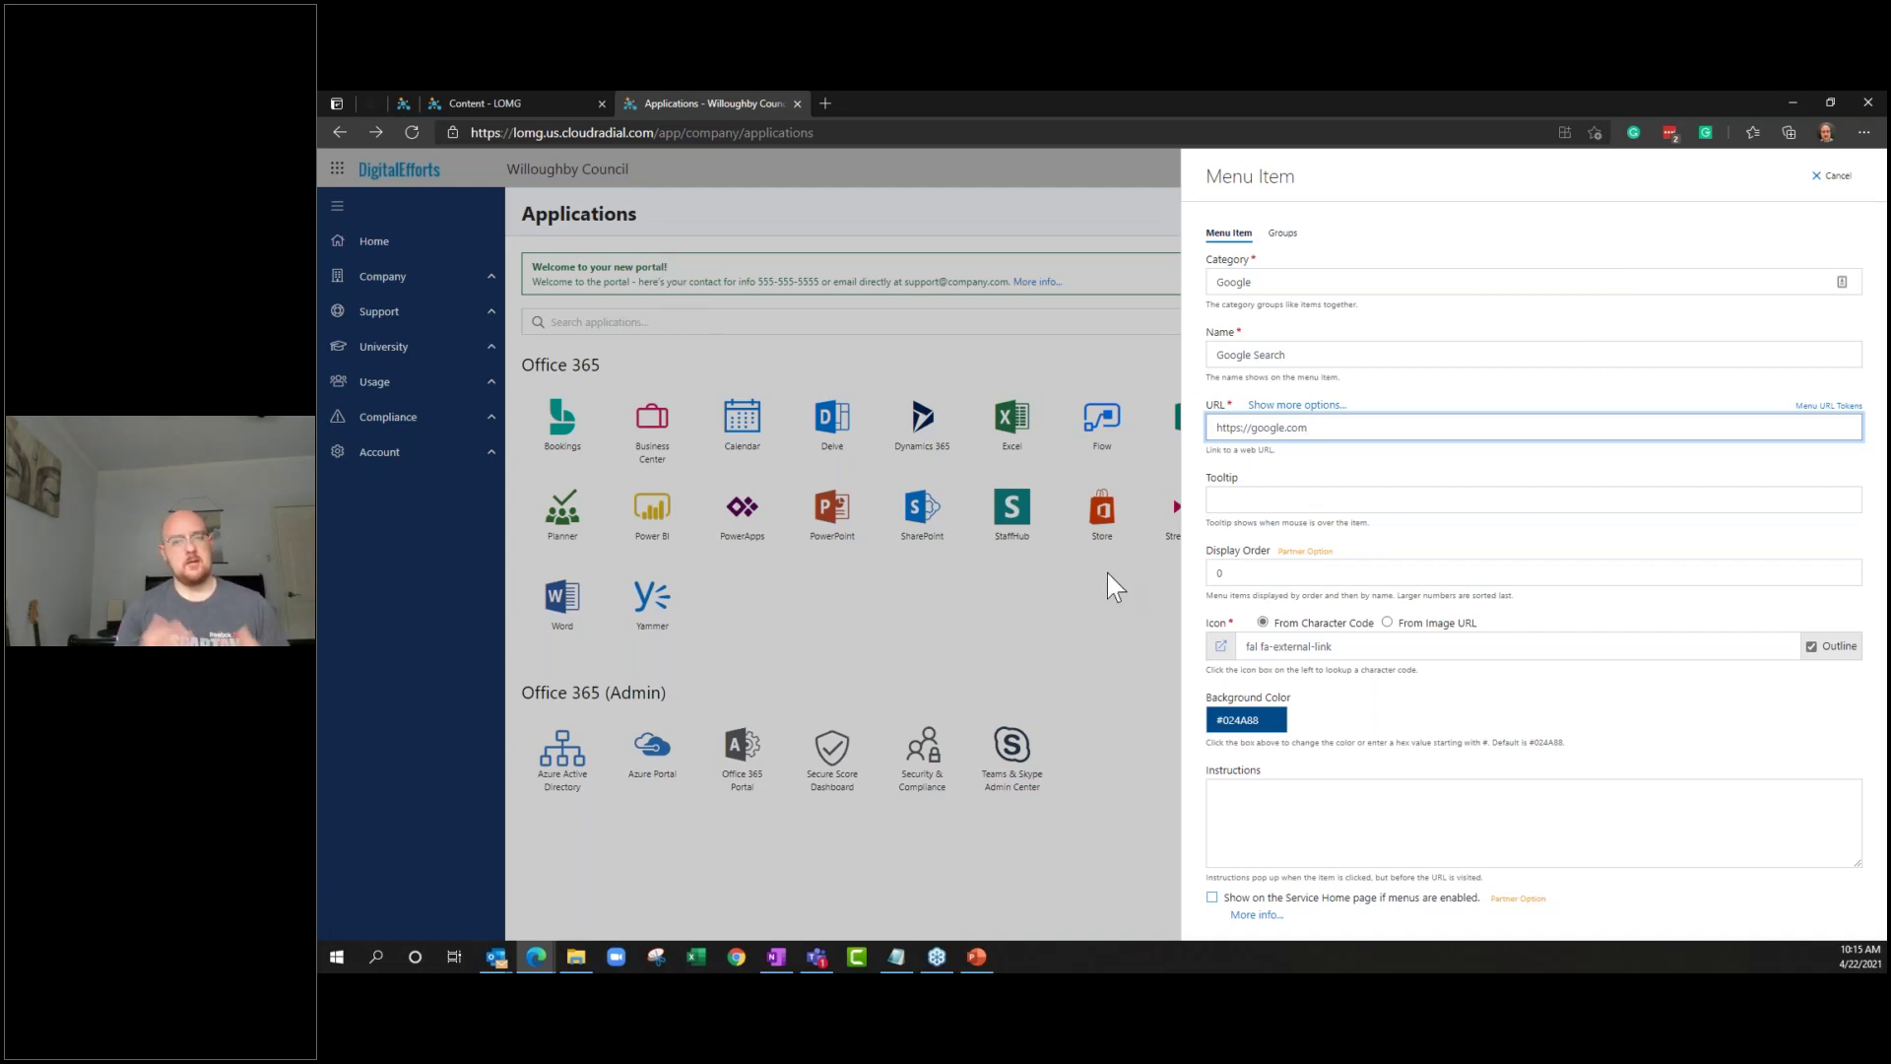
# Expand the additional URL options and try the option to open the link in an iframe in the portal
pyautogui.click(1310, 408)
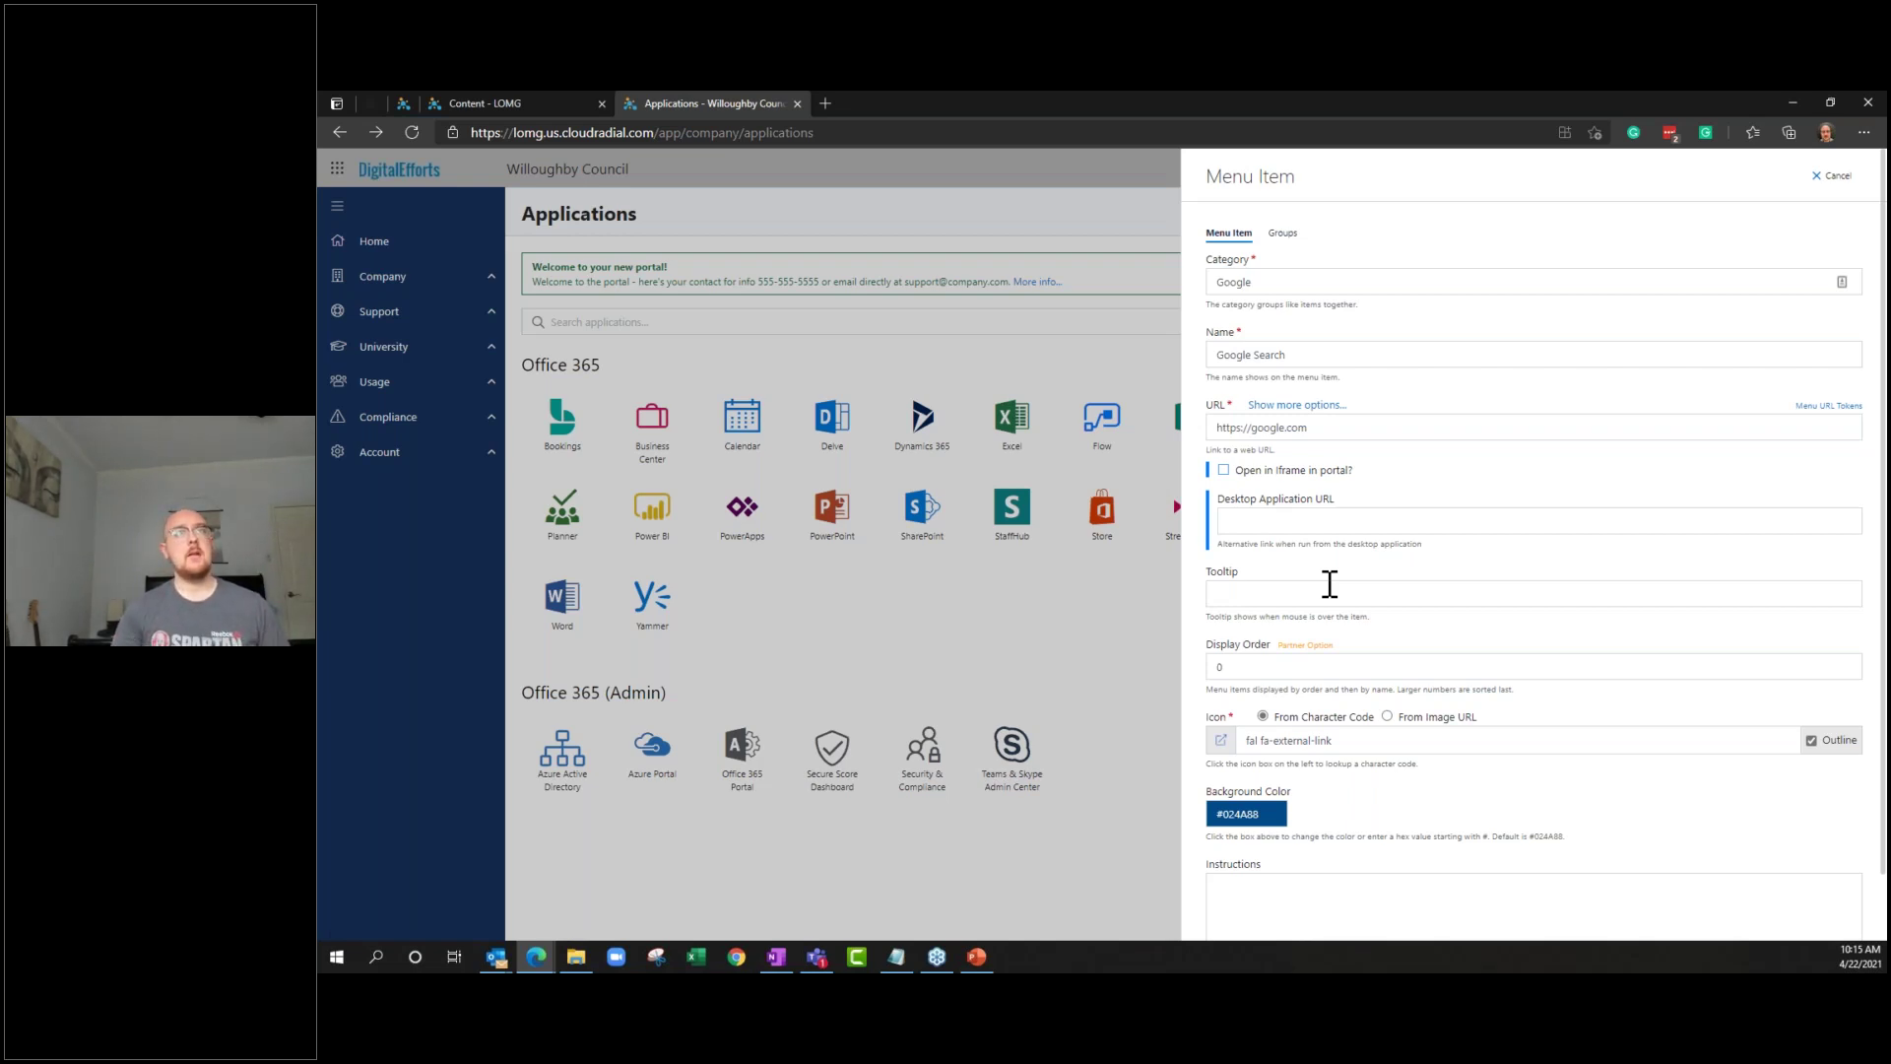
pyautogui.click(1337, 487)
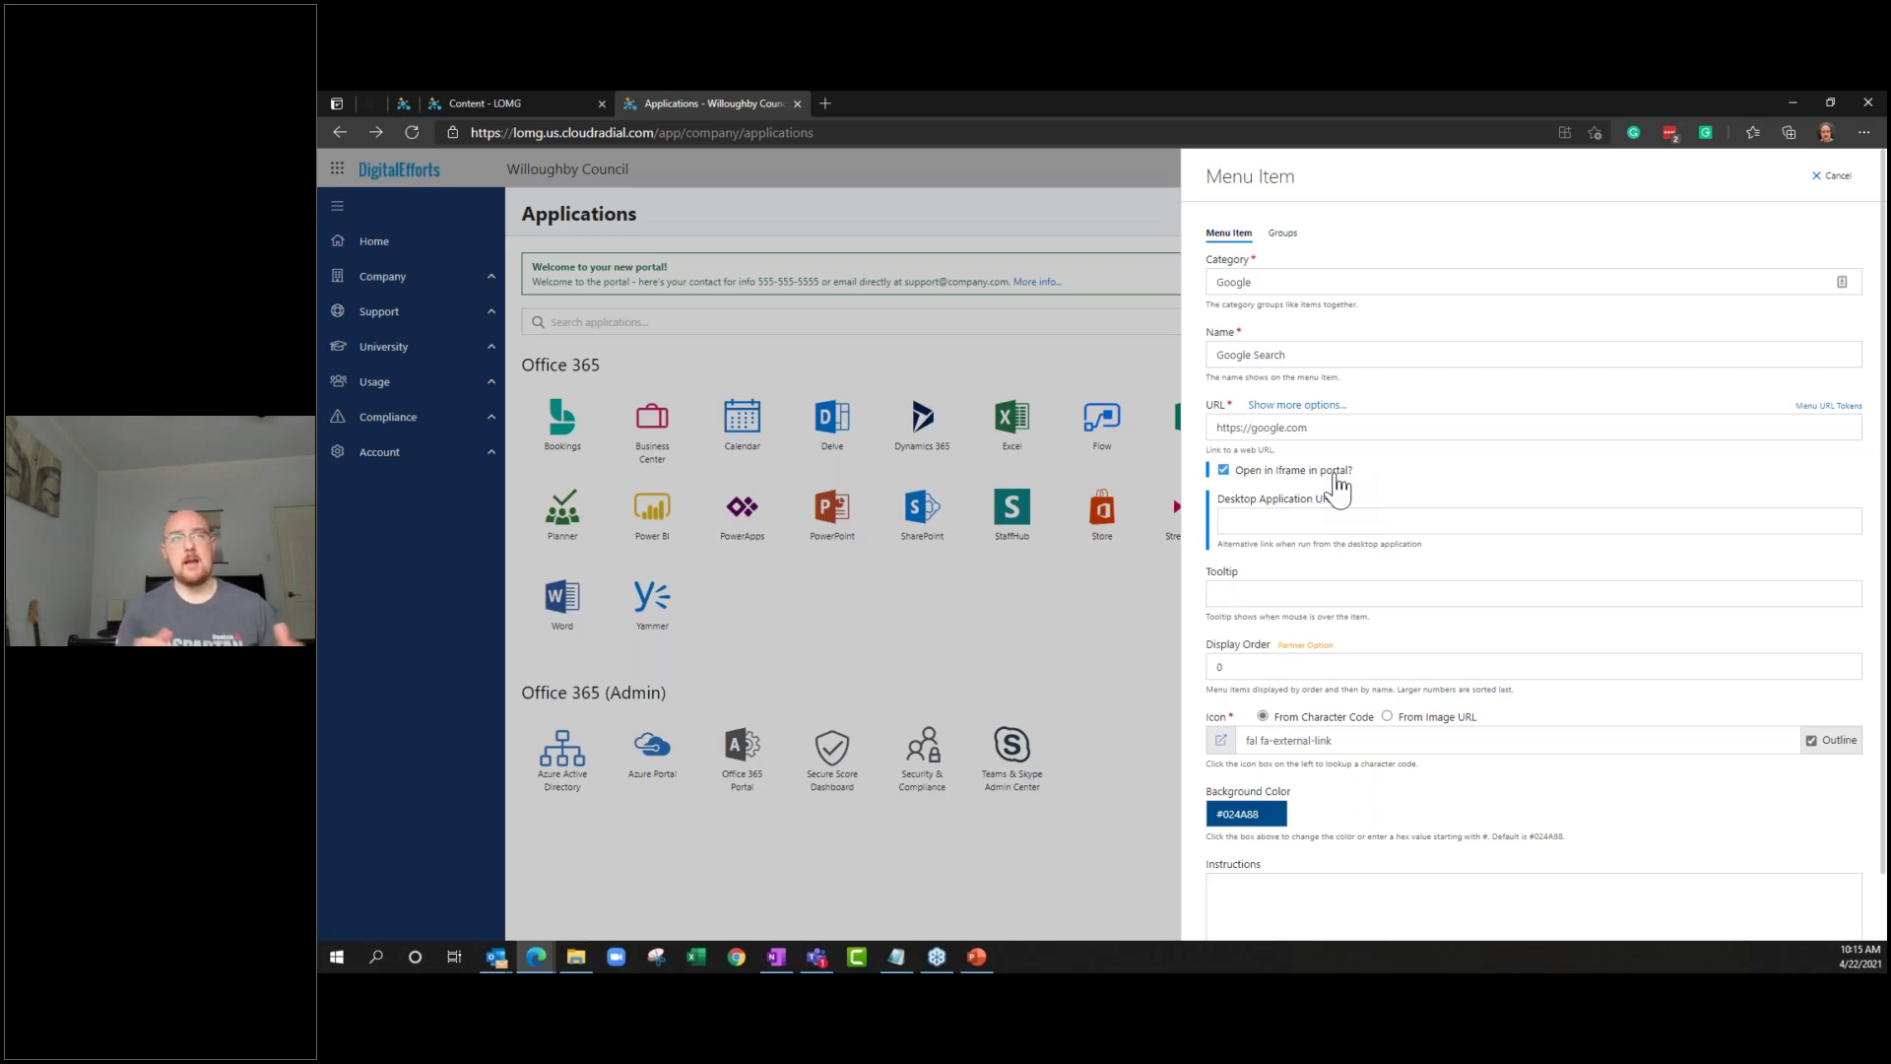
pyautogui.click(1338, 483)
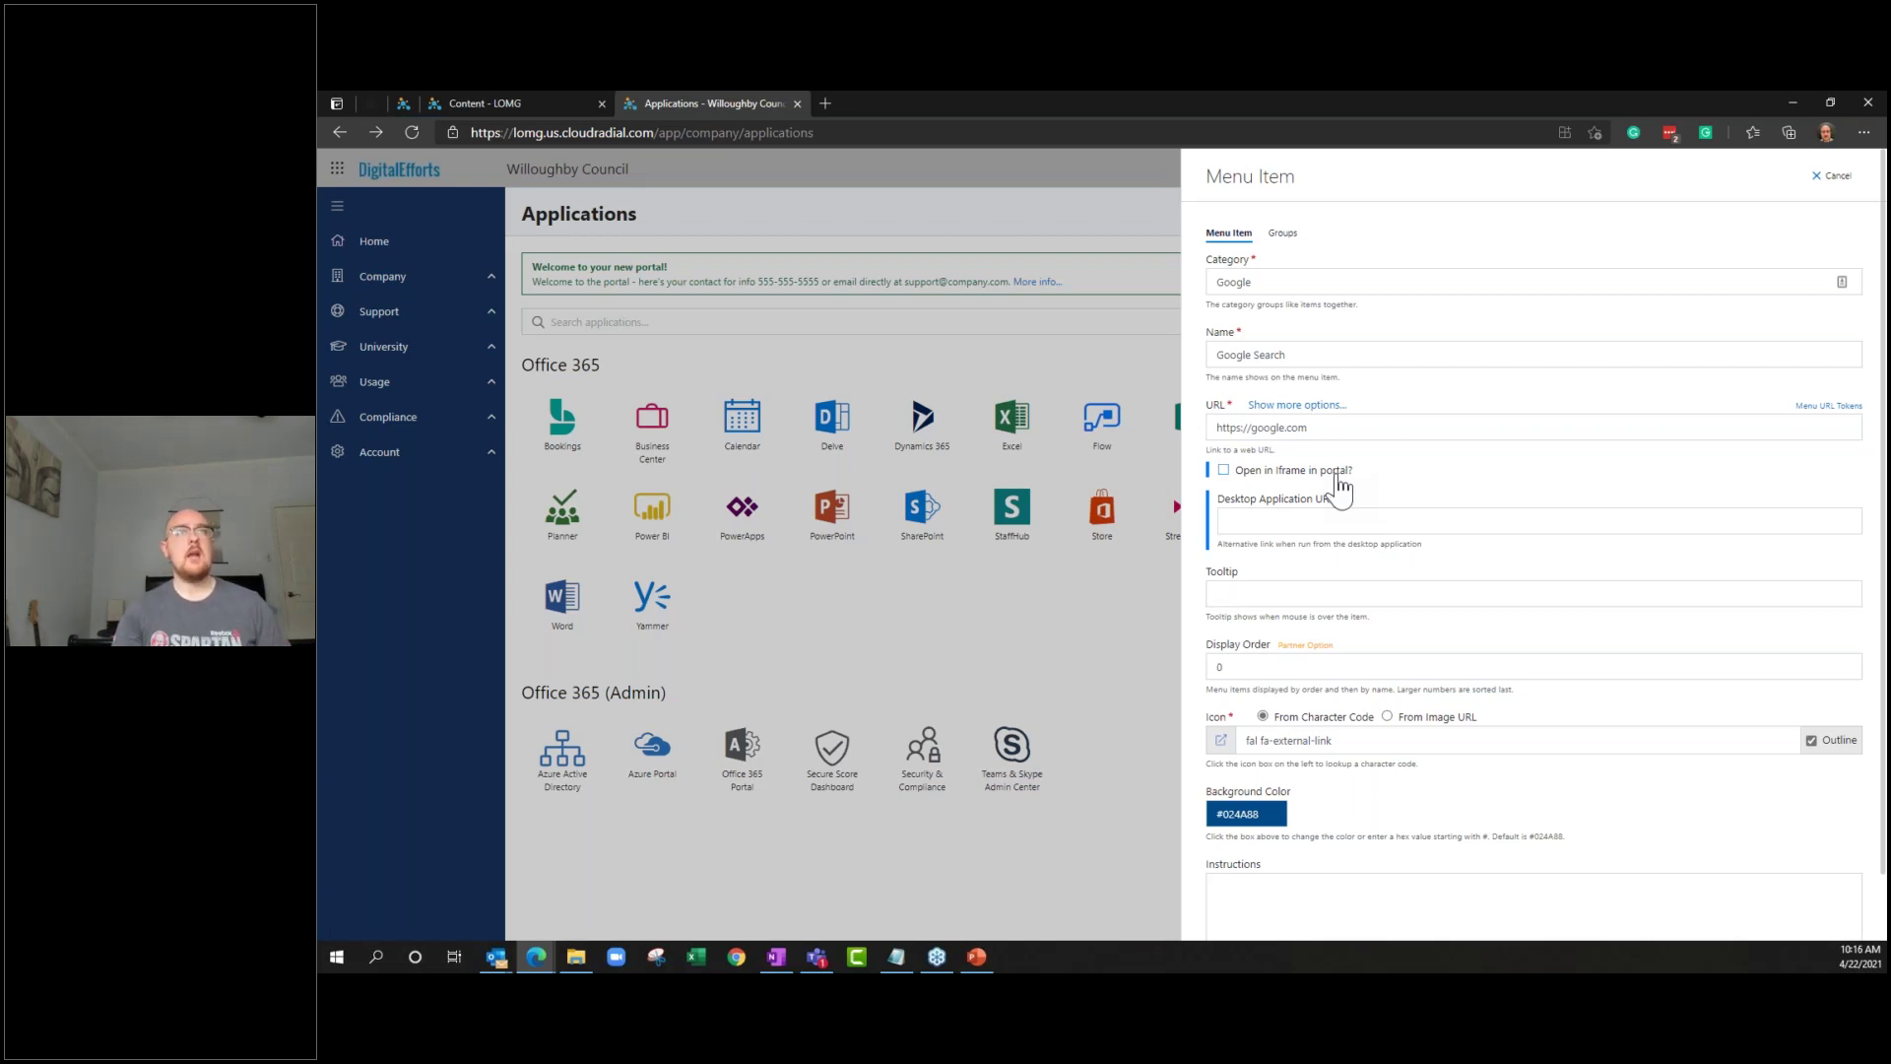
pyautogui.click(1374, 519)
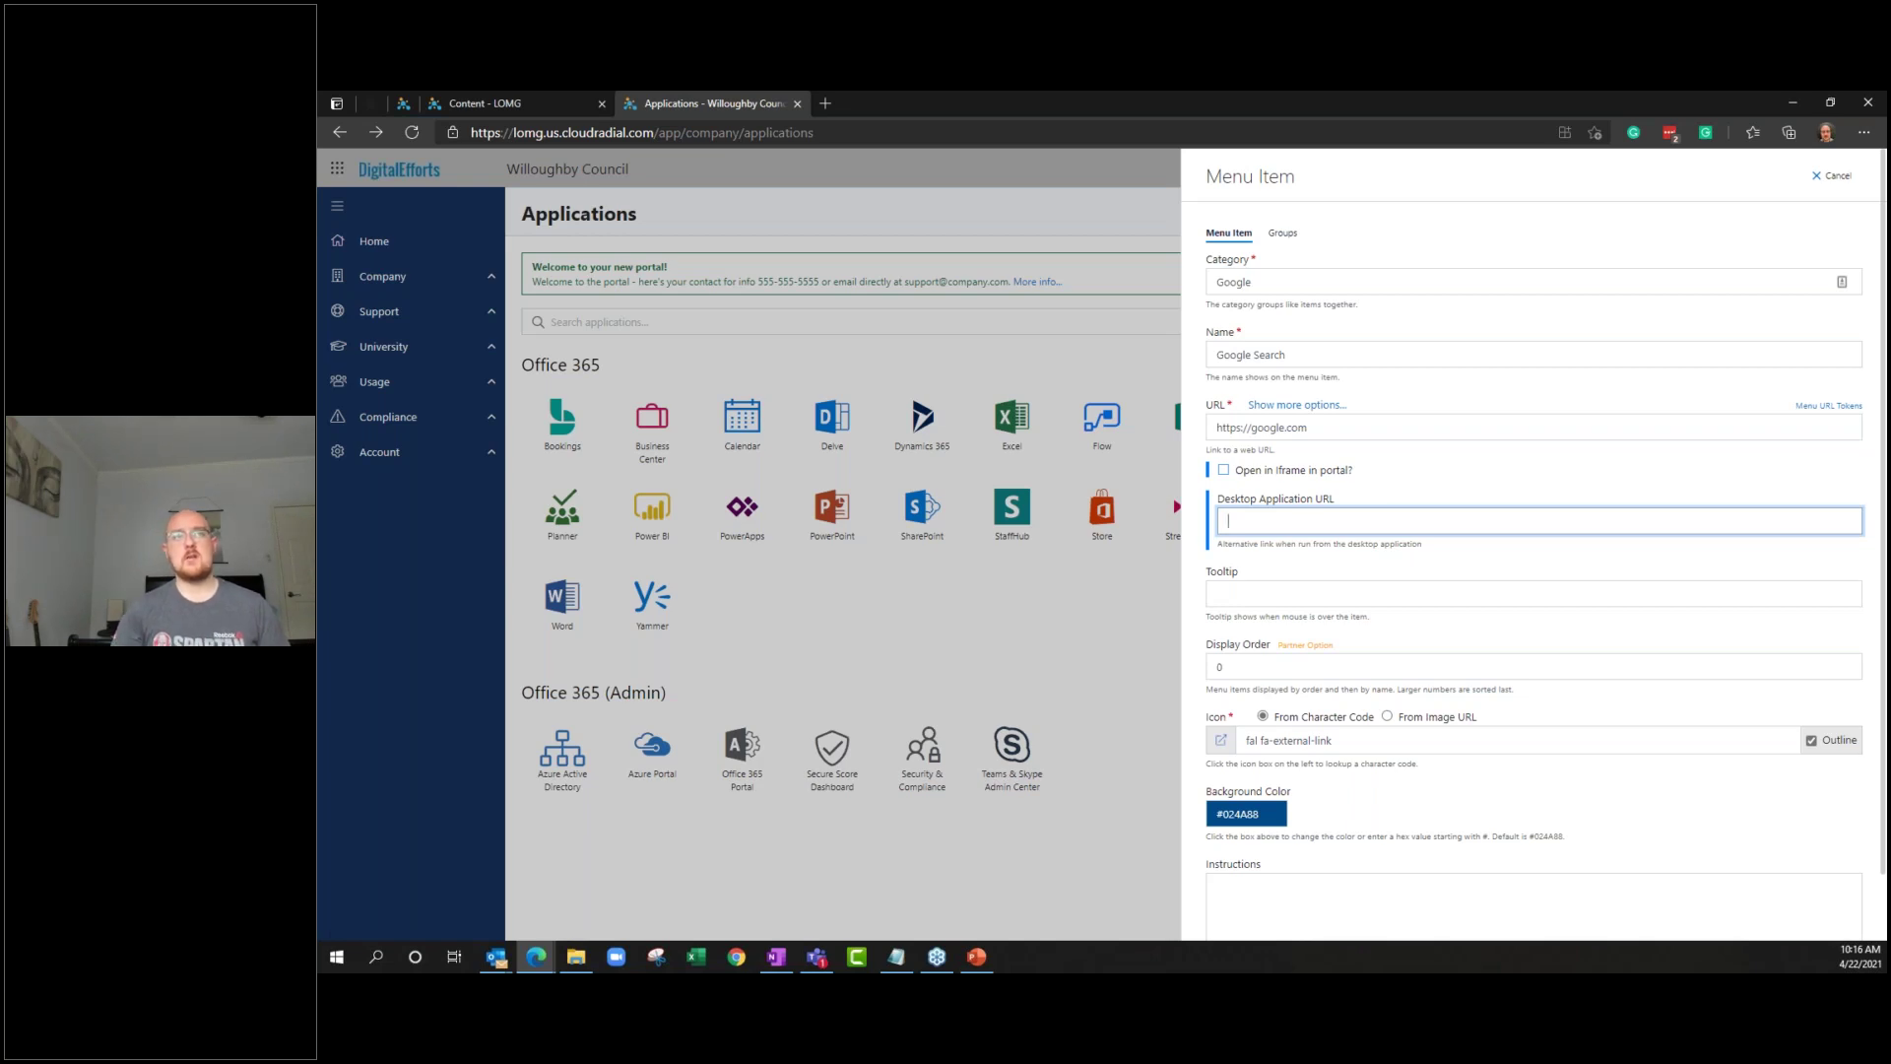
pyautogui.moveTo(1383, 431); pyautogui.dragTo(1092, 430)
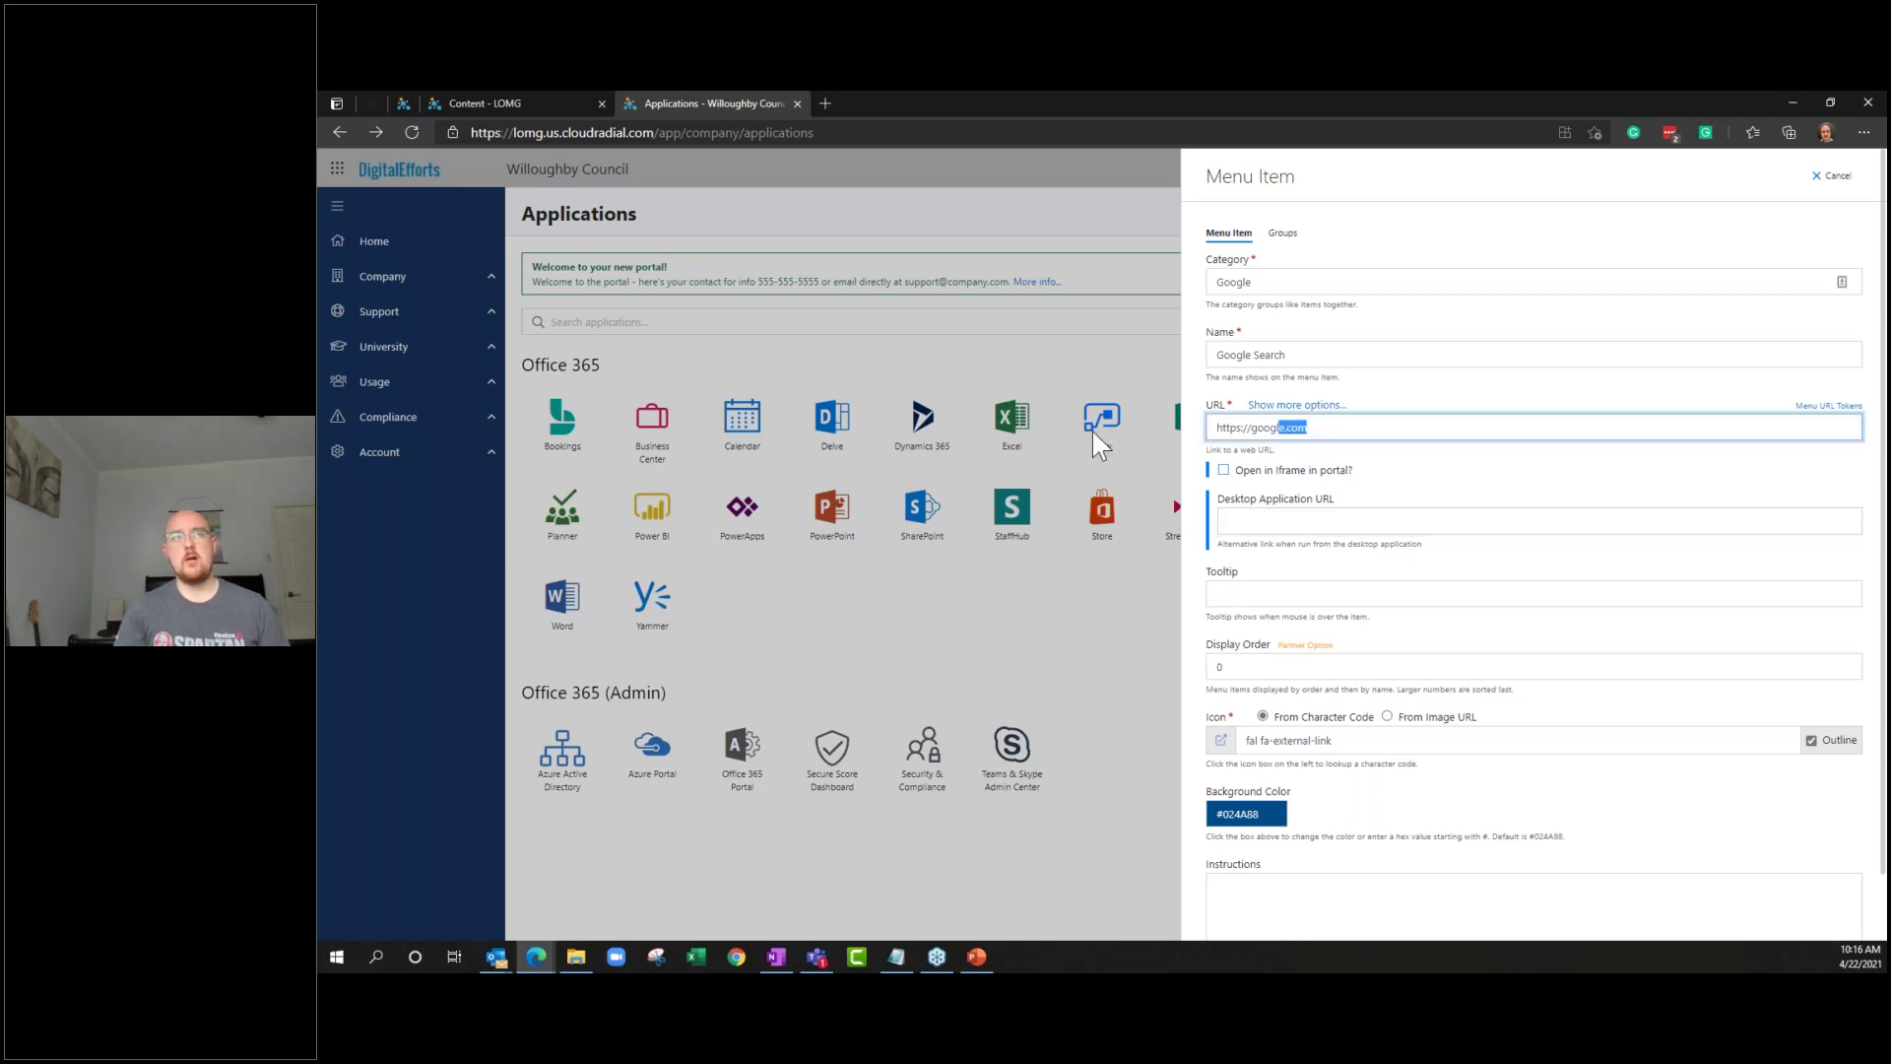
pyautogui.click(1568, 380)
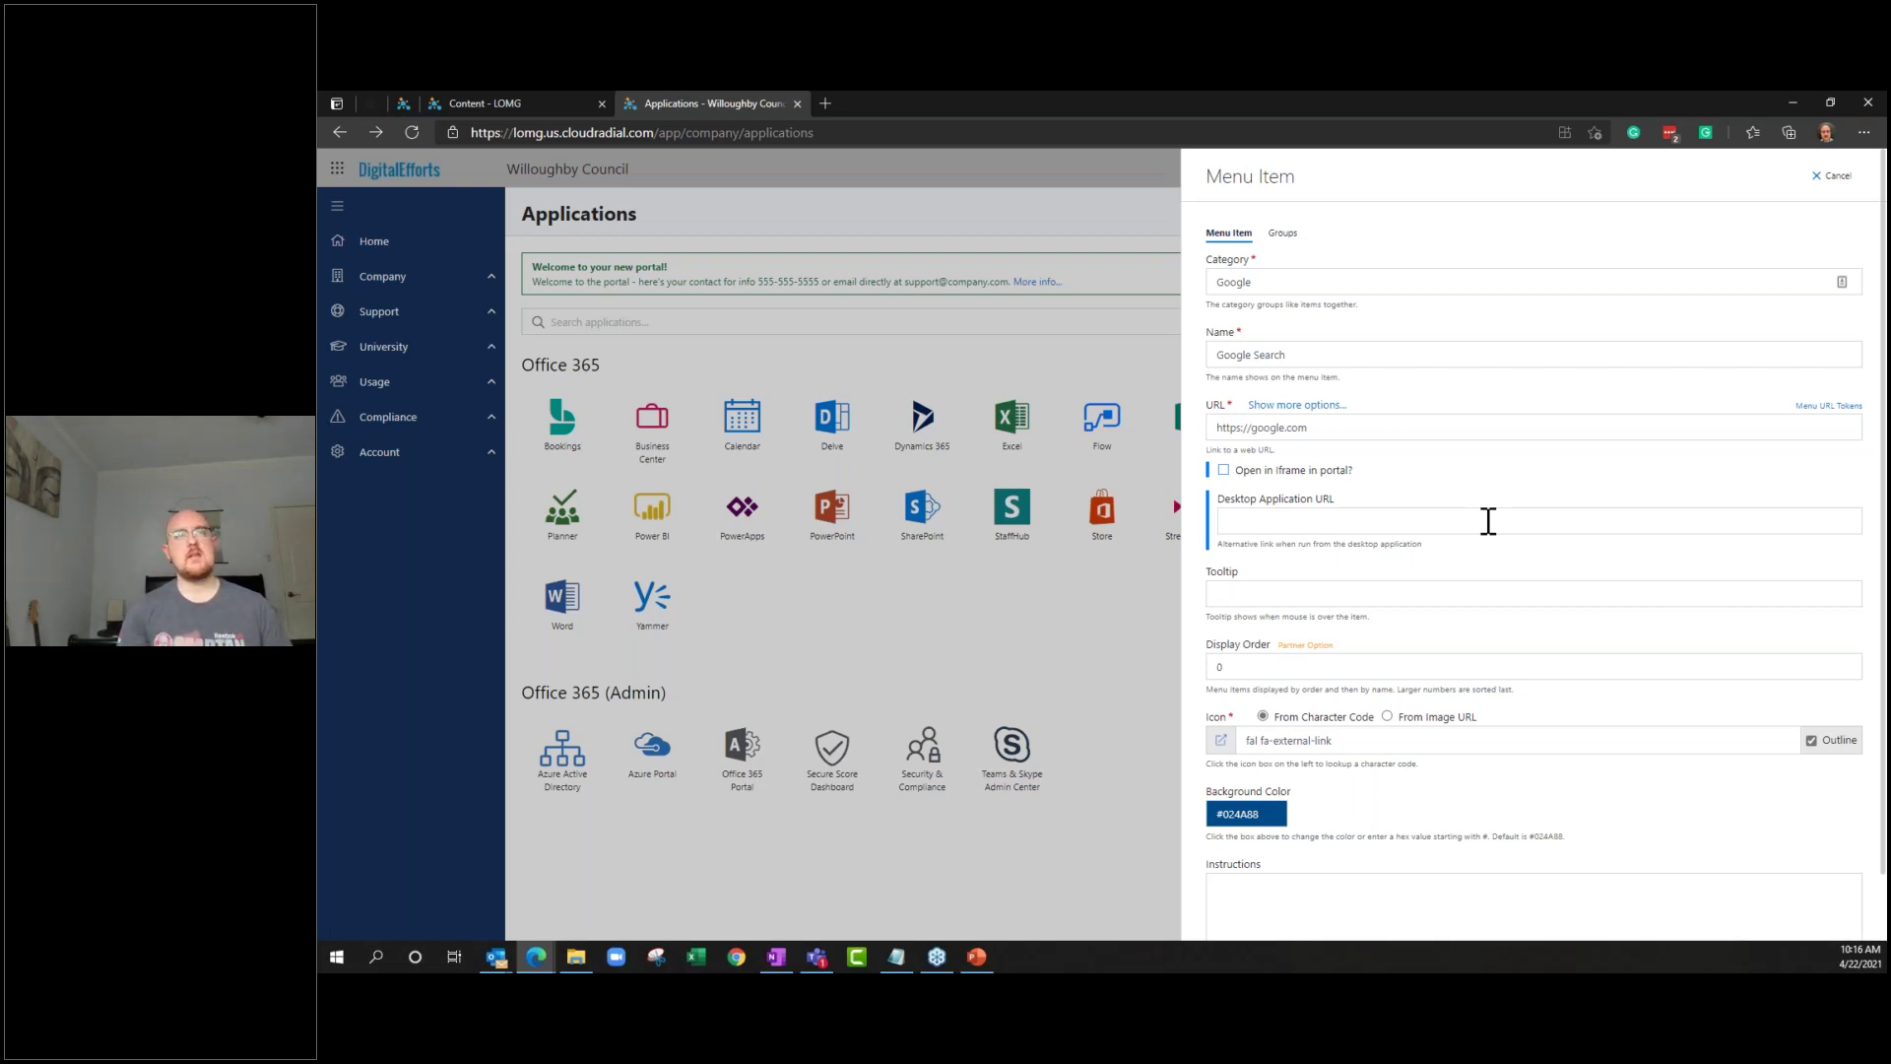
# Look up "google" among the character-code icons and assign the Google Logo to the menu item
pyautogui.scroll(-1, 1487, 522)
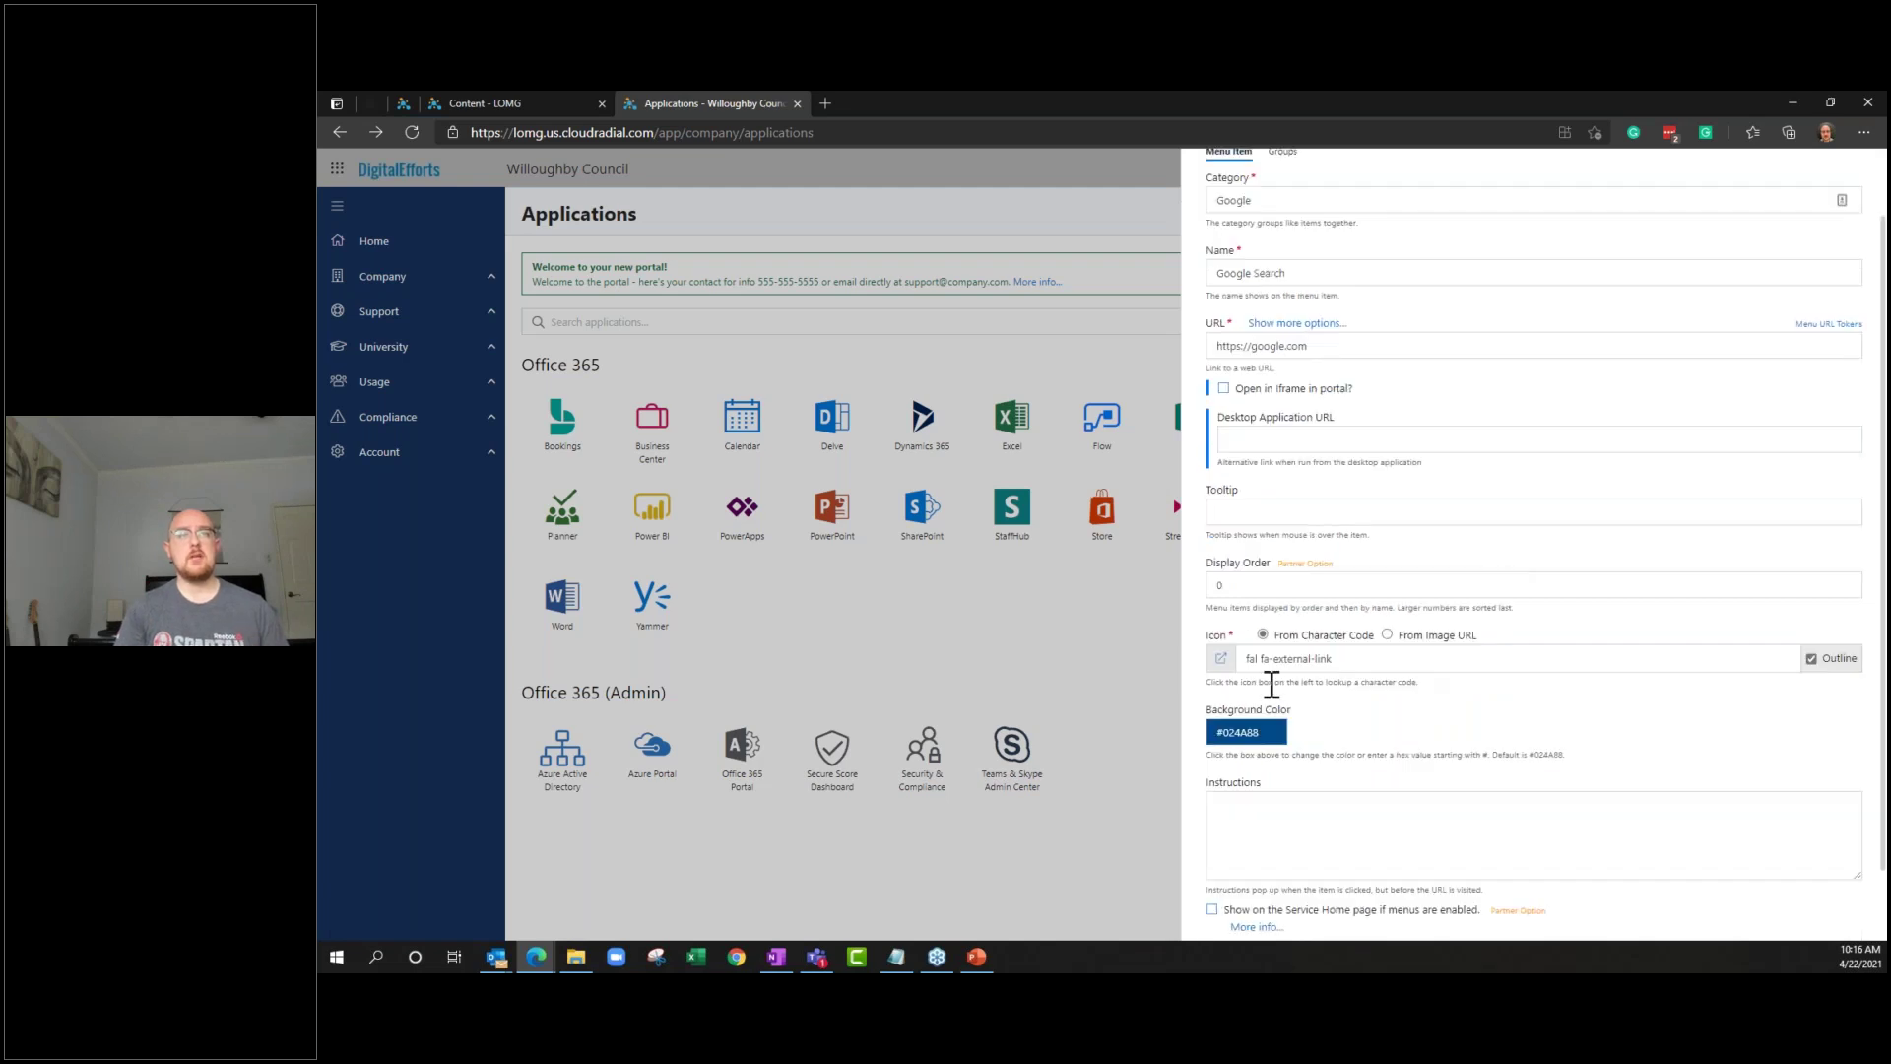
pyautogui.click(1221, 662)
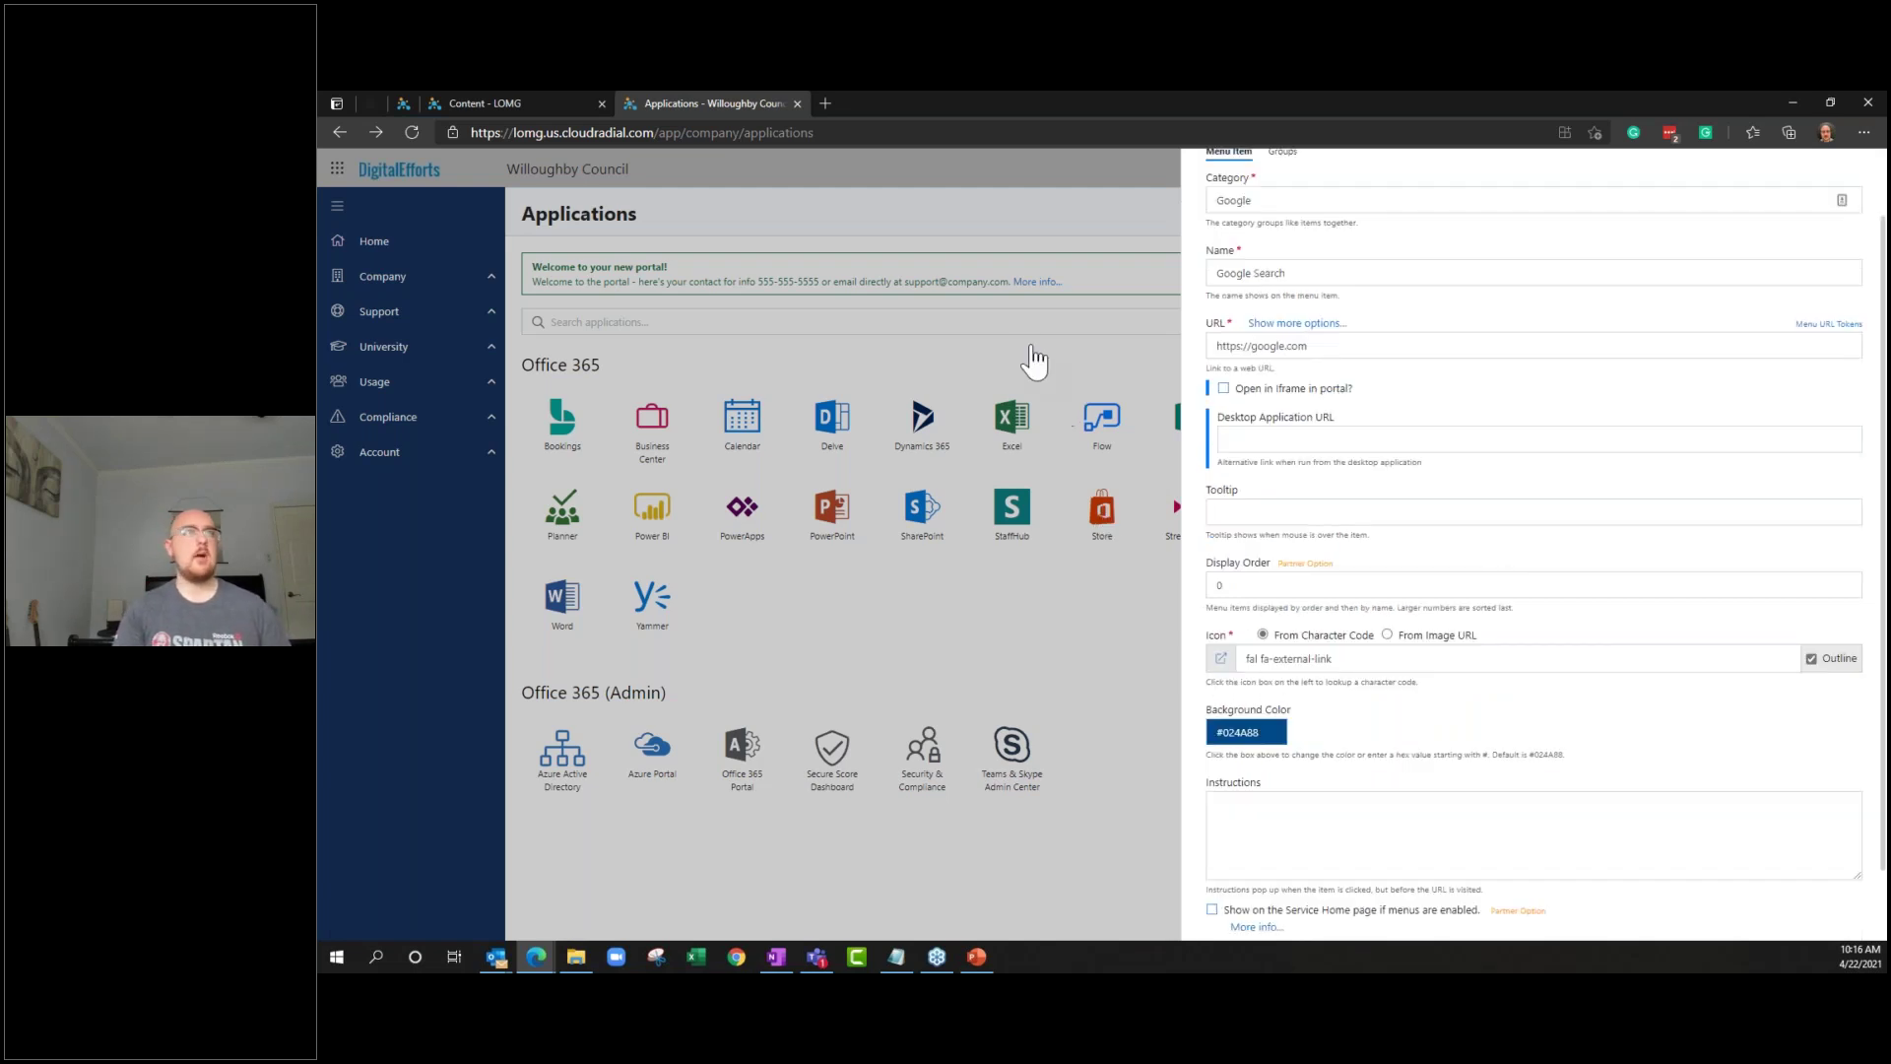
pyautogui.write('google')
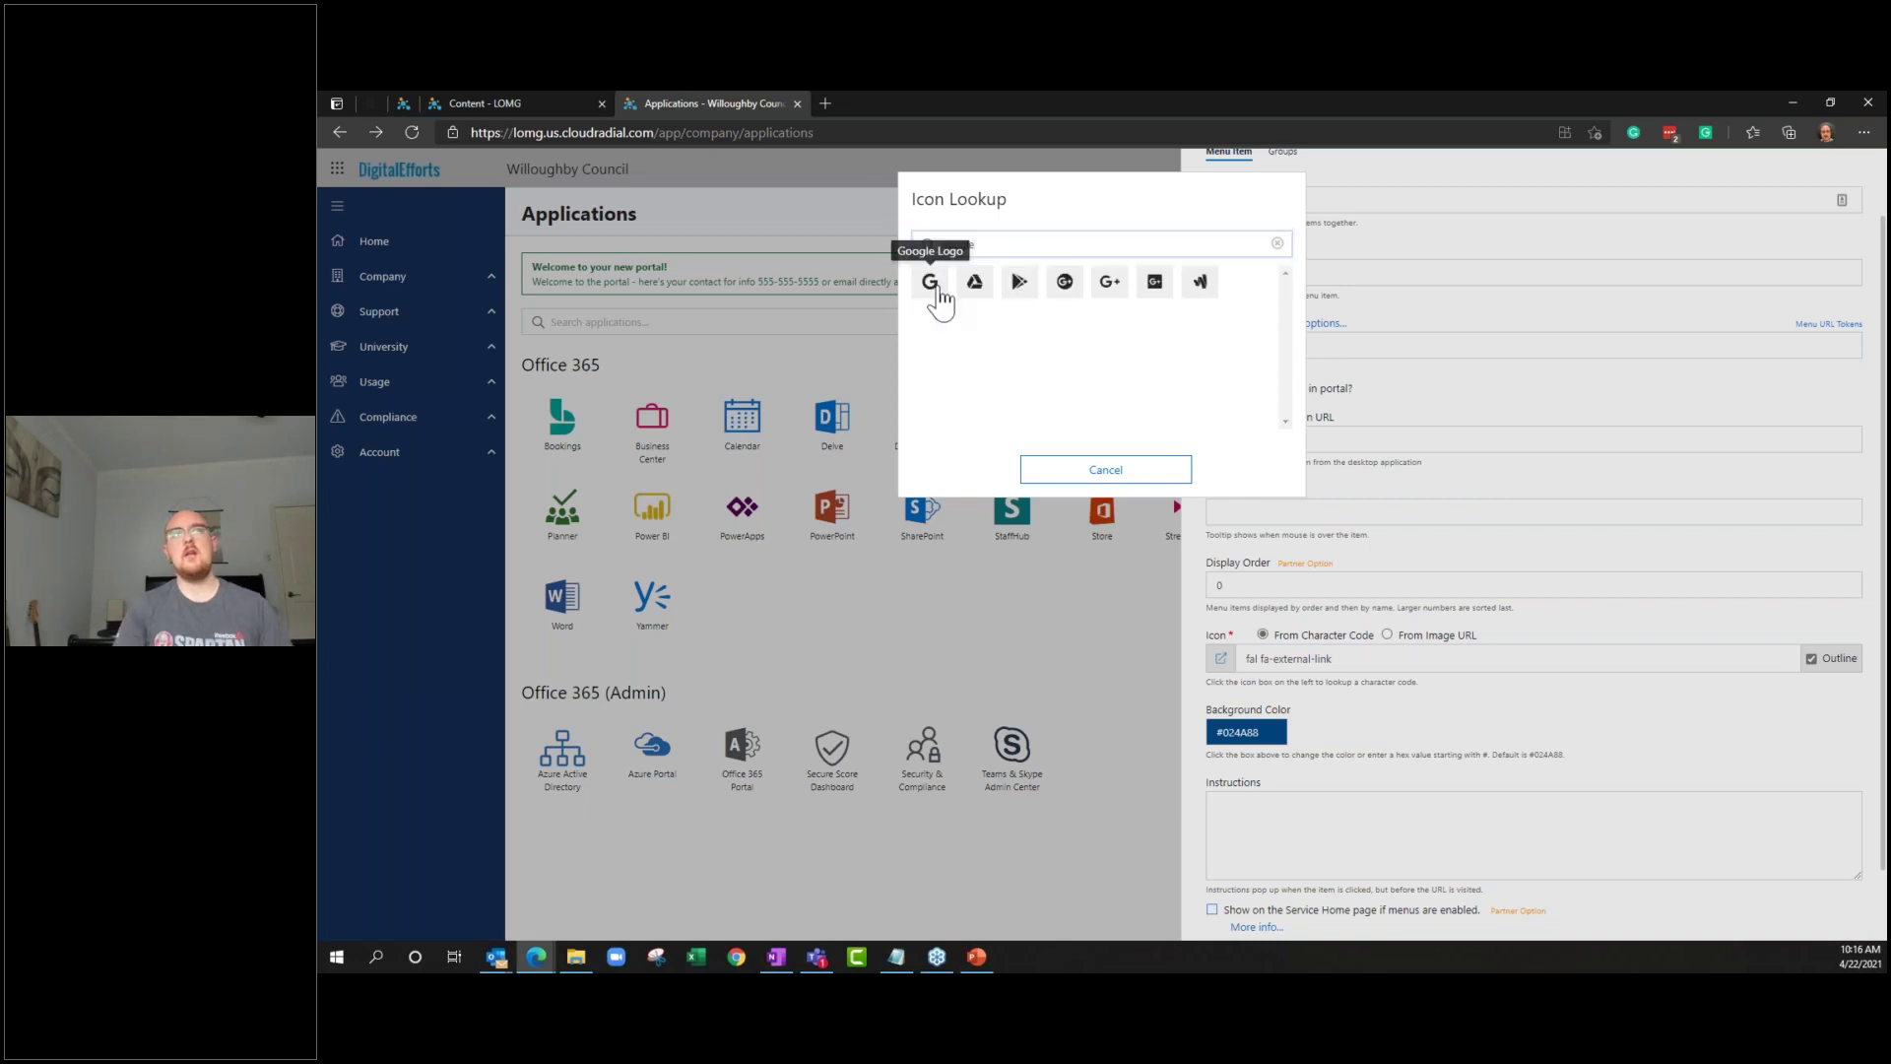
pyautogui.click(935, 287)
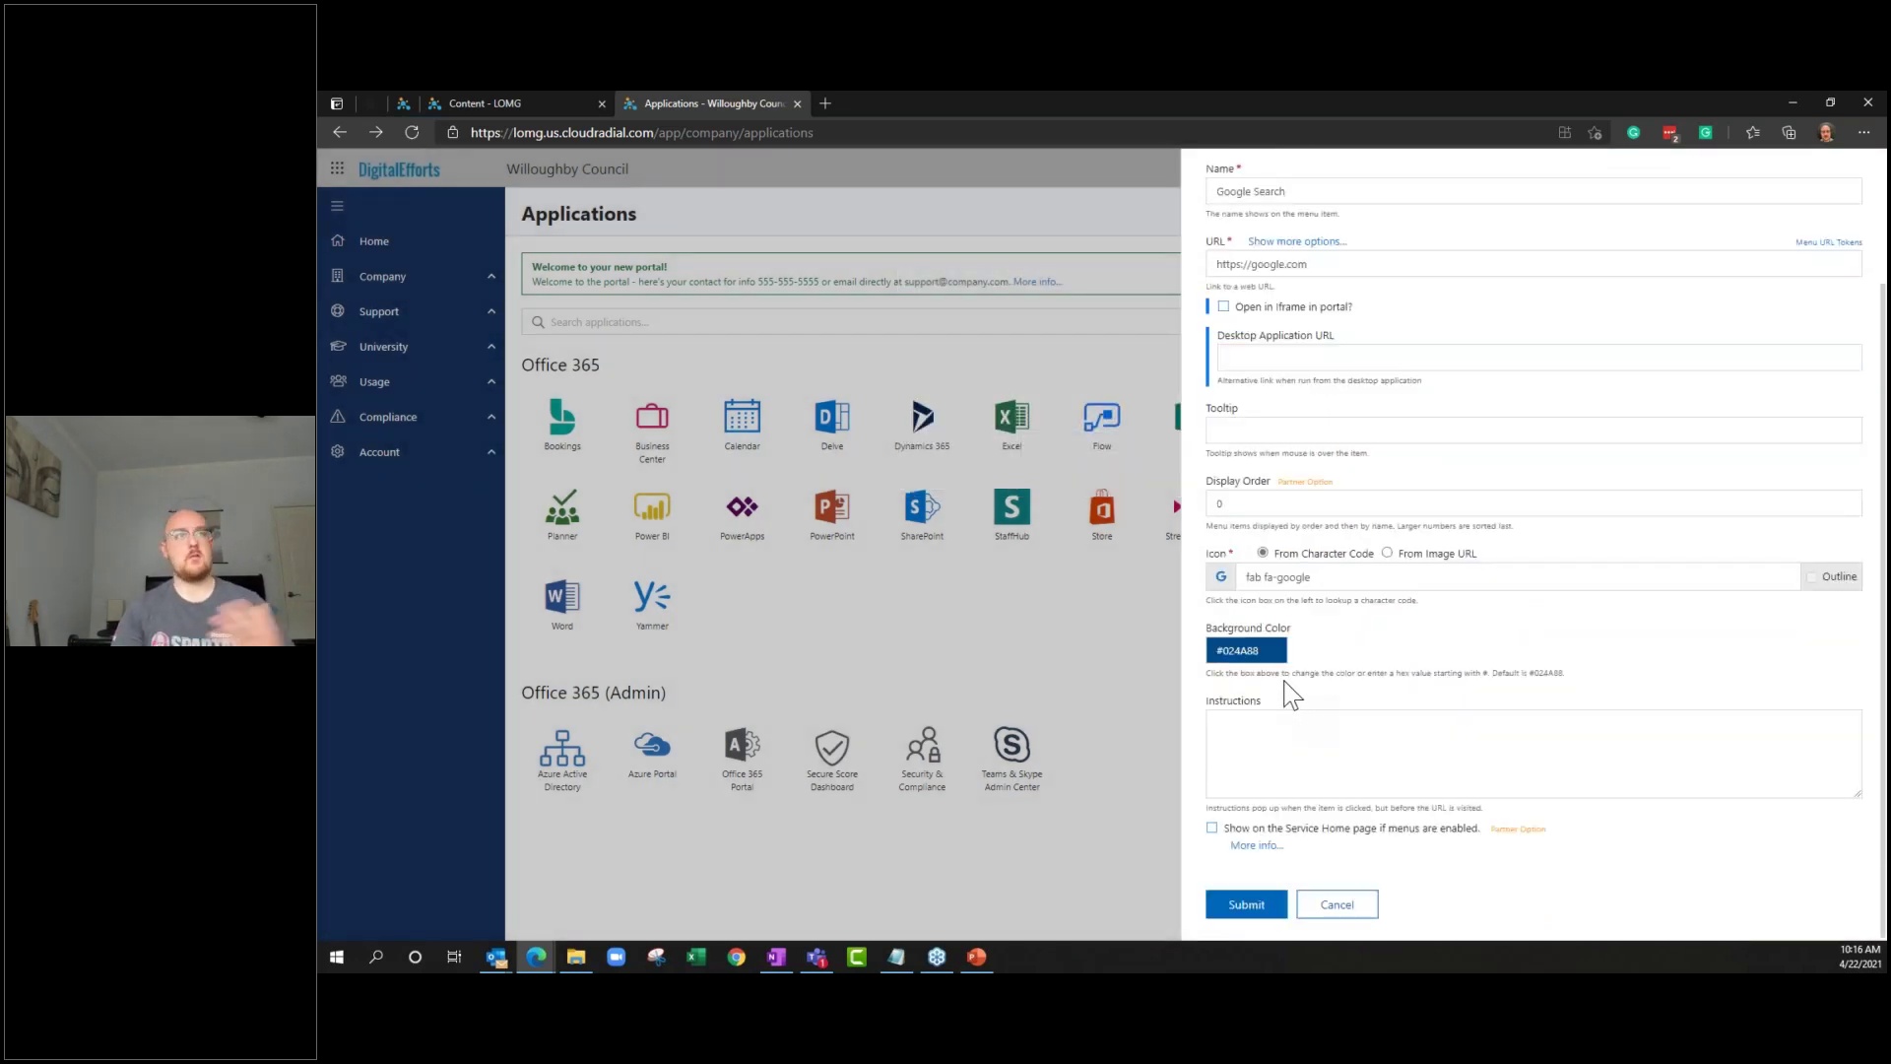
# Submit the Google Search menu item and test its link from the applications page, closing the opened Google page
pyautogui.click(1246, 902)
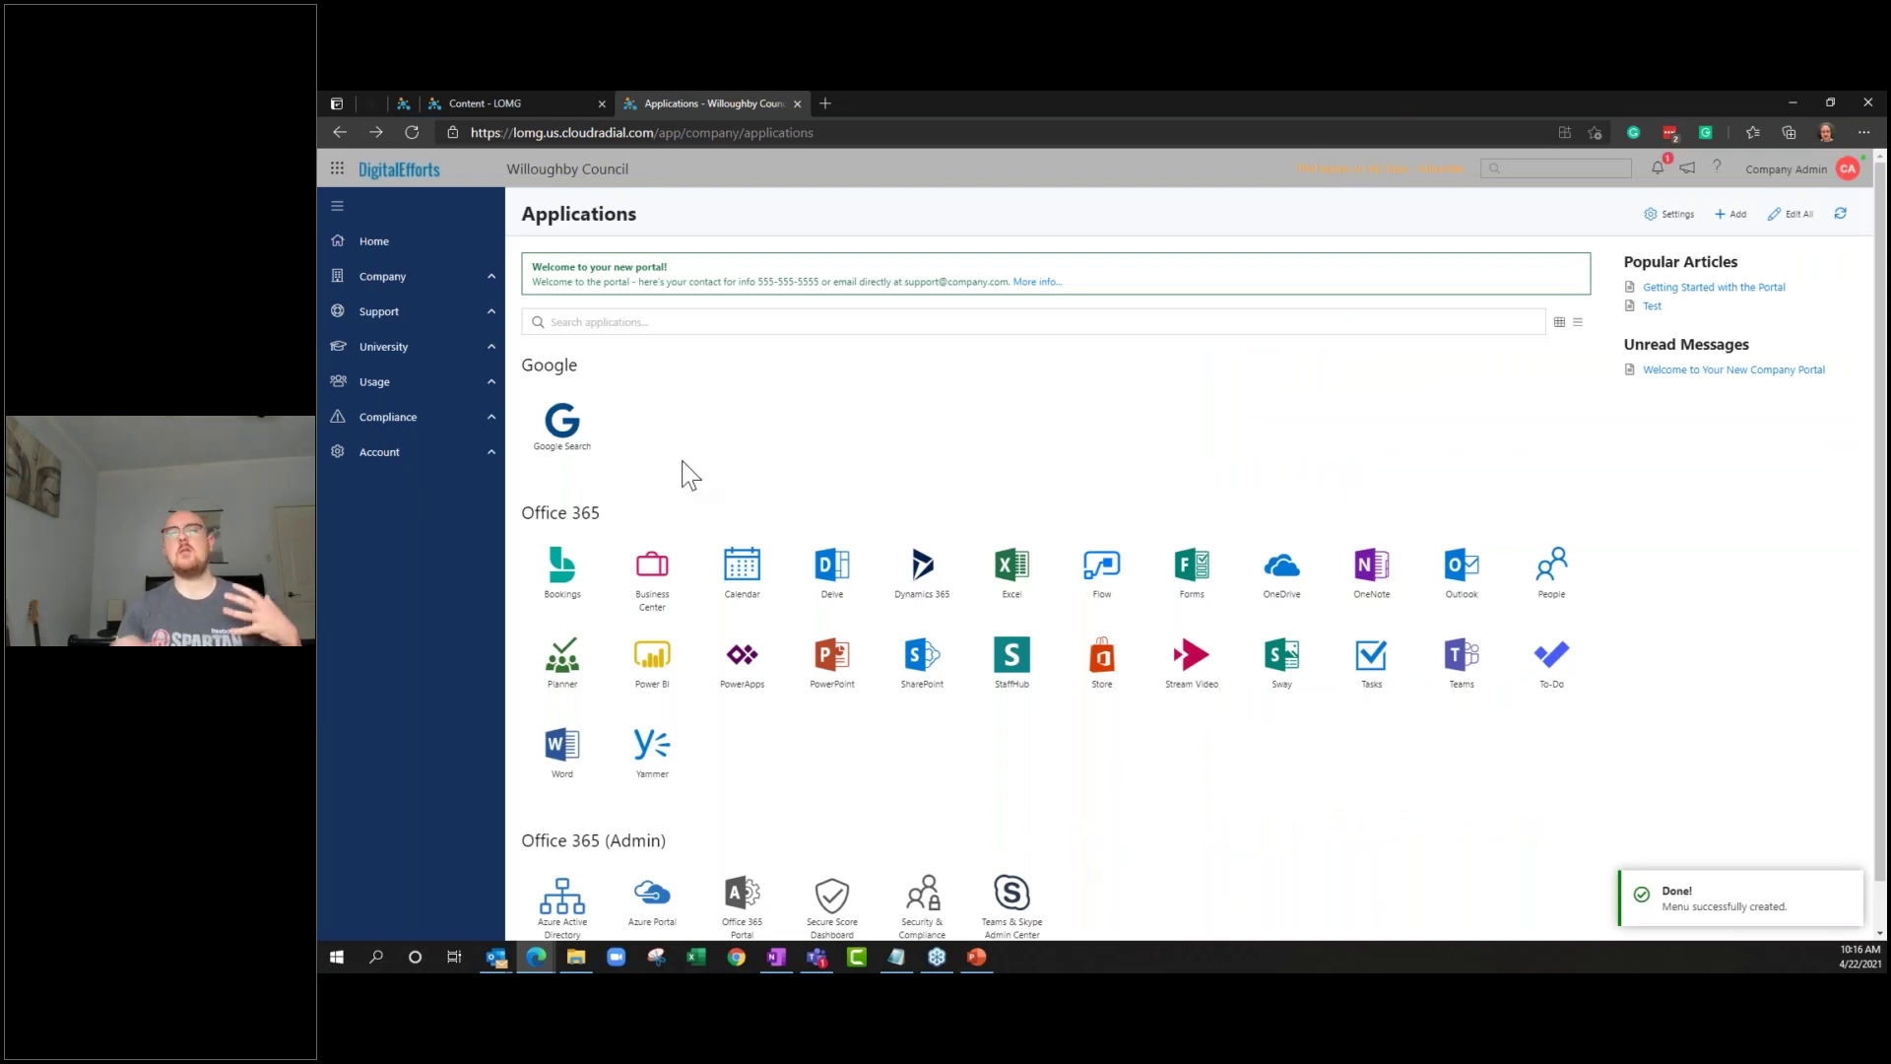
pyautogui.click(552, 433)
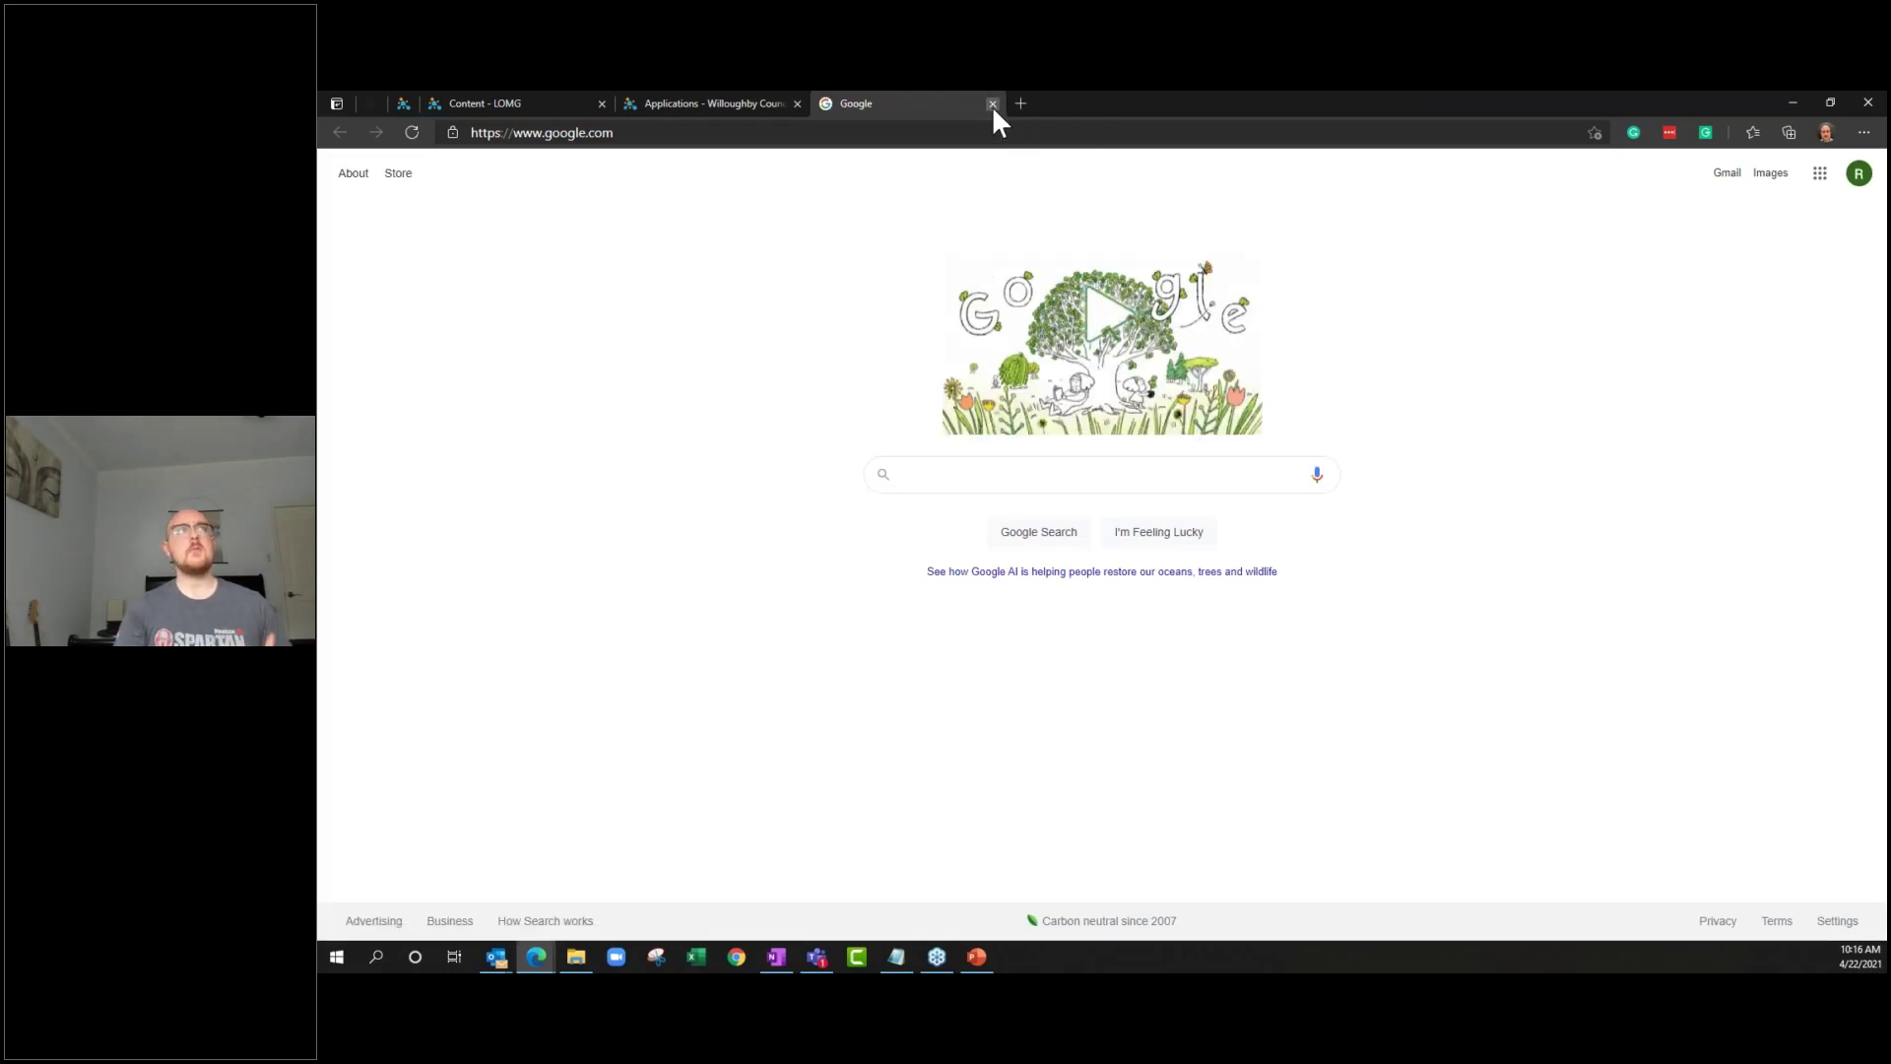
pyautogui.click(992, 103)
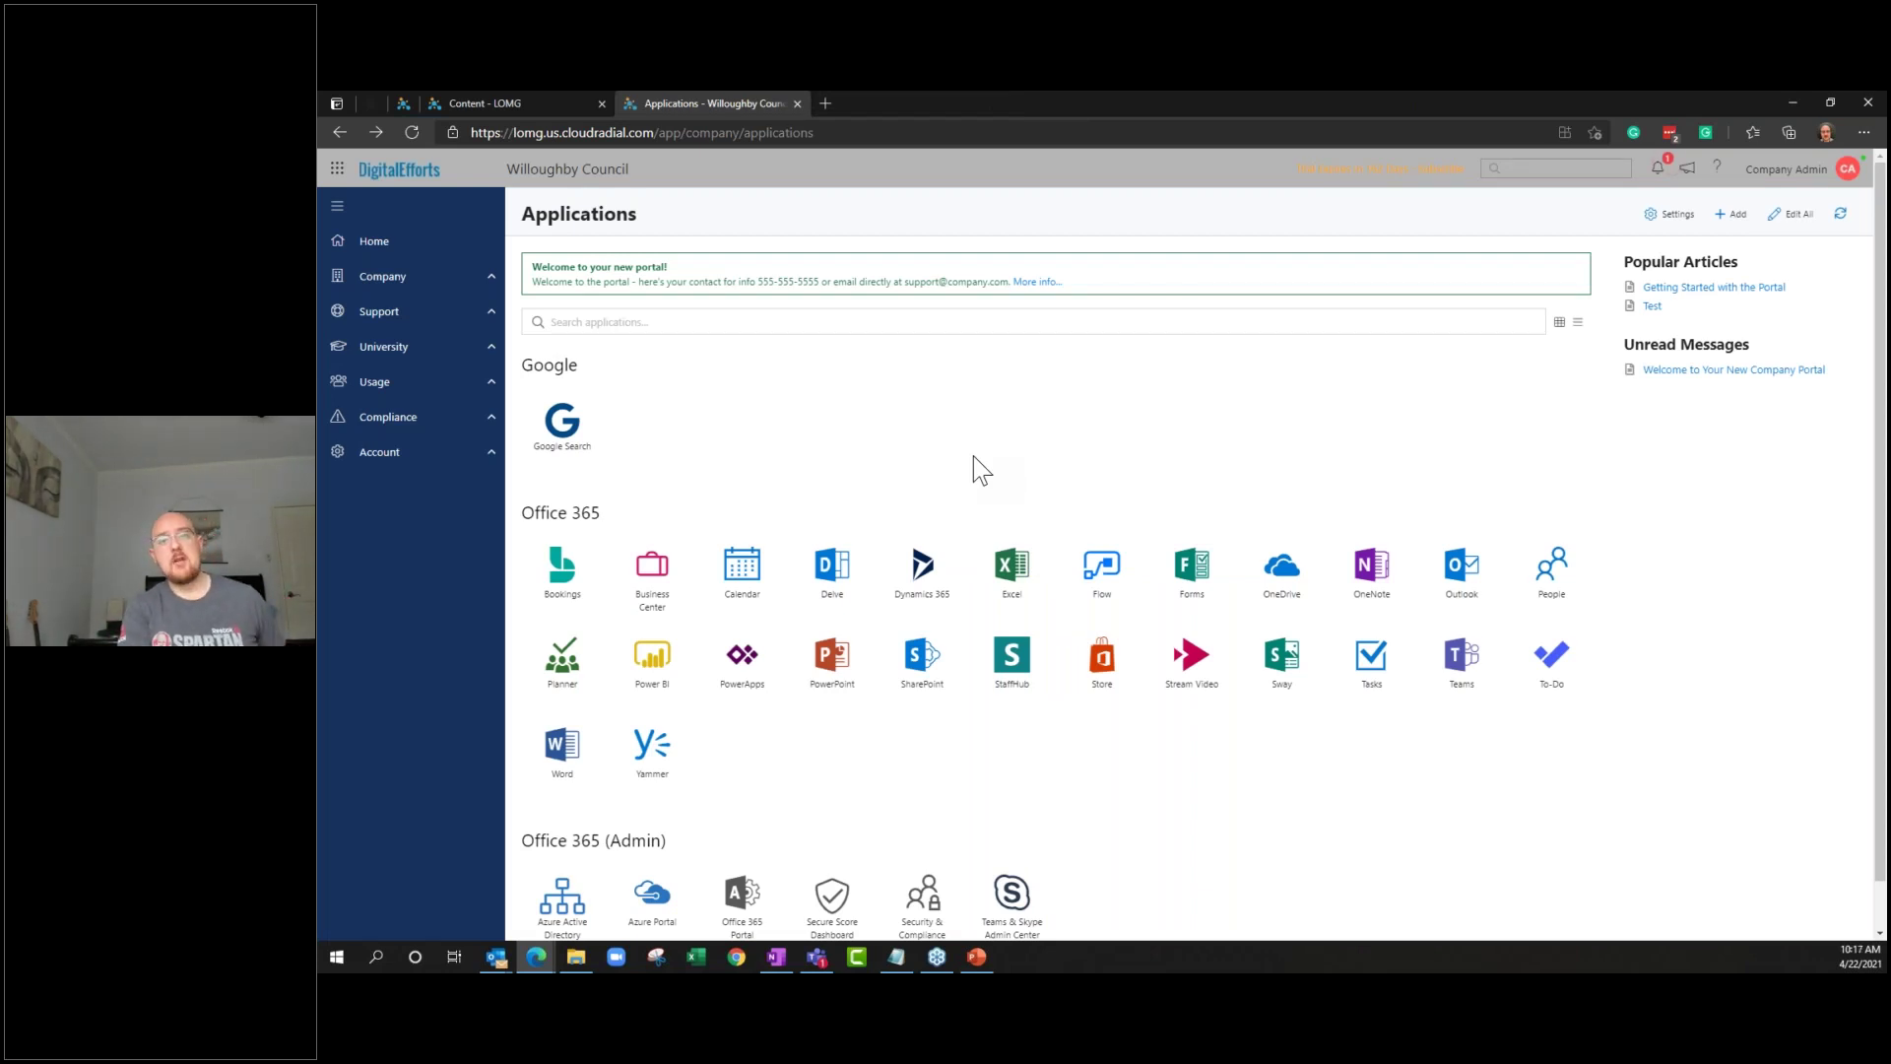
pyautogui.scroll(-1, 985, 591)
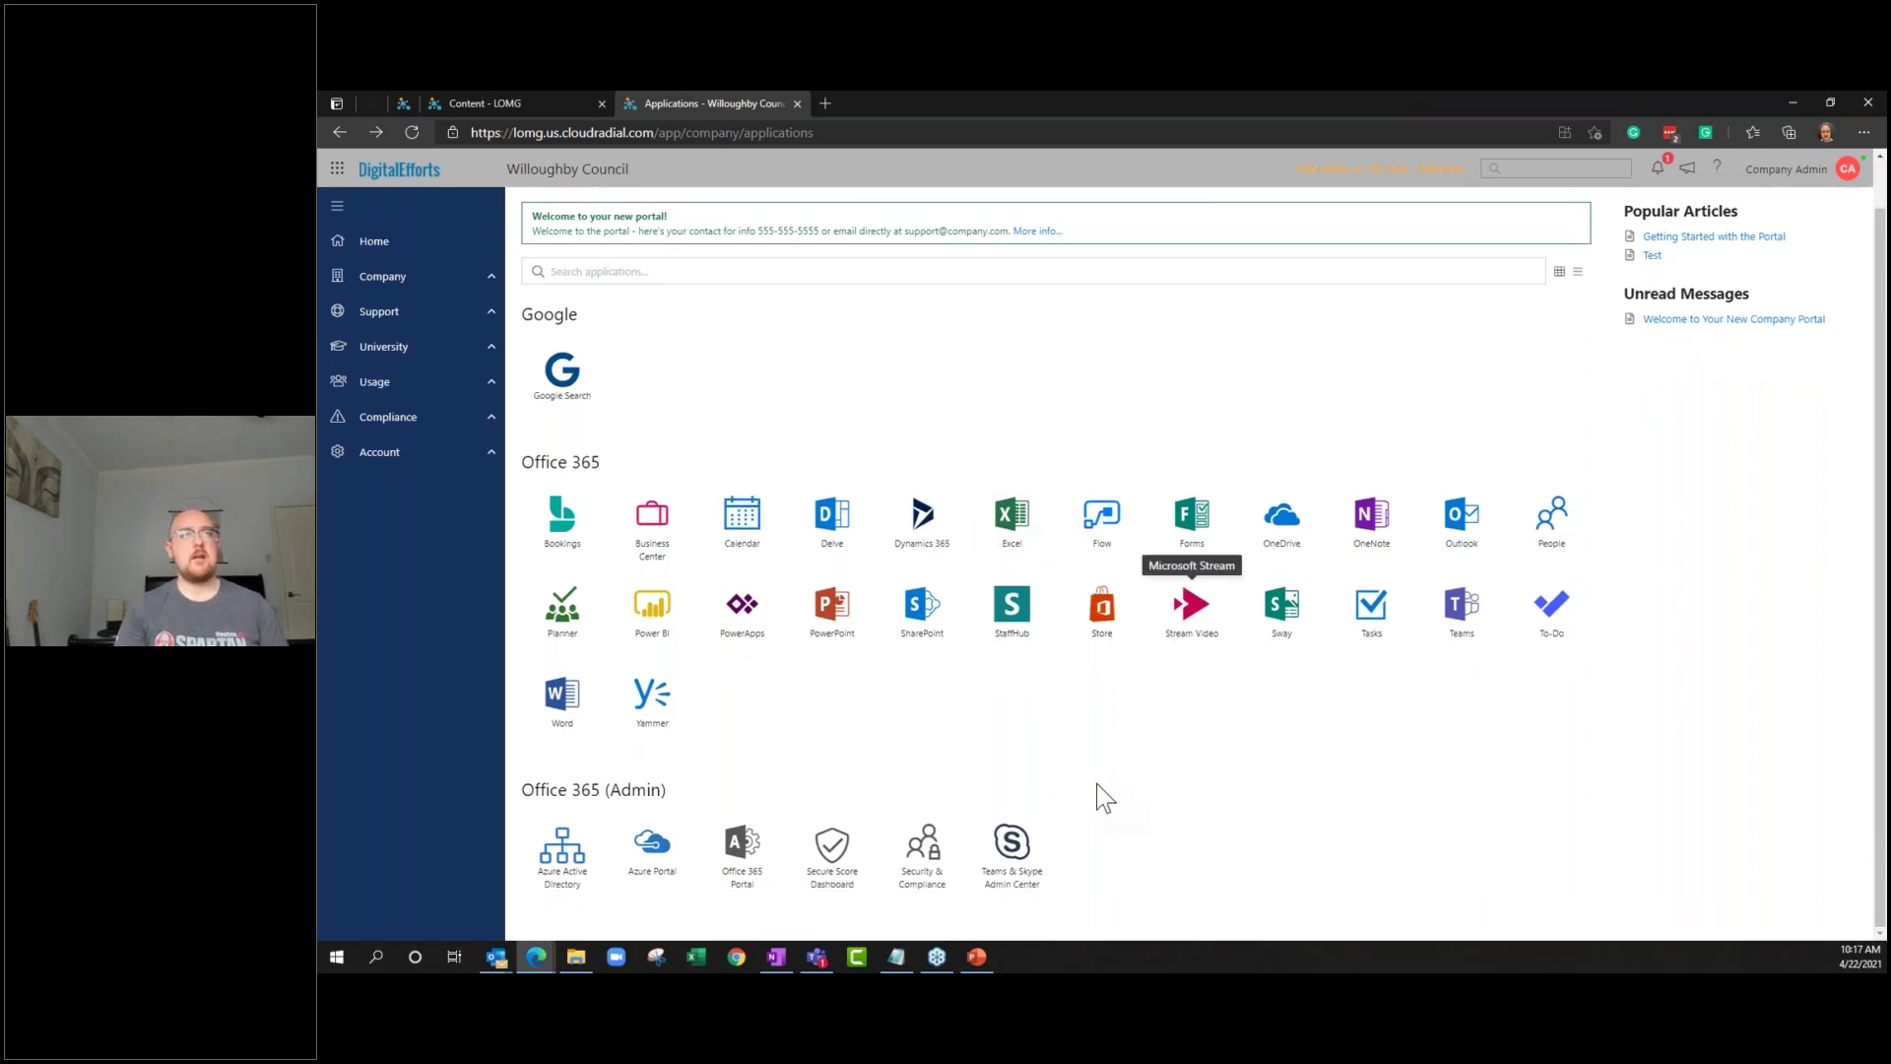
pyautogui.scroll(1, 989, 773)
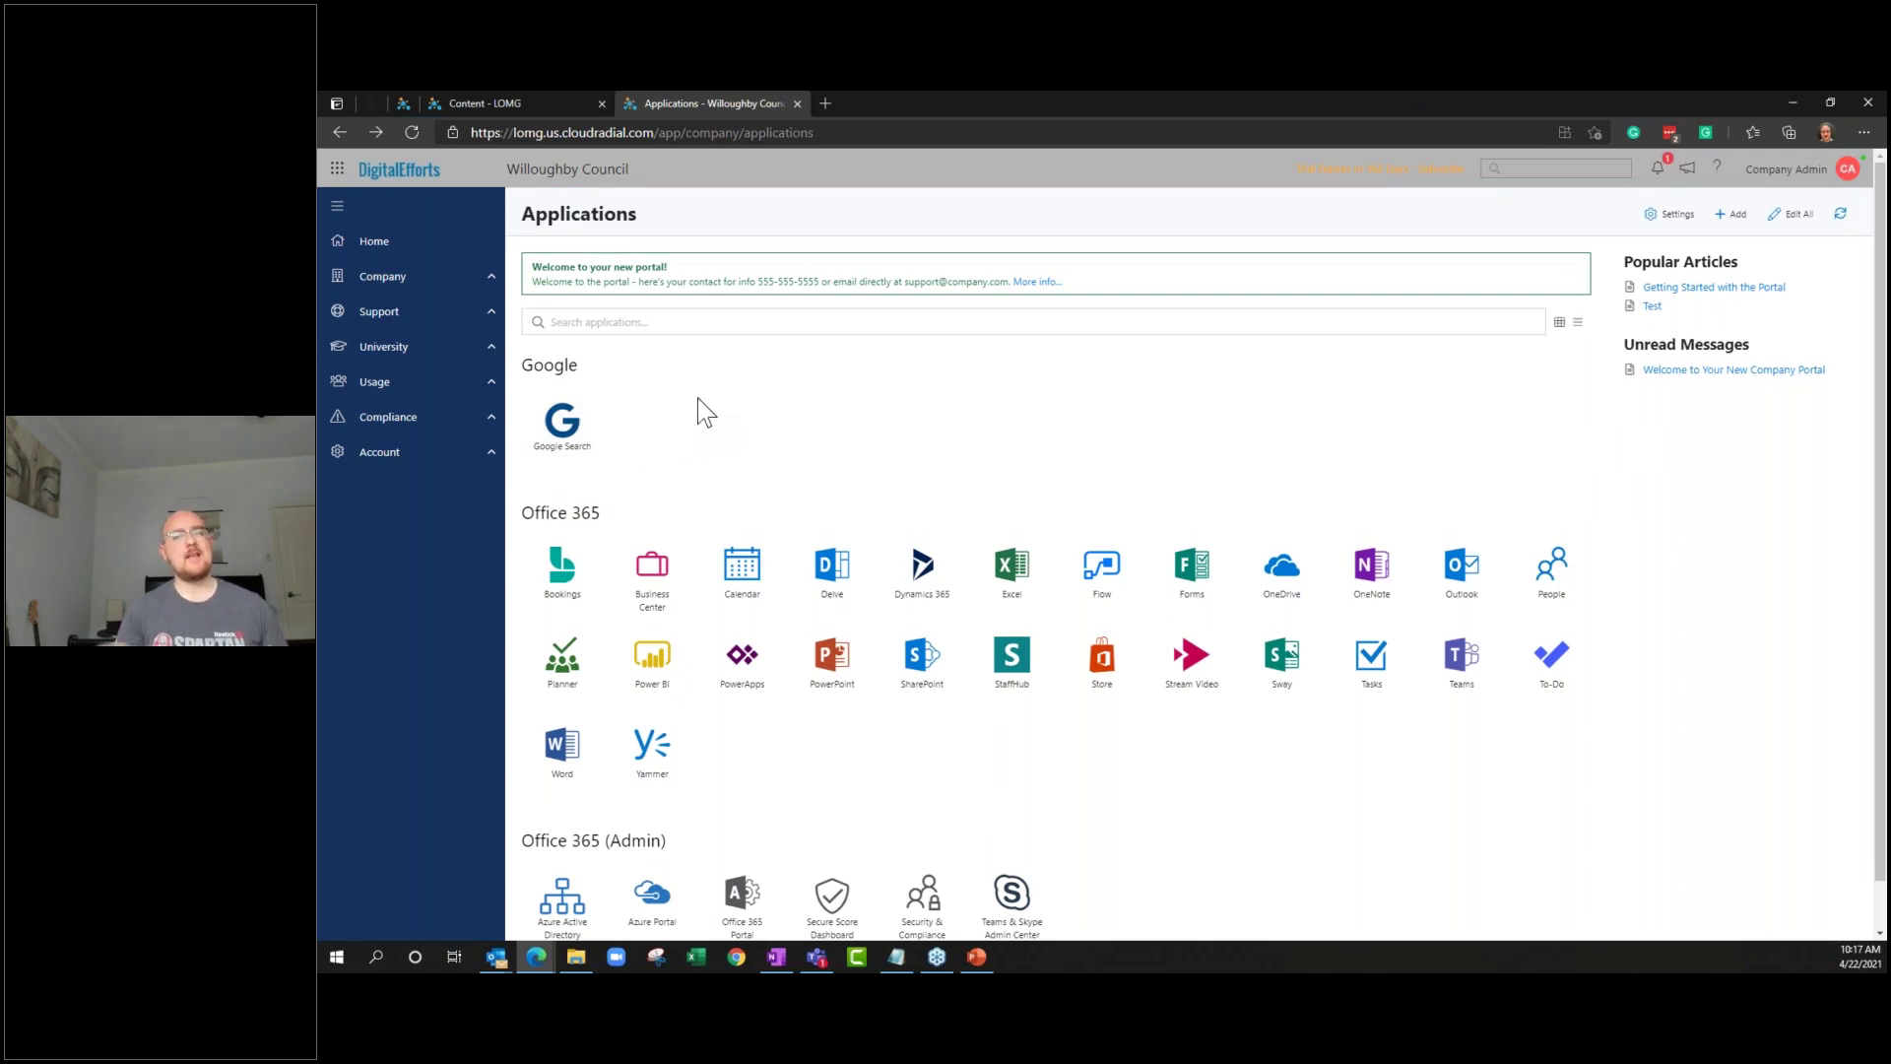
# Check the partner content page, and return to Willoughby Council's portal to open the University courses
pyautogui.click(540, 102)
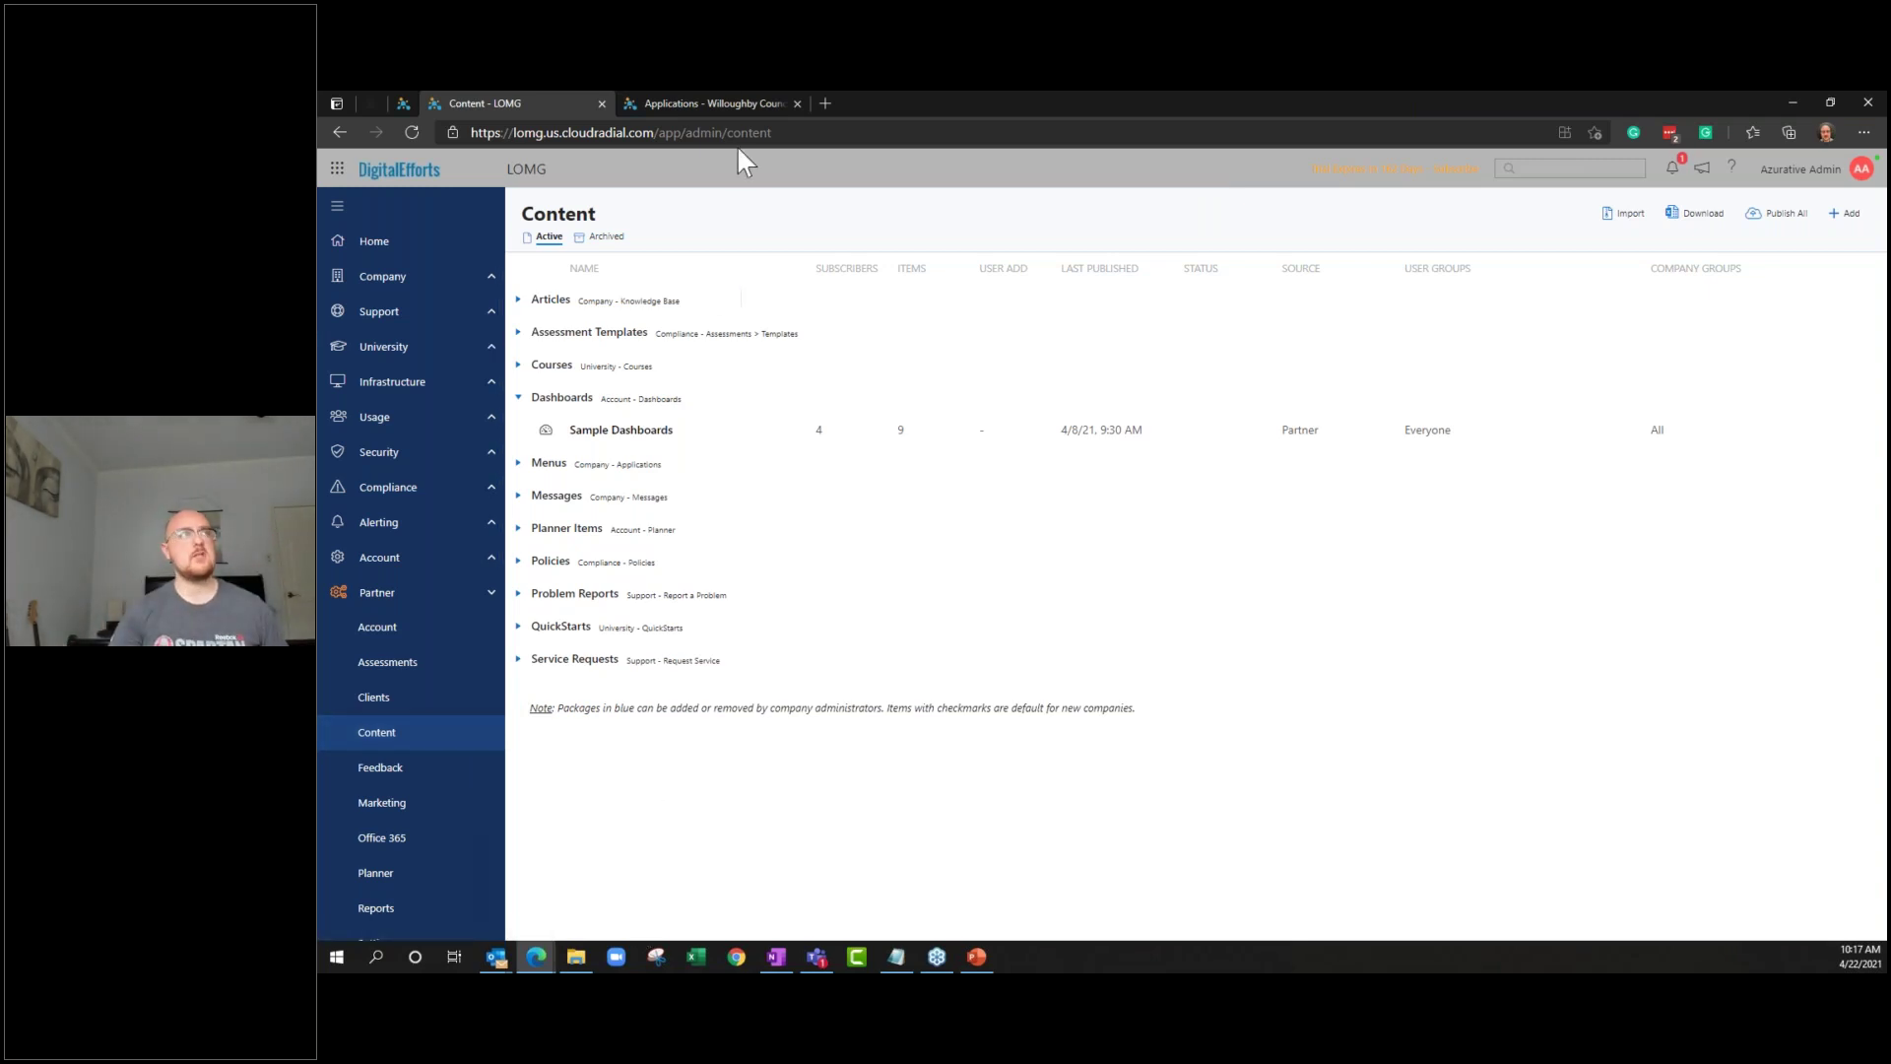
pyautogui.click(732, 103)
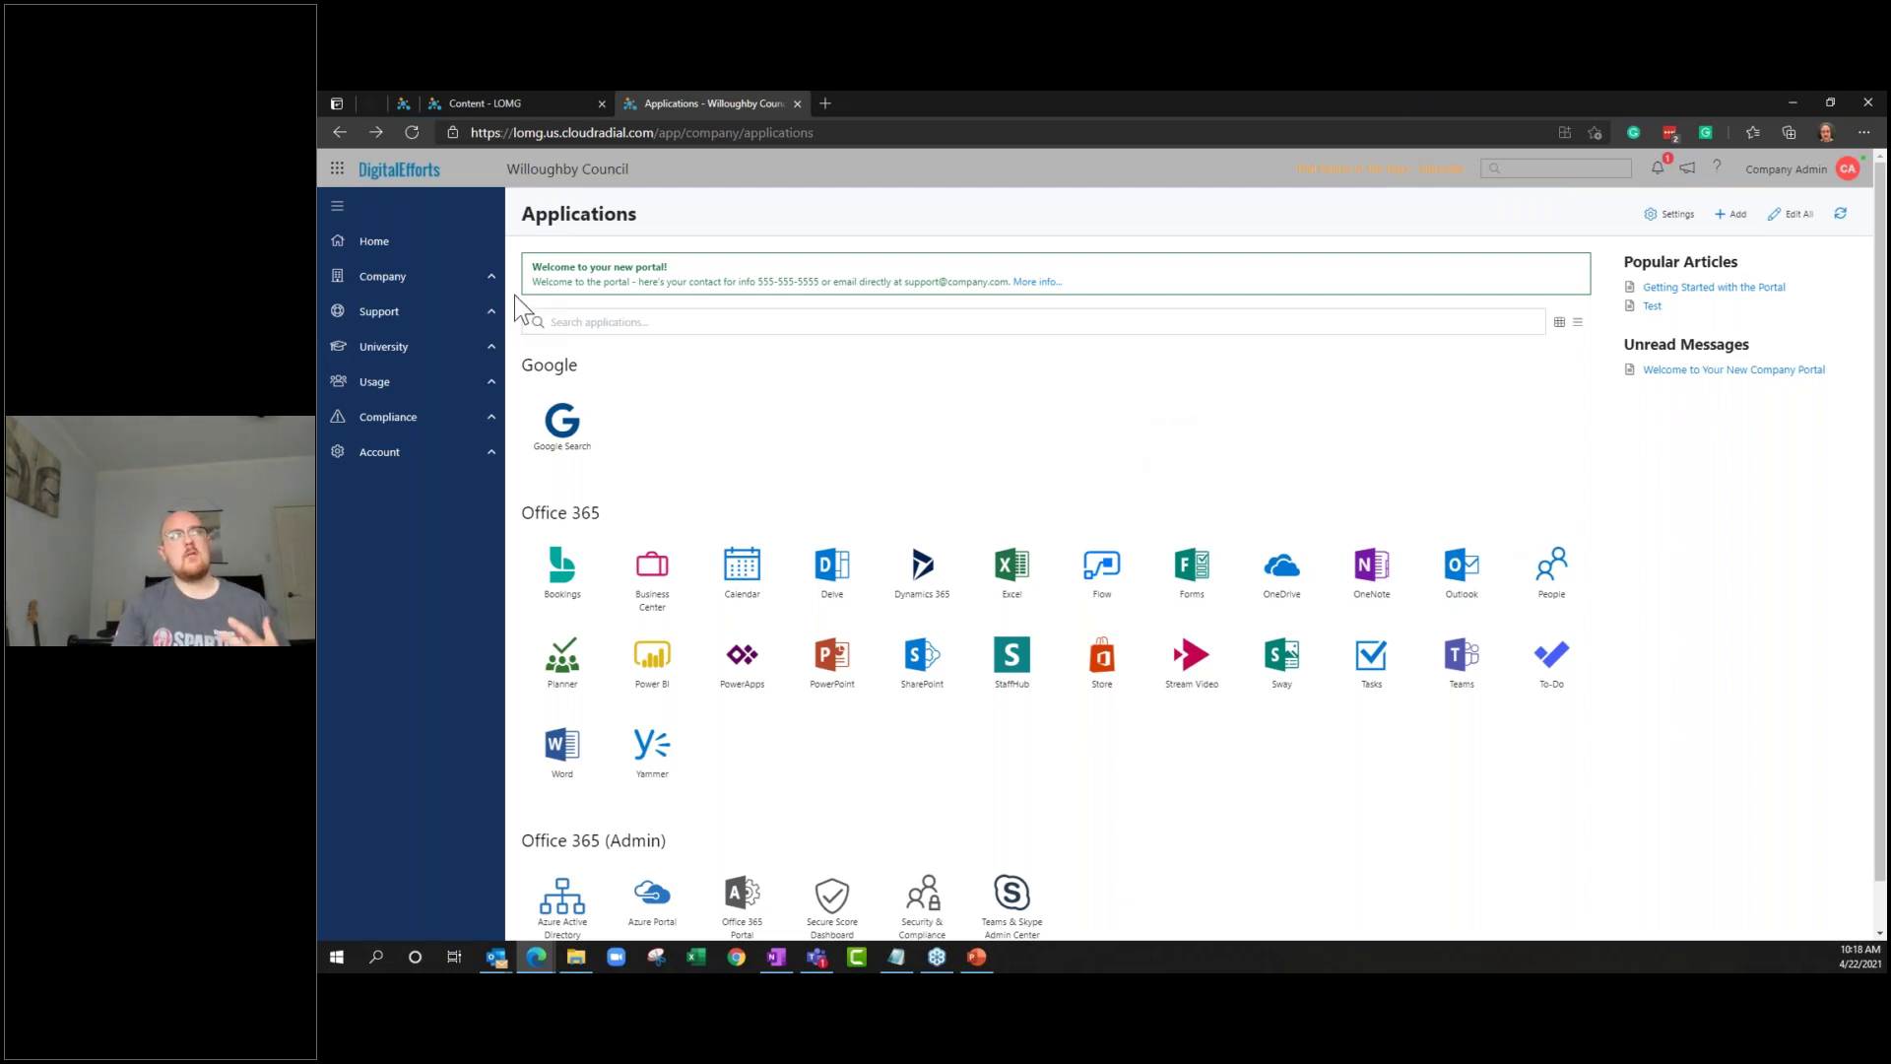
pyautogui.click(475, 285)
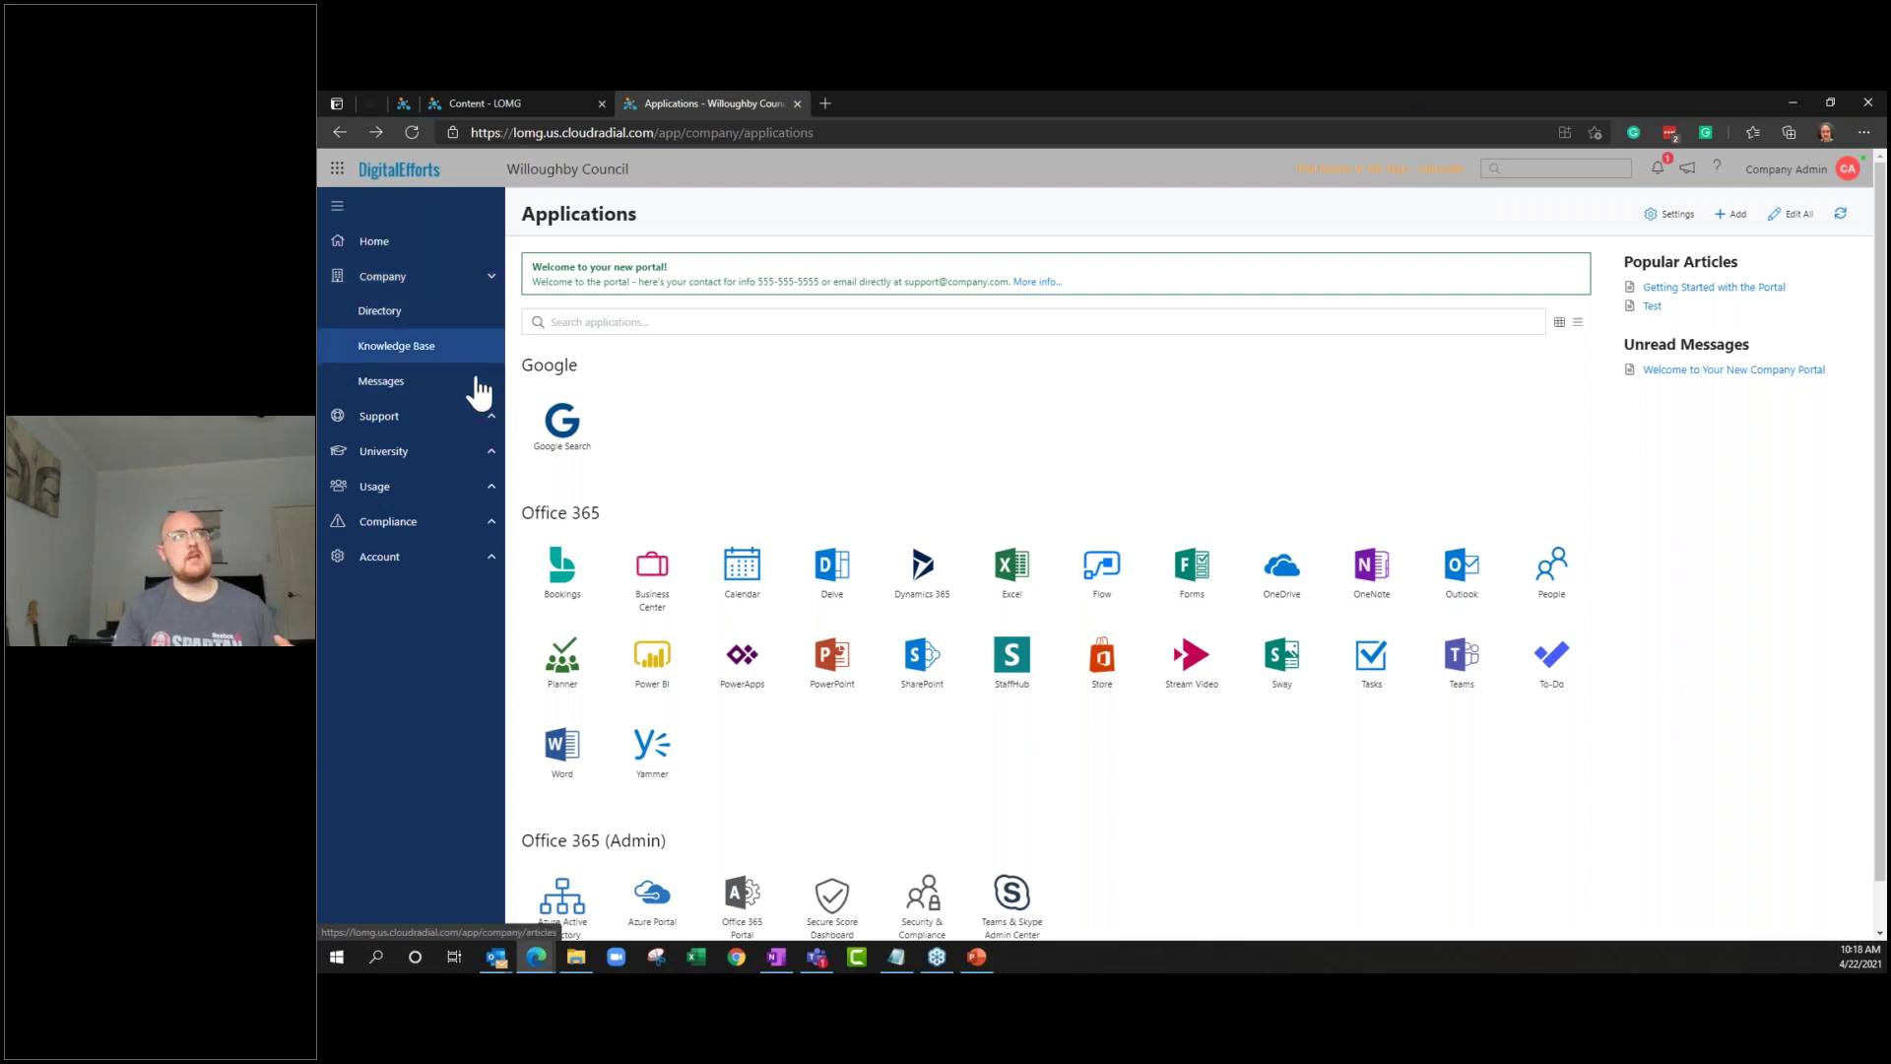
pyautogui.click(488, 453)
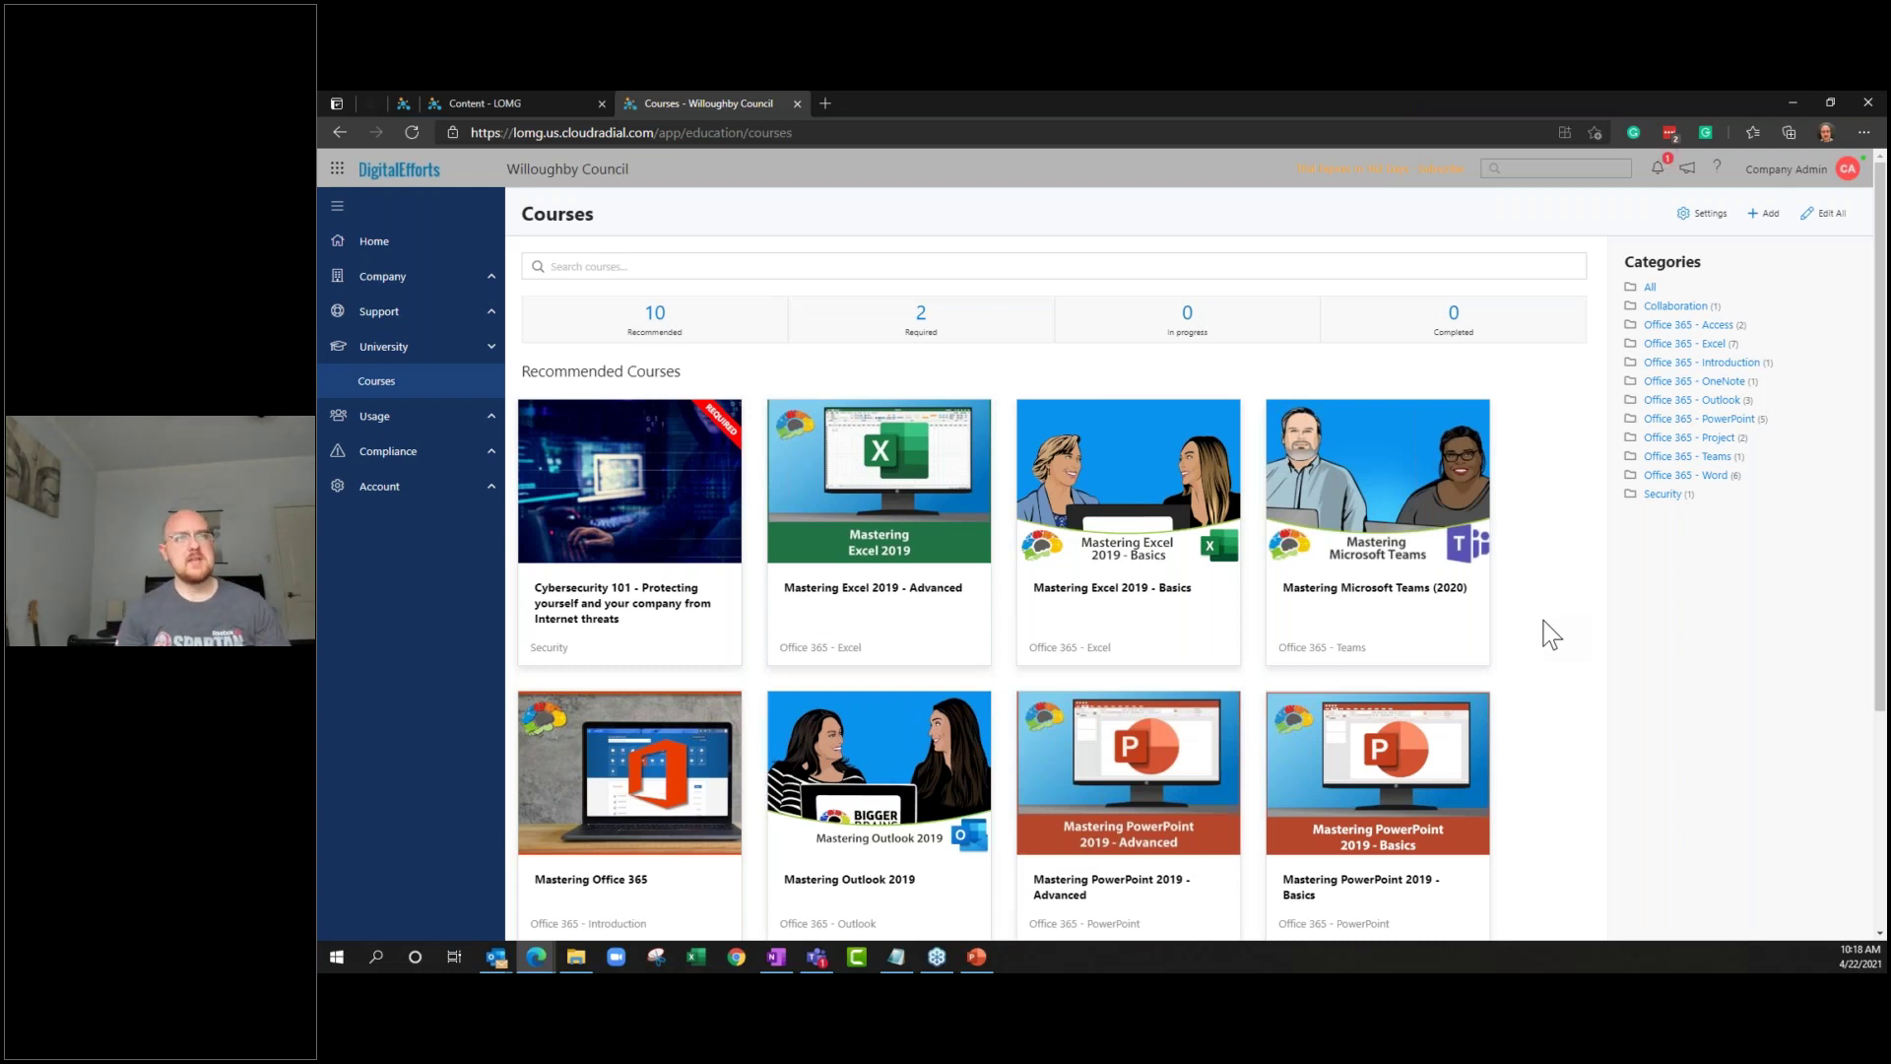
# Show the courses of all categories and look through the full course list
pyautogui.click(1785, 288)
pyautogui.scroll(-5, 1675, 389)
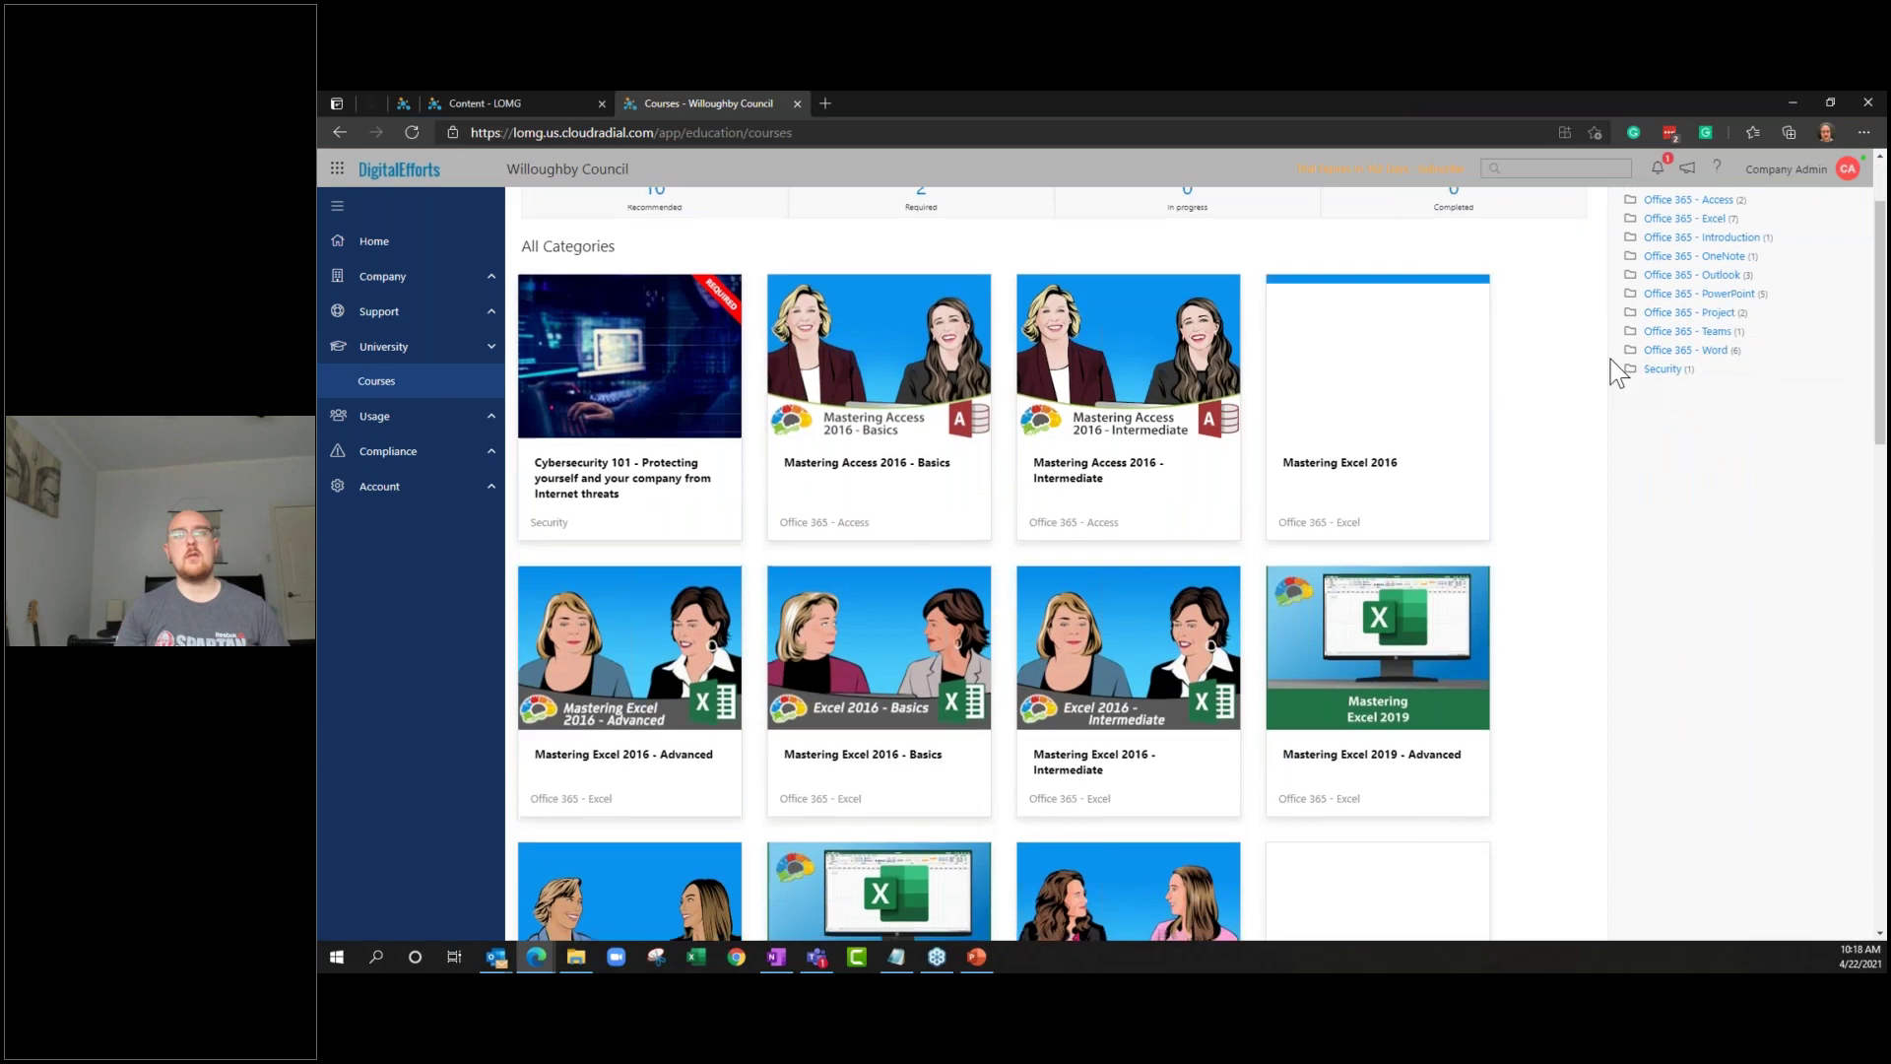
pyautogui.scroll(-7, 1618, 372)
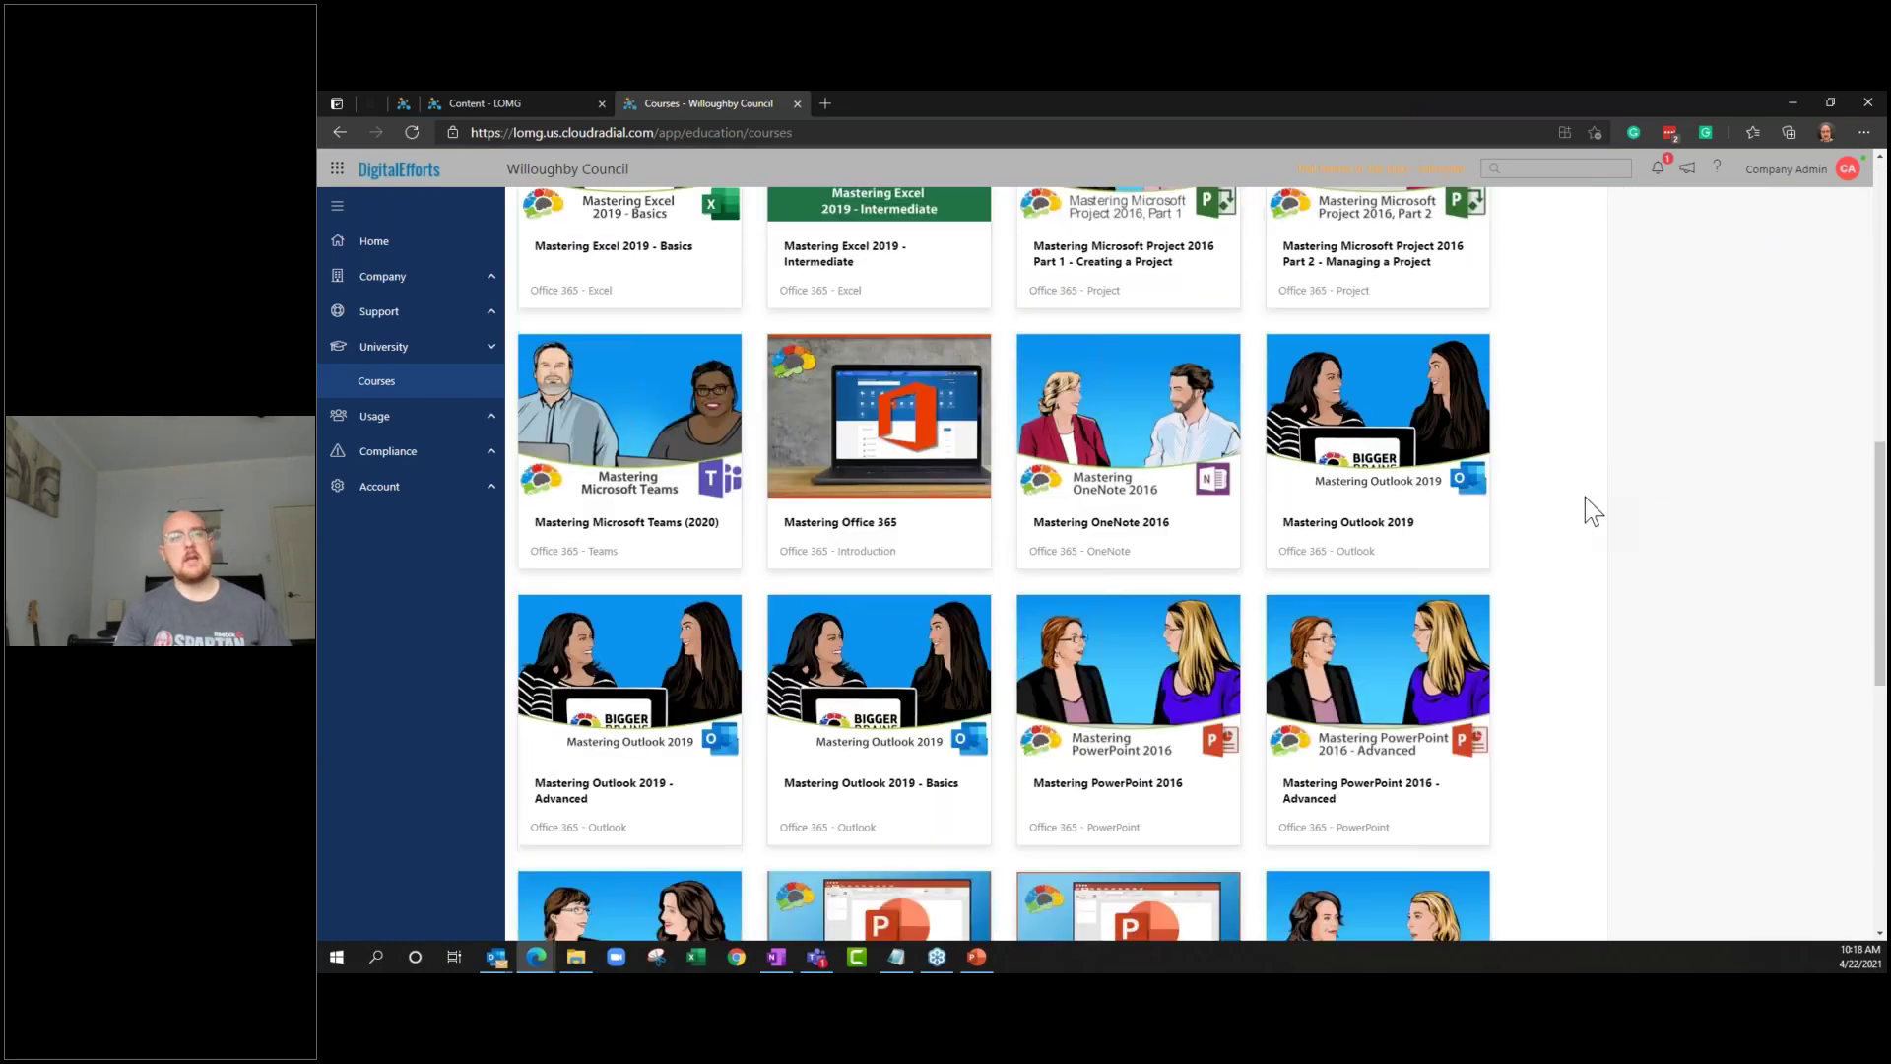
pyautogui.scroll(10, 1584, 540)
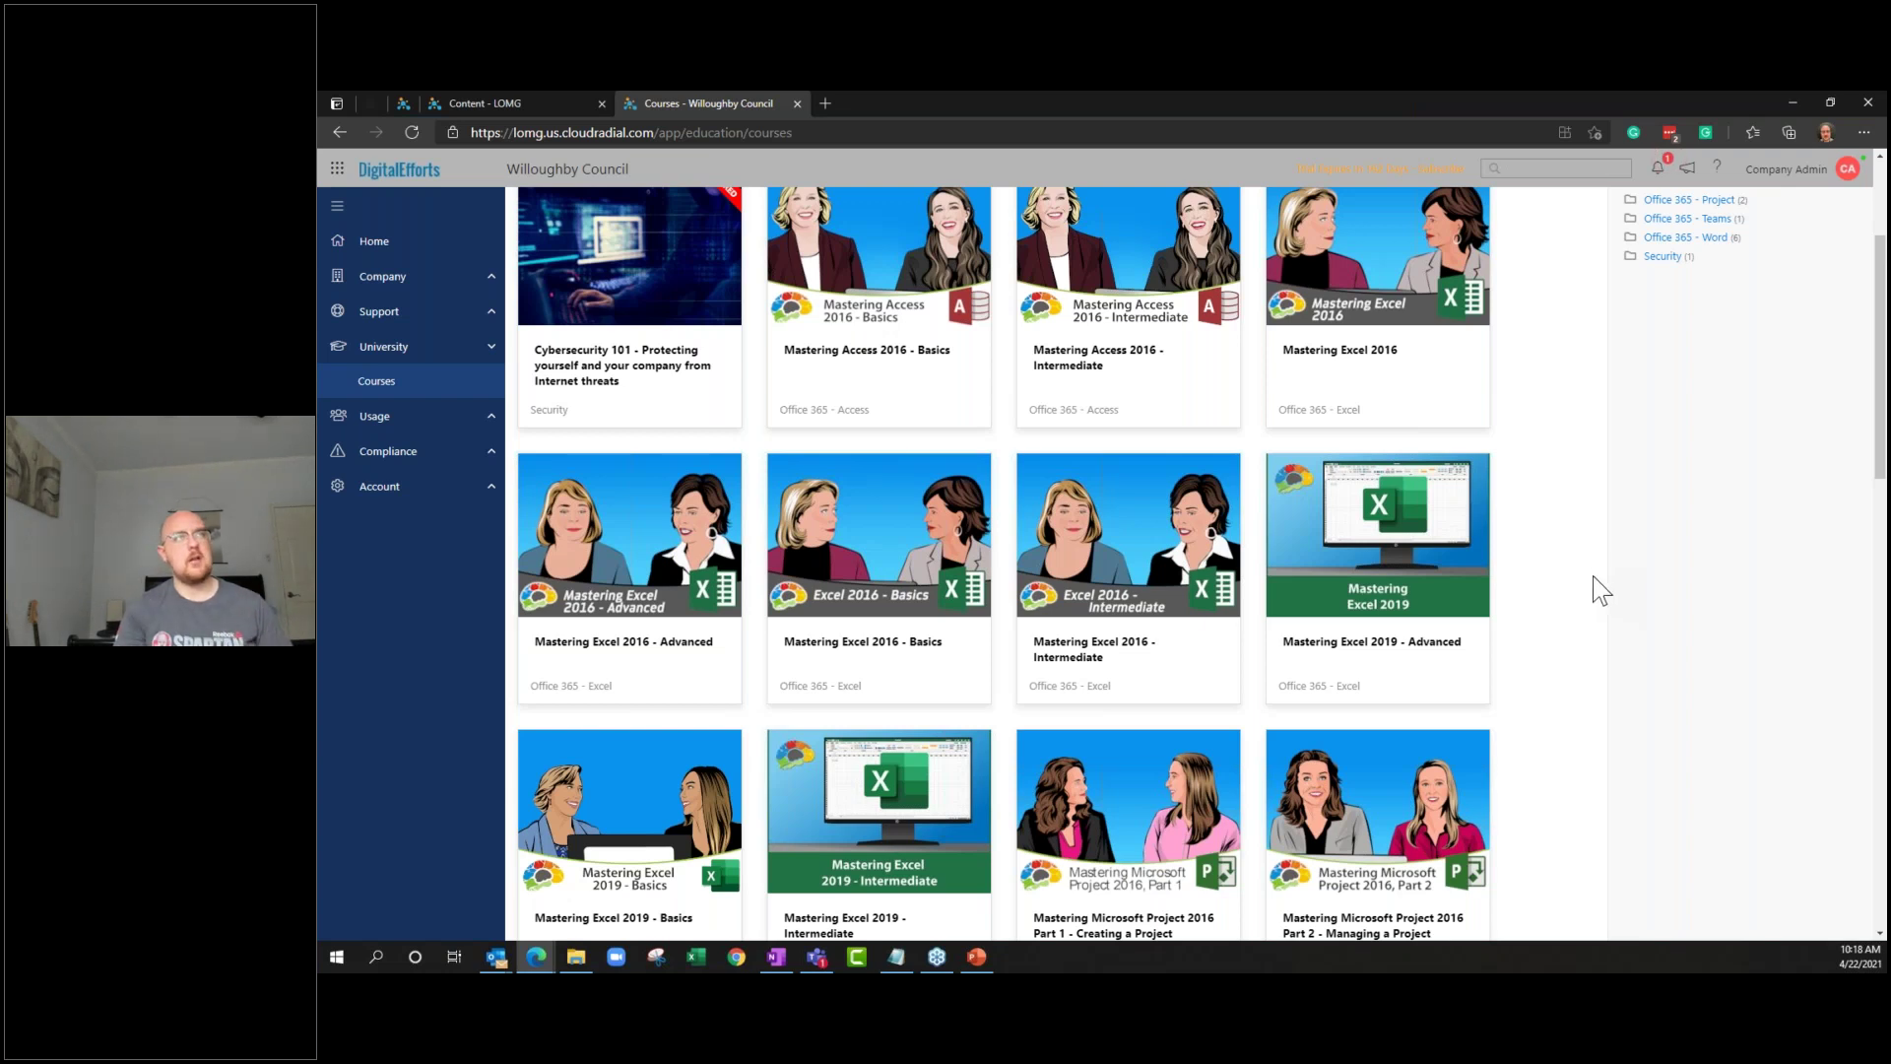
pyautogui.scroll(3, 1592, 575)
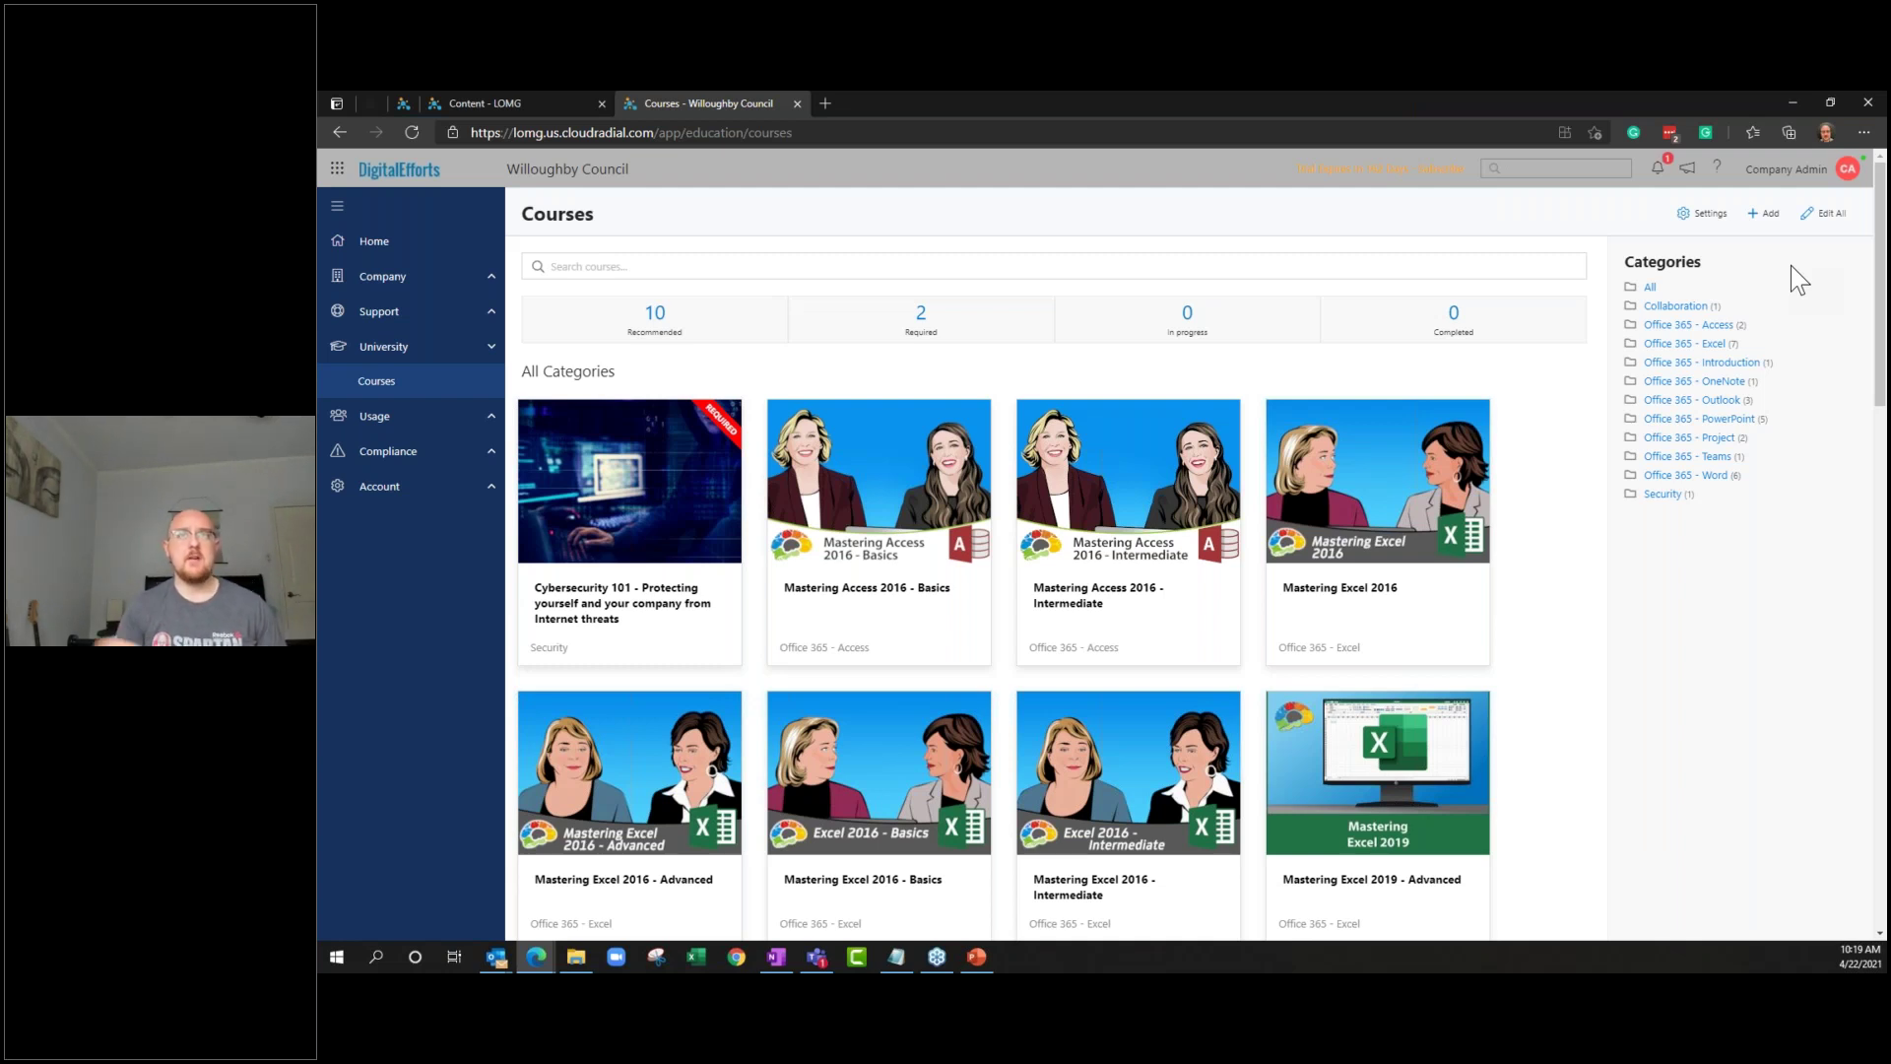
# Examine the lesson and exam editors of a new course, and discard the course without saving
pyautogui.click(1770, 214)
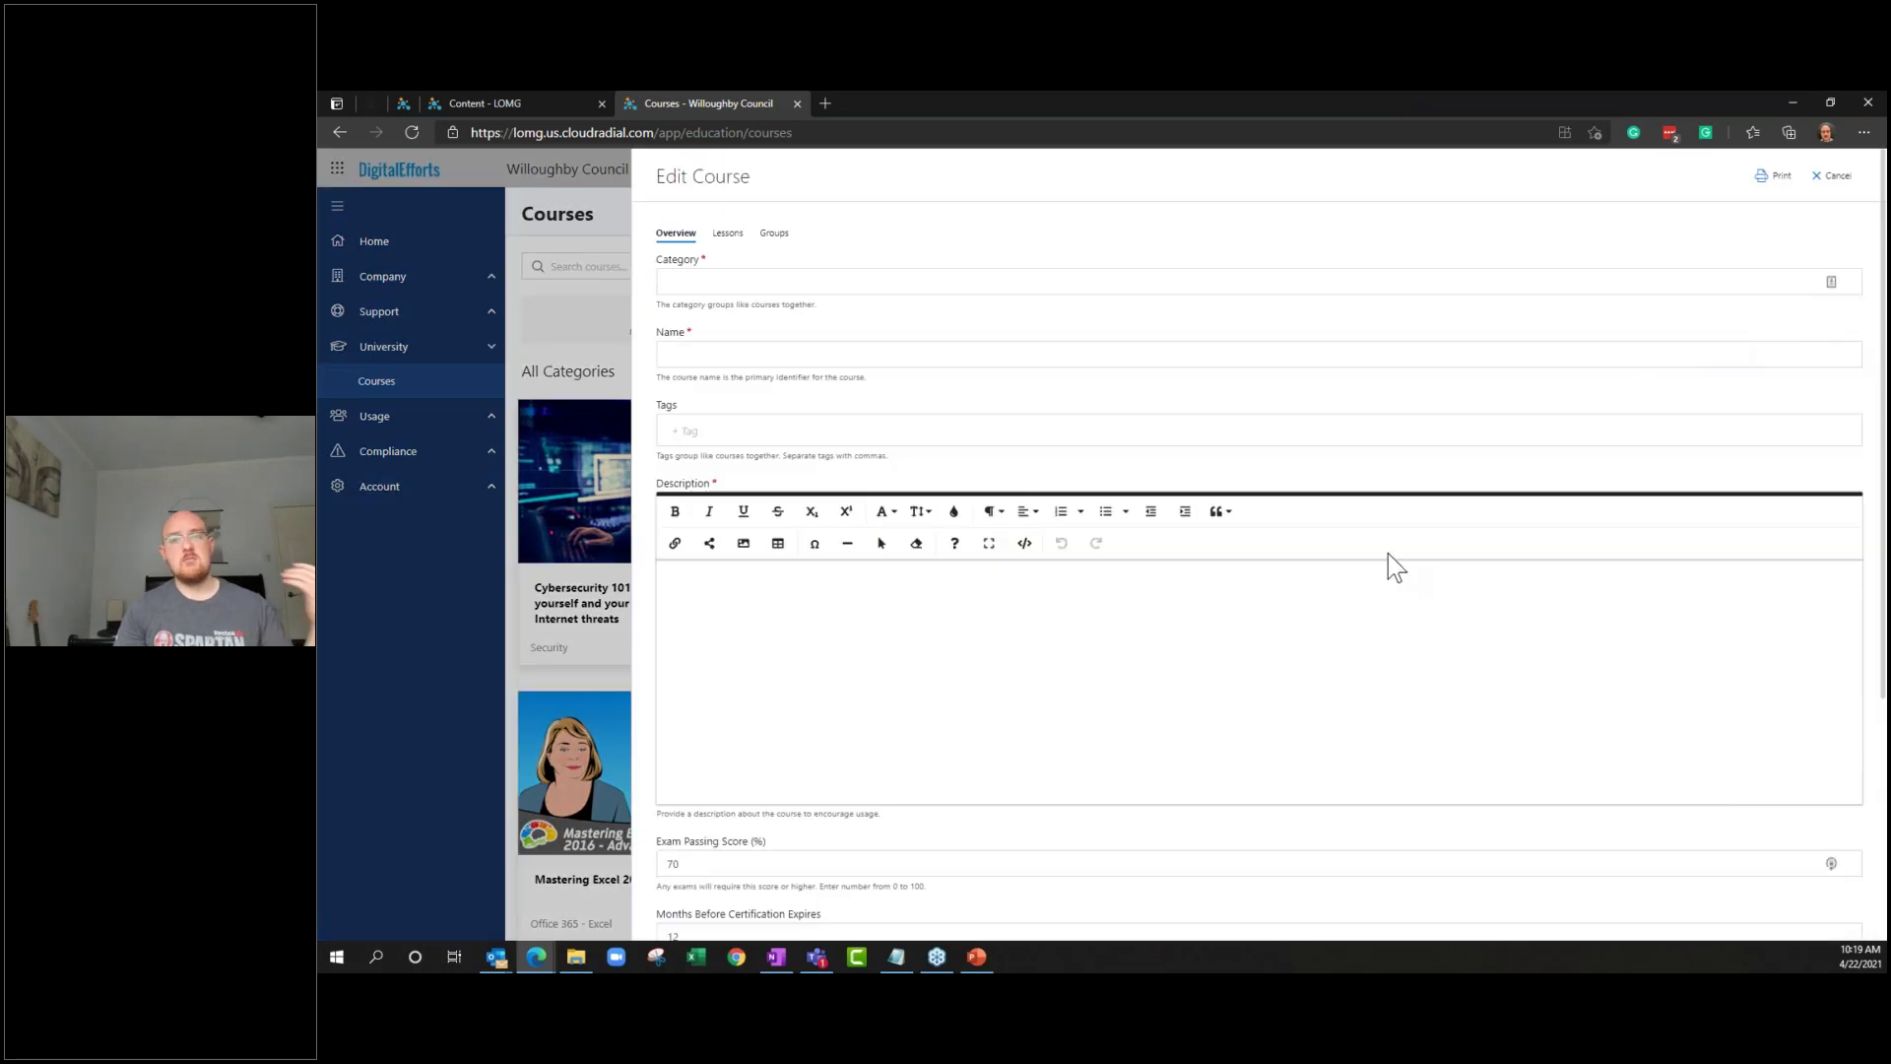
pyautogui.click(728, 236)
pyautogui.click(701, 264)
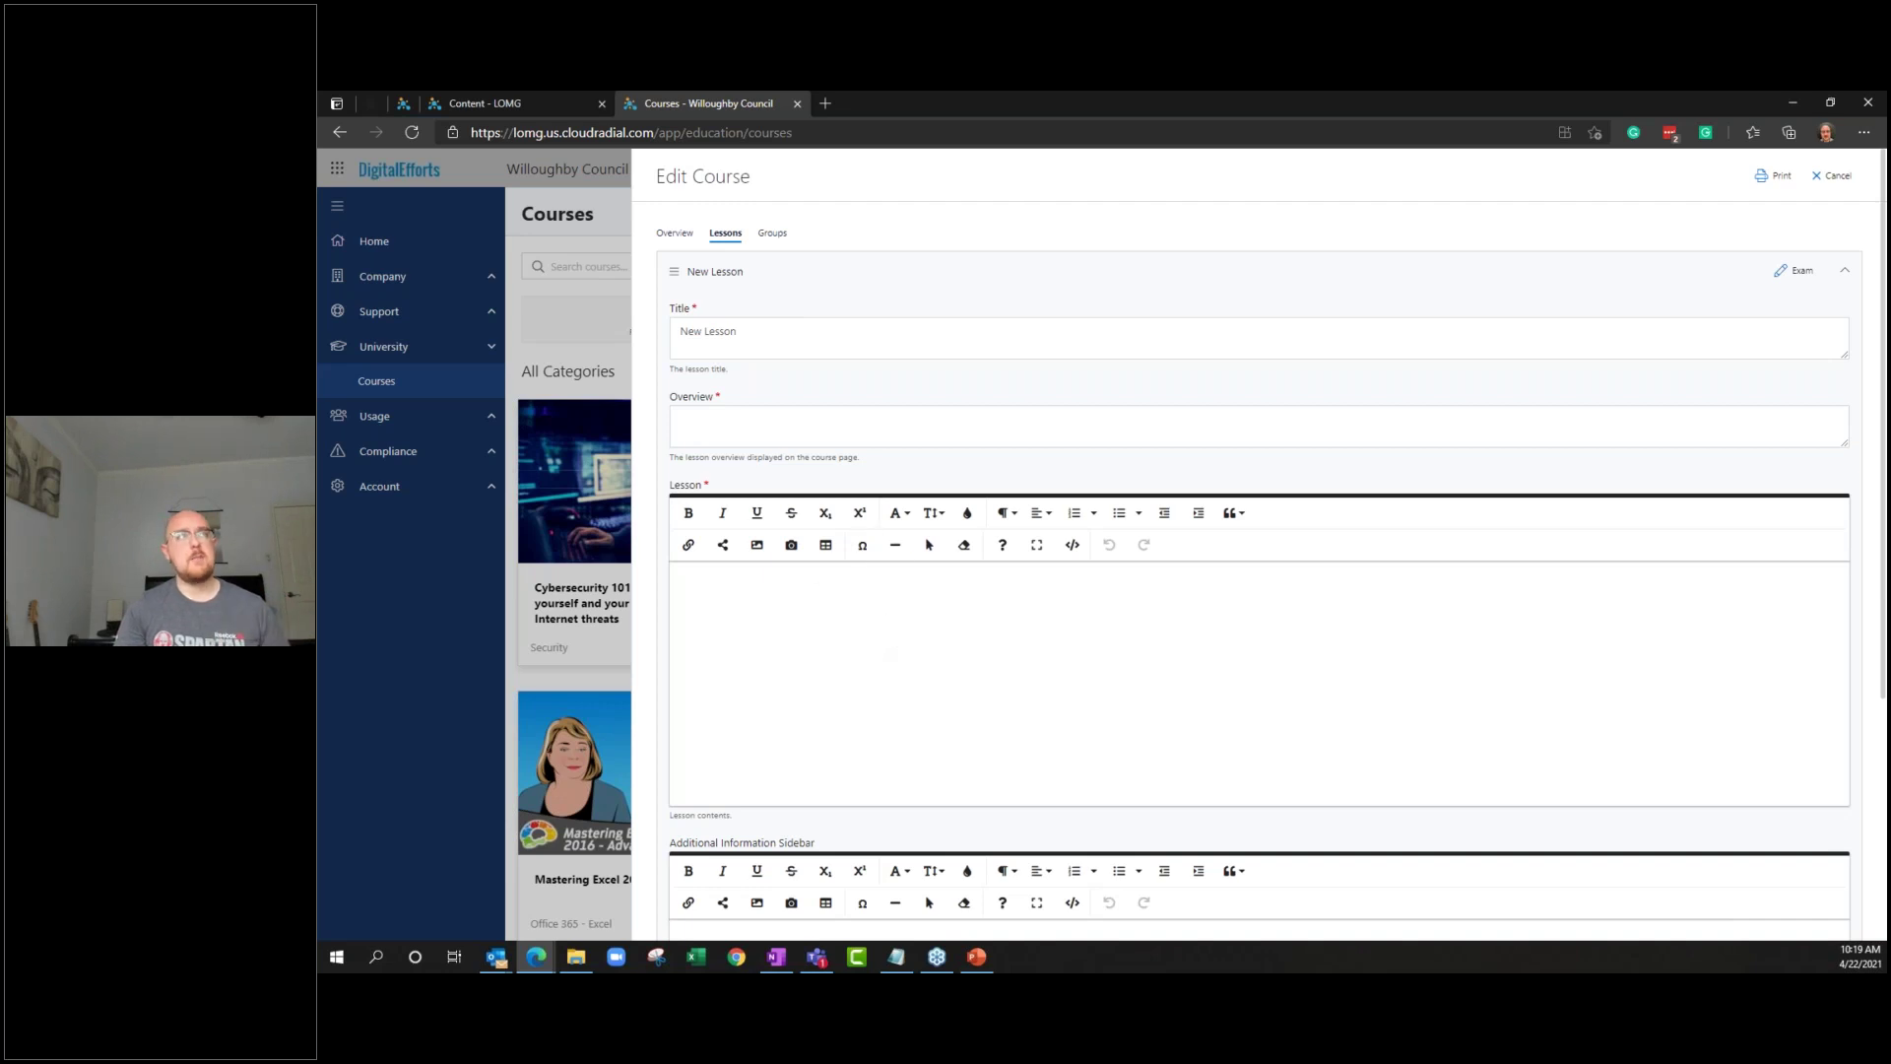
pyautogui.click(1802, 272)
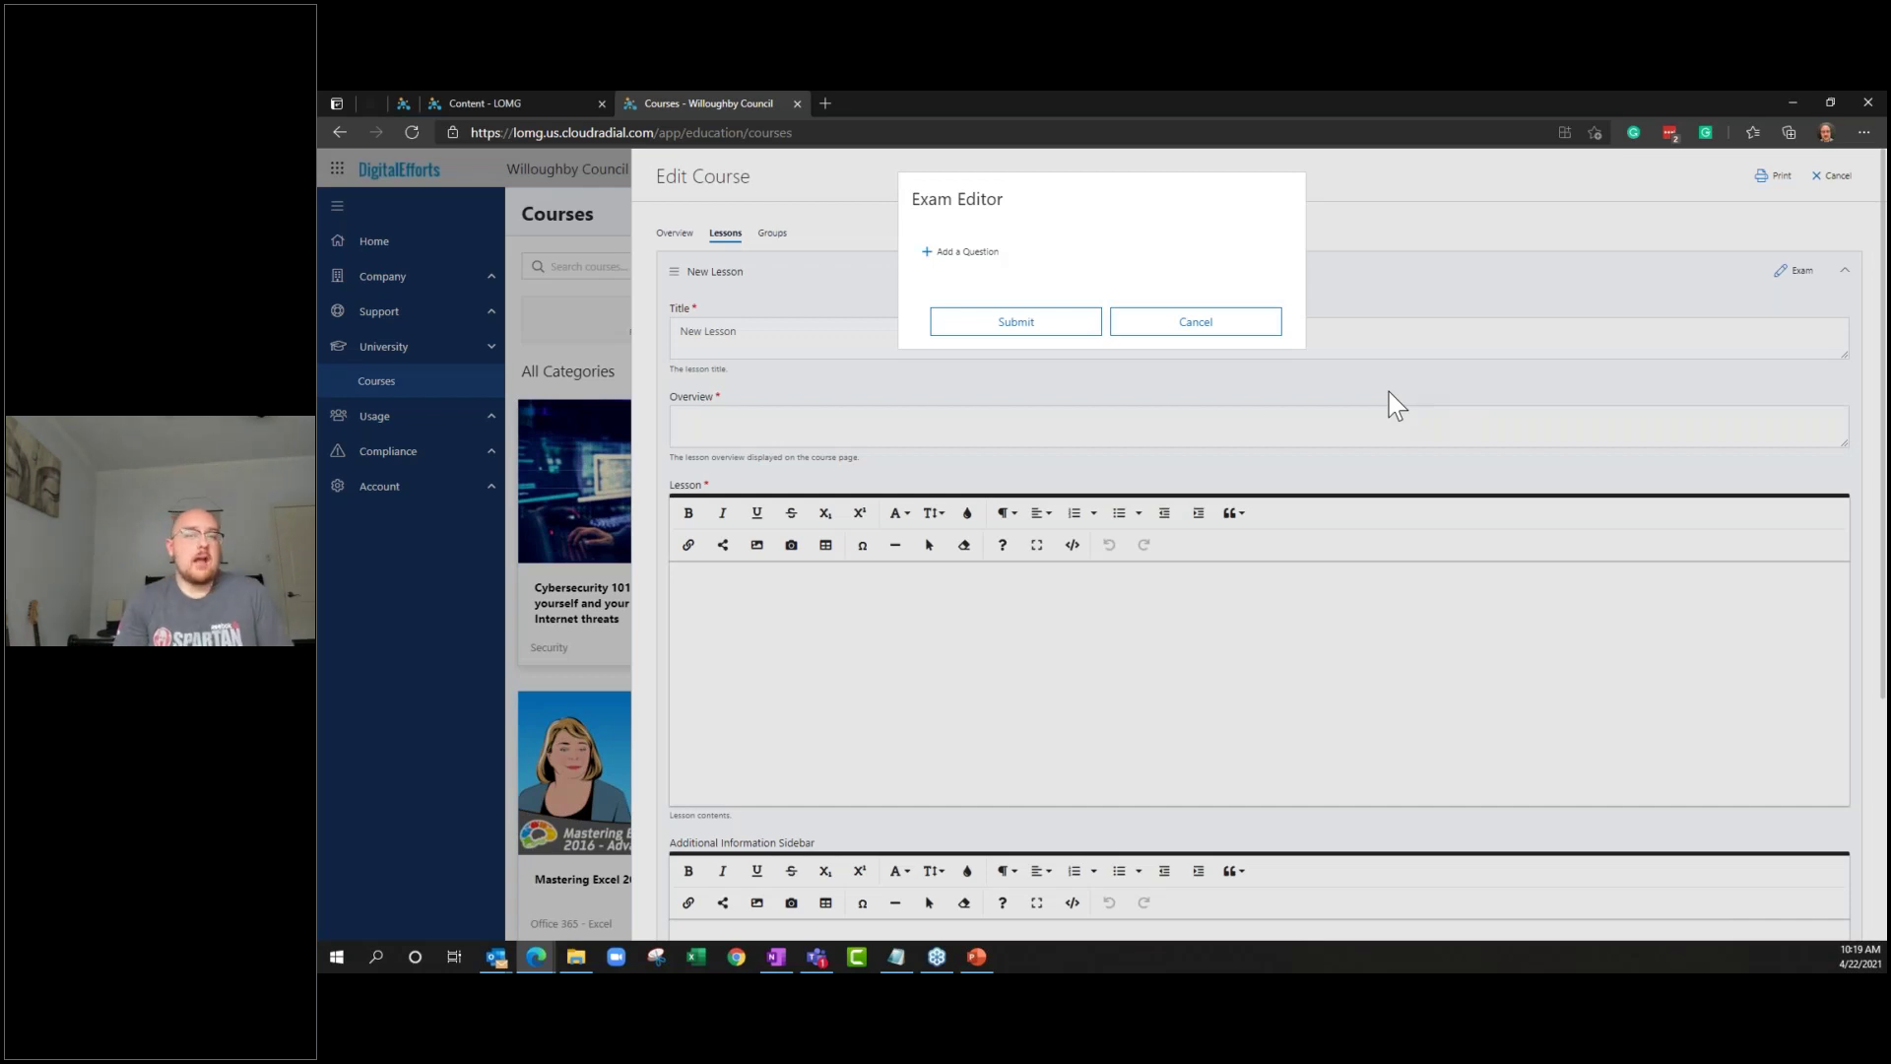
pyautogui.click(1278, 331)
pyautogui.click(679, 273)
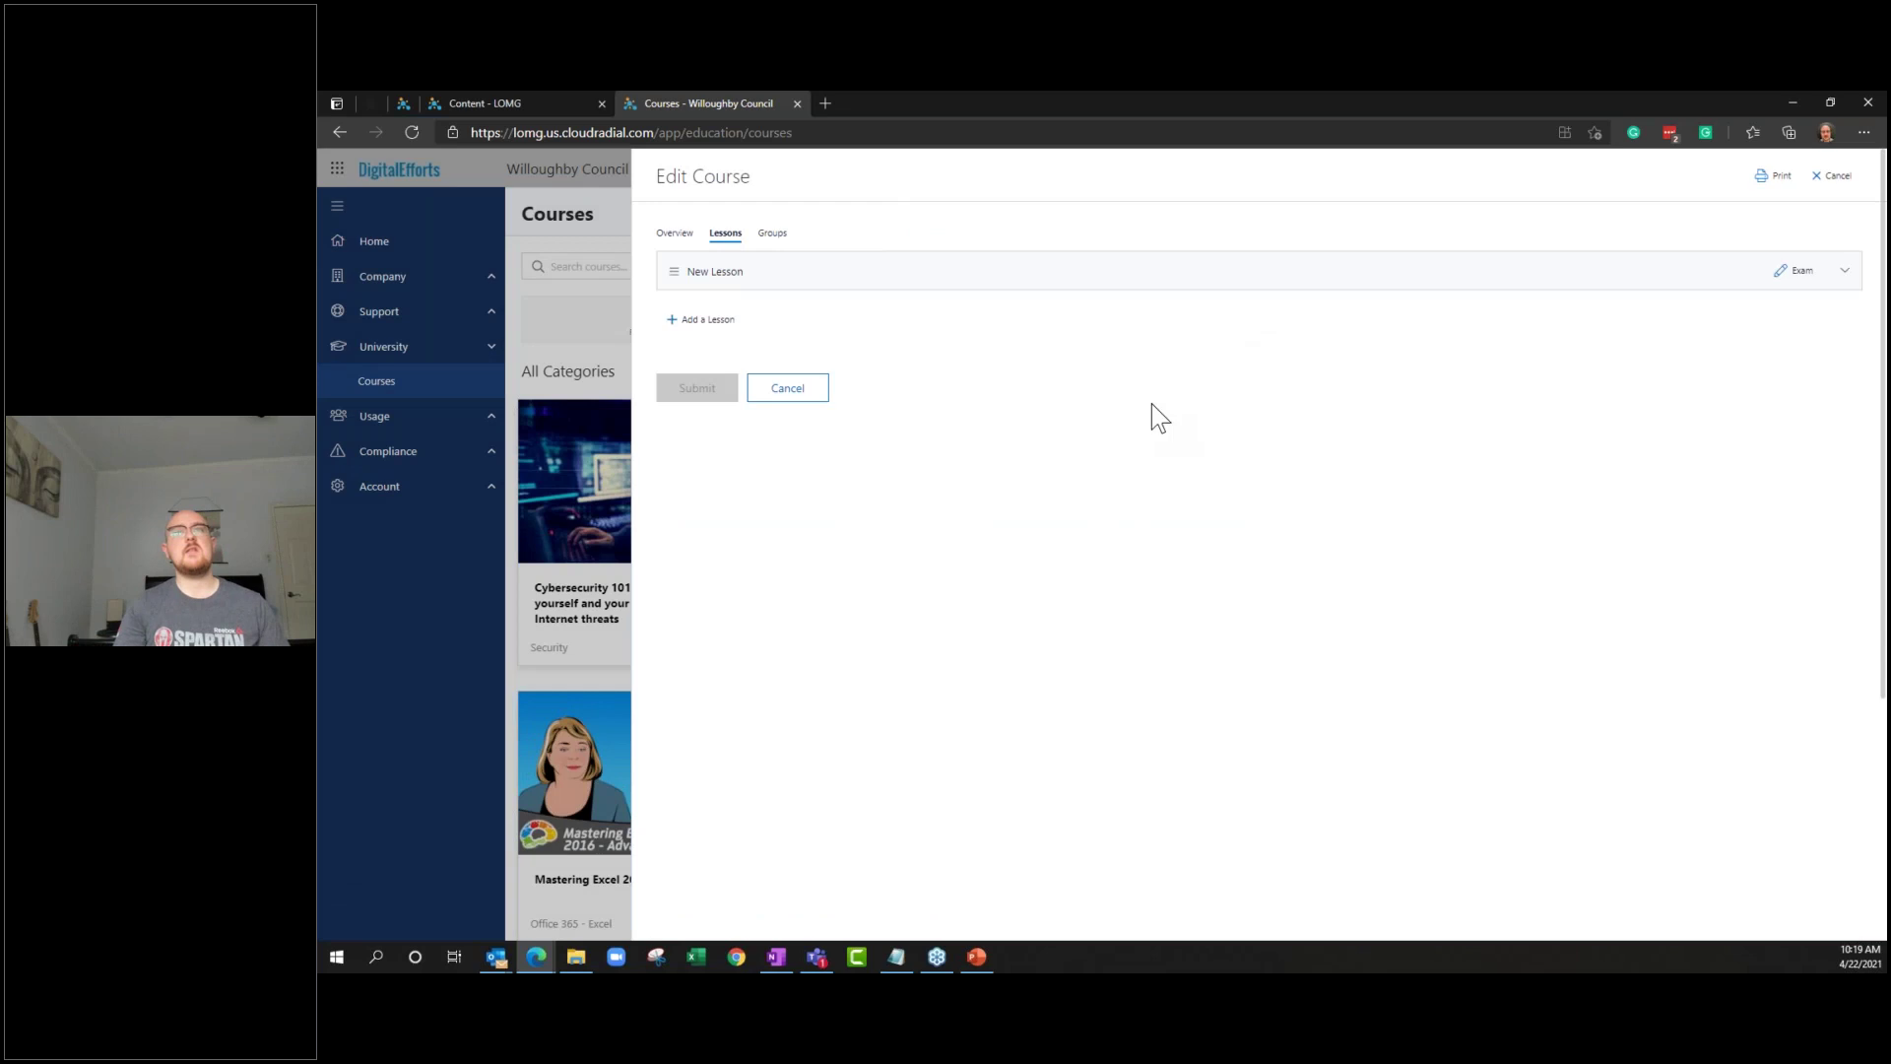
pyautogui.click(789, 388)
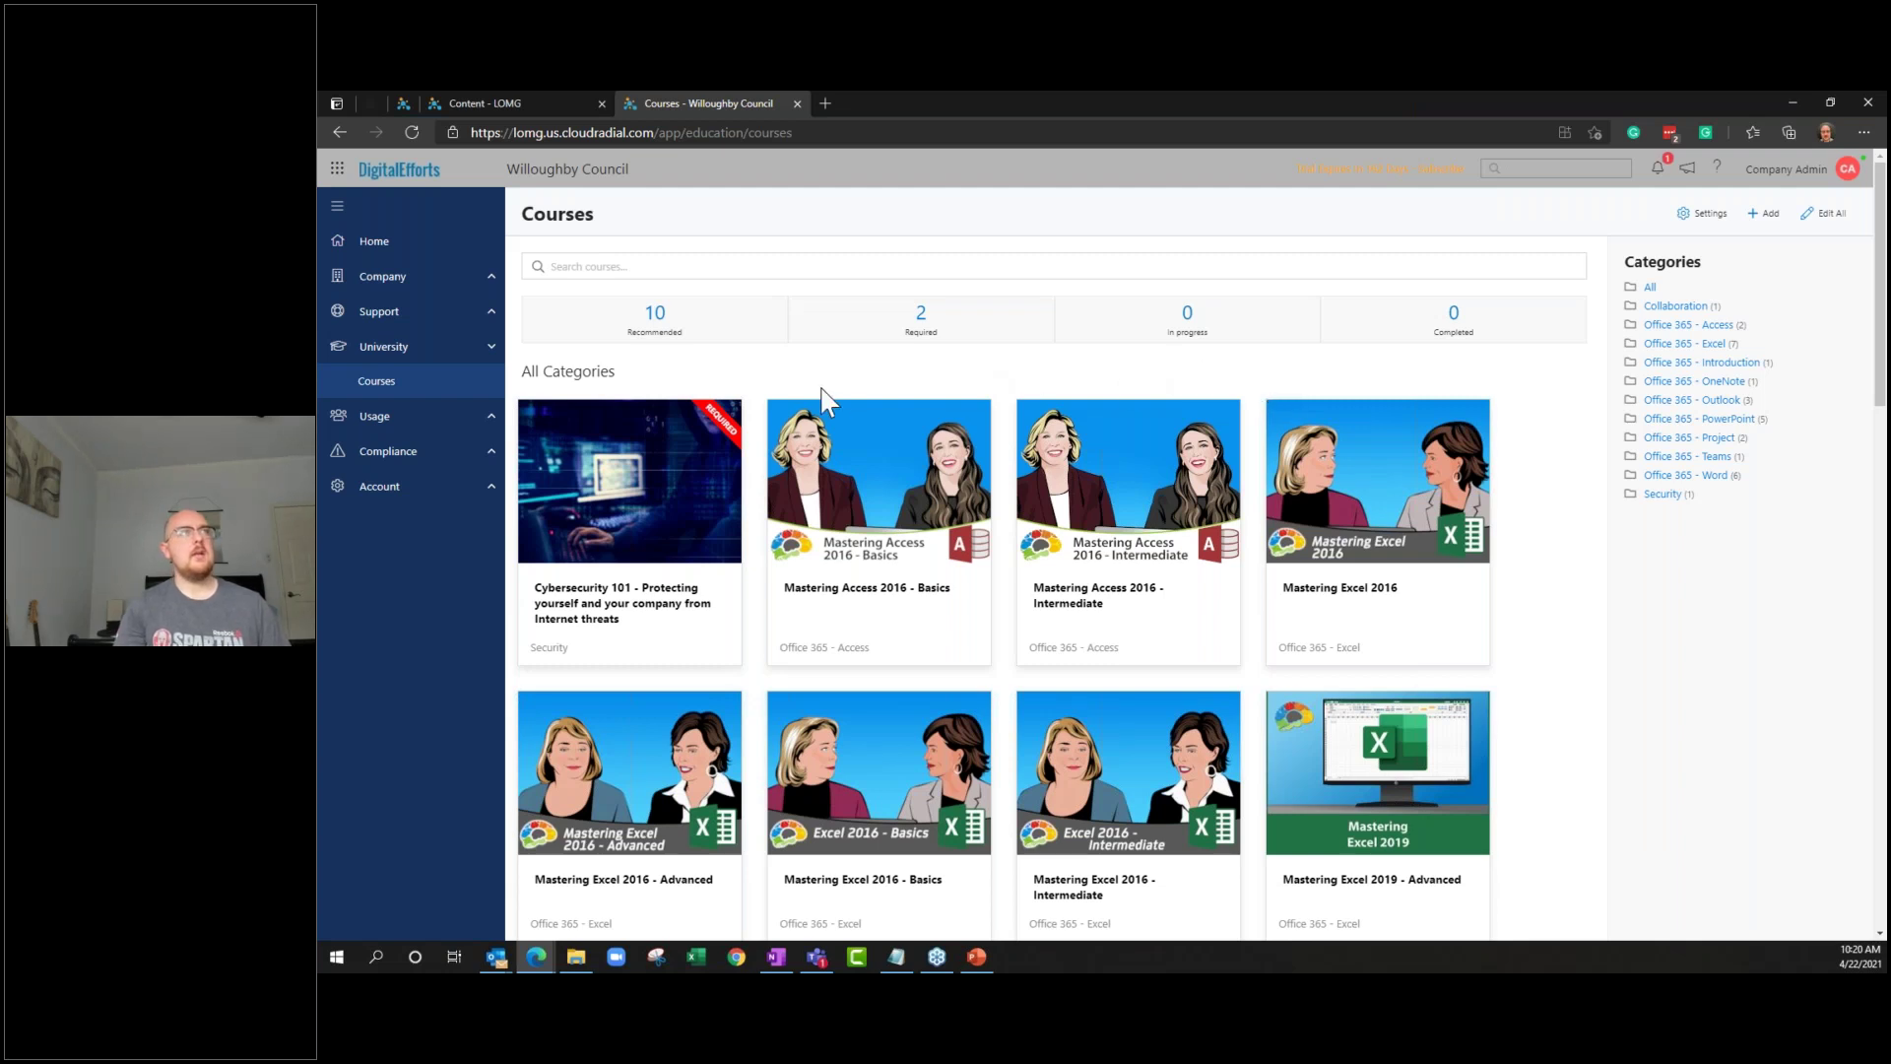
# View the "I am having problems printing or scanning" form under Report a Problem's My printer category and close it without submitting
pyautogui.click(445, 315)
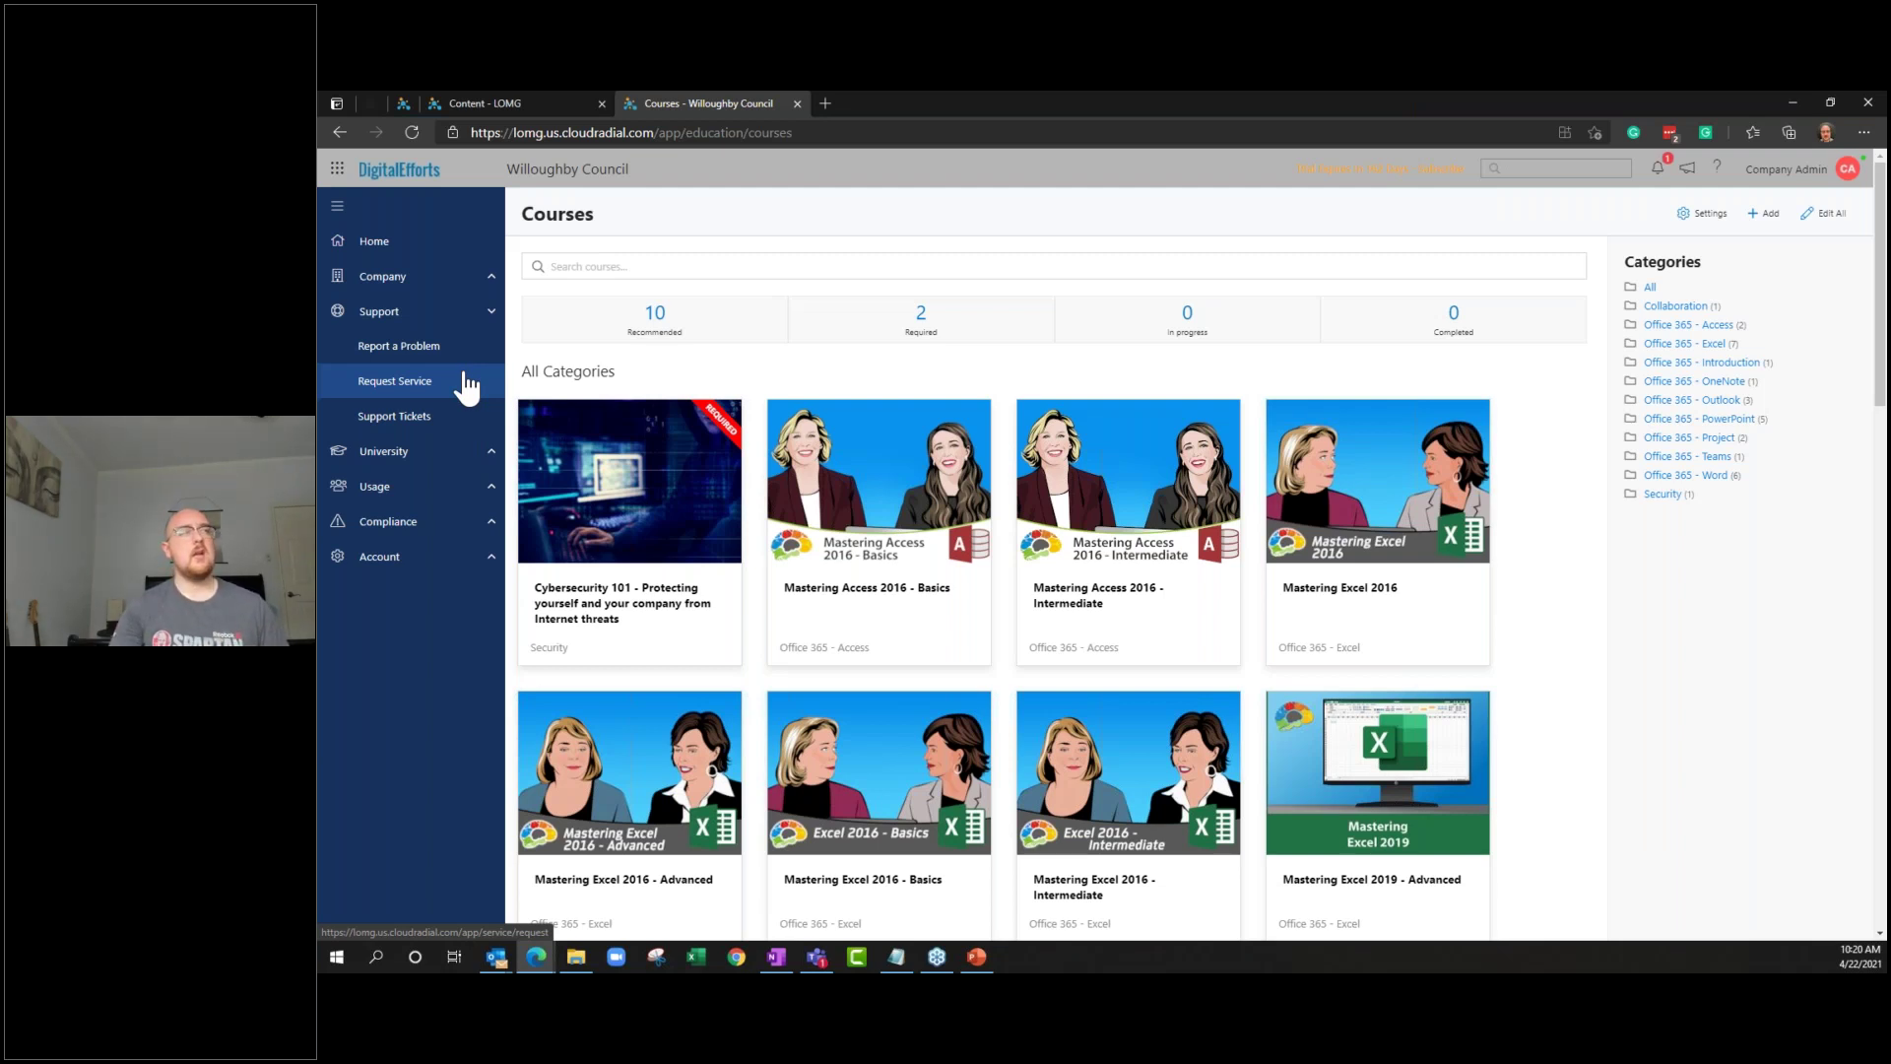
pyautogui.click(472, 350)
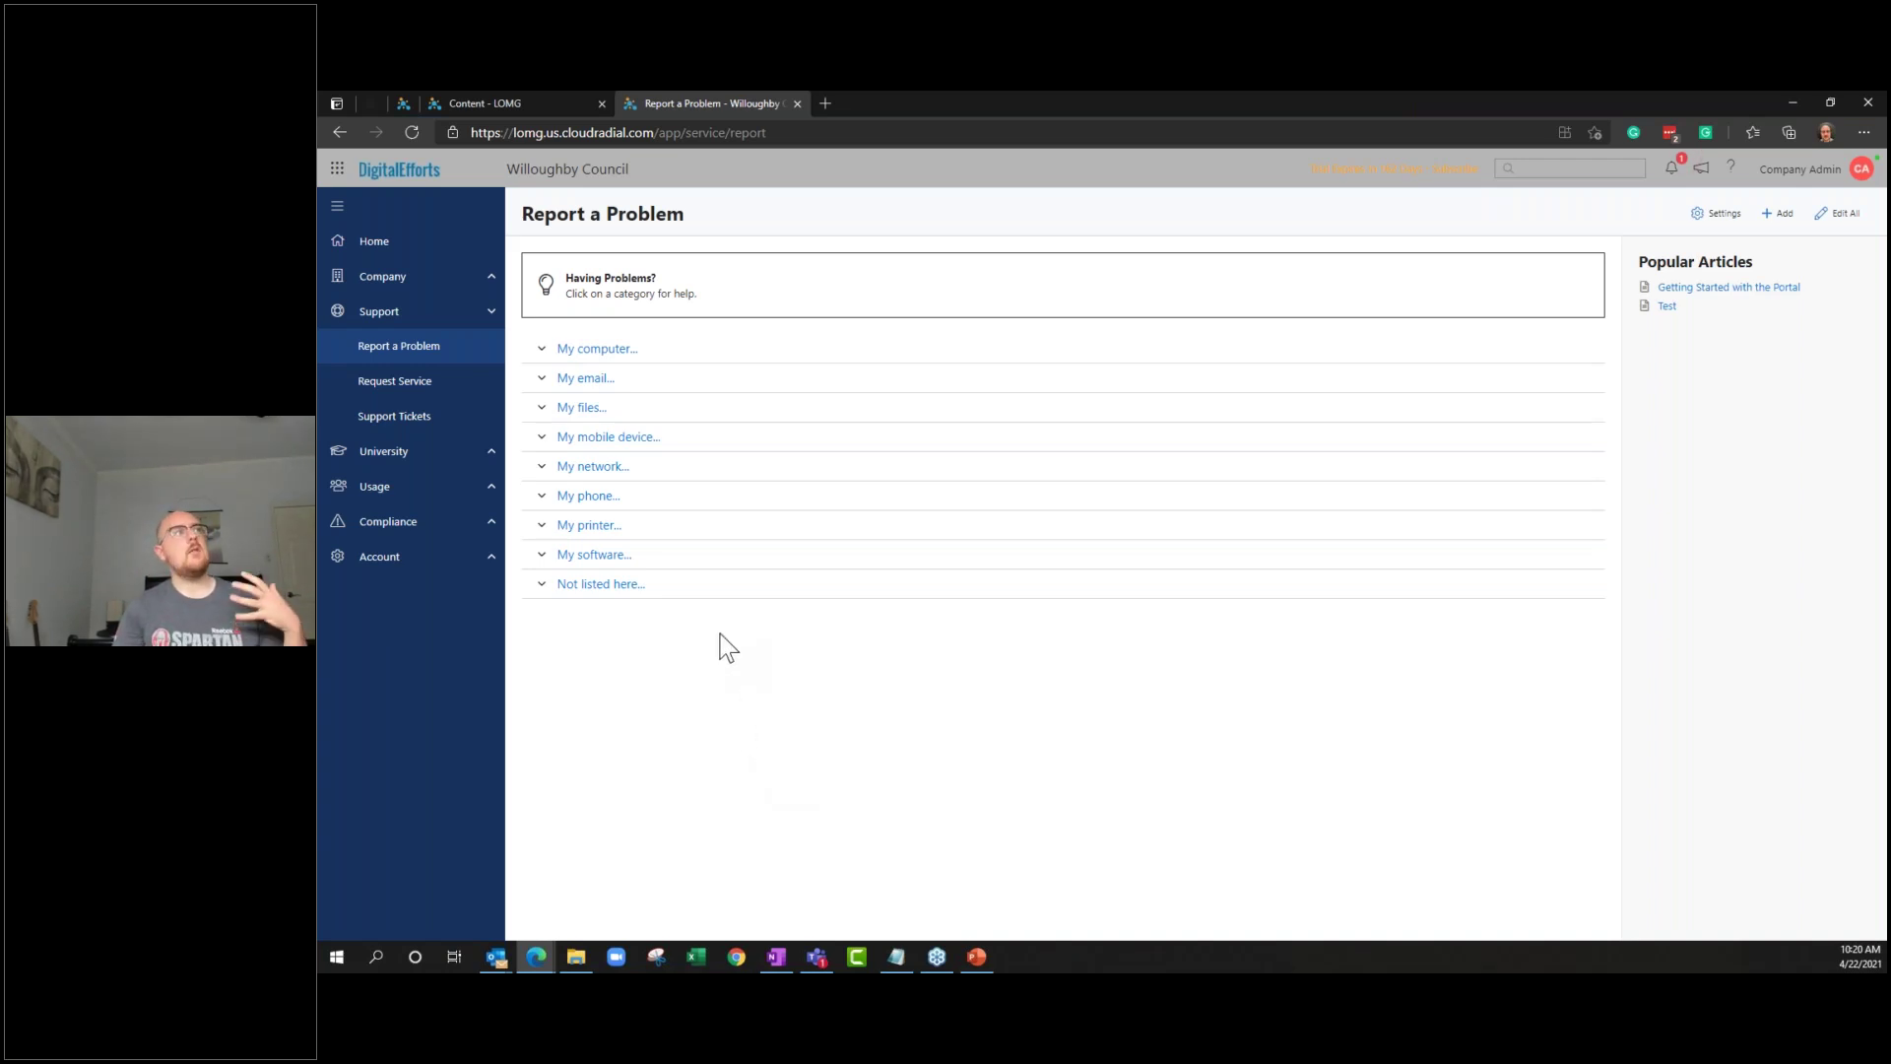
pyautogui.click(668, 527)
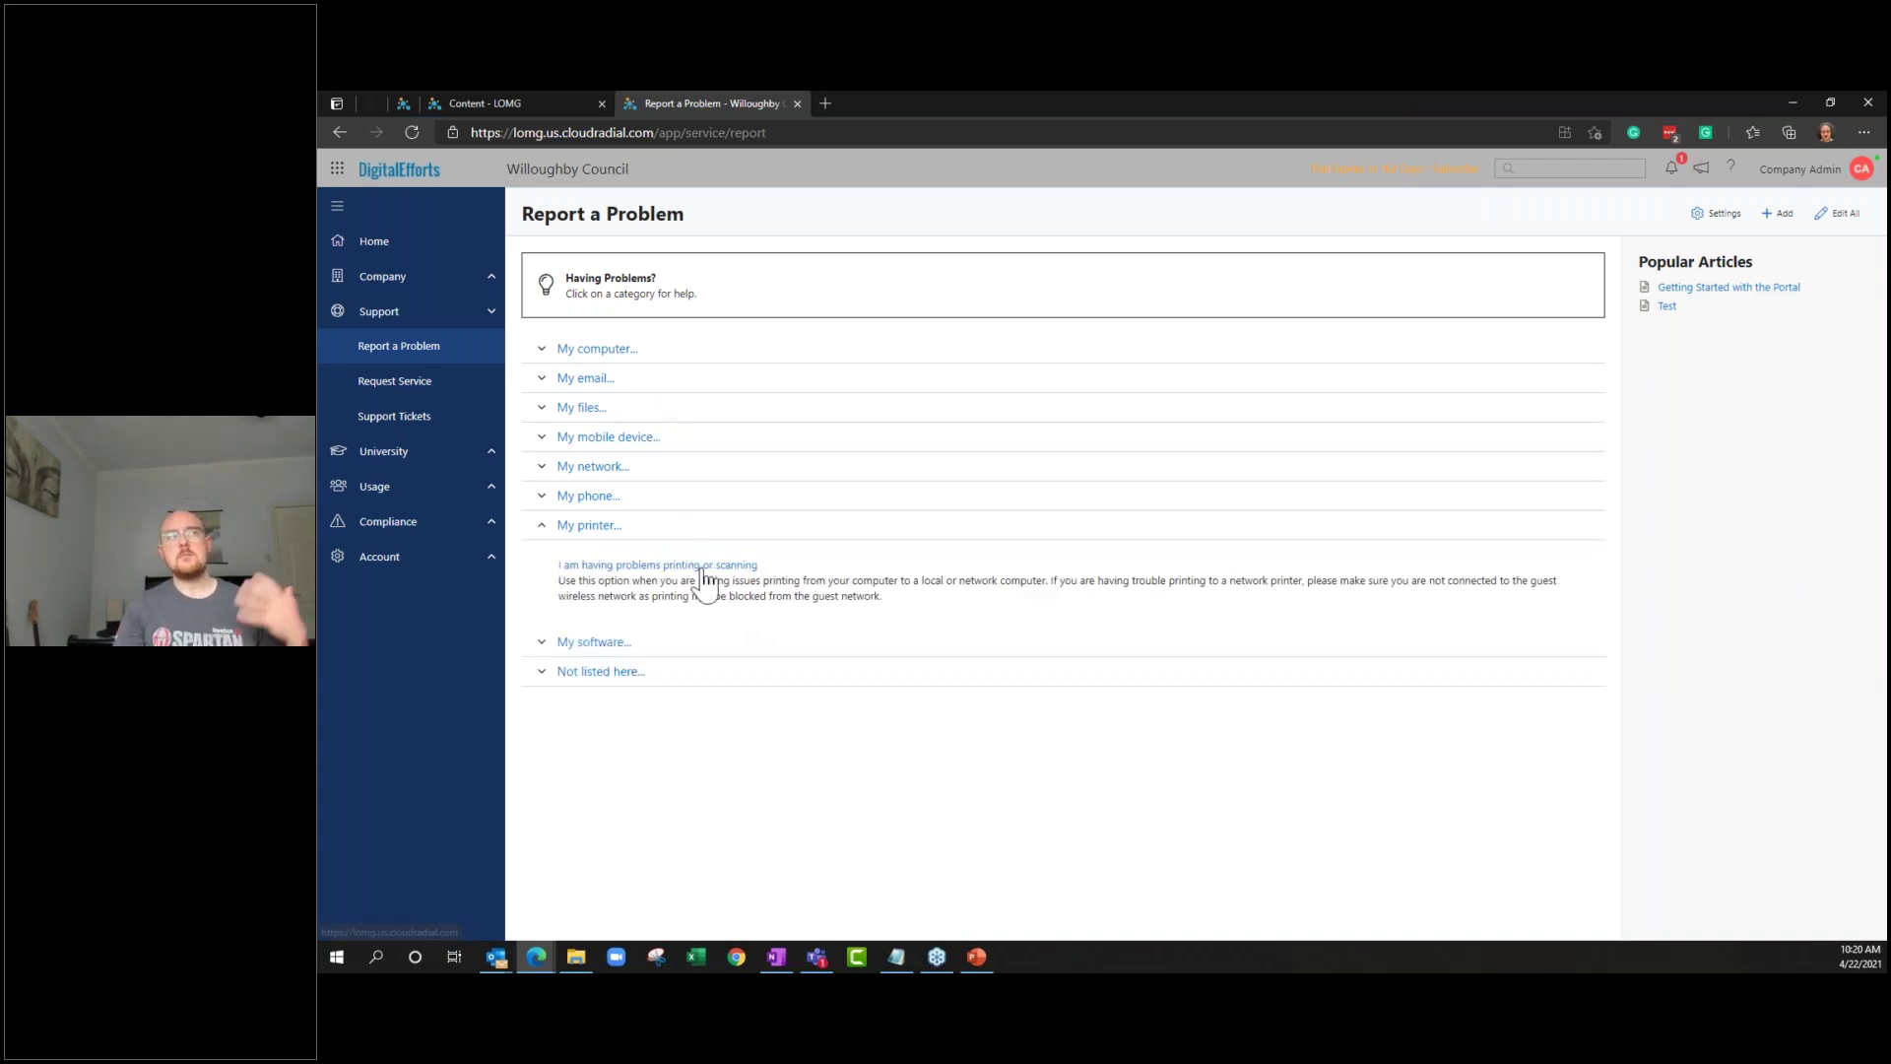
pyautogui.click(704, 568)
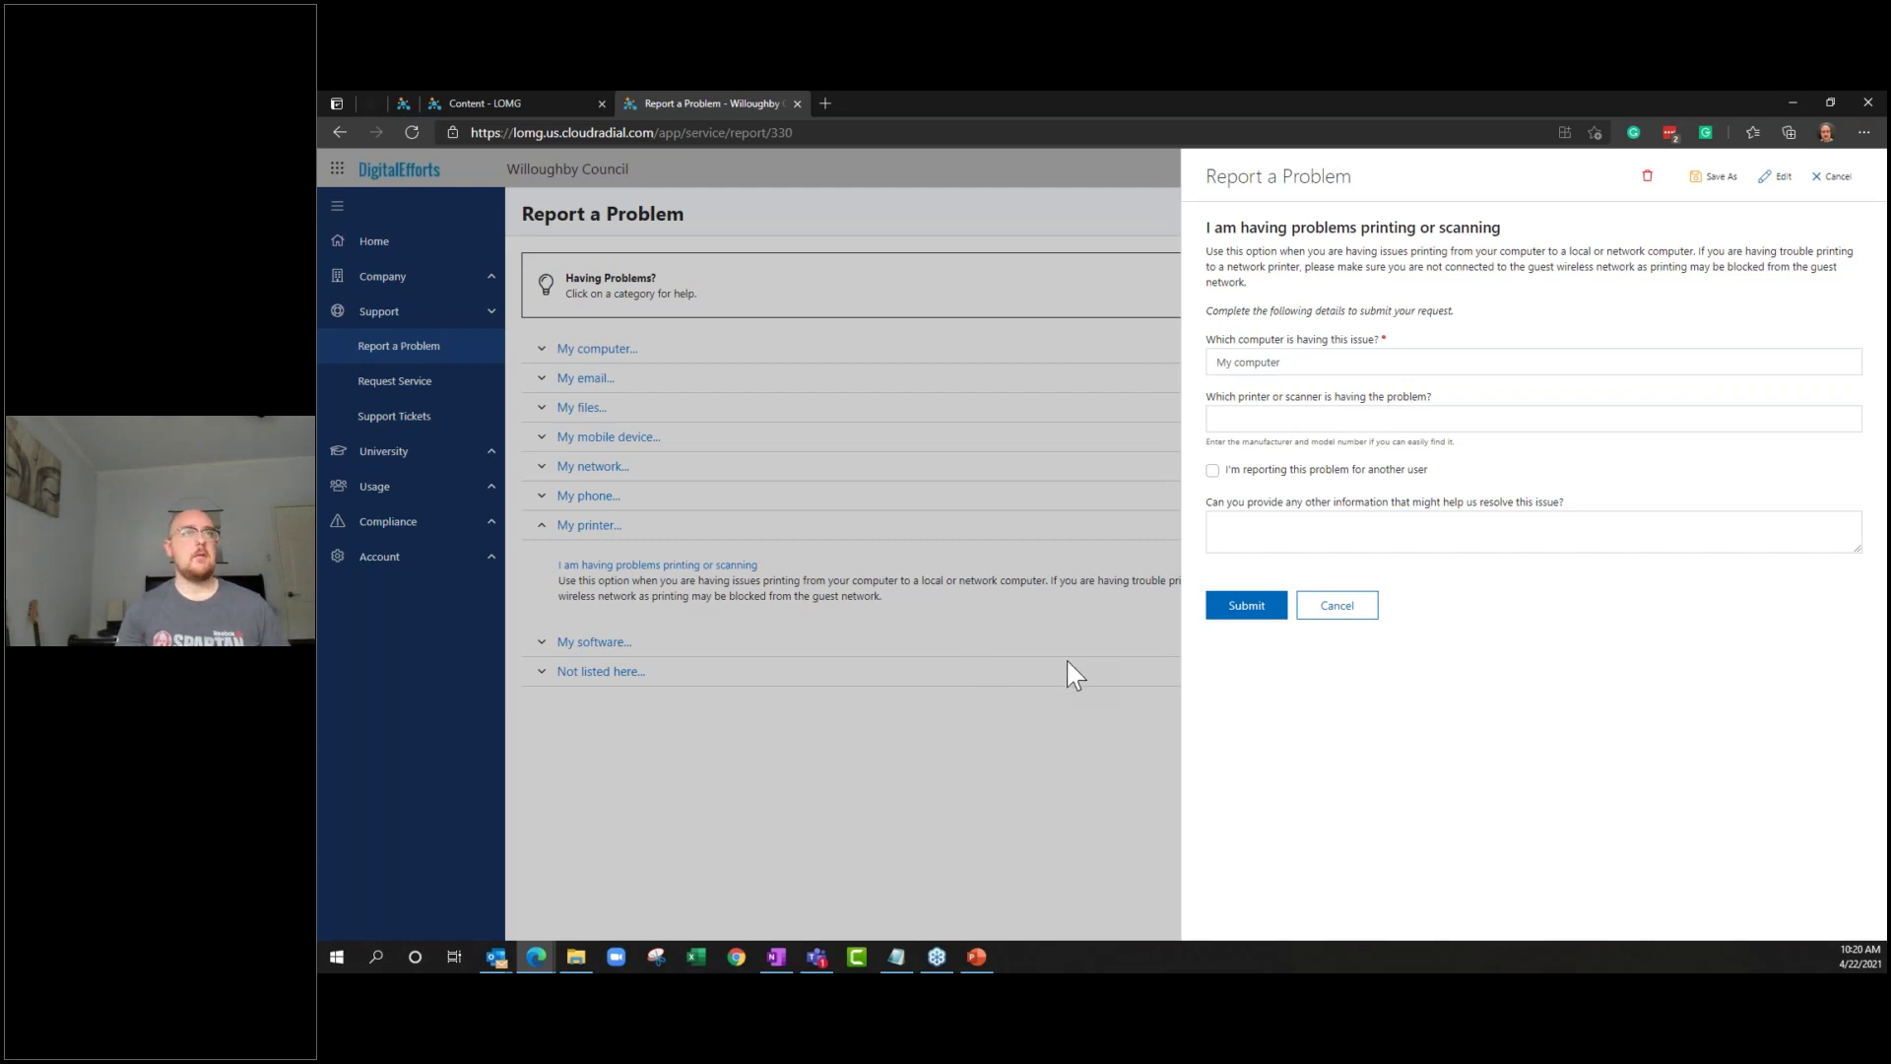
pyautogui.click(1330, 609)
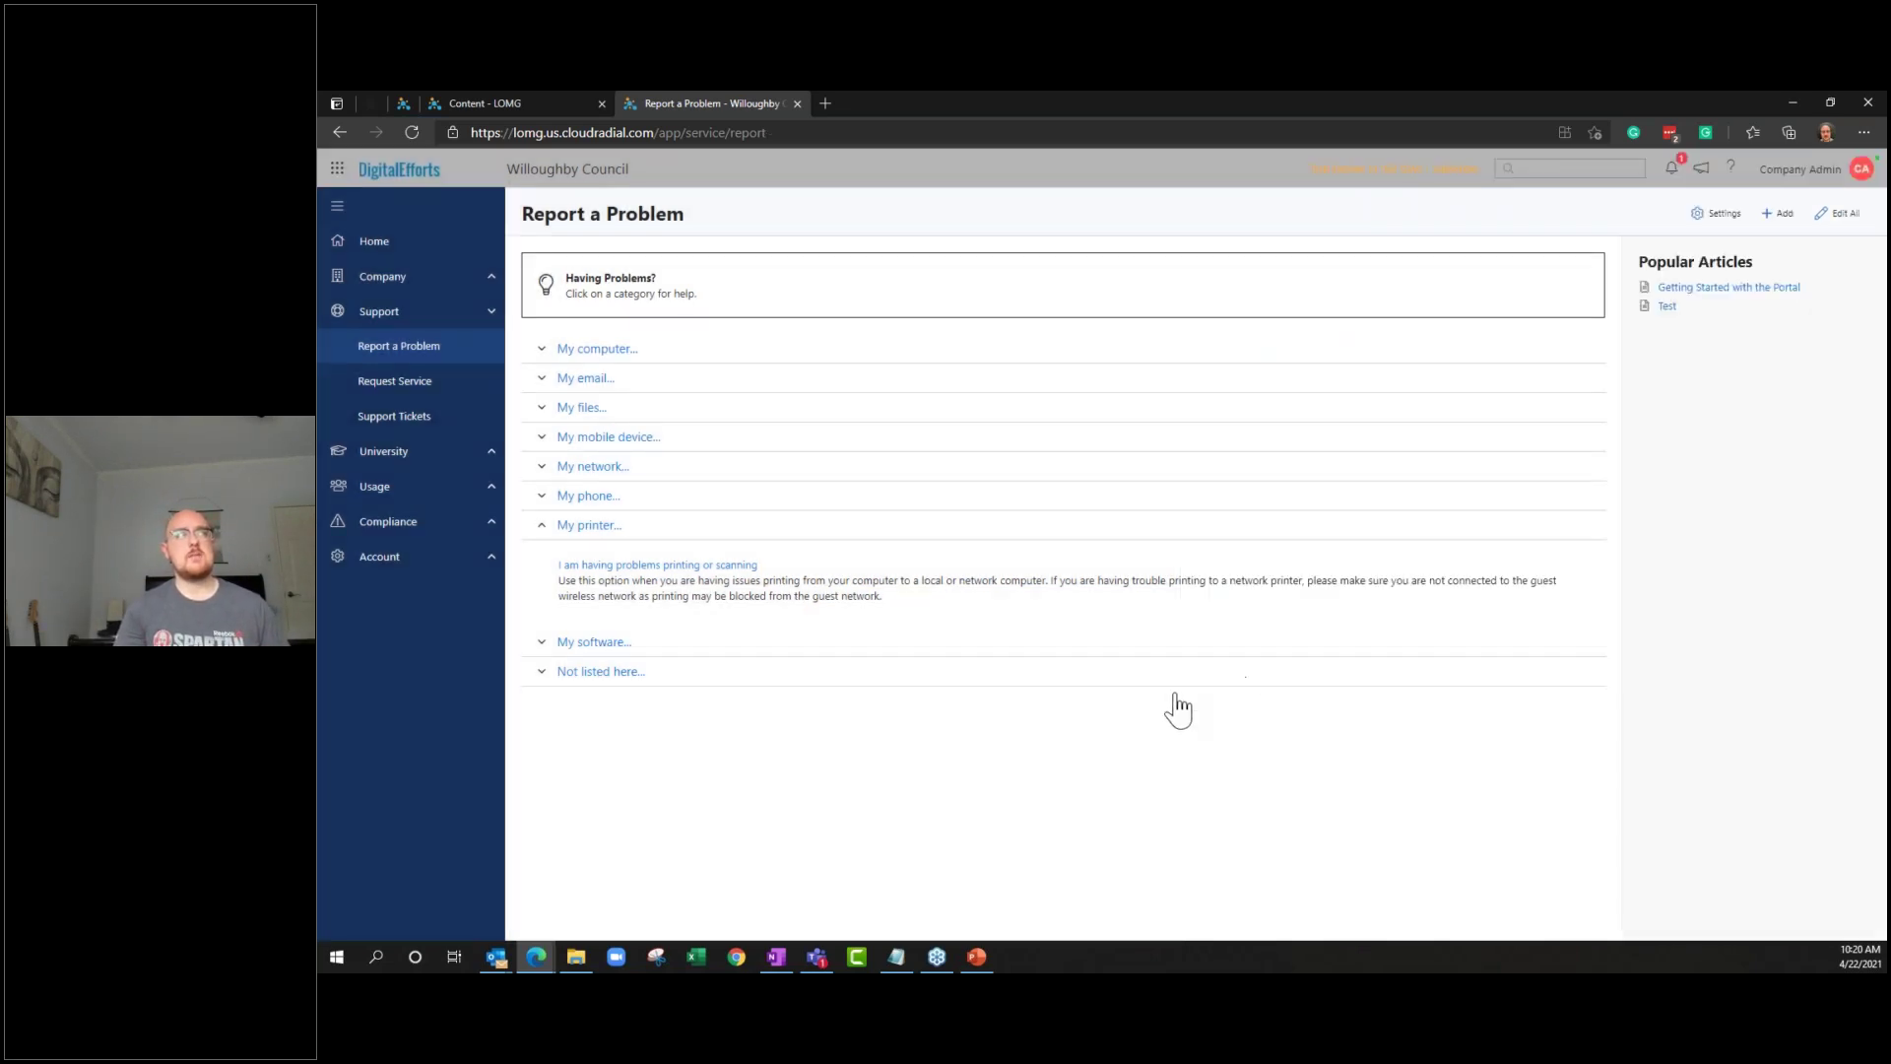
# View the Order an Executive Laptop quote form among the service requests and cancel it
pyautogui.click(462, 391)
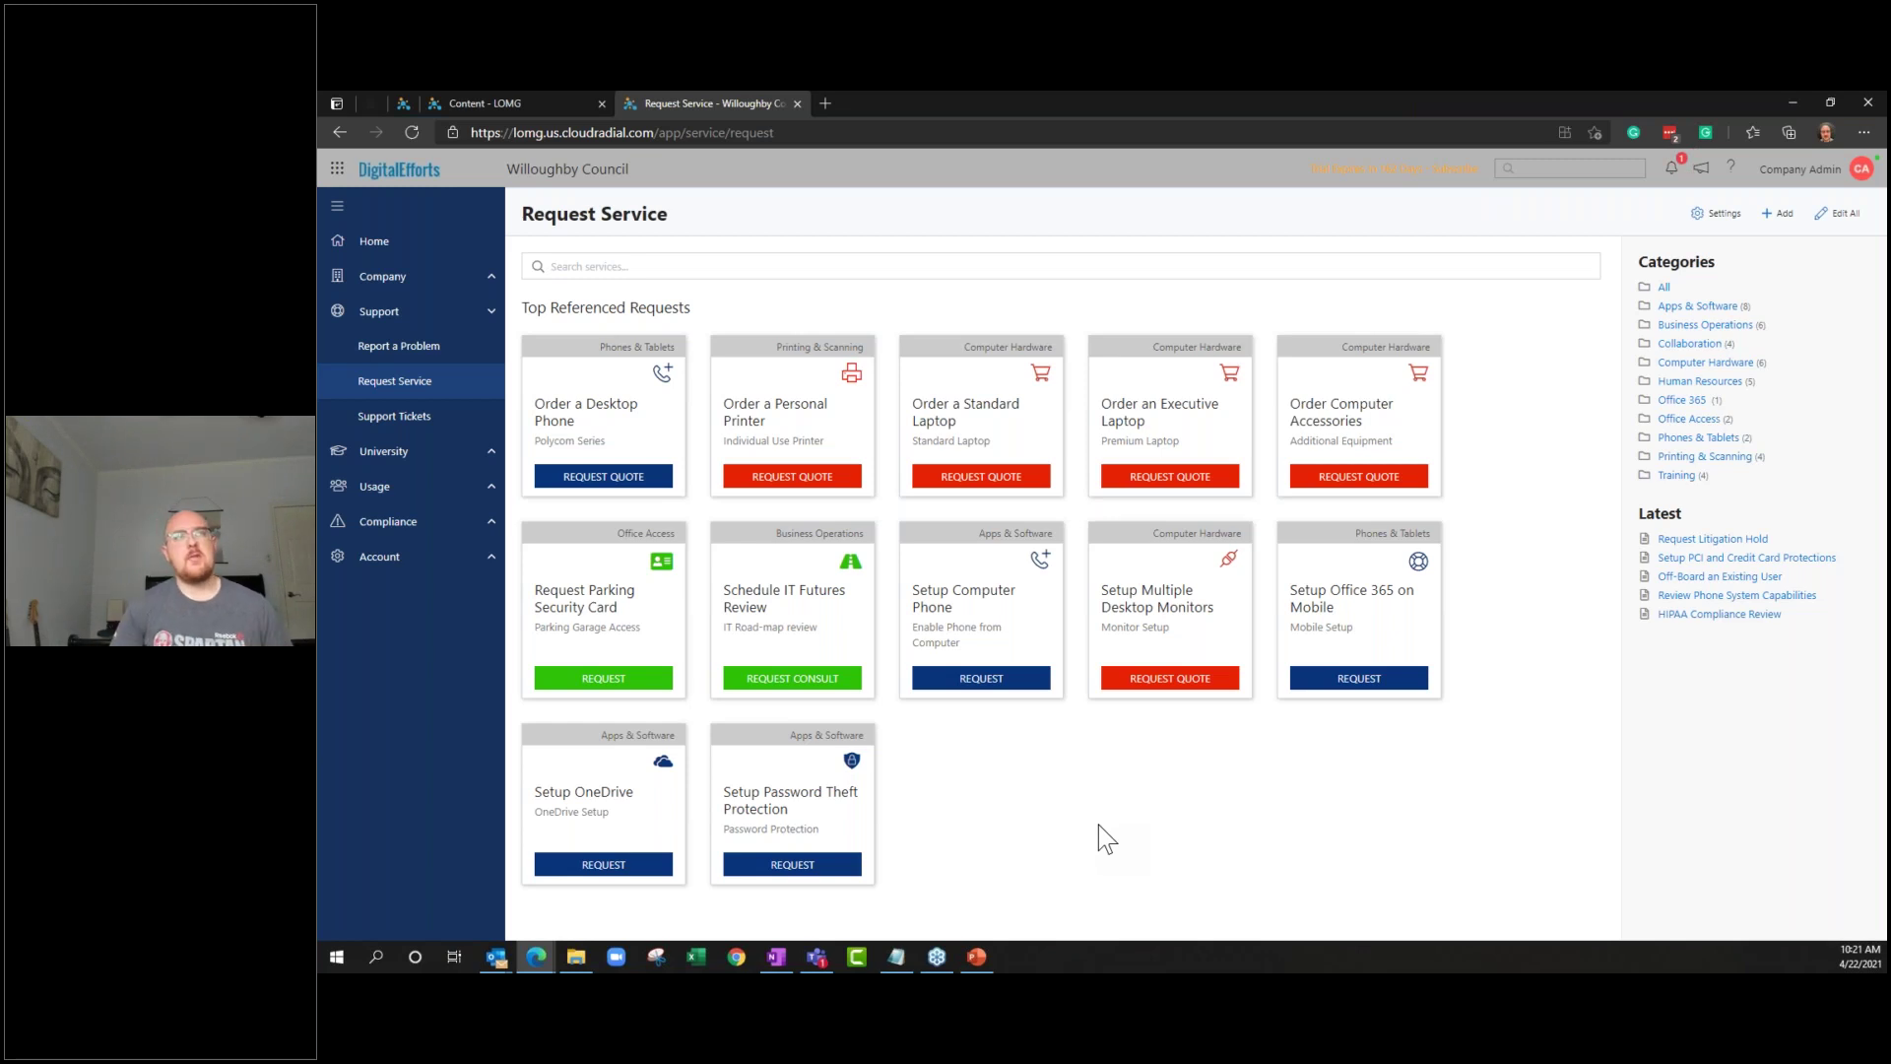
pyautogui.click(1221, 476)
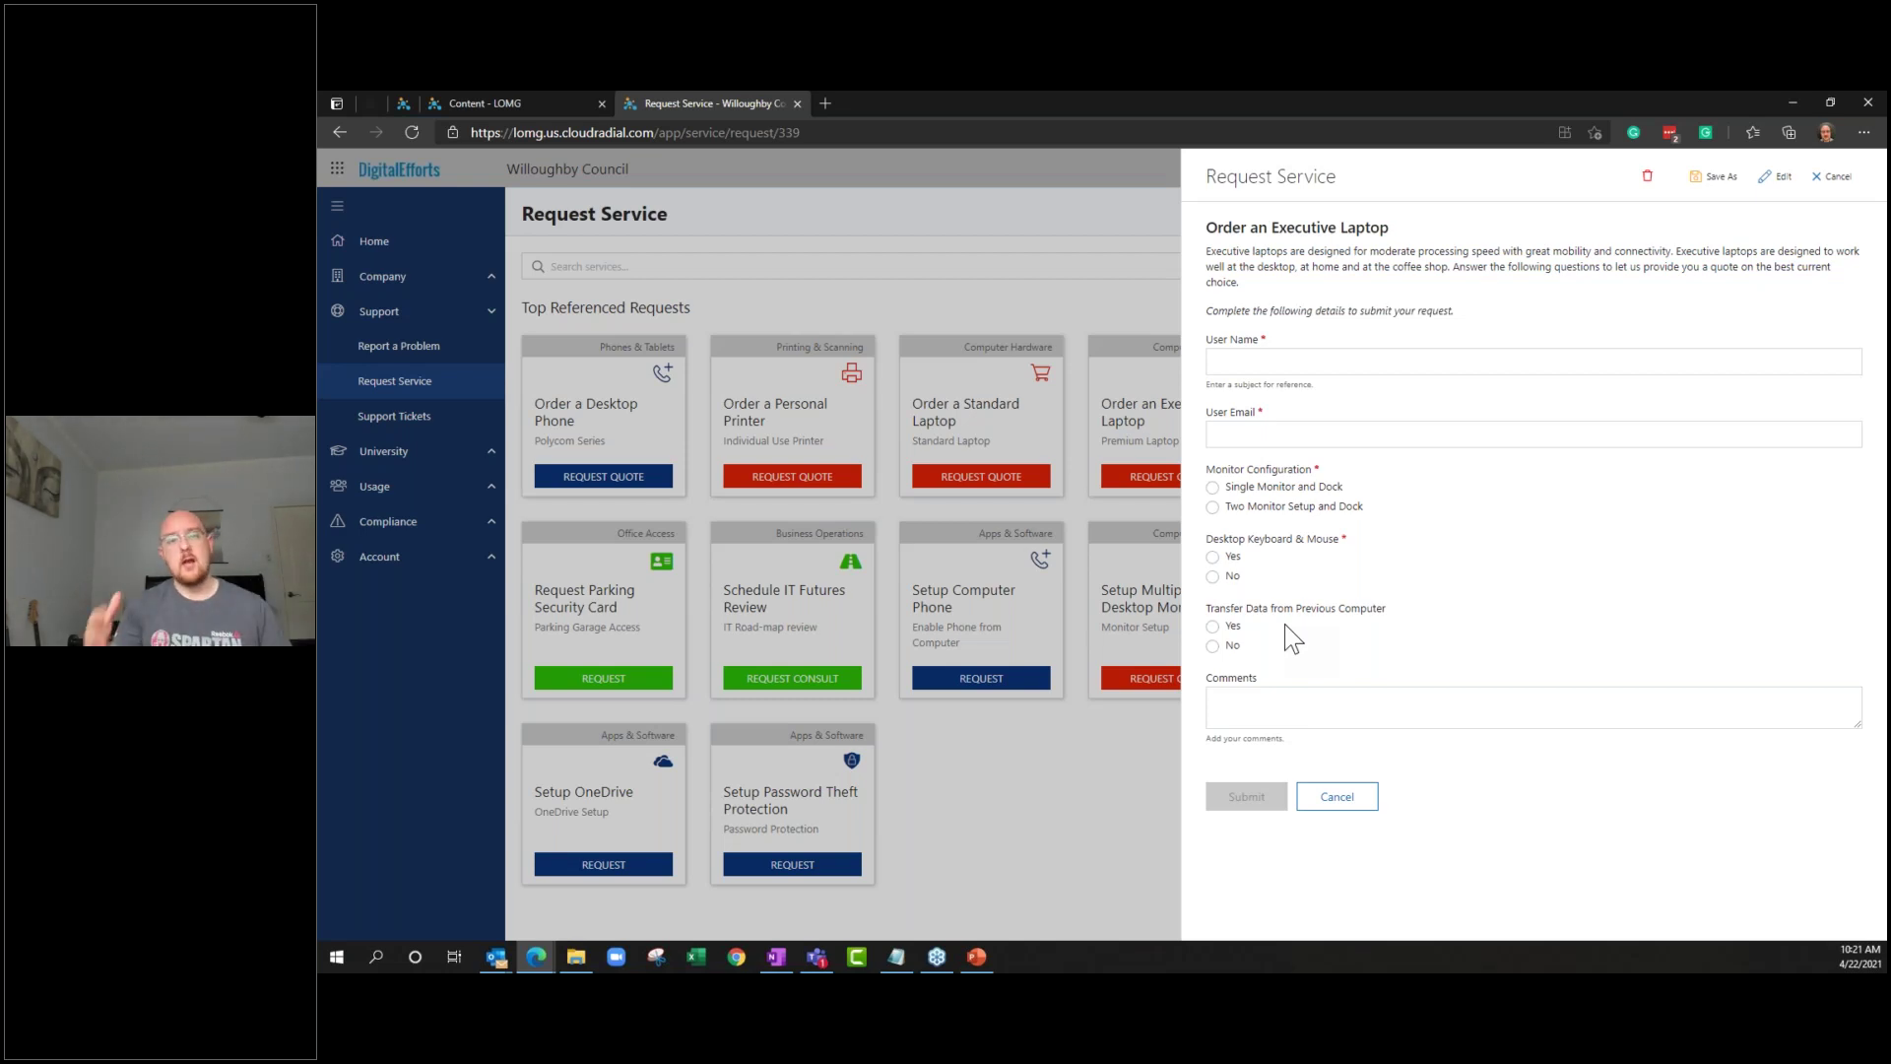
pyautogui.click(1355, 800)
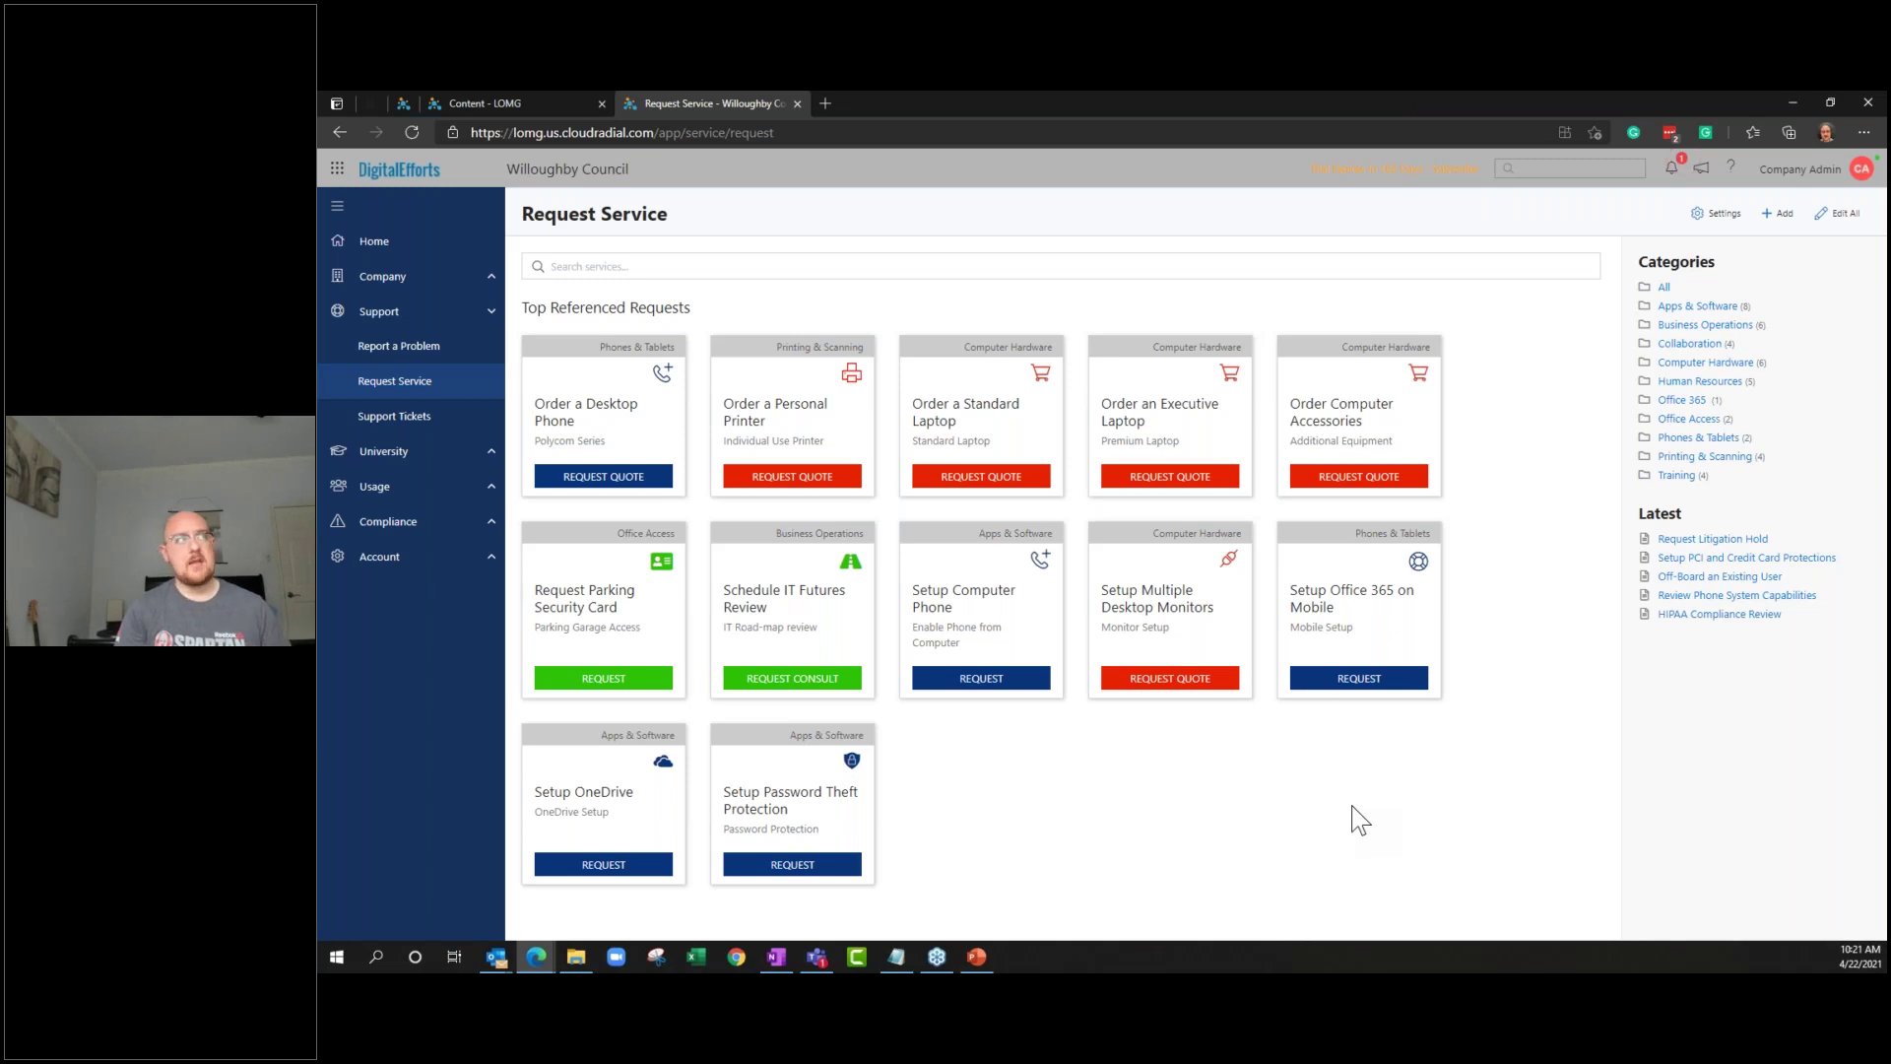
# Add a Report a Problem catalog item with category *Test, subject Test and description Test, and submit it
pyautogui.click(461, 351)
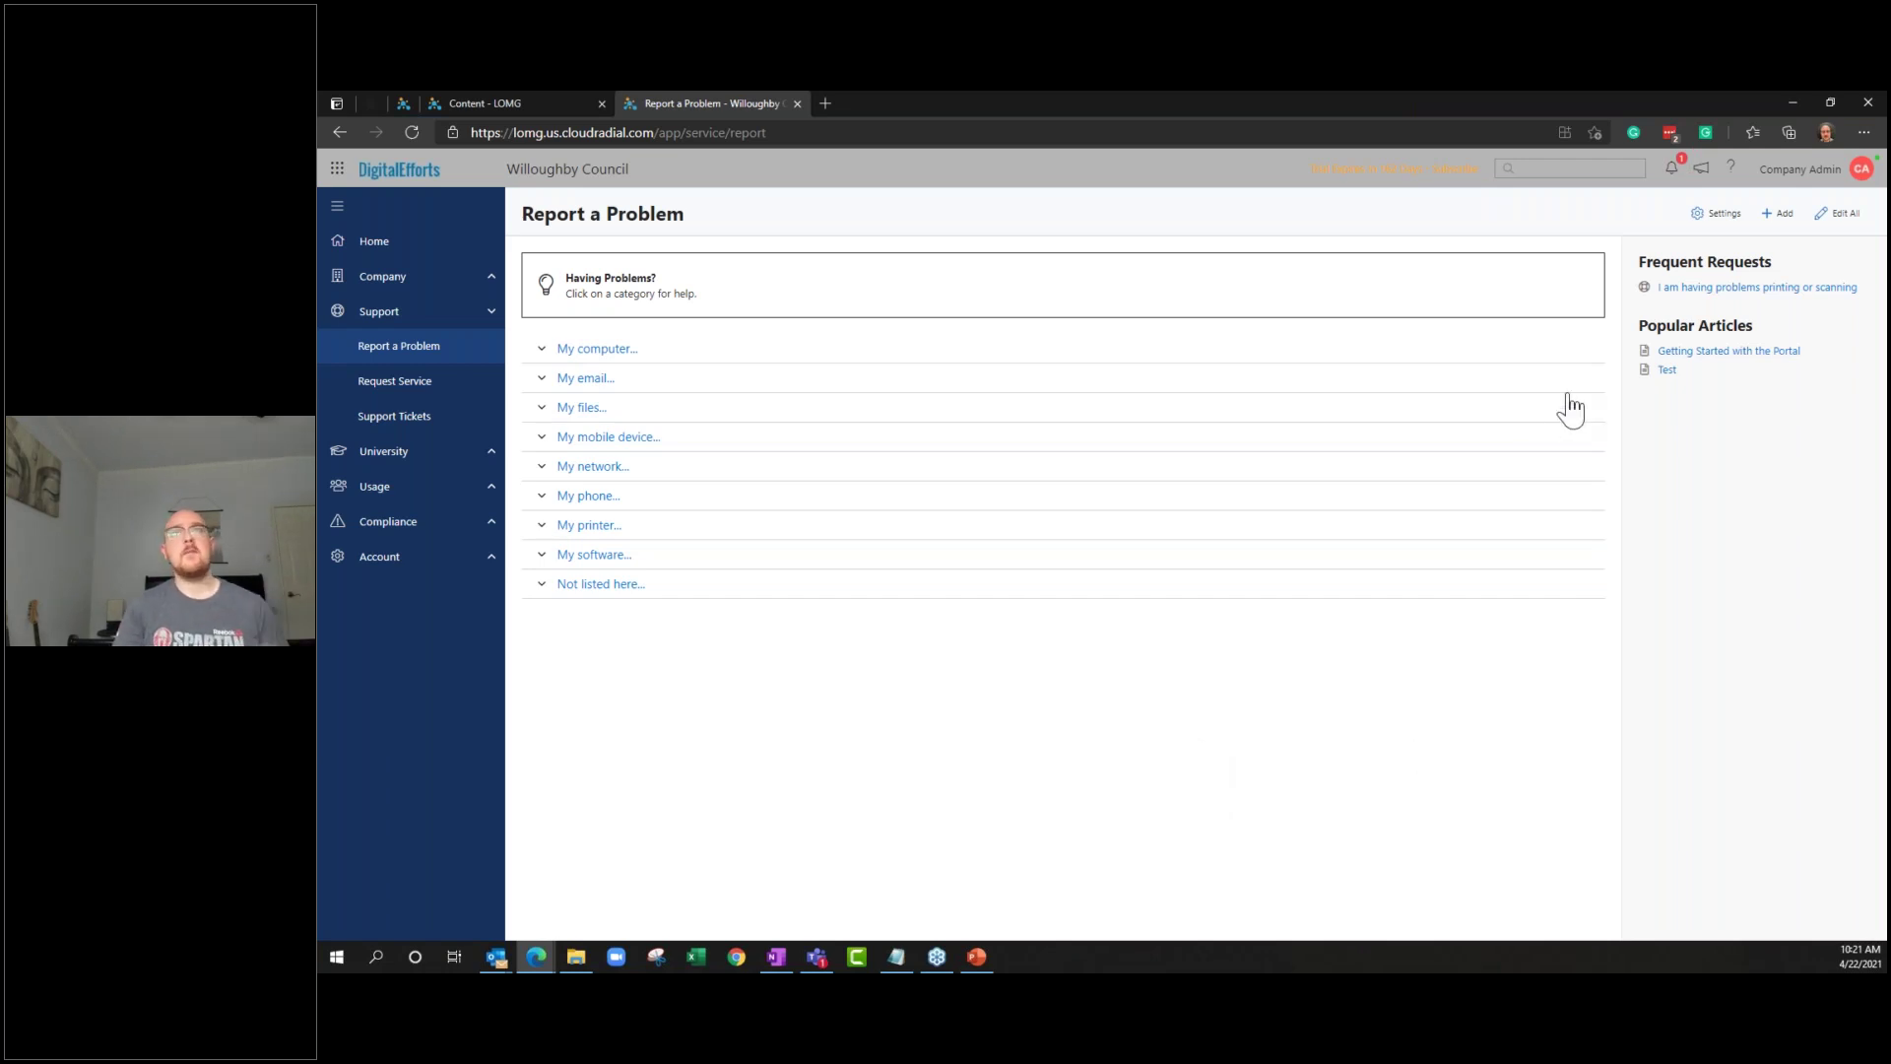
pyautogui.click(1768, 227)
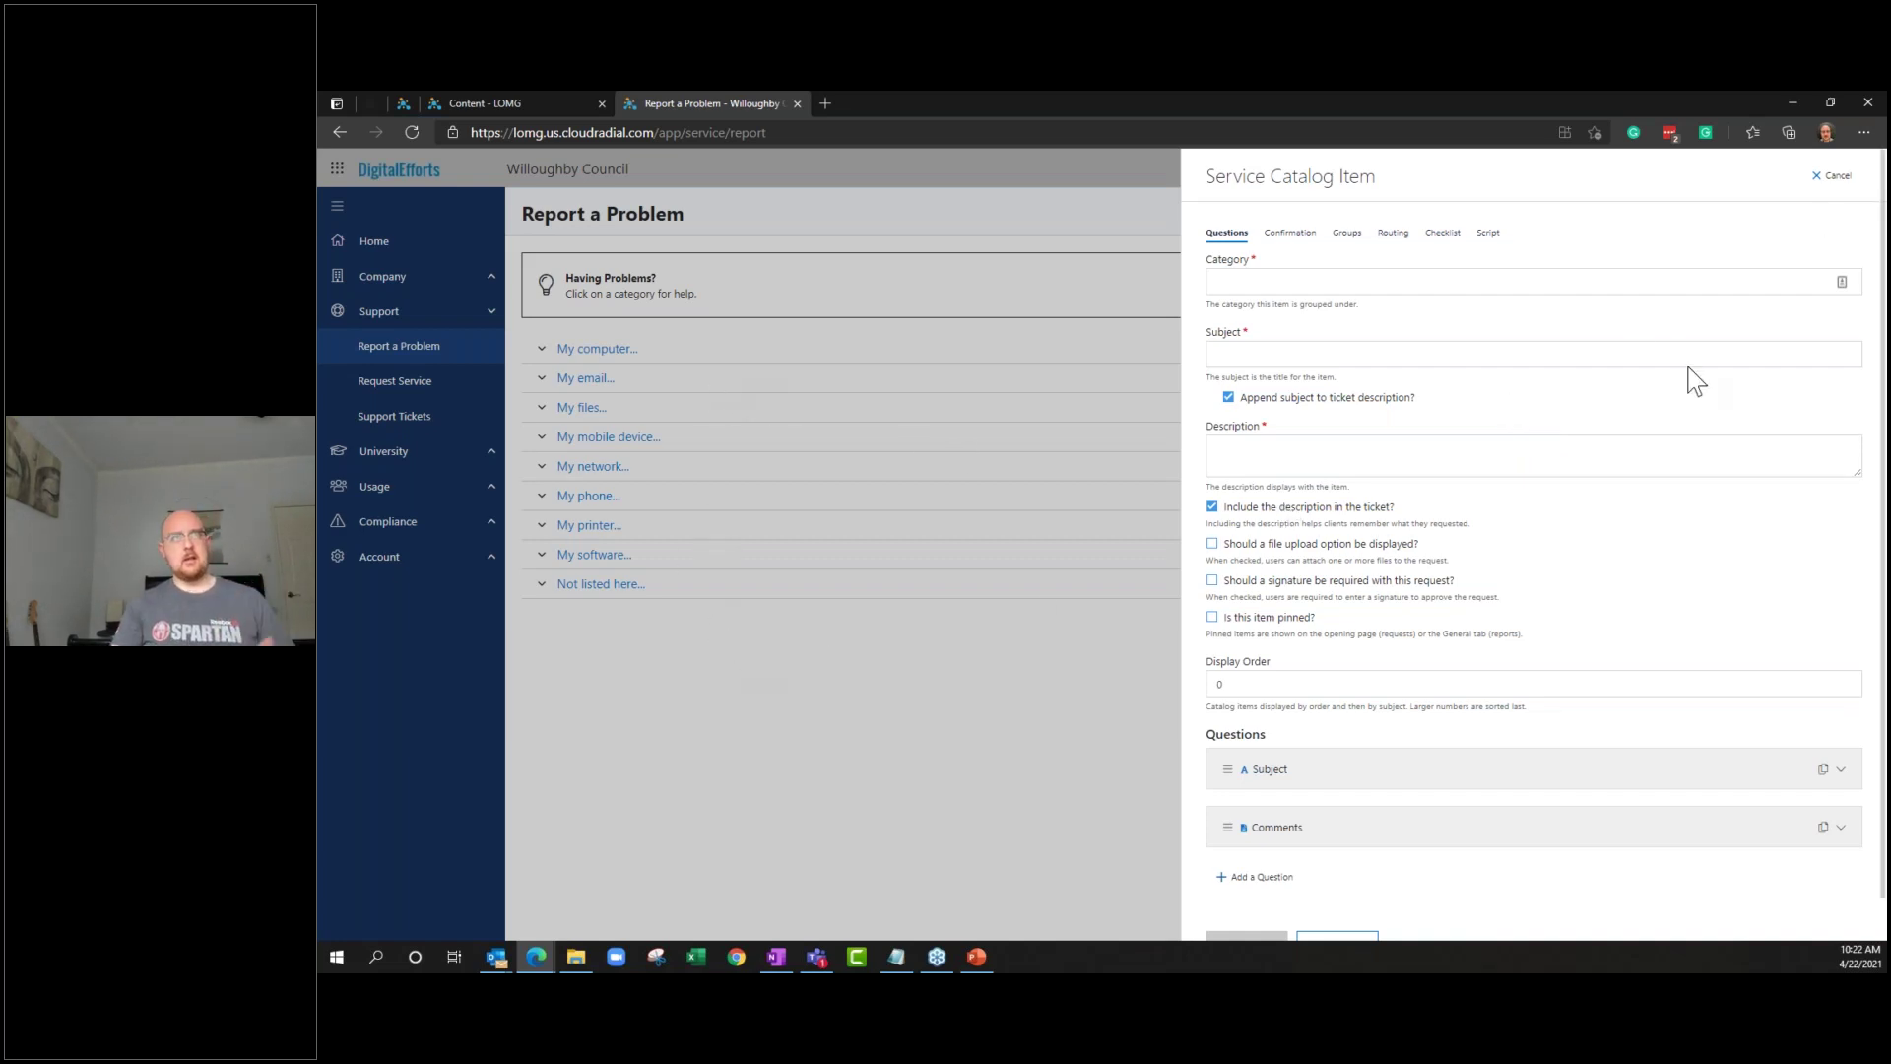
pyautogui.click(1451, 283)
pyautogui.write('*Test')
pyautogui.press('Tab')
pyautogui.write('Test')
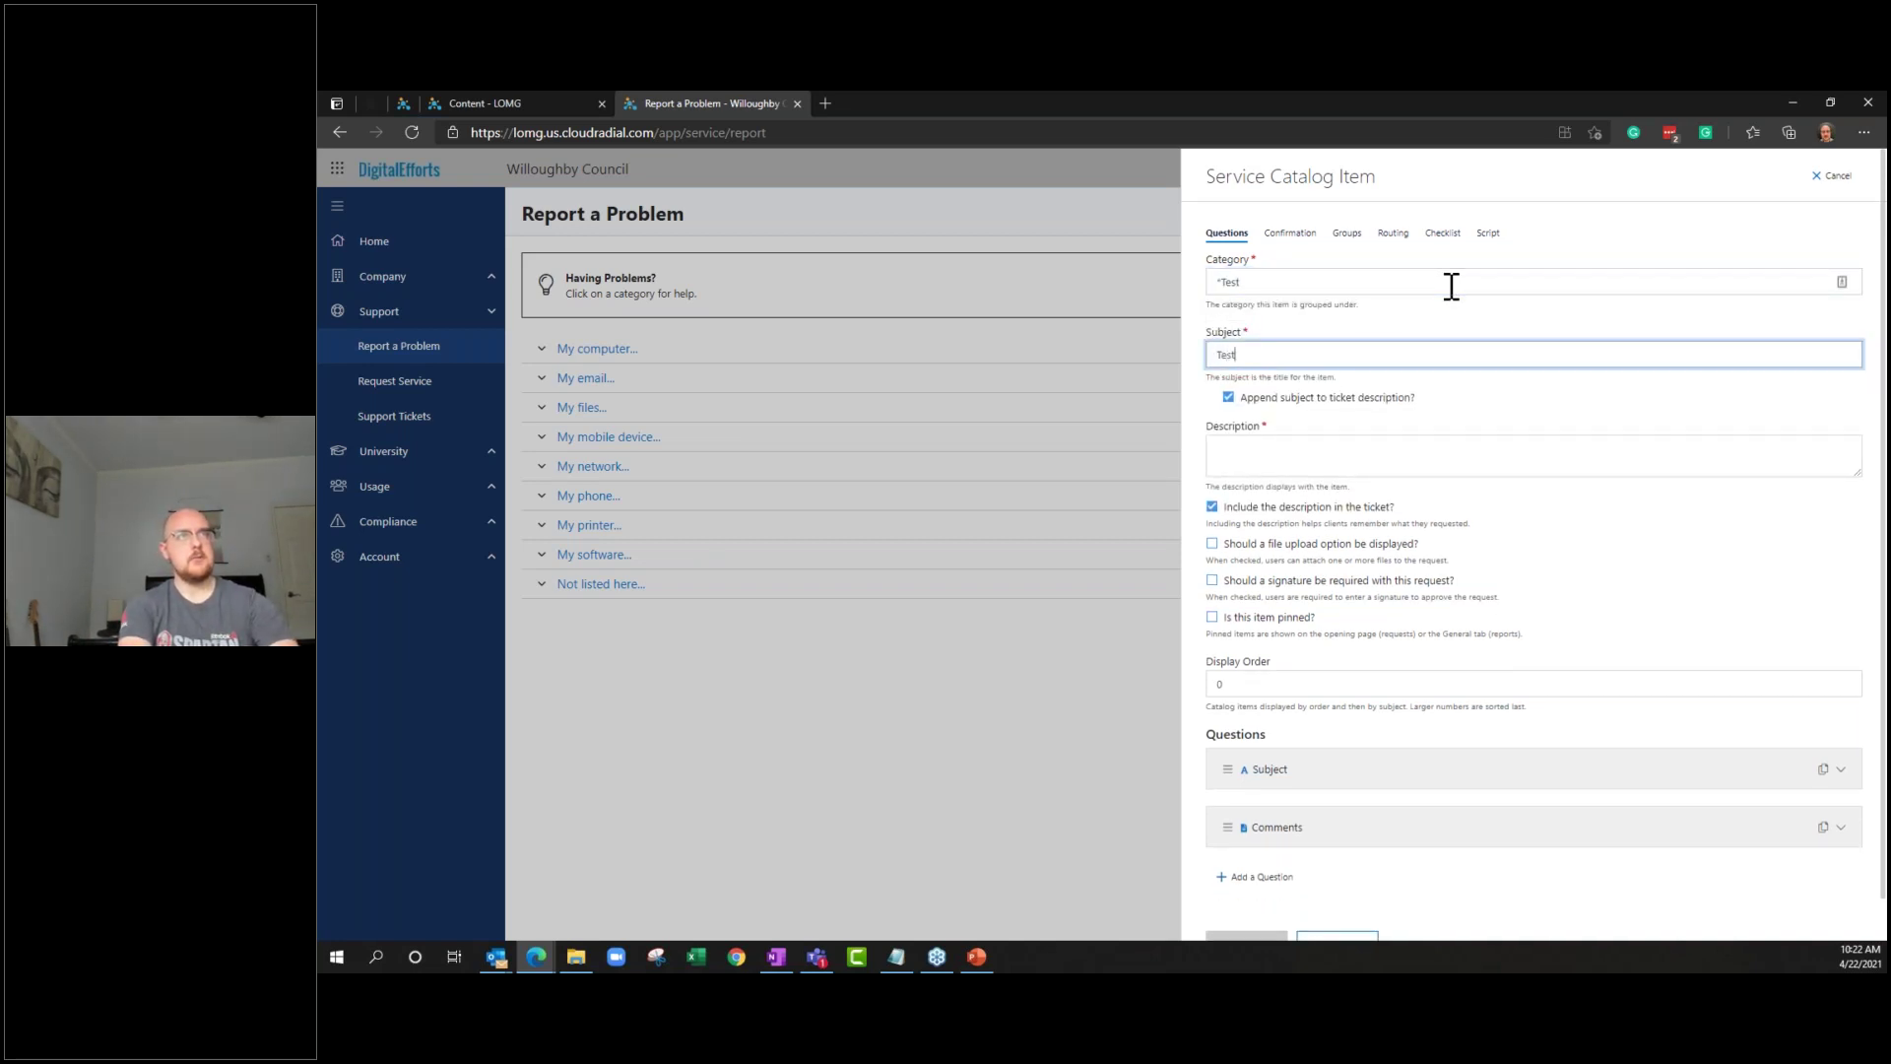
pyautogui.press('Tab')
pyautogui.write('Test')
pyautogui.scroll(-1, 1335, 690)
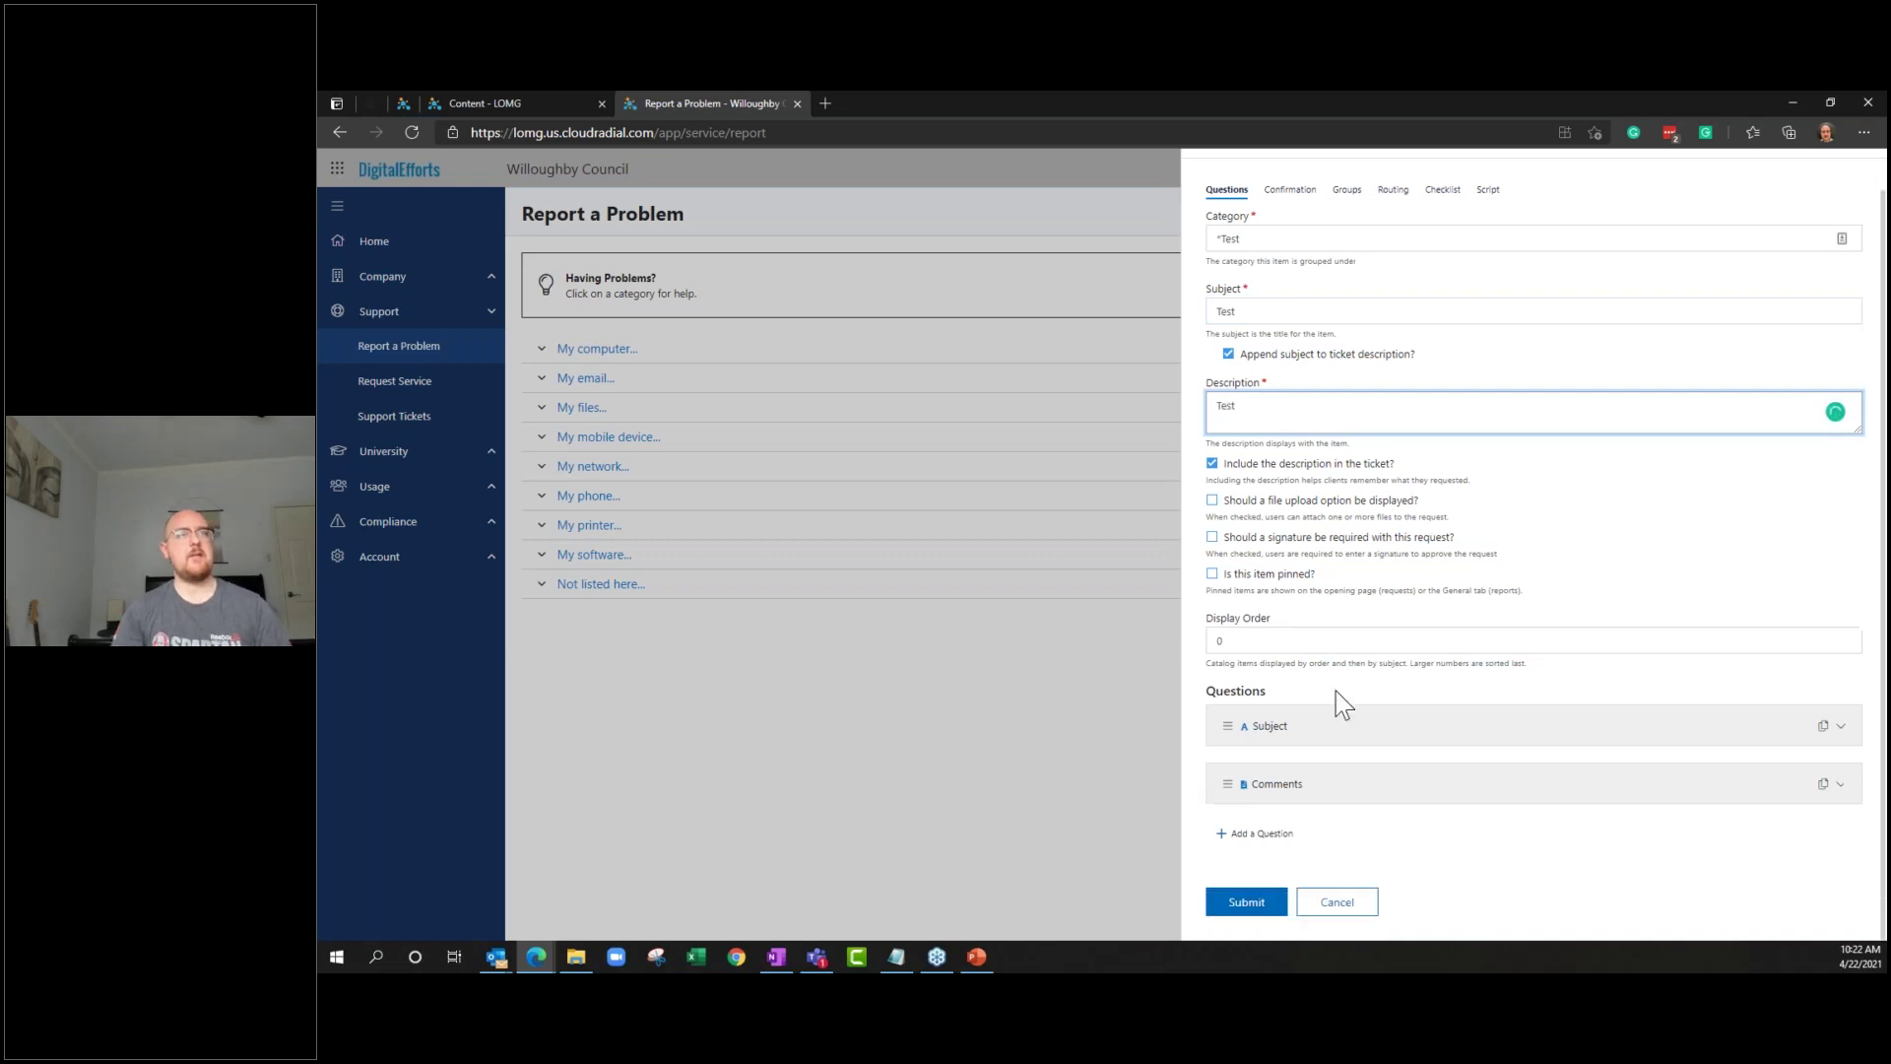
pyautogui.click(1273, 906)
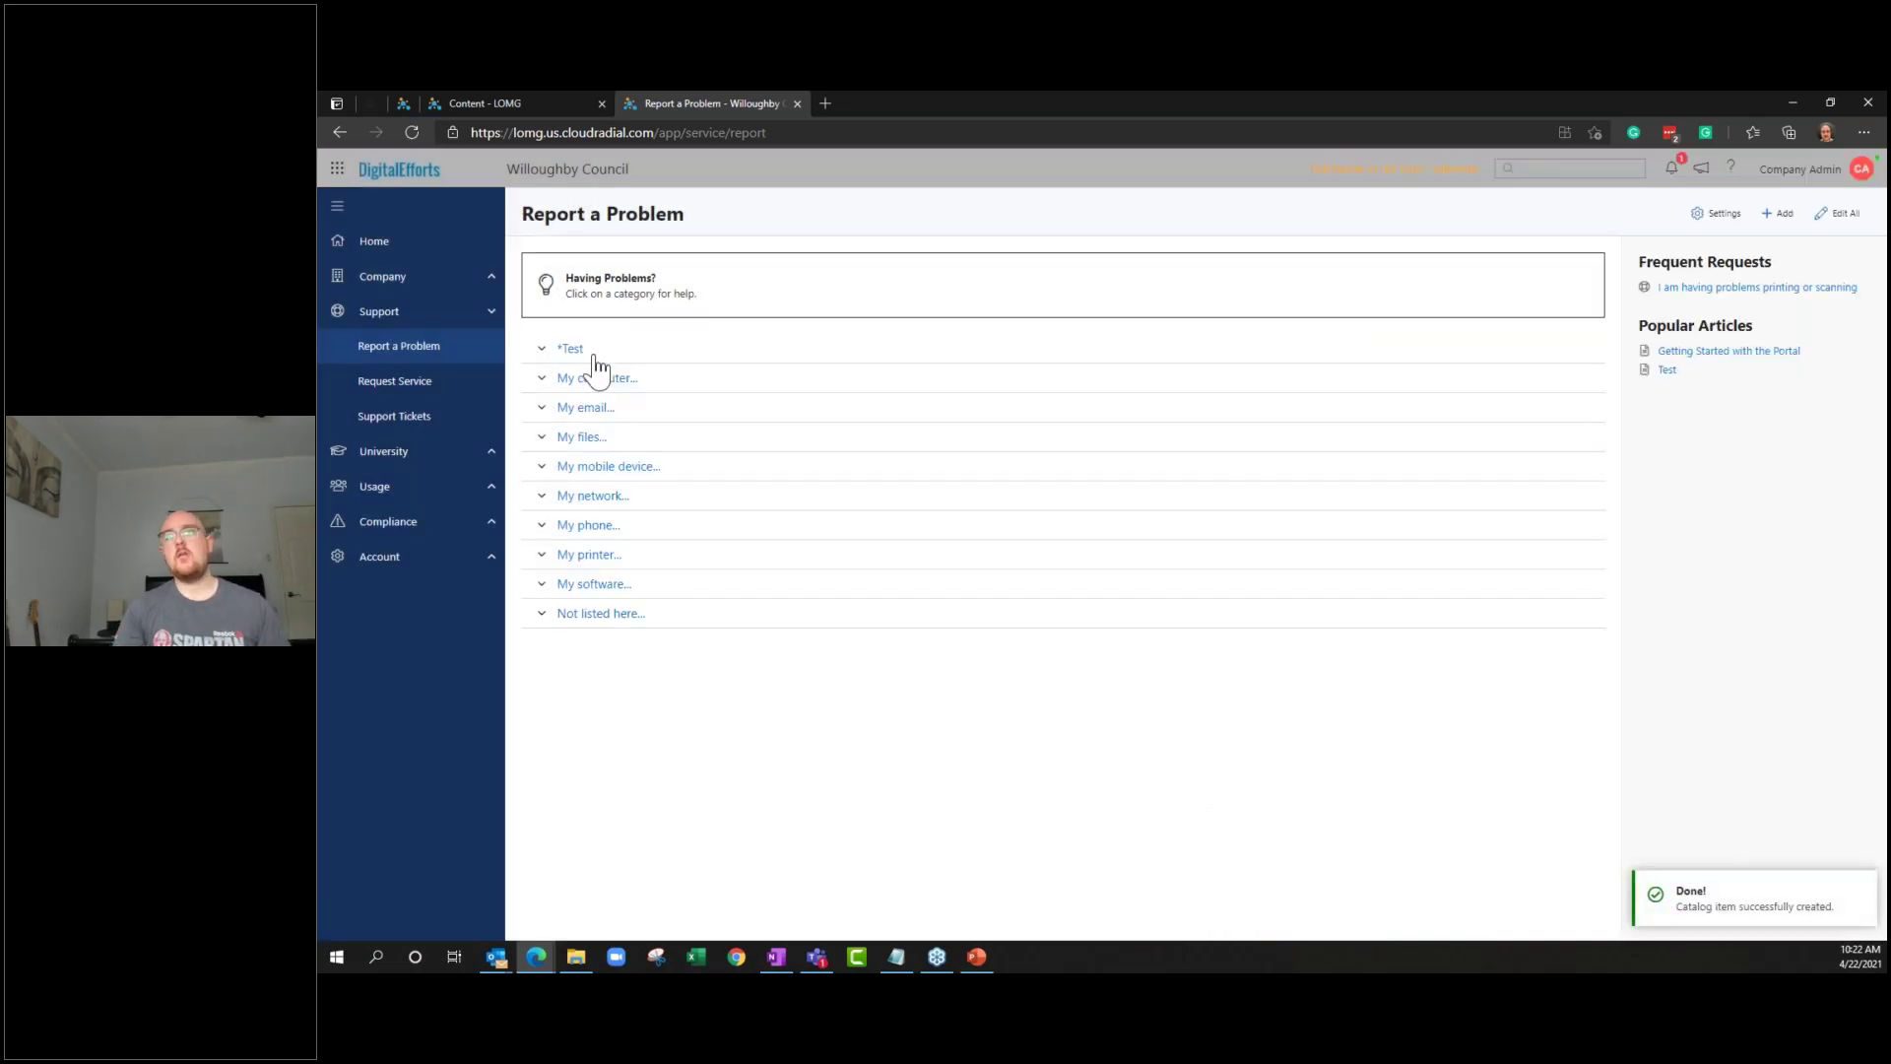
# Review the Test item's form under the *Test category, and expand the My software category to view its problem types
pyautogui.click(589, 352)
pyautogui.click(567, 388)
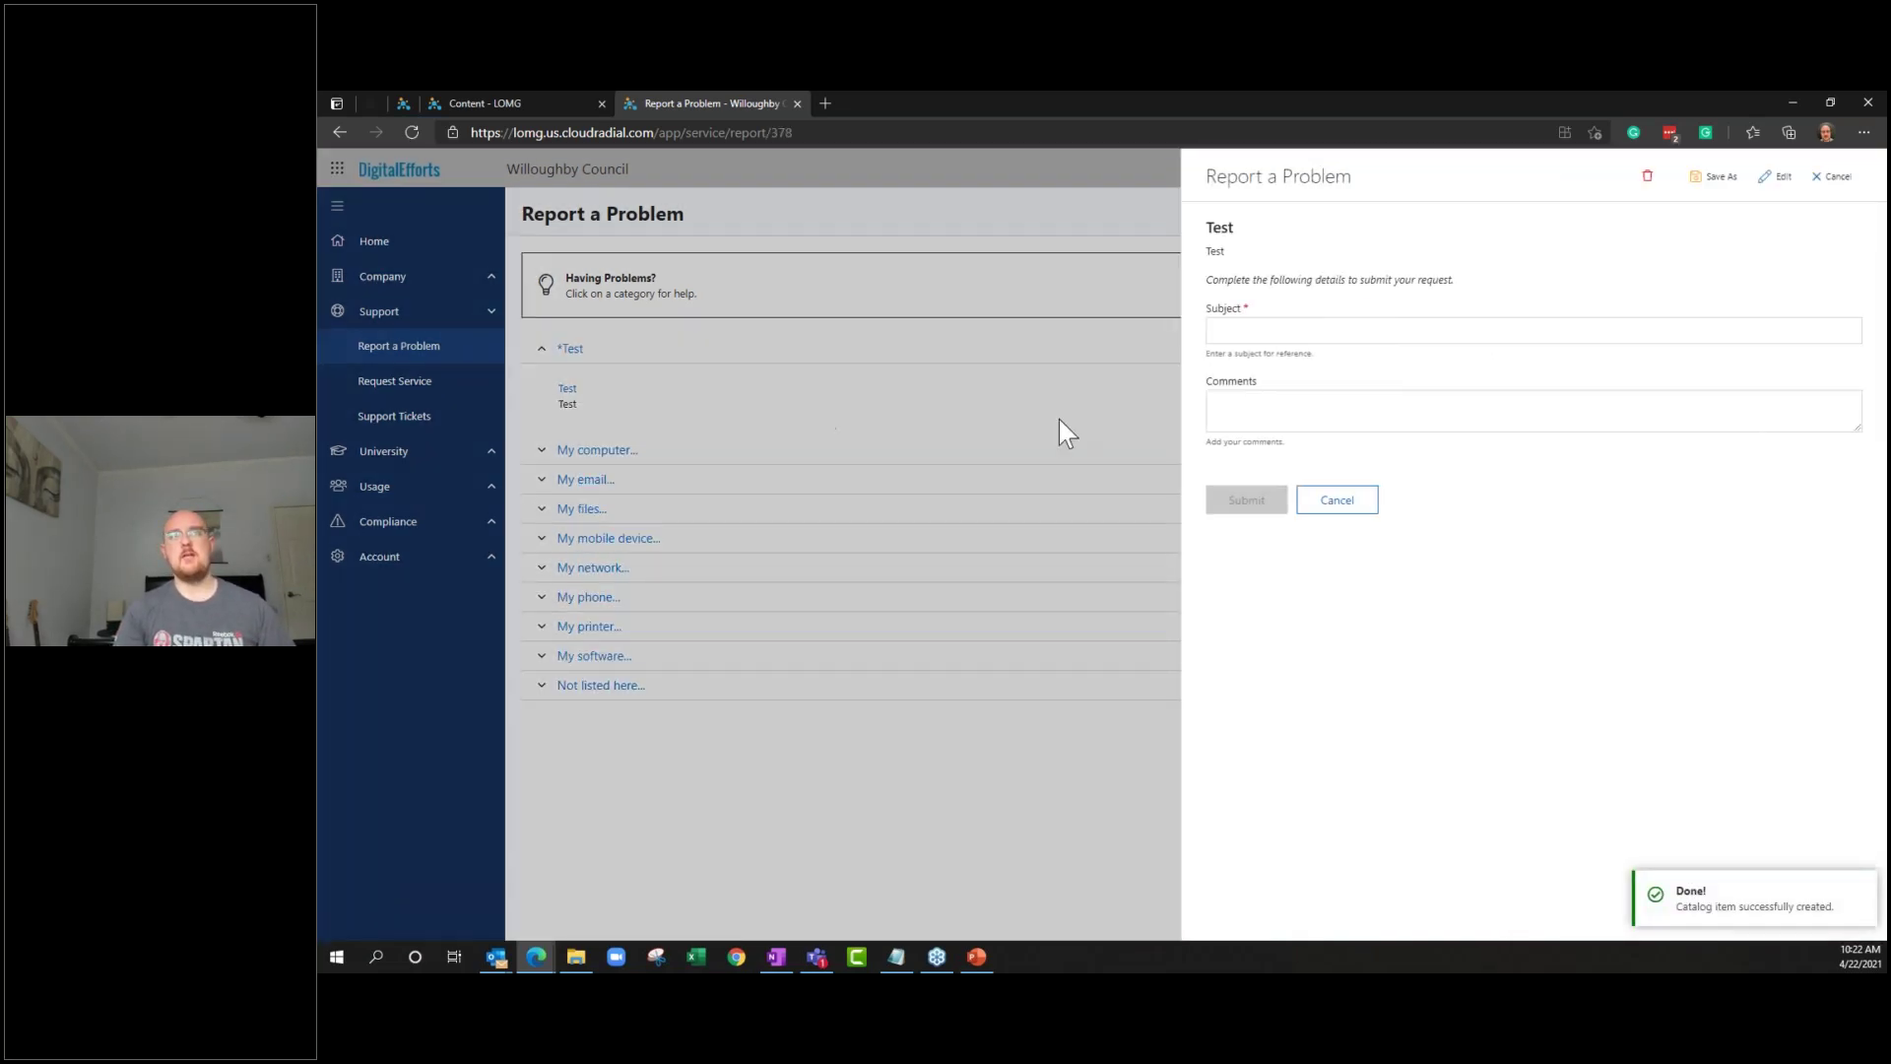
pyautogui.click(1362, 492)
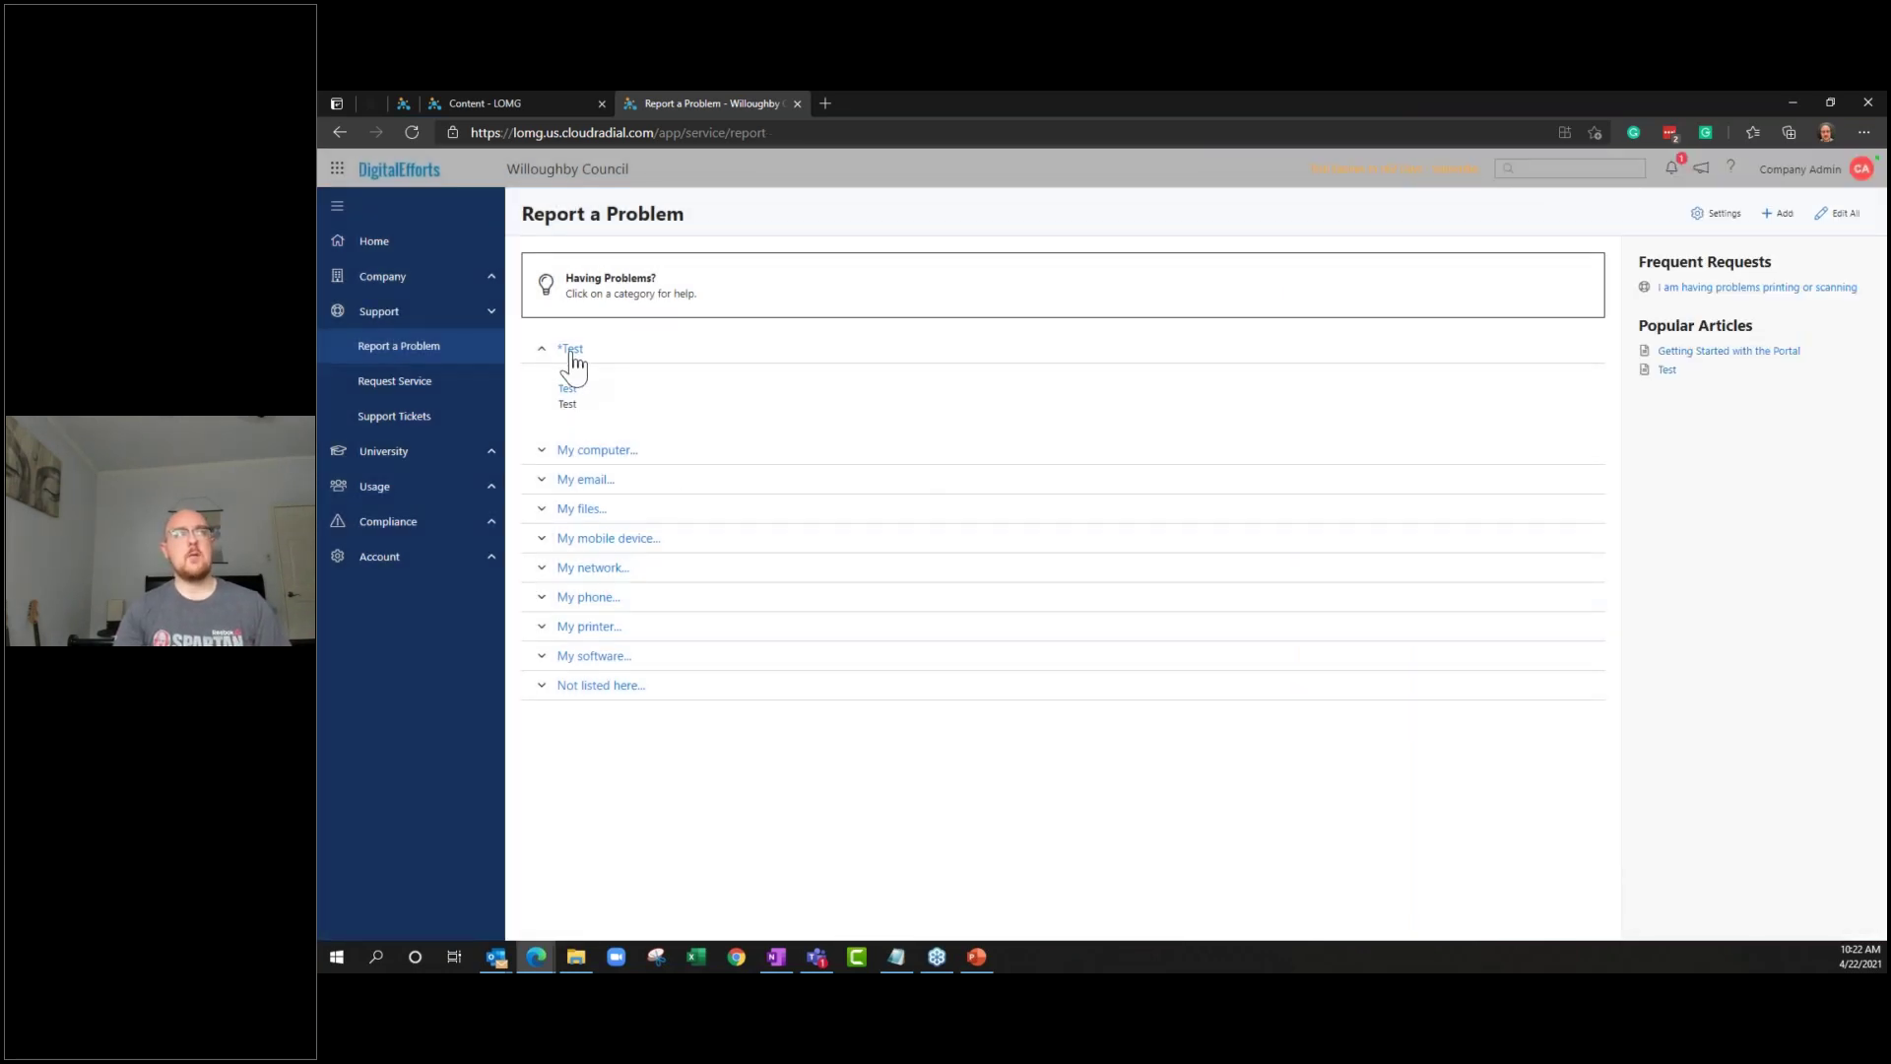
pyautogui.click(574, 355)
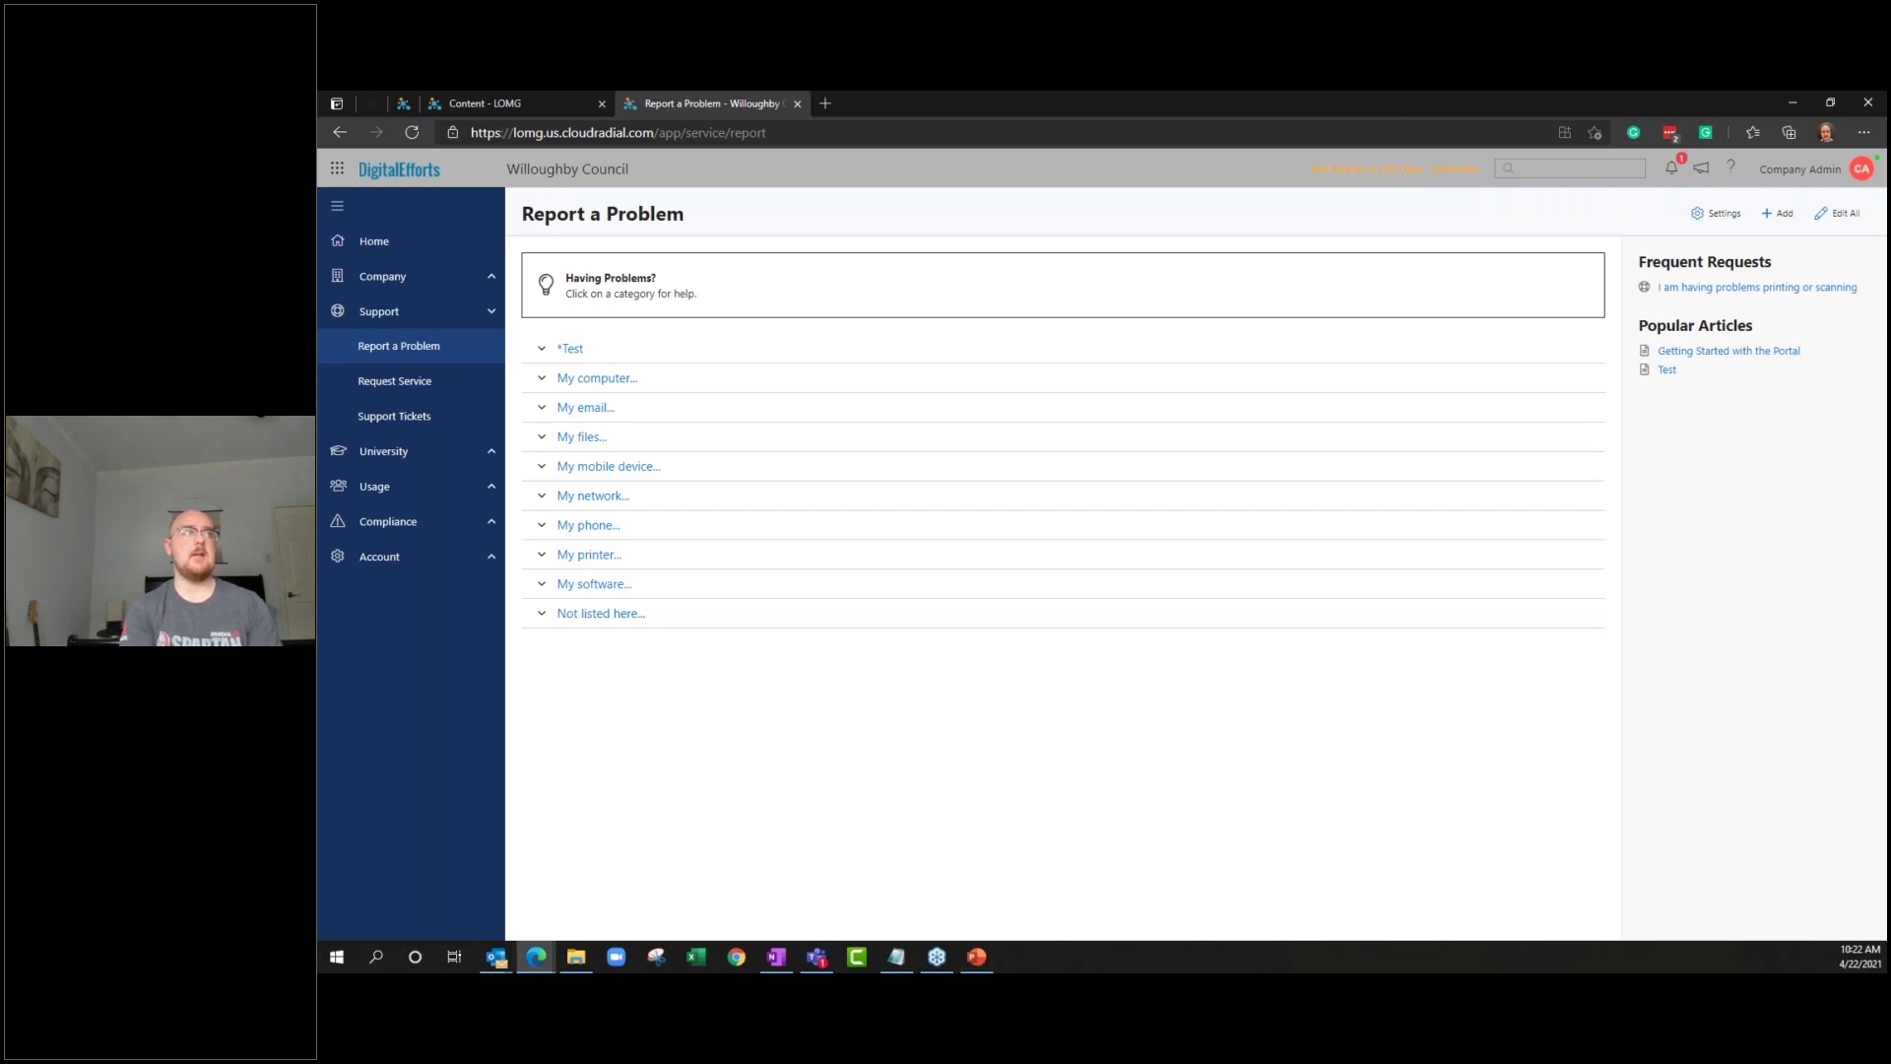
pyautogui.click(708, 593)
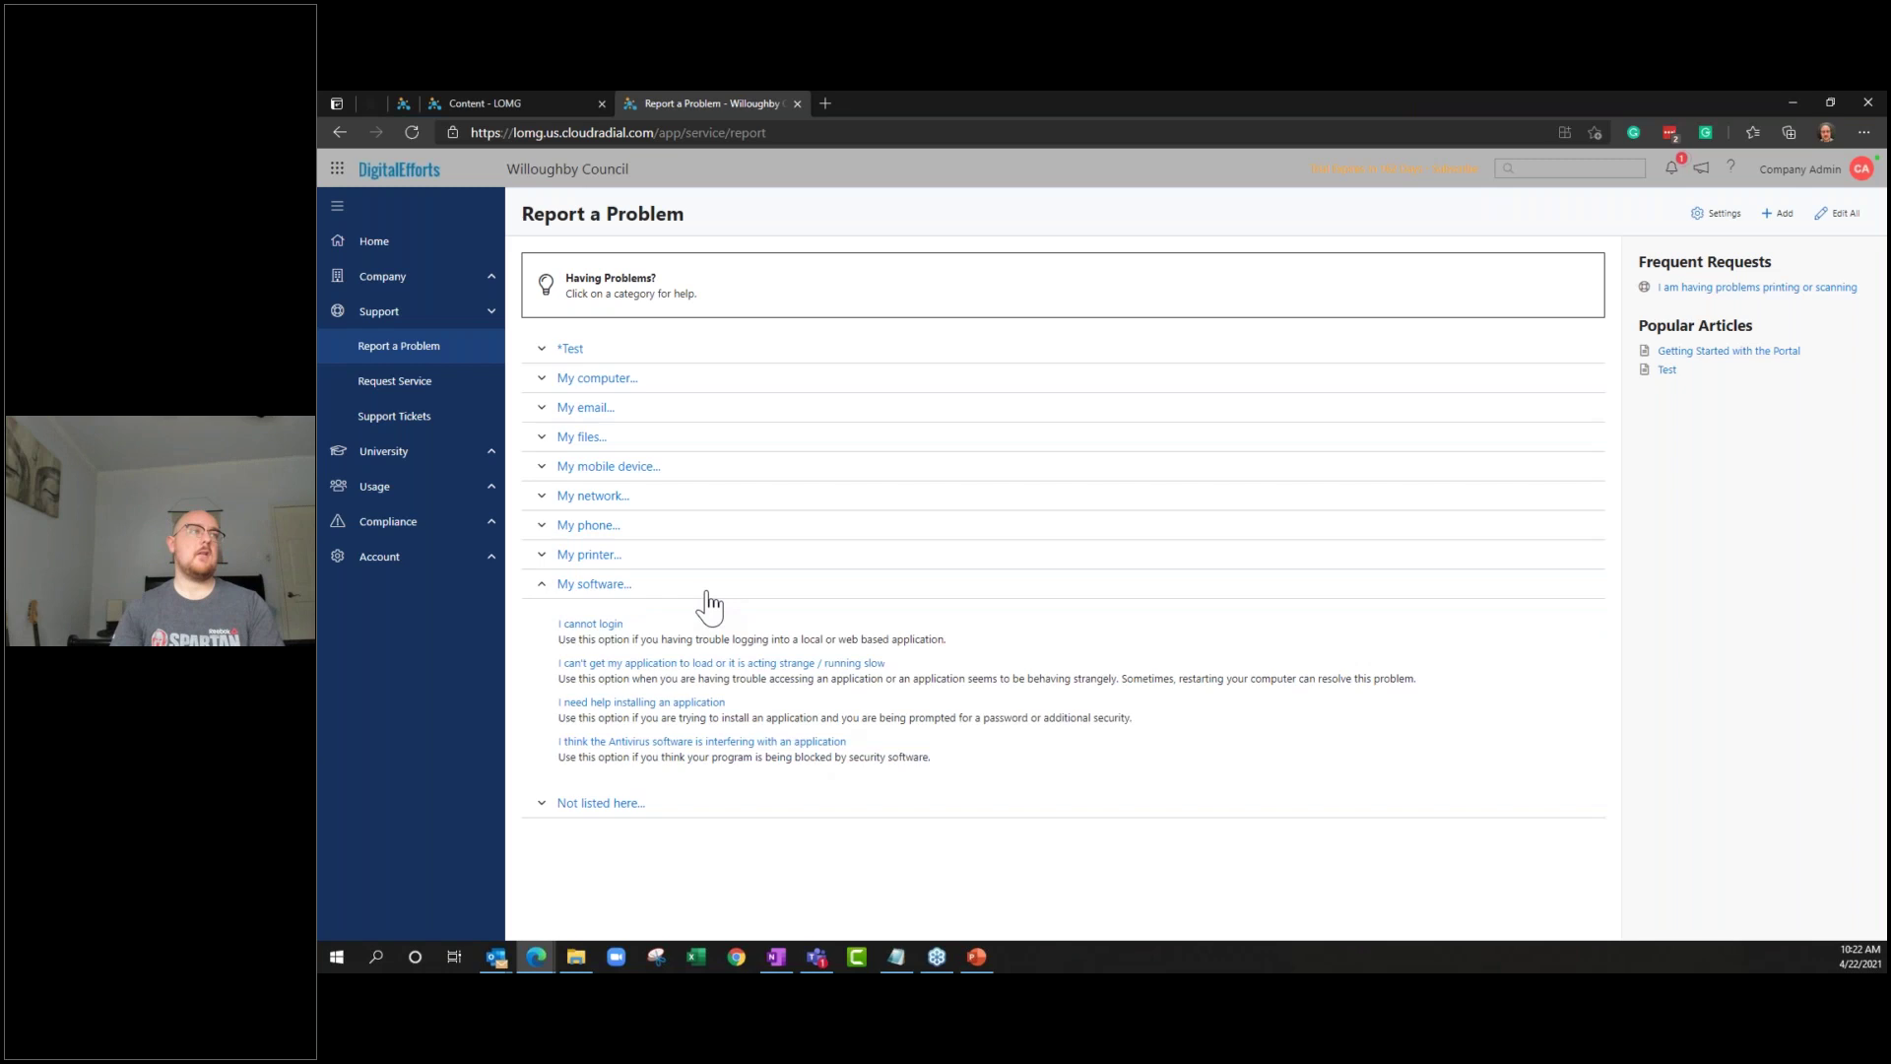
# Open the "I cannot login" problem report for editing past the subscription notice, review its settings and questions, and cancel without saving
pyautogui.click(598, 627)
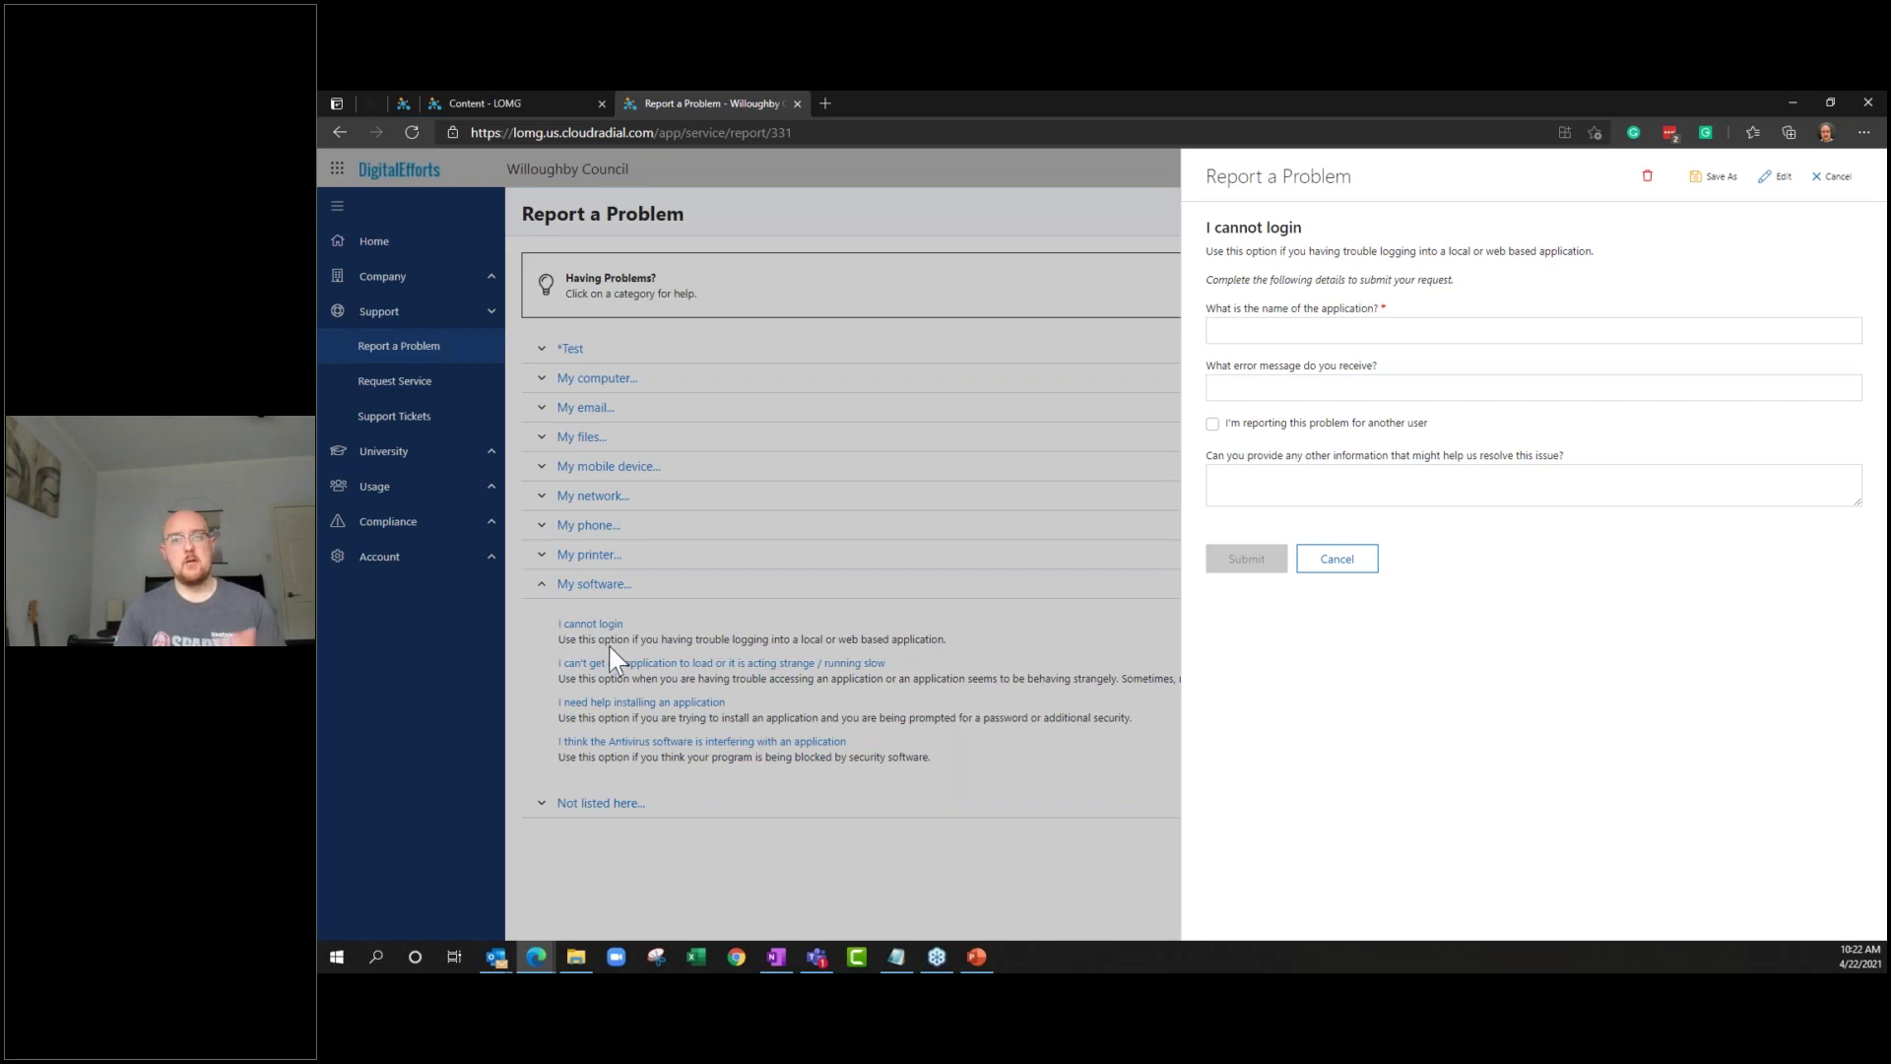
pyautogui.click(1778, 183)
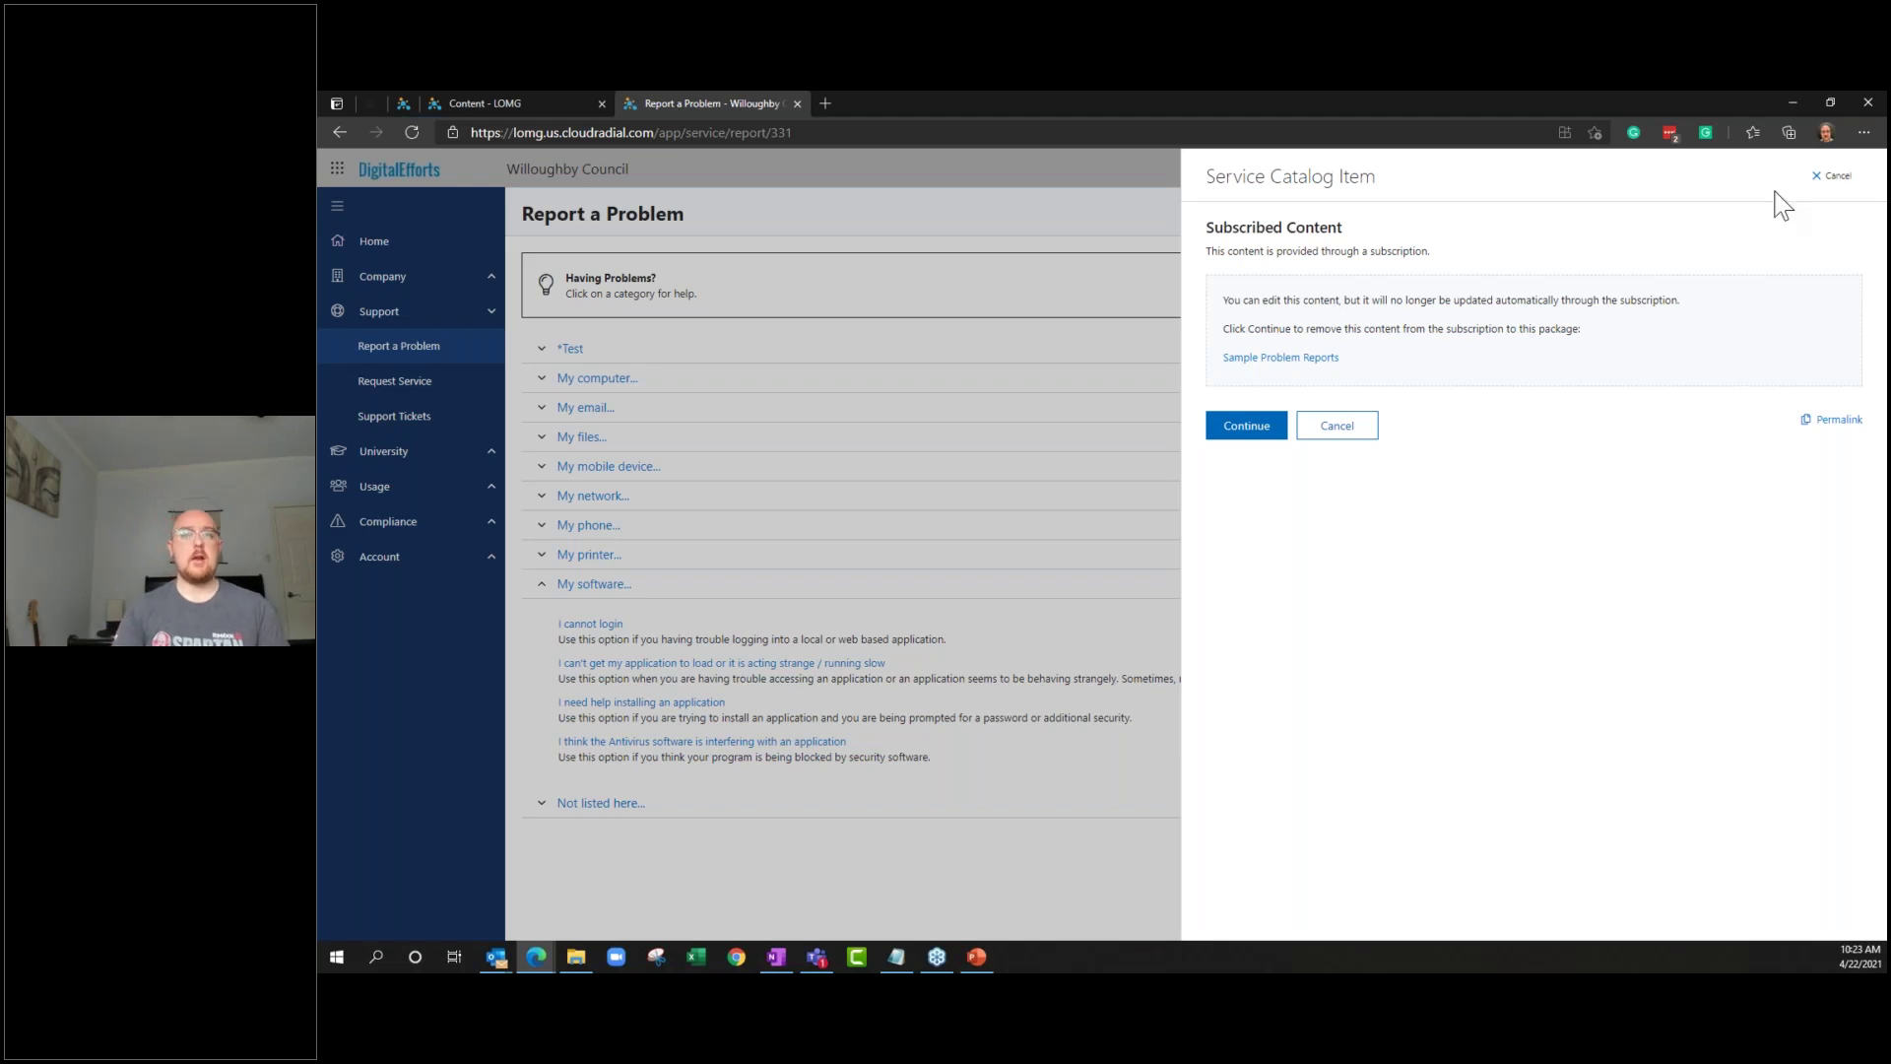
pyautogui.click(1268, 441)
pyautogui.click(1057, 309)
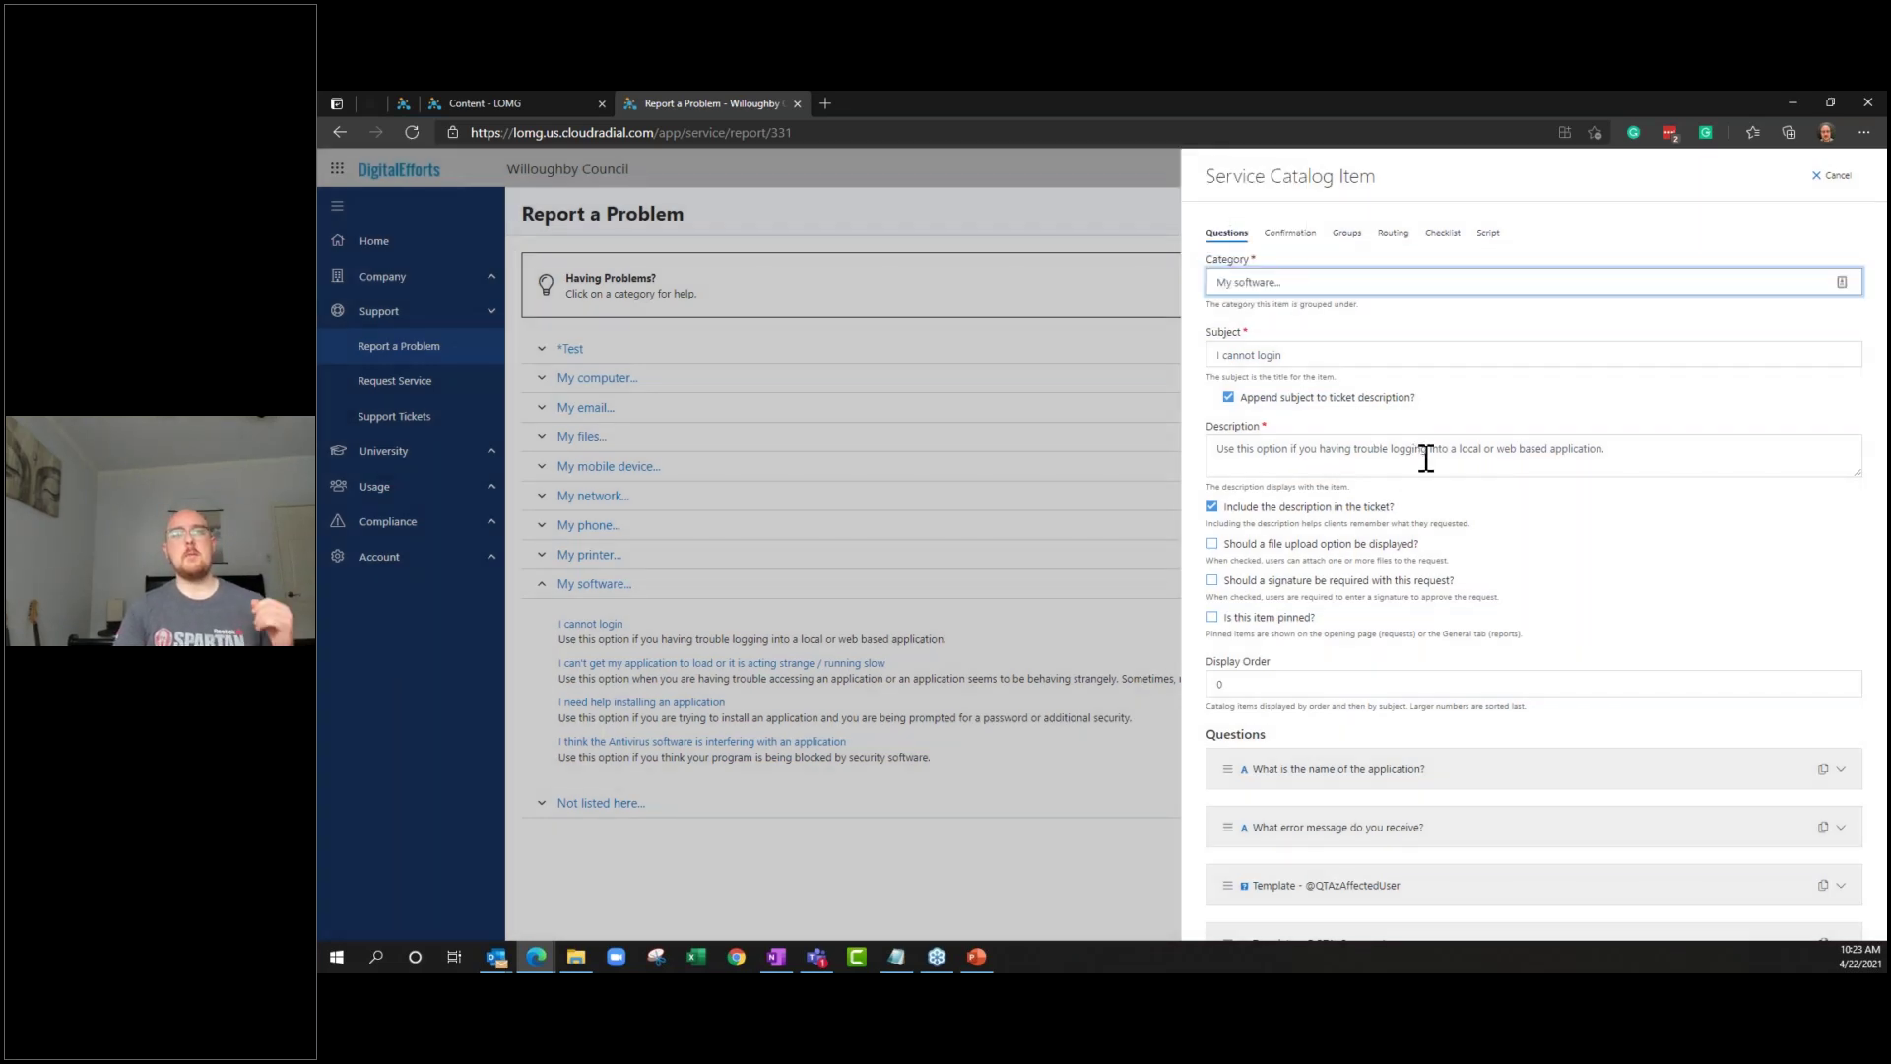
pyautogui.scroll(-2, 1425, 458)
pyautogui.scroll(2, 1431, 848)
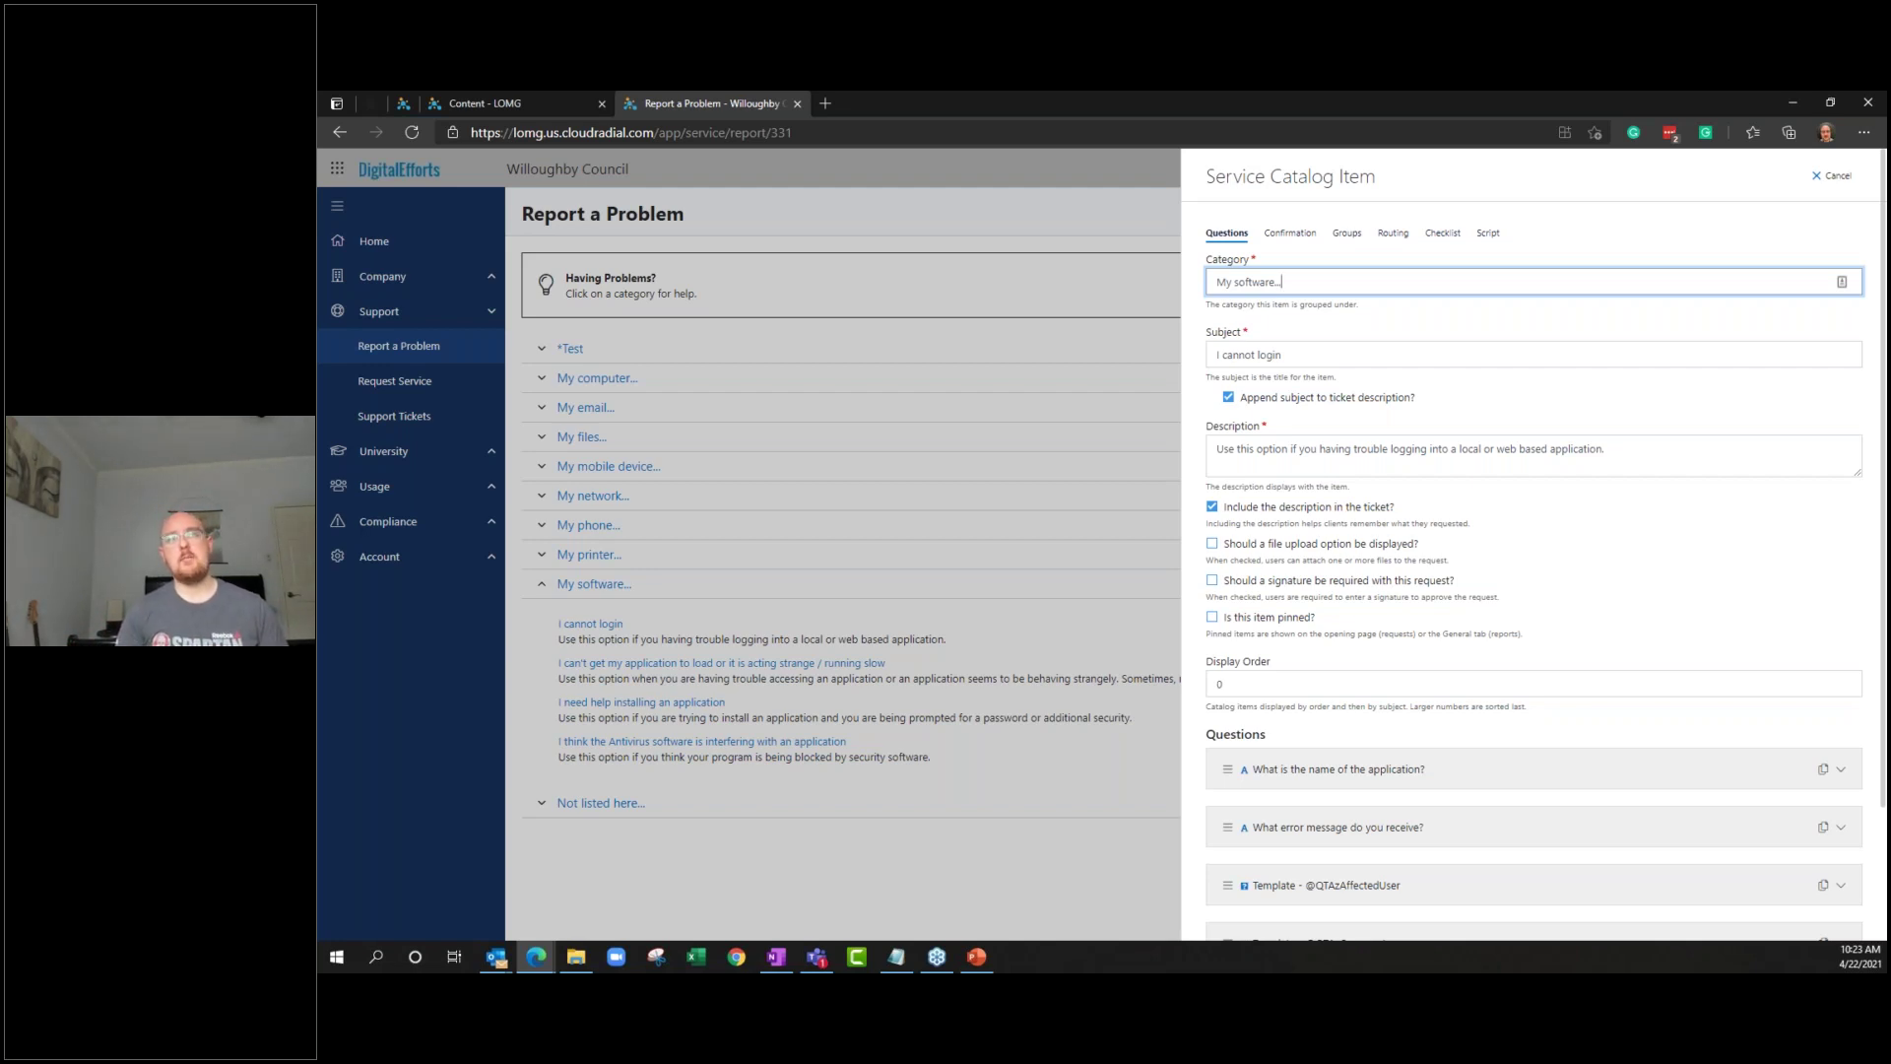
pyautogui.scroll(-3, 1438, 734)
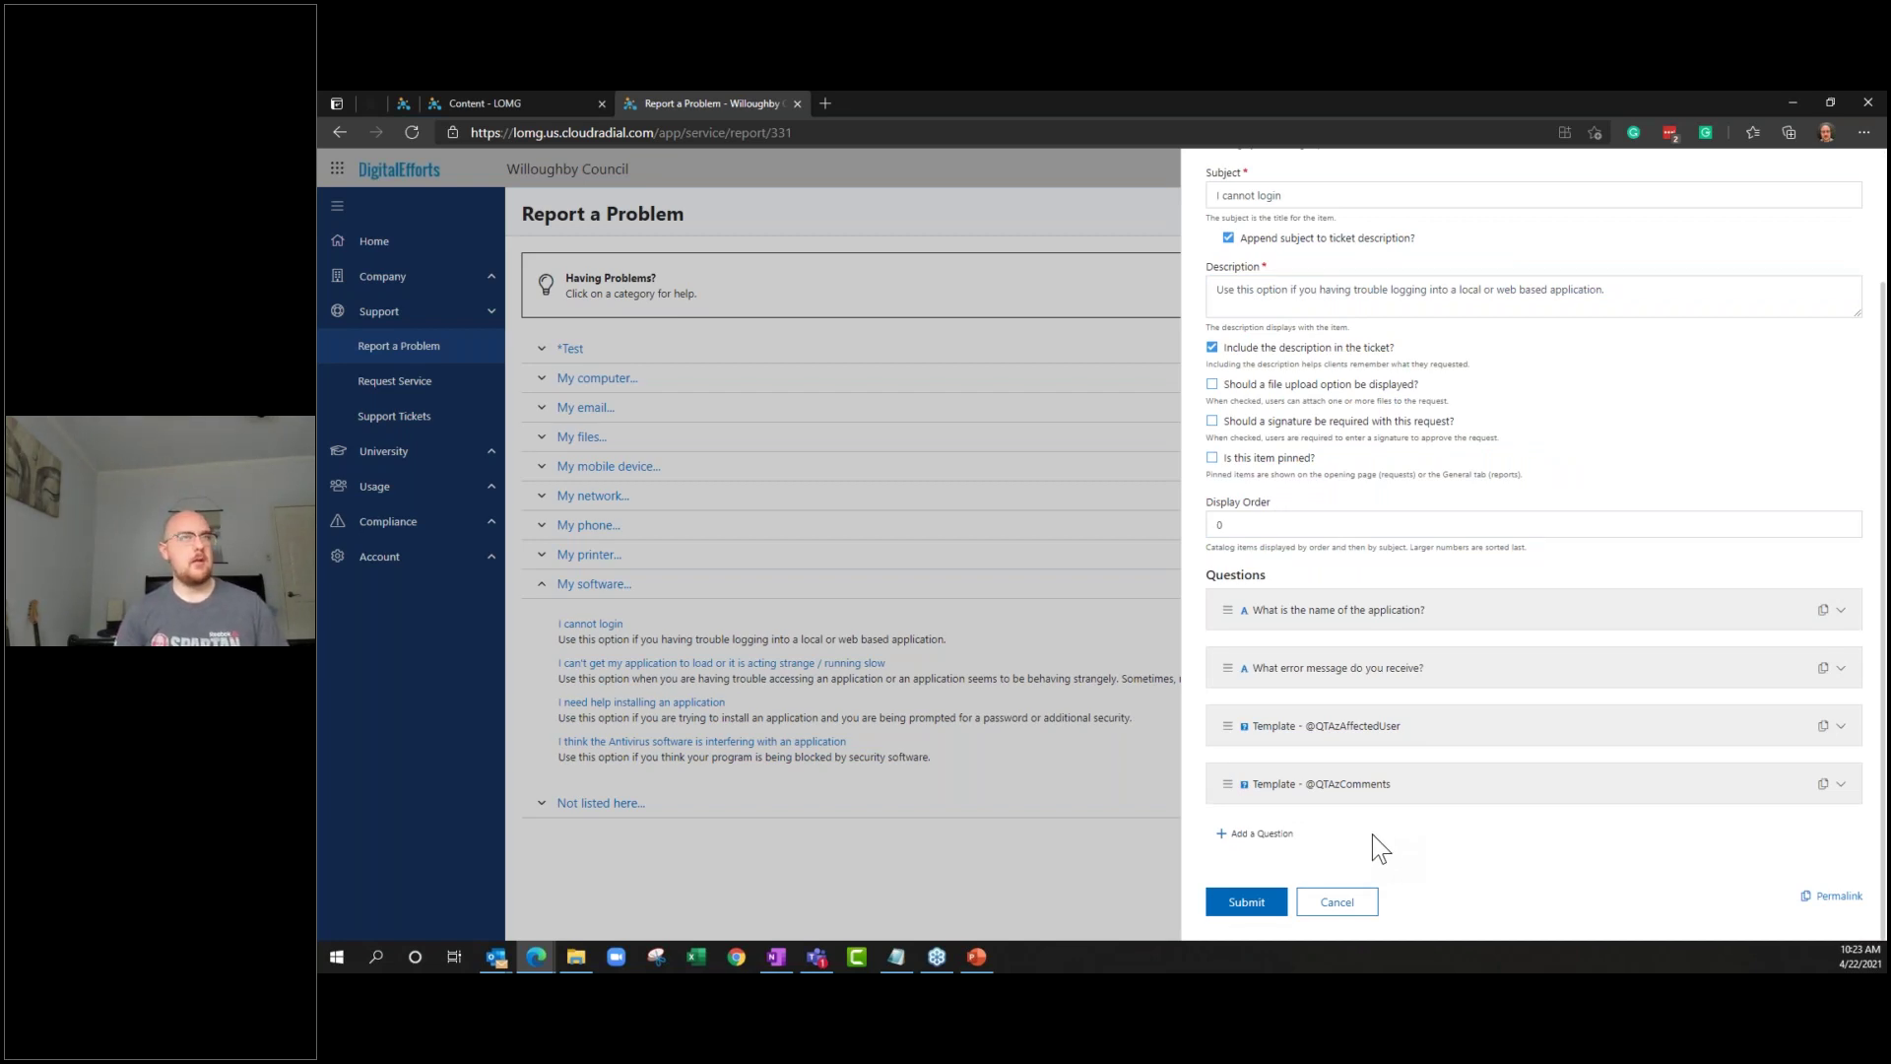
pyautogui.click(1331, 903)
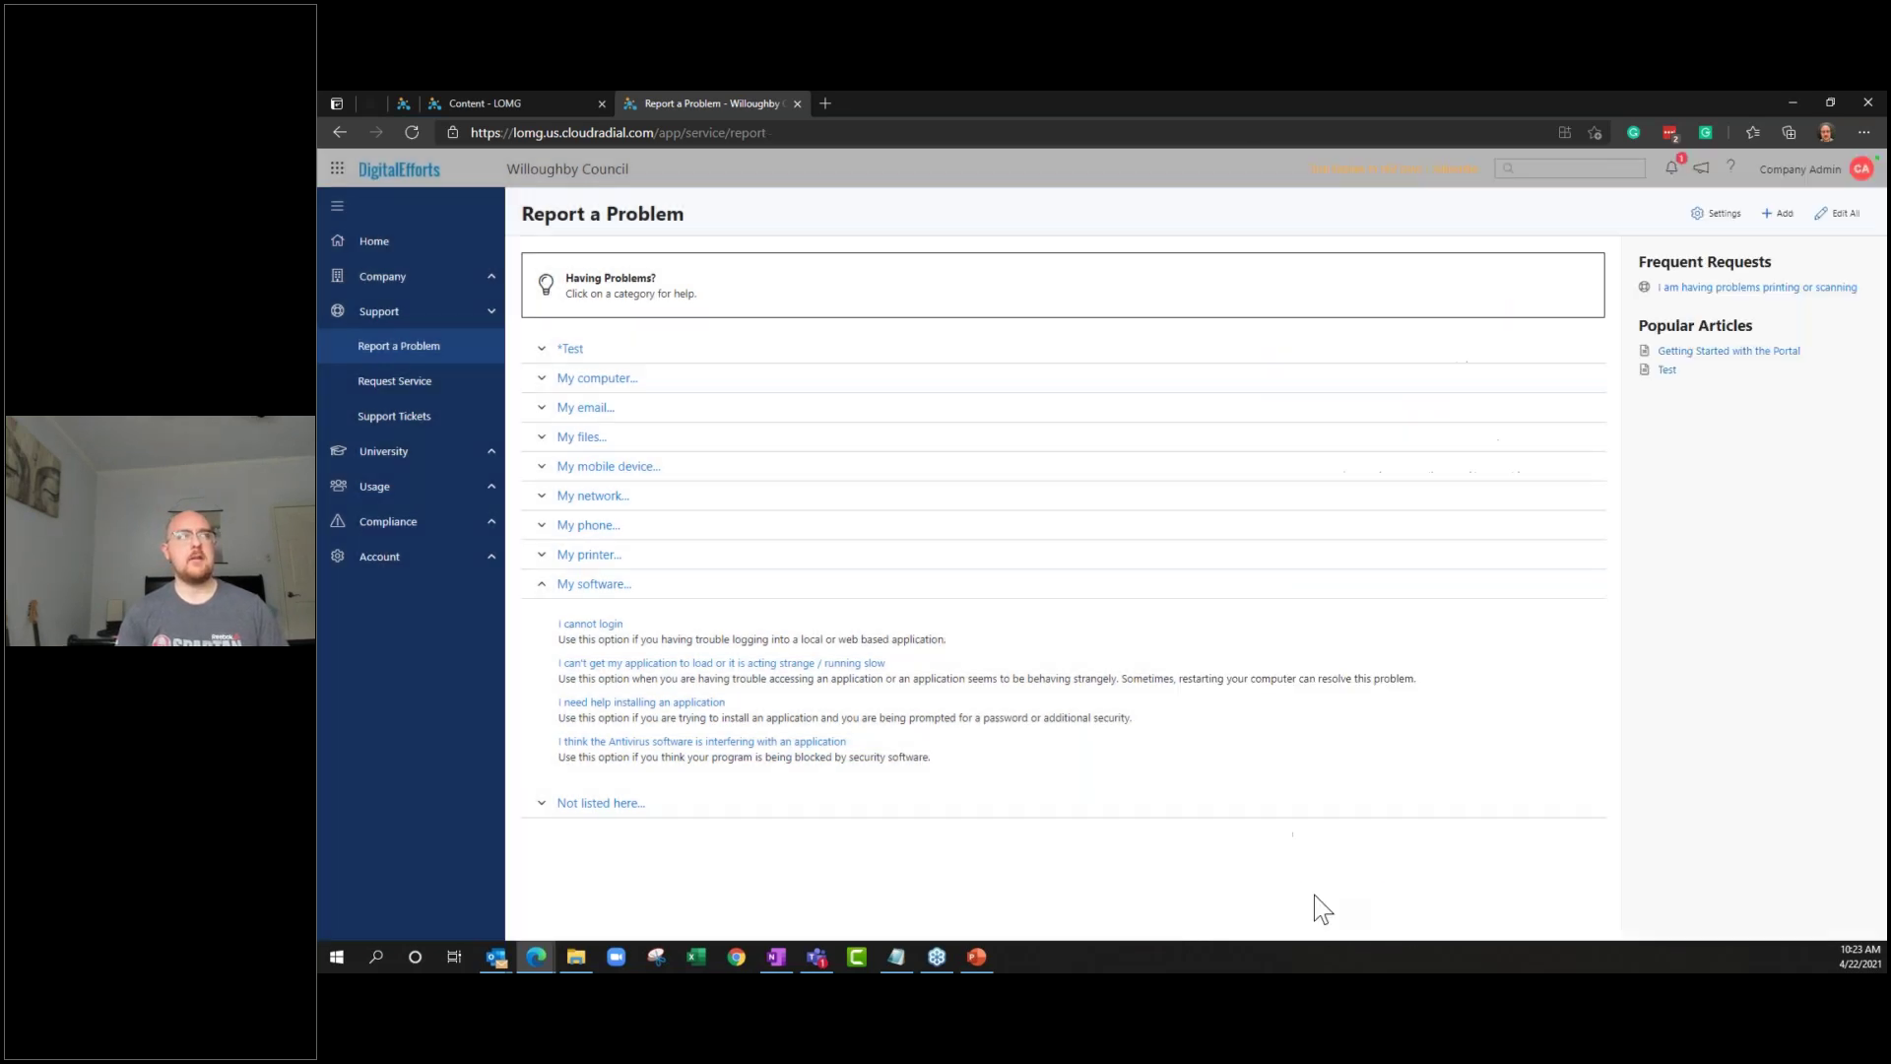
# View the Setup Multiple Desktop Monitors form in the Computer Hardware category of Request Service and cancel it
pyautogui.click(494, 389)
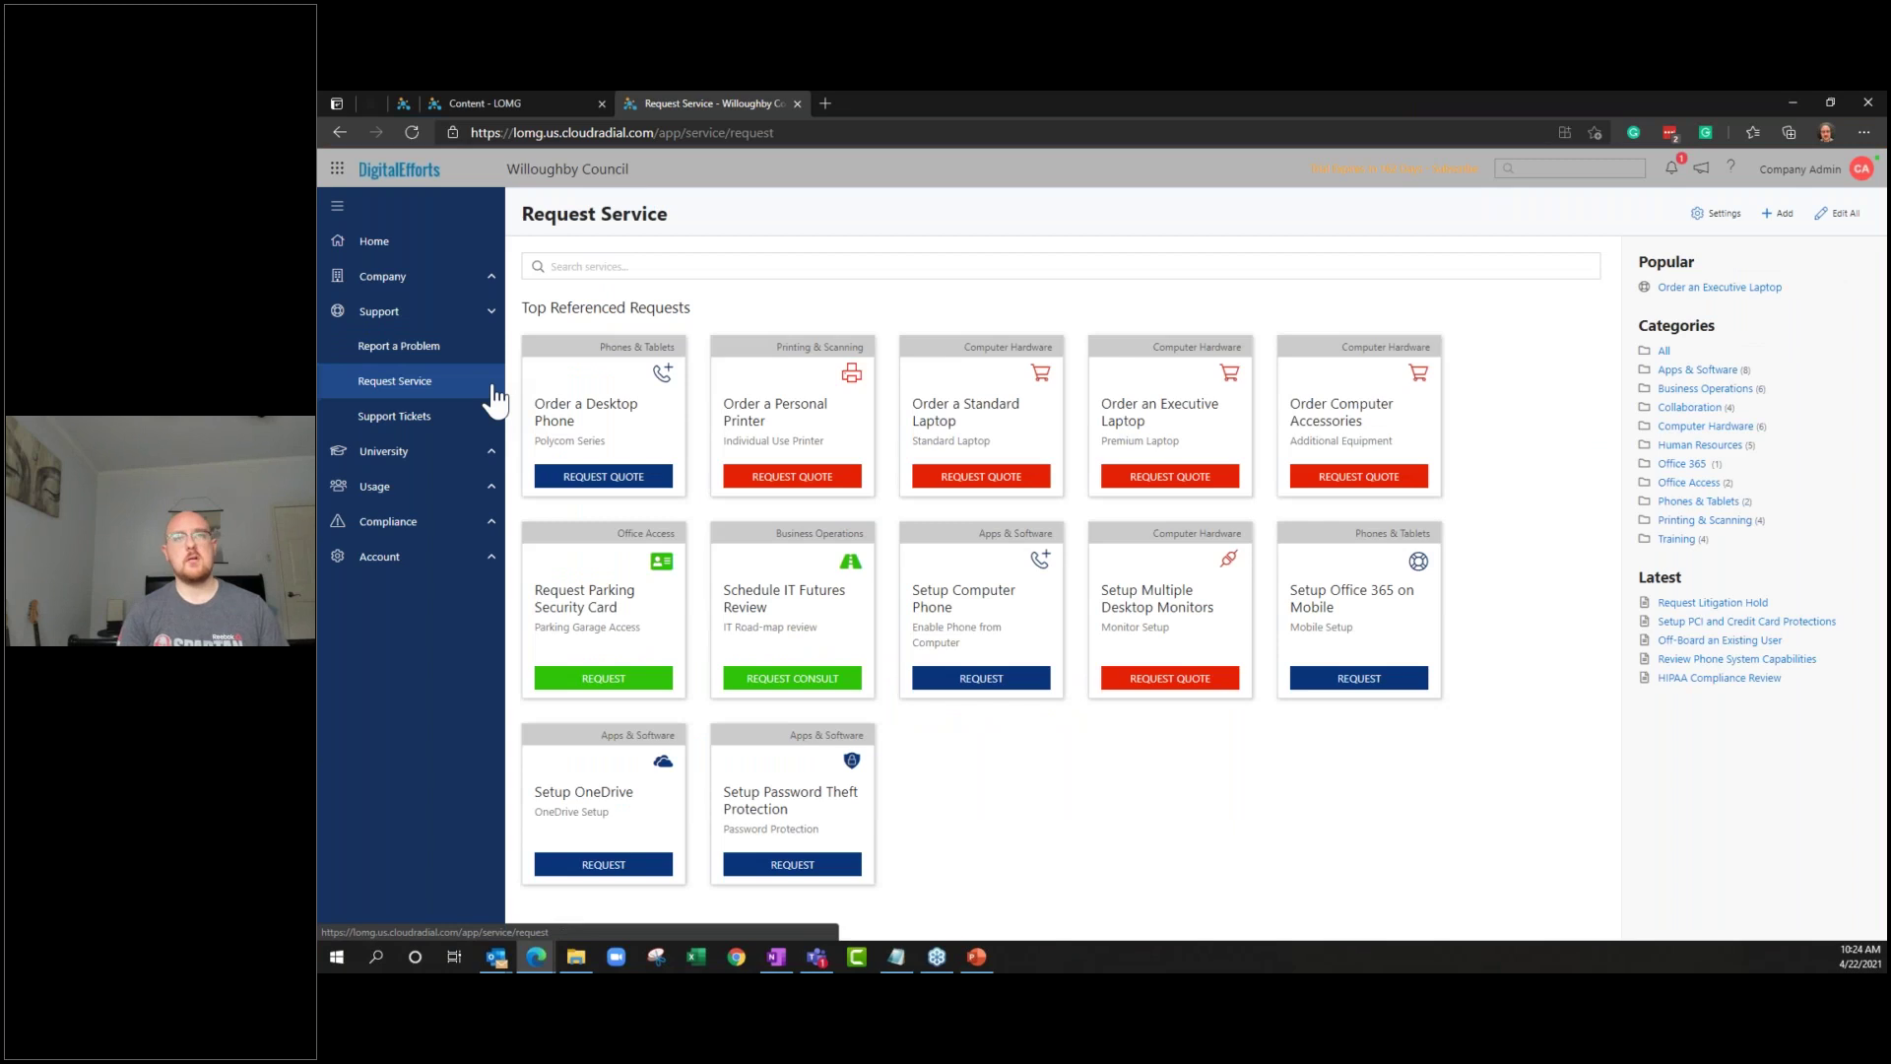
pyautogui.click(1699, 426)
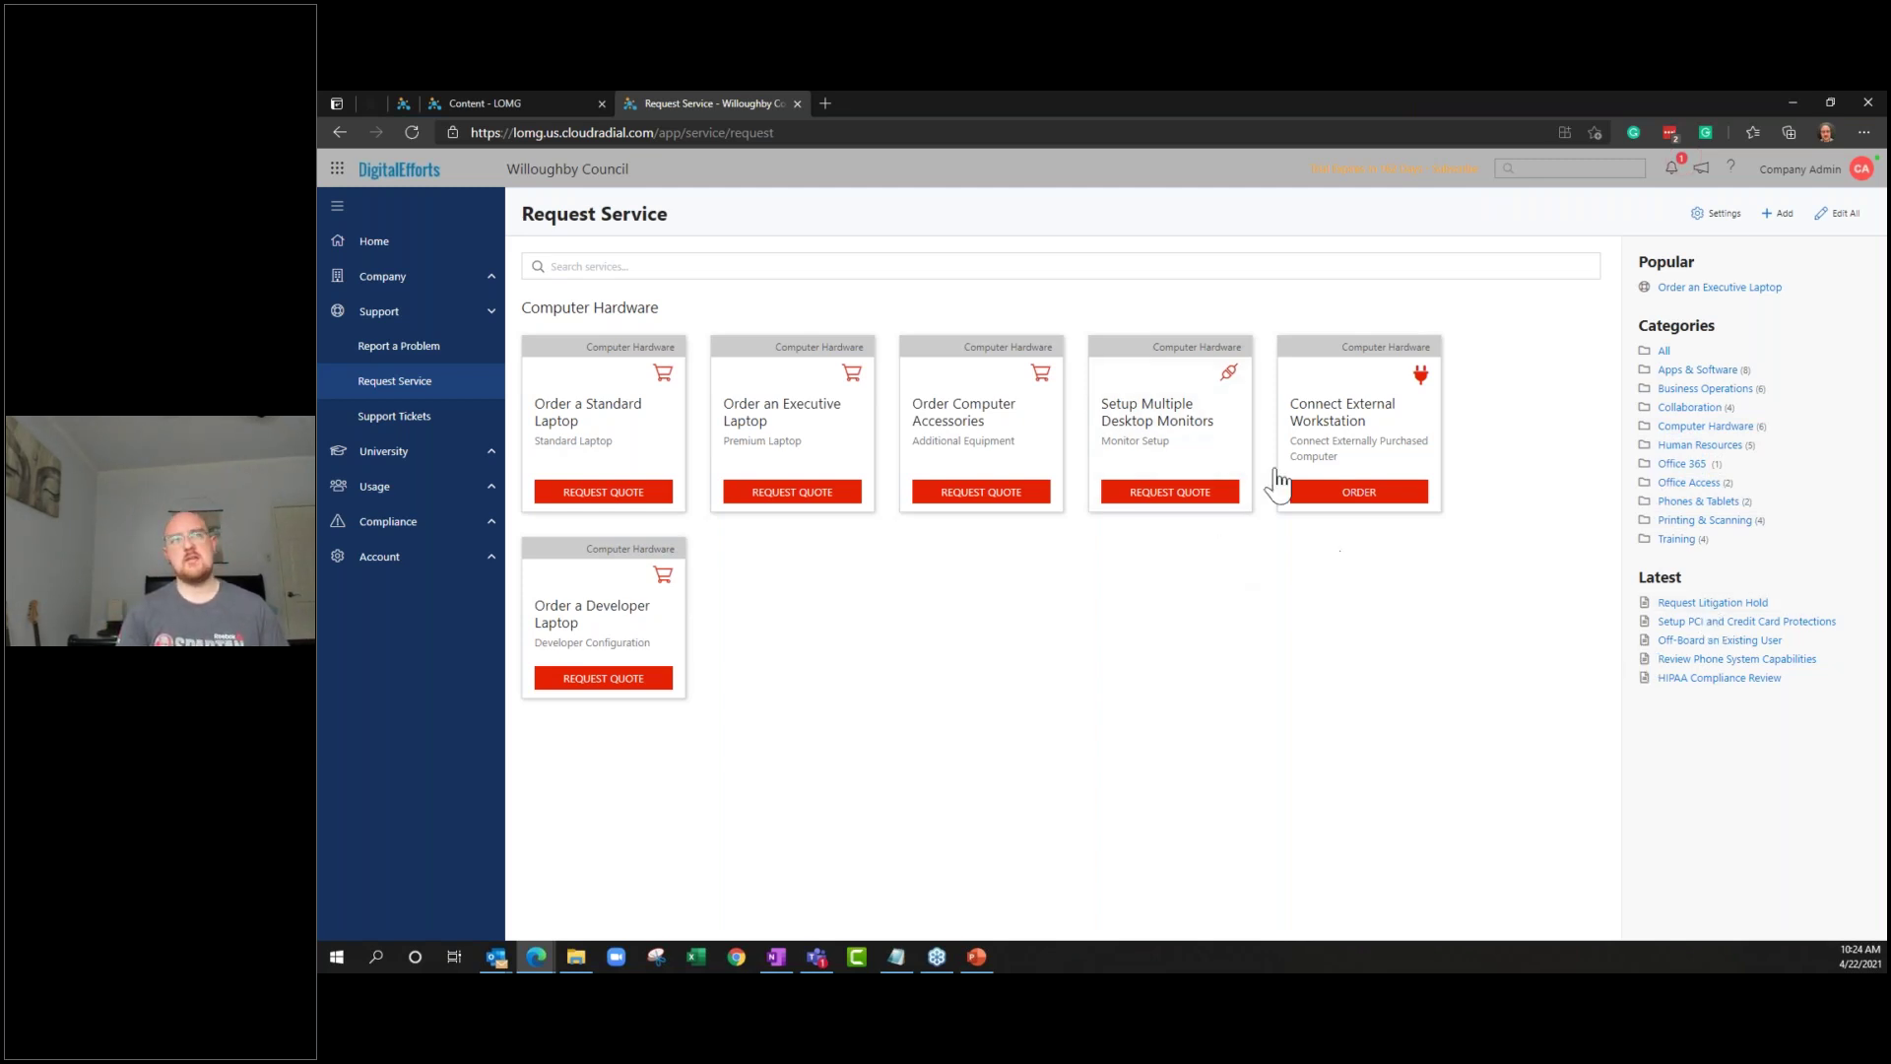
pyautogui.click(1205, 455)
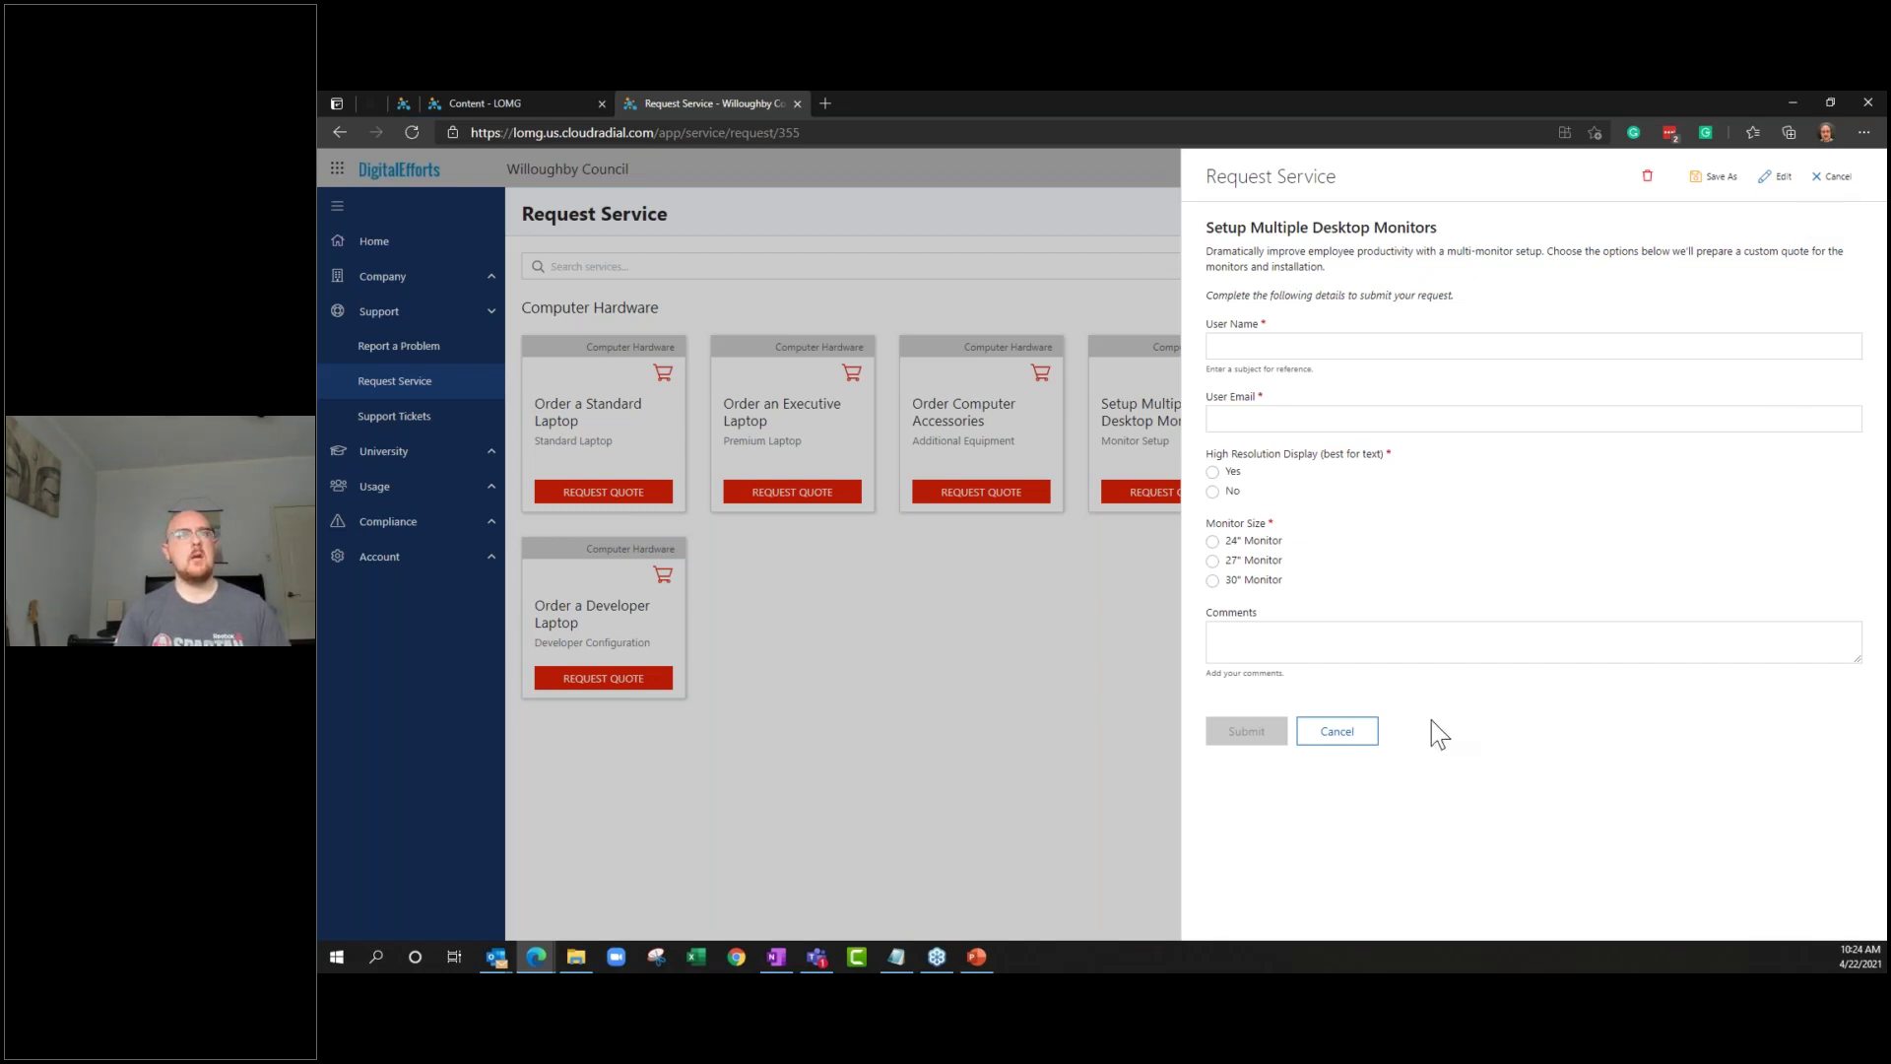
pyautogui.click(1338, 732)
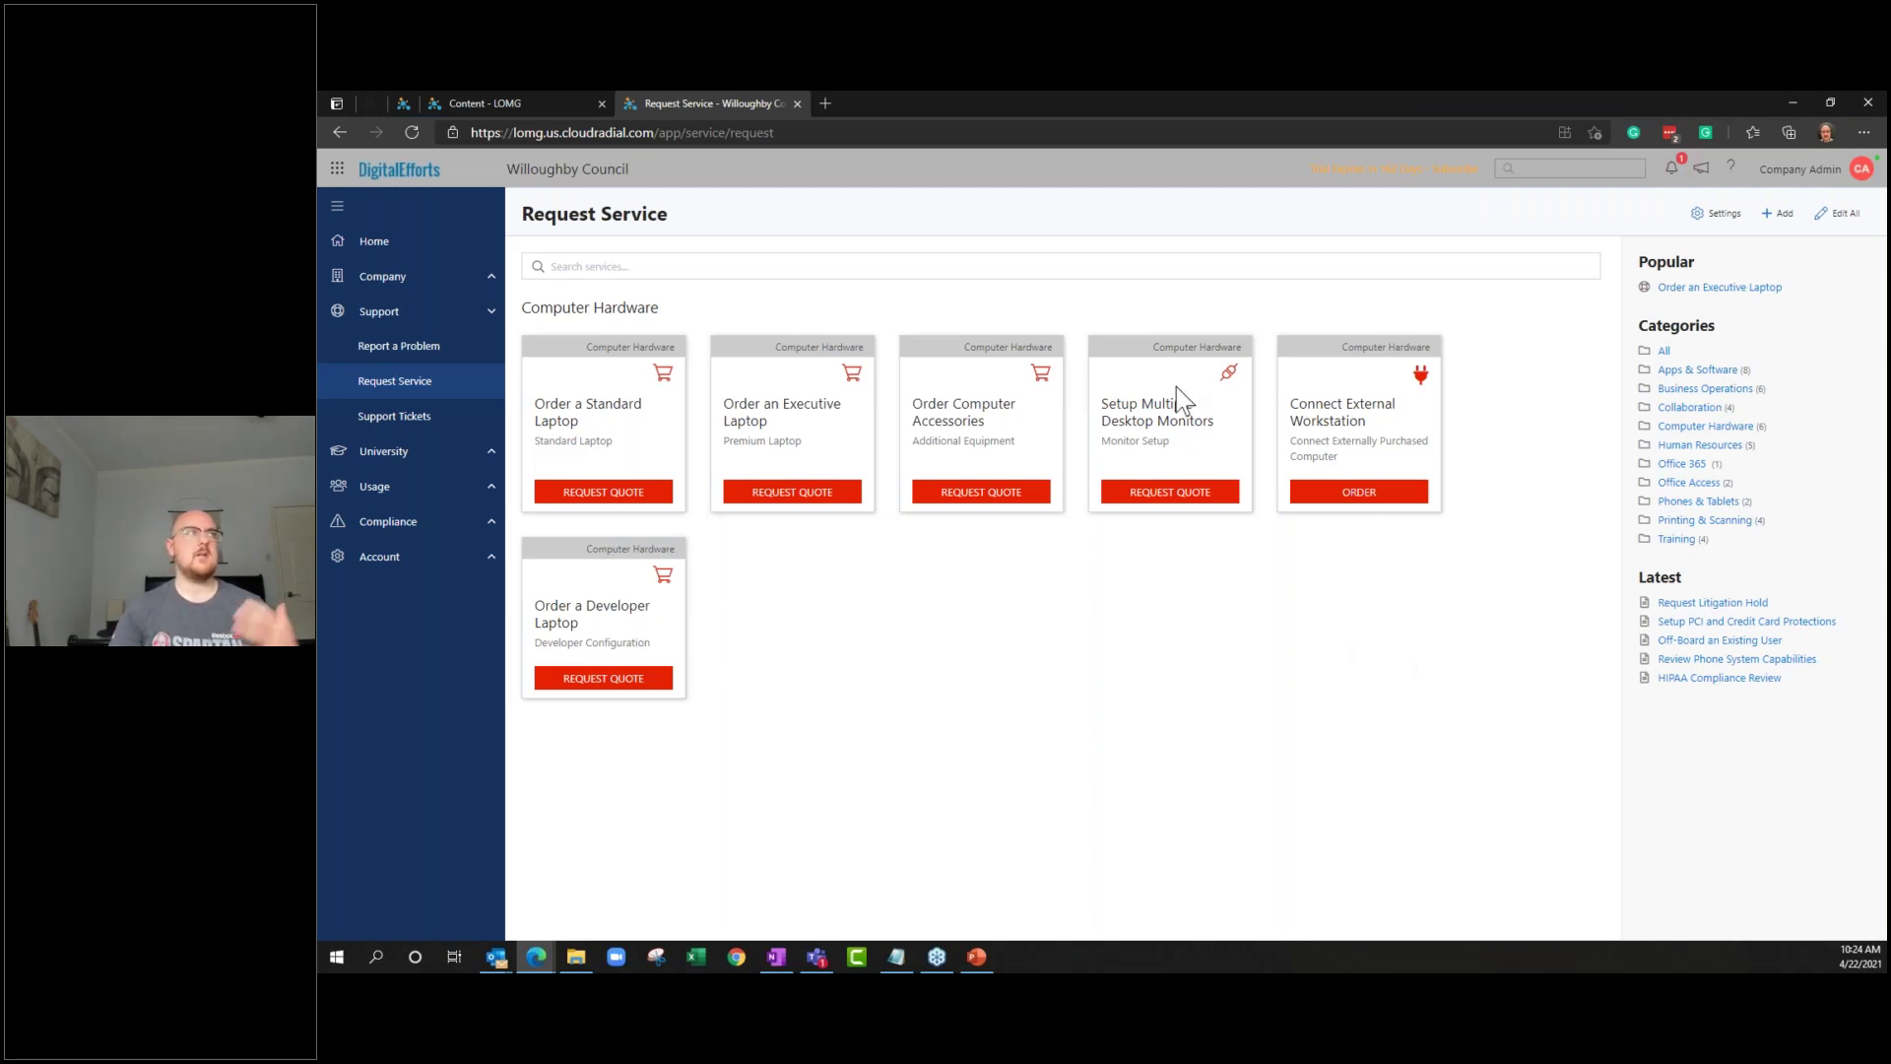
# View the portal's Applications home page and the University's Courses page
pyautogui.click(421, 279)
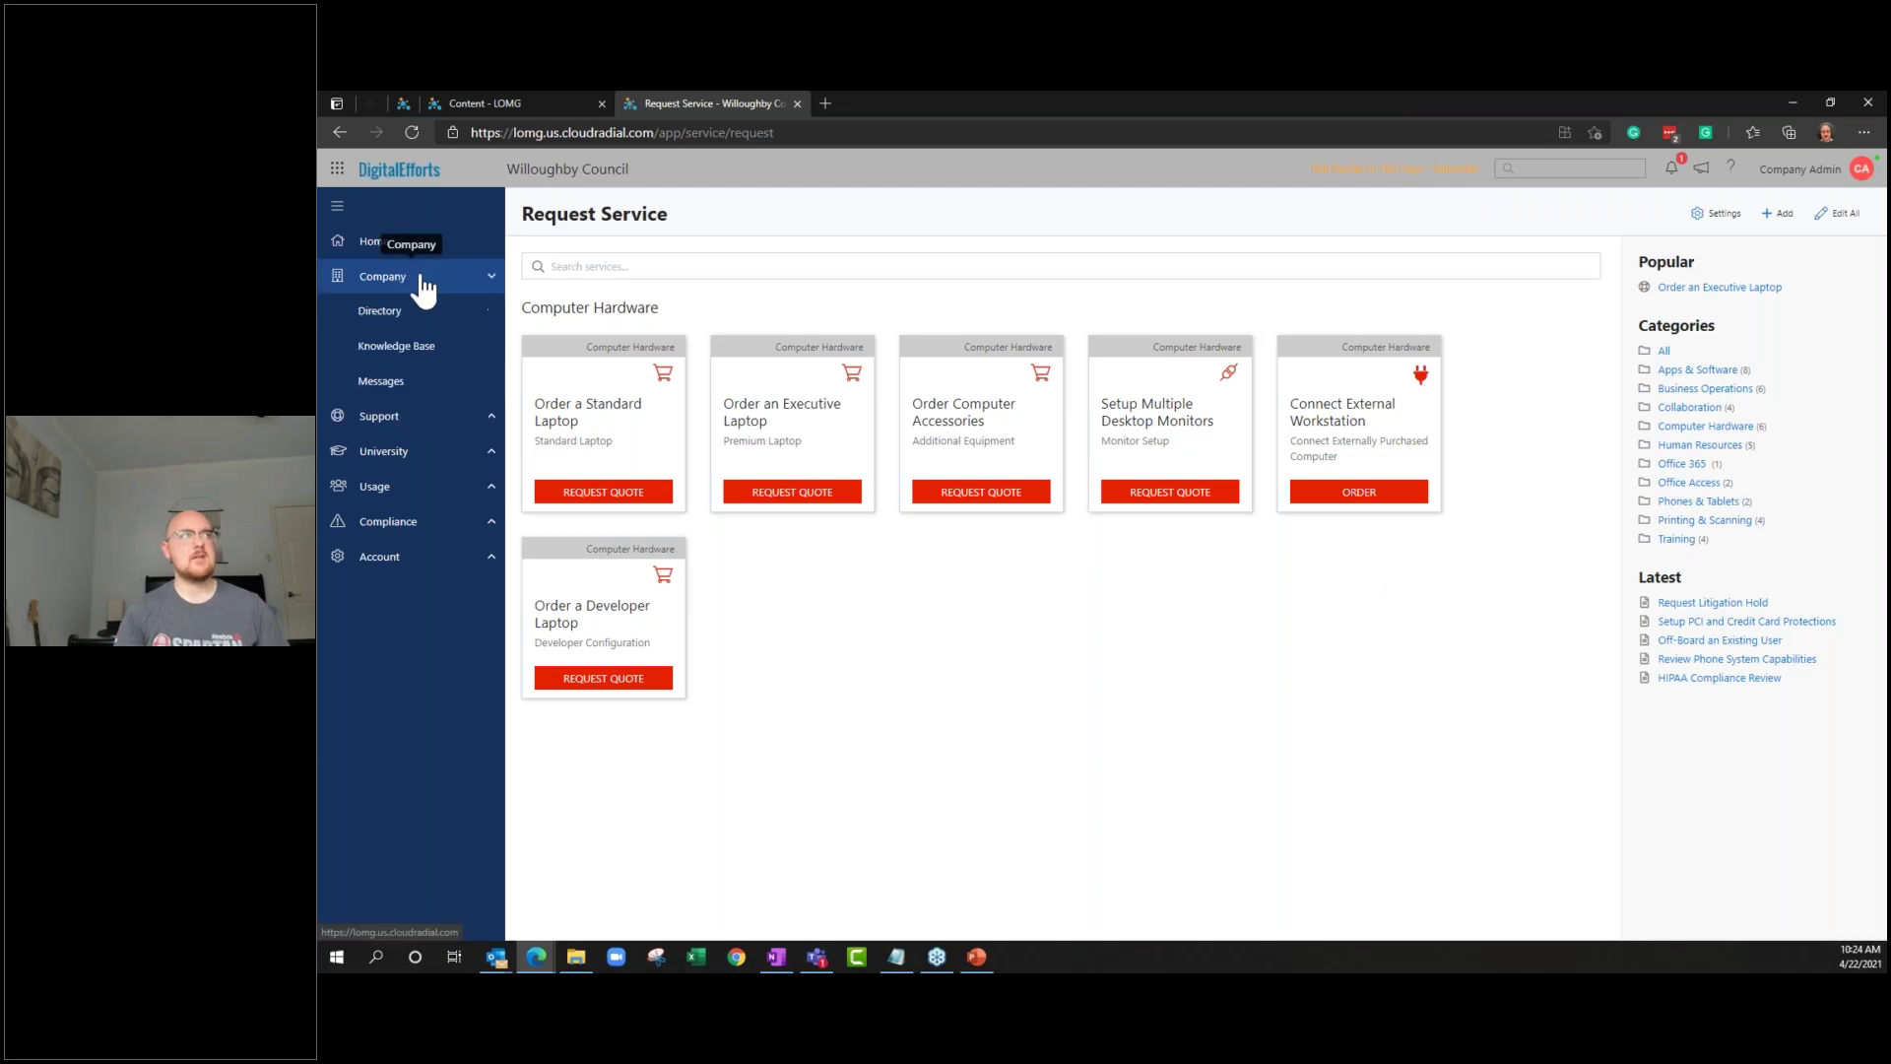
pyautogui.click(476, 246)
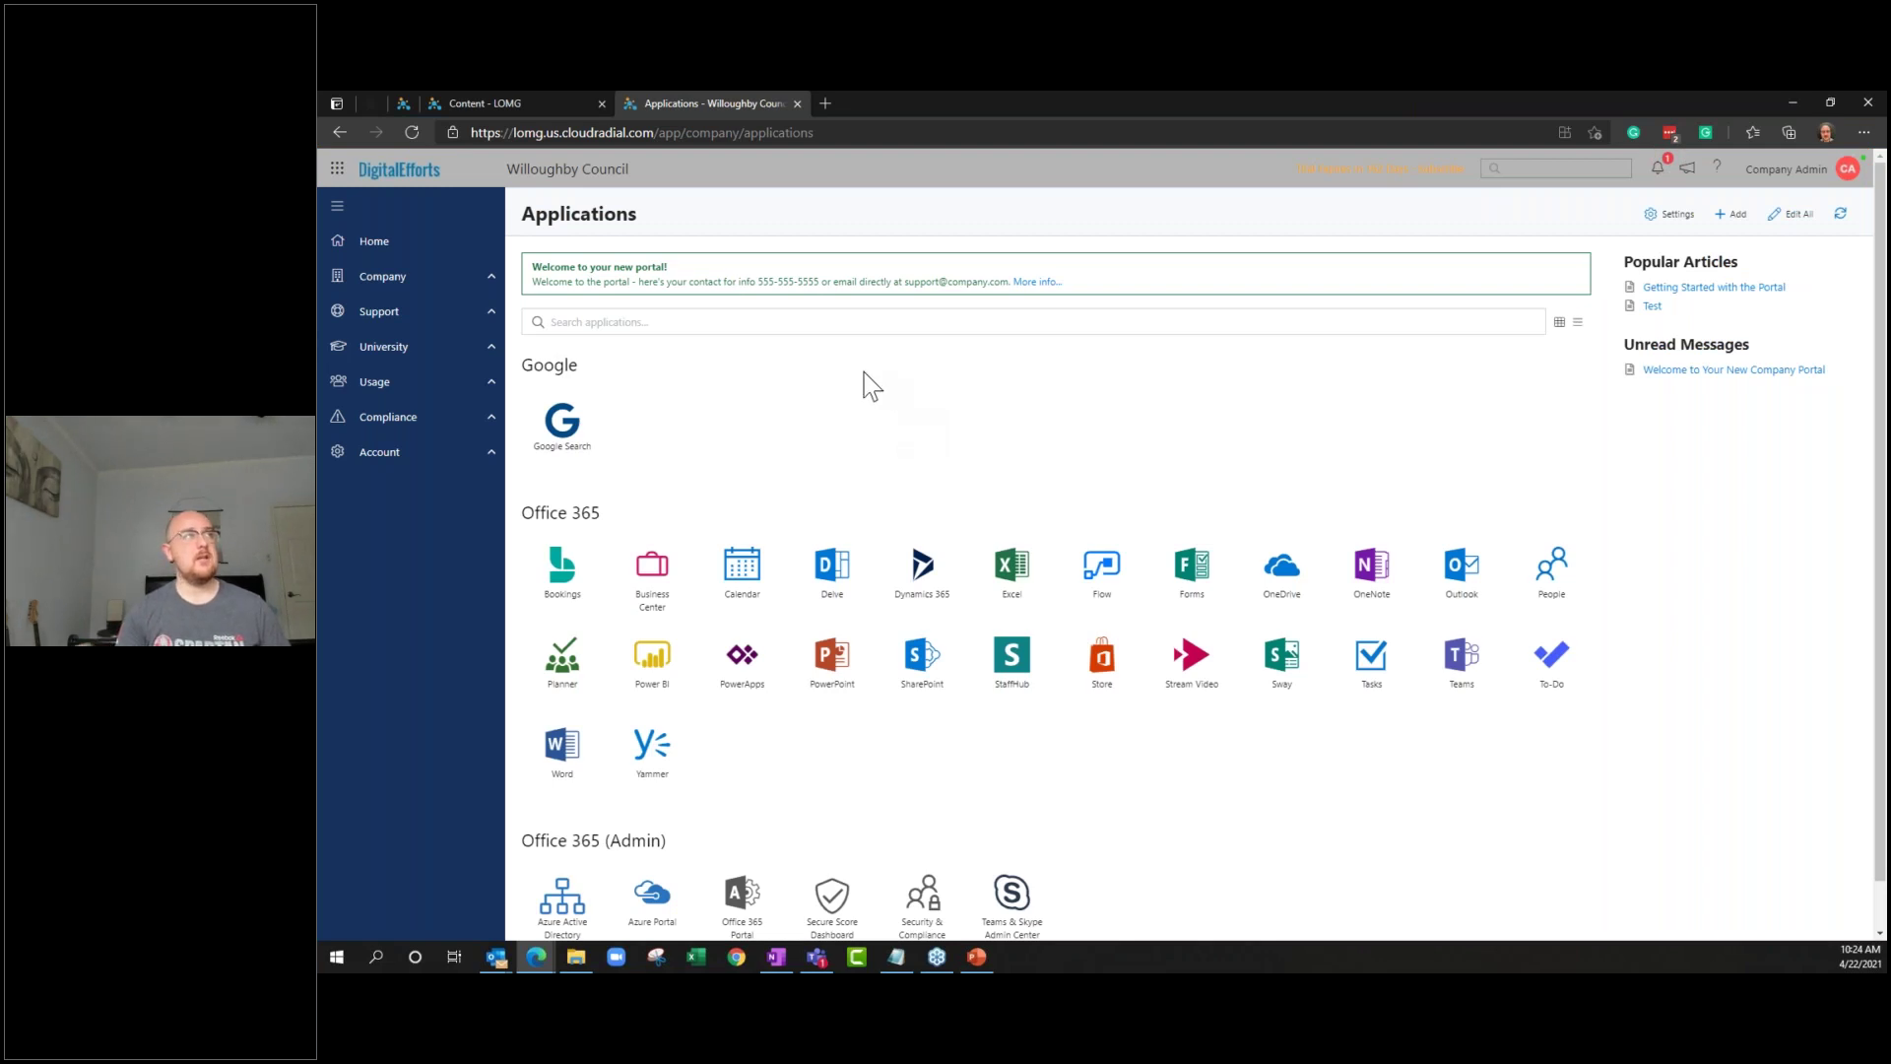
pyautogui.click(491, 348)
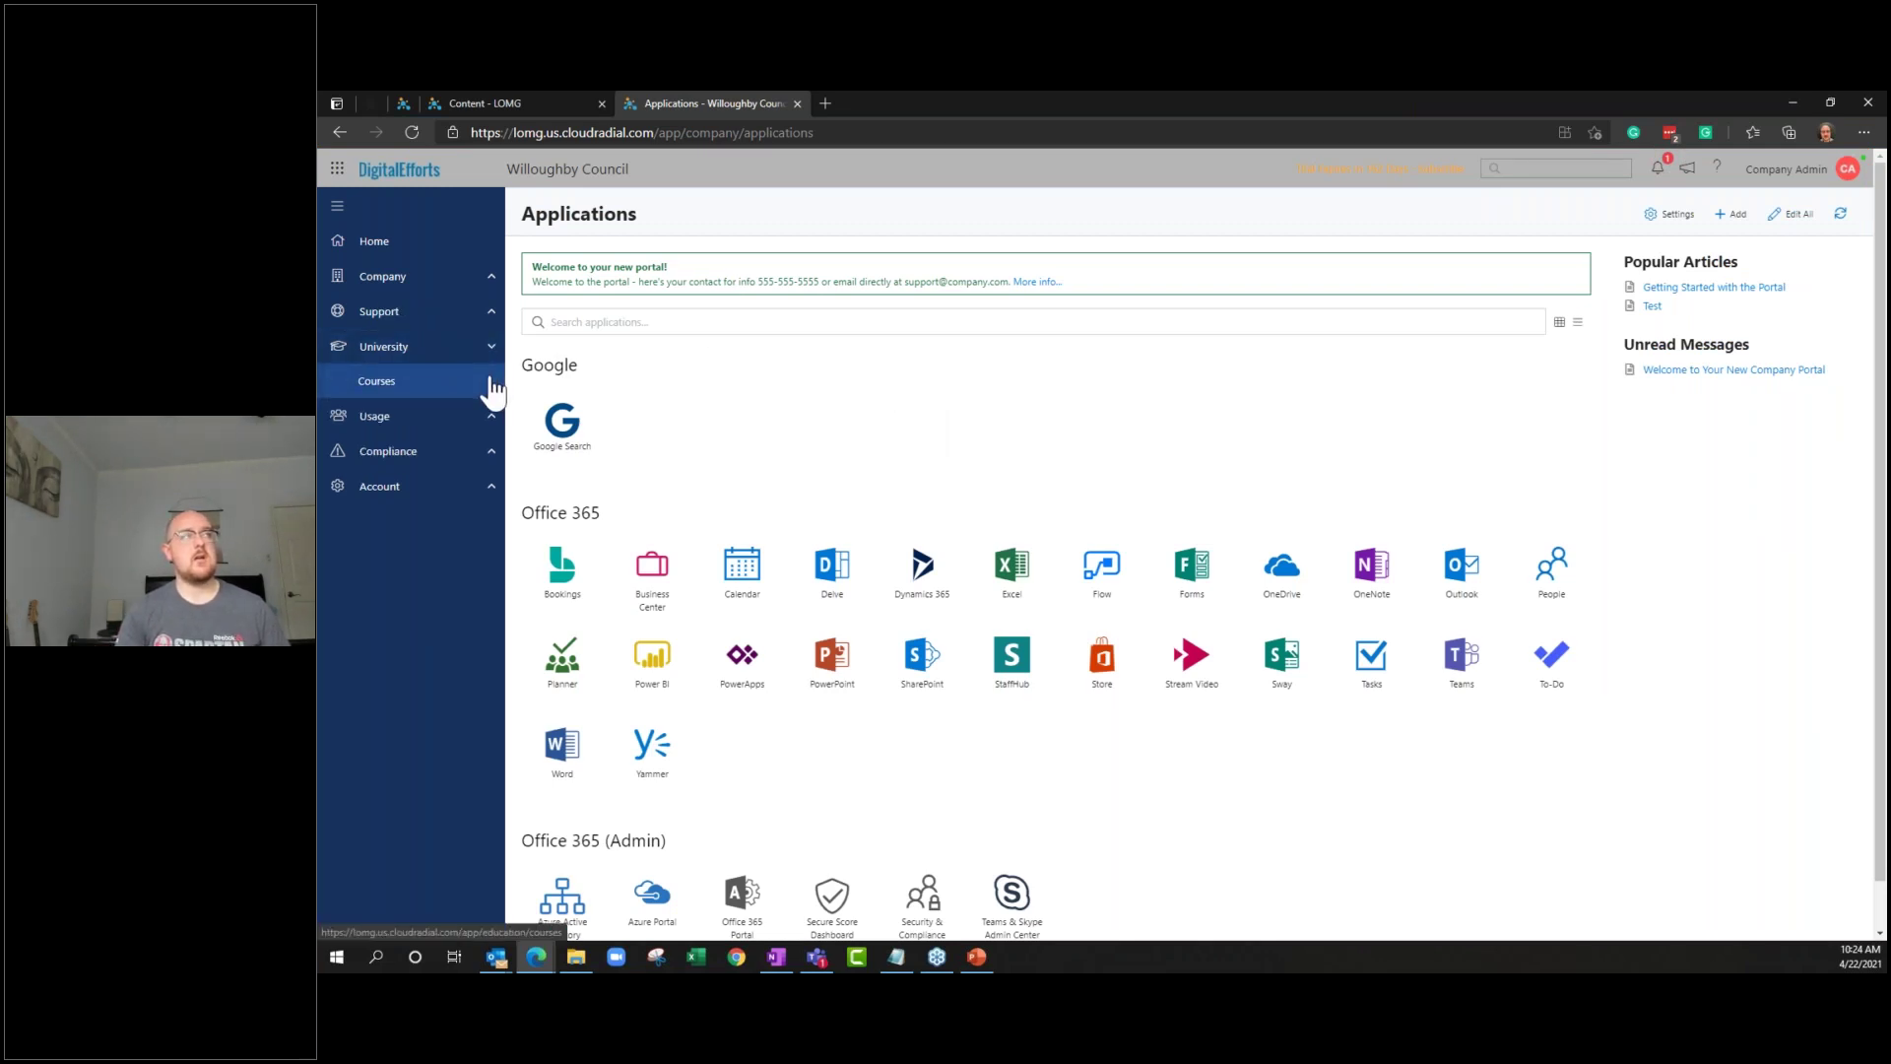
pyautogui.click(492, 388)
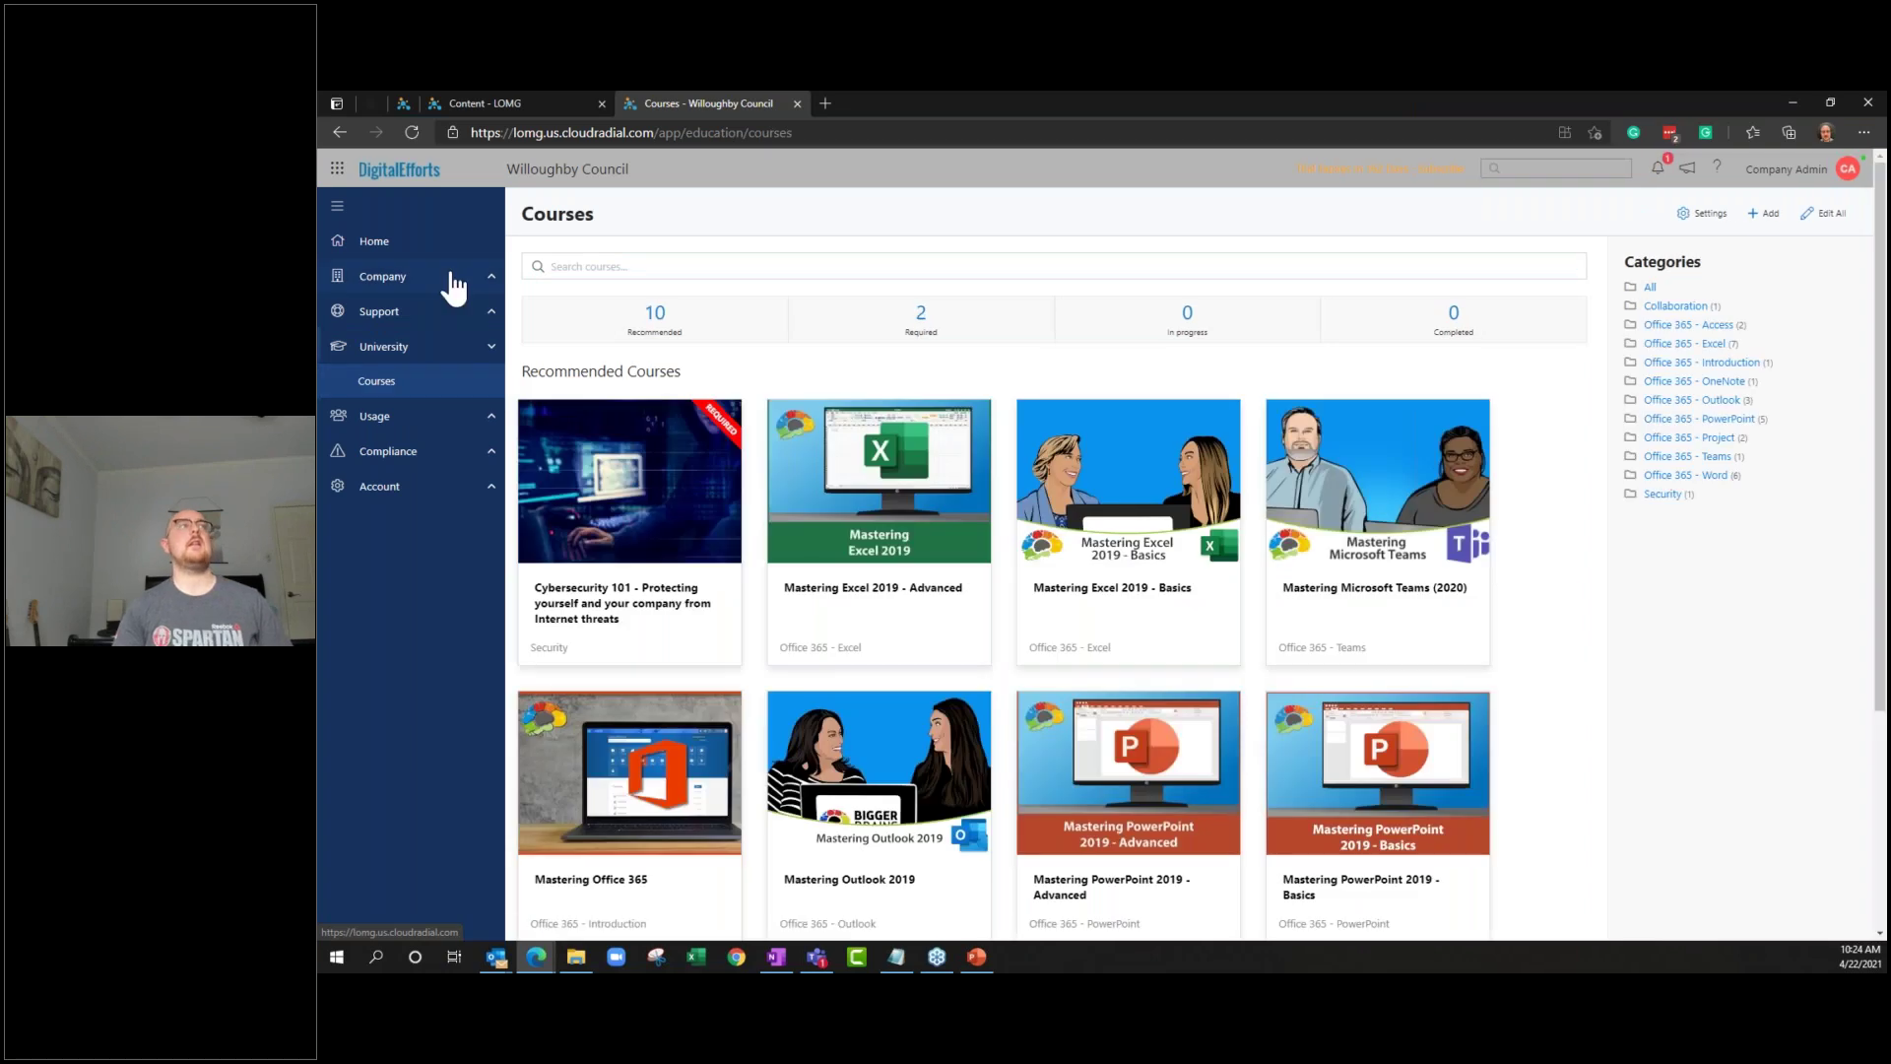
# Read the "Getting Started with the Portal" article in the company's Knowledge Base and close it
pyautogui.click(466, 279)
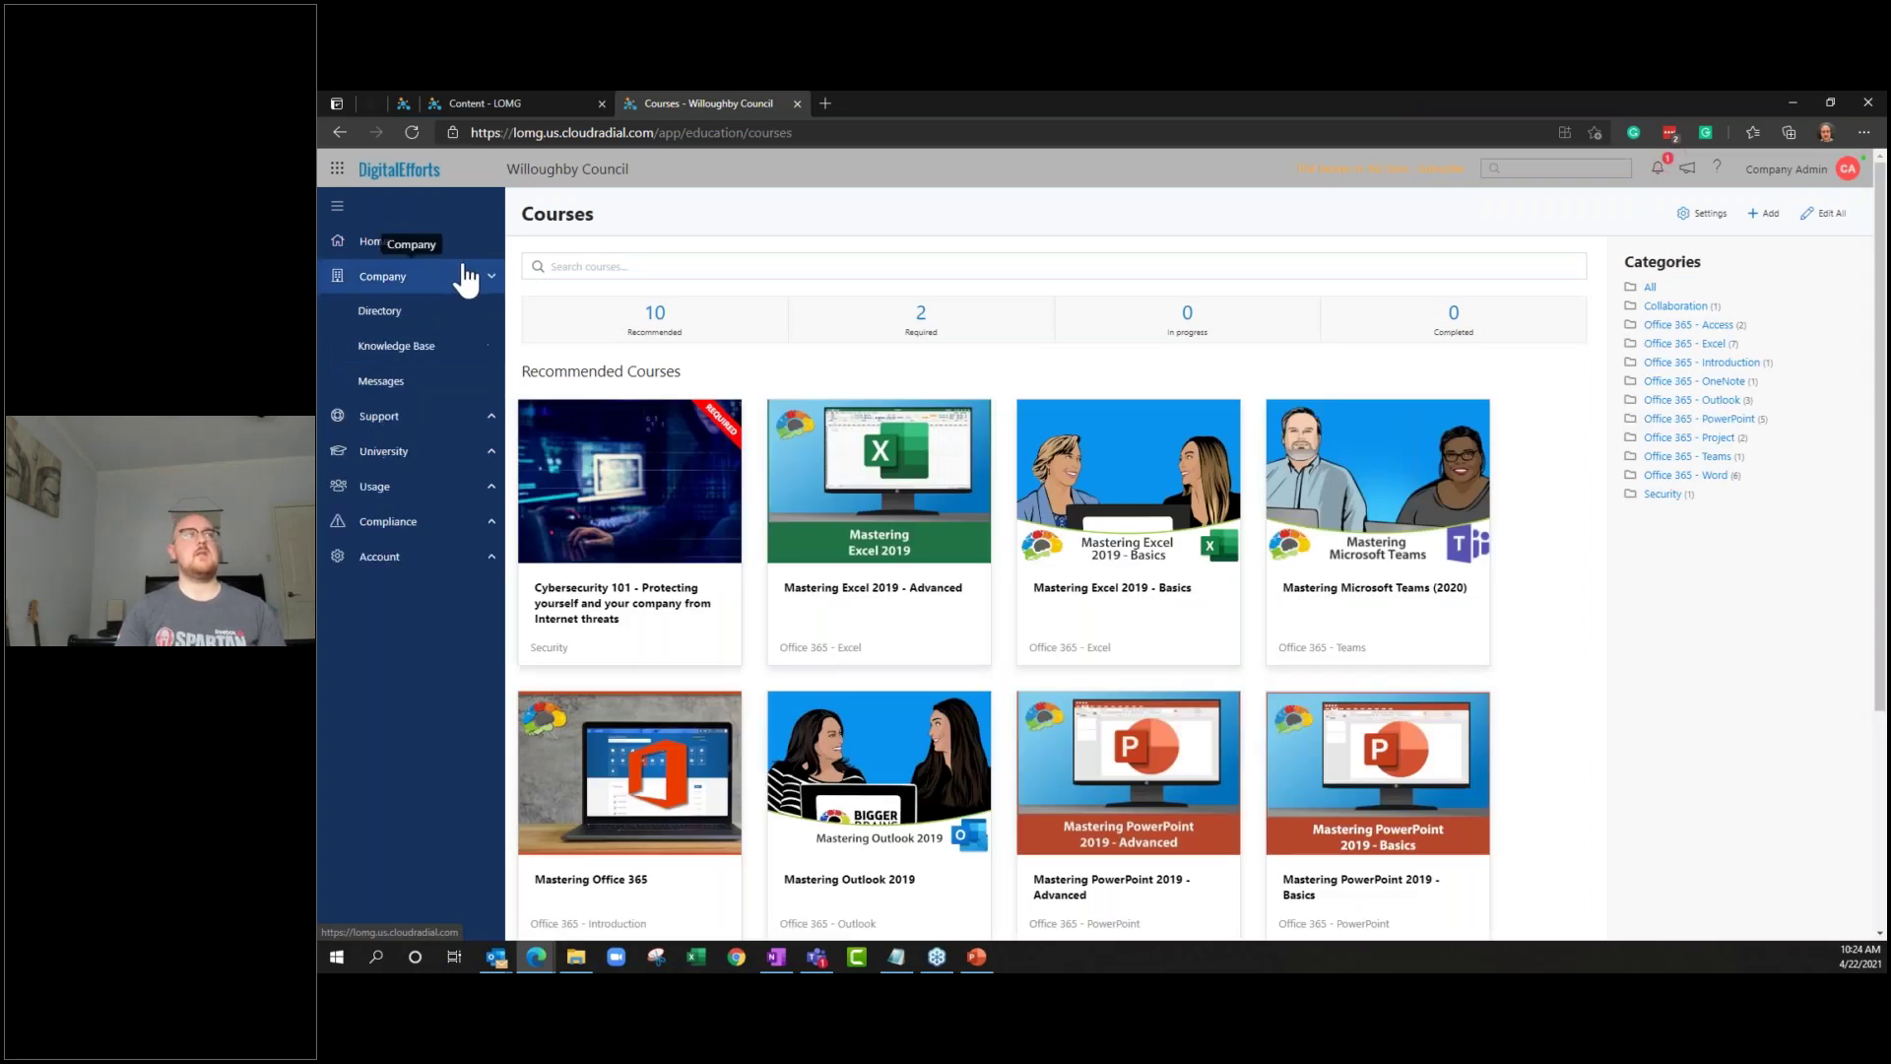
pyautogui.click(489, 366)
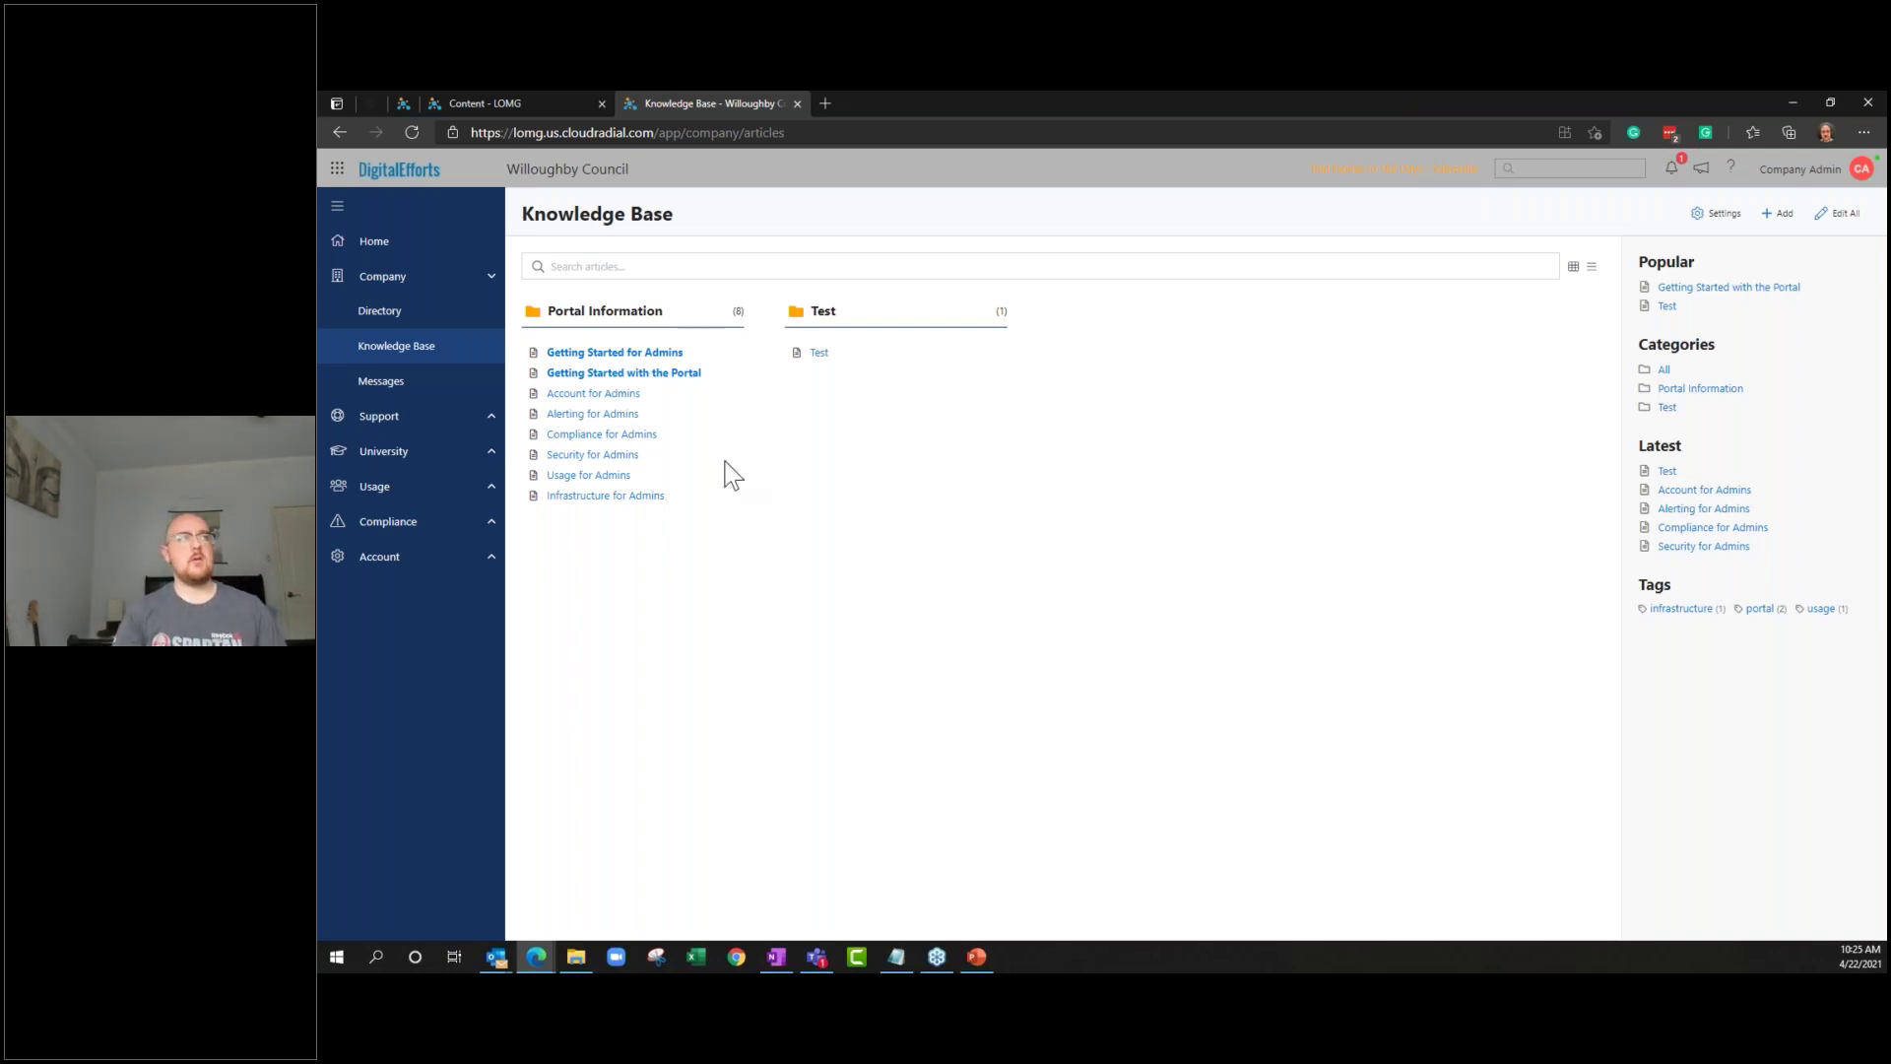
pyautogui.click(659, 375)
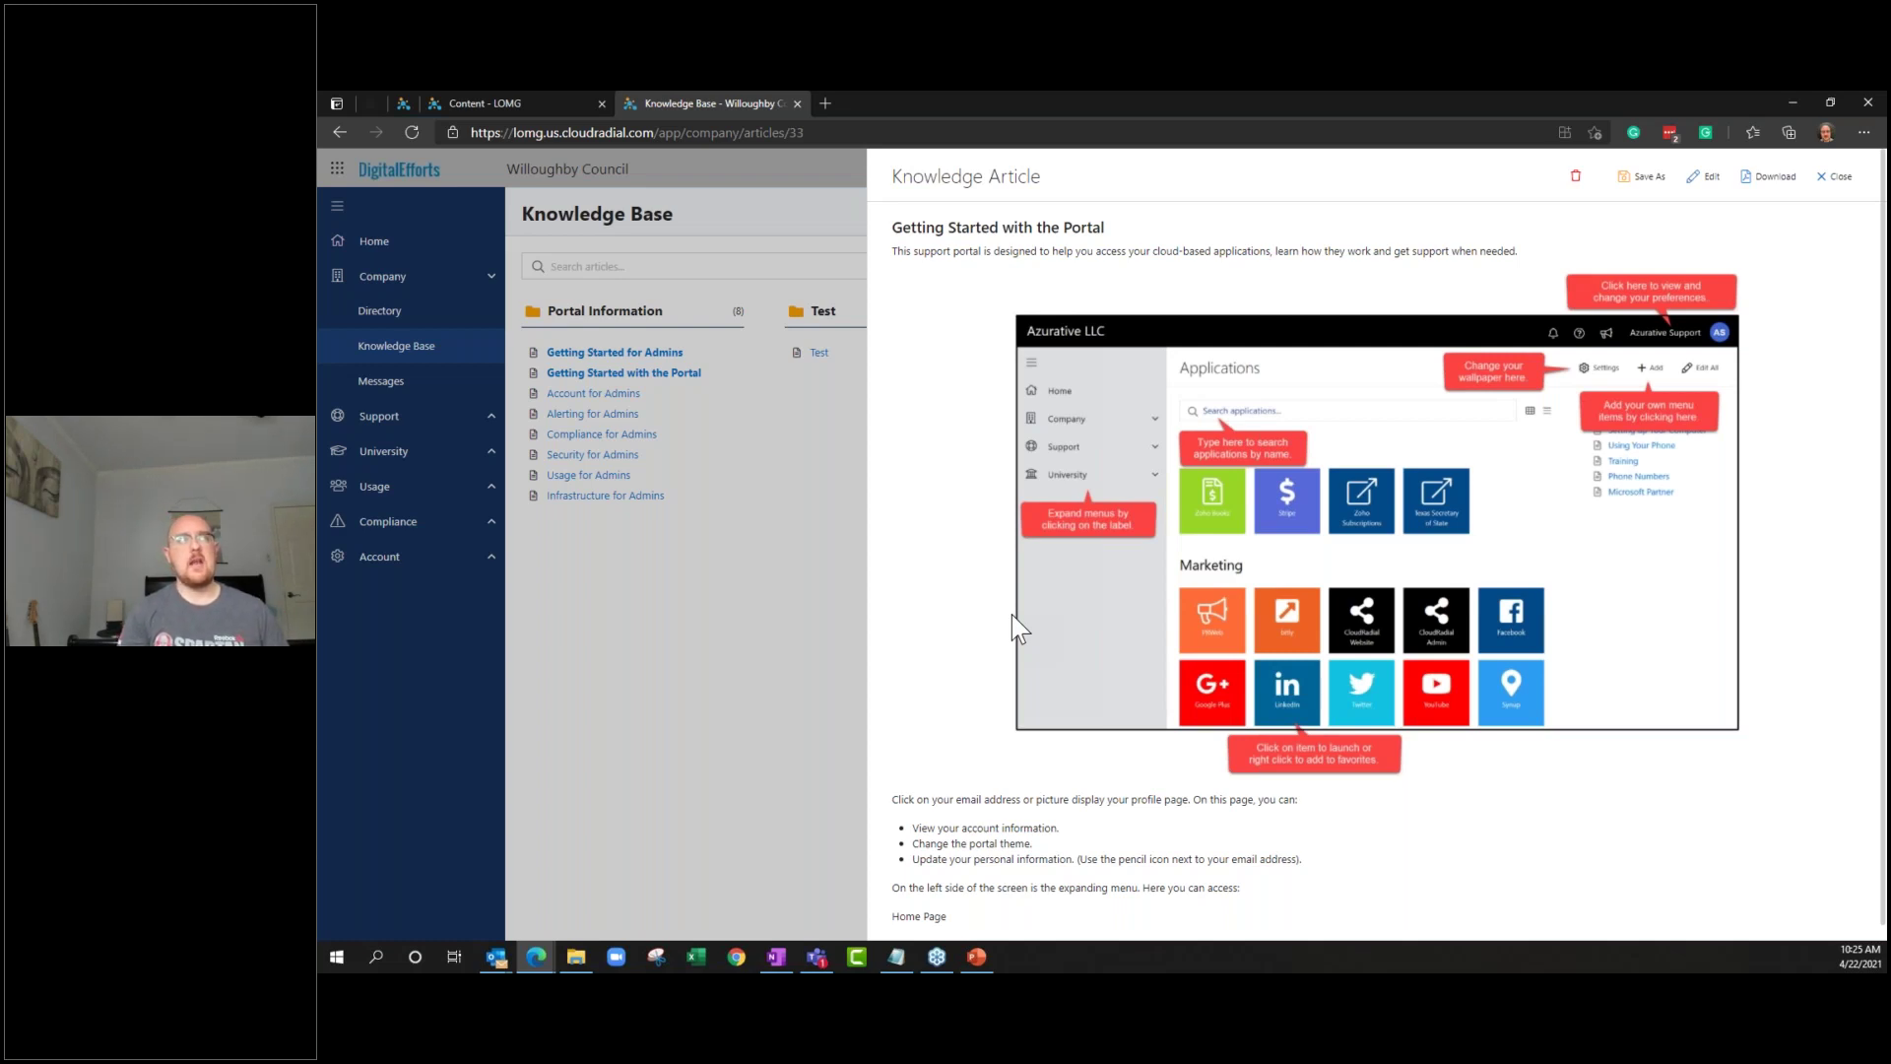
pyautogui.click(1832, 177)
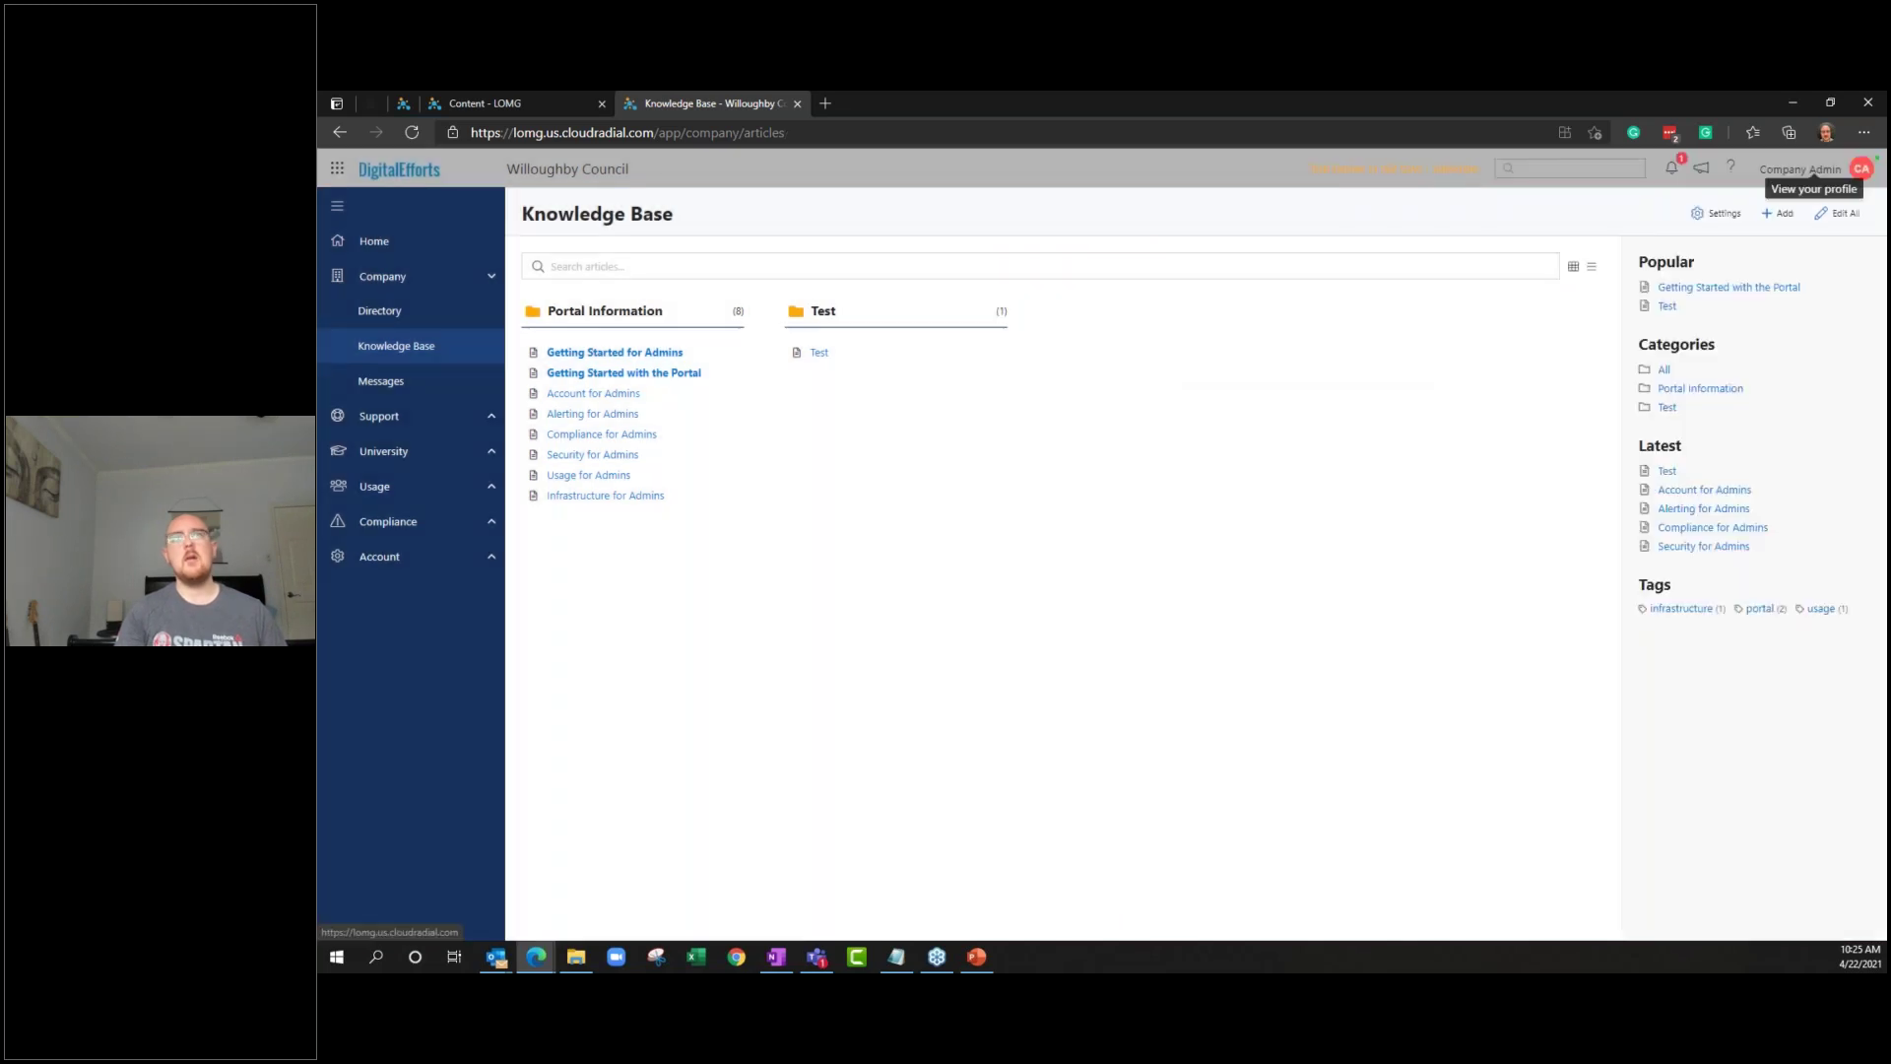
# Review the form for a new knowledge base article, comparing the From Editor and From Web Page URL sources, and cancel it
pyautogui.click(1779, 214)
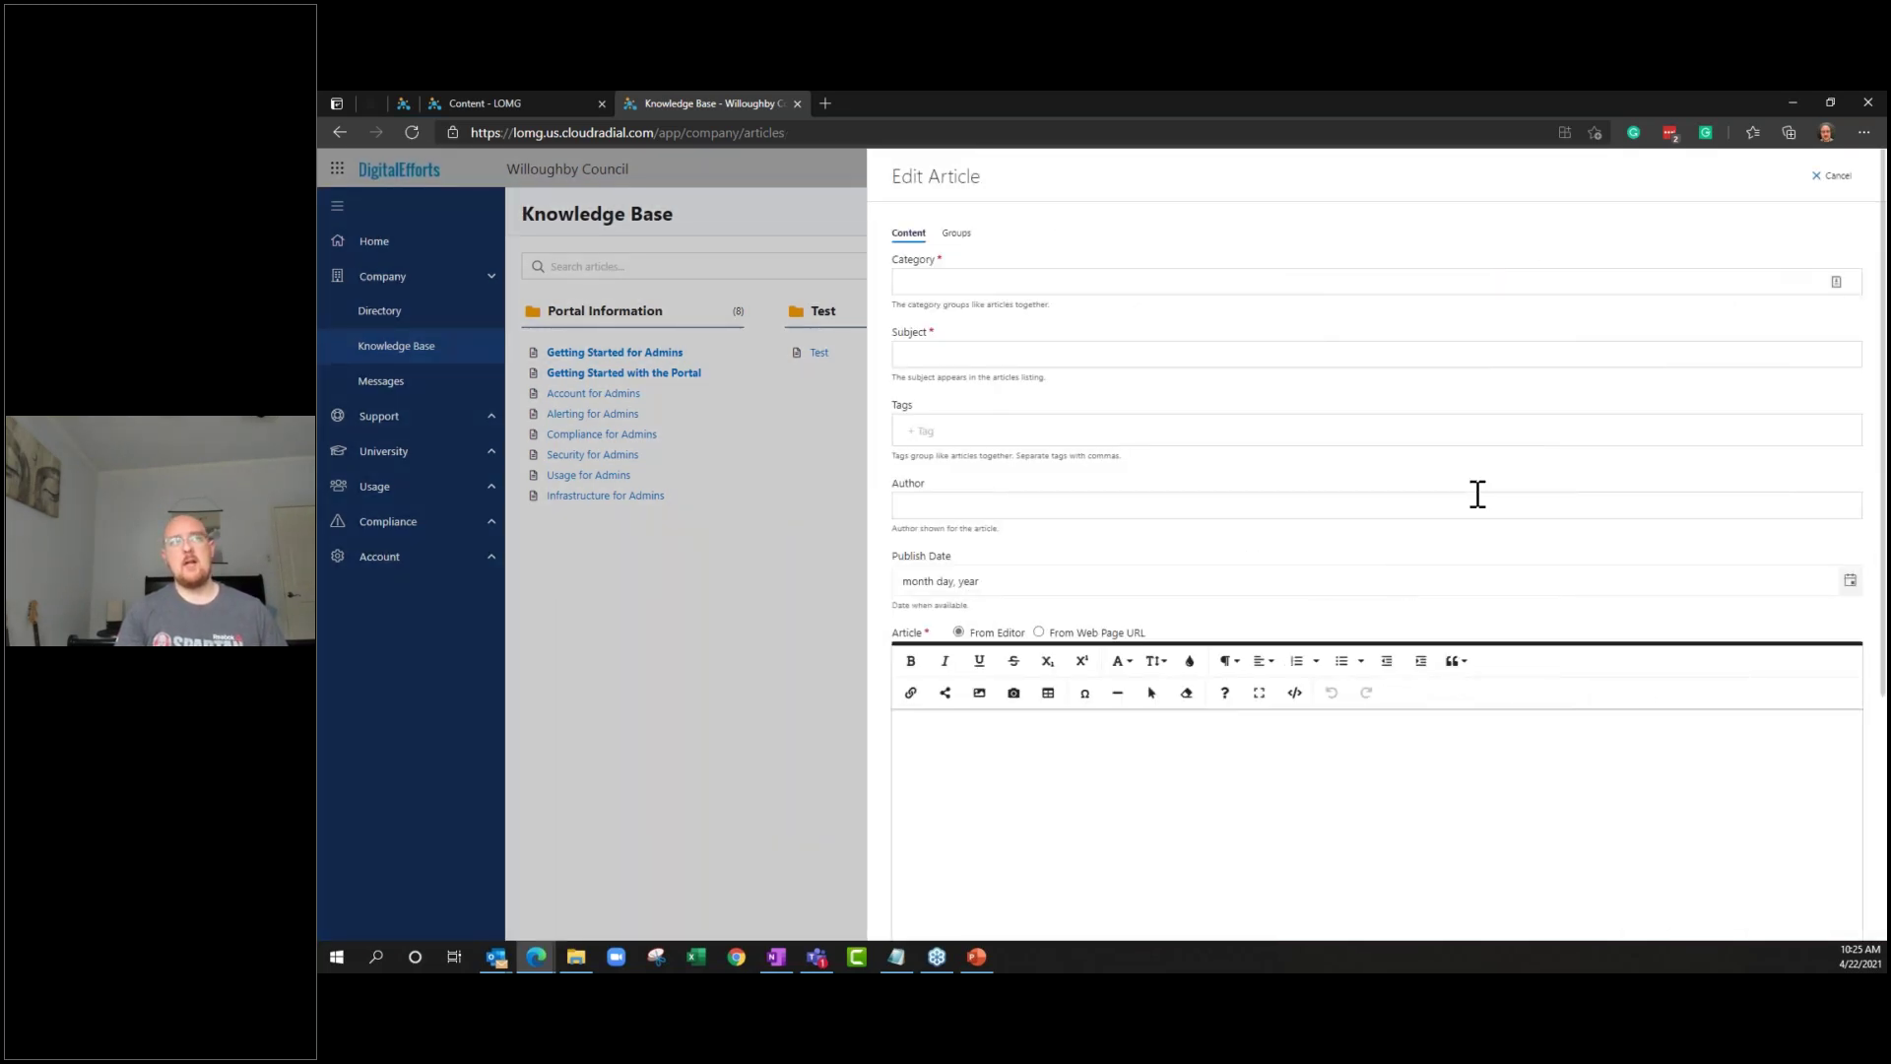
pyautogui.scroll(-2, 1466, 501)
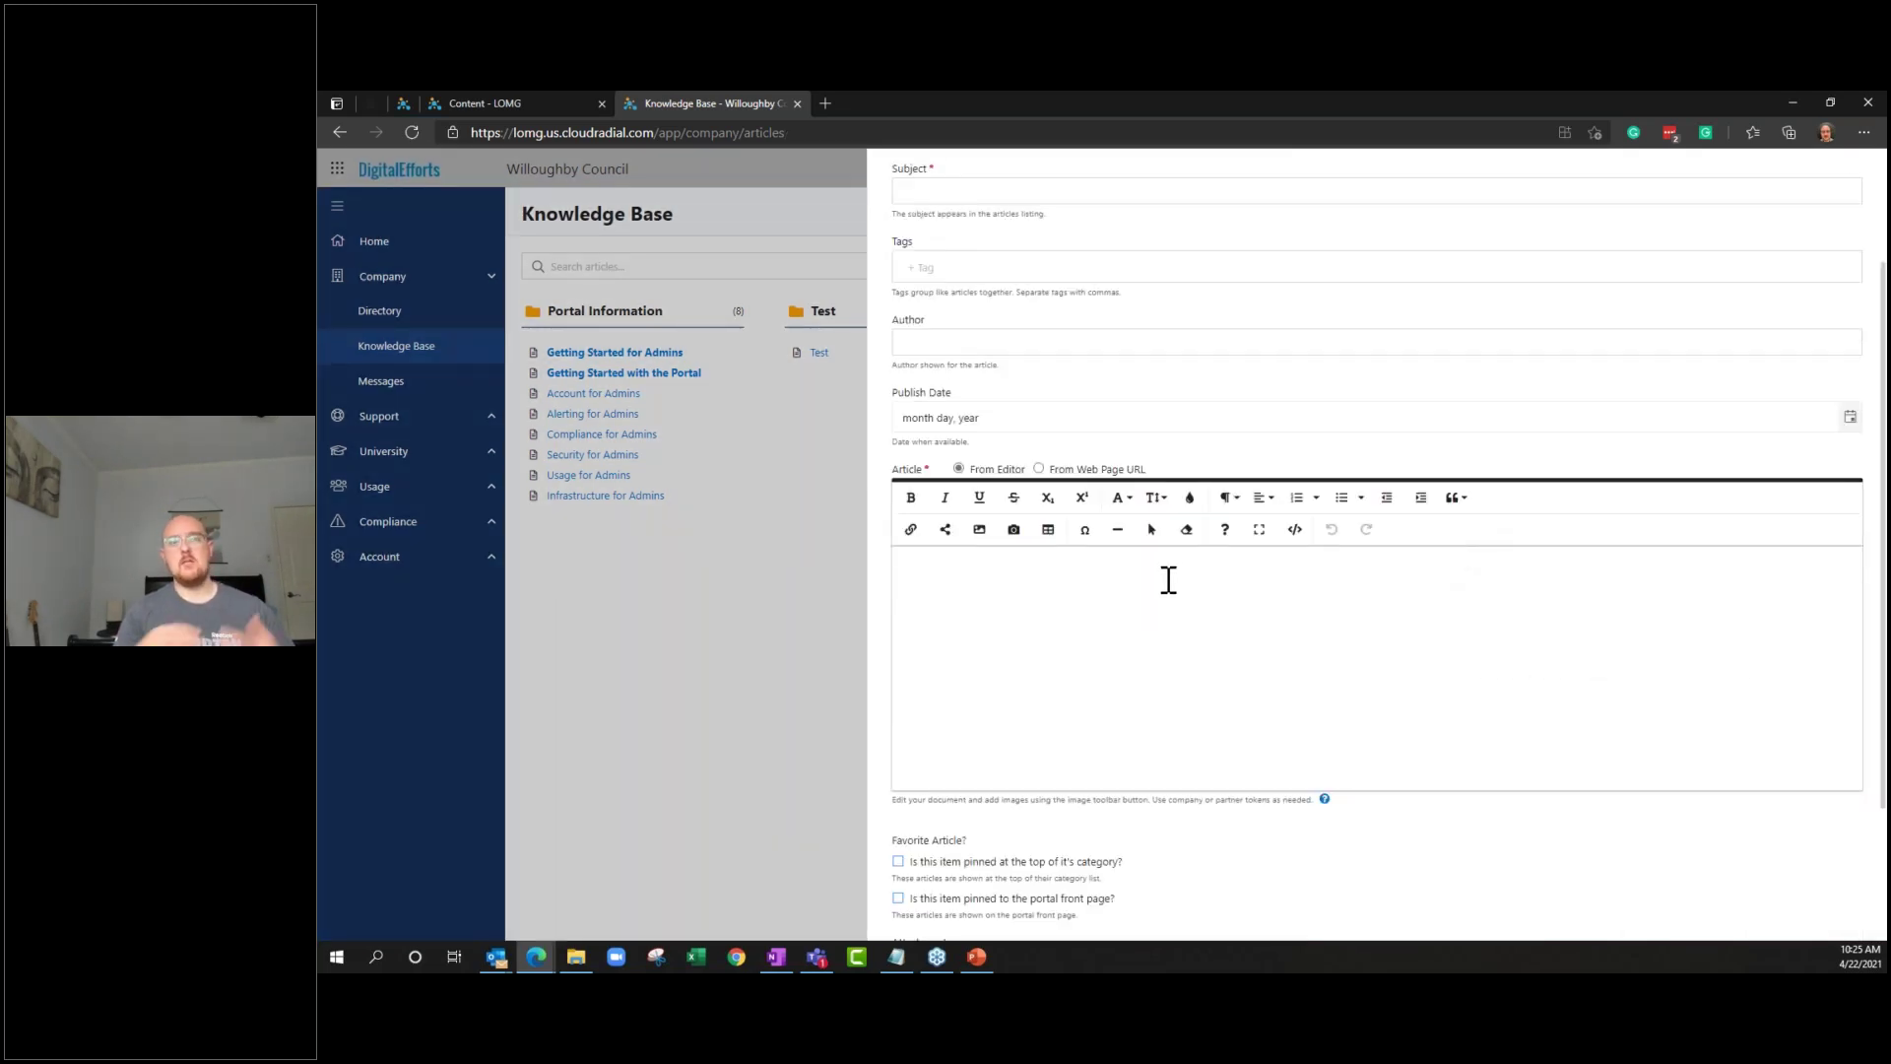
pyautogui.click(1087, 471)
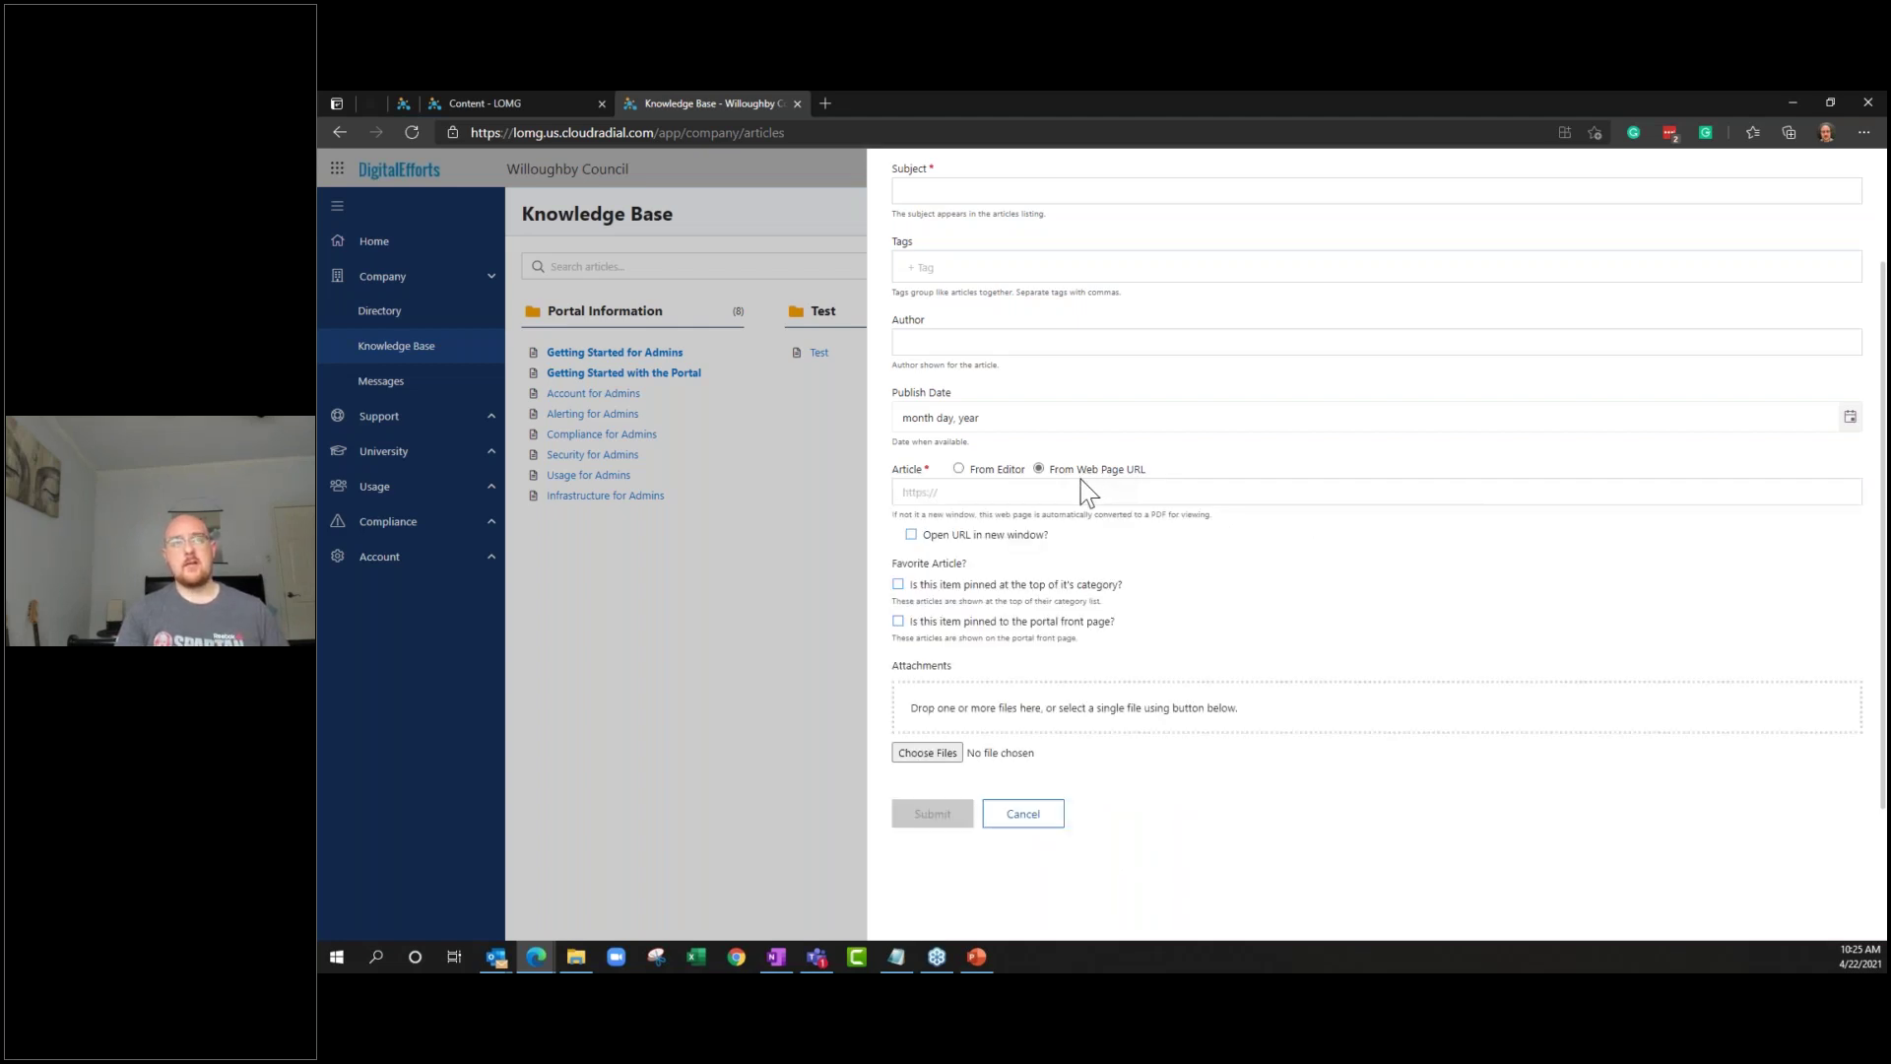
pyautogui.click(1006, 472)
pyautogui.scroll(-2, 1042, 642)
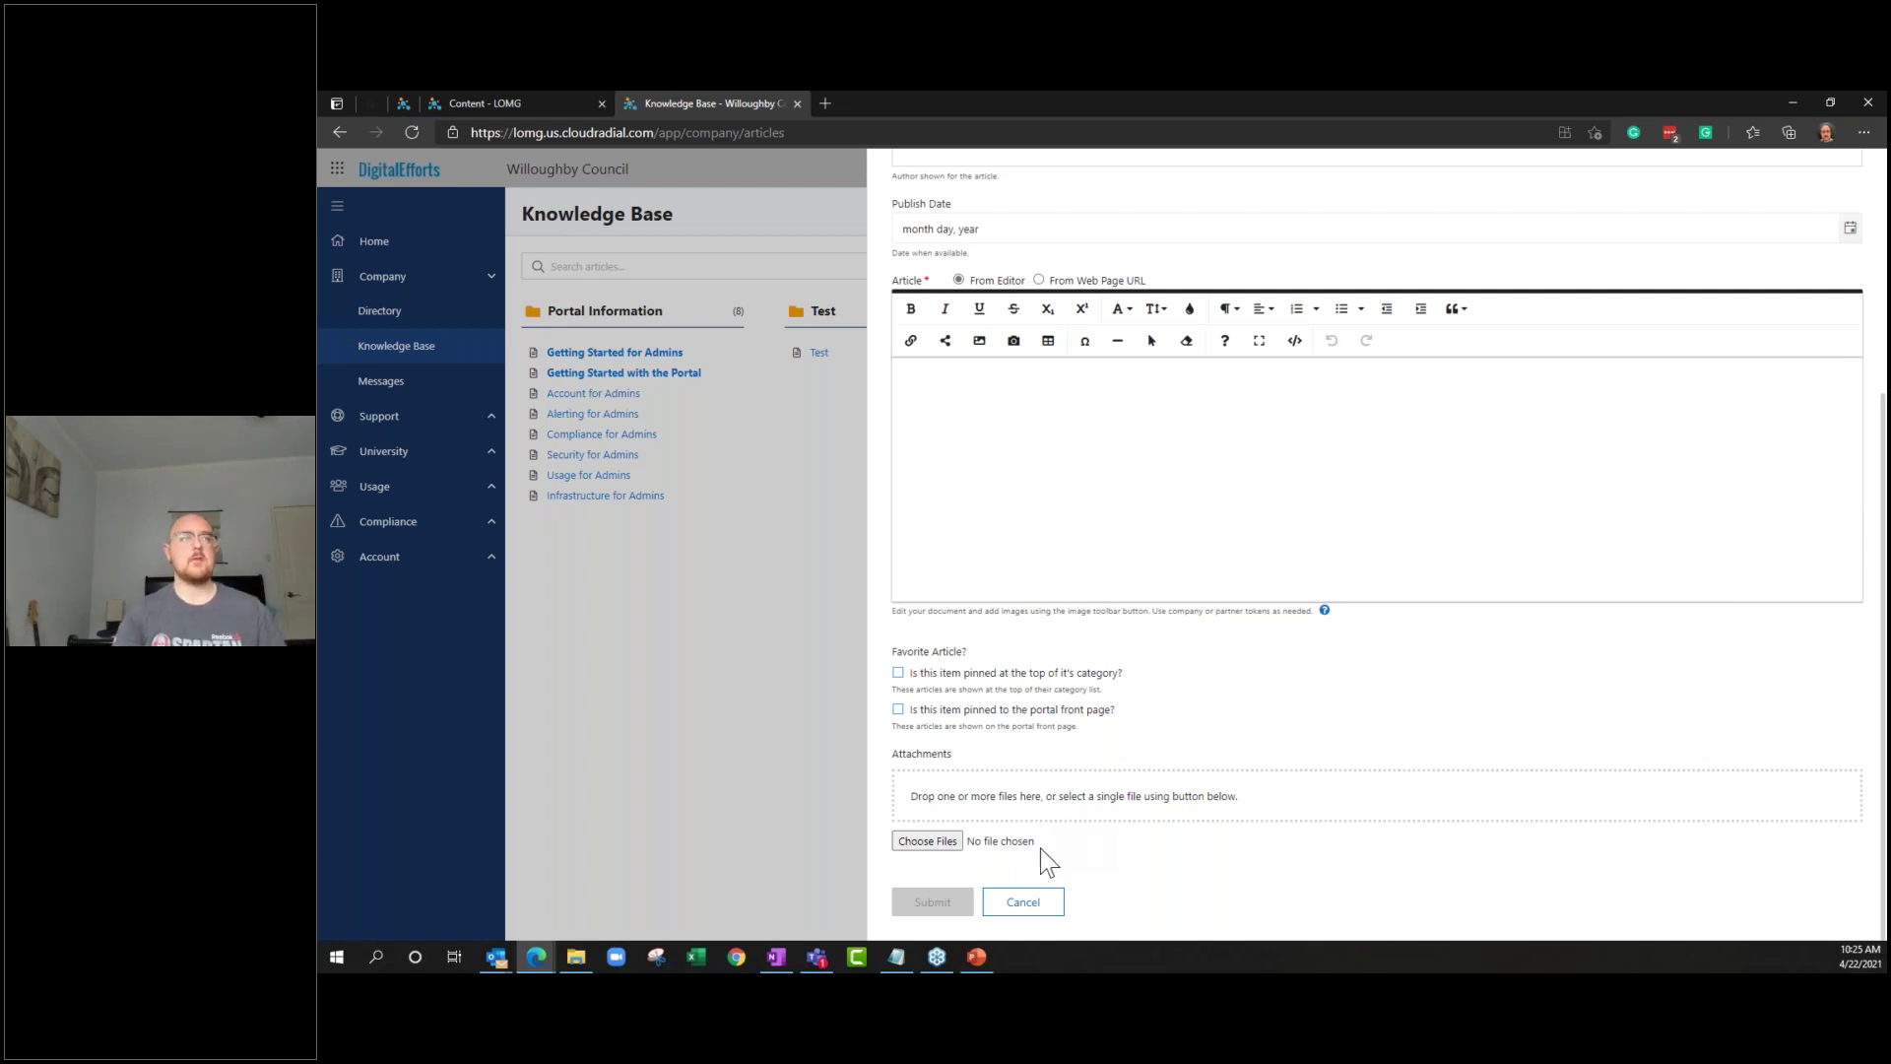
pyautogui.click(1052, 902)
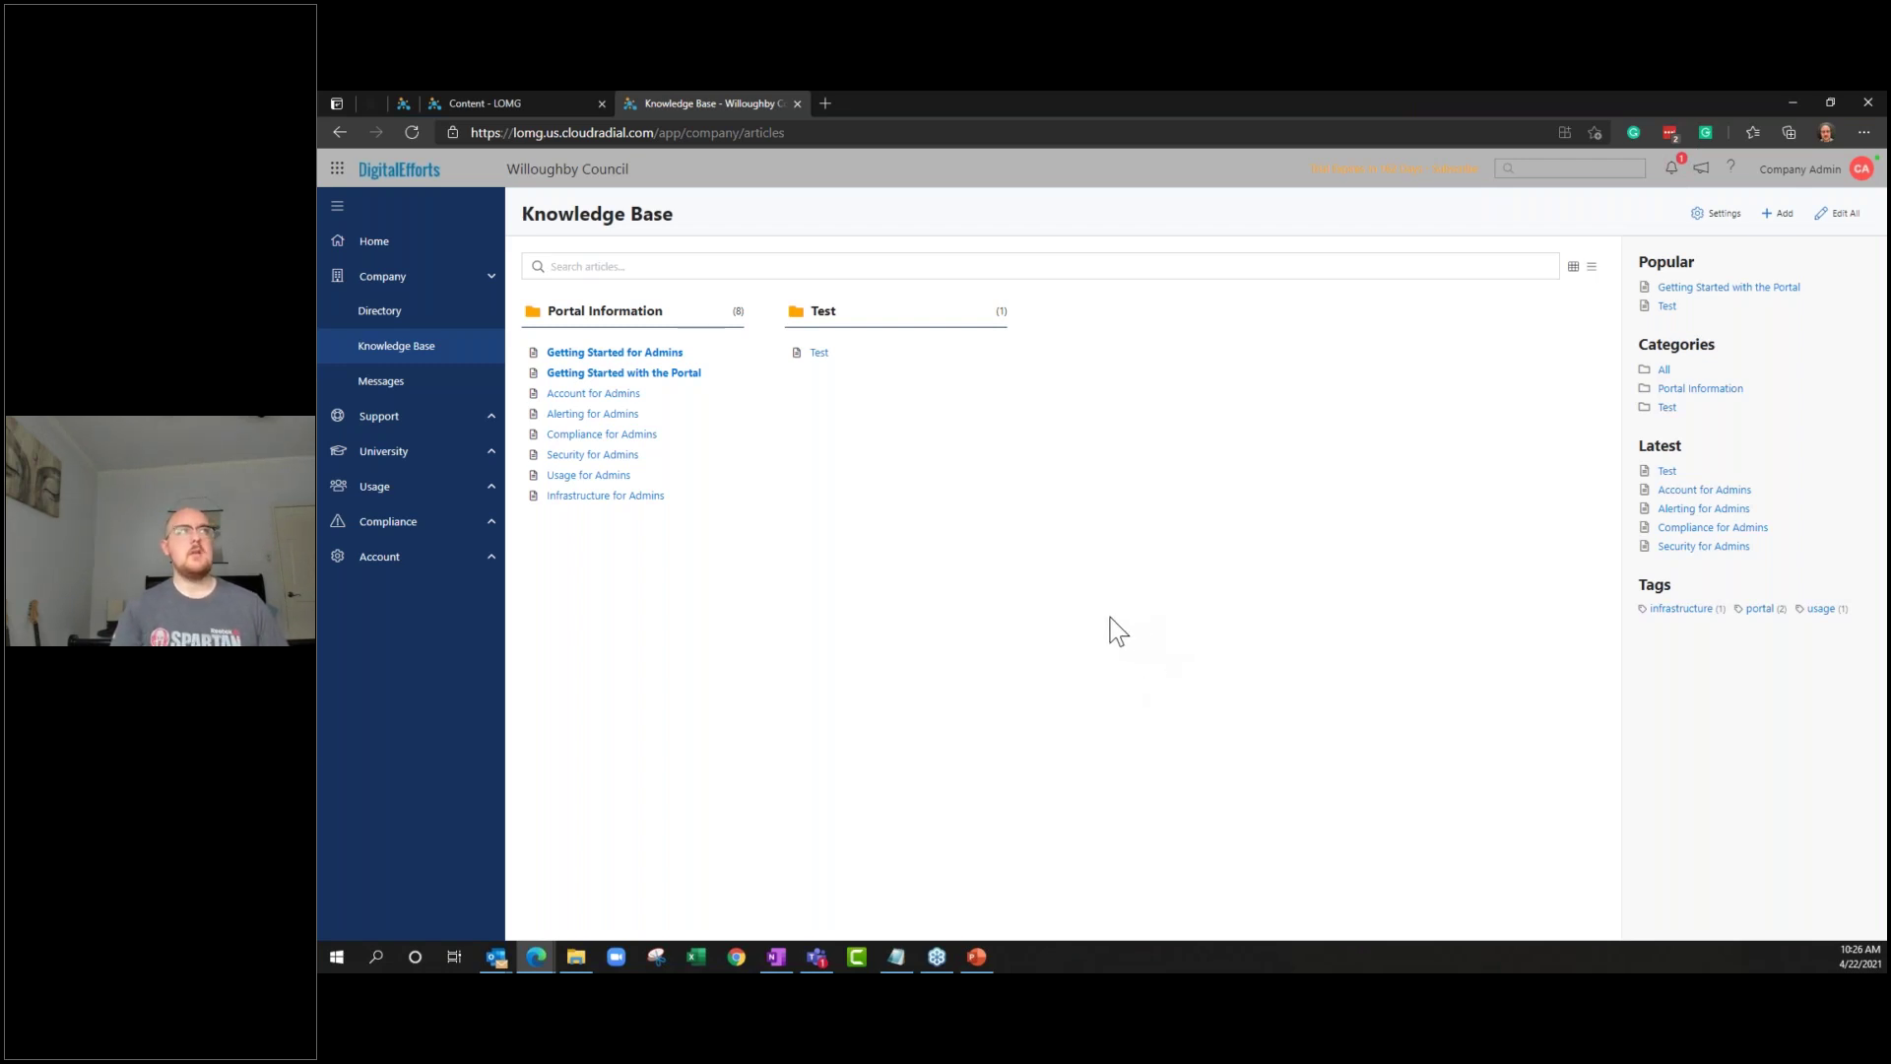
# View the Users list under Usage in the Willoughby Council portal
pyautogui.click(456, 497)
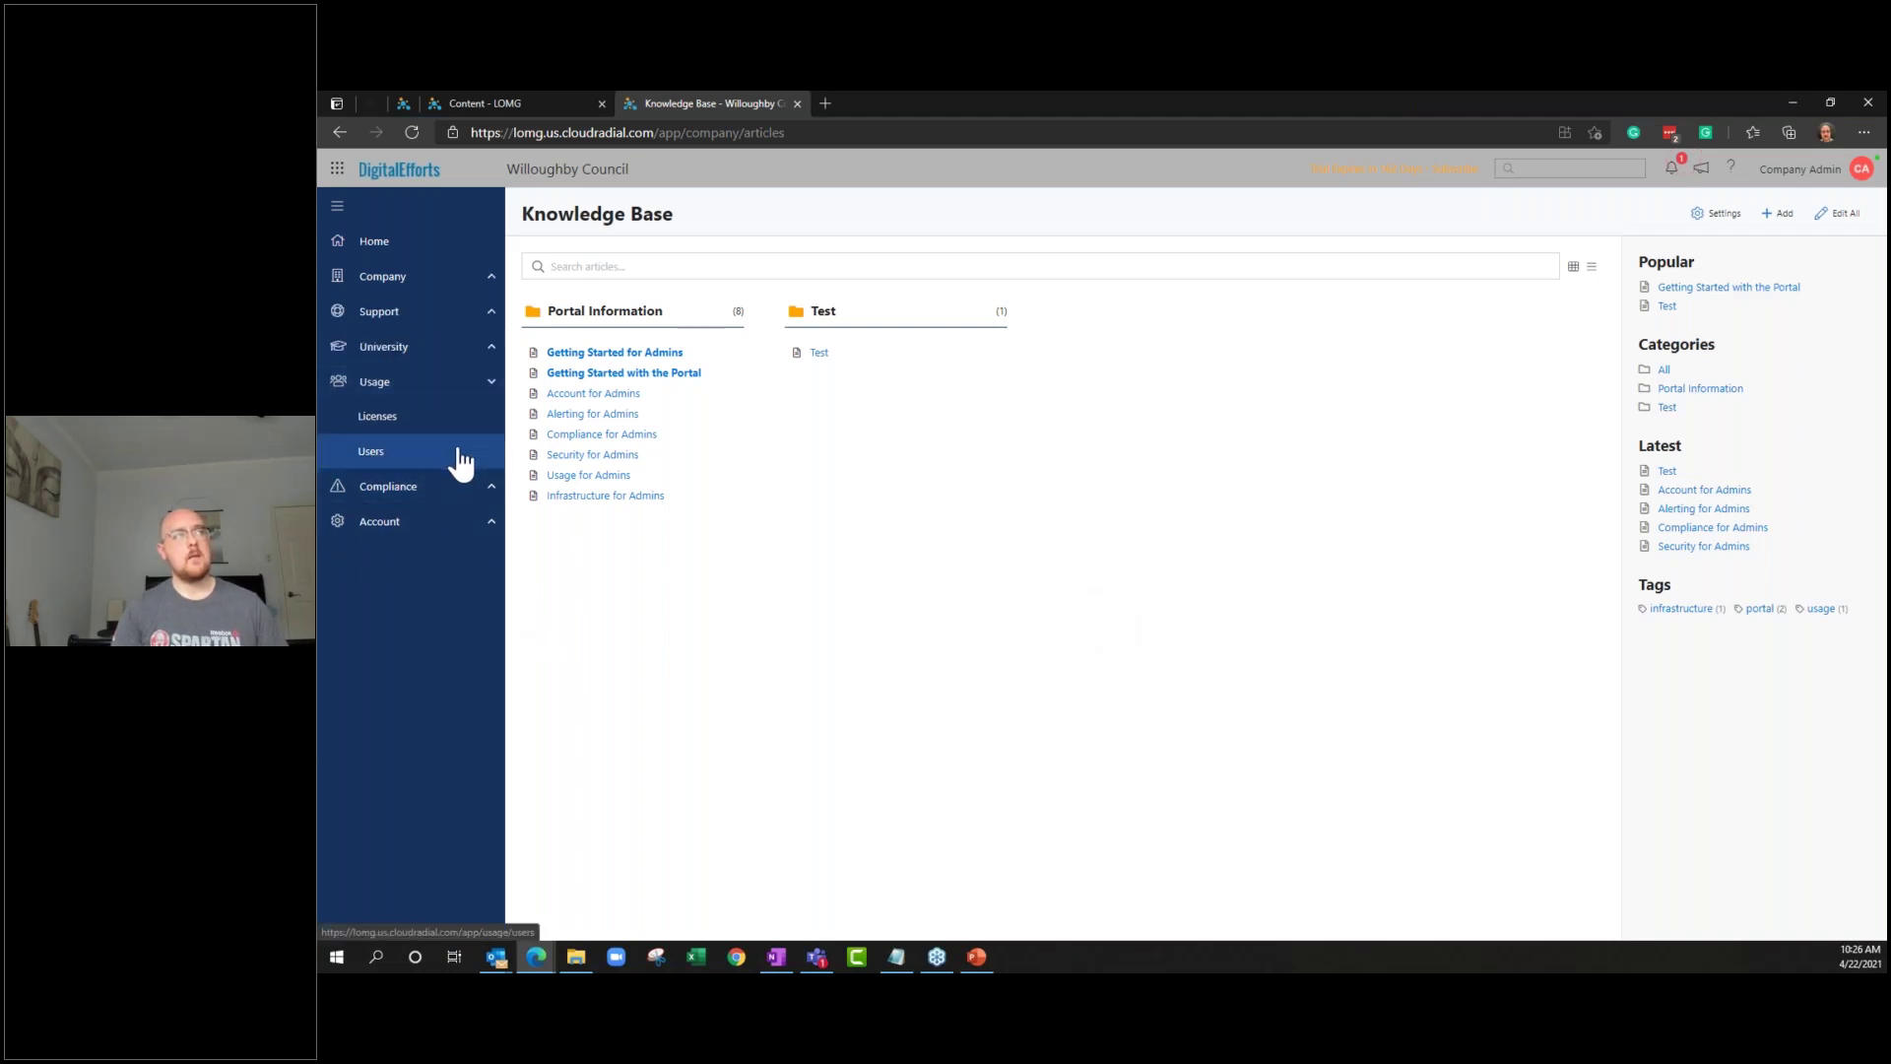
pyautogui.click(460, 460)
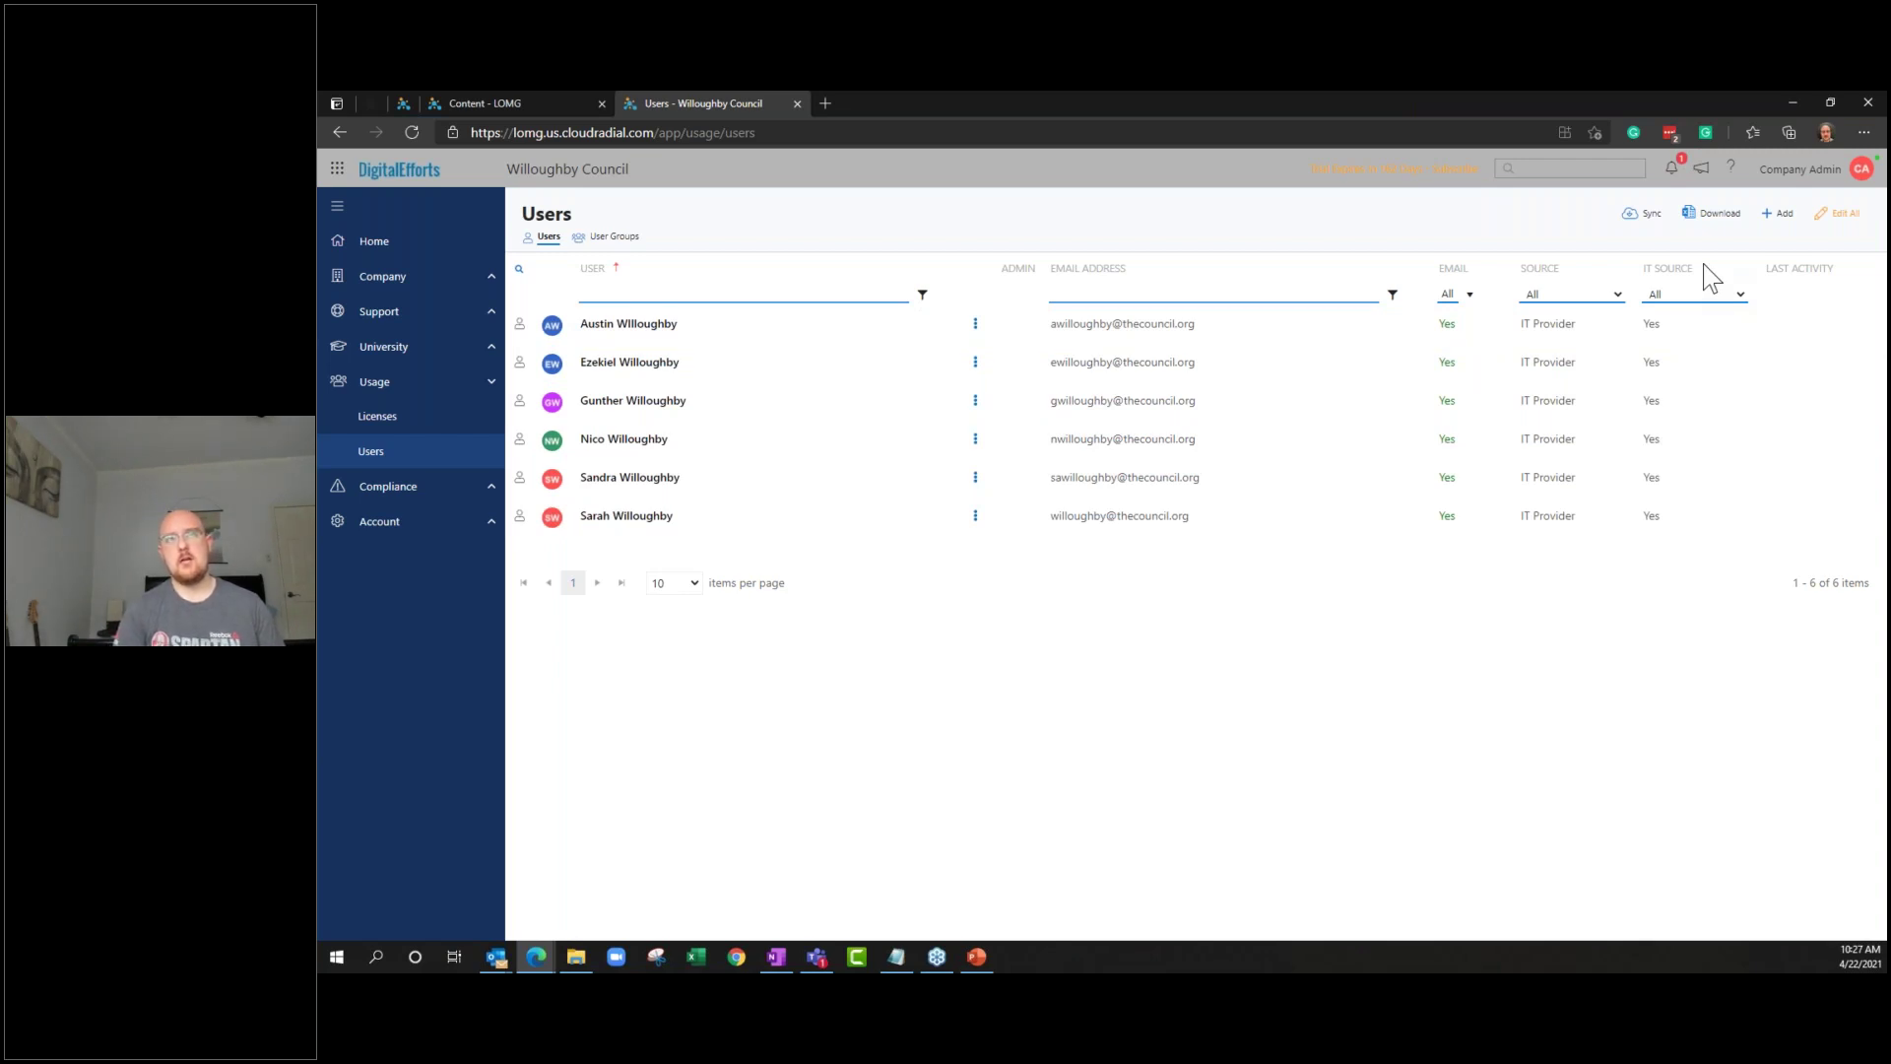
pyautogui.moveTo(1678, 281)
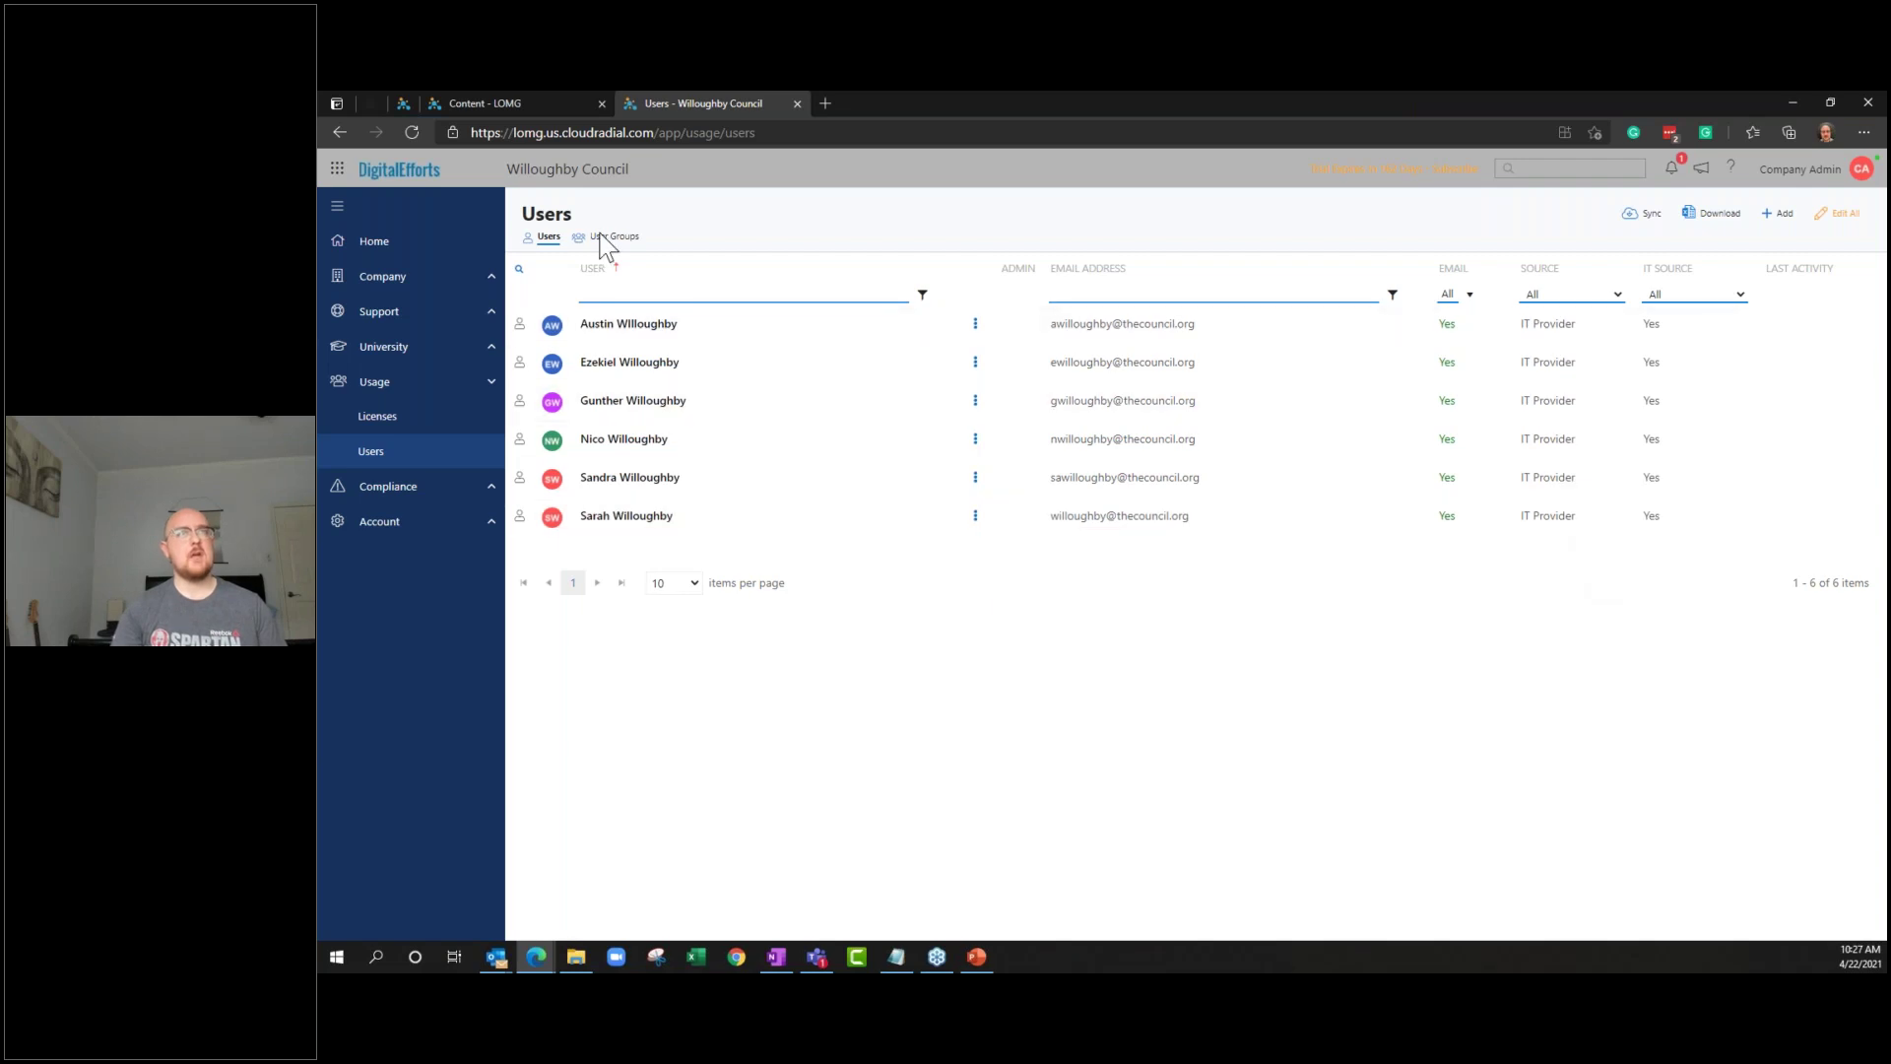
# Switch to the DigitalEfforts partner Clients page, review the form for adding a company, and cancel it
pyautogui.click(401, 105)
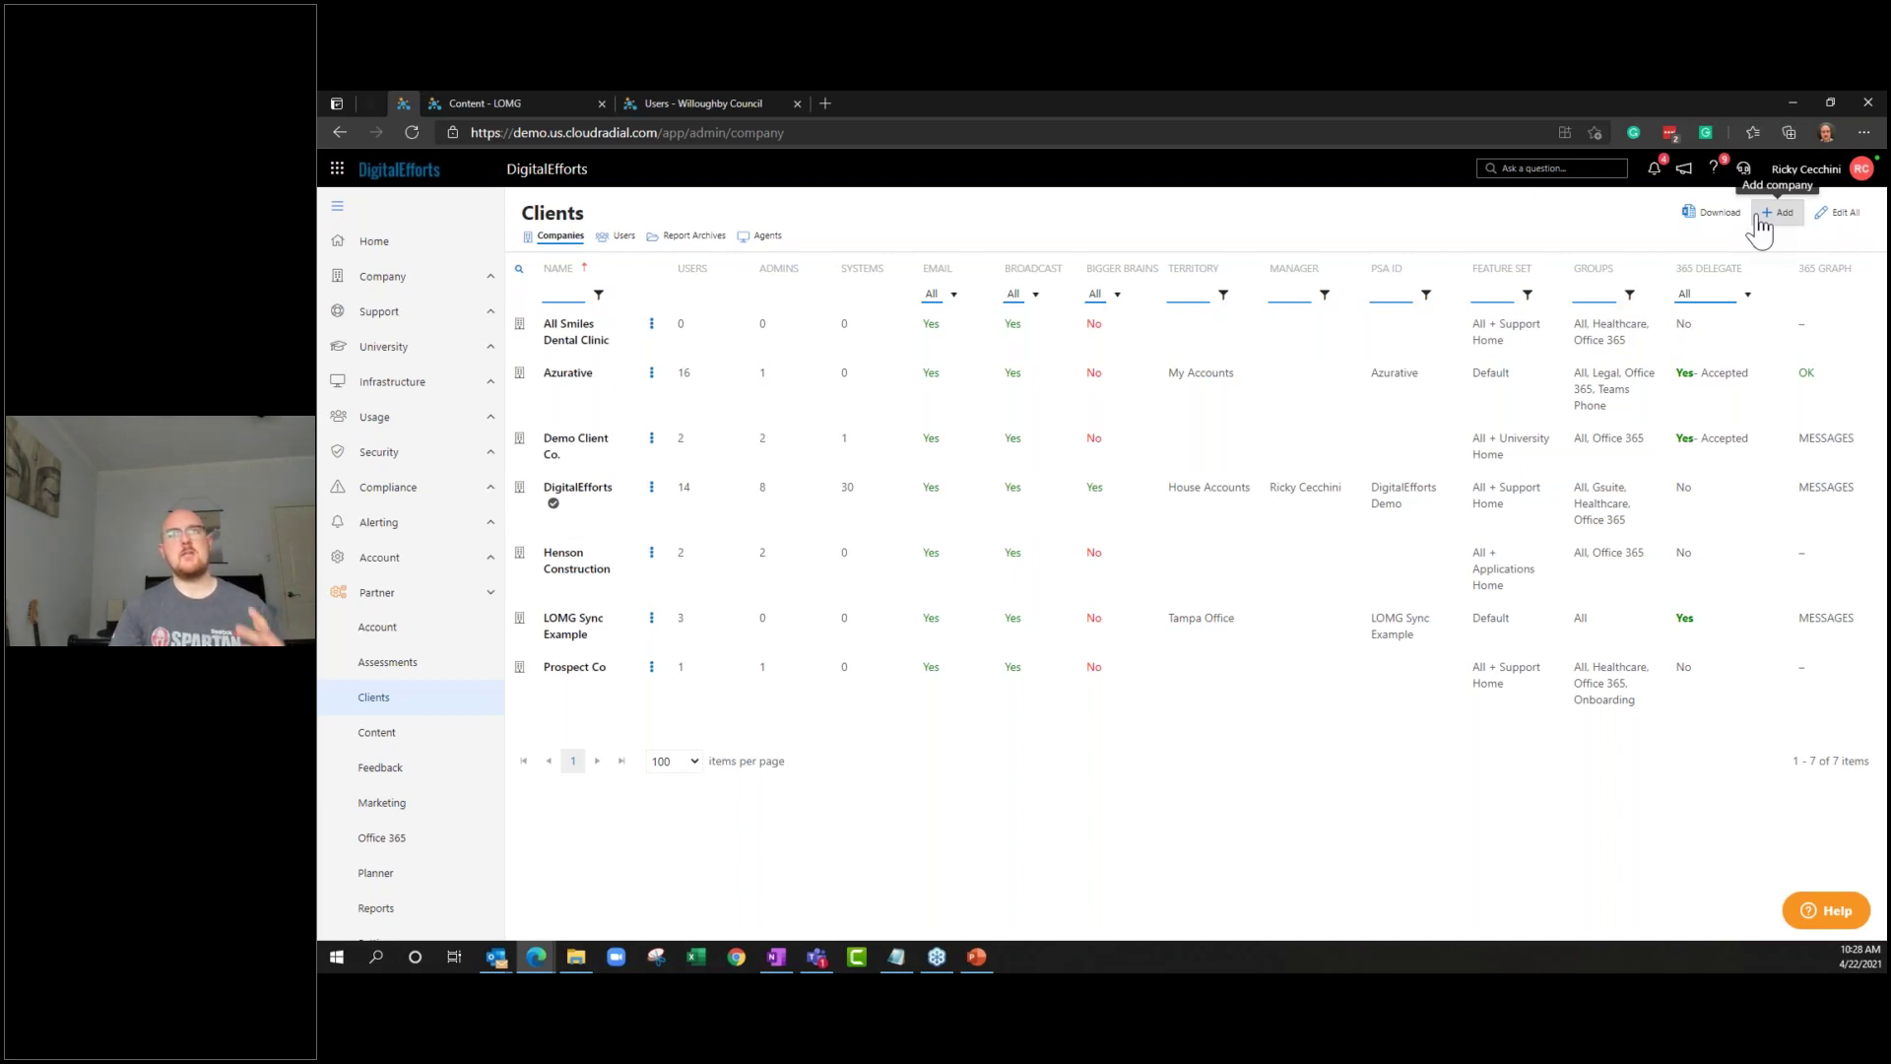
pyautogui.click(1778, 212)
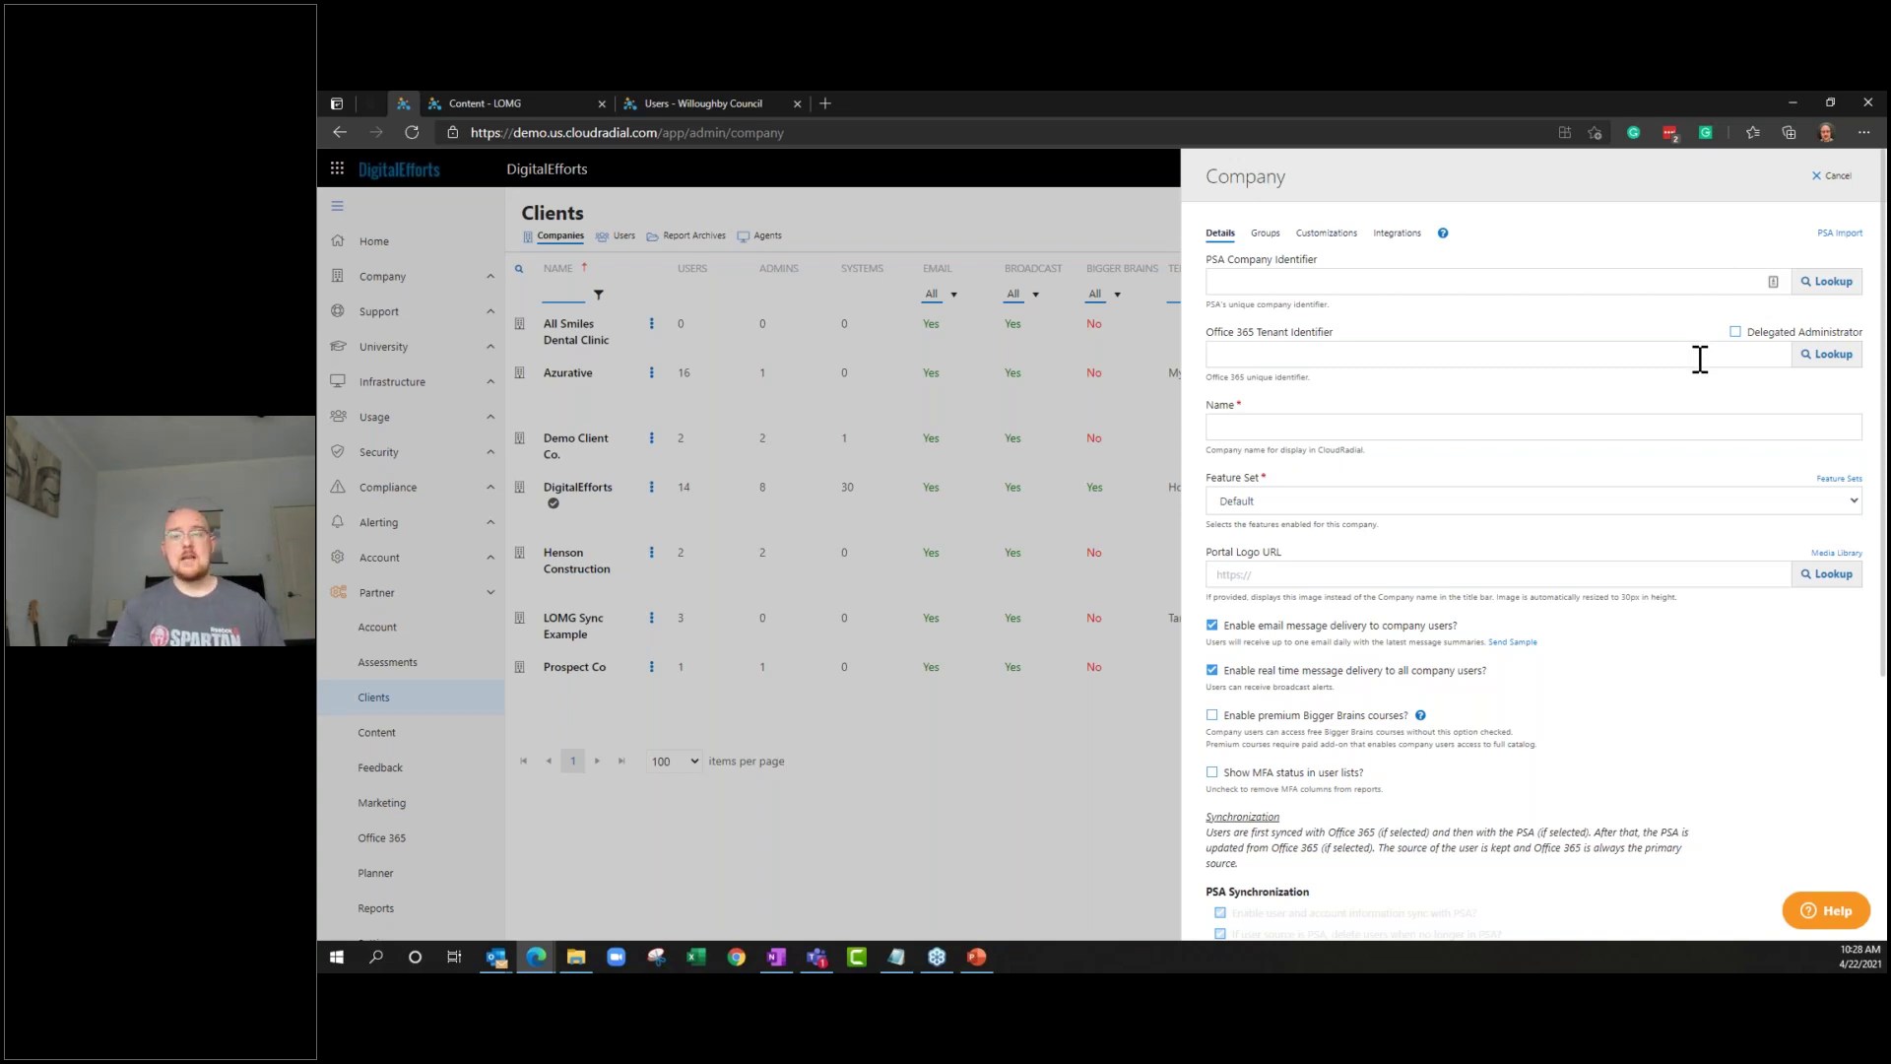
pyautogui.click(1824, 185)
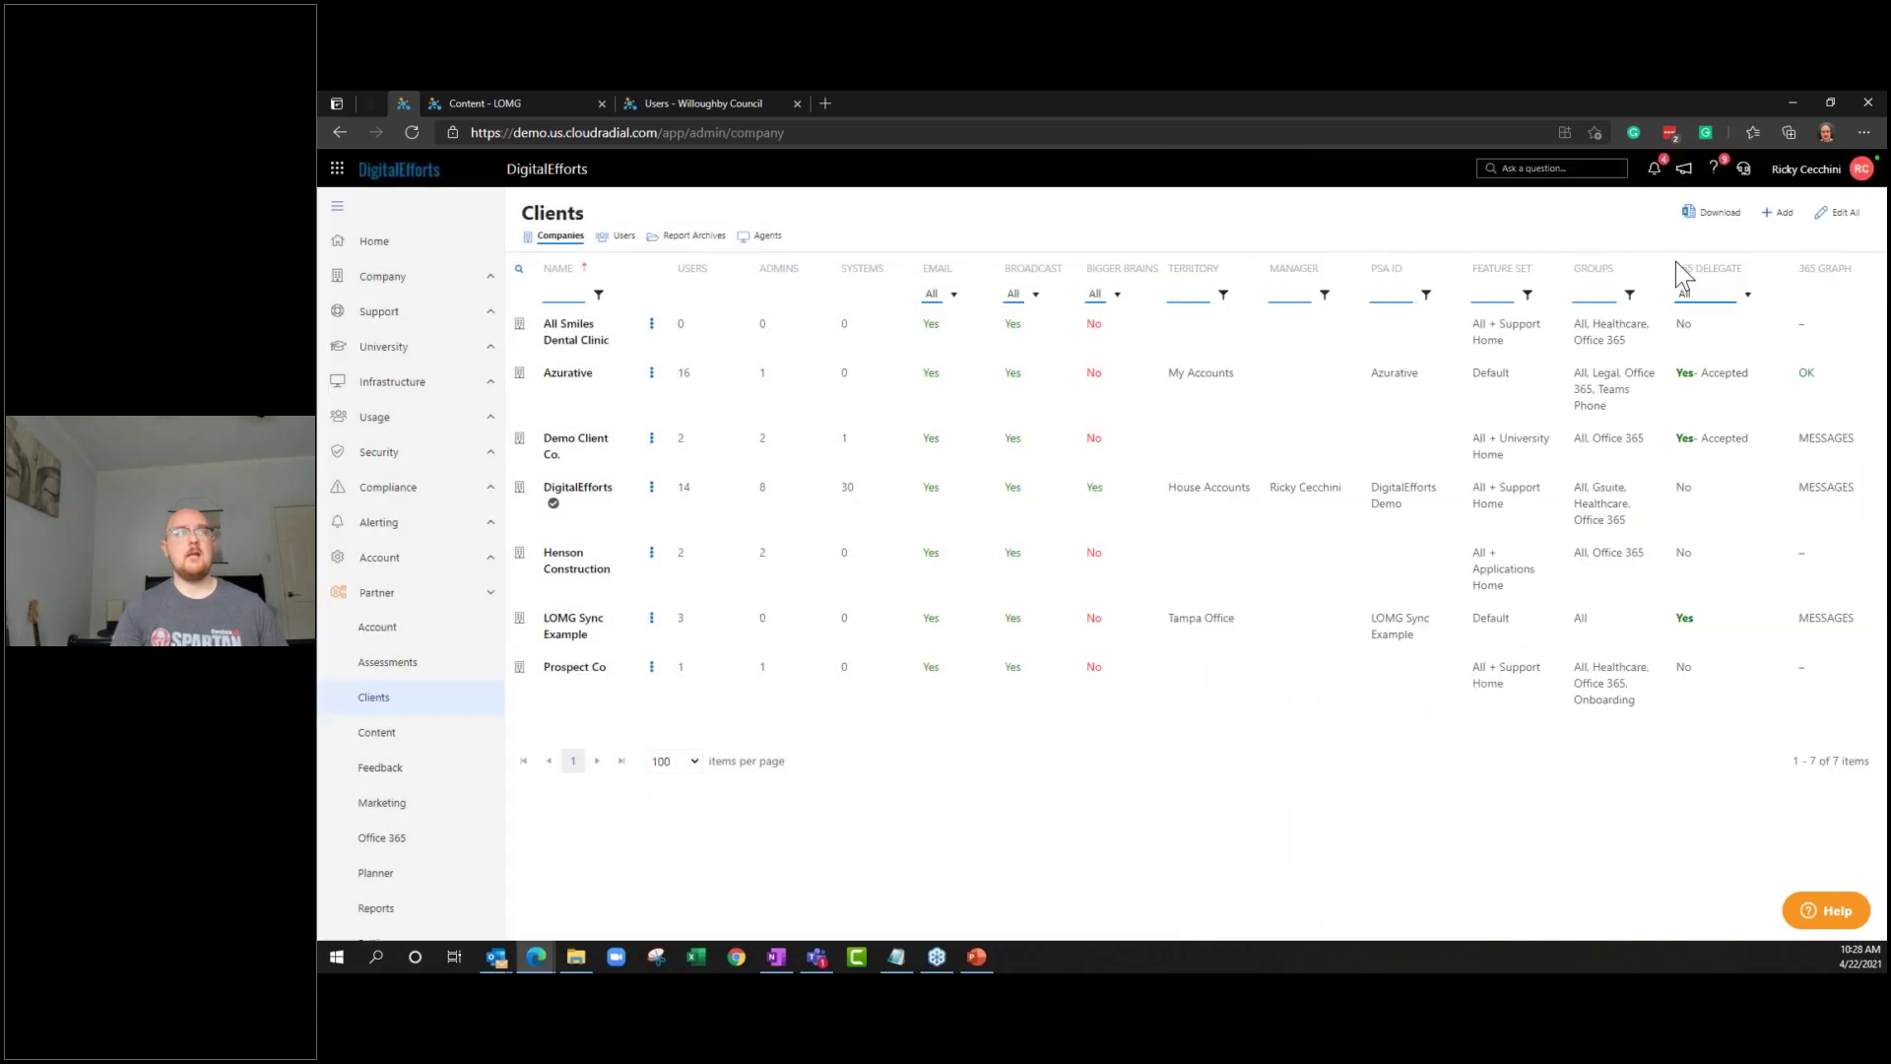
# Review the LOMG Sync Example client's company details, including its PSA and Office 365 identifiers, and cancel without changes
pyautogui.click(651, 618)
pyautogui.click(678, 676)
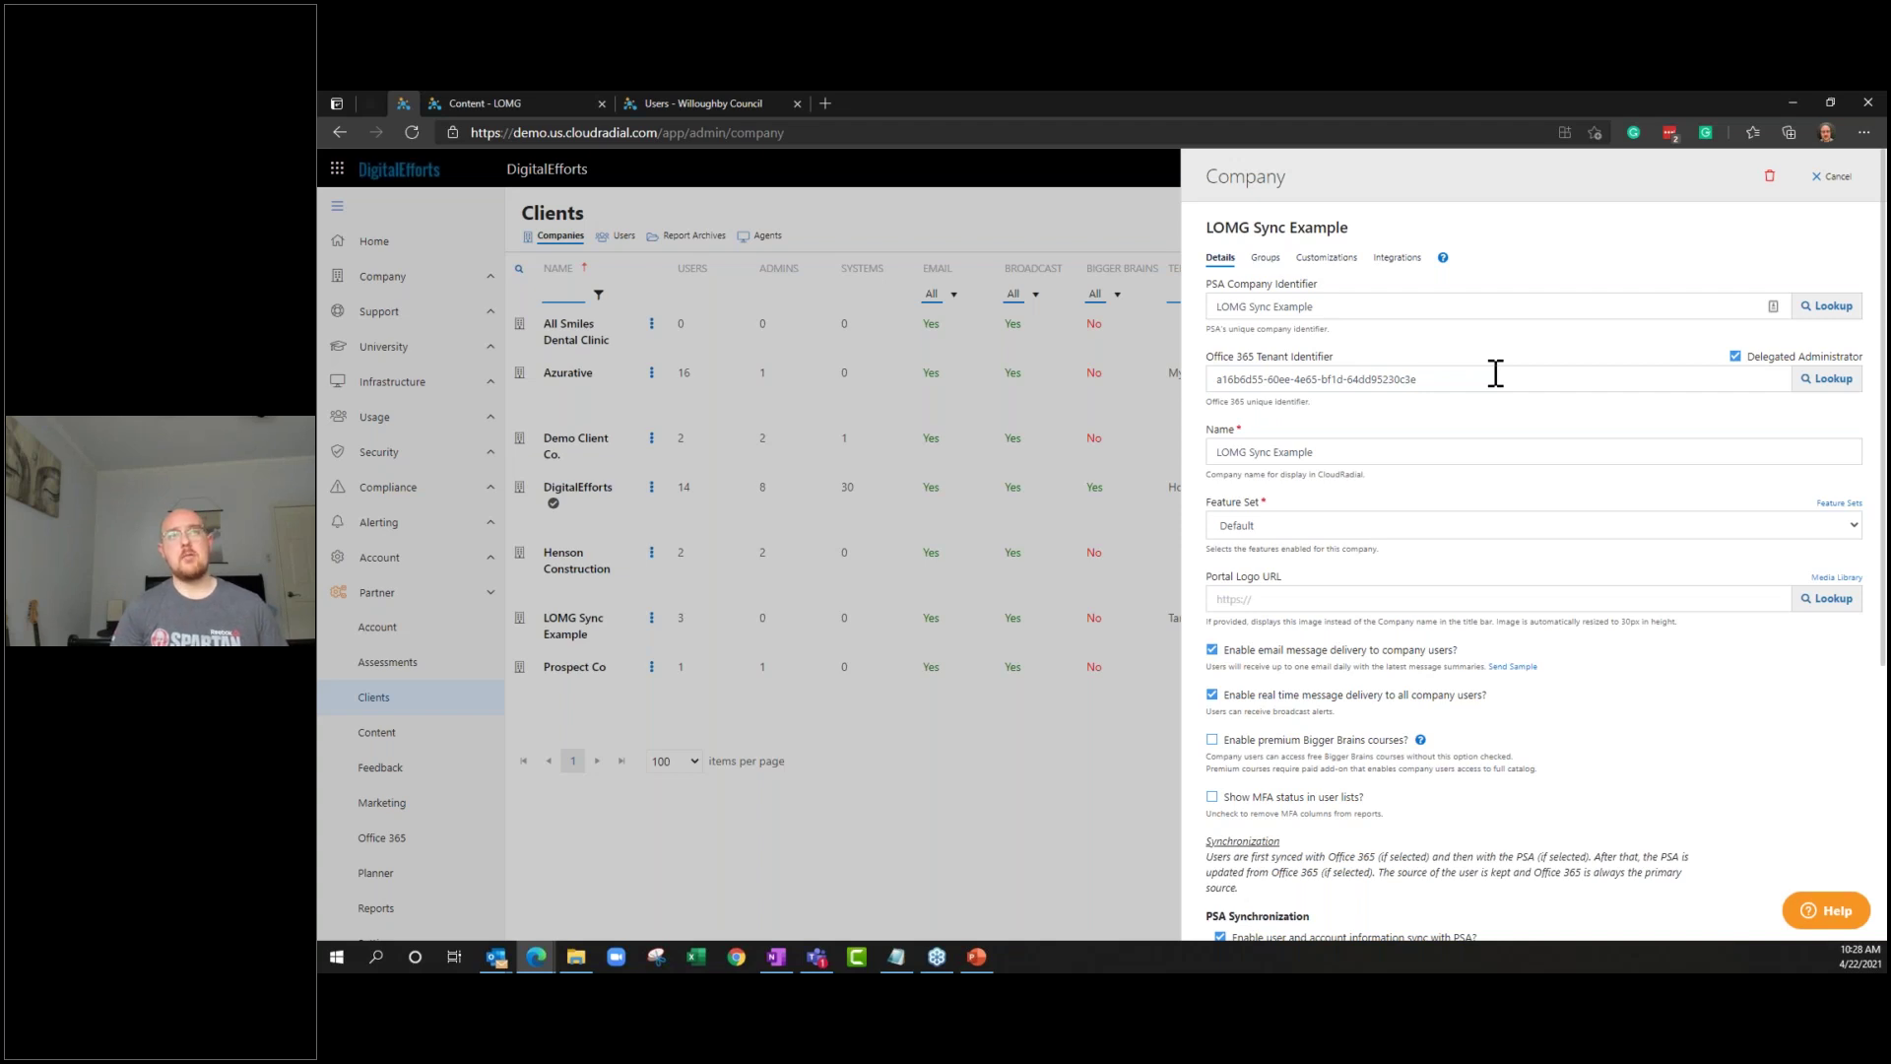
pyautogui.click(1834, 178)
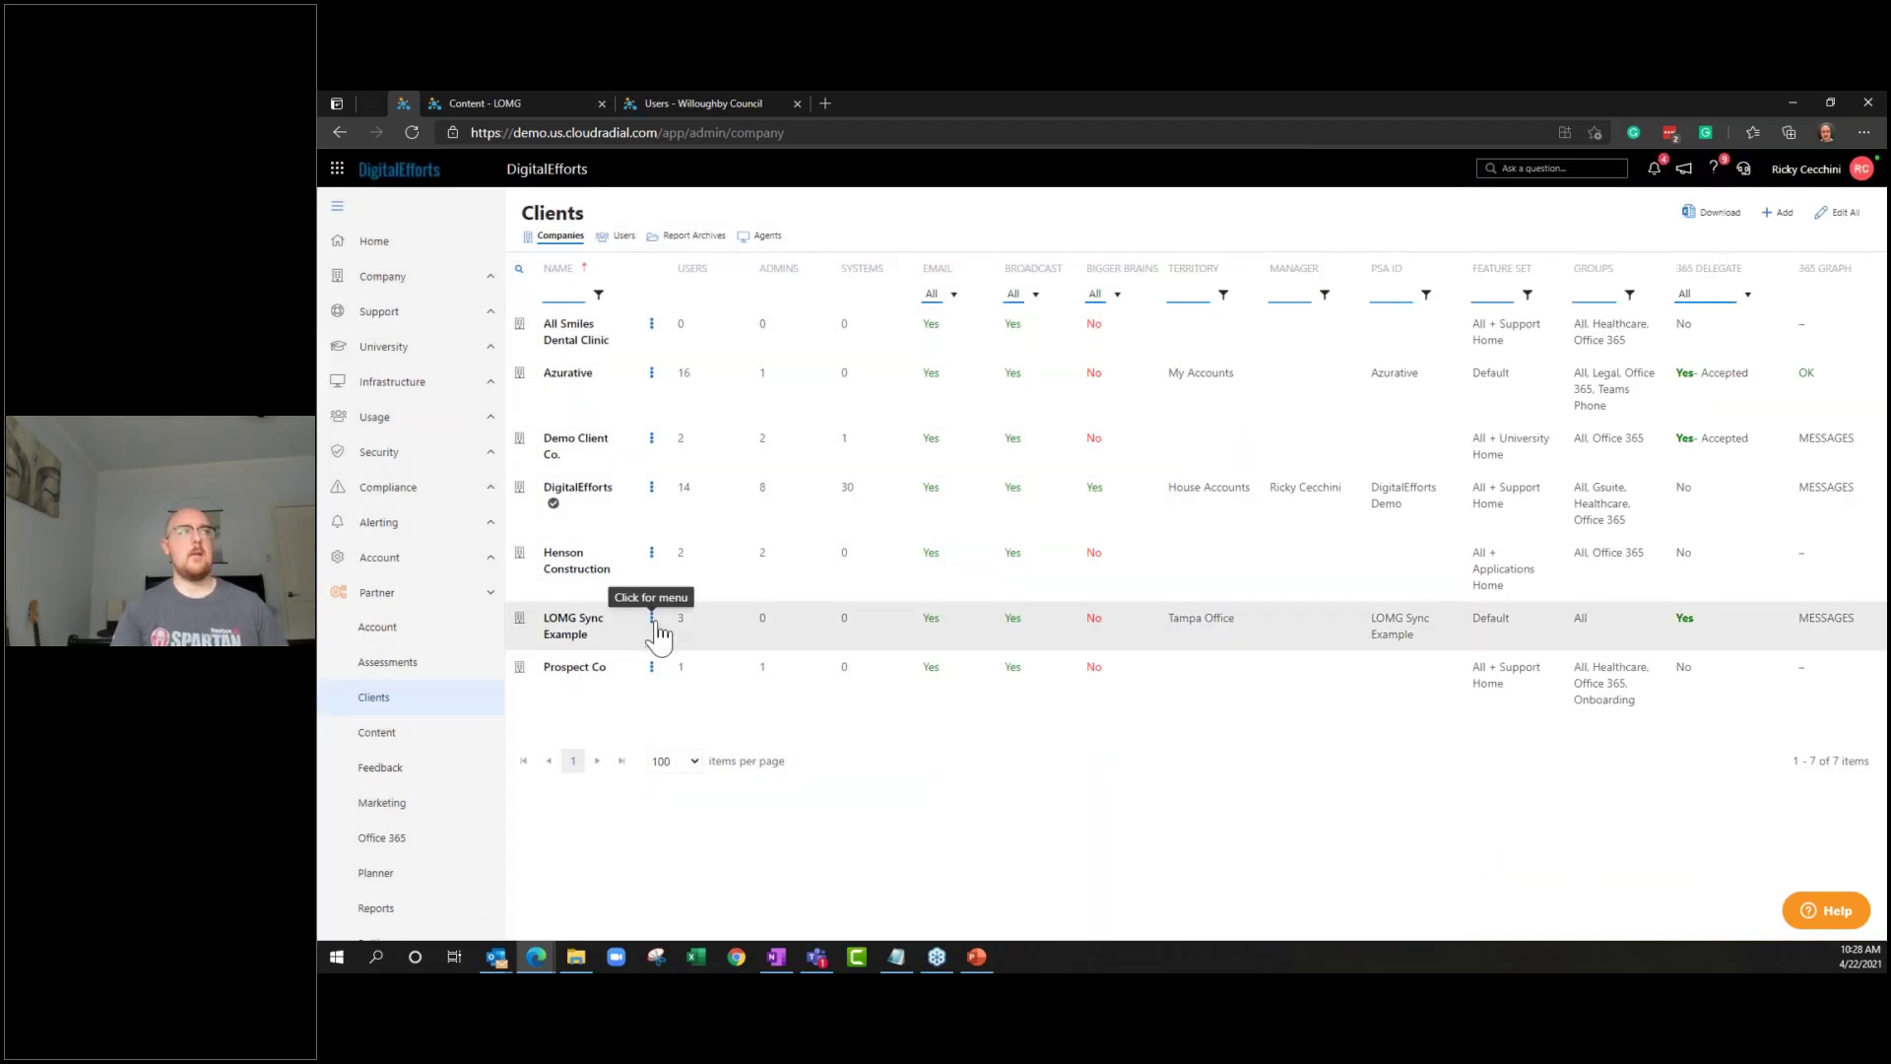
# Open the LOMG Sync Example client's portal and put its Users list under Usage into Edit All mode
pyautogui.click(651, 621)
pyautogui.click(715, 715)
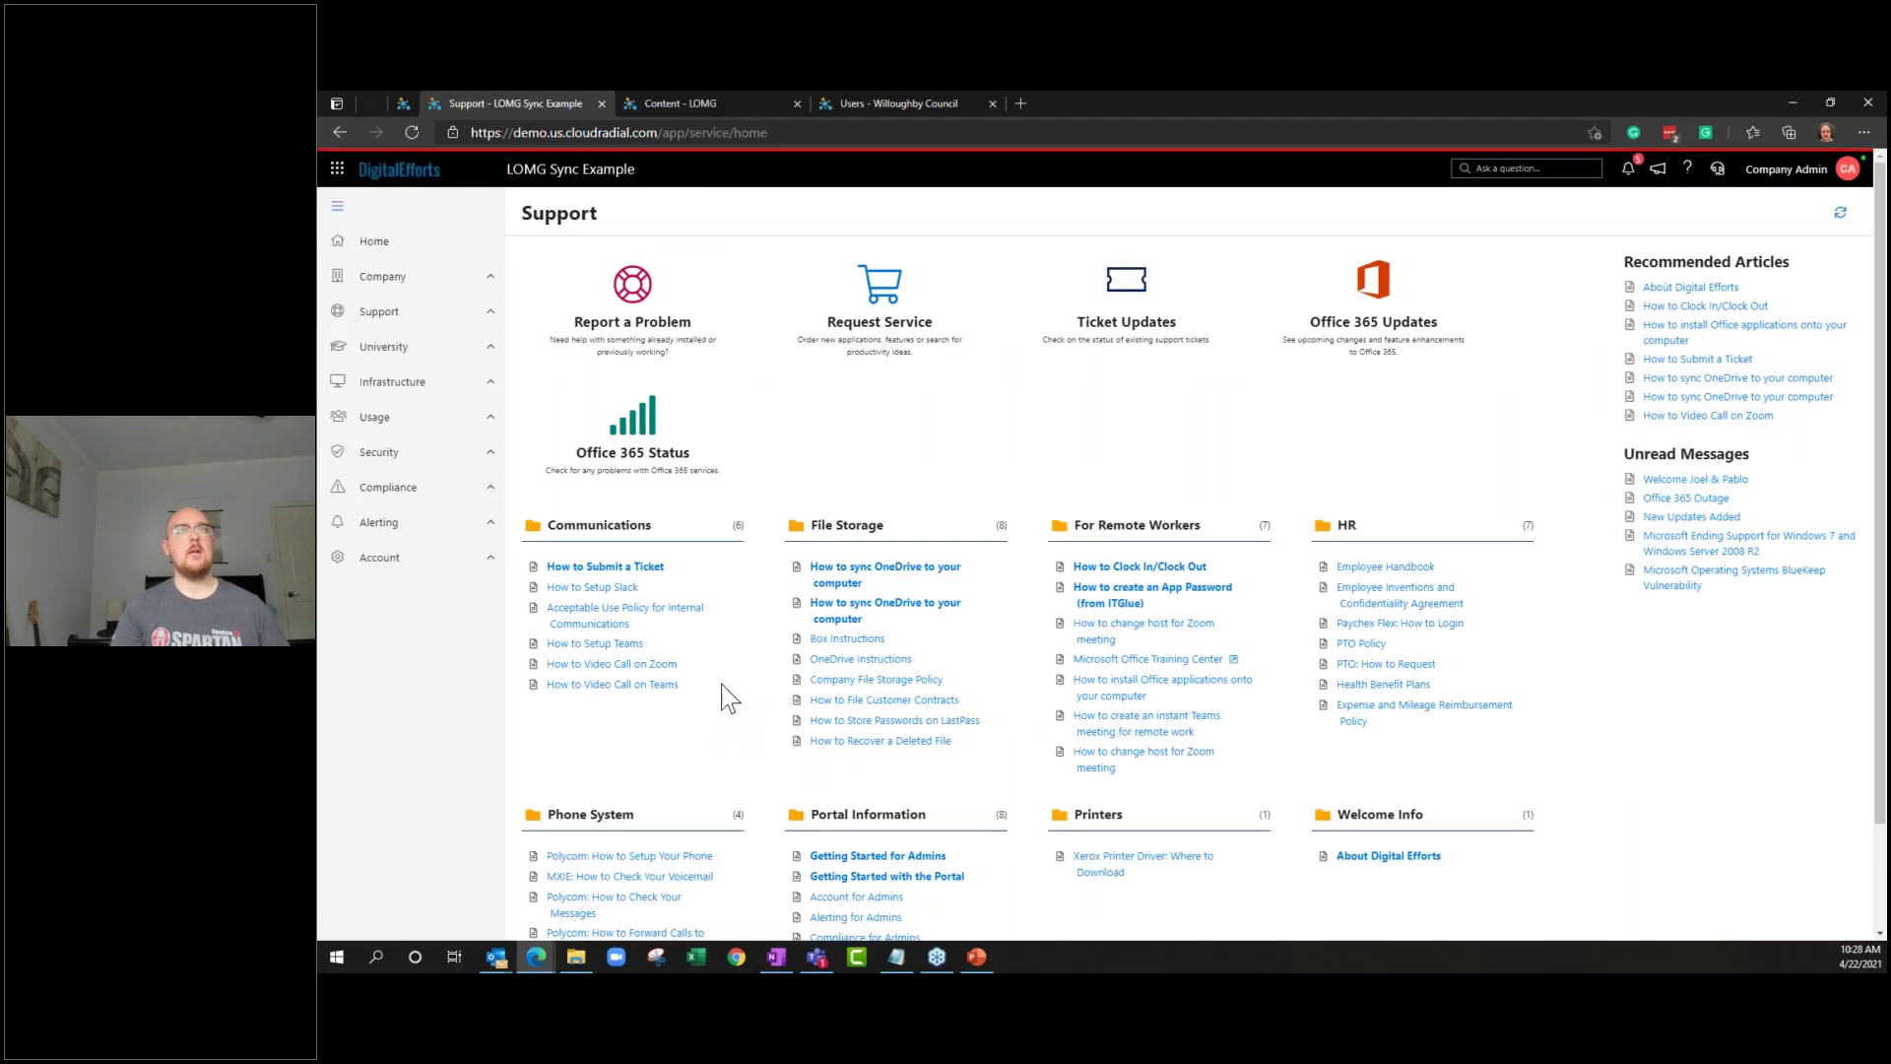
pyautogui.click(443, 419)
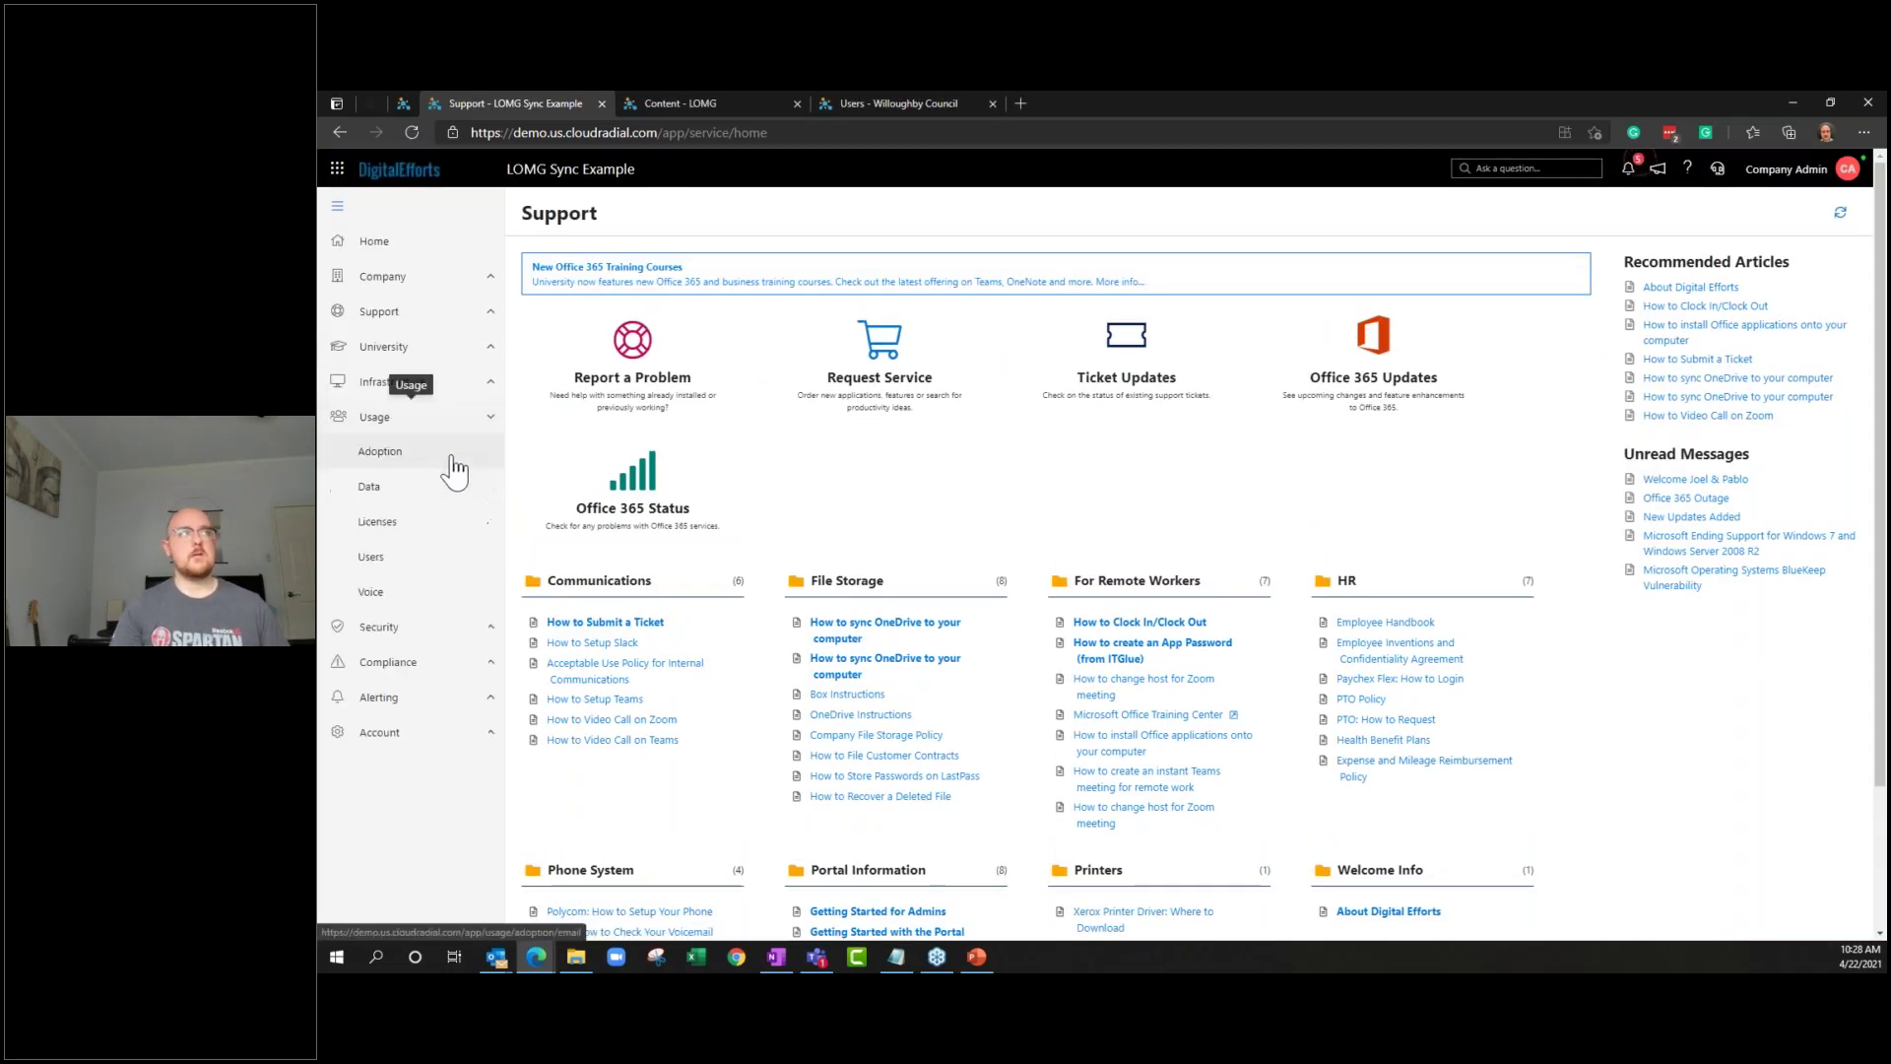
pyautogui.click(458, 559)
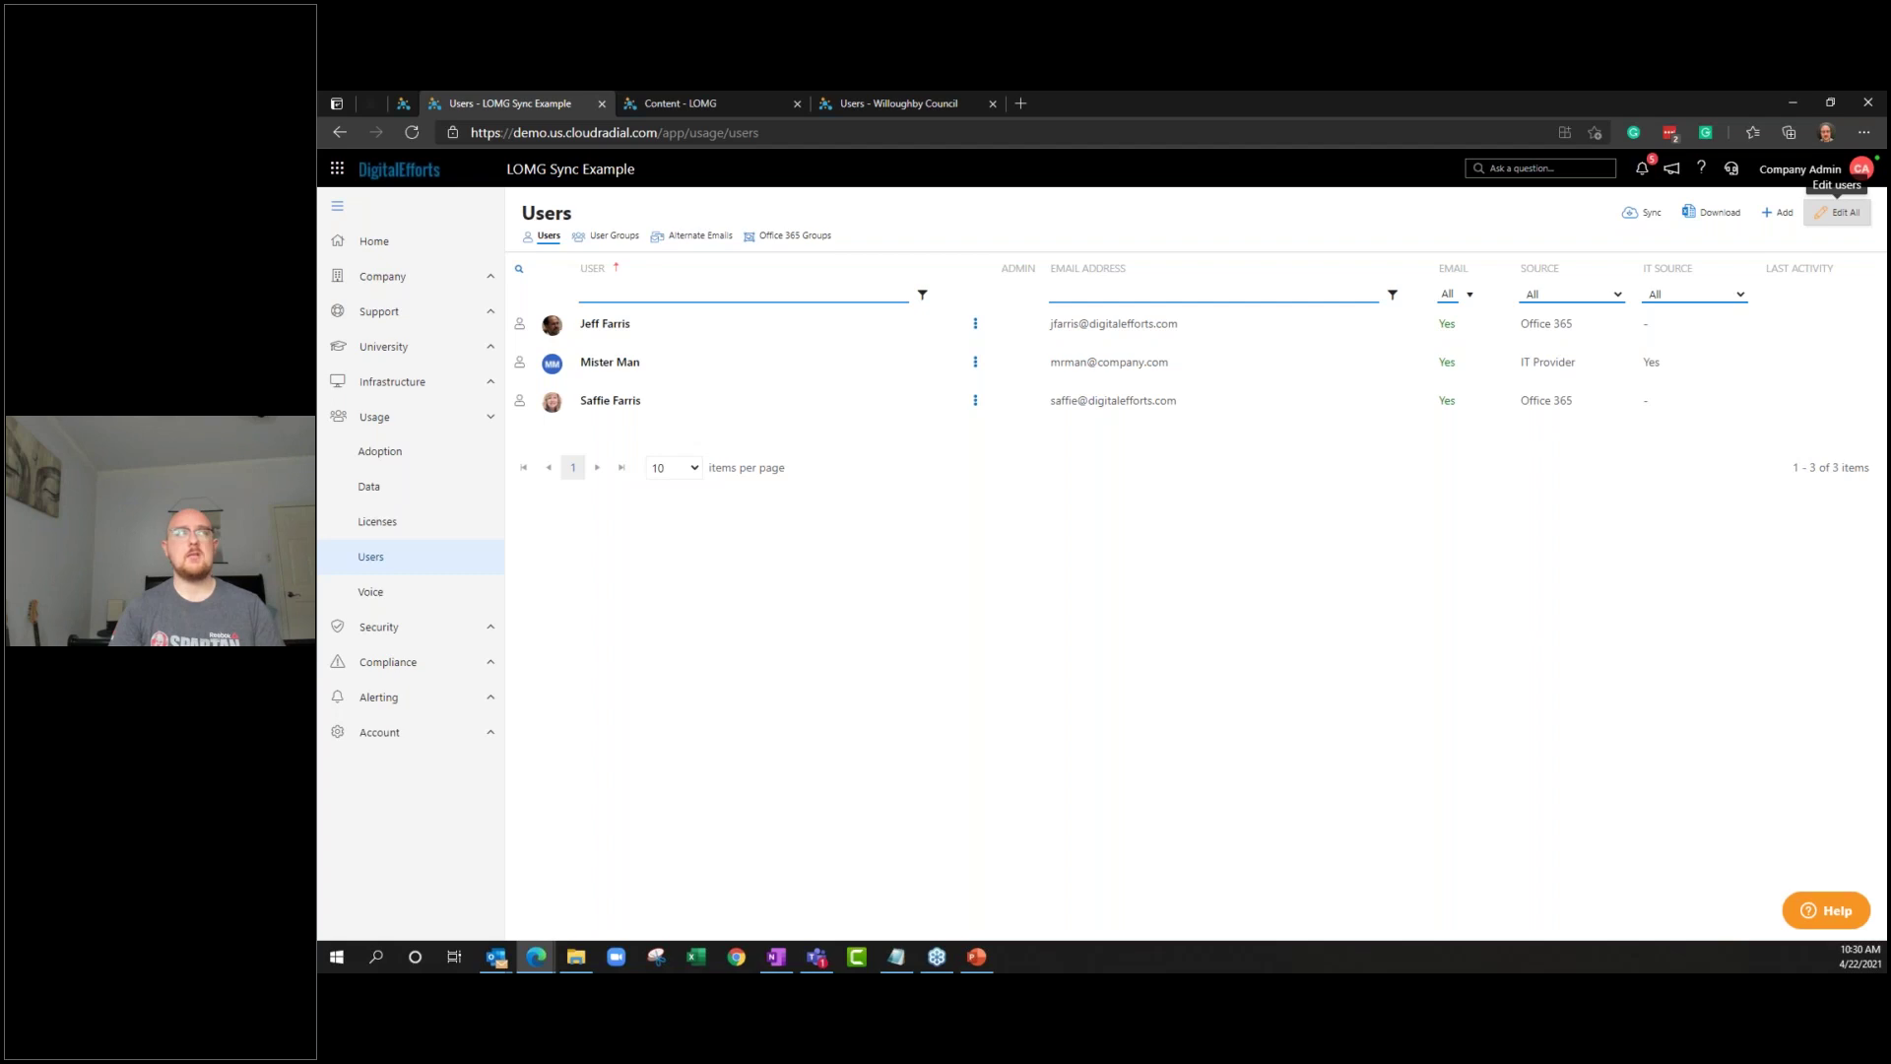
pyautogui.click(1838, 212)
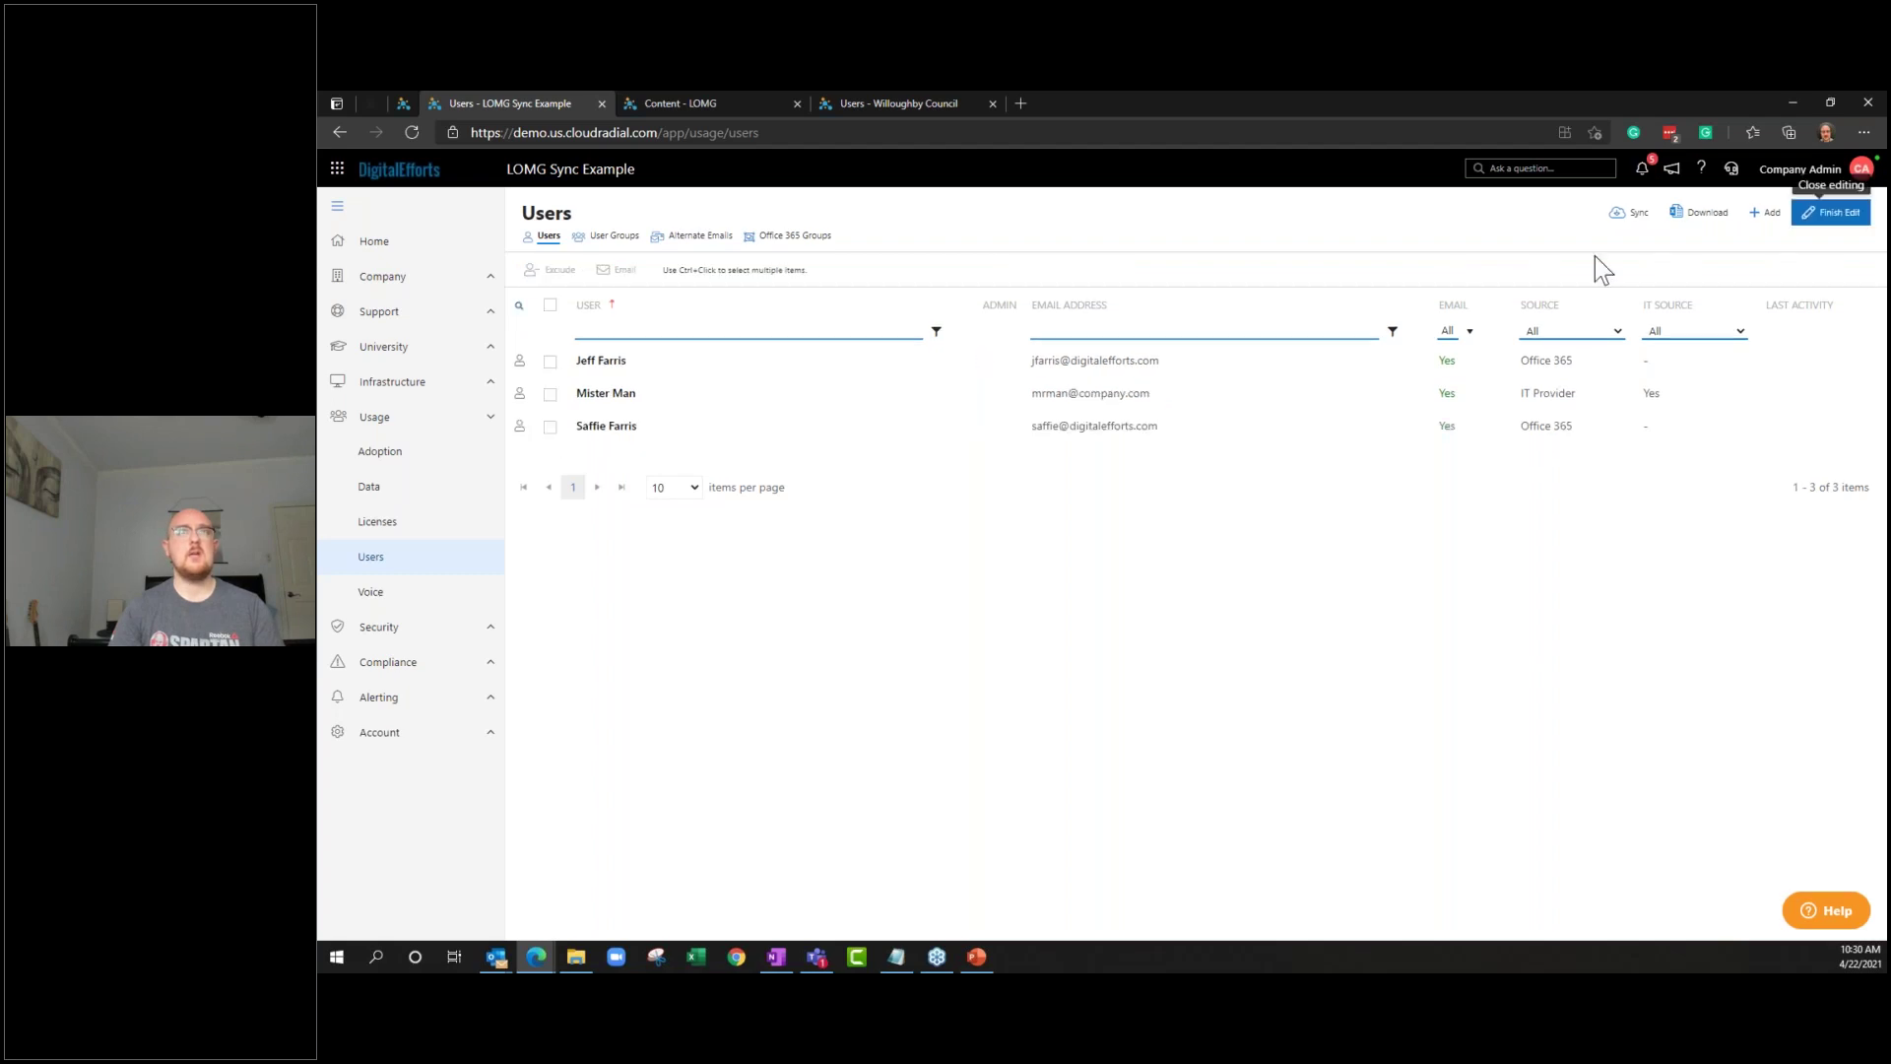
# Exclude the IT Provider-sourced user from the LOMG Sync Example Users list, acknowledging the removal from future syncs
pyautogui.click(551, 395)
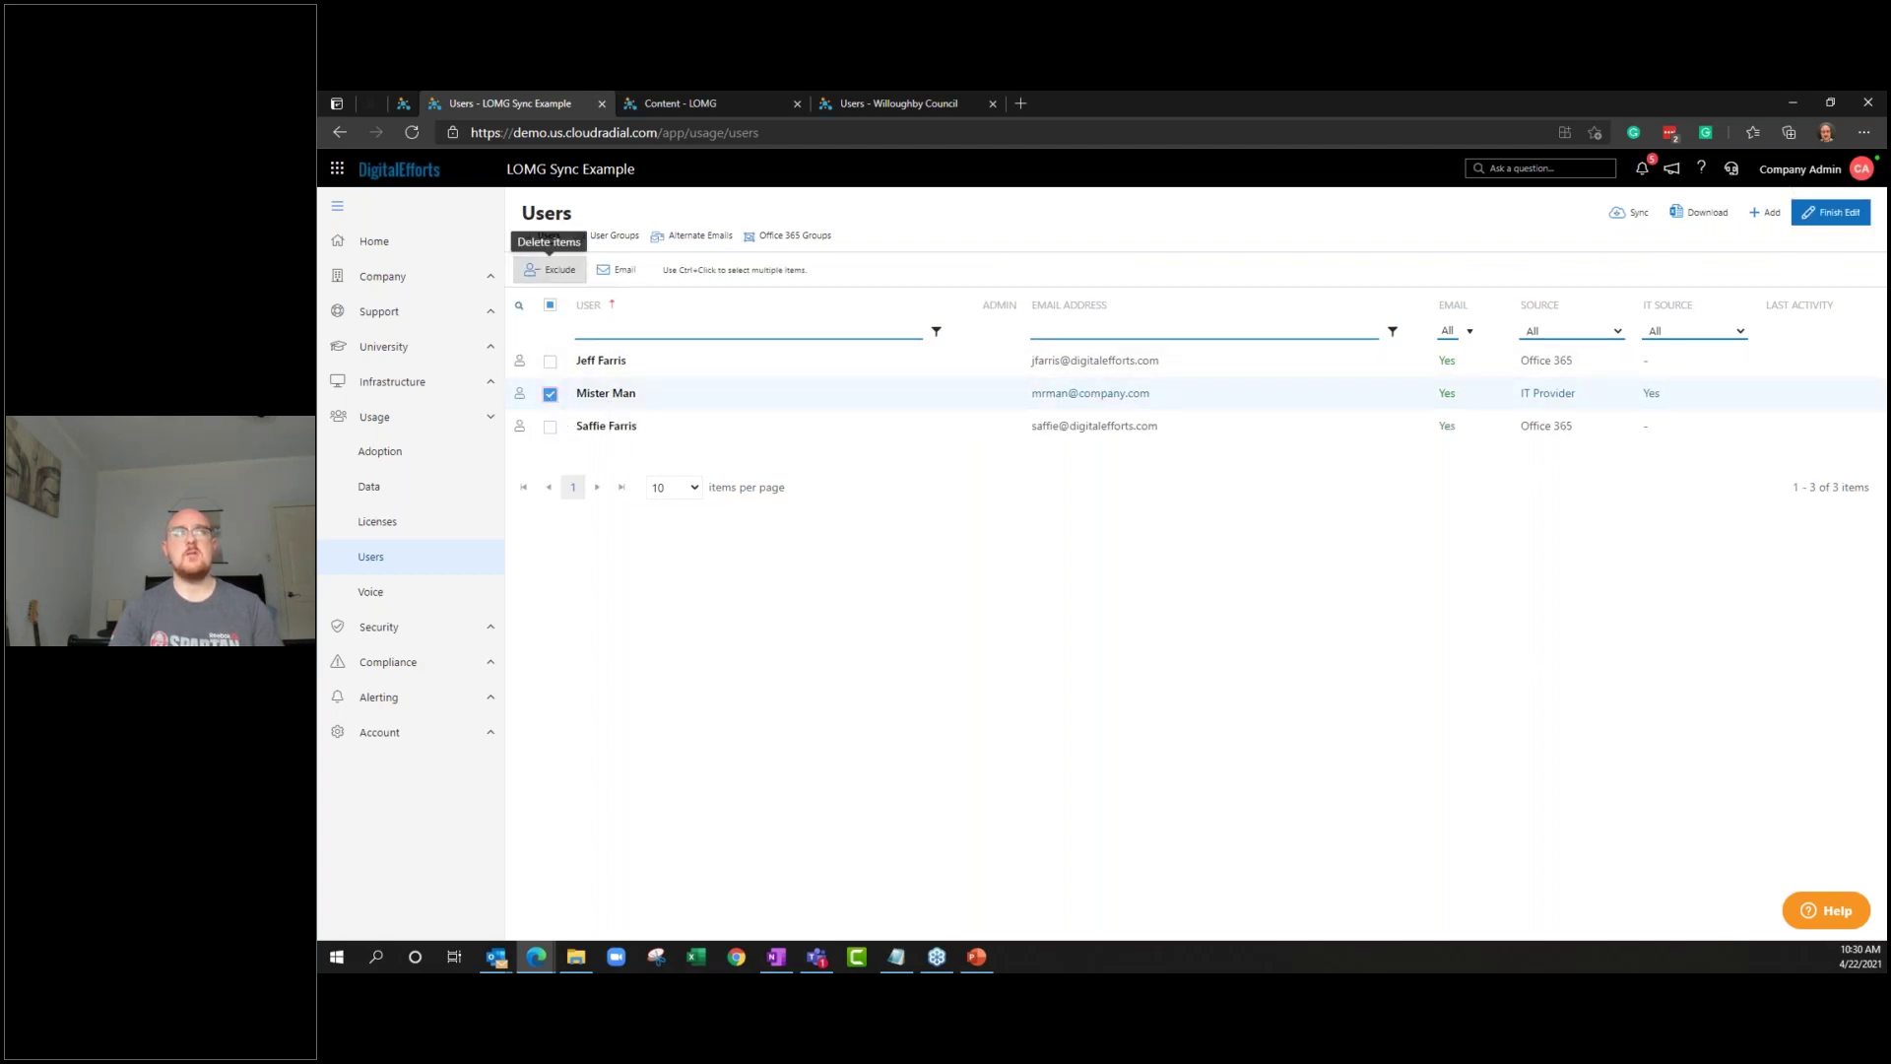
pyautogui.click(549, 269)
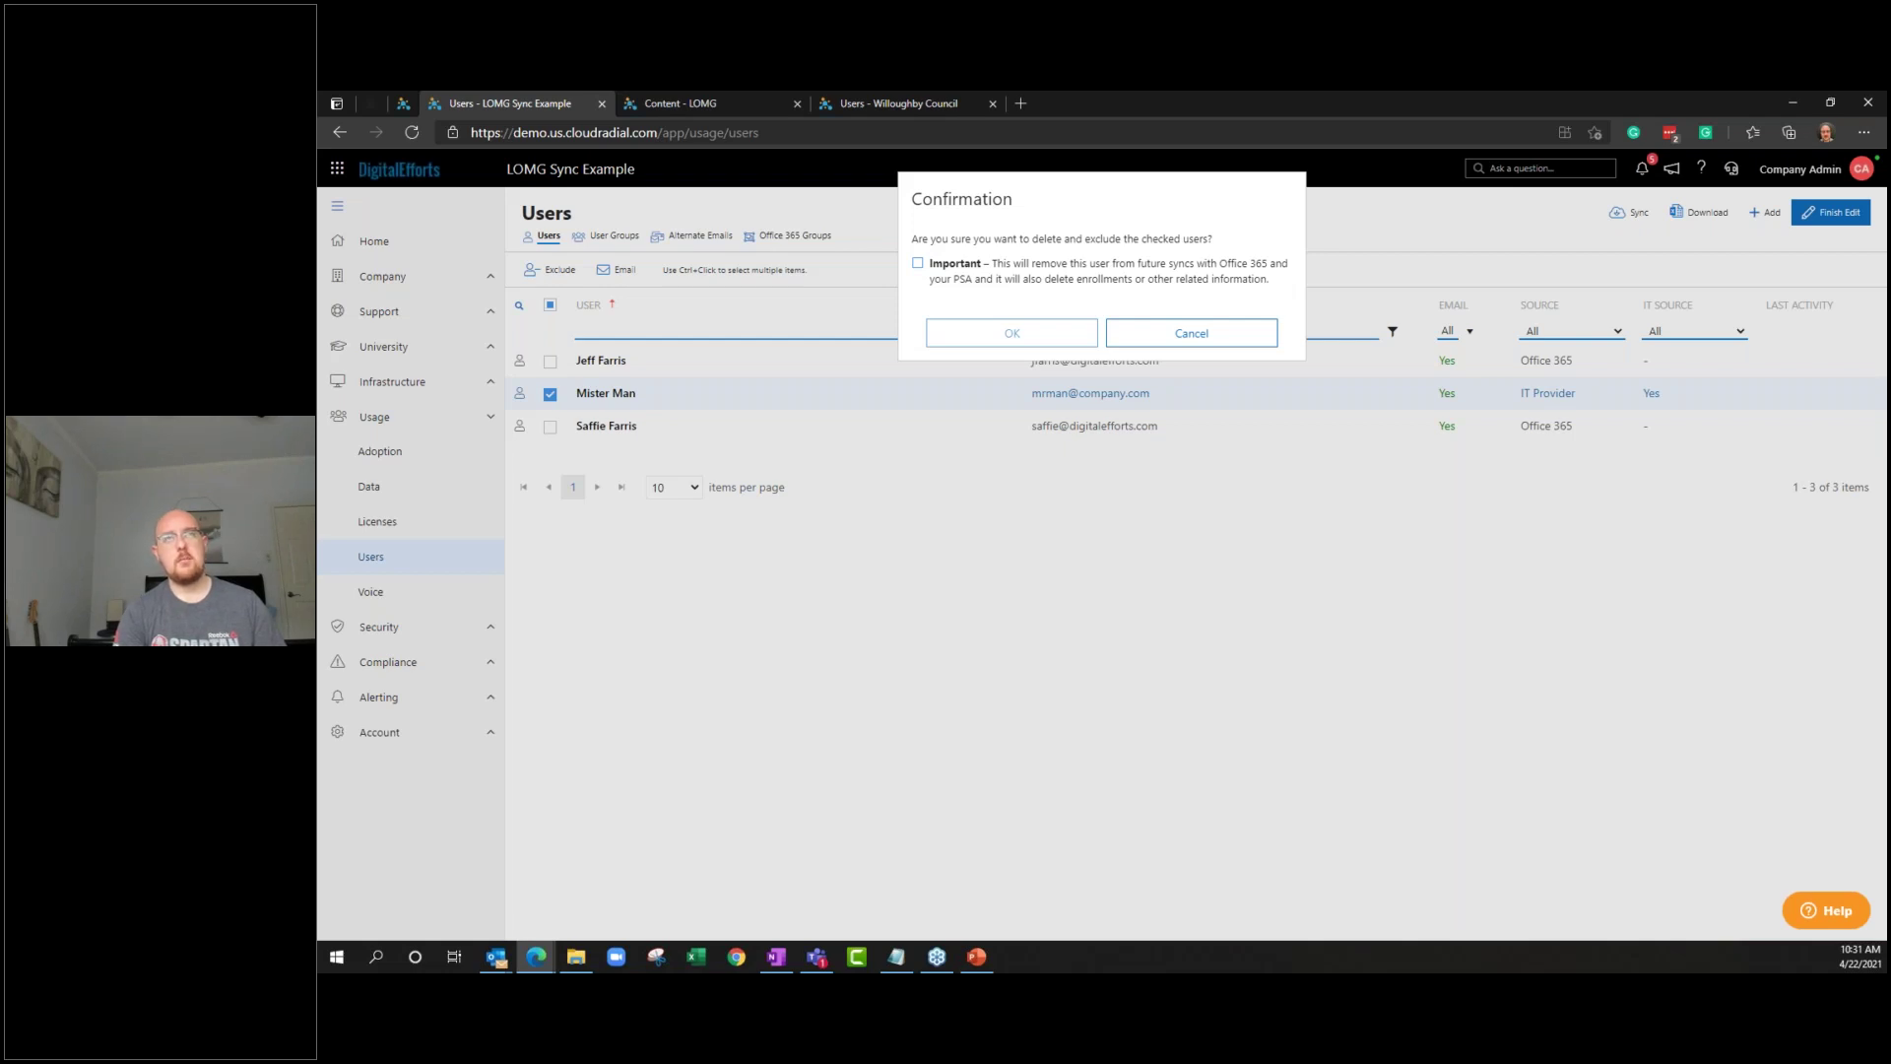
pyautogui.click(1045, 284)
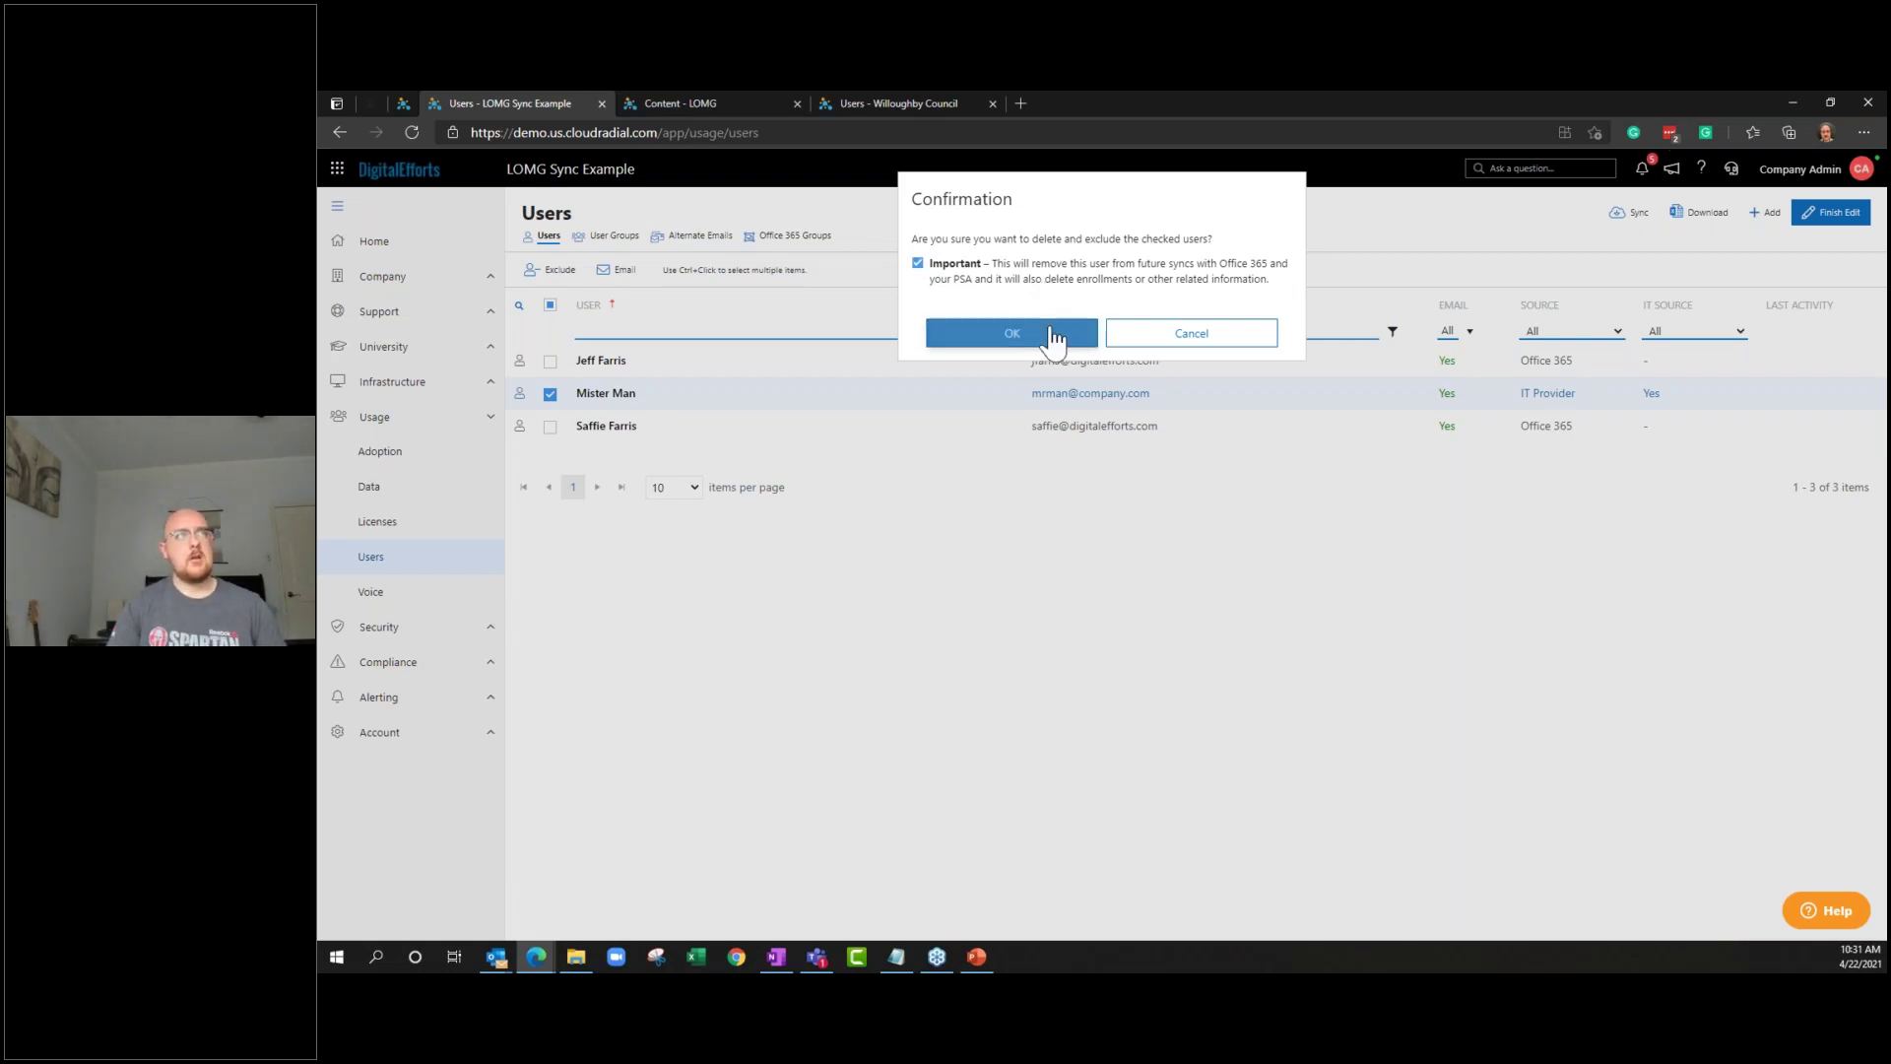
pyautogui.click(1052, 339)
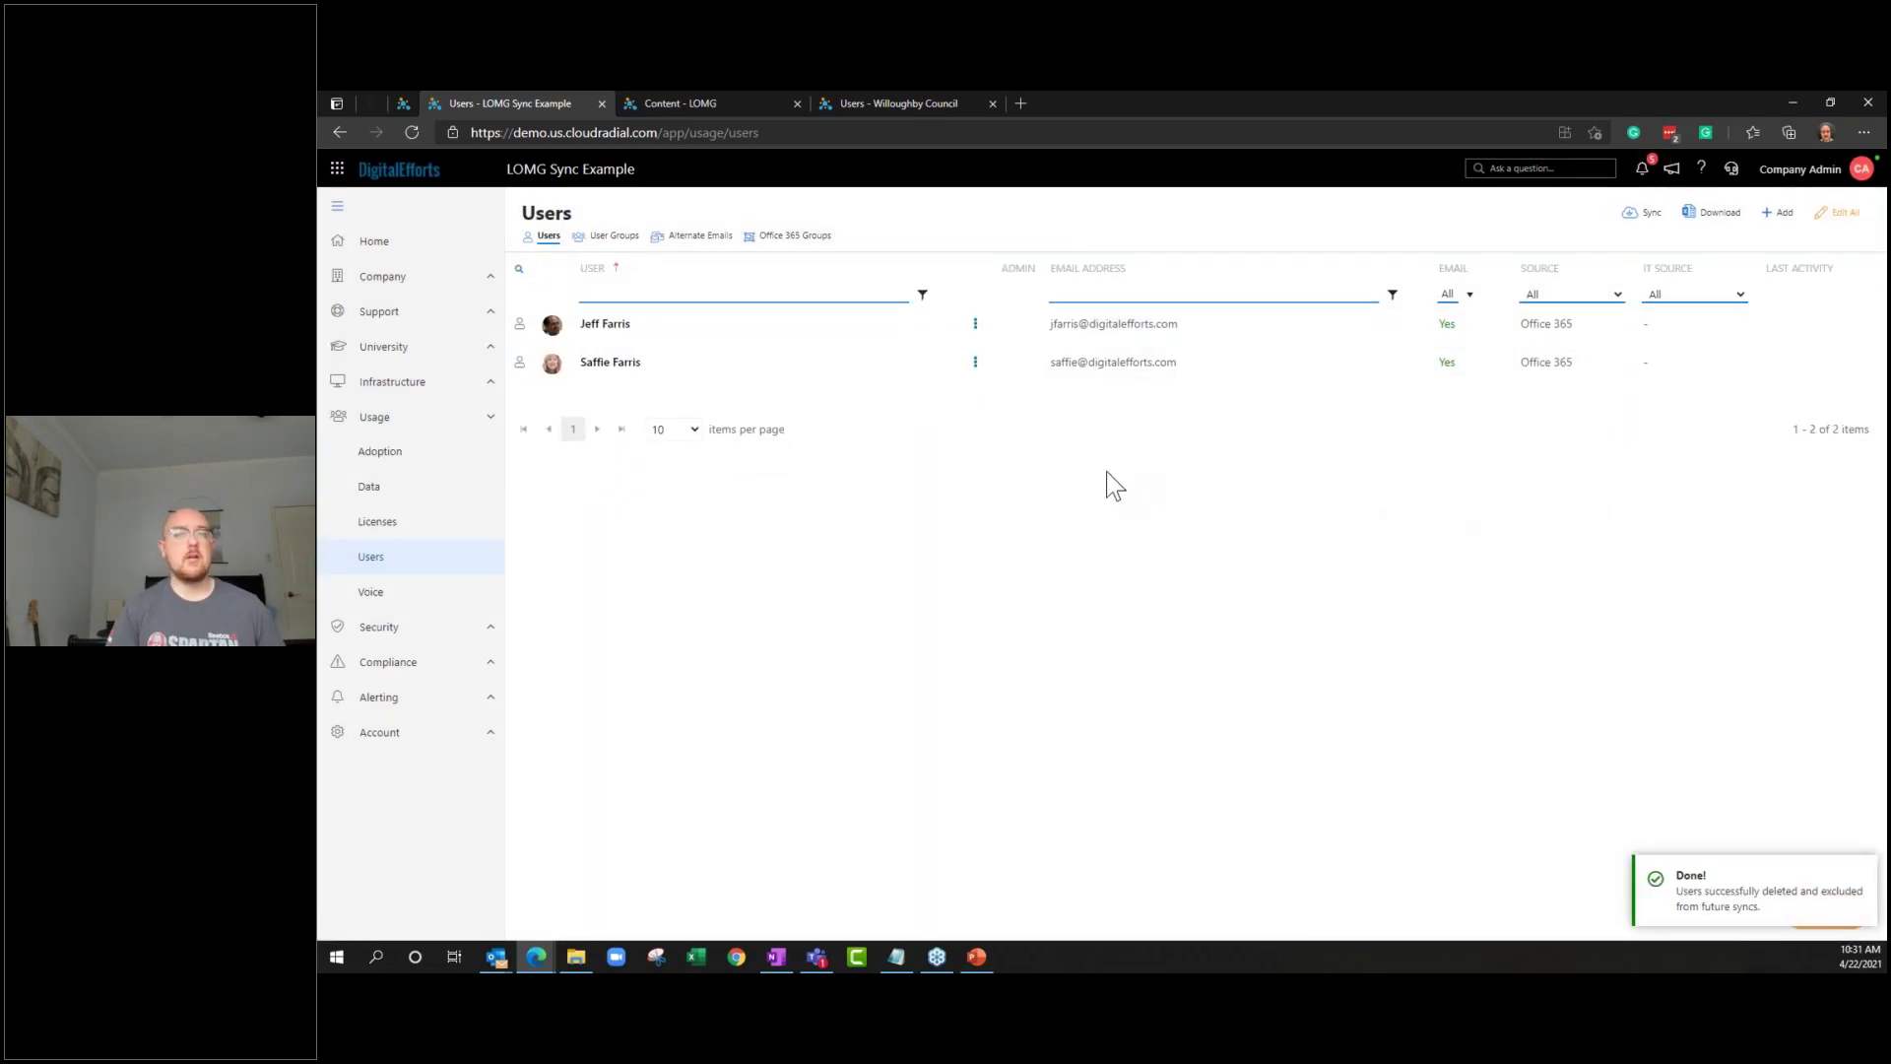
# Delete the email exclusion rule from the LOMG Sync Example client's Exclusions on the DigitalEfforts Clients page and close the company details
pyautogui.click(404, 104)
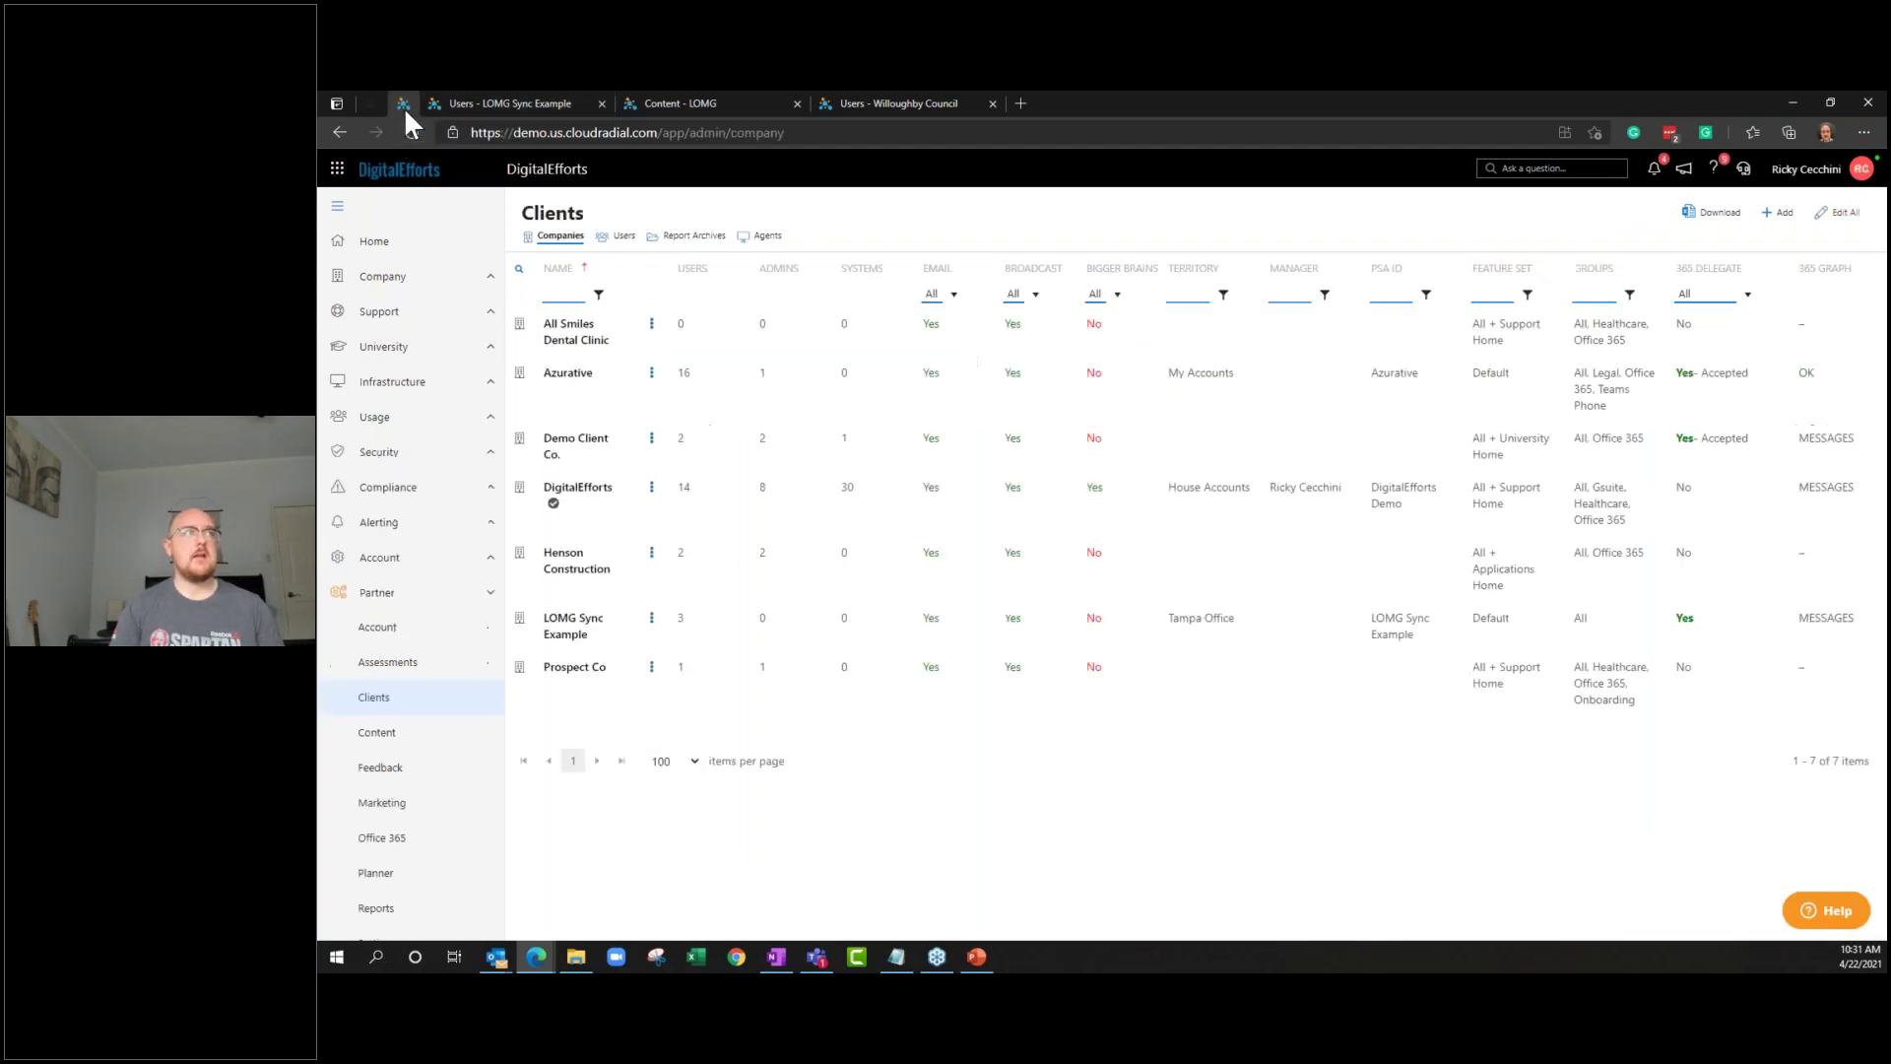
pyautogui.click(776, 631)
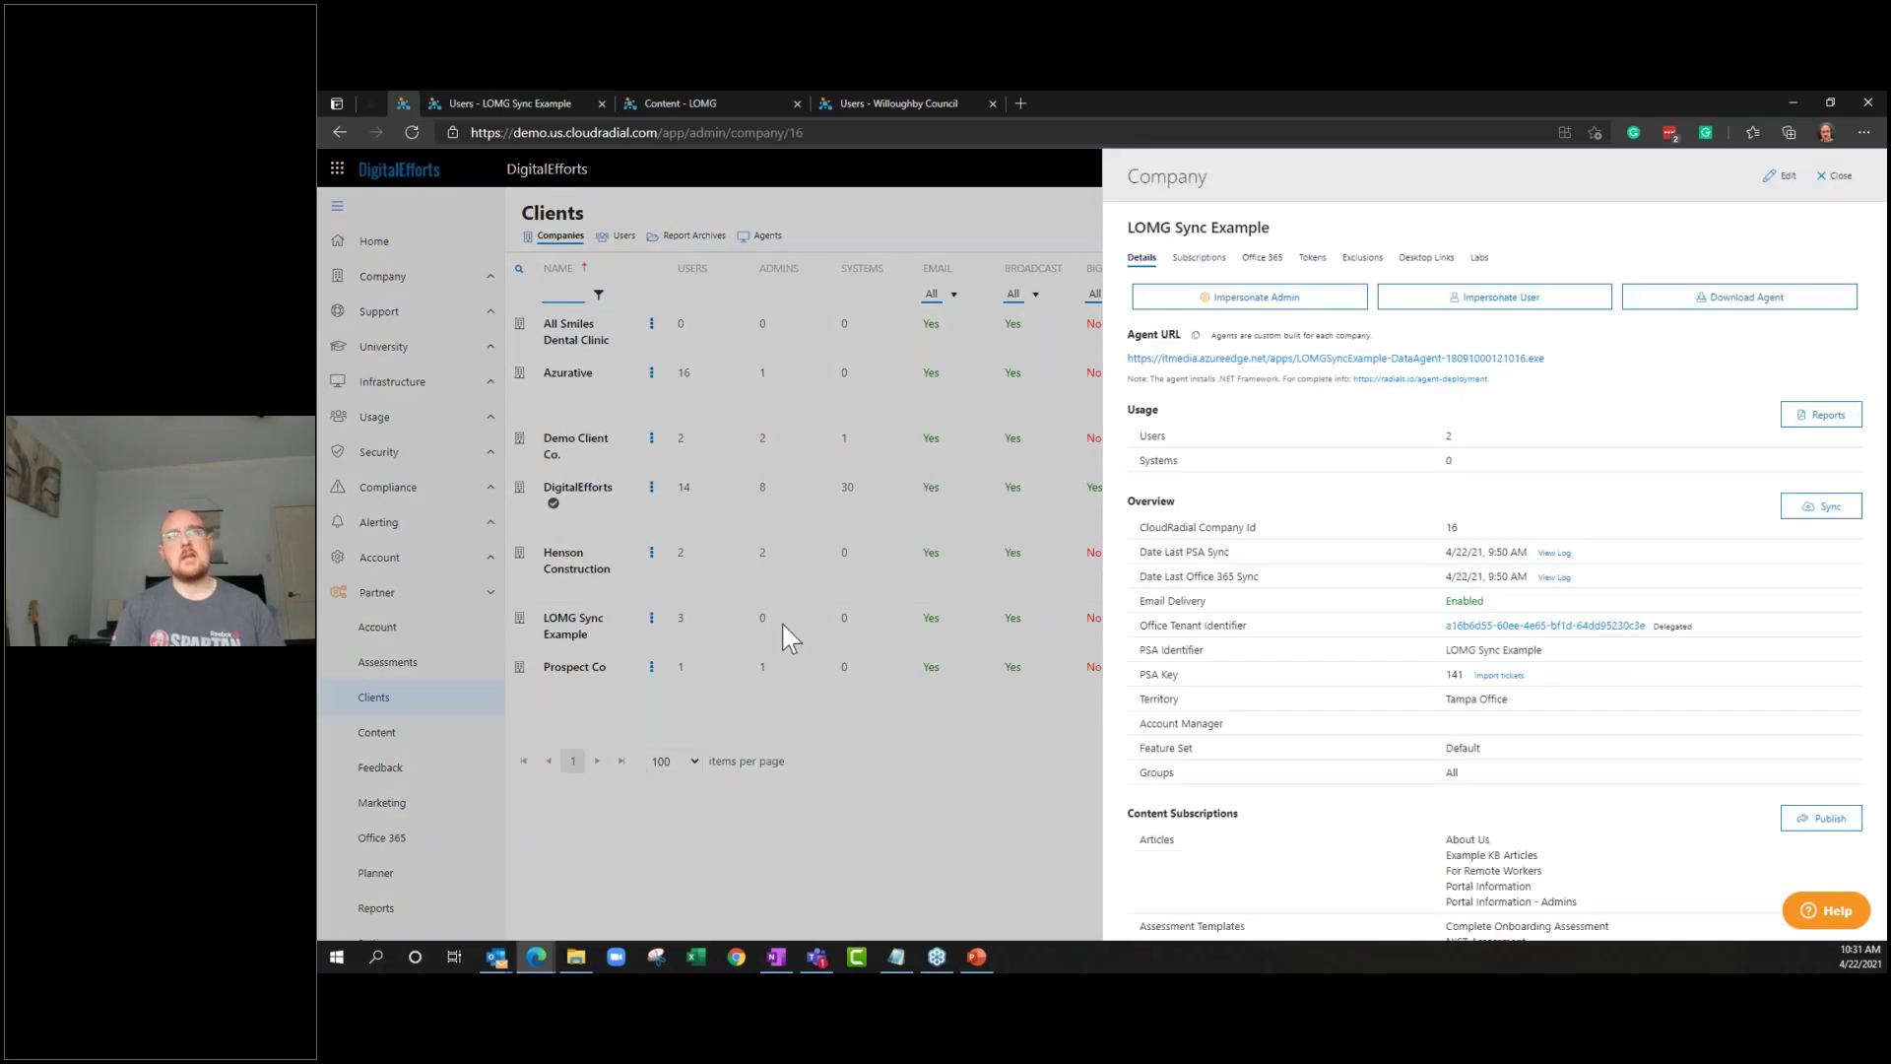
pyautogui.click(1363, 259)
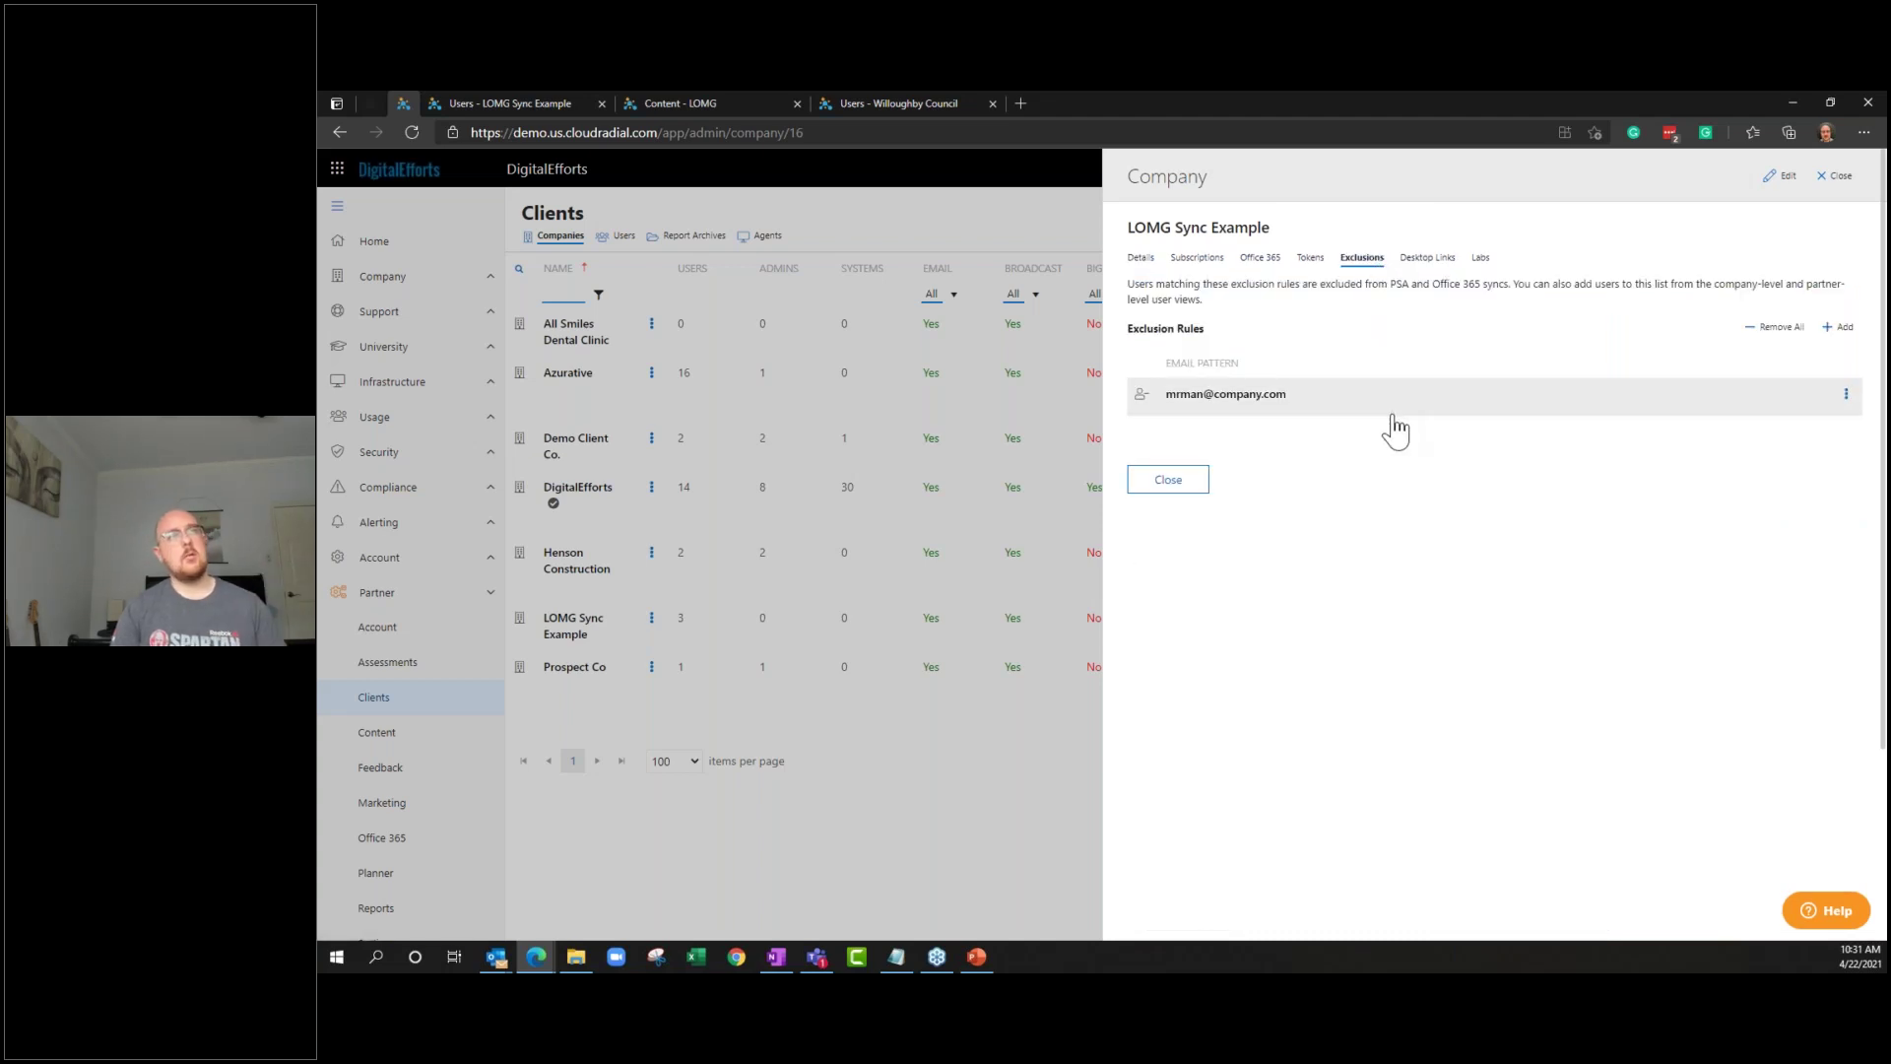
pyautogui.click(1846, 396)
pyautogui.click(1820, 409)
pyautogui.click(1013, 300)
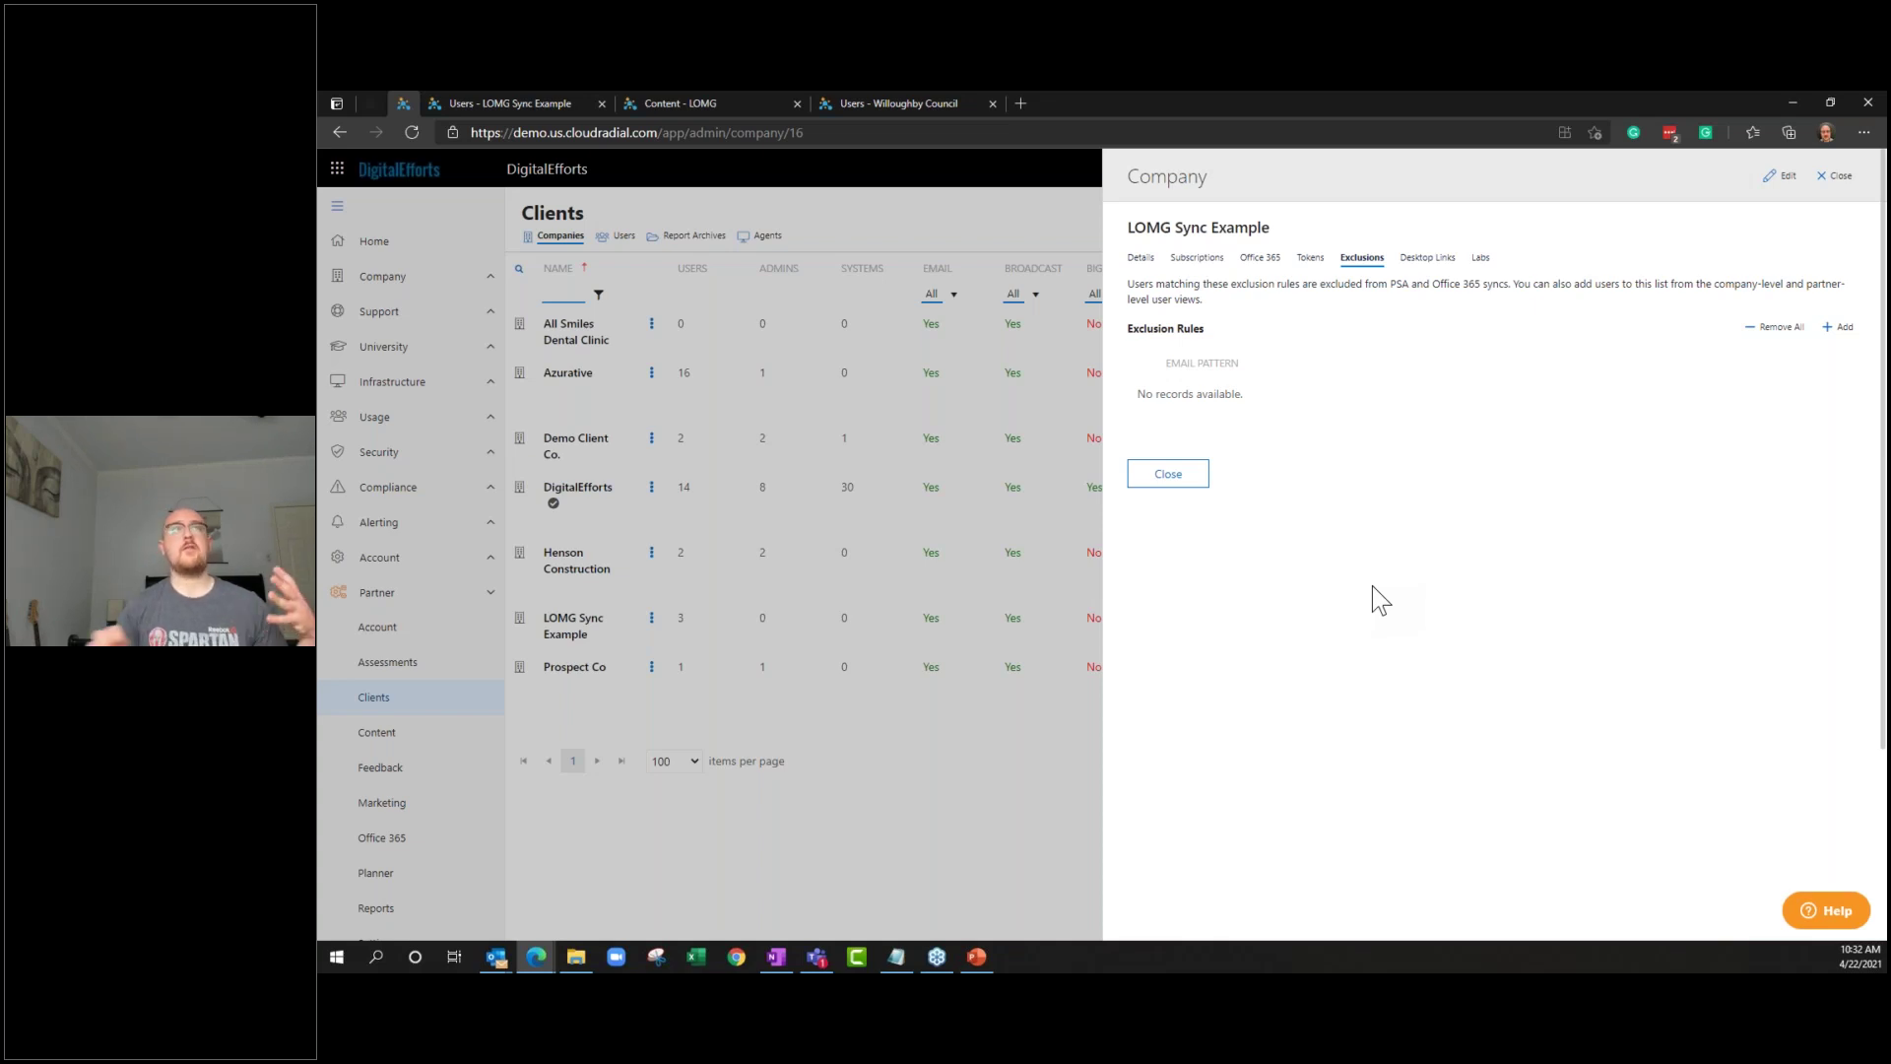
pyautogui.click(1199, 485)
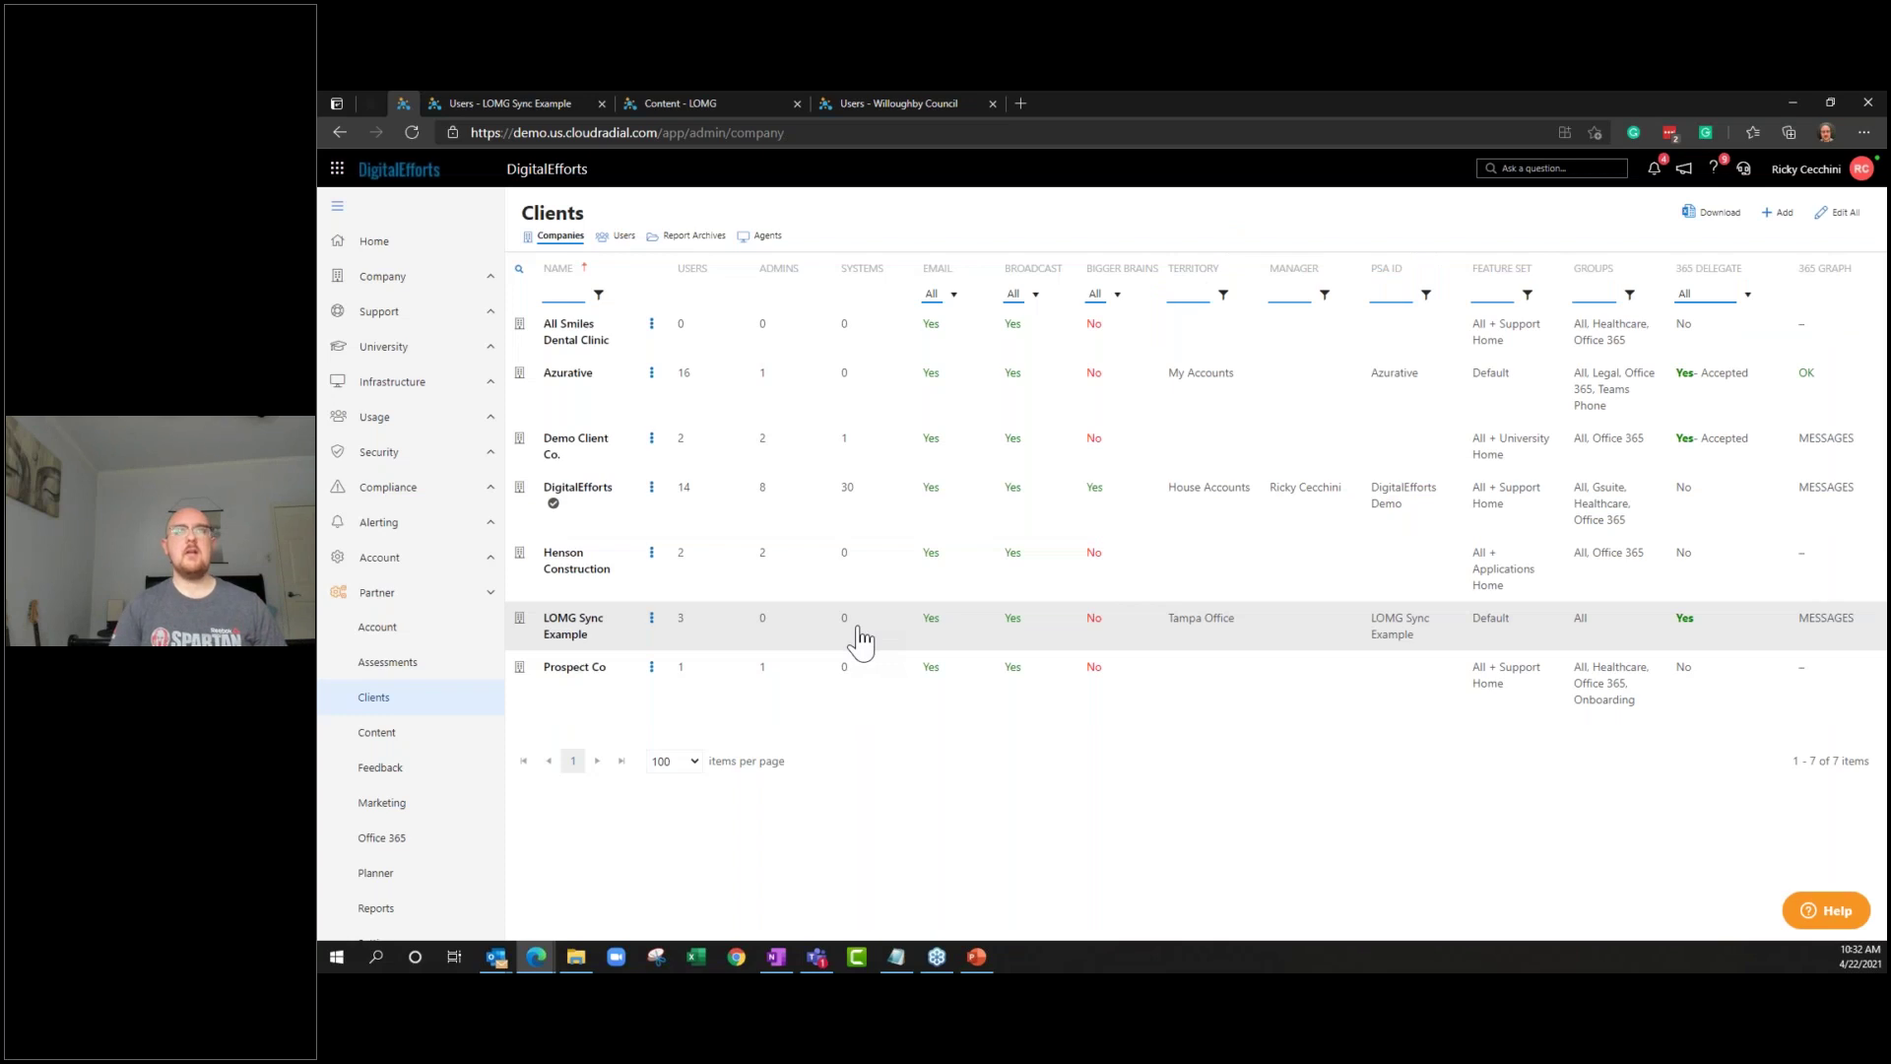
# Review the form for adding an exclusion rule to the LOMG Sync Example client, cancel it and close the company details
pyautogui.click(860, 640)
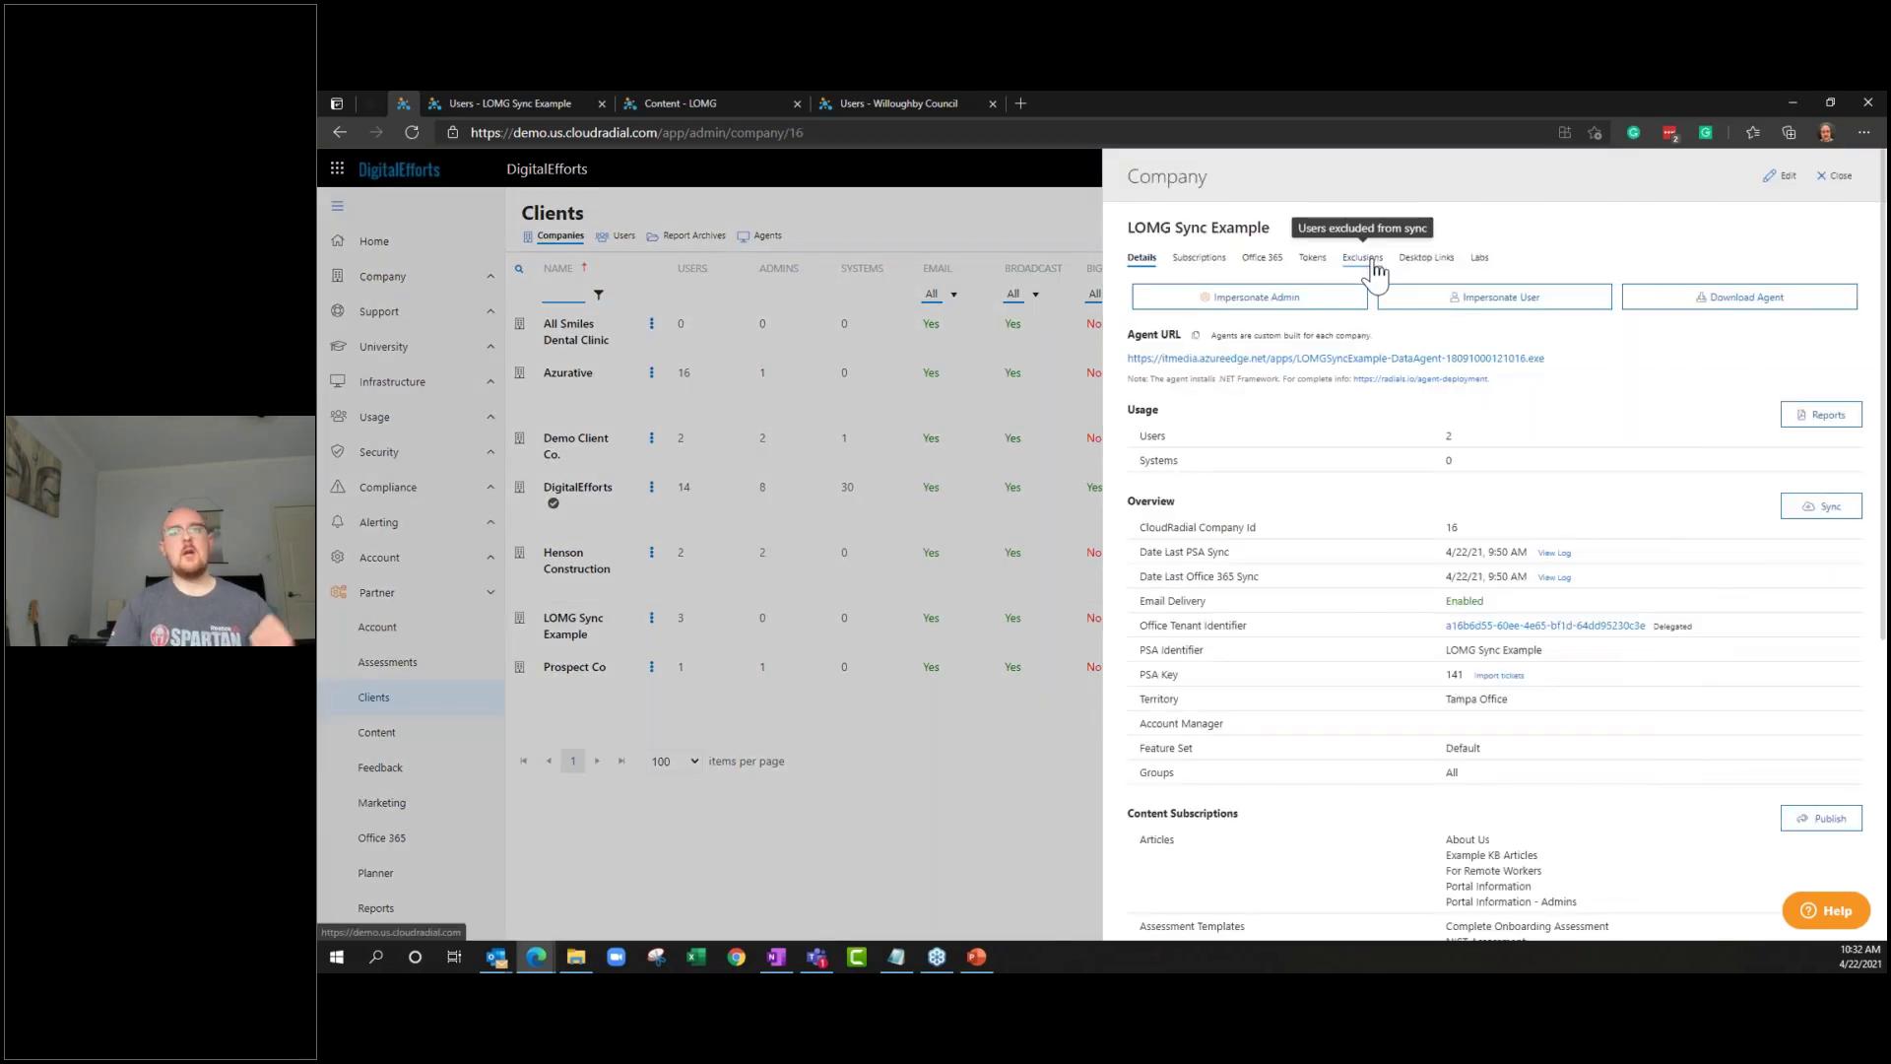
pyautogui.click(1365, 259)
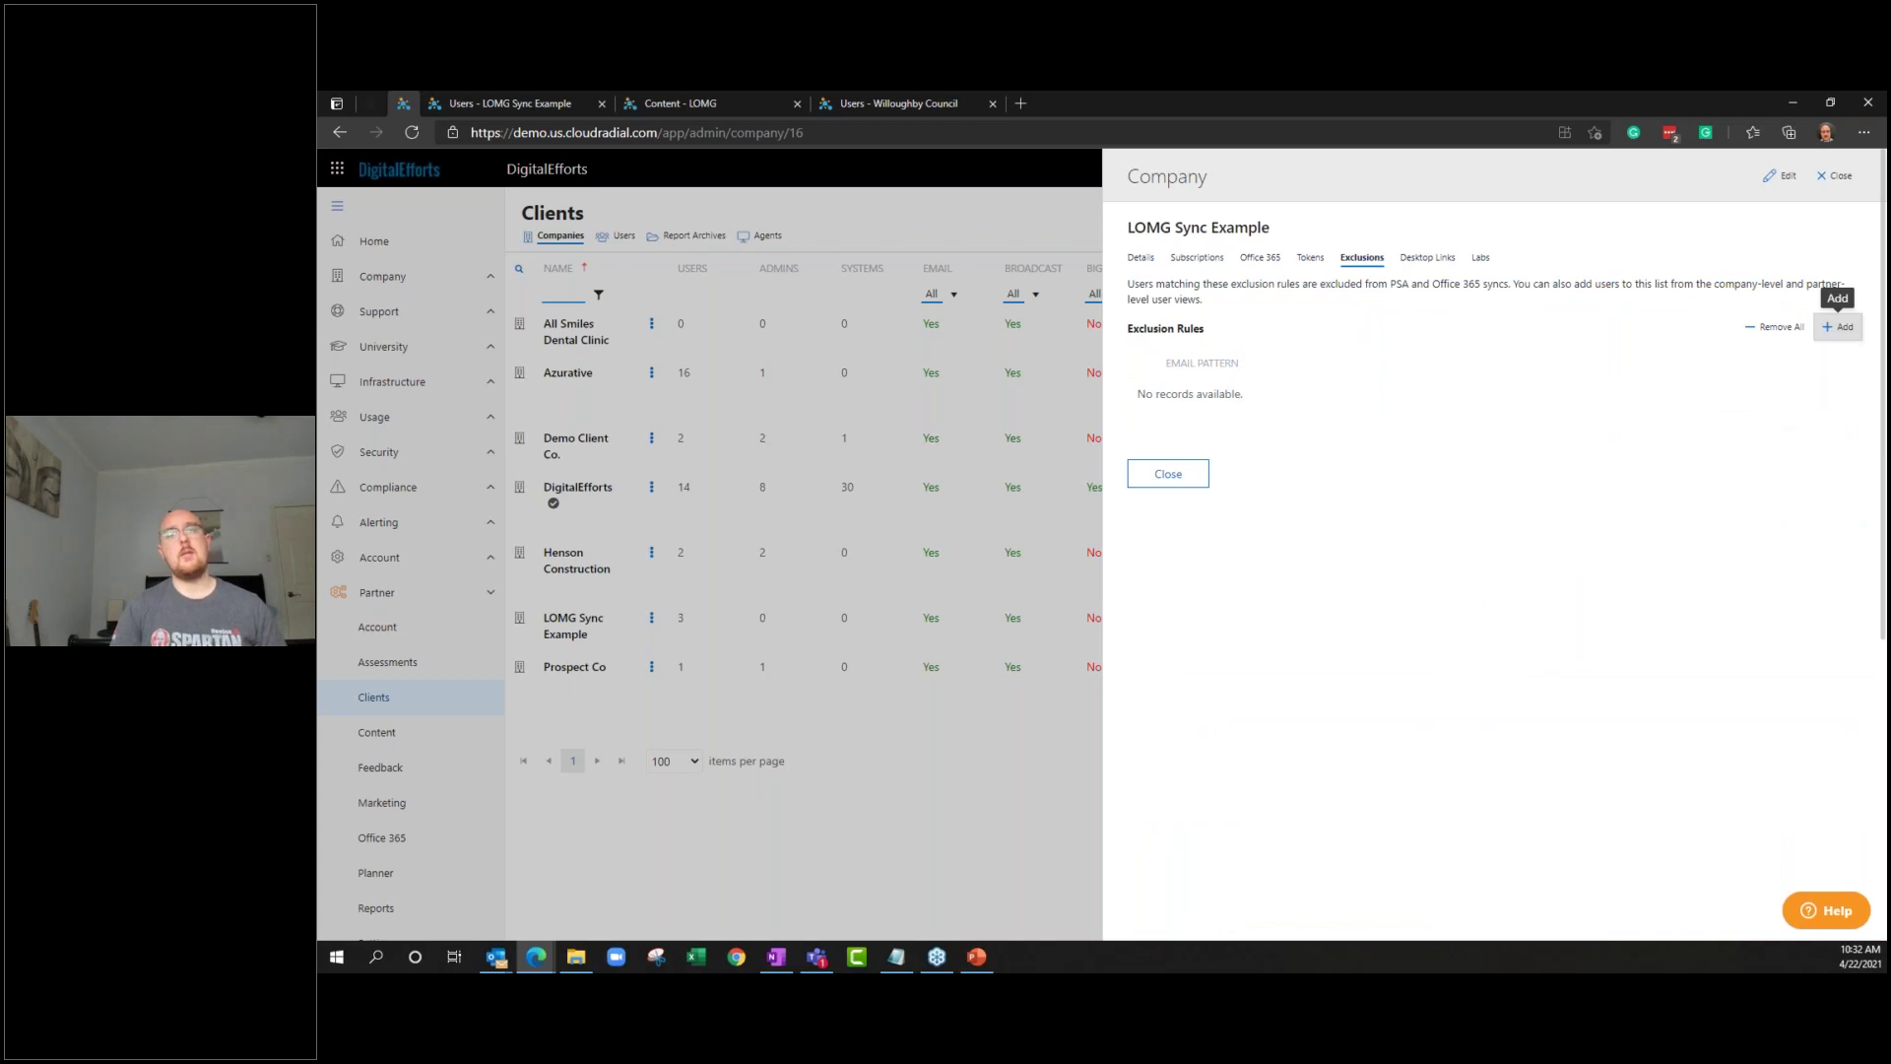
pyautogui.click(1838, 327)
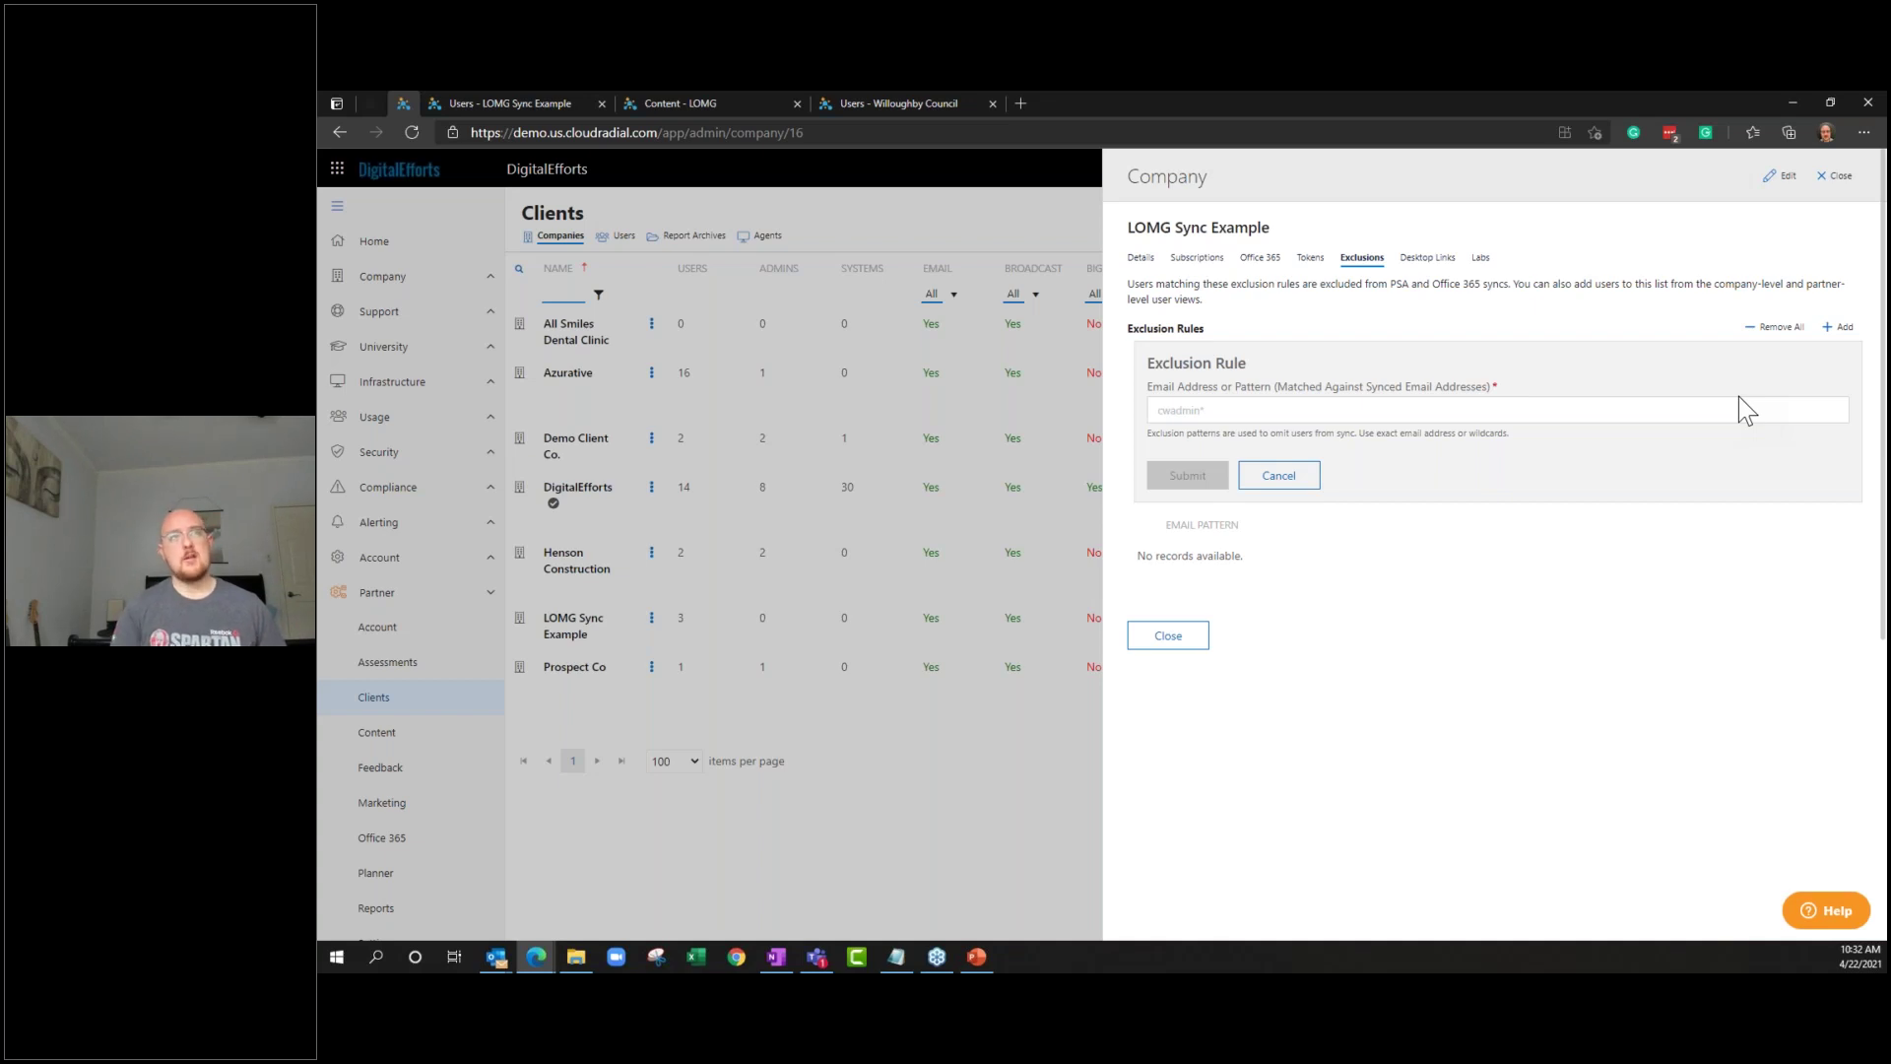
pyautogui.click(1271, 485)
pyautogui.click(1182, 477)
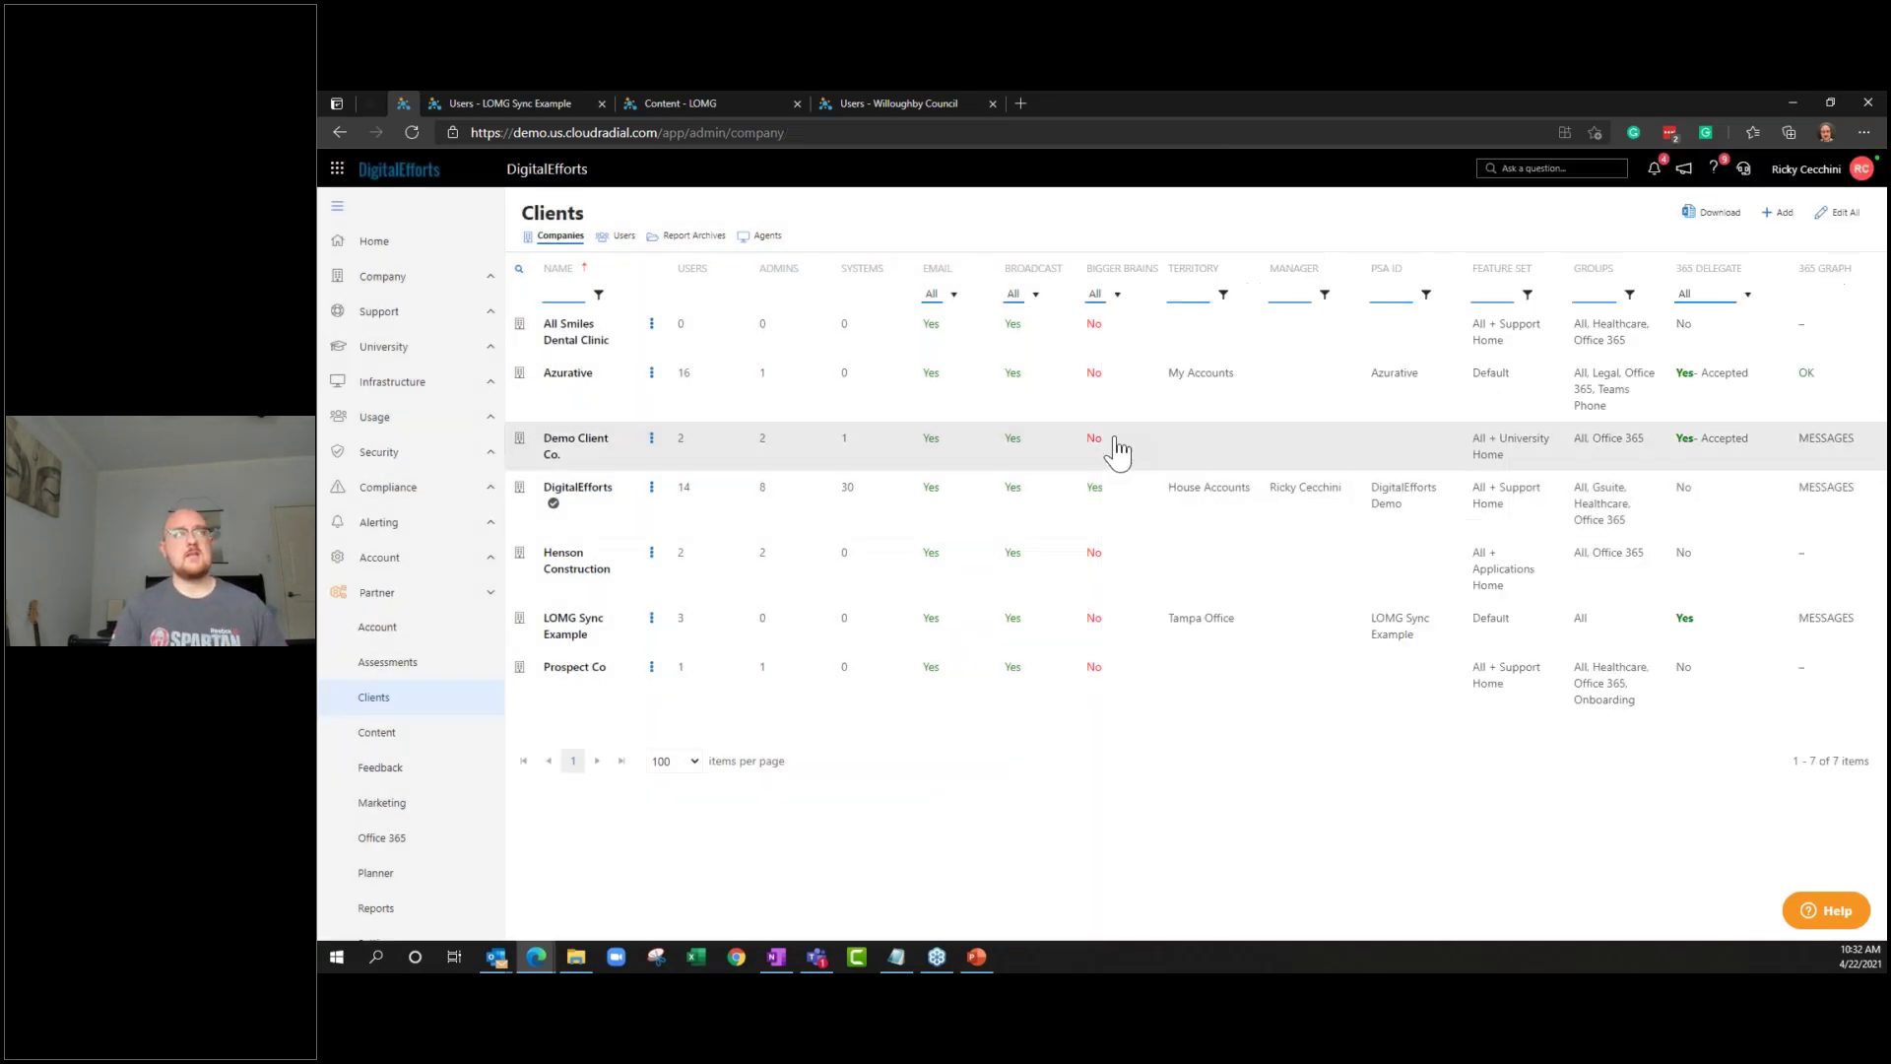
# Sync the LOMG Sync Example portal's Users list from the online email accounts, and briefly enter and leave Edit All mode
pyautogui.click(532, 103)
pyautogui.click(1641, 213)
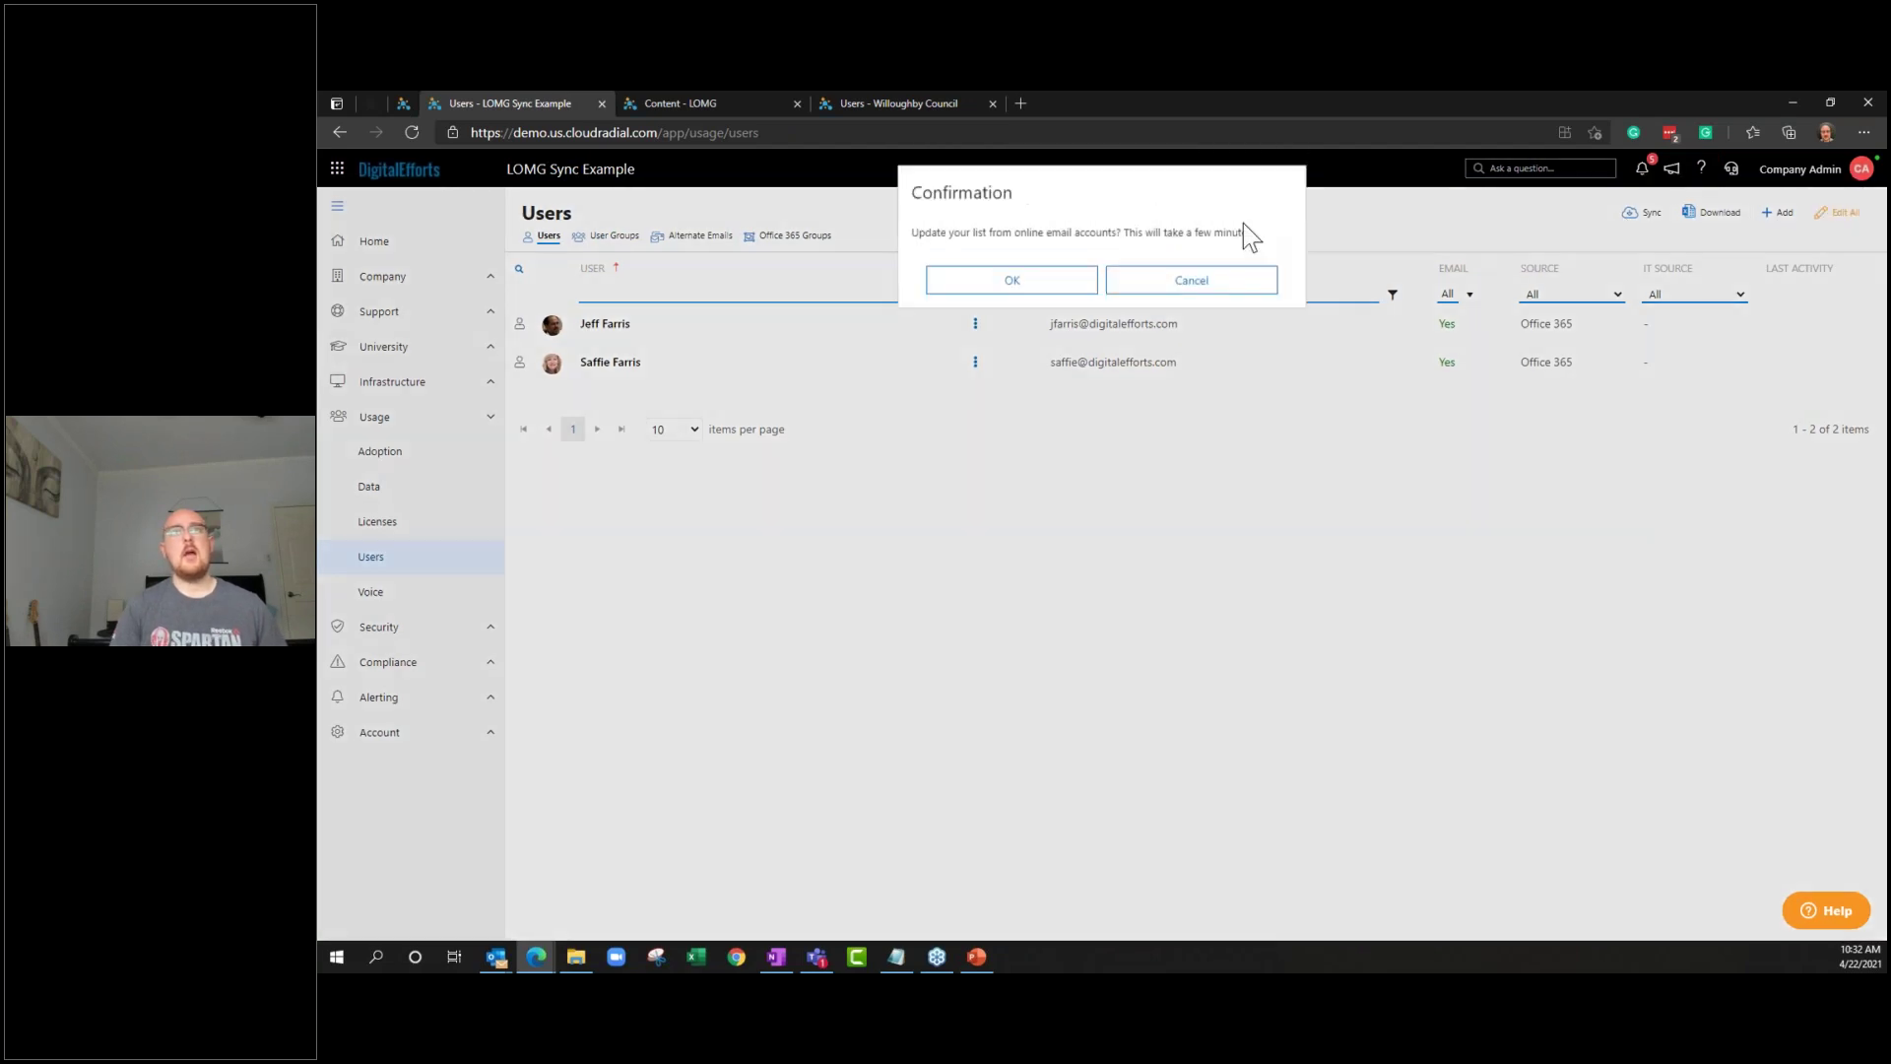
pyautogui.click(1057, 287)
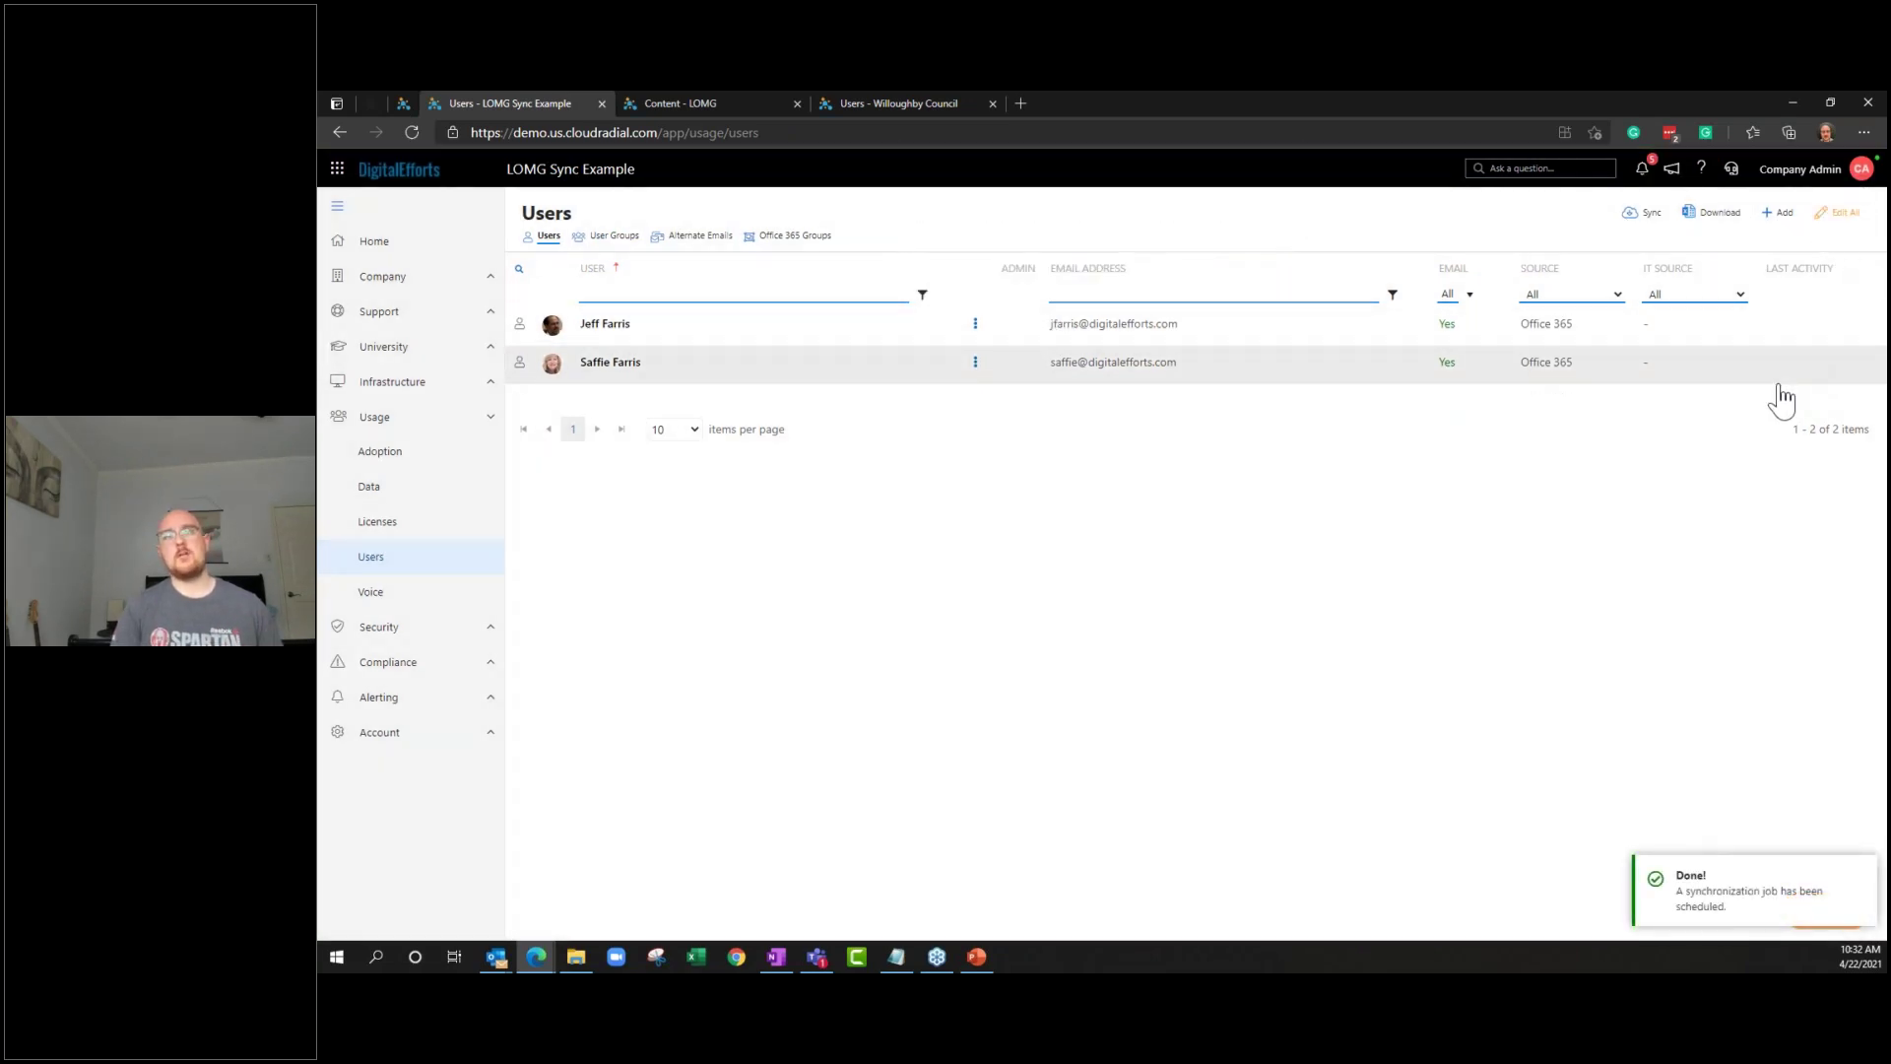
pyautogui.click(1839, 212)
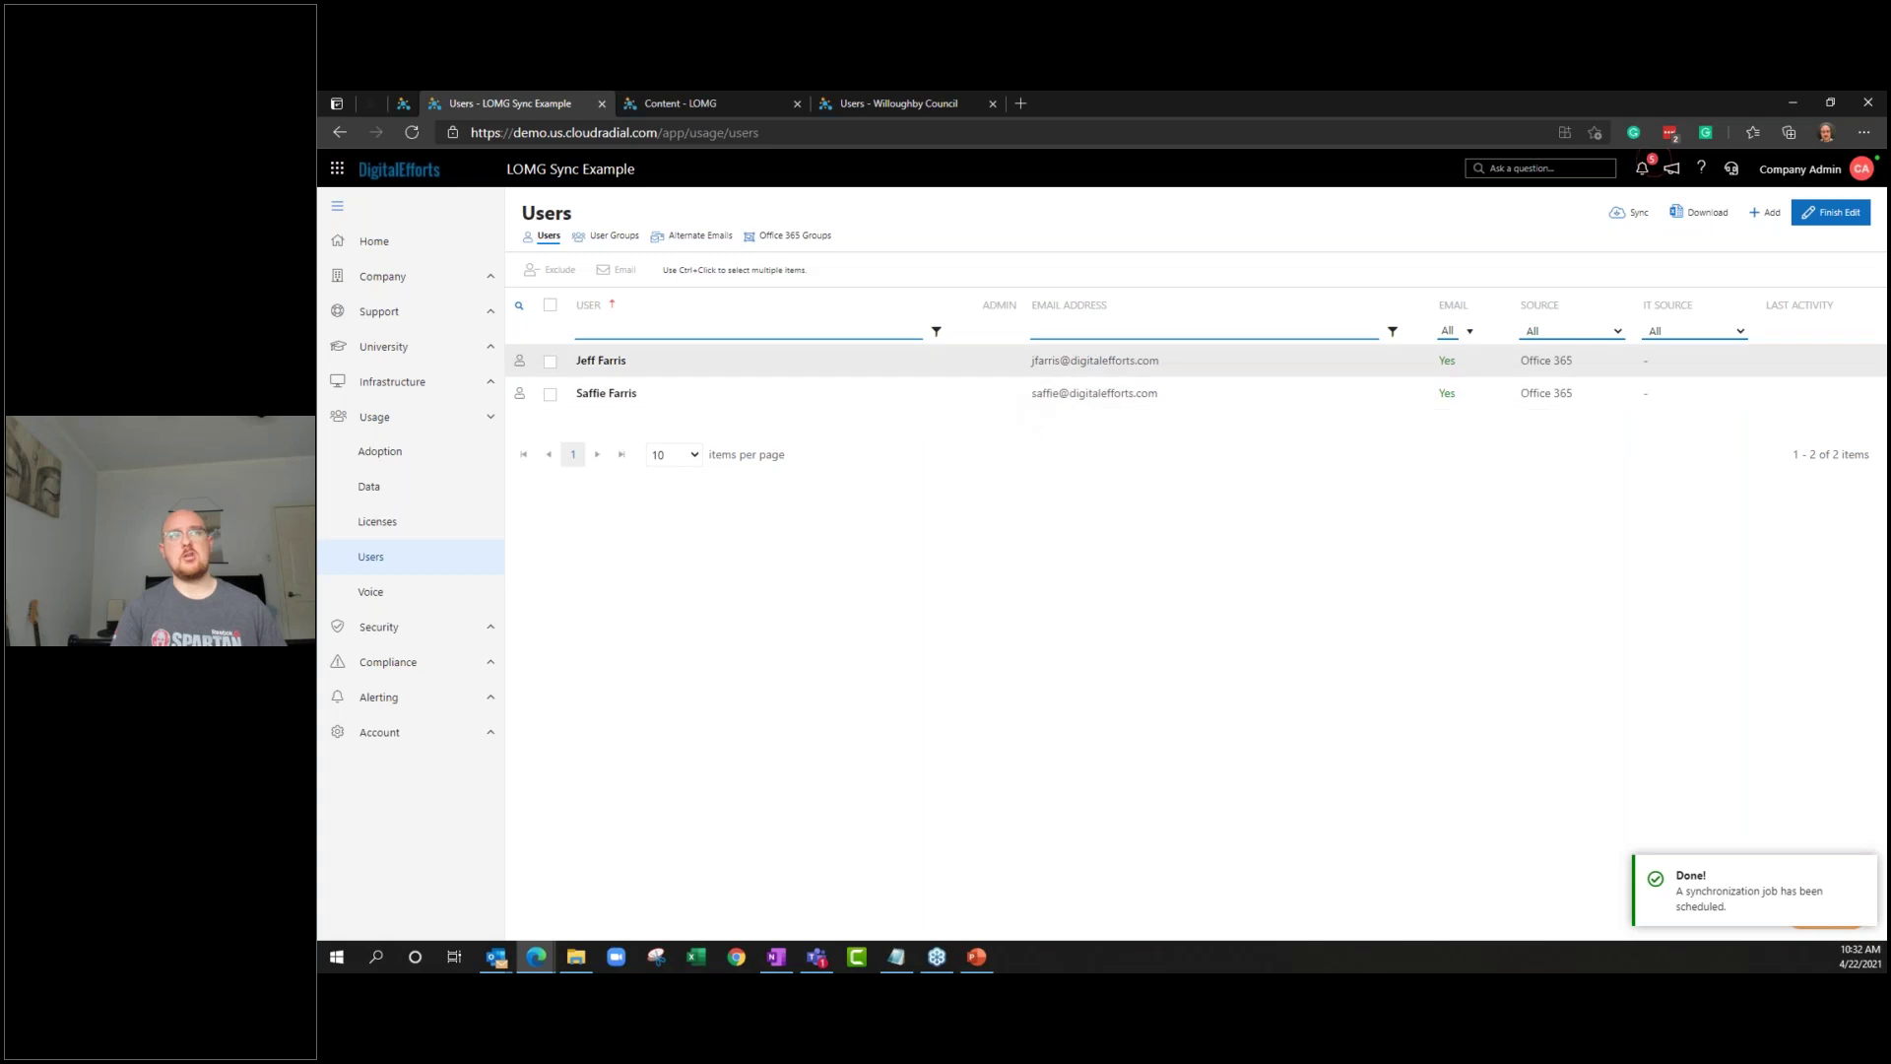
pyautogui.click(1818, 214)
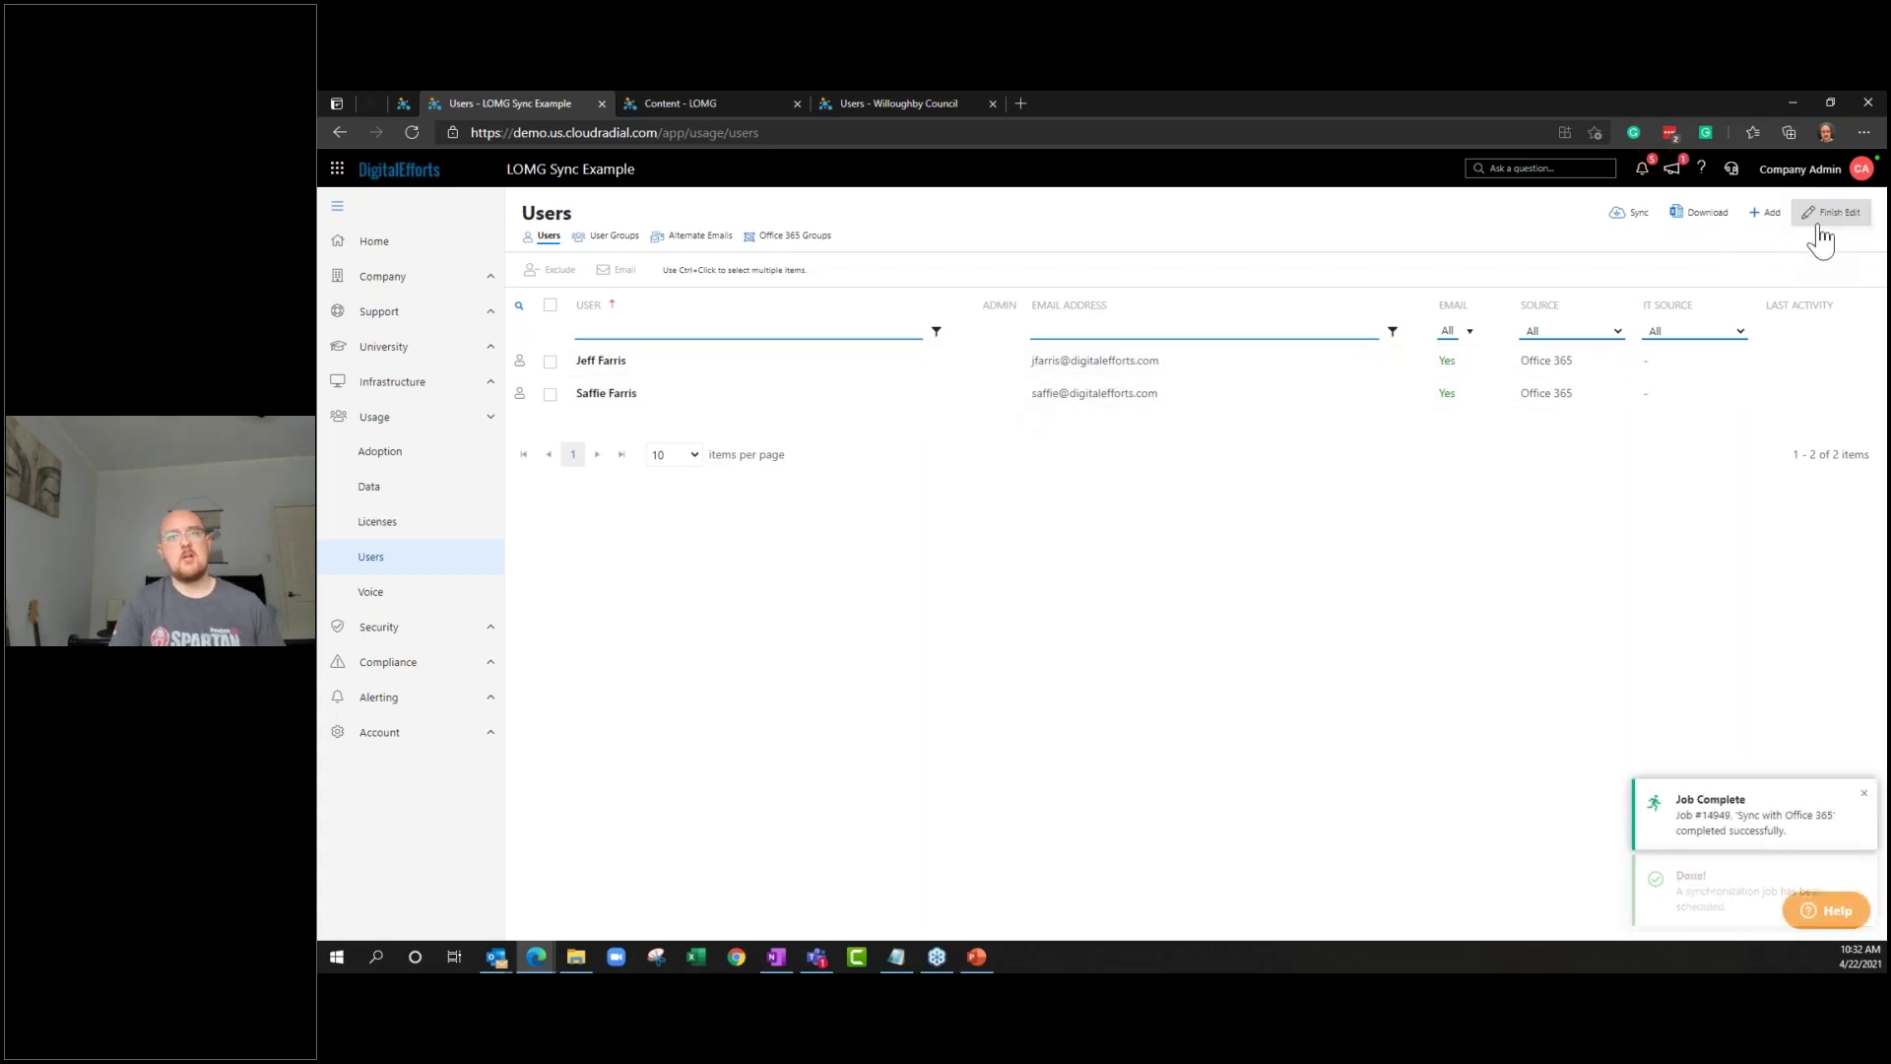
# Review the partner-wide exclusion patterns in the DigitalEfforts partner Settings and return to the main settings page
pyautogui.click(408, 107)
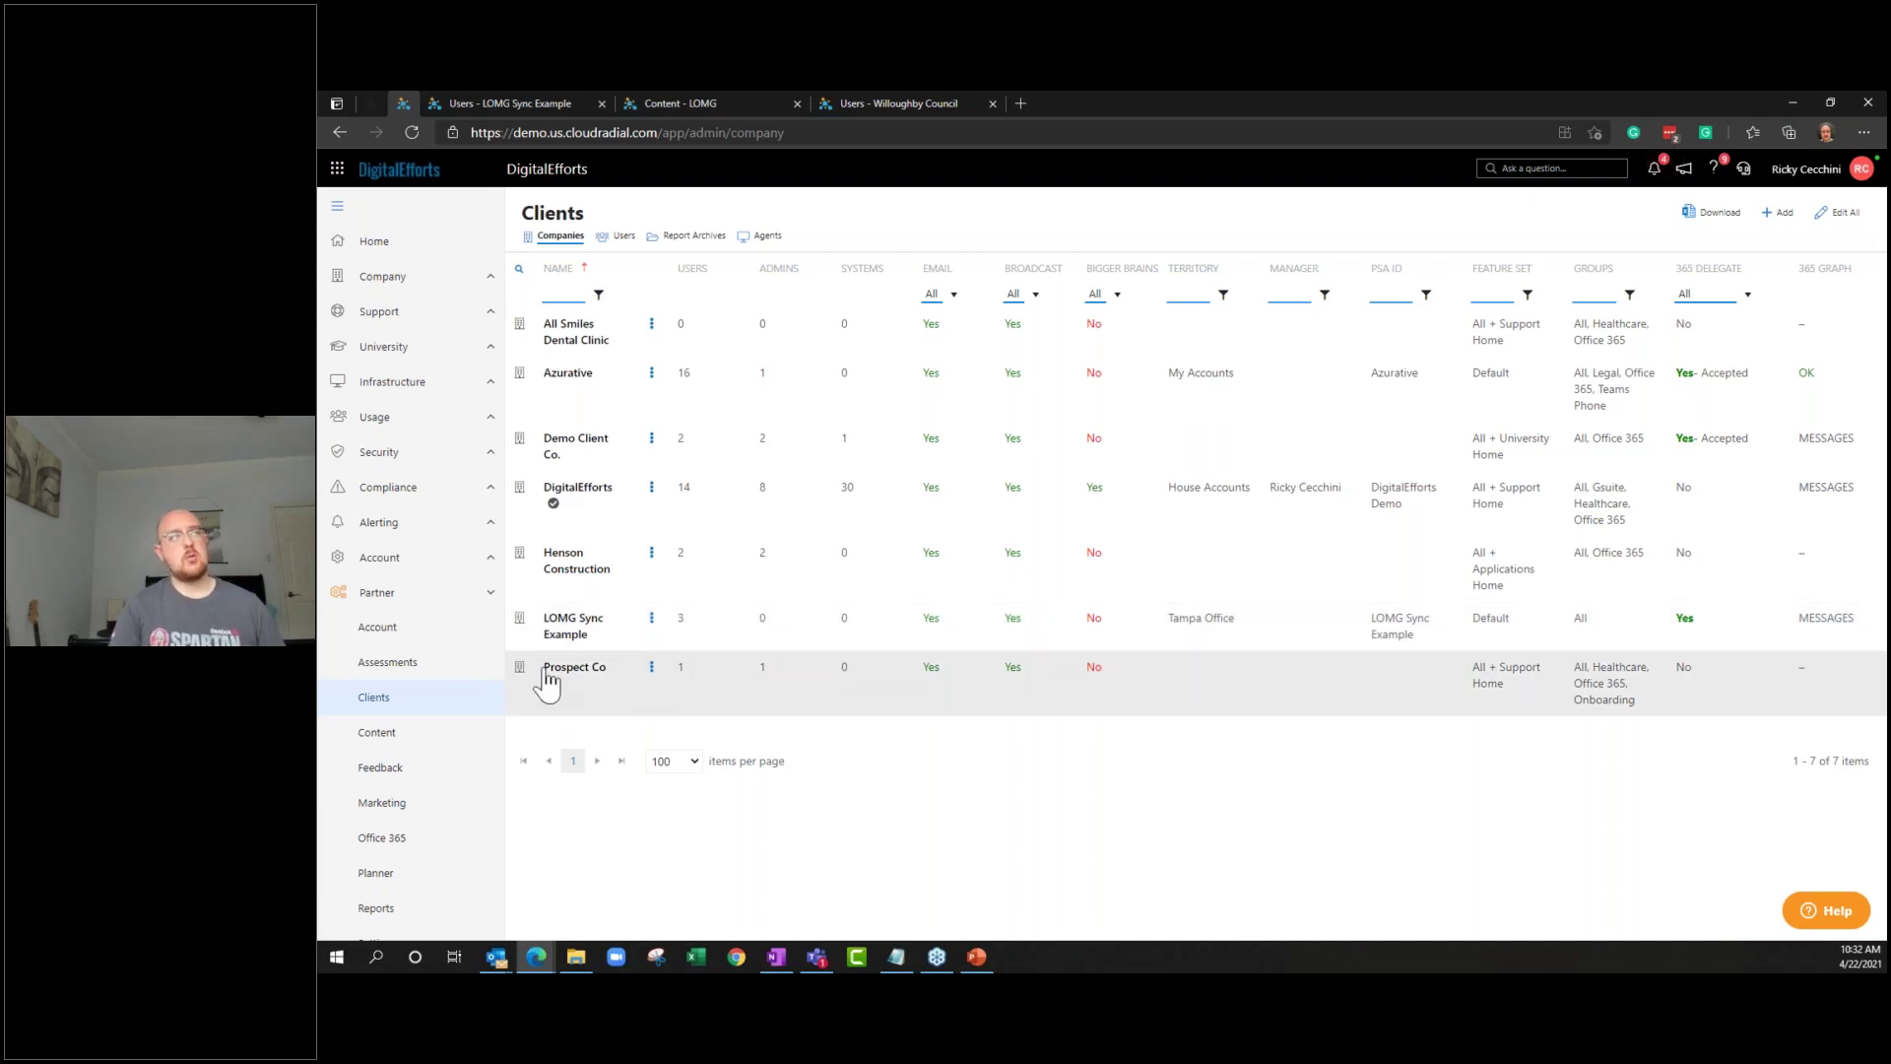
pyautogui.scroll(-2, 443, 709)
pyautogui.click(422, 904)
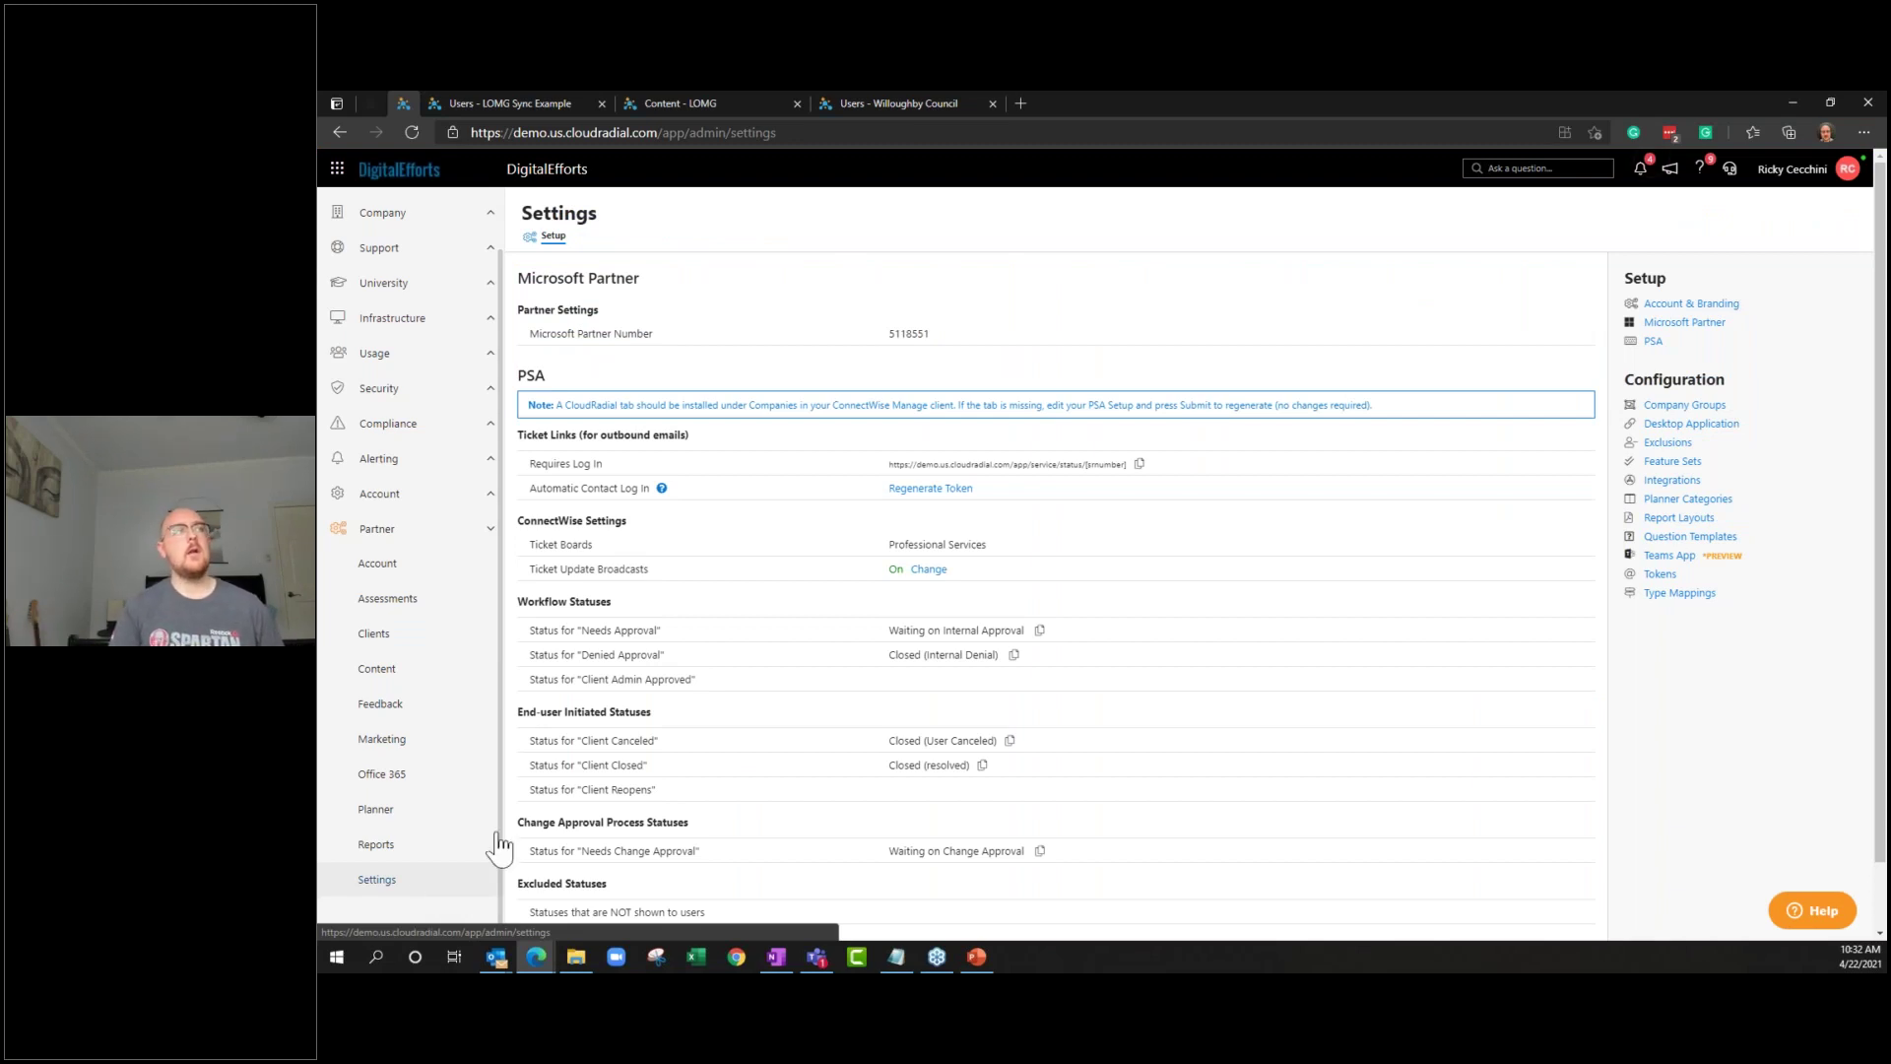
pyautogui.click(1705, 448)
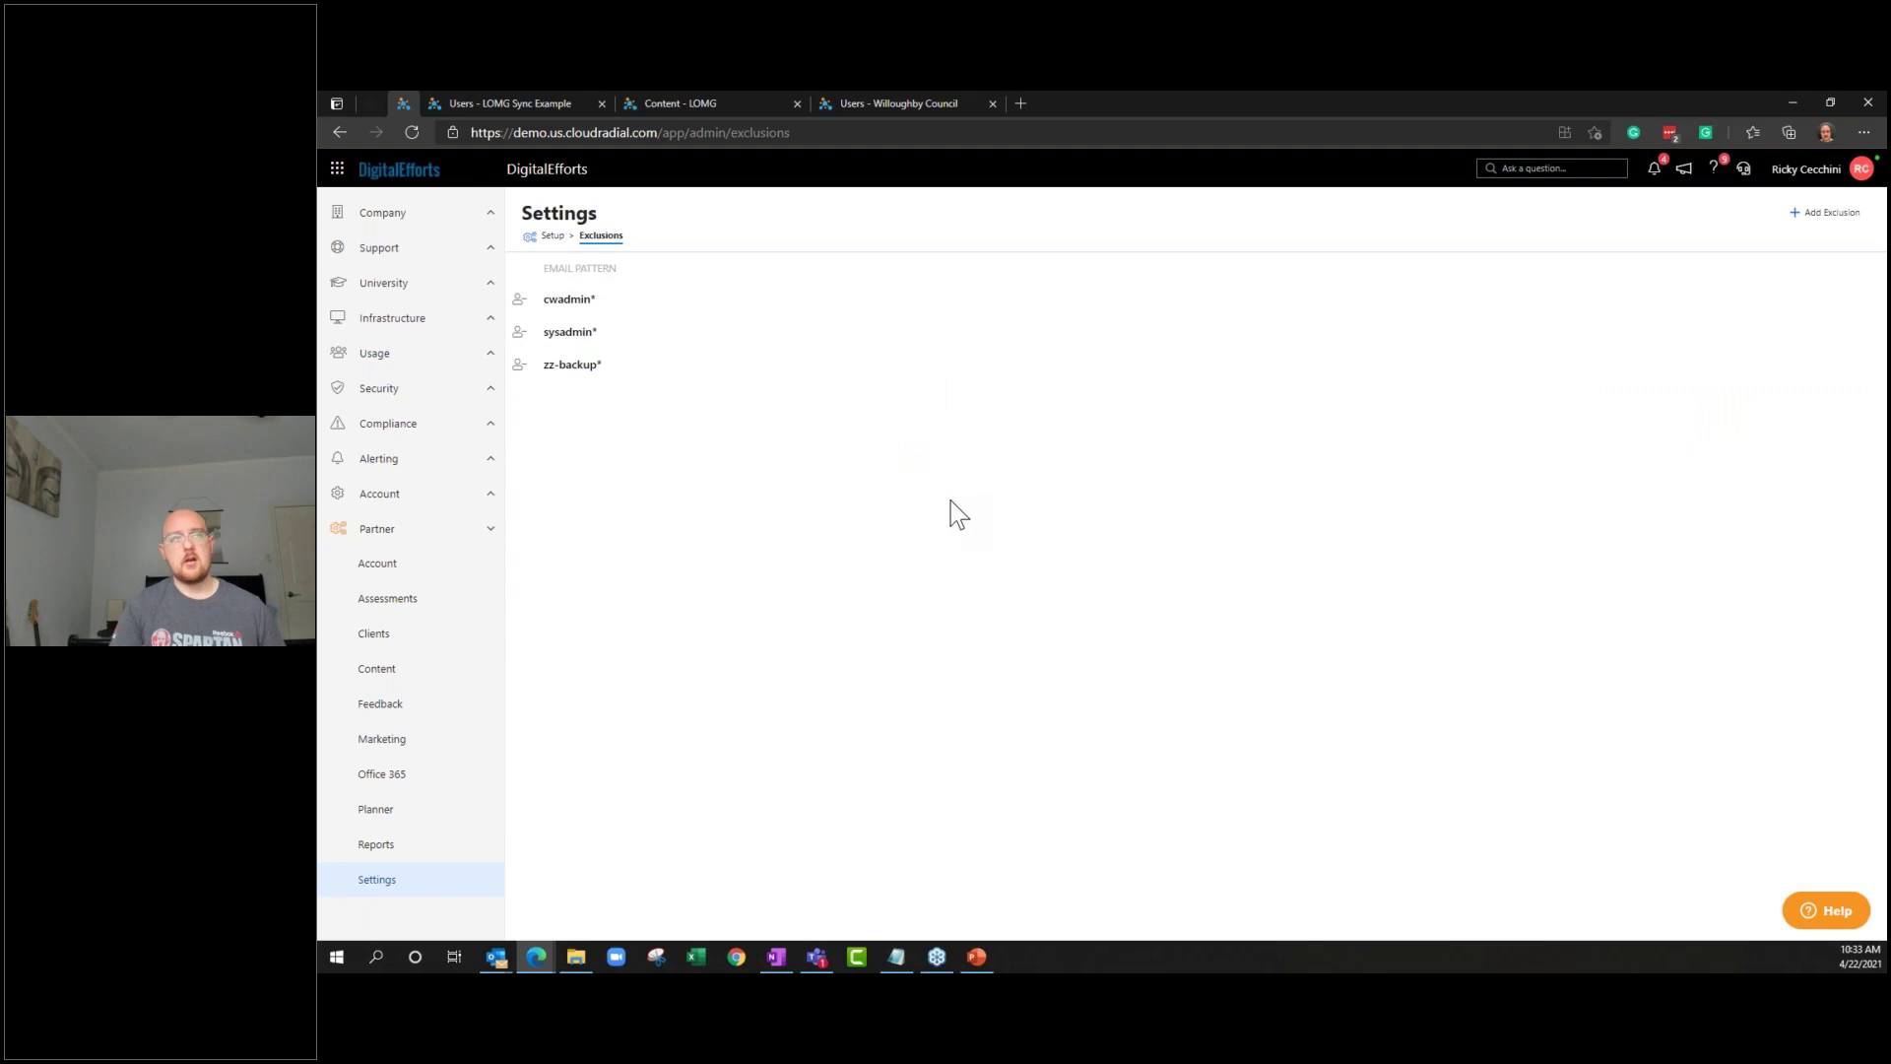
pyautogui.hotkey('alt', 'Left')
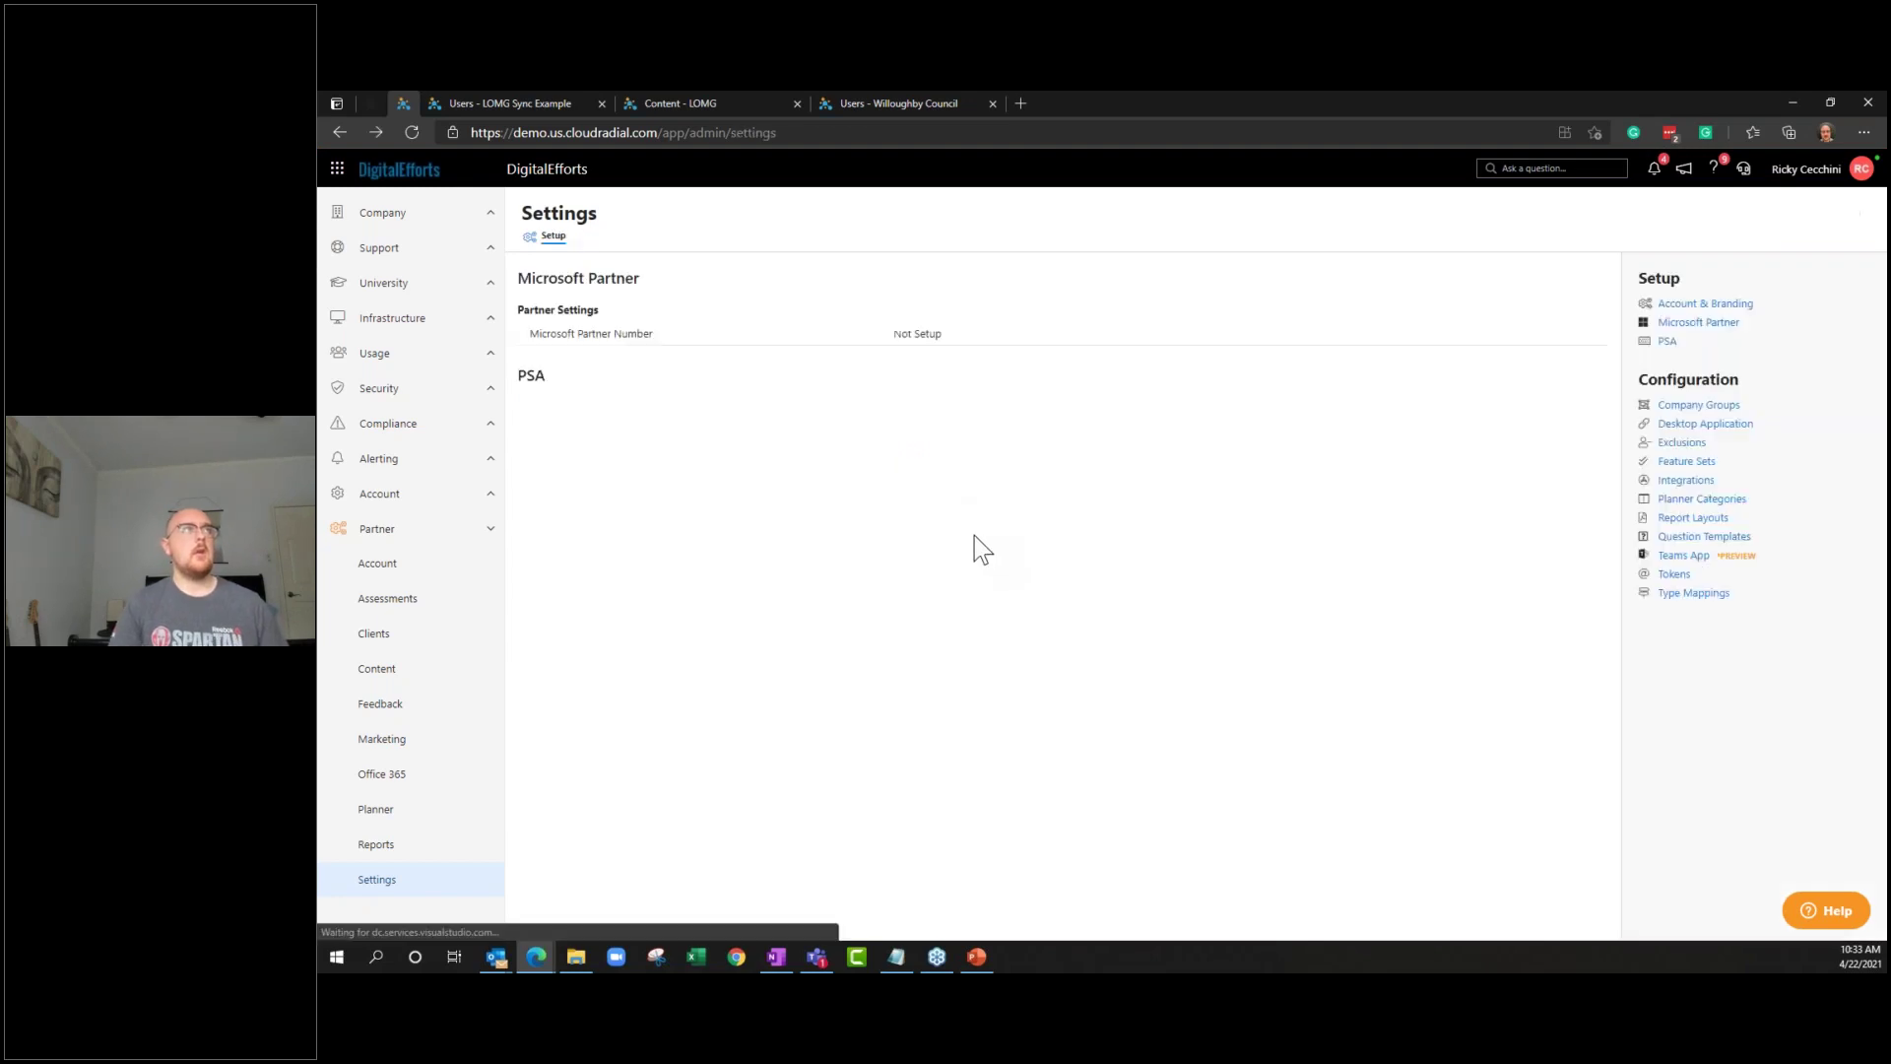
# Reload the Users list in the LOMG Sync Example portal and check it for the synced users
pyautogui.click(569, 105)
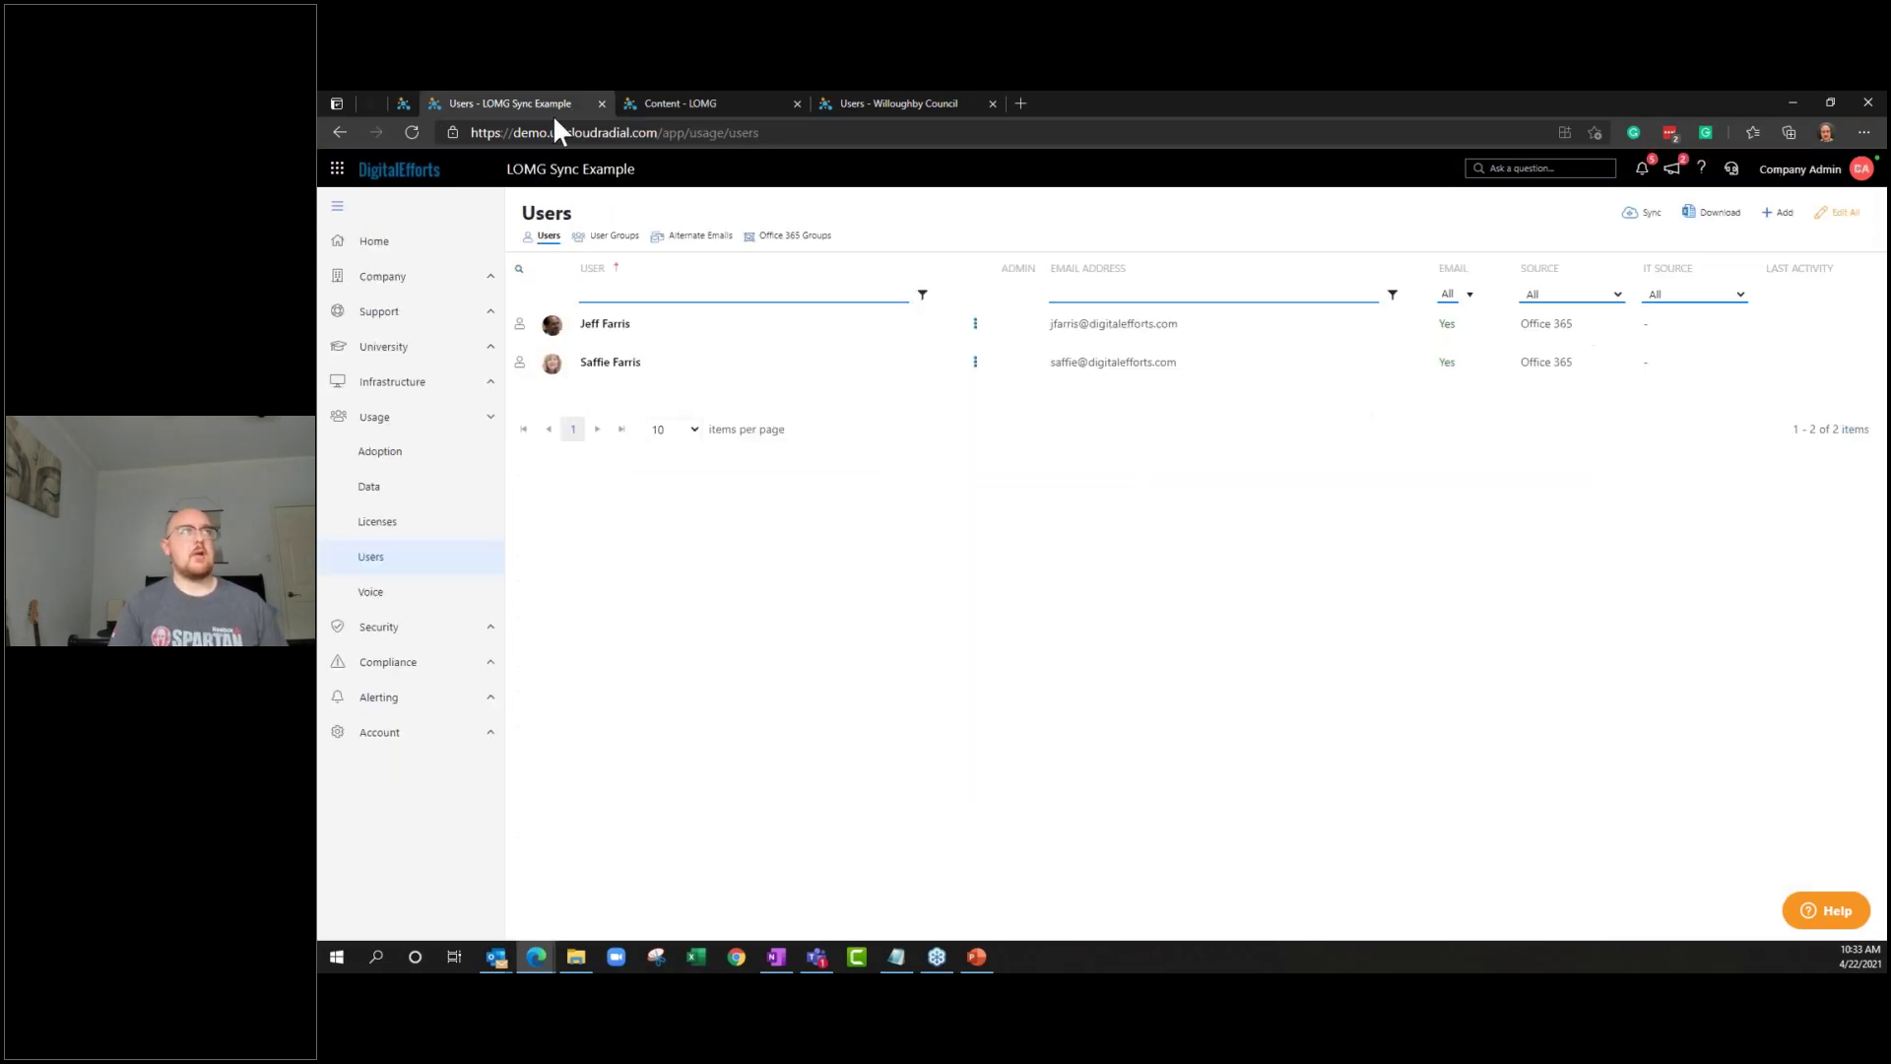
pyautogui.click(414, 142)
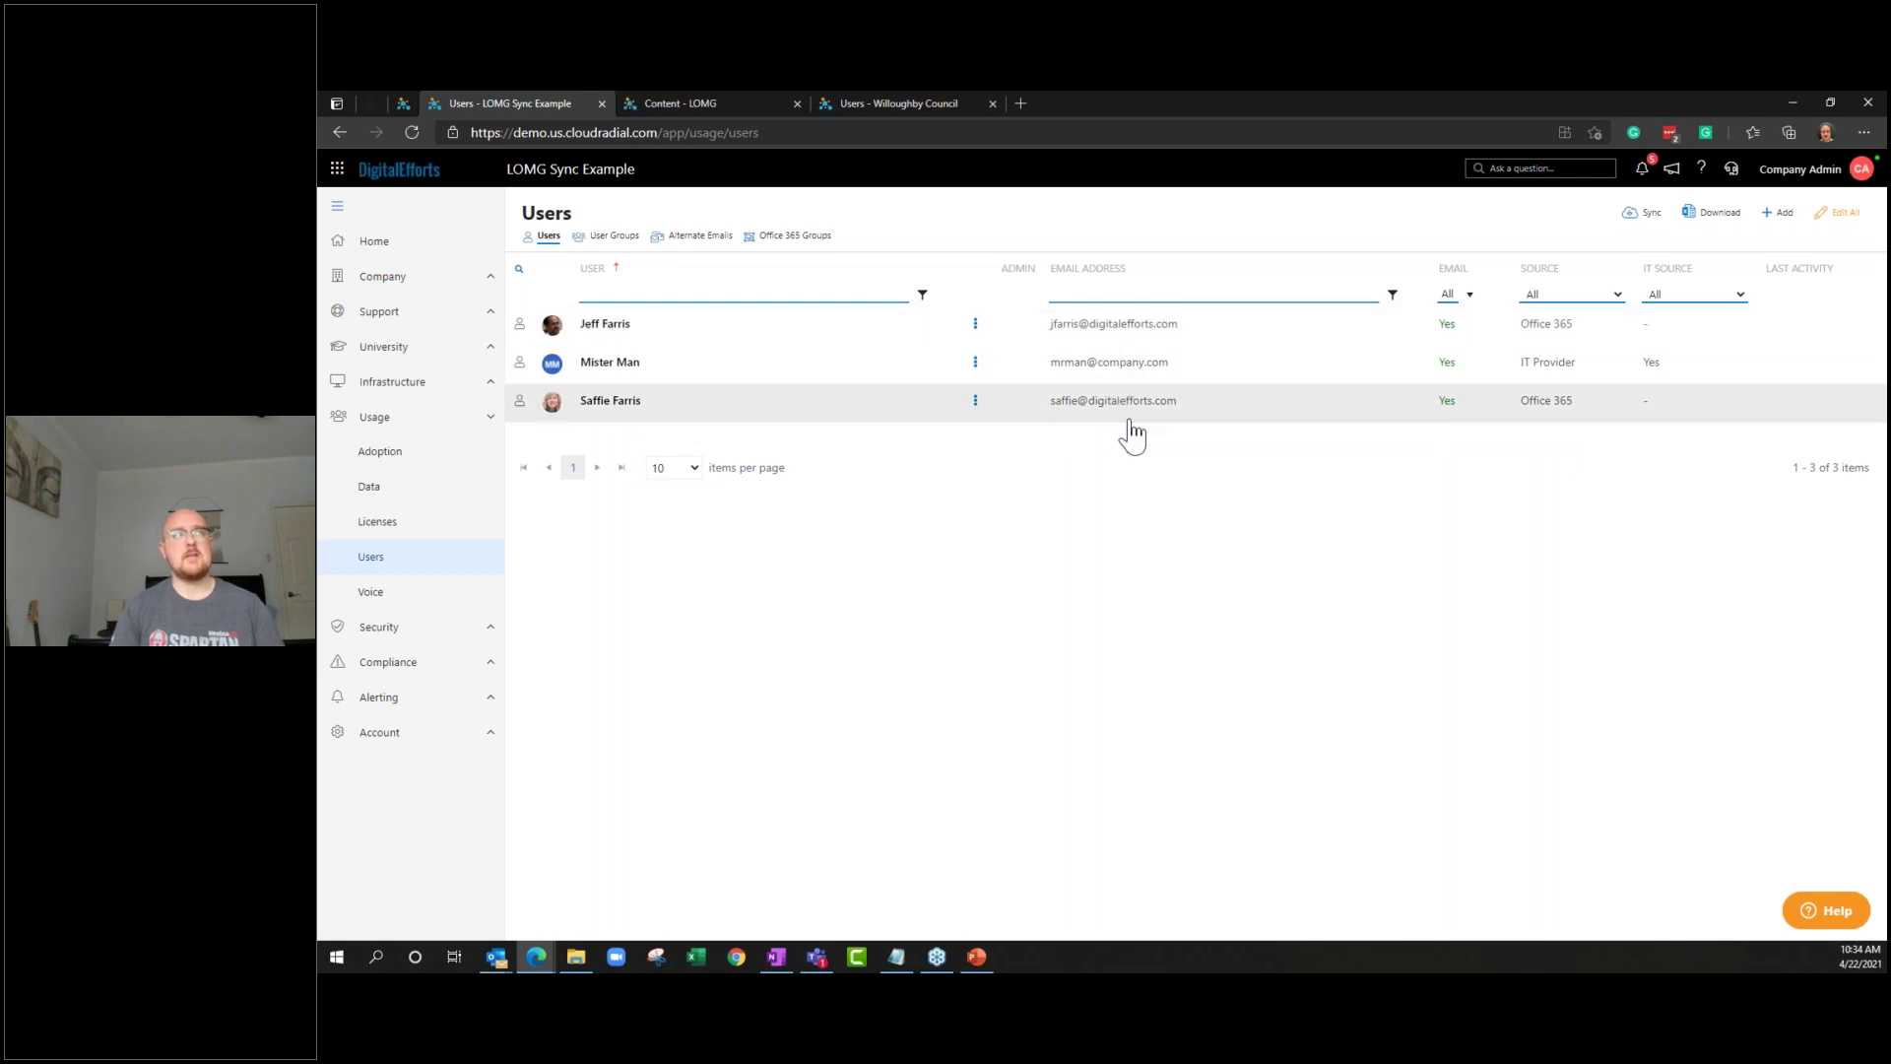
# Open the LOMG Sync Example client for editing and review its PSA, Office 365 and combined PSA / Office 365 synchronization options
pyautogui.click(405, 100)
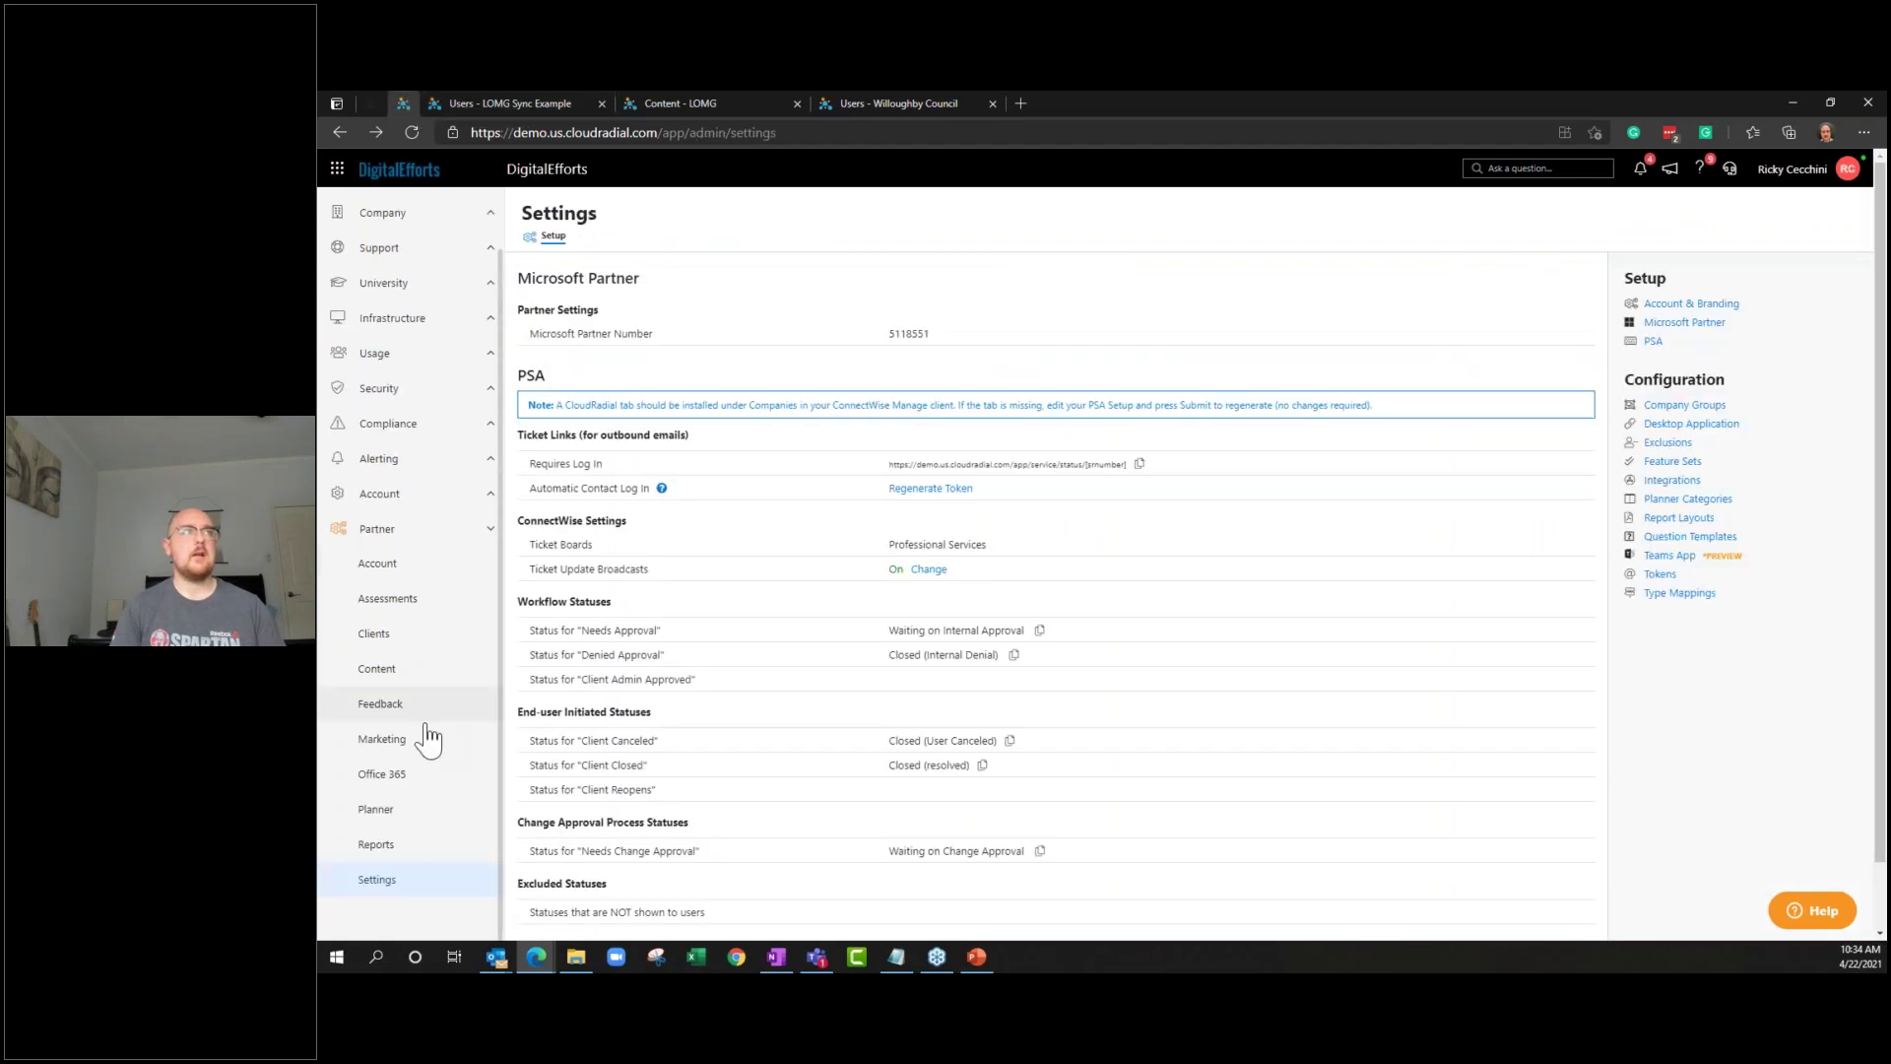
pyautogui.click(446, 641)
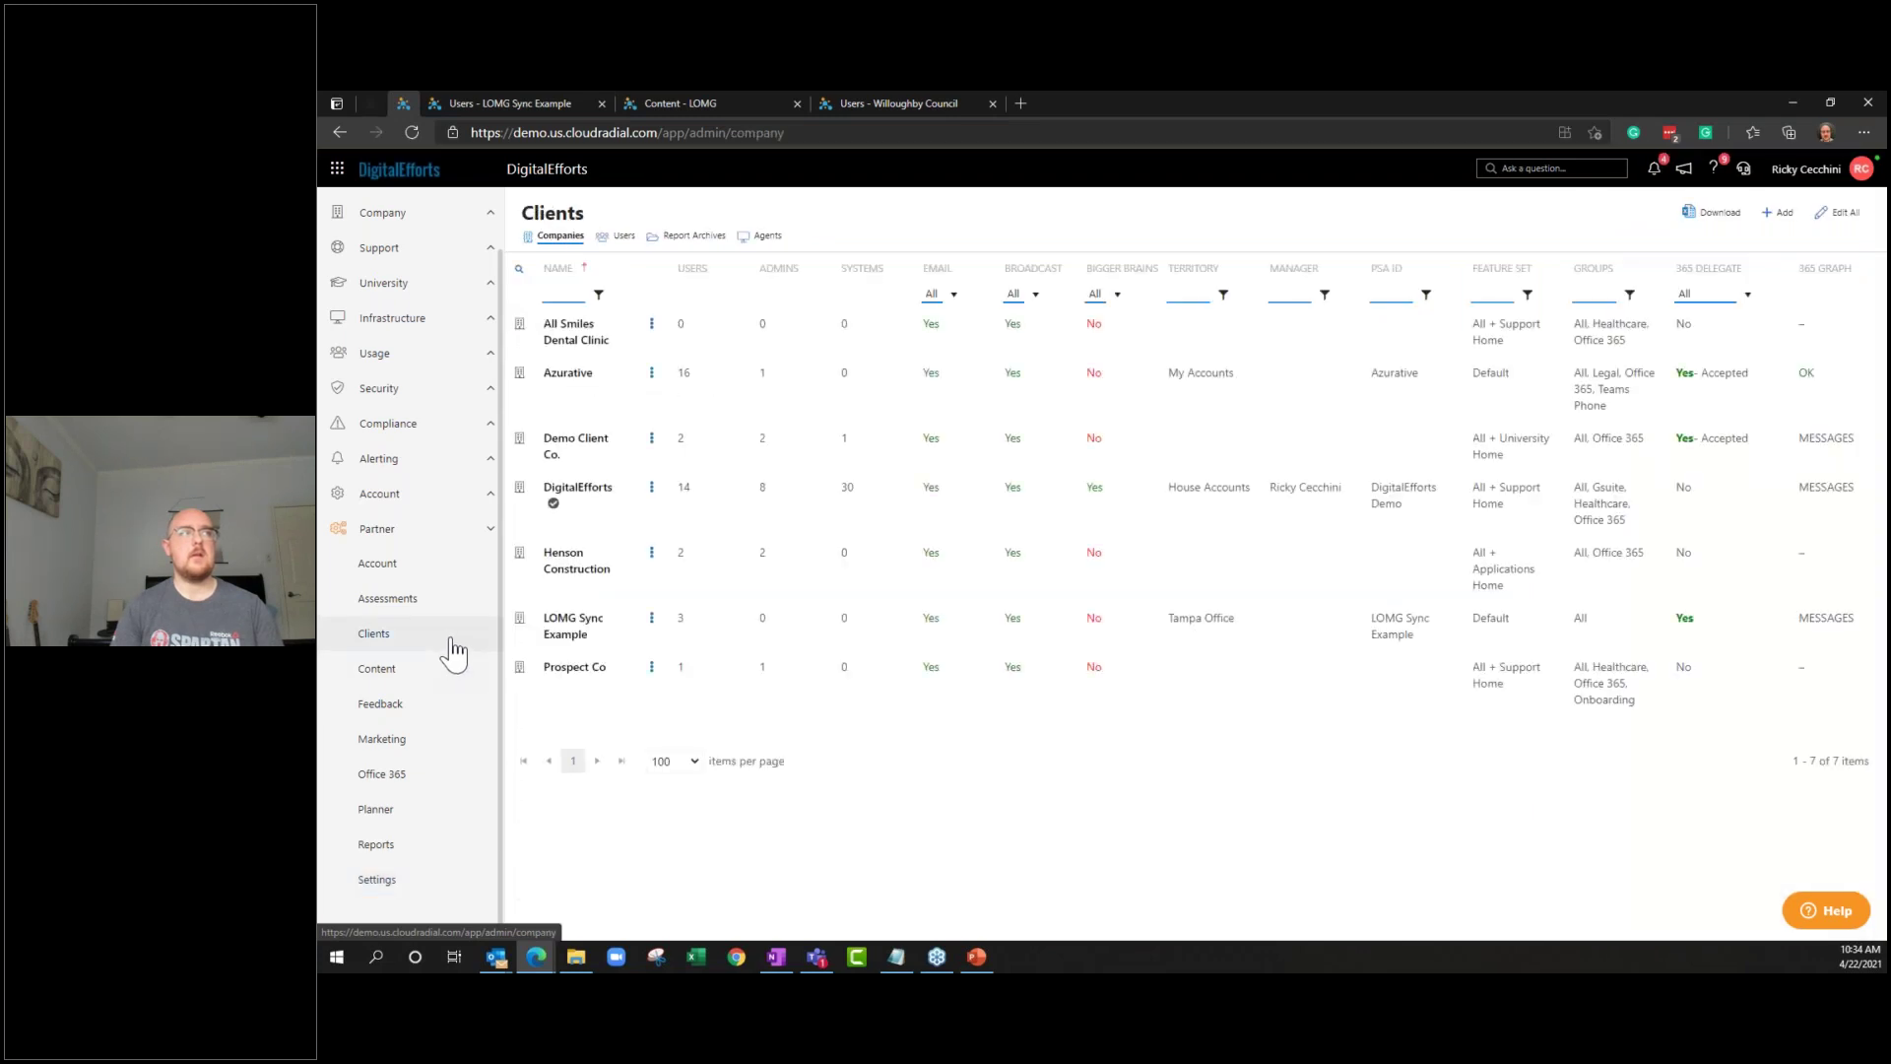
pyautogui.click(885, 649)
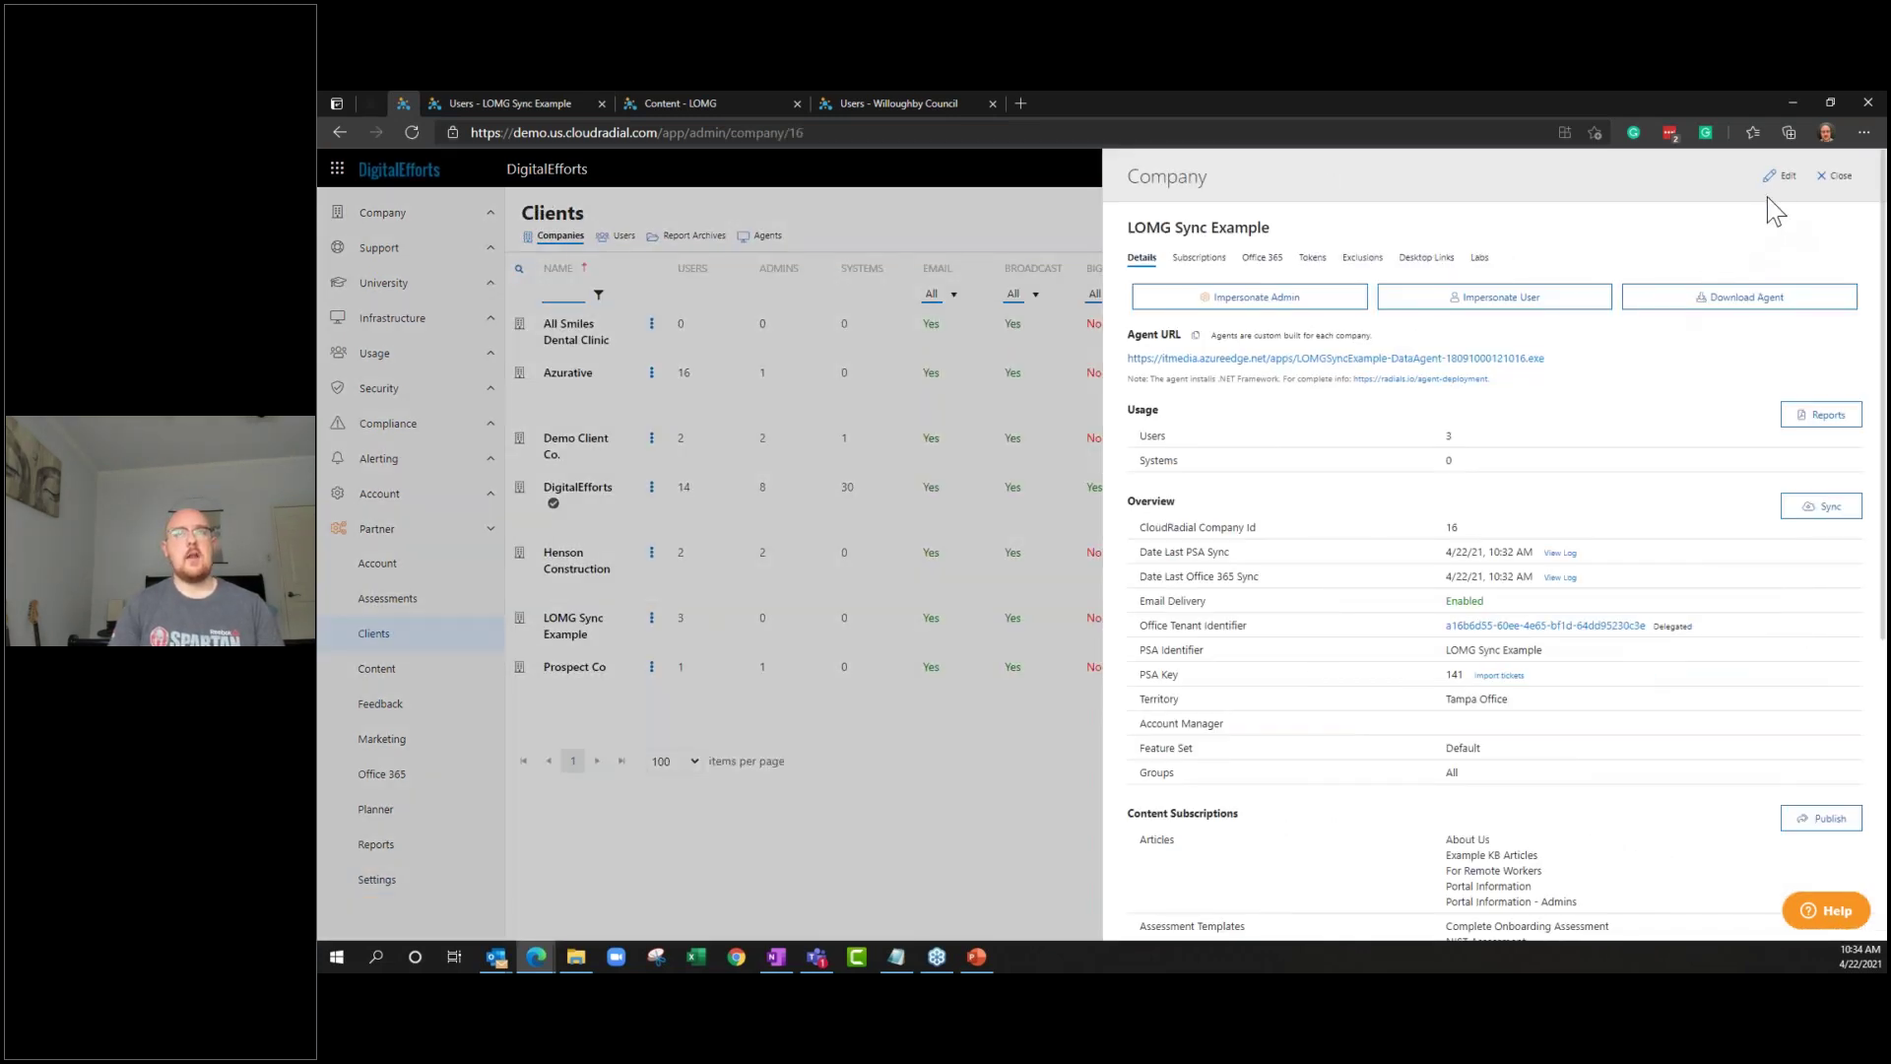
pyautogui.click(1782, 176)
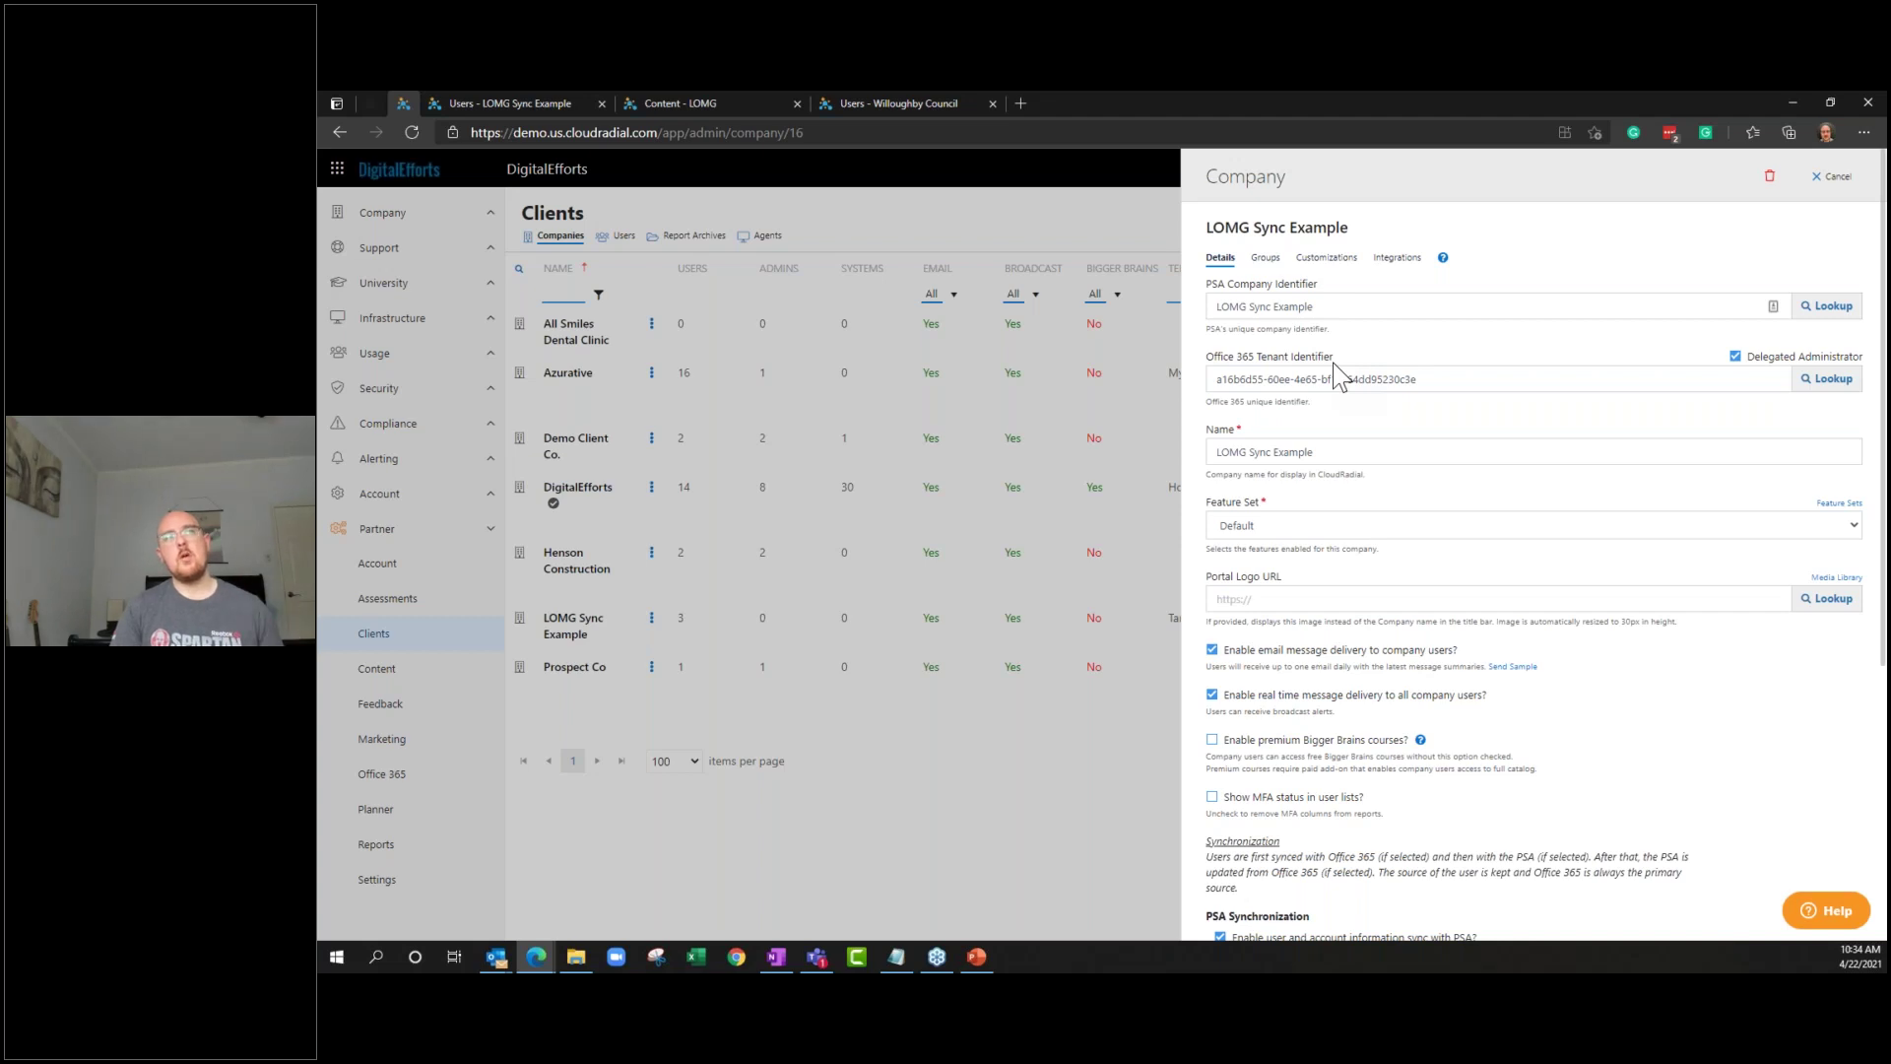
pyautogui.scroll(-5, 1330, 540)
pyautogui.moveTo(1203, 496); pyautogui.dragTo(1487, 857)
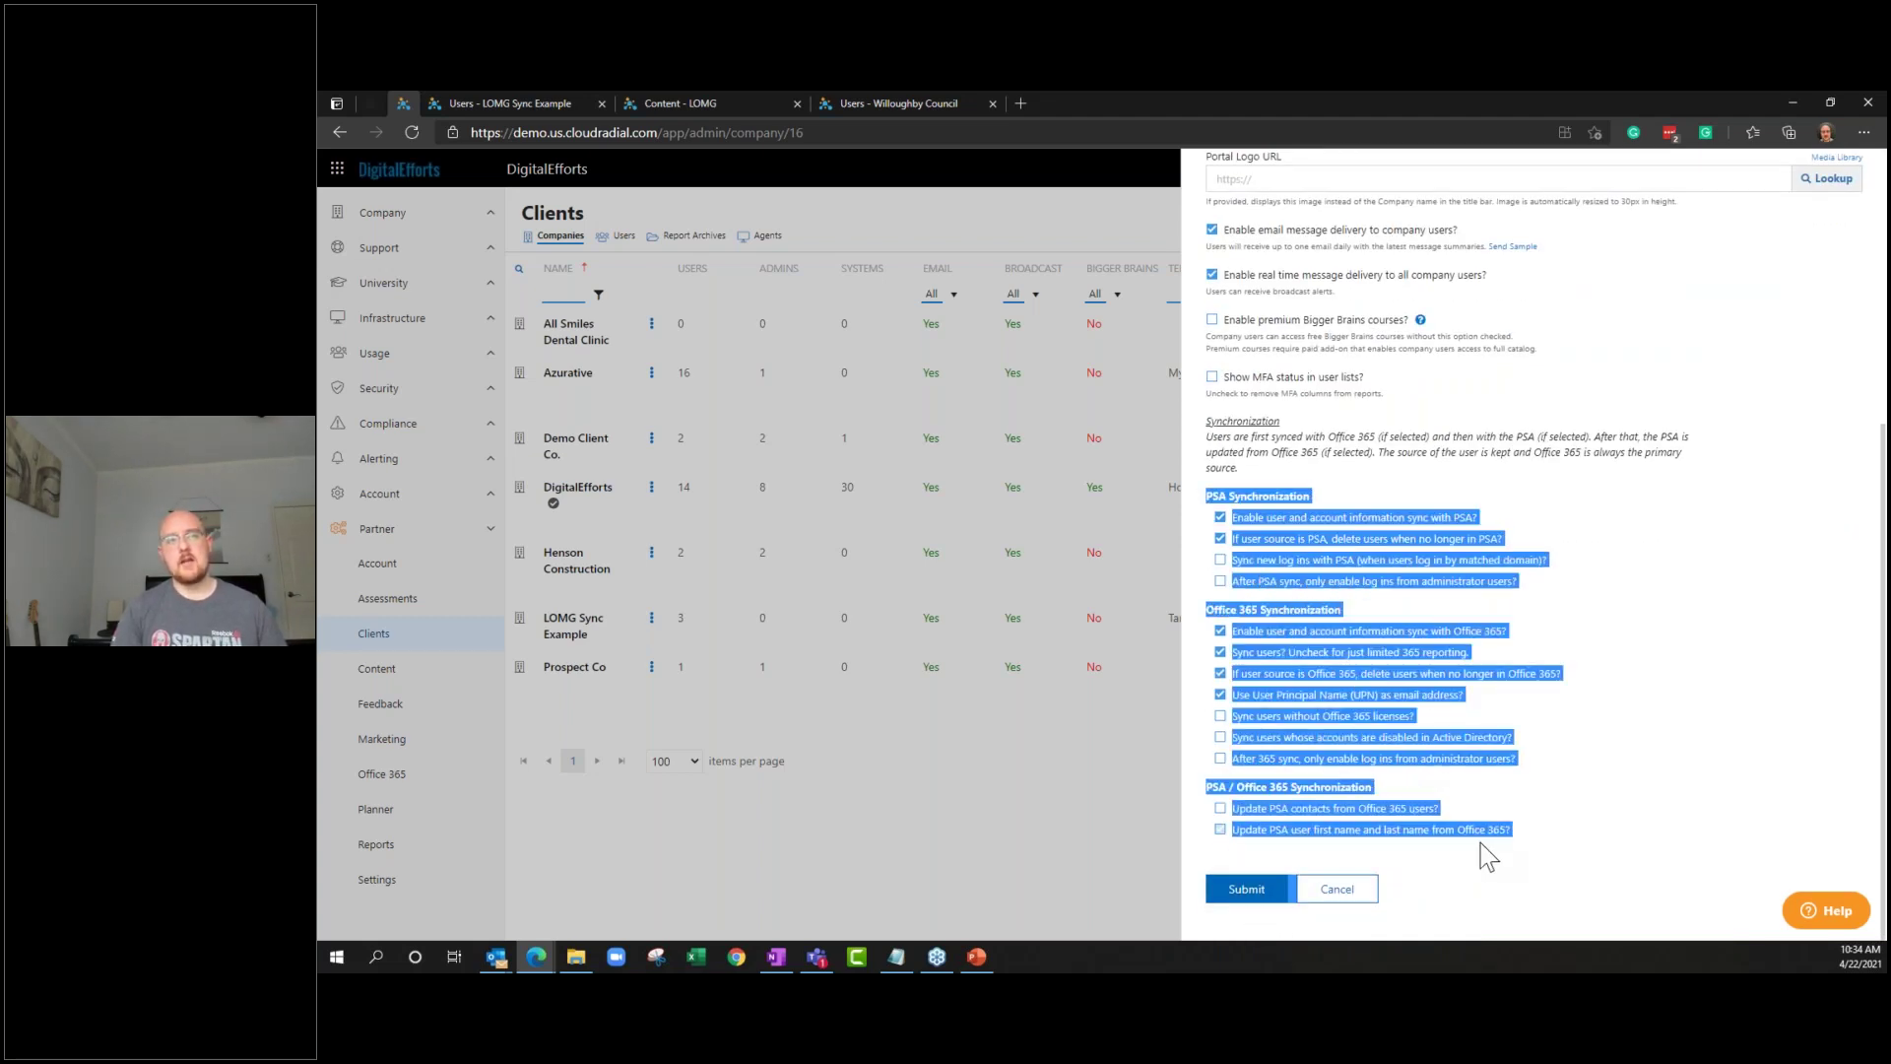
pyautogui.click(1488, 845)
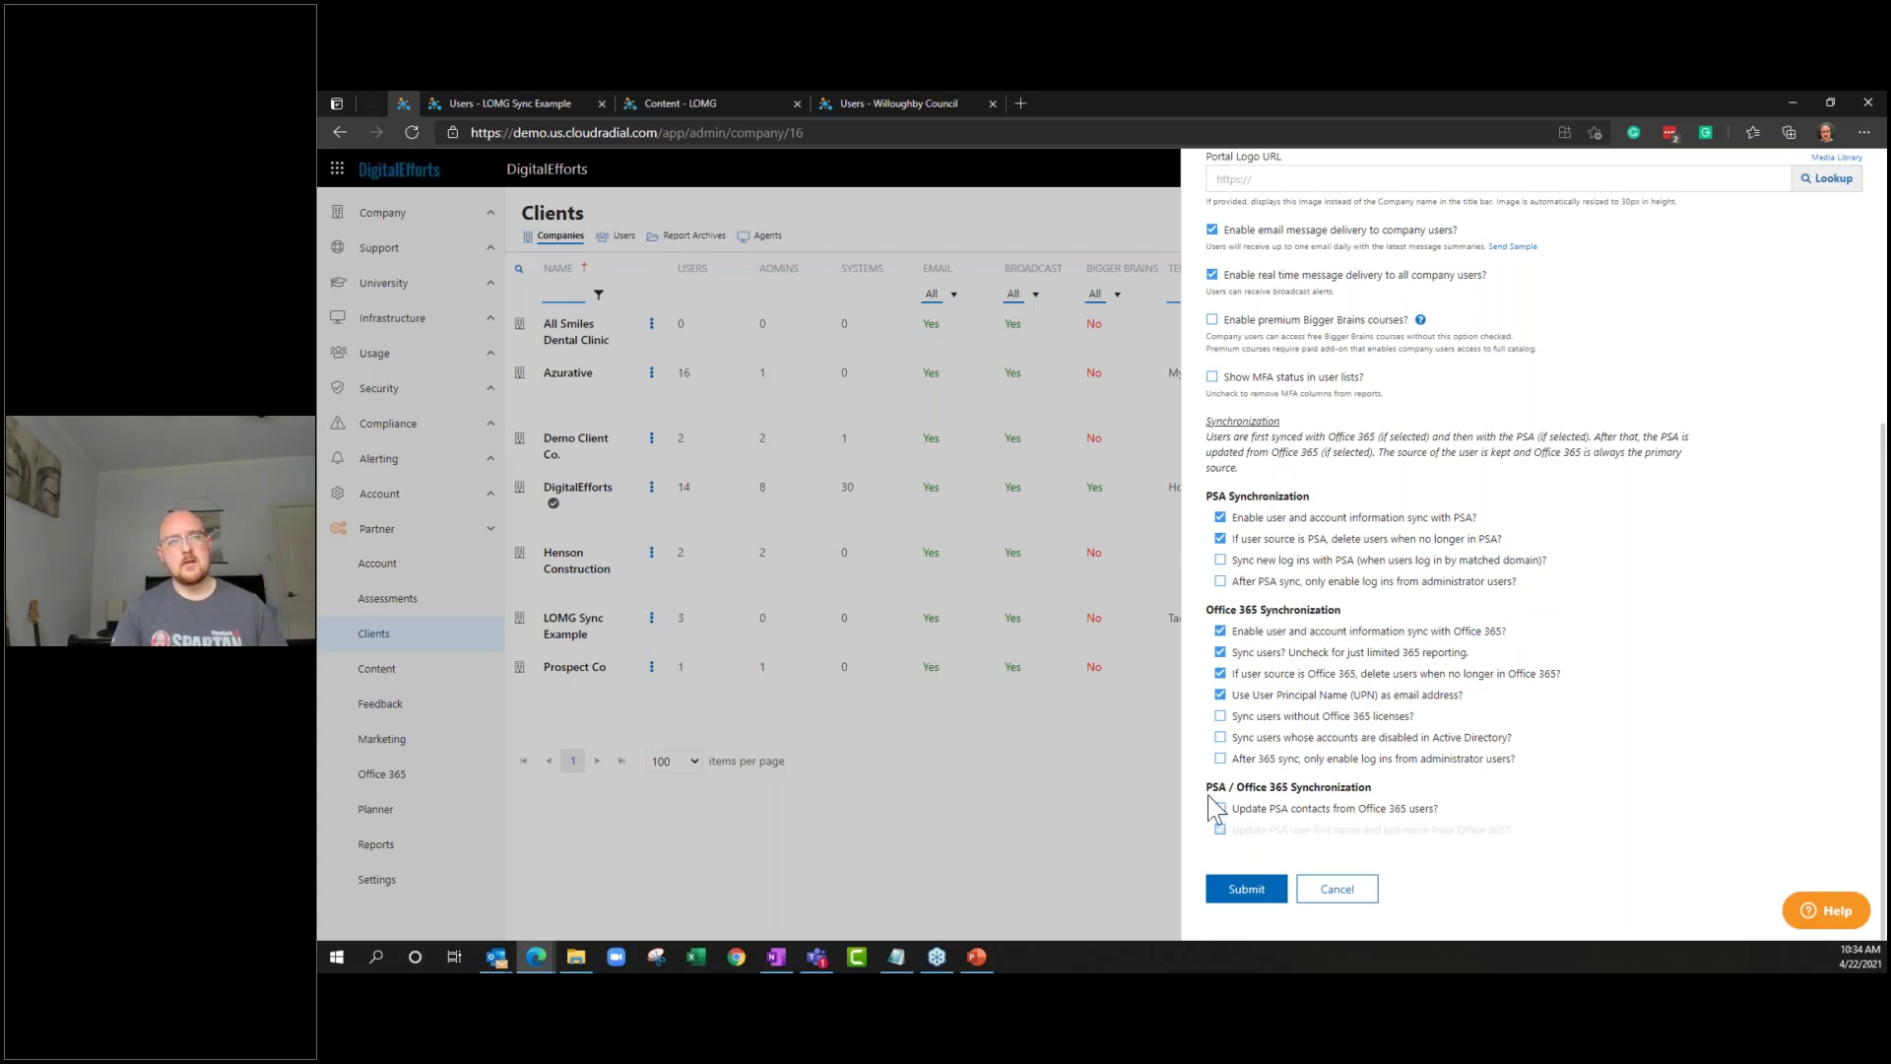
pyautogui.moveTo(1208, 787); pyautogui.dragTo(1373, 792)
pyautogui.click(1379, 792)
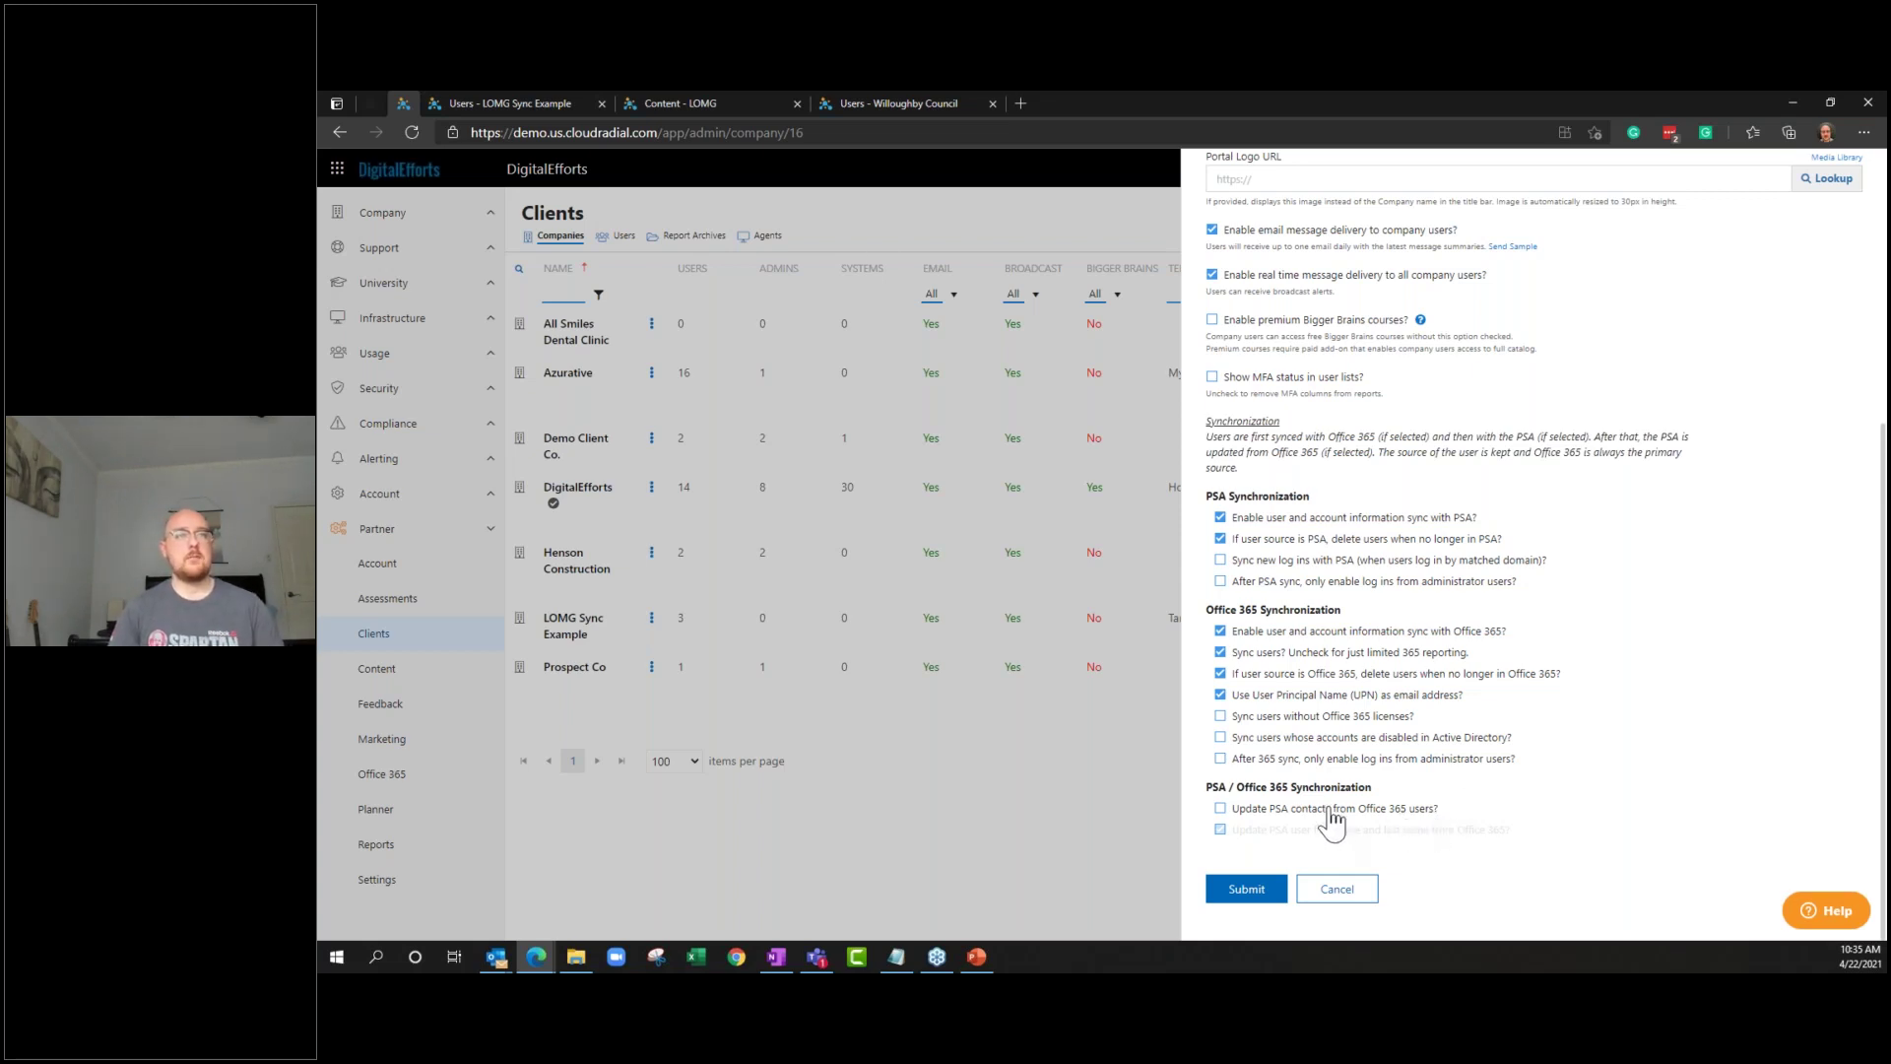
# Switch to ConnectWise, view the contact record listed for the LOMG Sync Example company, and return to its Contacts list
pyautogui.click(375, 110)
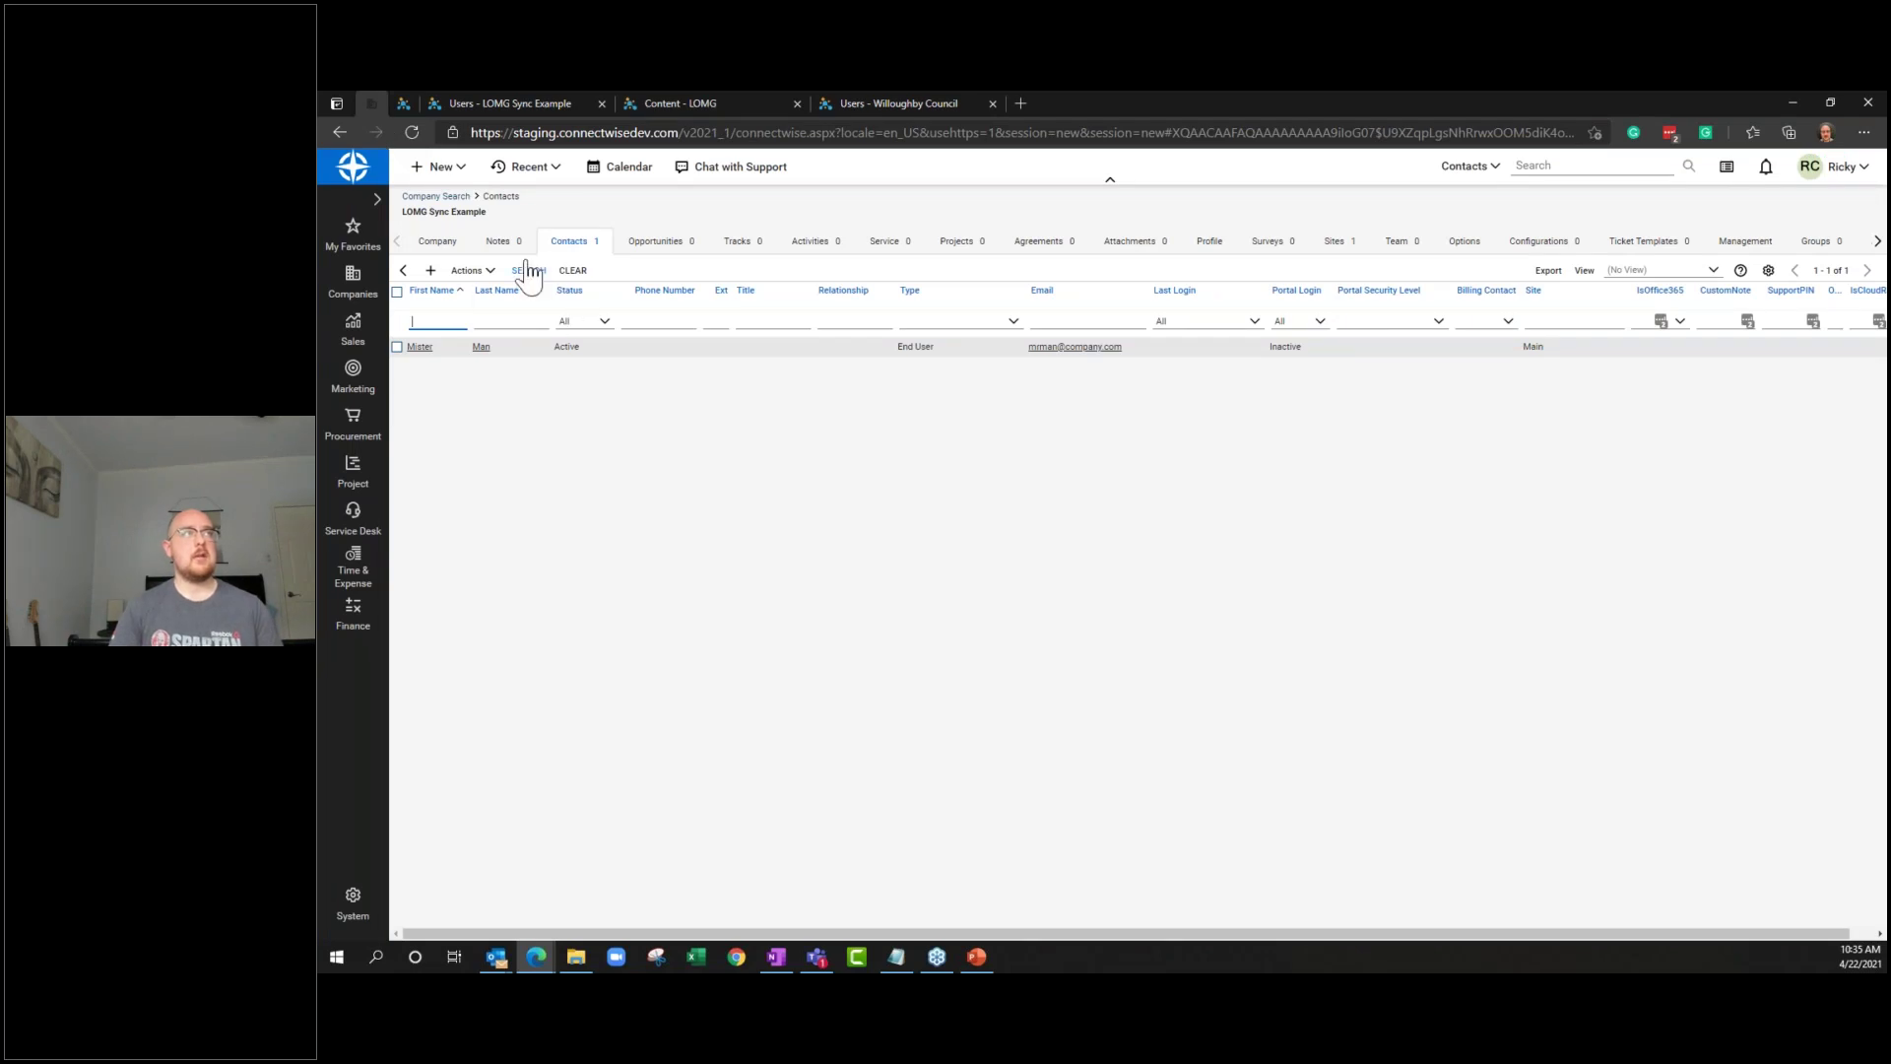
pyautogui.moveTo(495, 215); pyautogui.dragTo(427, 218)
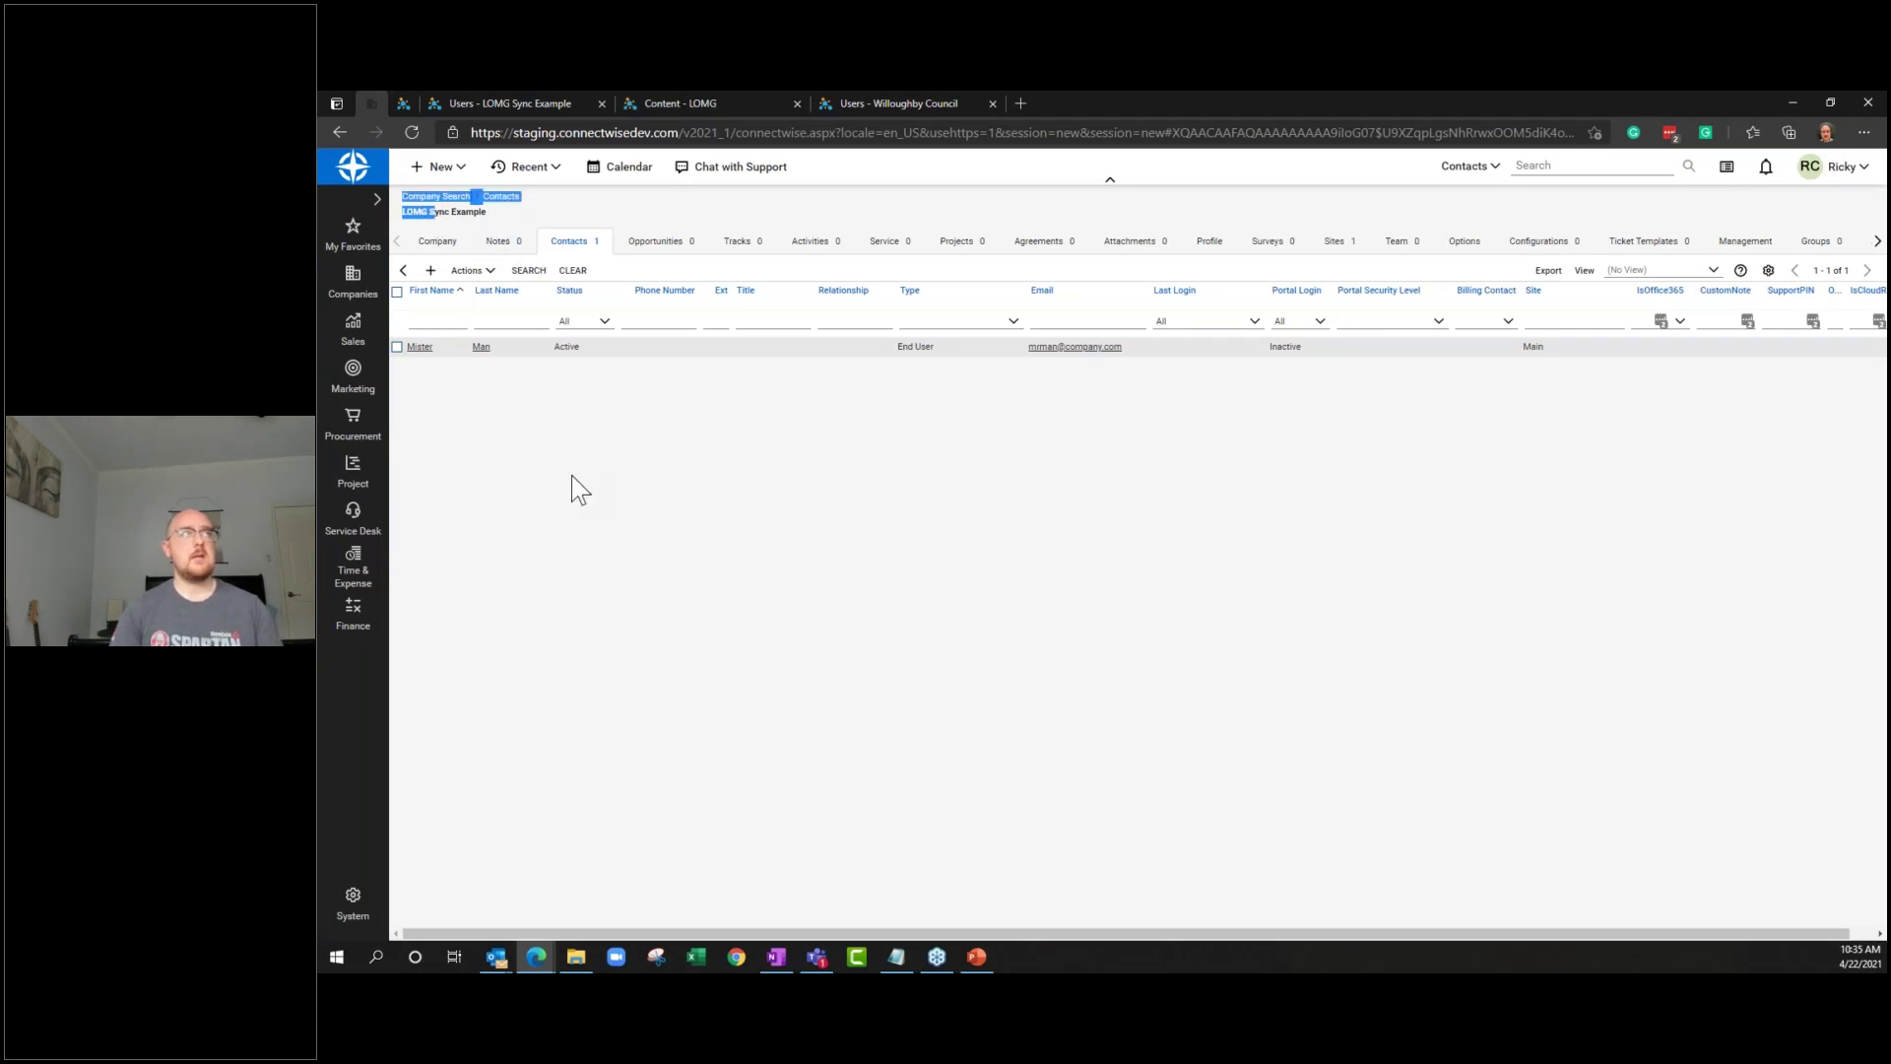
pyautogui.click(459, 322)
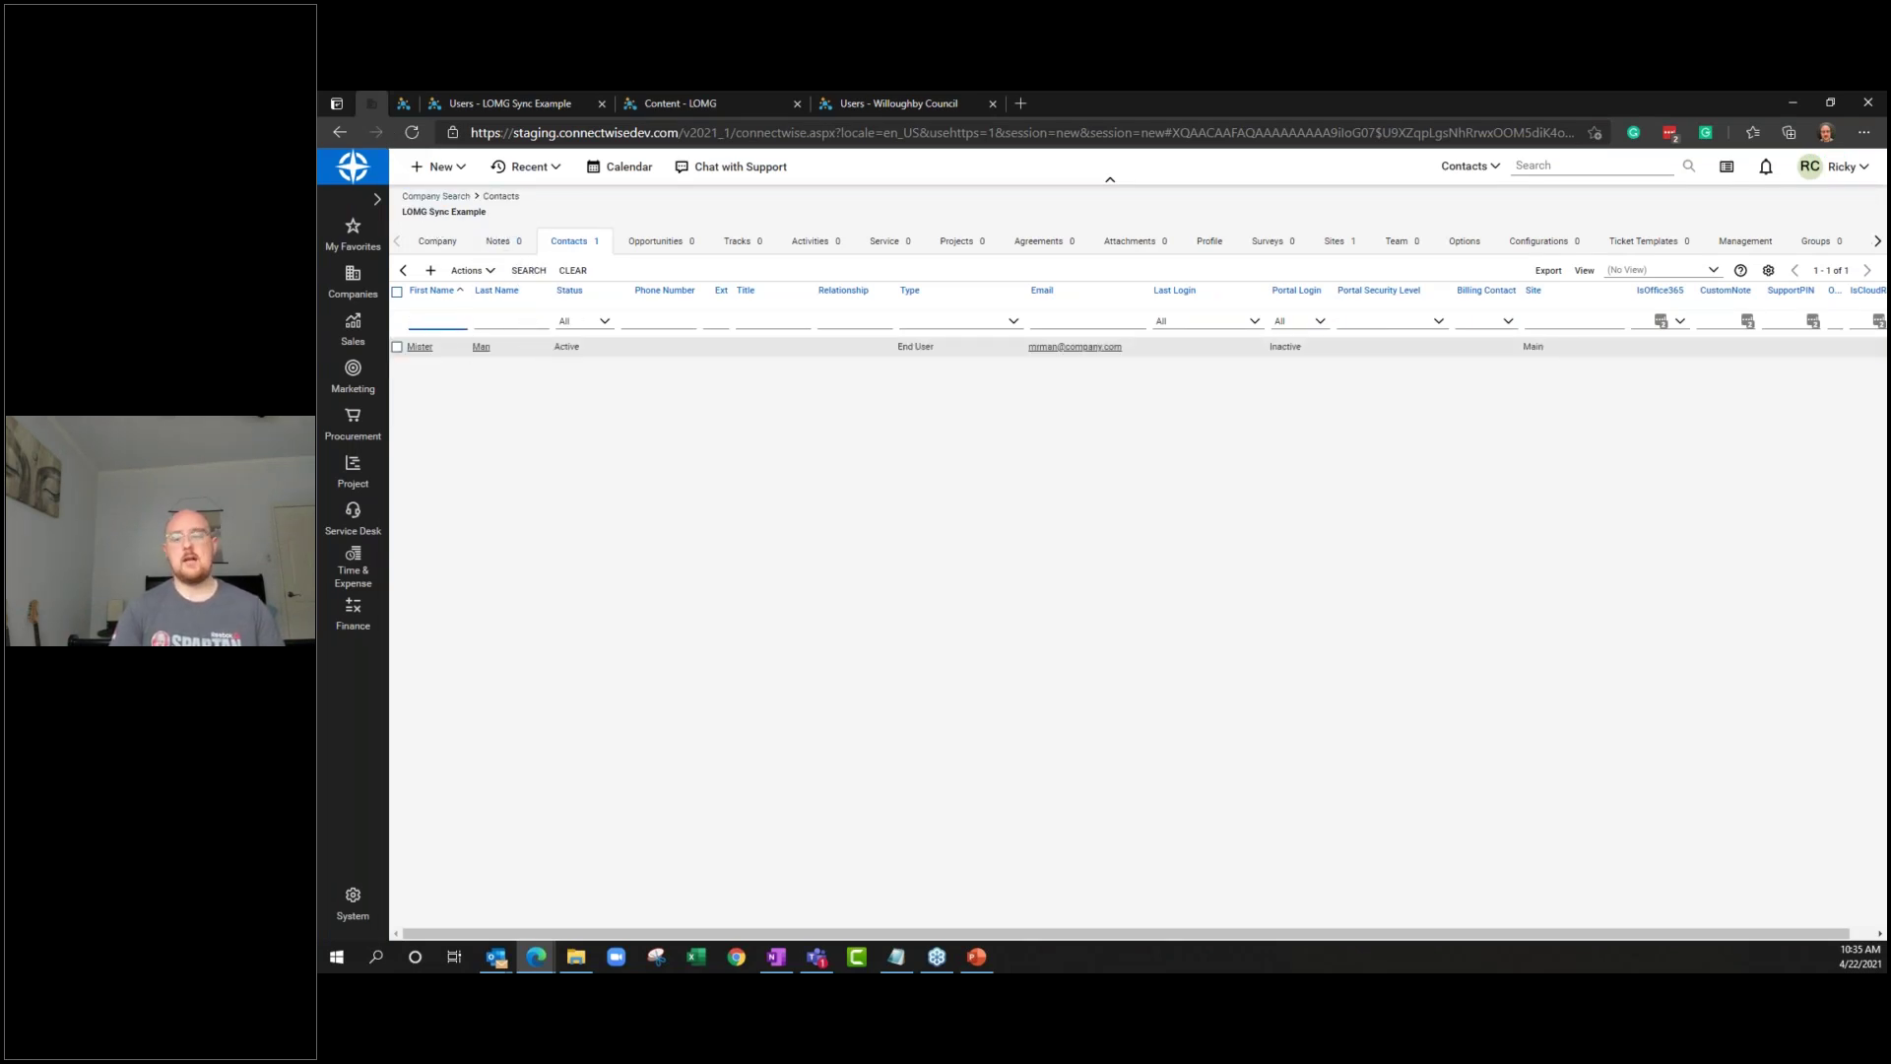
pyautogui.press('Return')
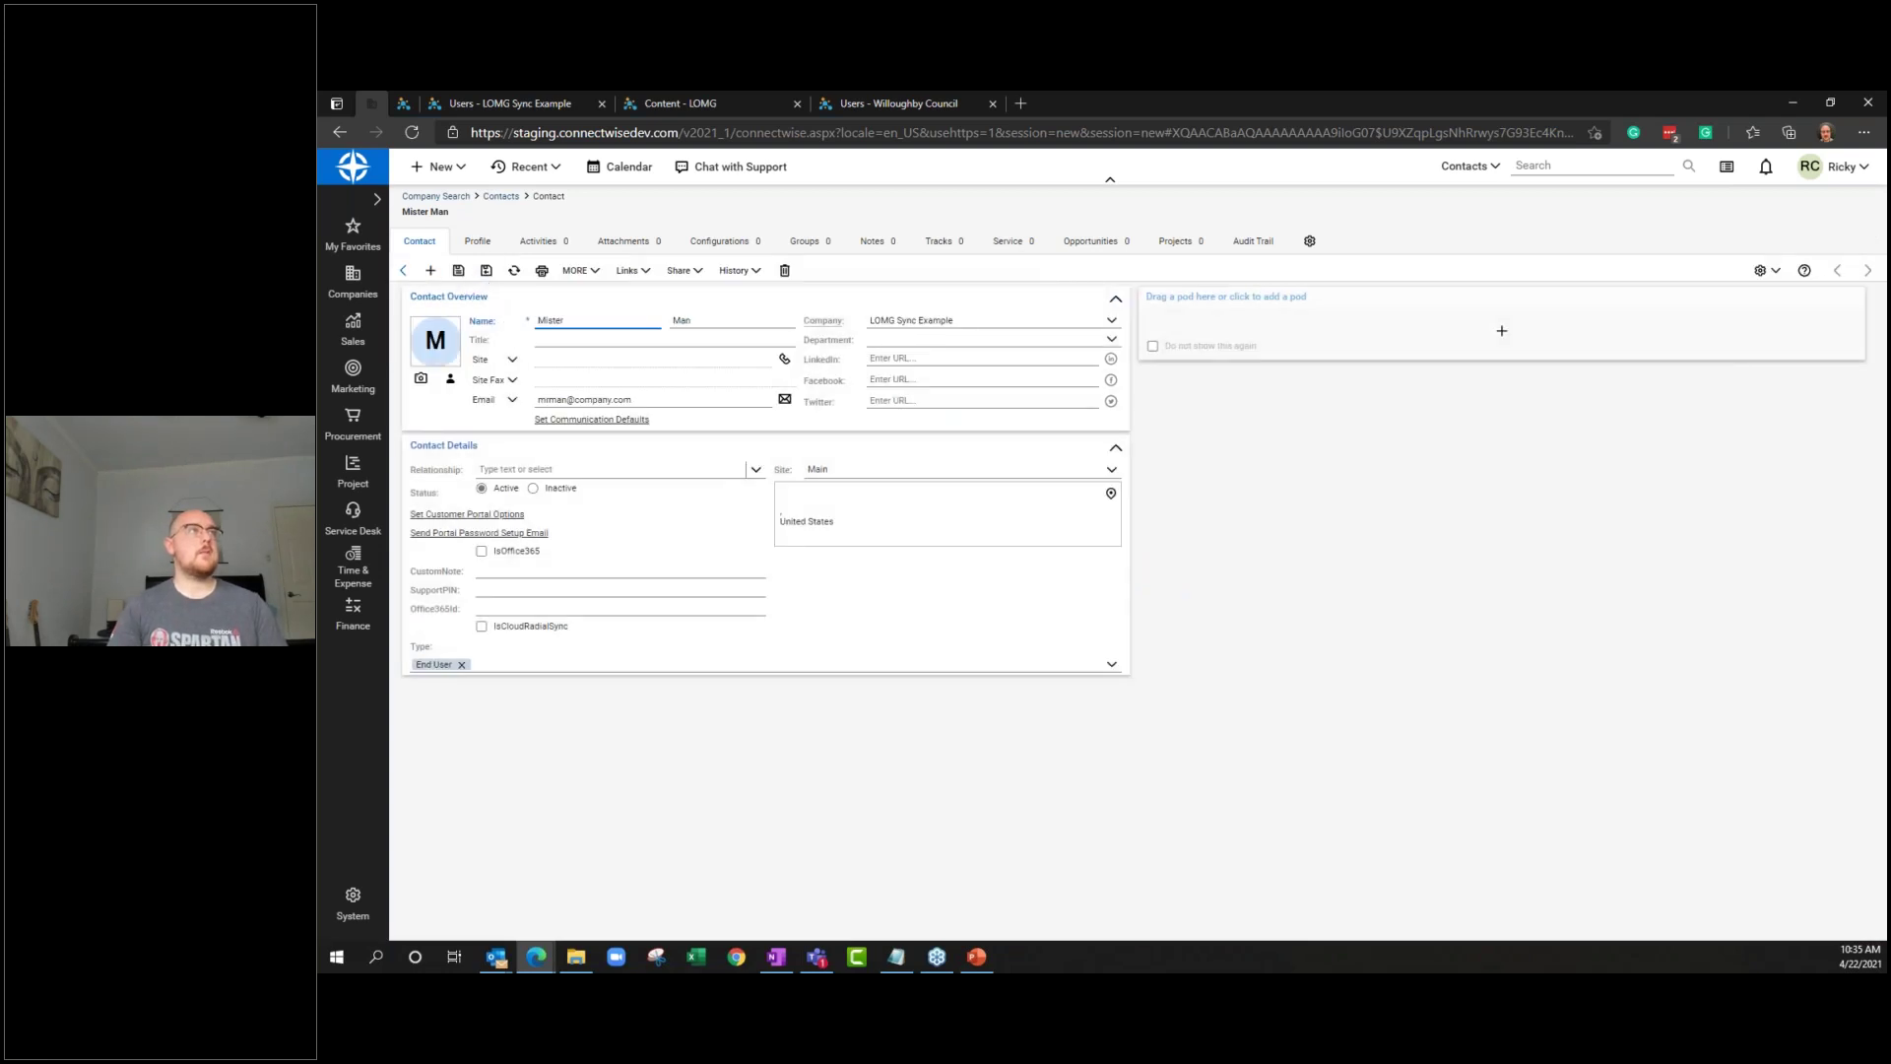
pyautogui.click(403, 270)
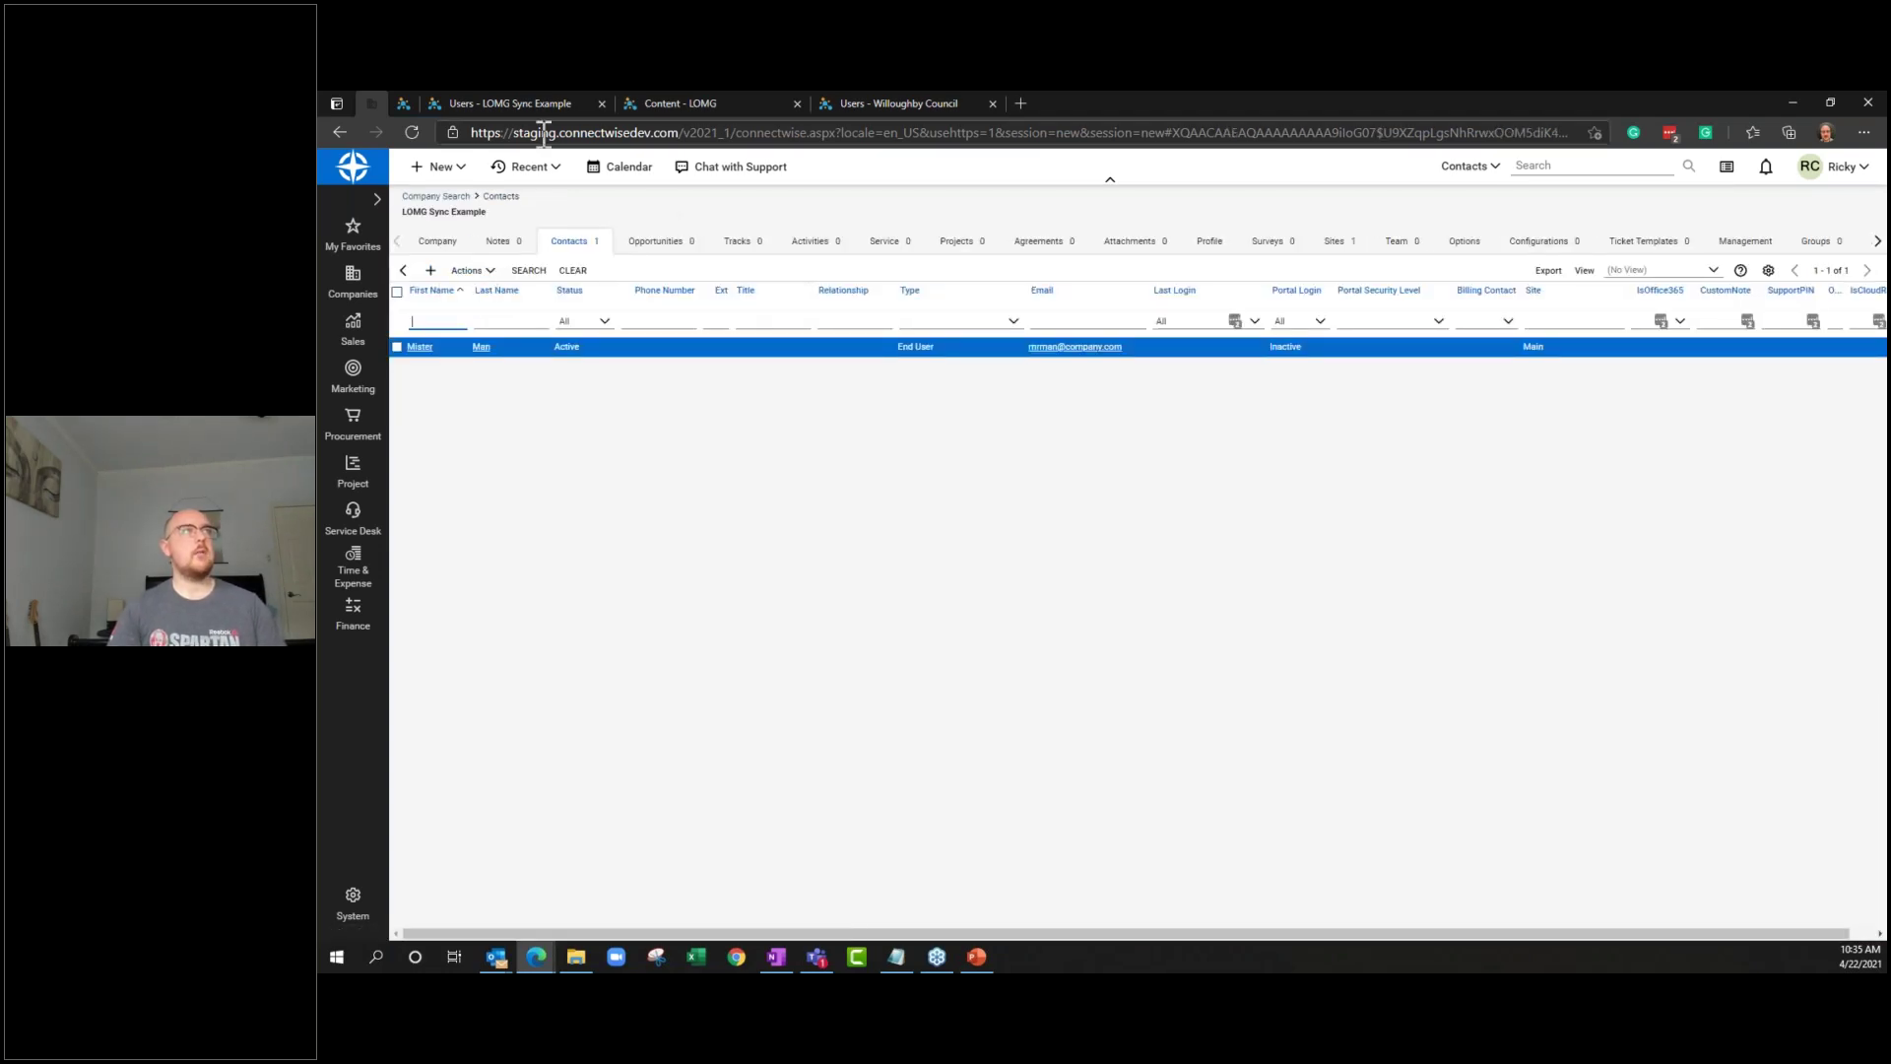
# Enable updating PSA contacts from Office 365 users for the LOMG Sync Example client and save its settings
pyautogui.click(412, 106)
pyautogui.click(1320, 817)
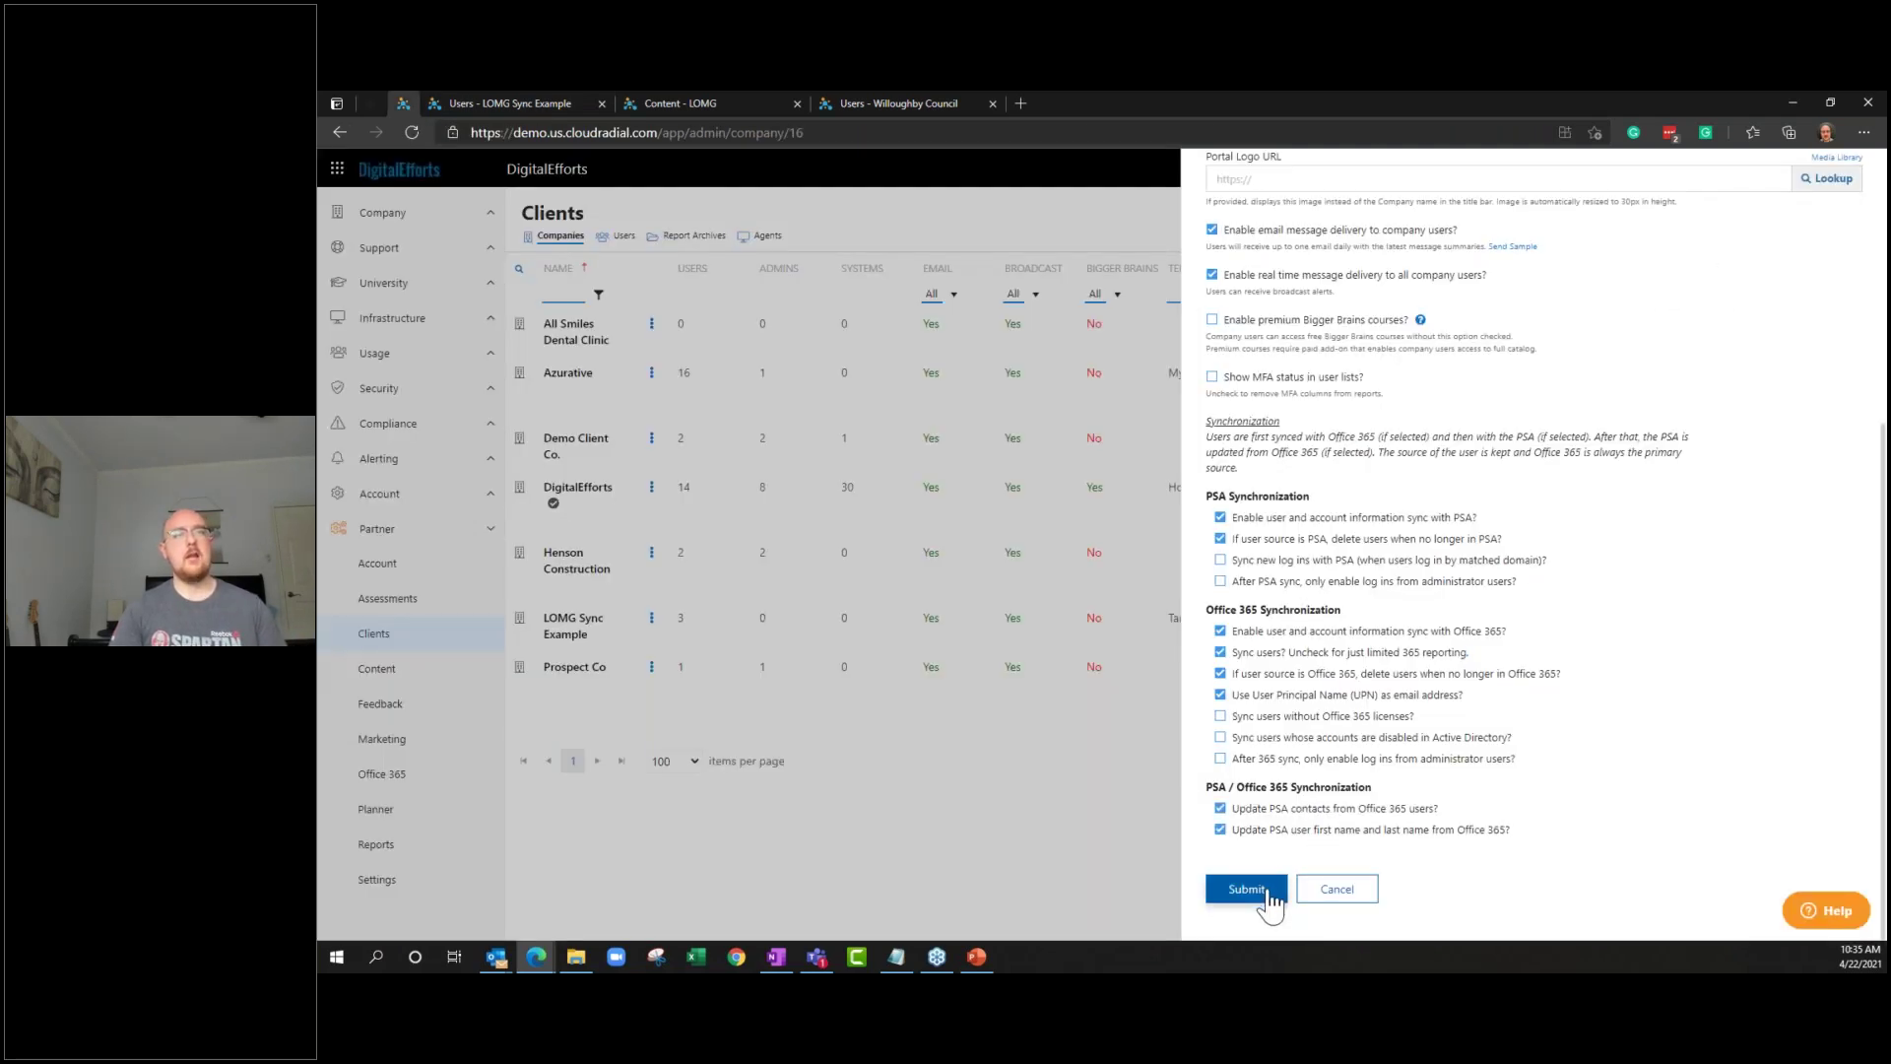
pyautogui.click(1269, 892)
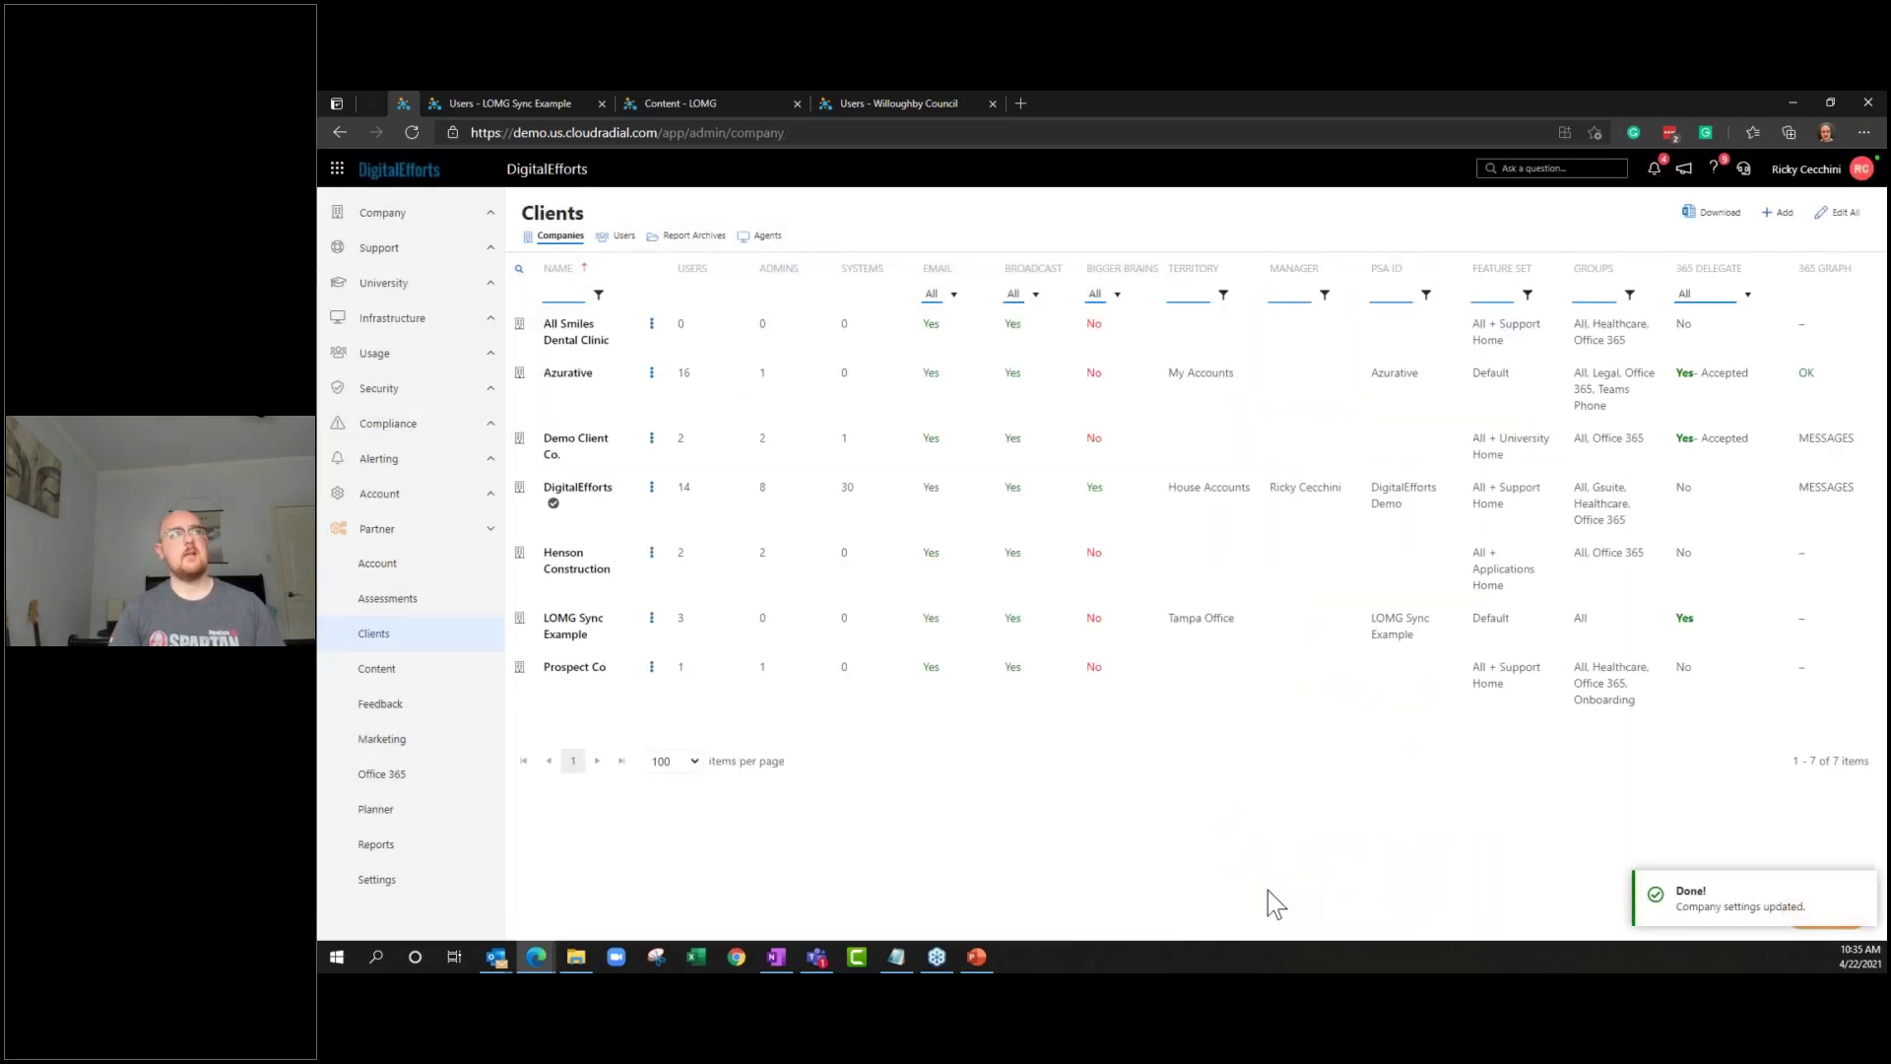
# Run the user sync in the LOMG Sync Example portal, confirm it, and reload the Users list
pyautogui.click(538, 98)
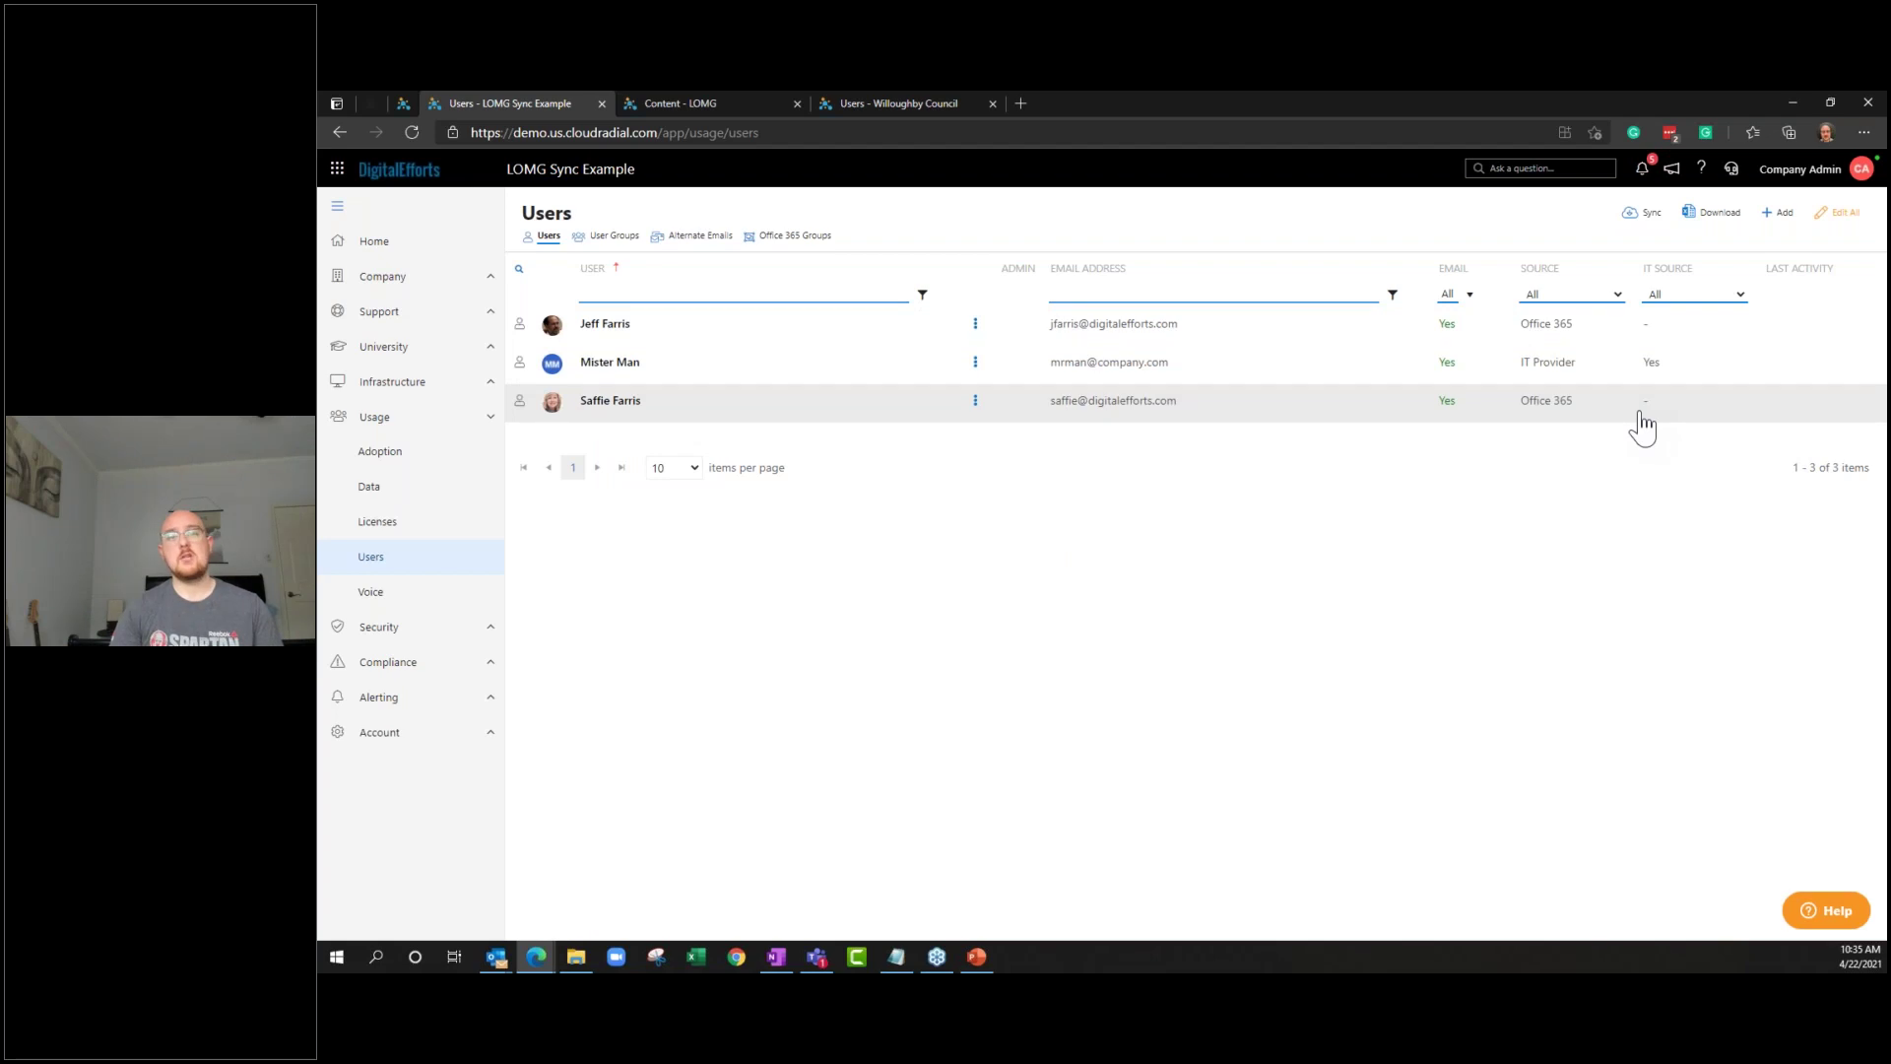
pyautogui.click(1646, 222)
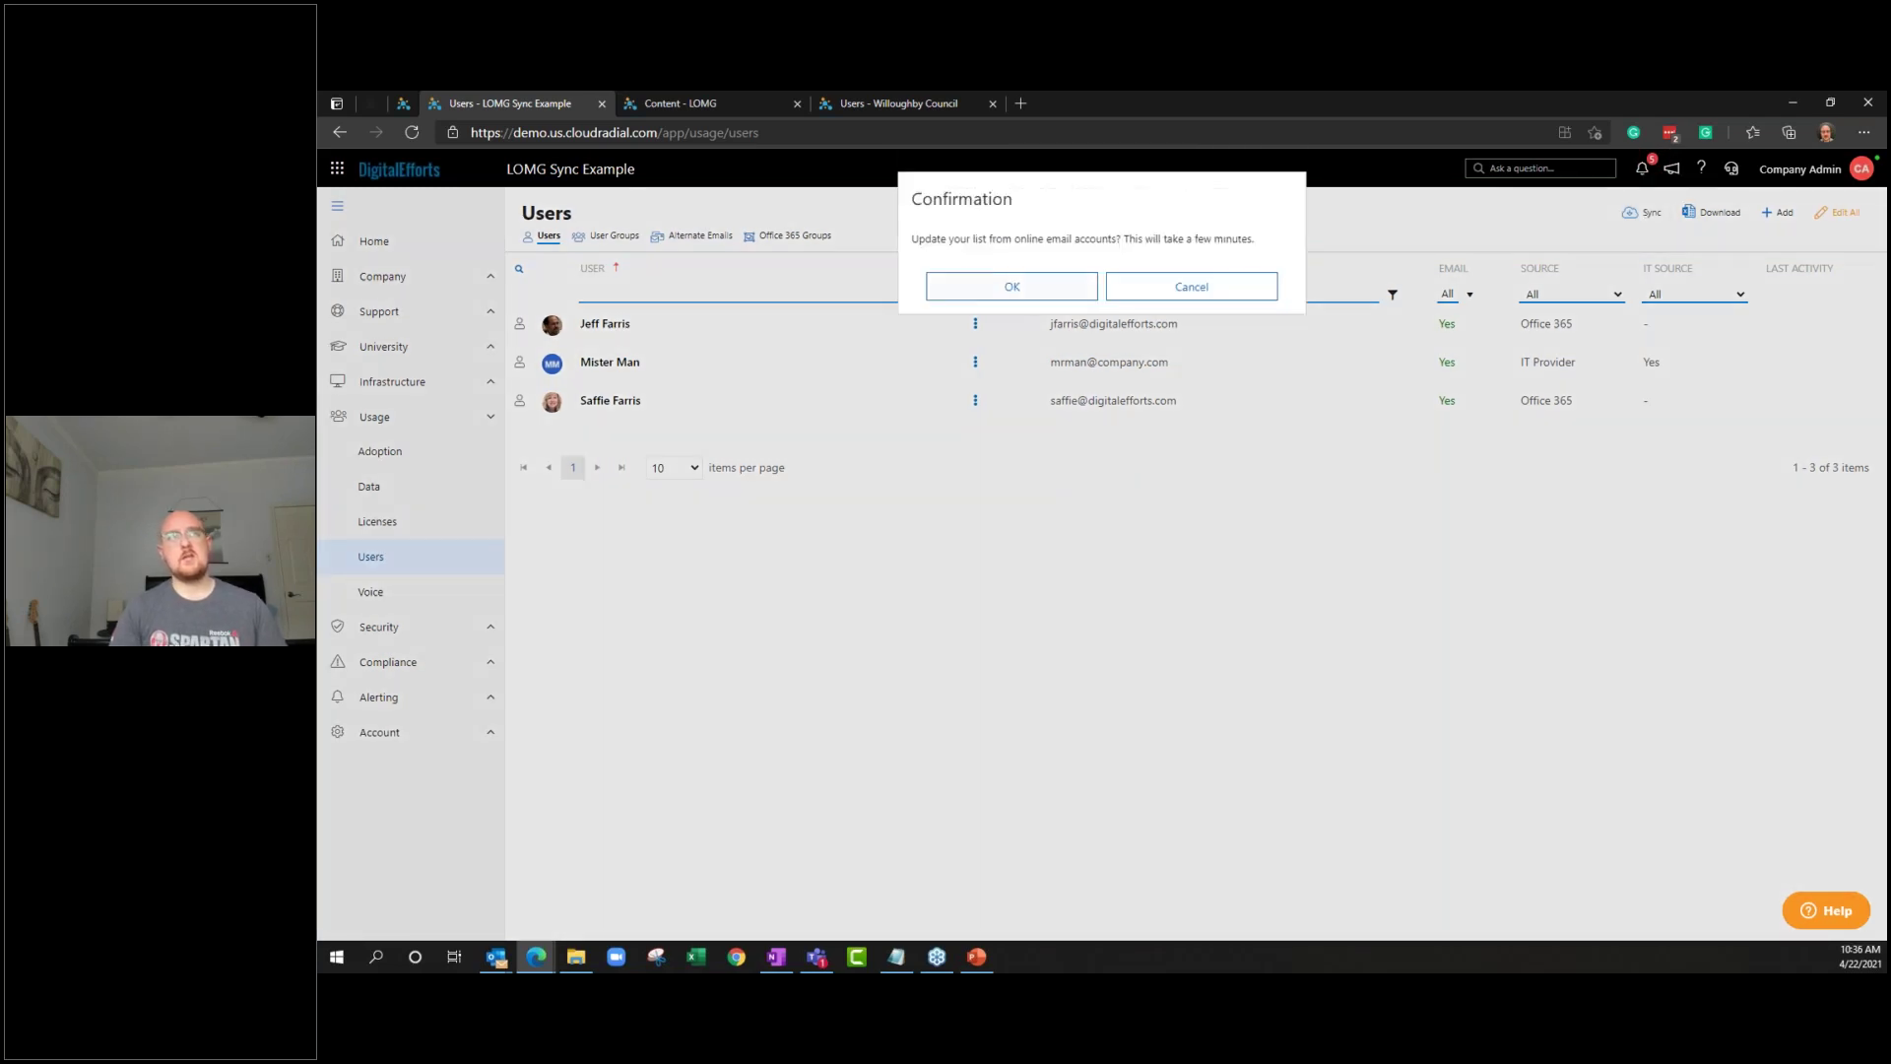
pyautogui.click(985, 289)
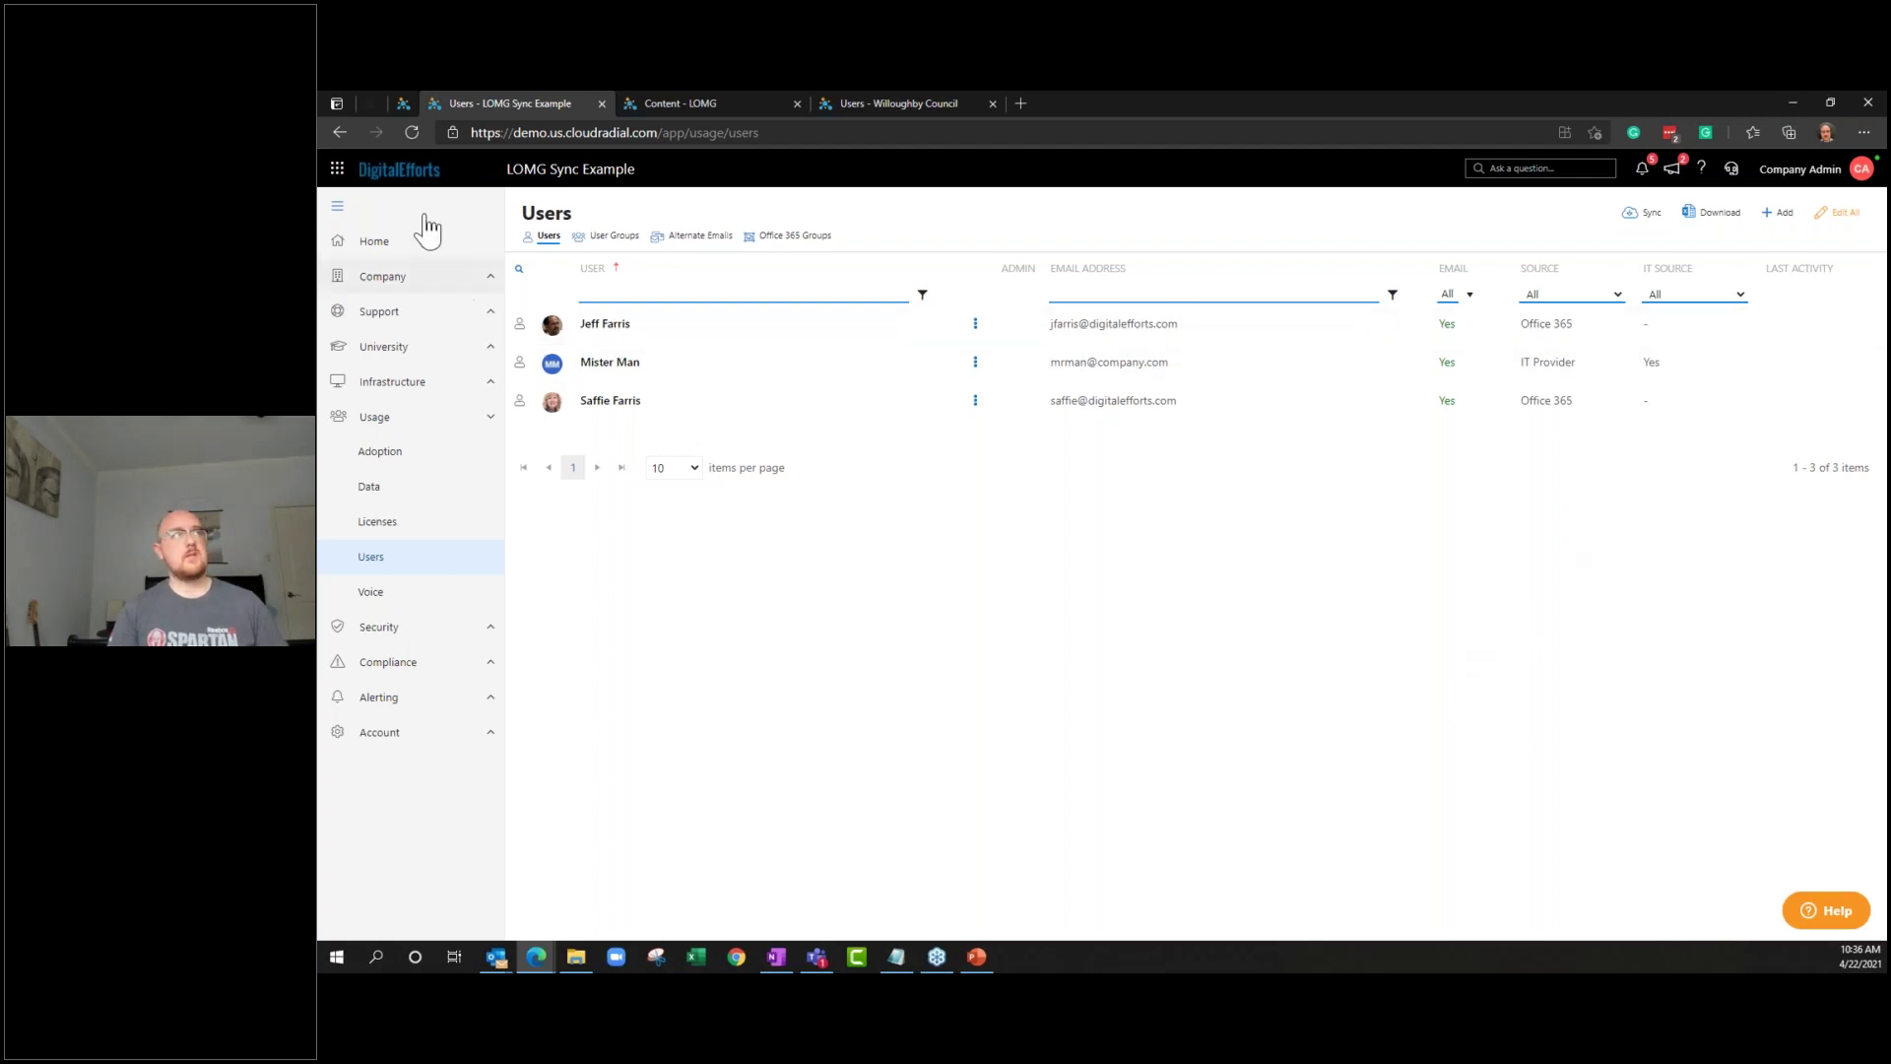
pyautogui.click(413, 133)
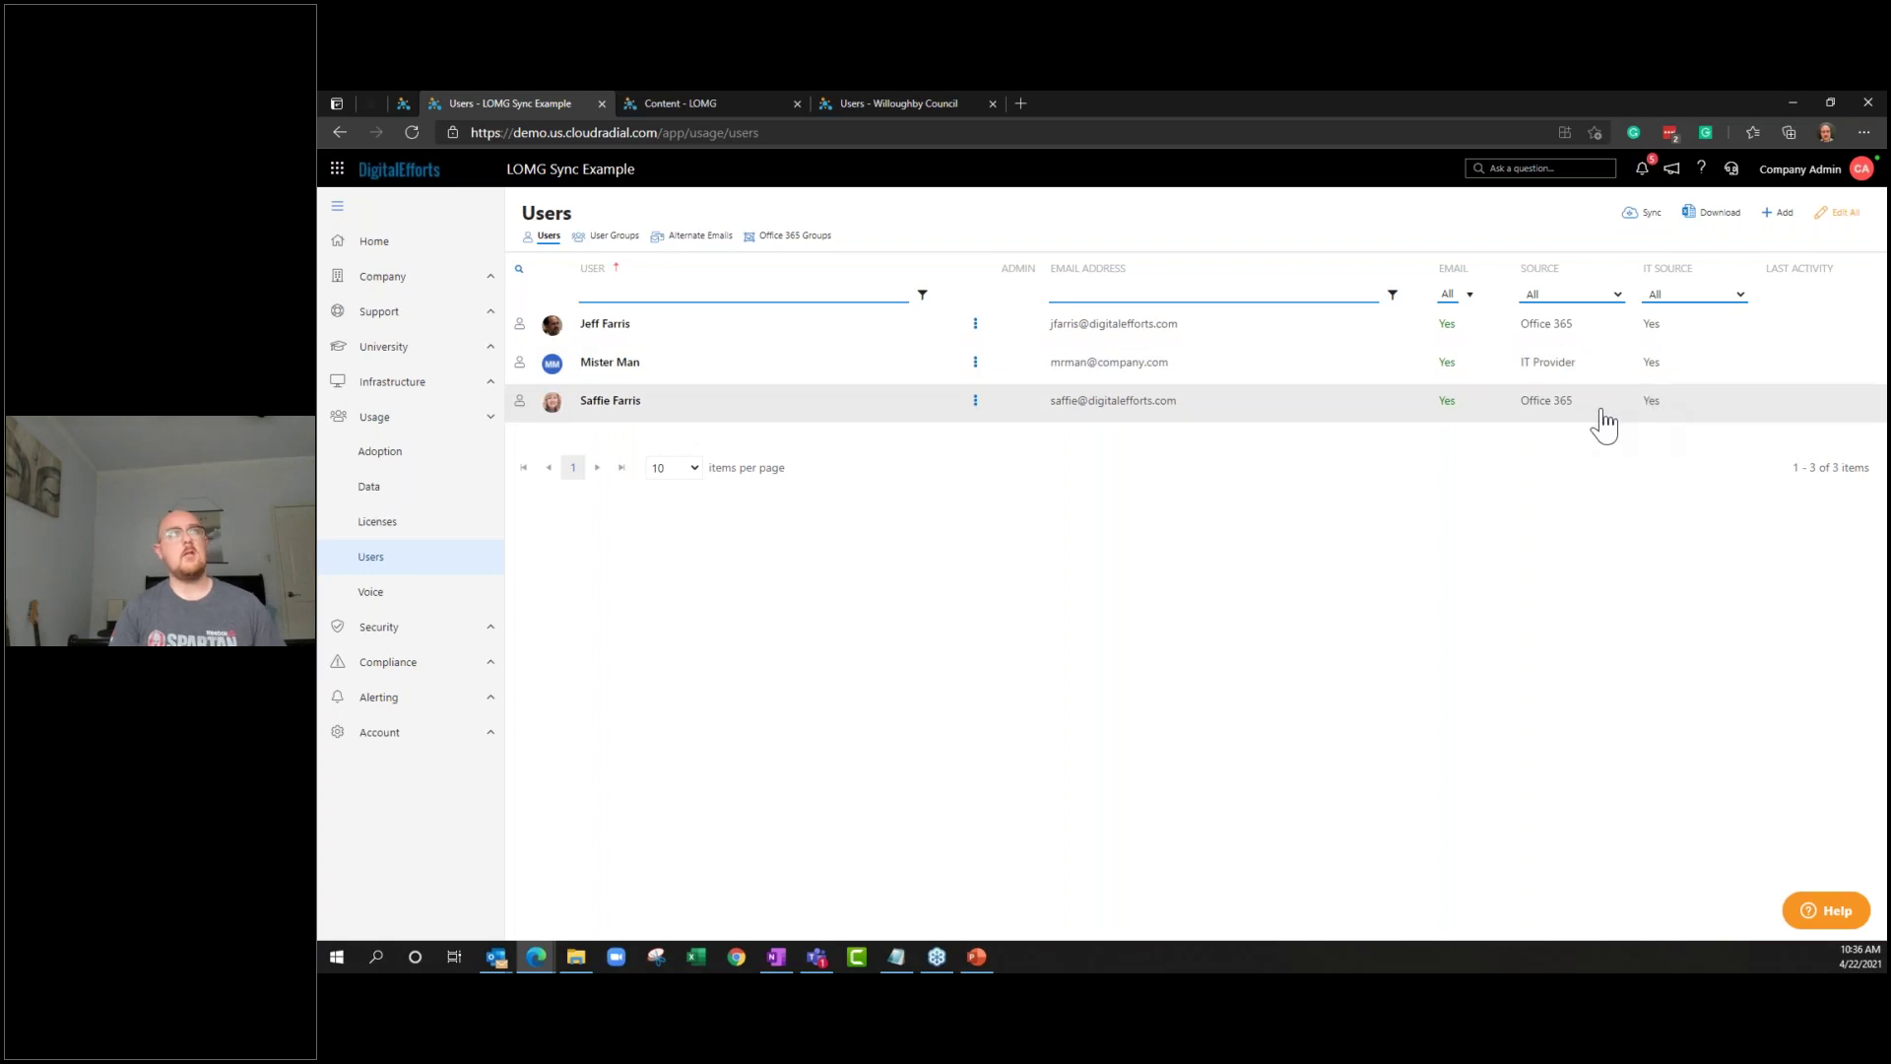
# Refresh the LOMG Sync Example contacts in ConnectWise and open the first contact synced from Office 365
pyautogui.click(364, 103)
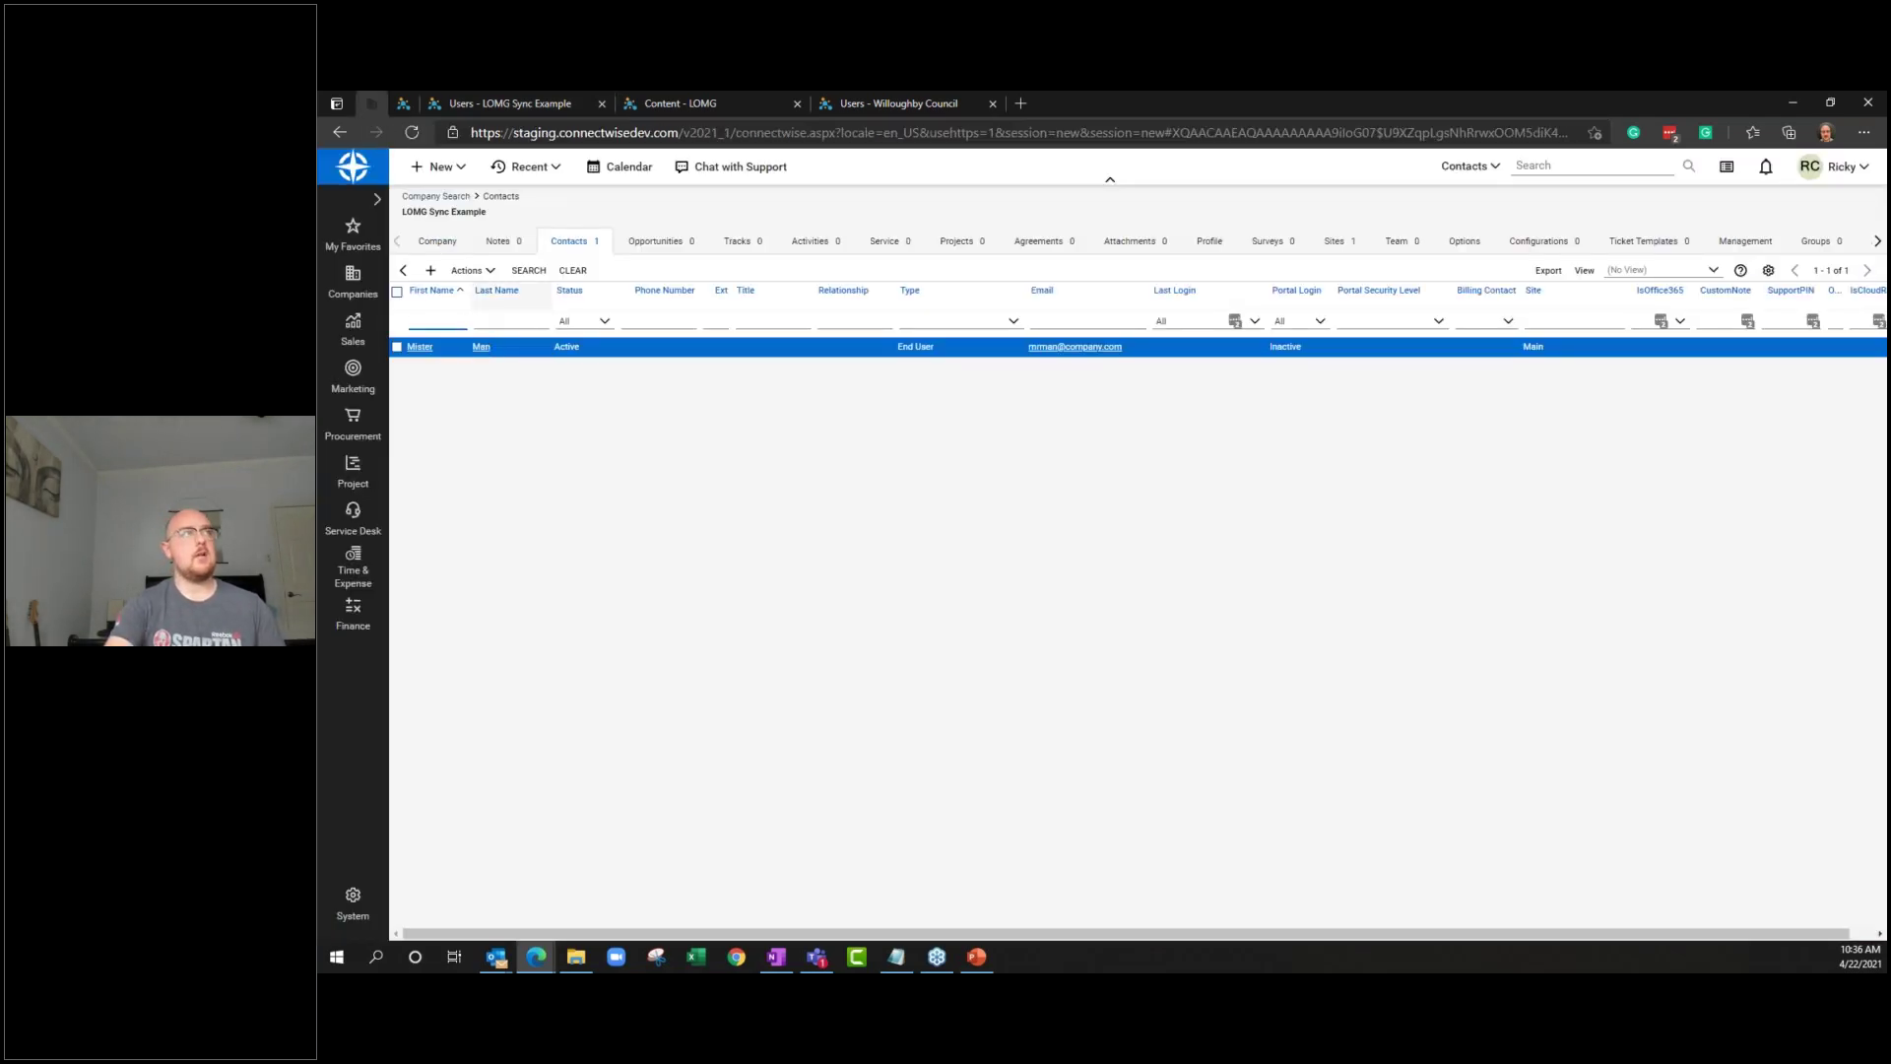
pyautogui.click(529, 271)
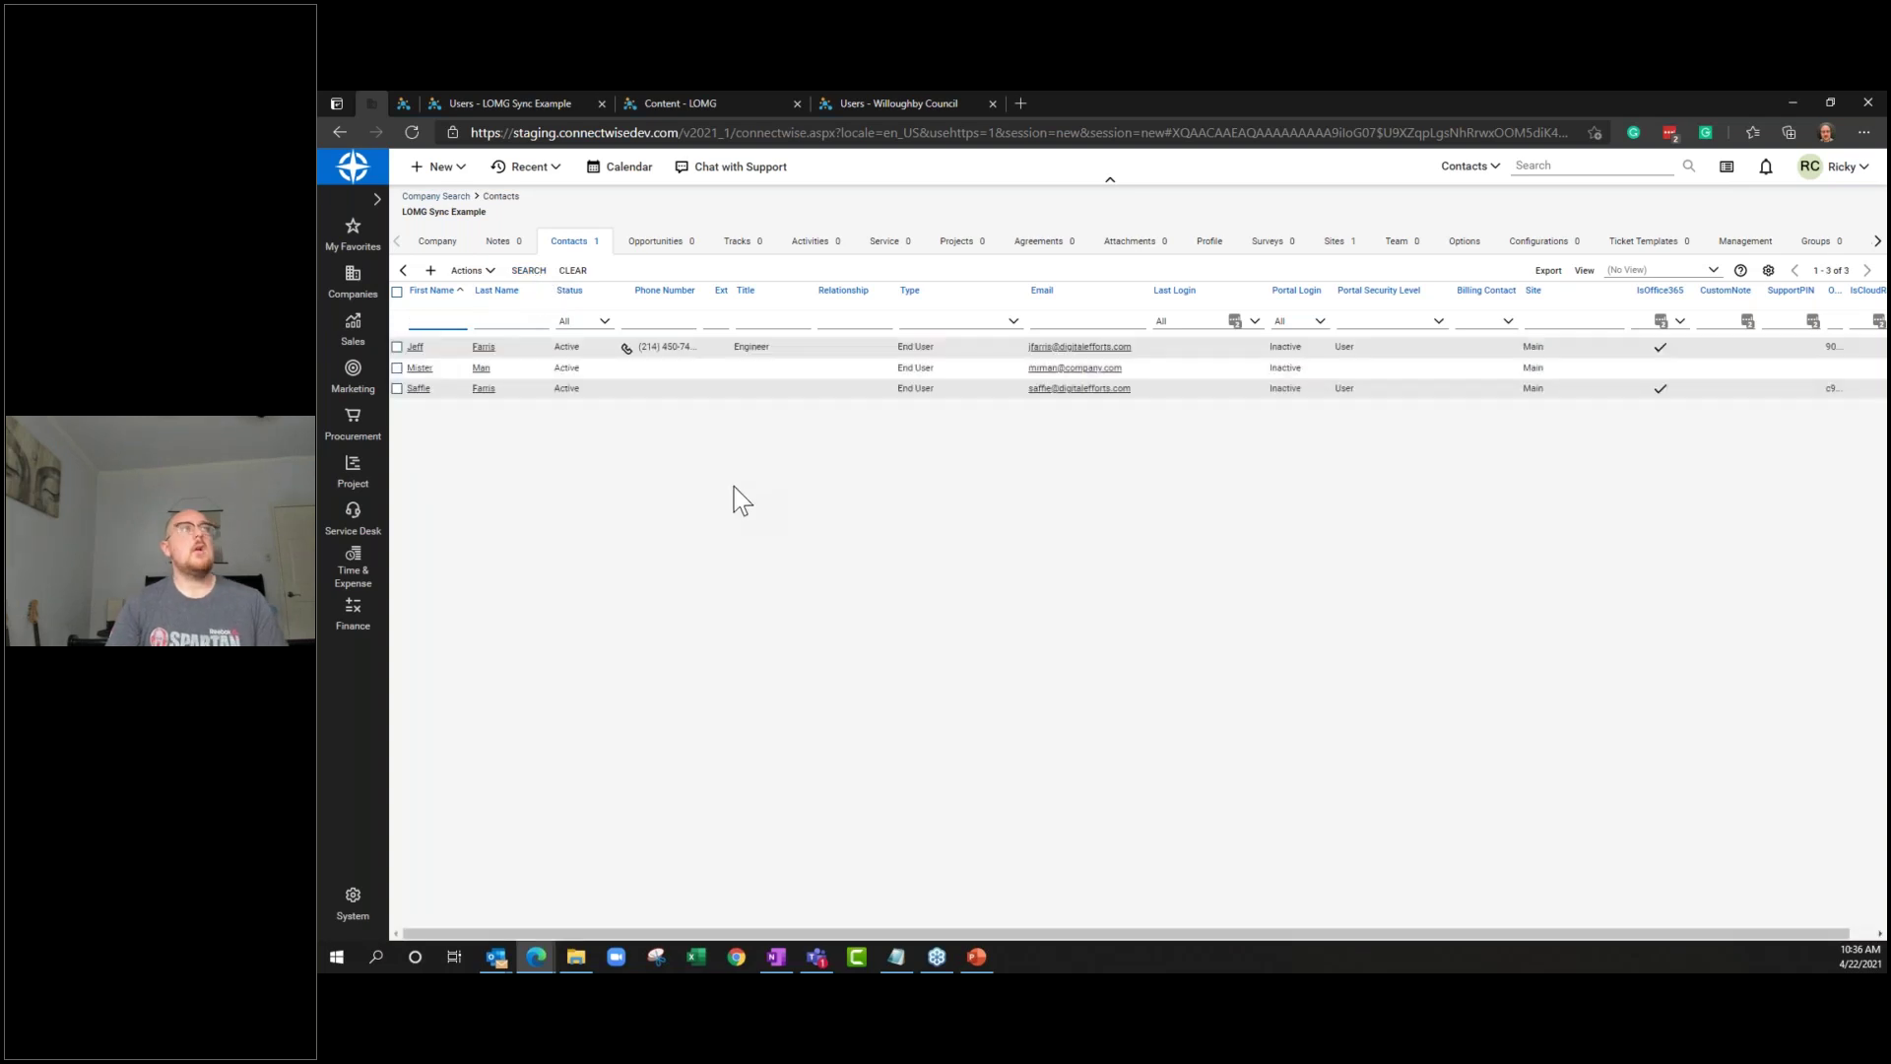
pyautogui.click(463, 350)
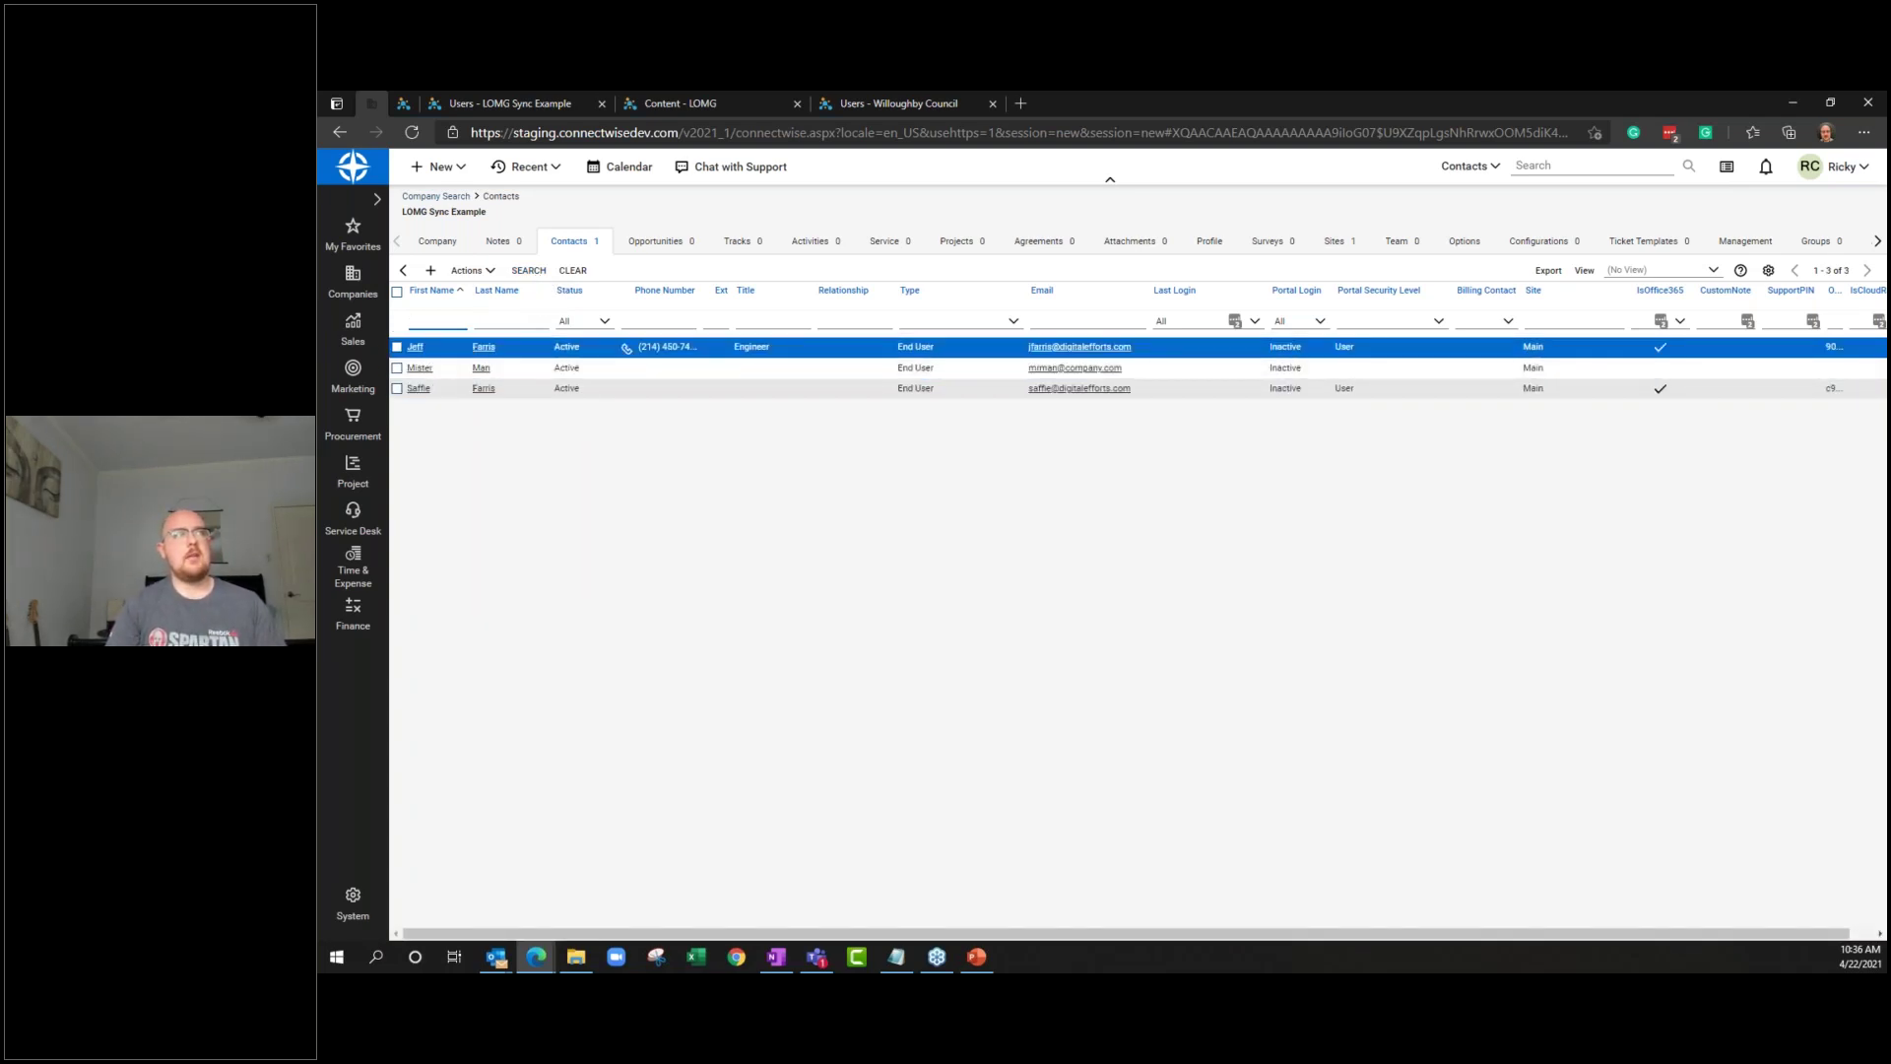
pyautogui.click(431, 349)
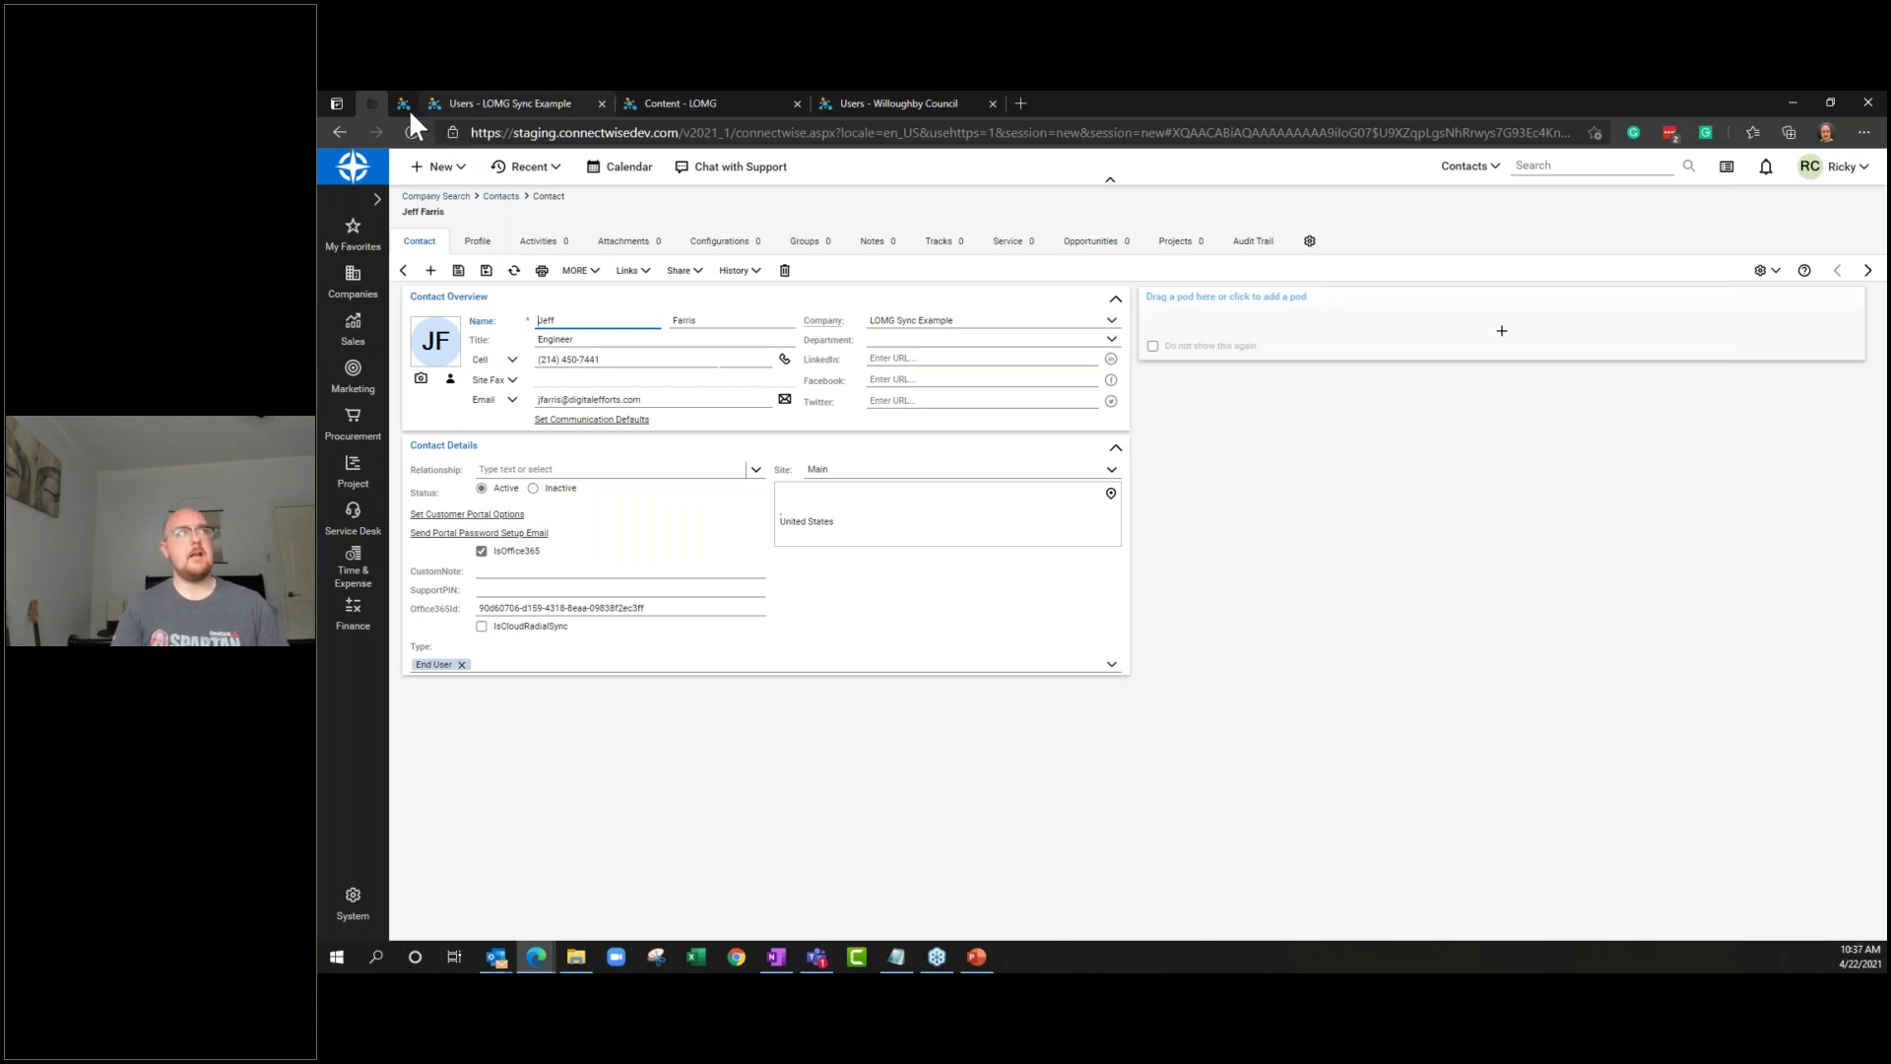
# Close the LOMG Sync Example portal page and switch to the Users list of the Willoughby Council portal
pyautogui.click(520, 99)
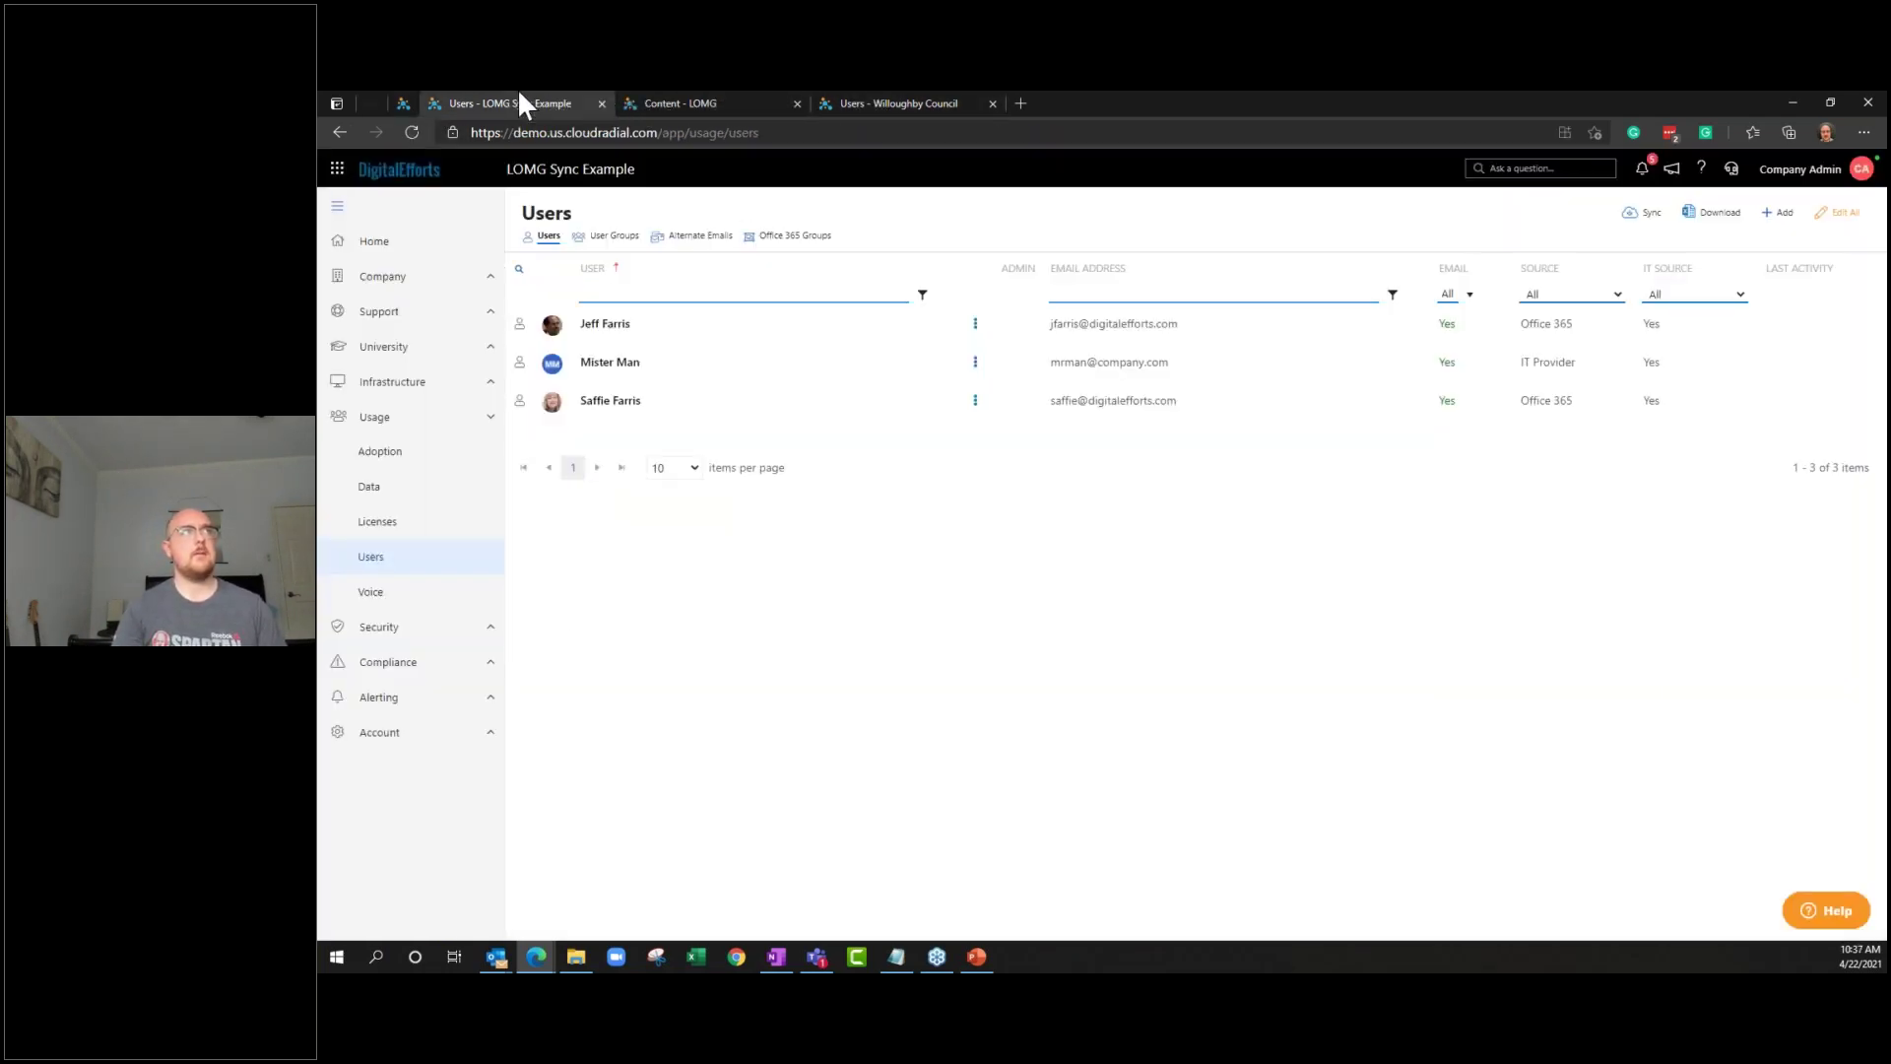
pyautogui.click(602, 102)
pyautogui.click(404, 101)
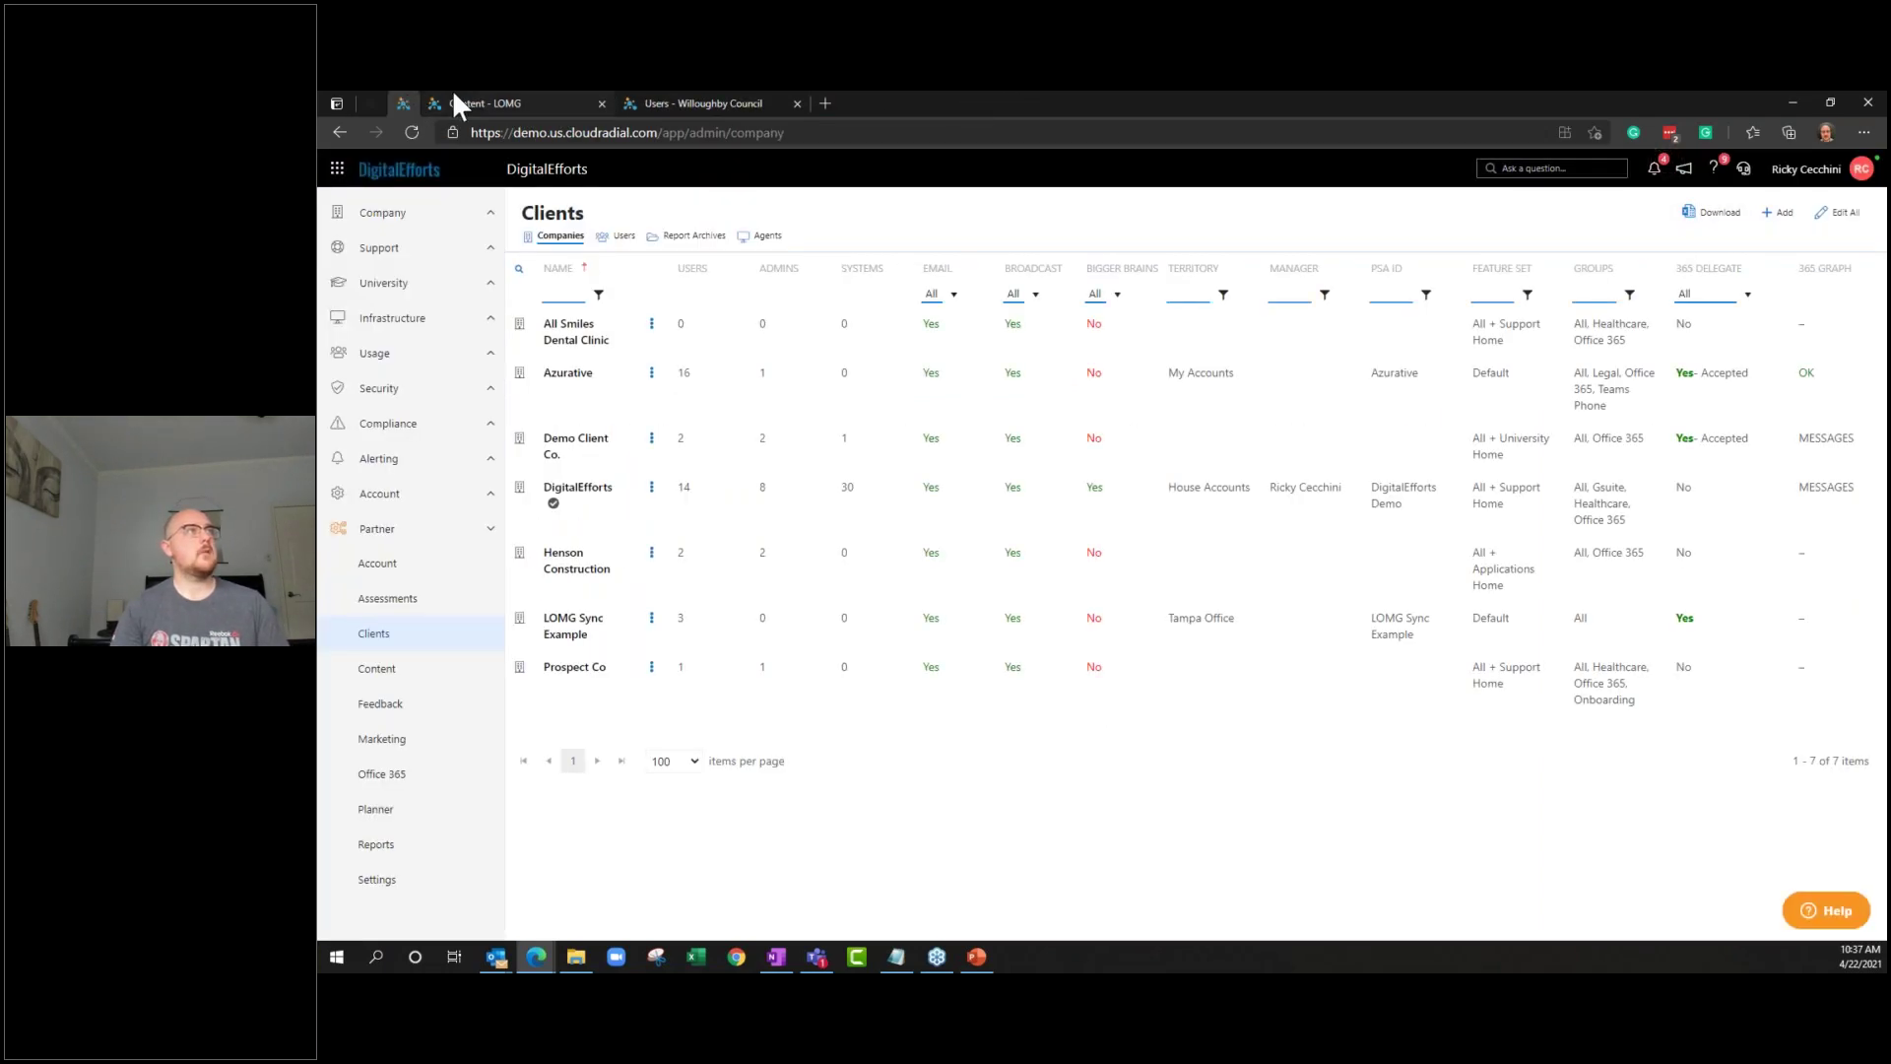
pyautogui.click(453, 99)
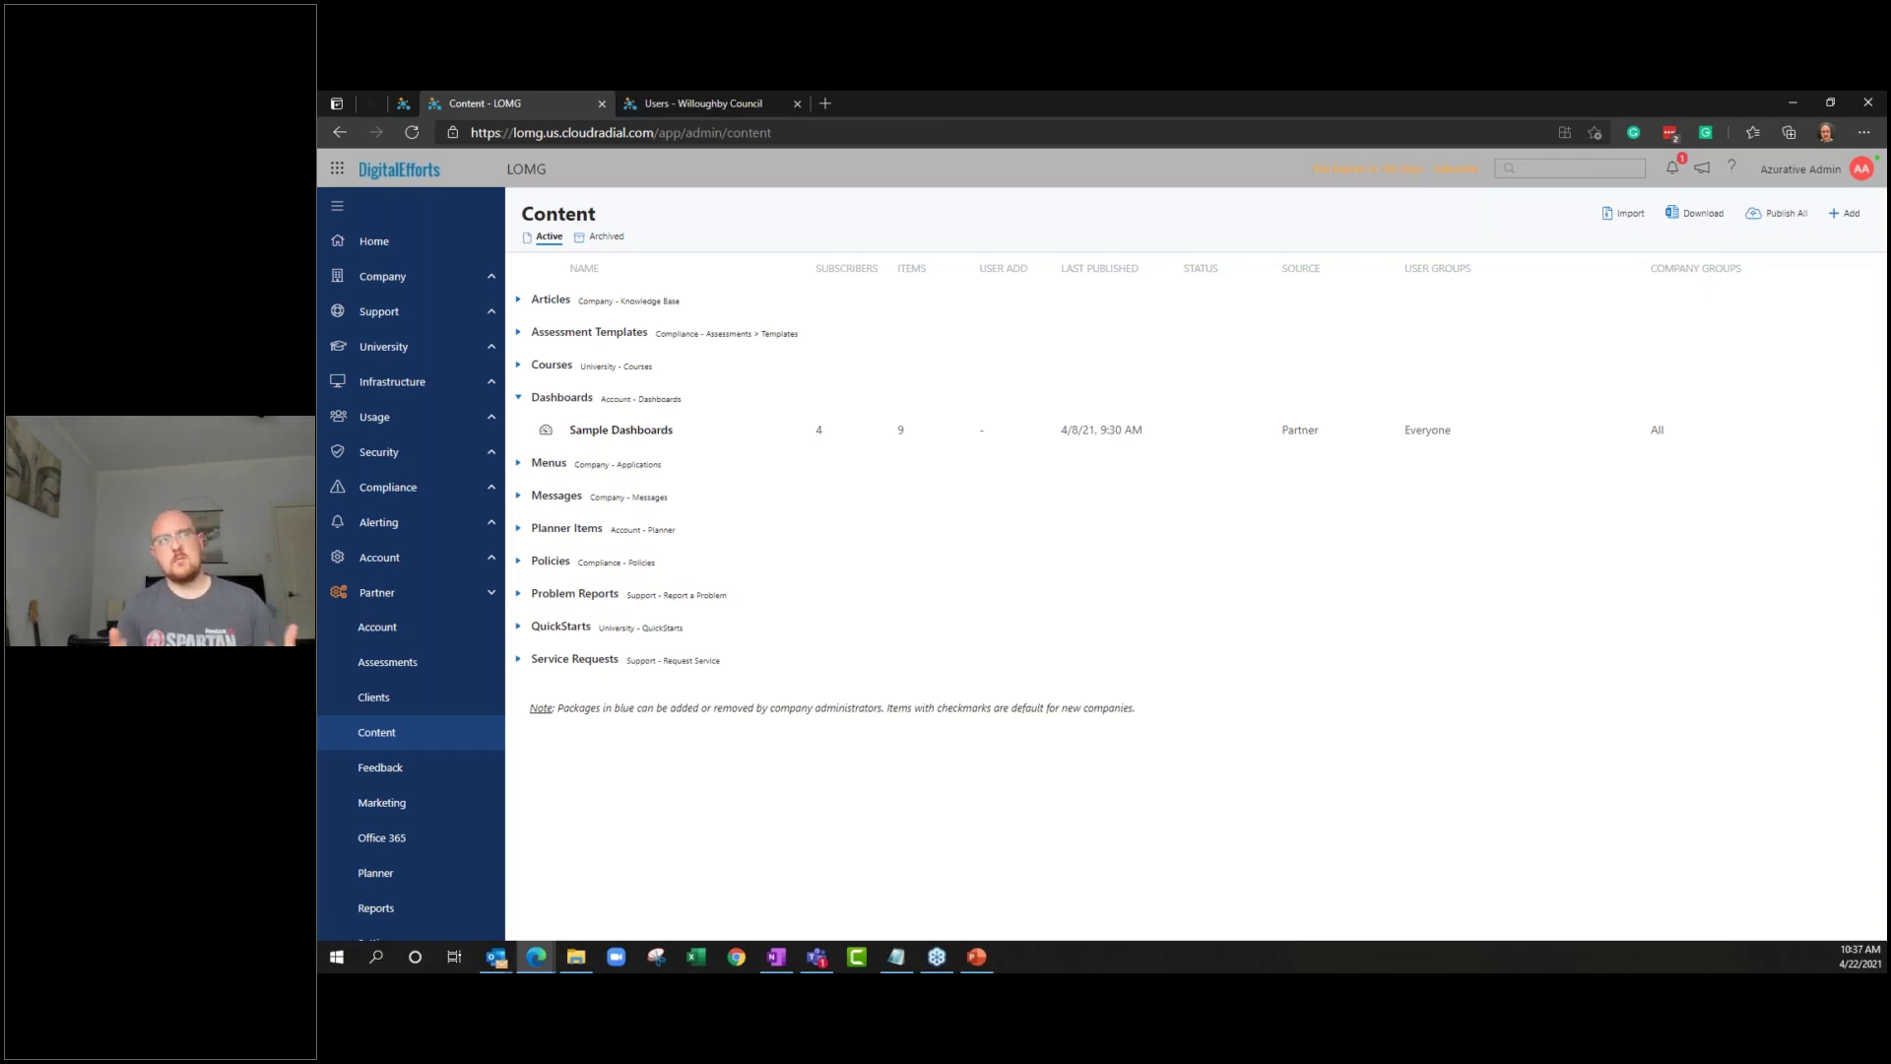
pyautogui.click(696, 102)
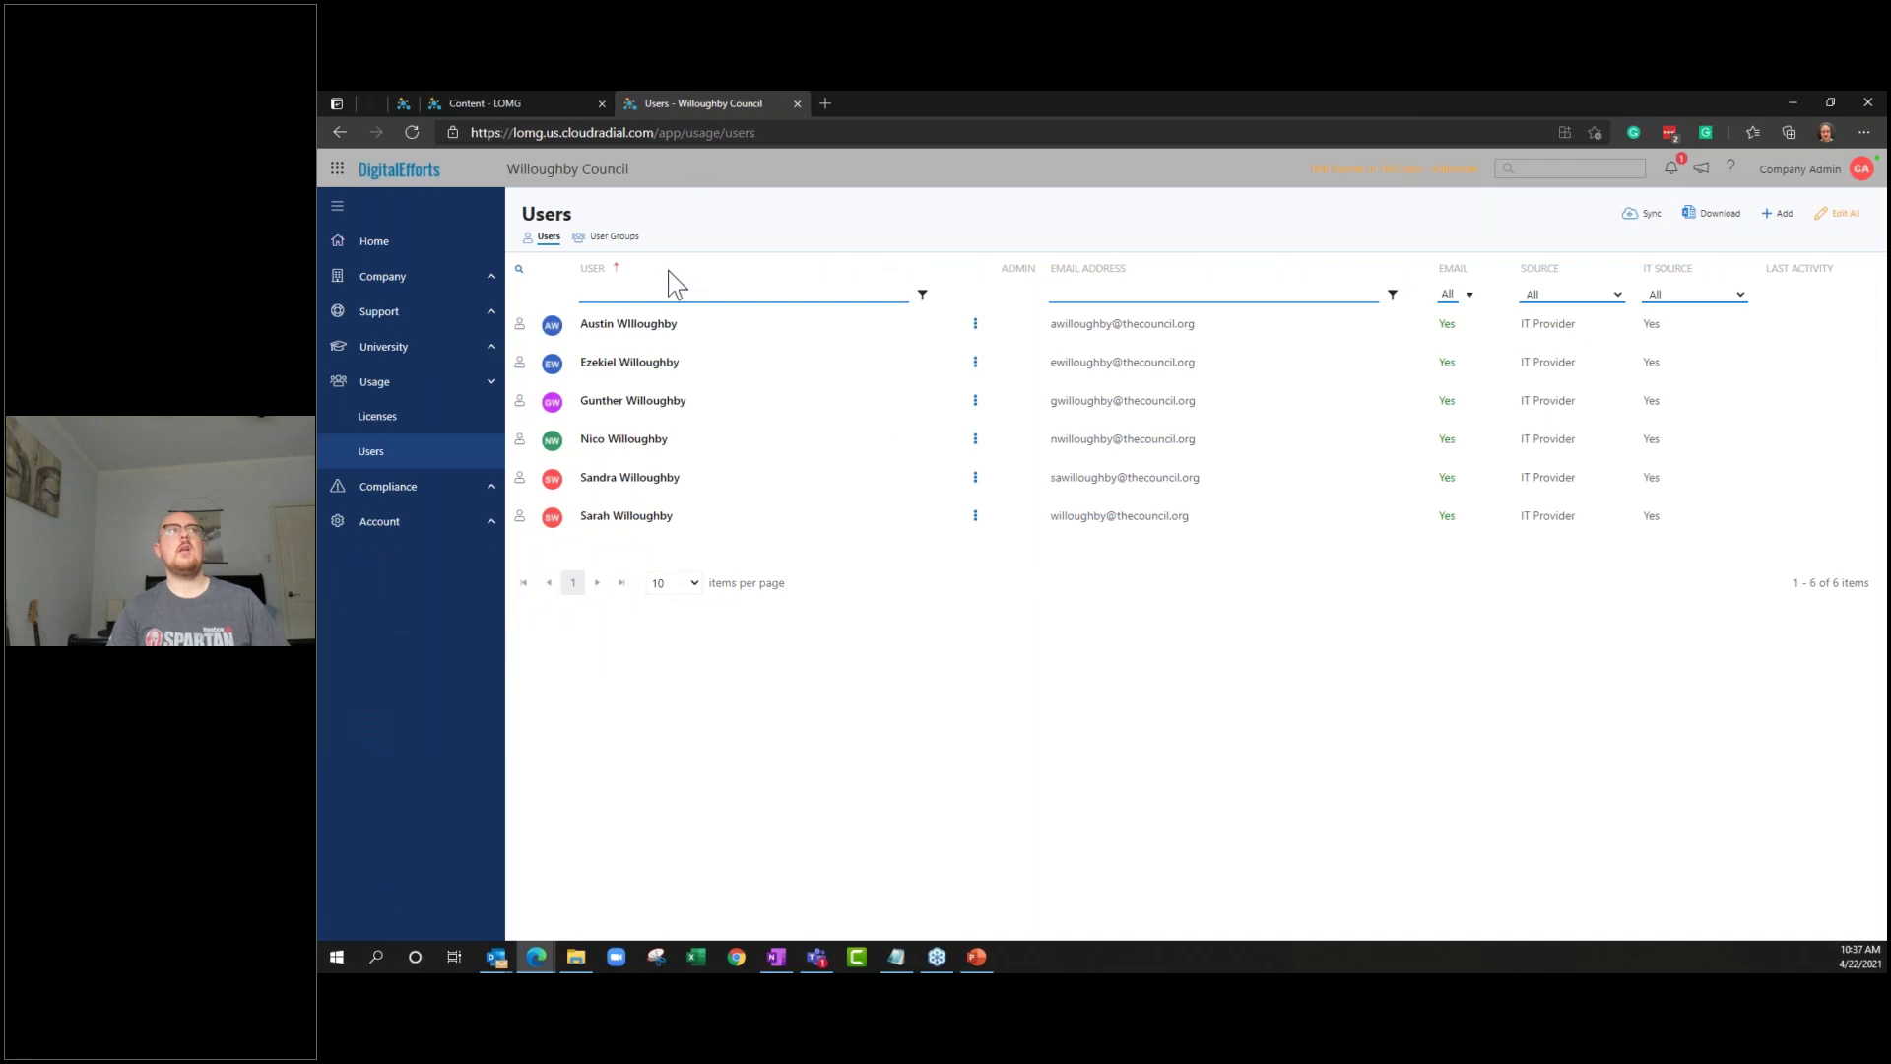
pyautogui.click(487, 313)
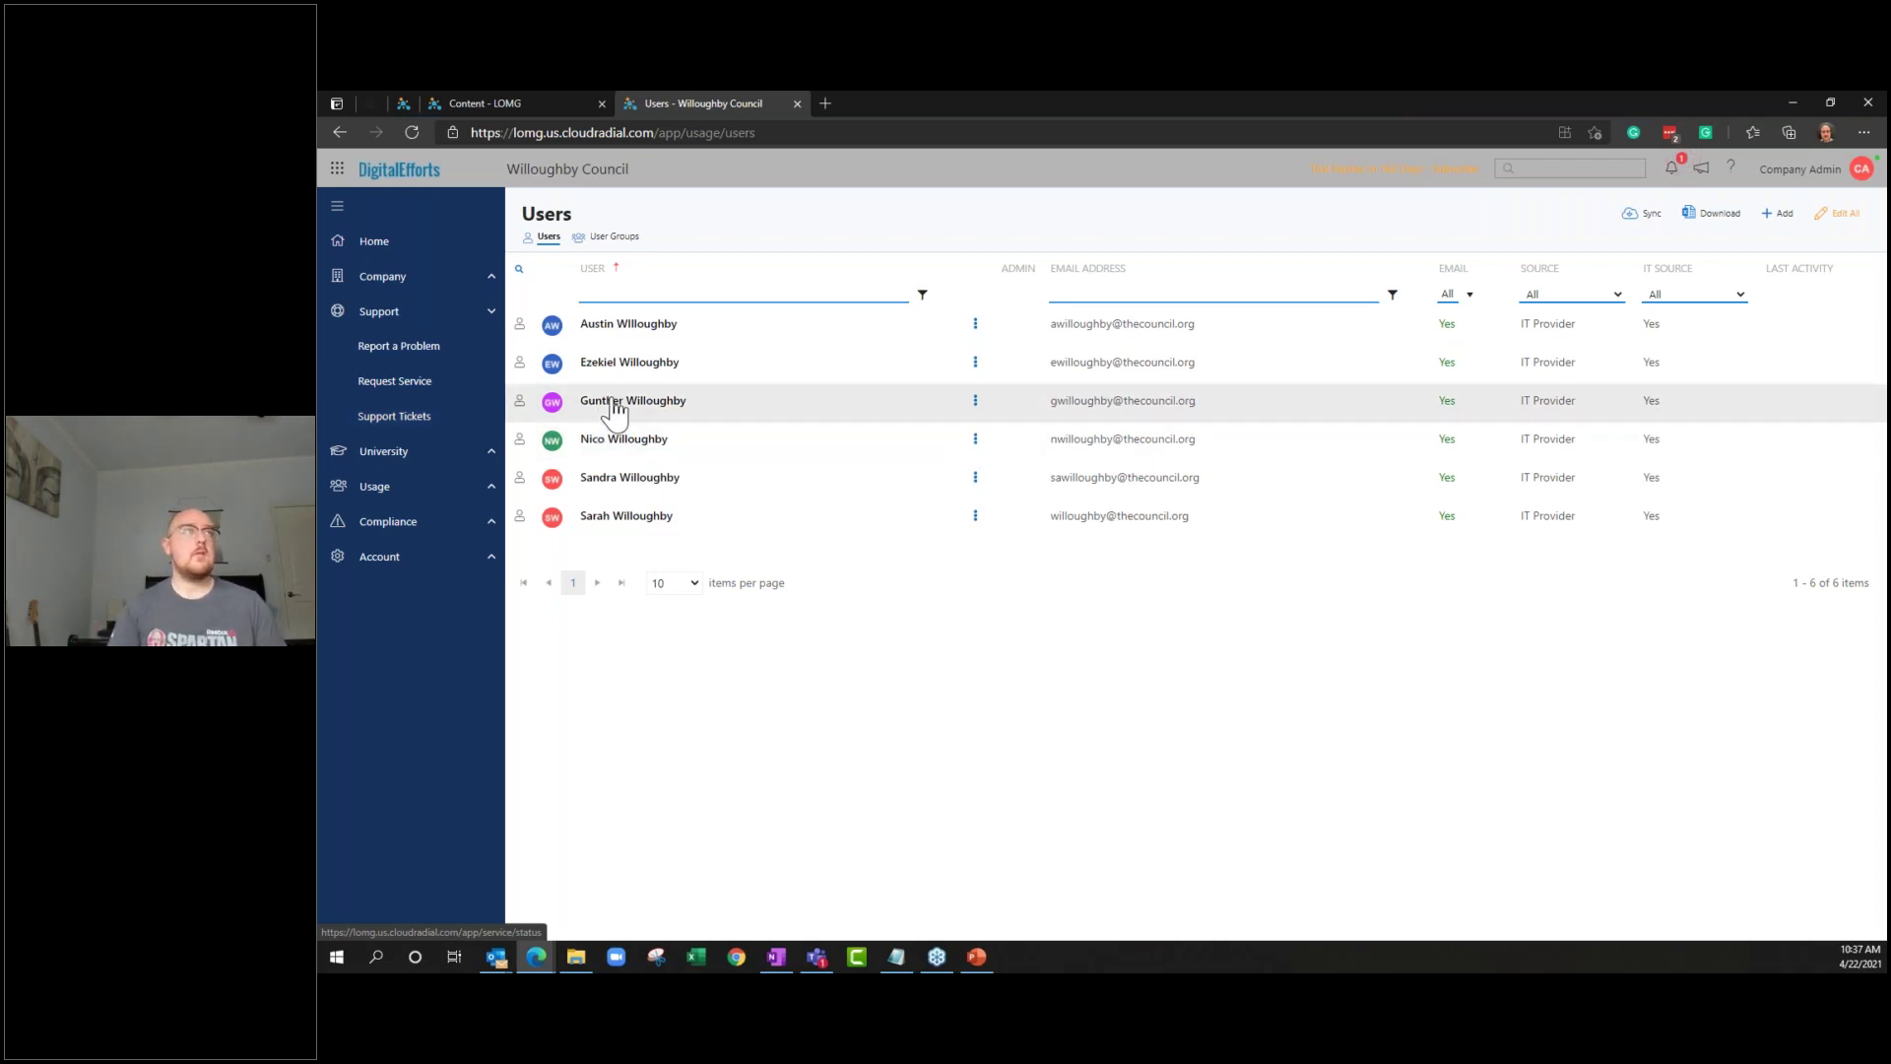
pyautogui.click(473, 488)
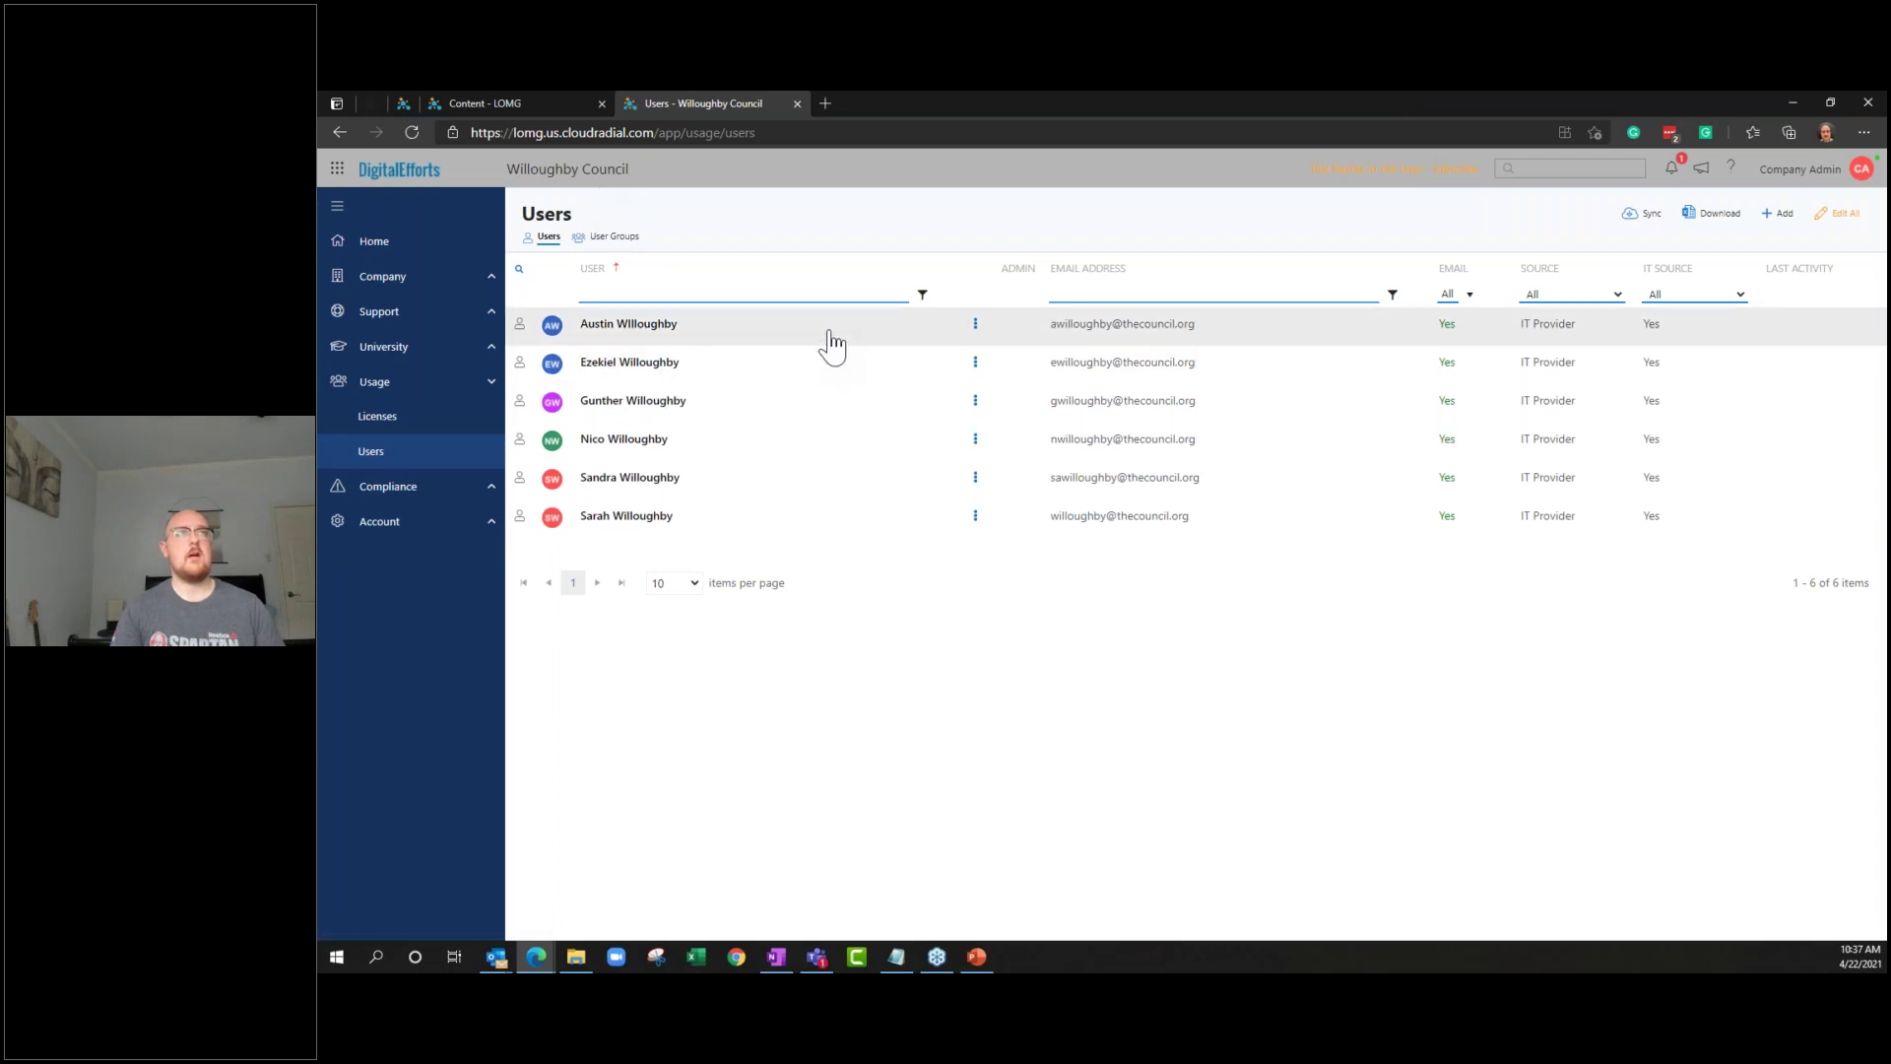
# Open the first Willoughby Council user for editing and review the Company Access section and the available company roles
pyautogui.click(975, 325)
pyautogui.click(1050, 390)
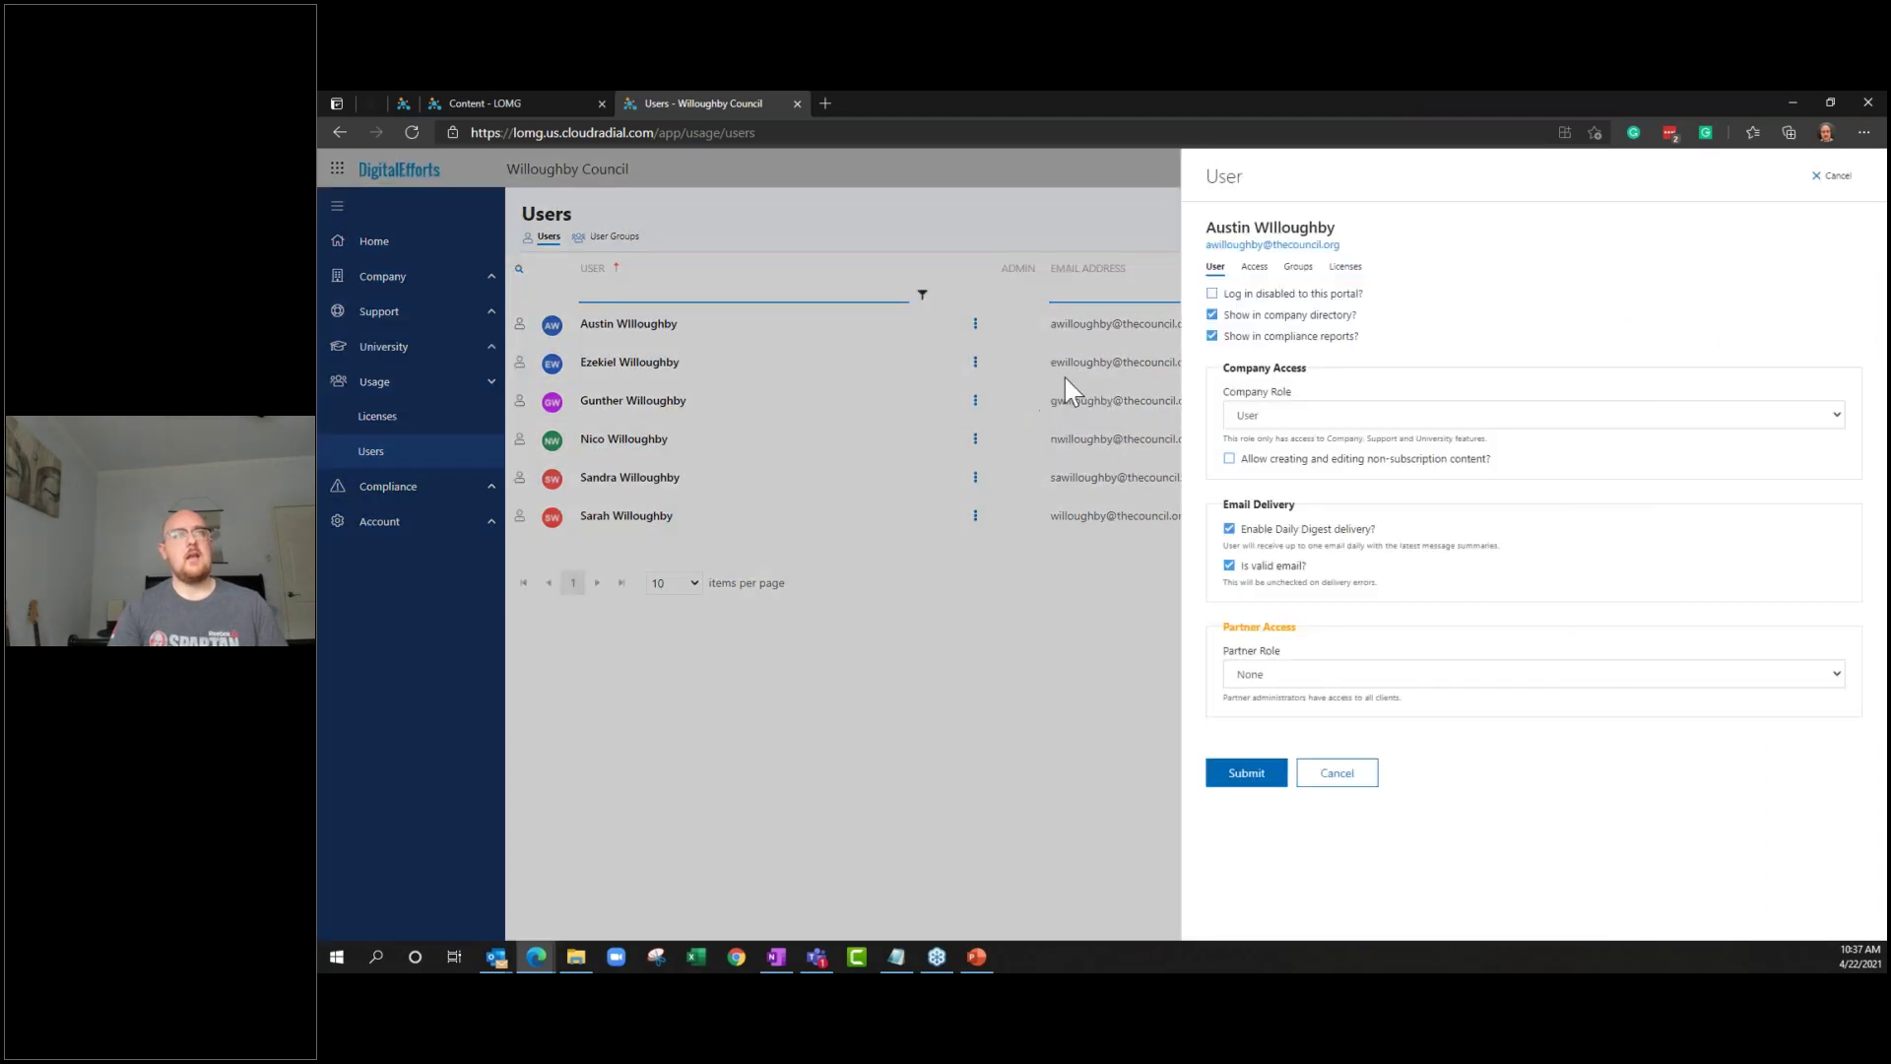
pyautogui.moveTo(1219, 366); pyautogui.dragTo(1321, 380)
pyautogui.click(1326, 384)
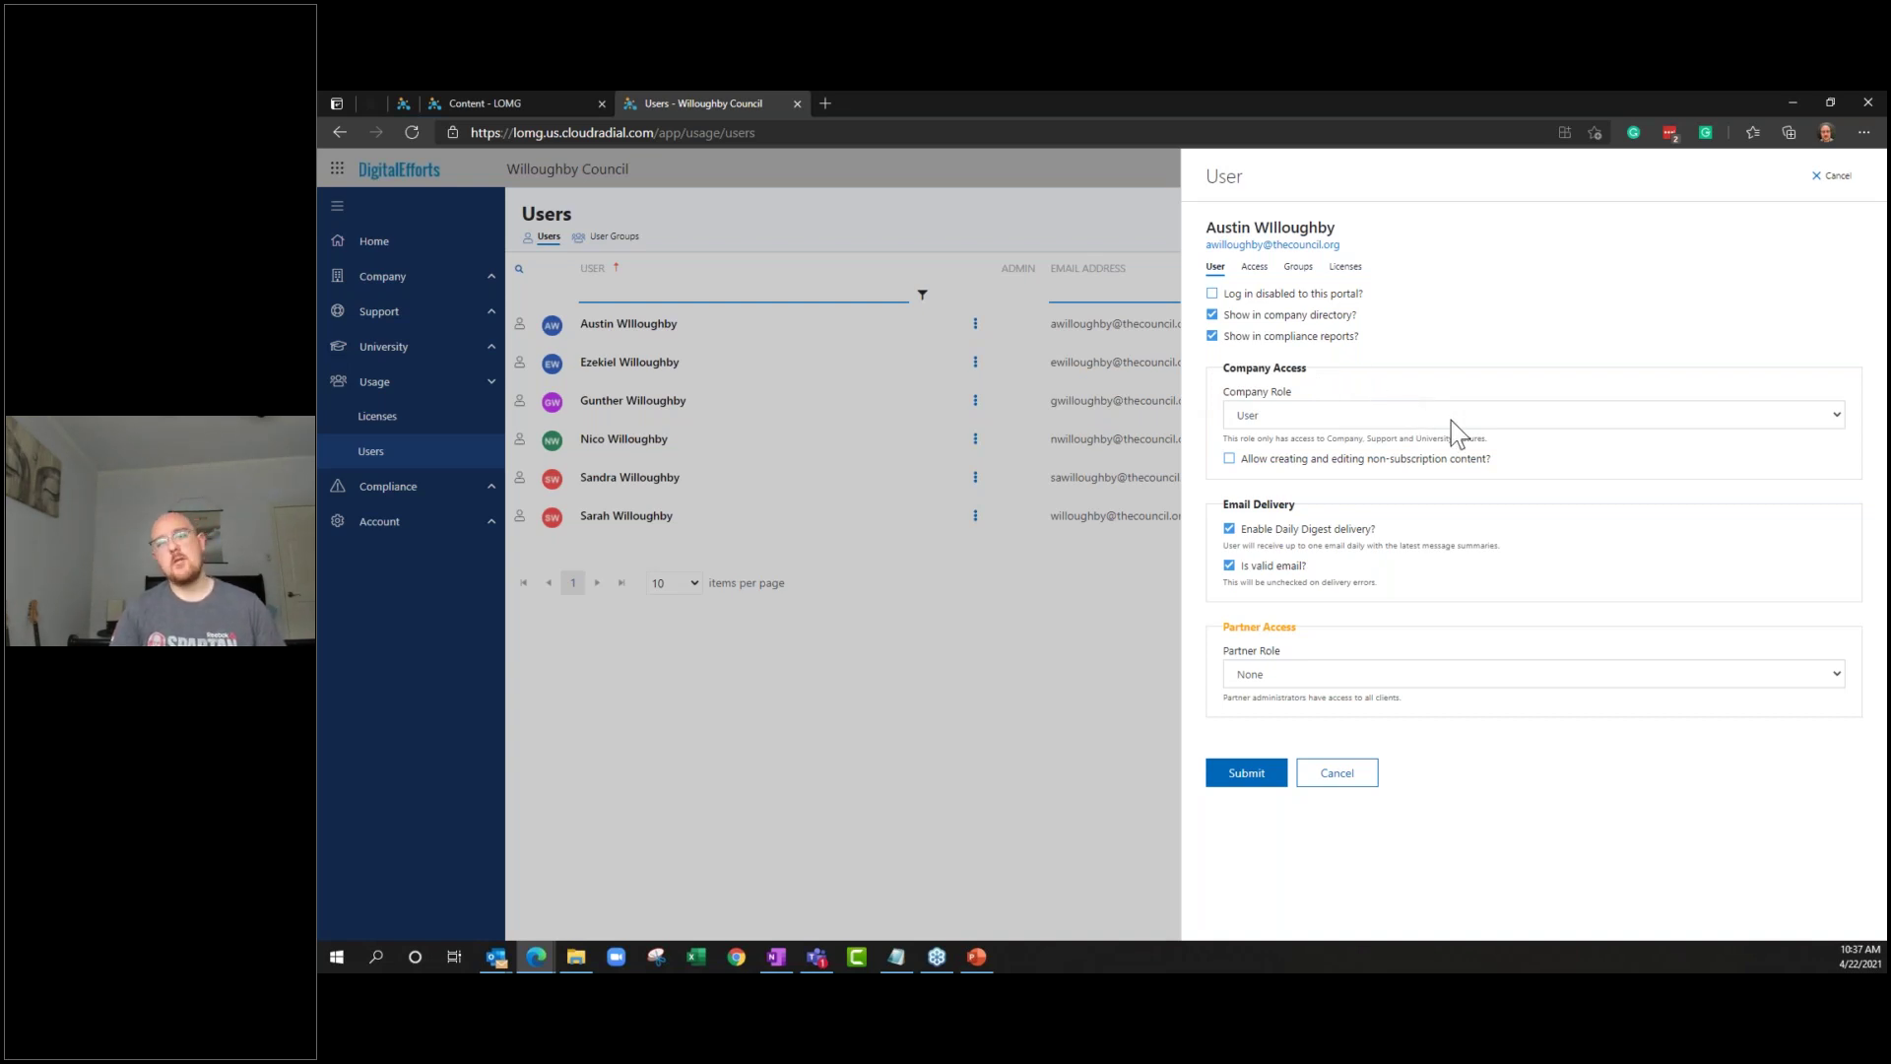
pyautogui.moveTo(1492, 459); pyautogui.dragTo(1238, 475)
pyautogui.click(1238, 476)
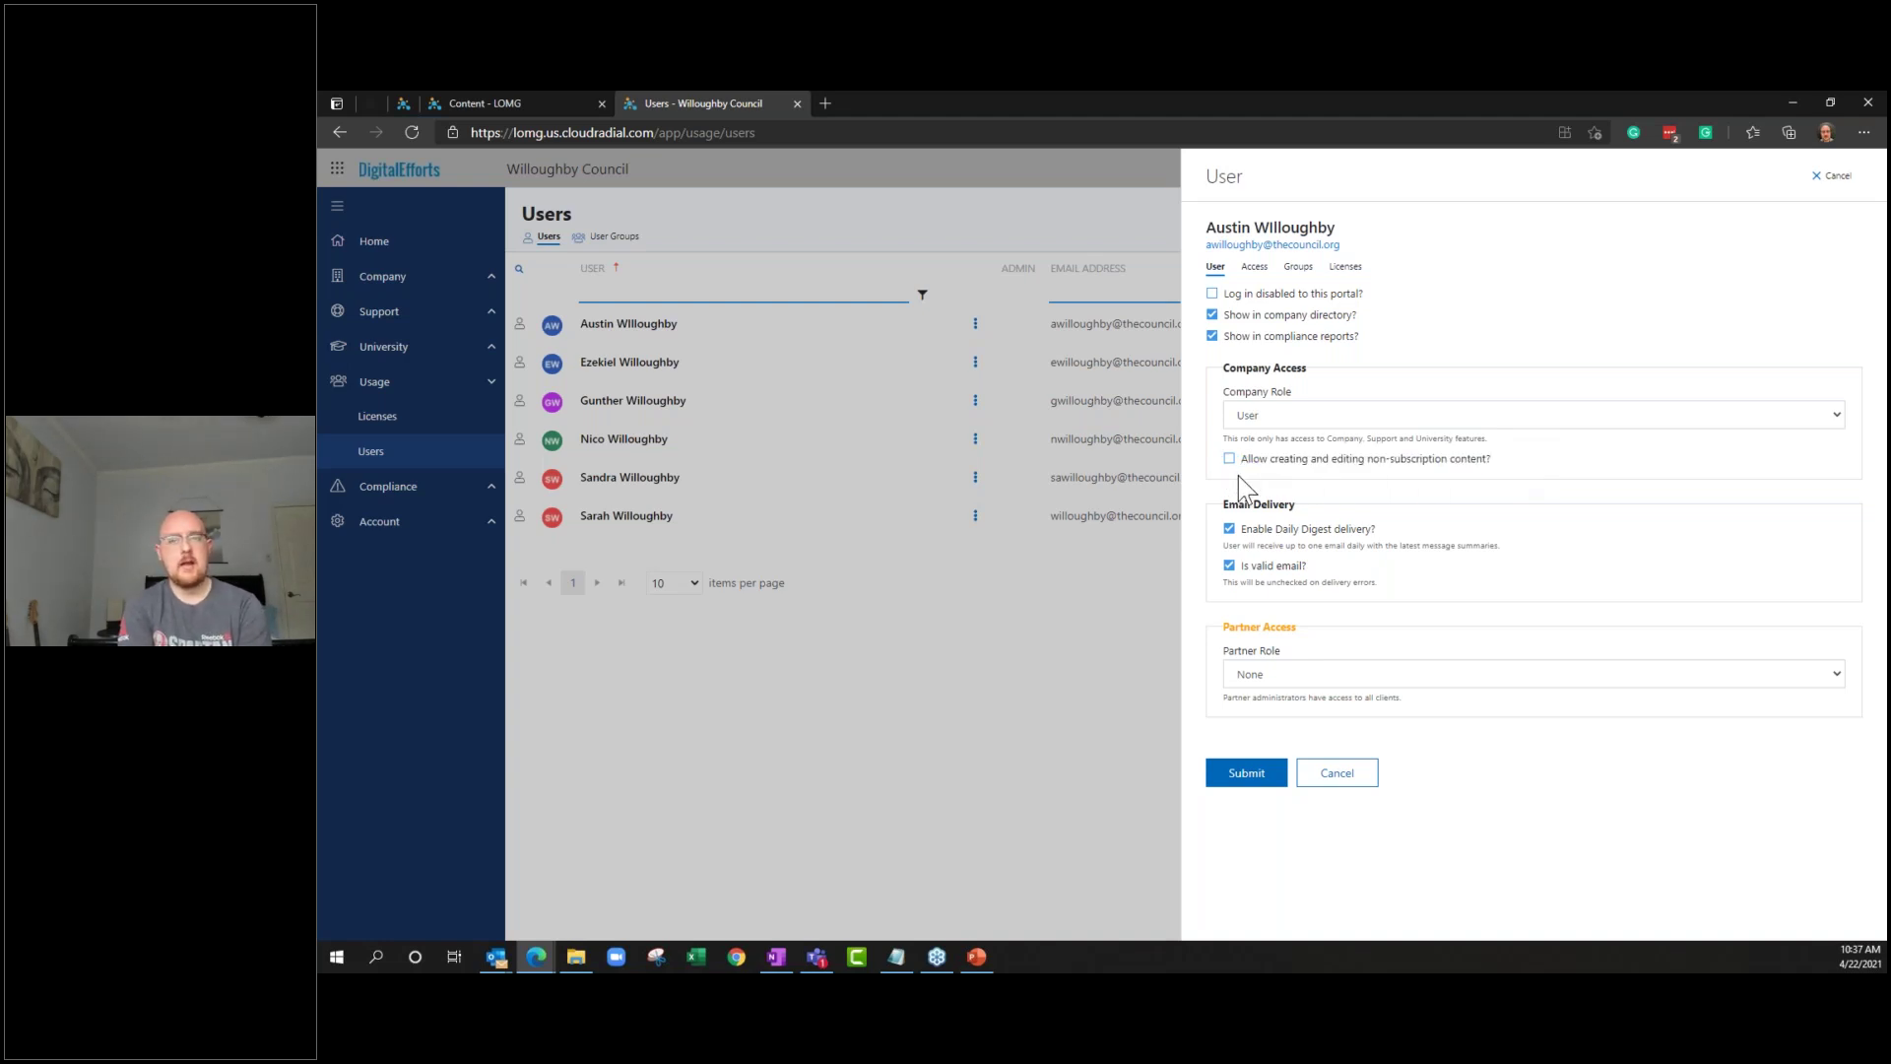
pyautogui.click(1262, 421)
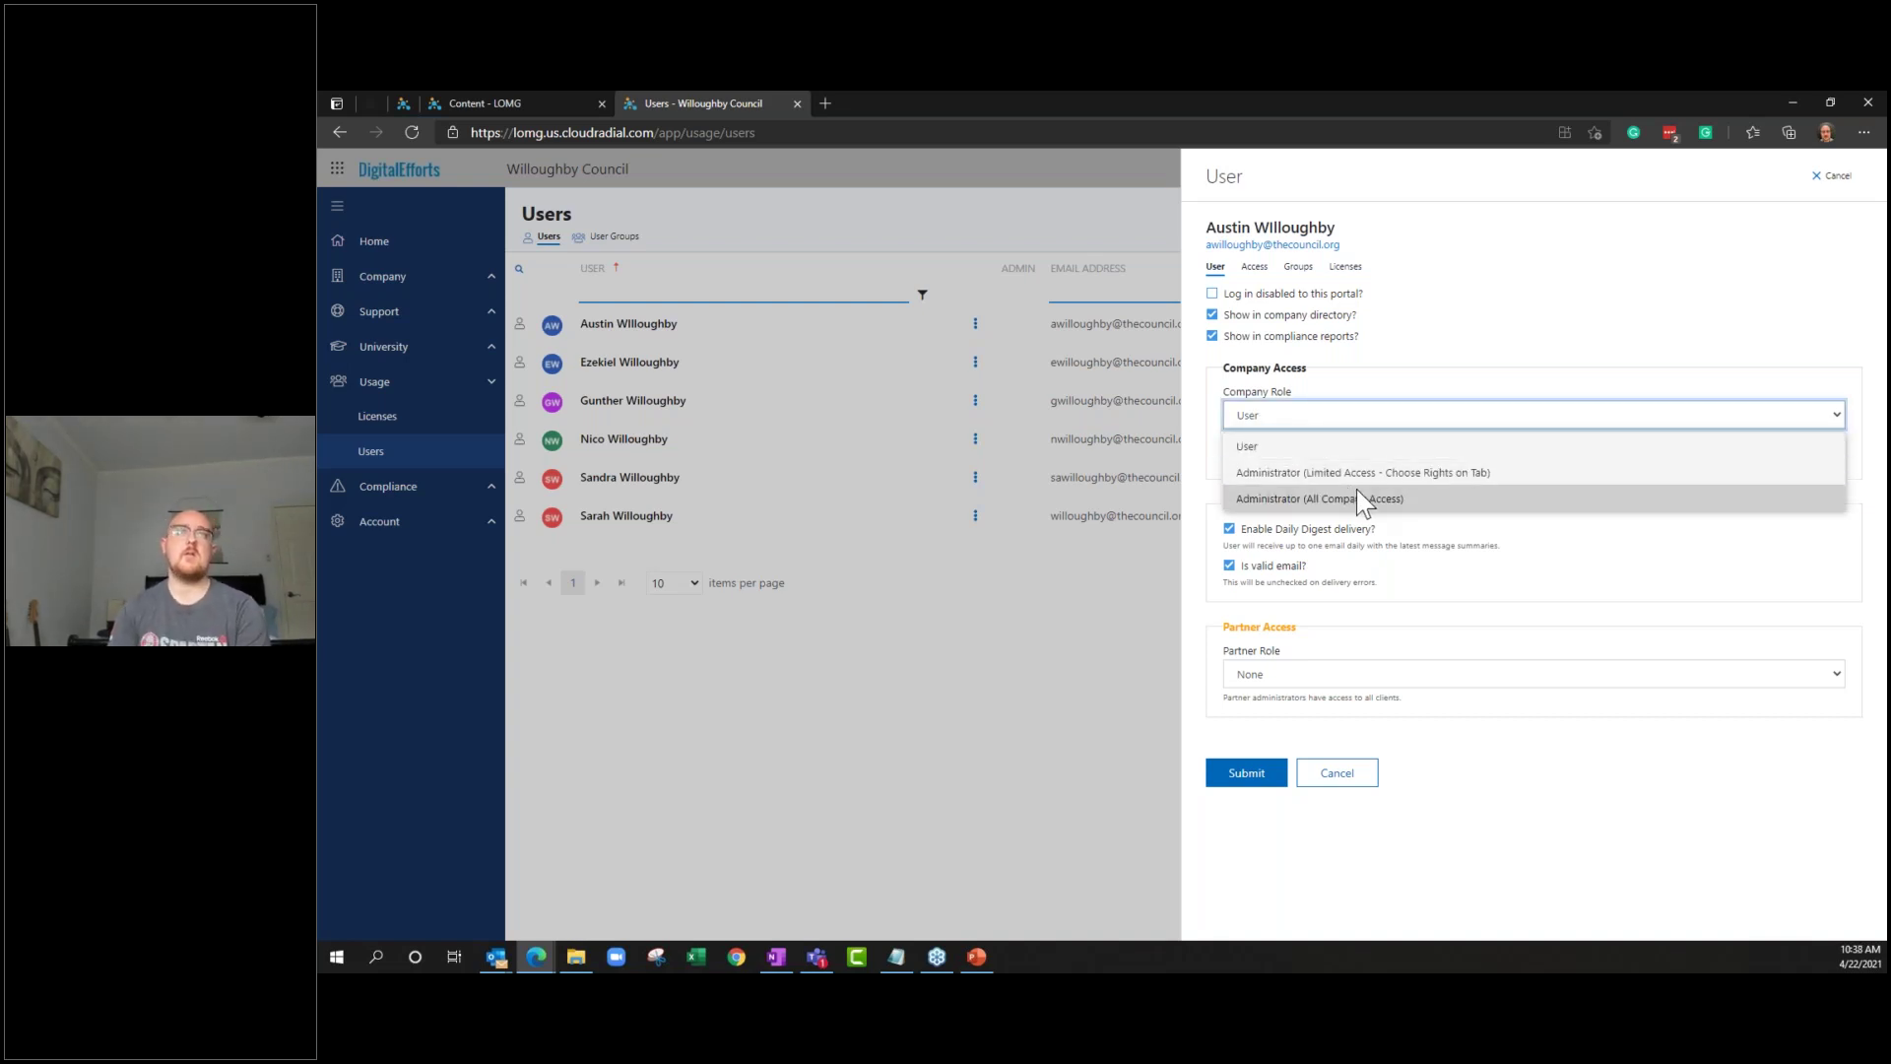
pyautogui.click(1373, 424)
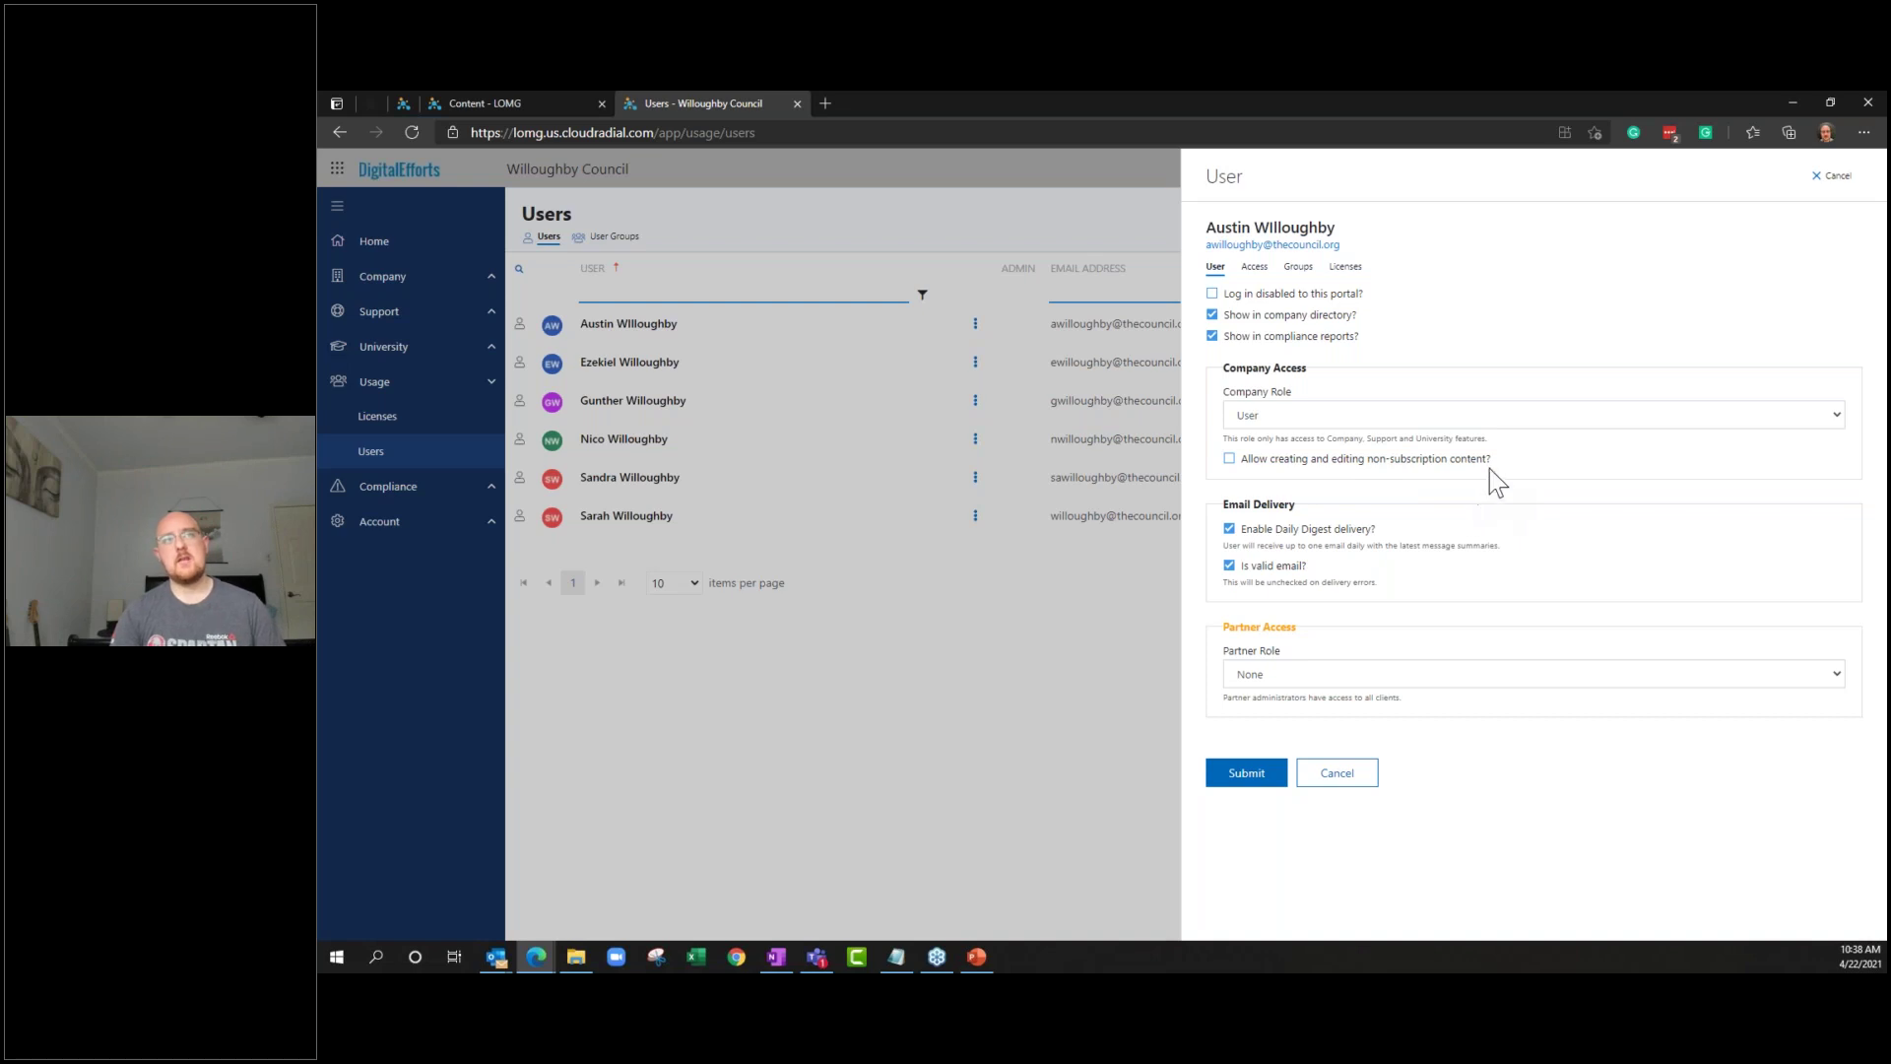
# Allow the first Willoughby Council user to create and edit non-subscription content and save the user
pyautogui.moveTo(1488, 476); pyautogui.dragTo(1369, 477)
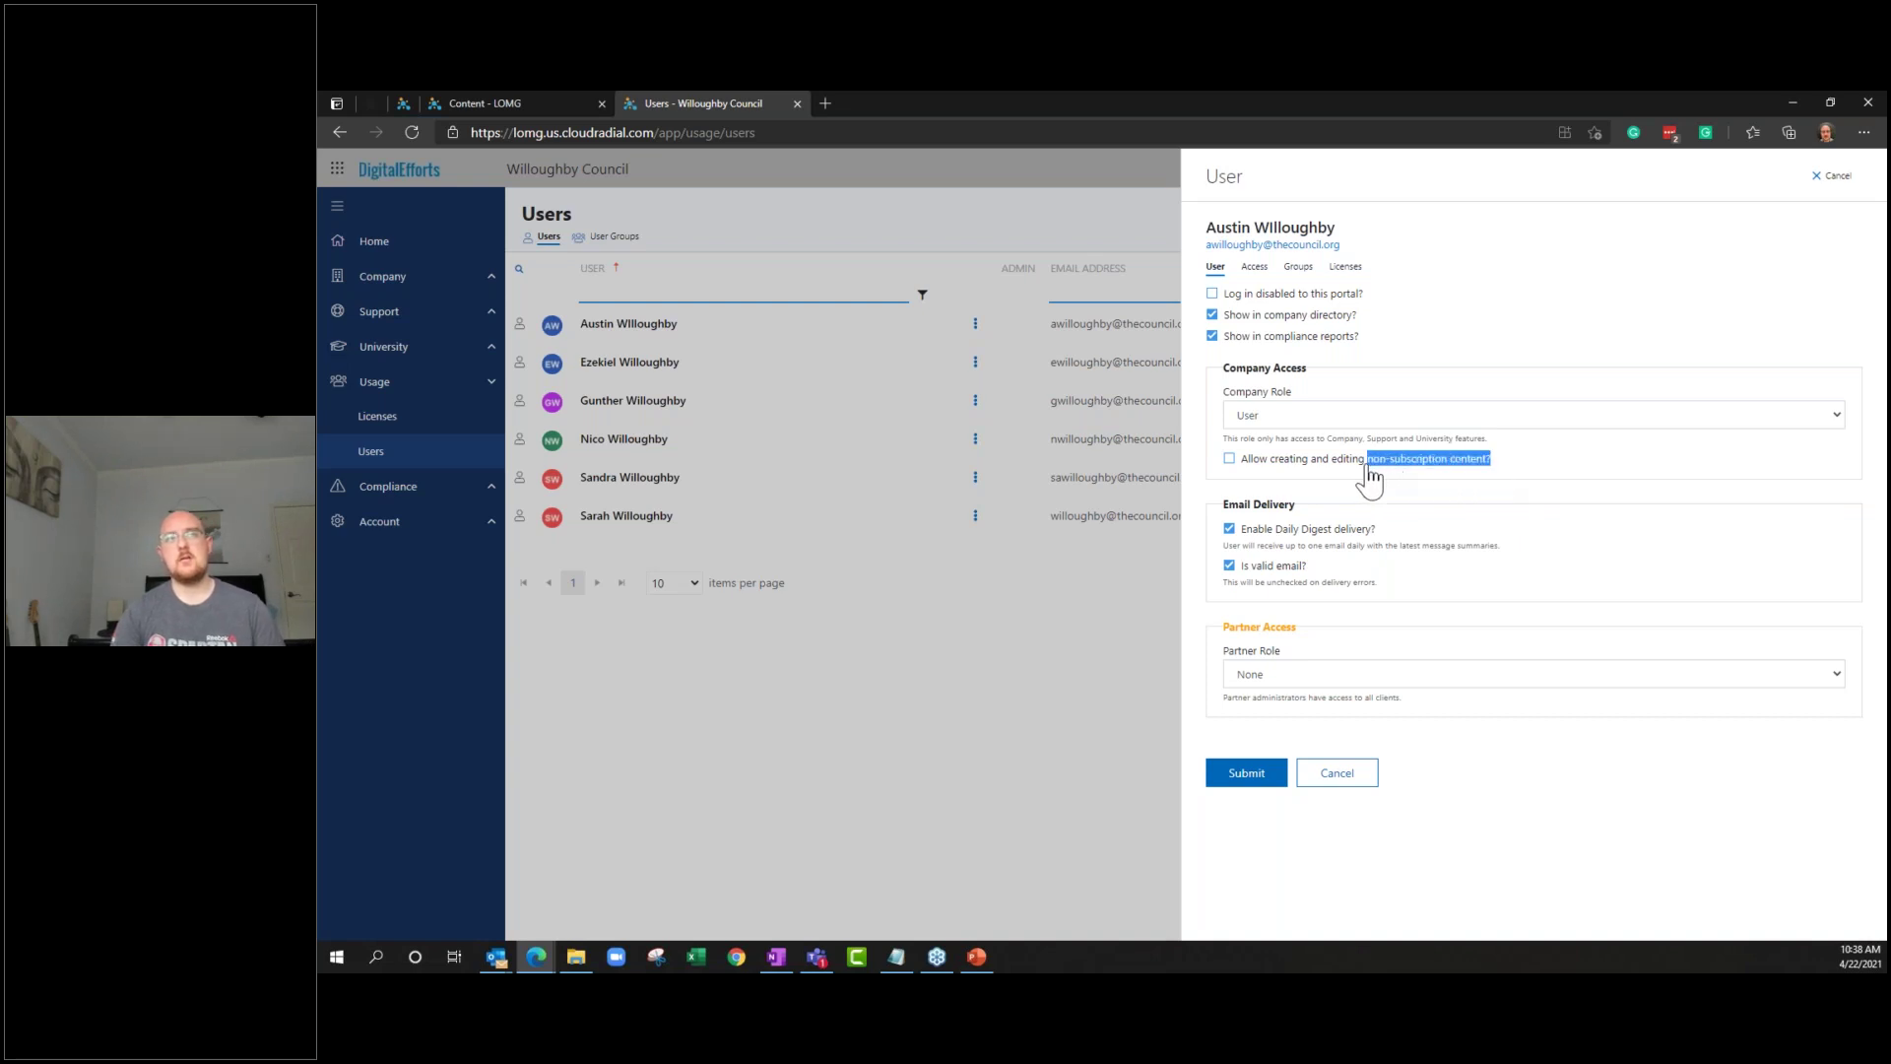
pyautogui.click(1428, 479)
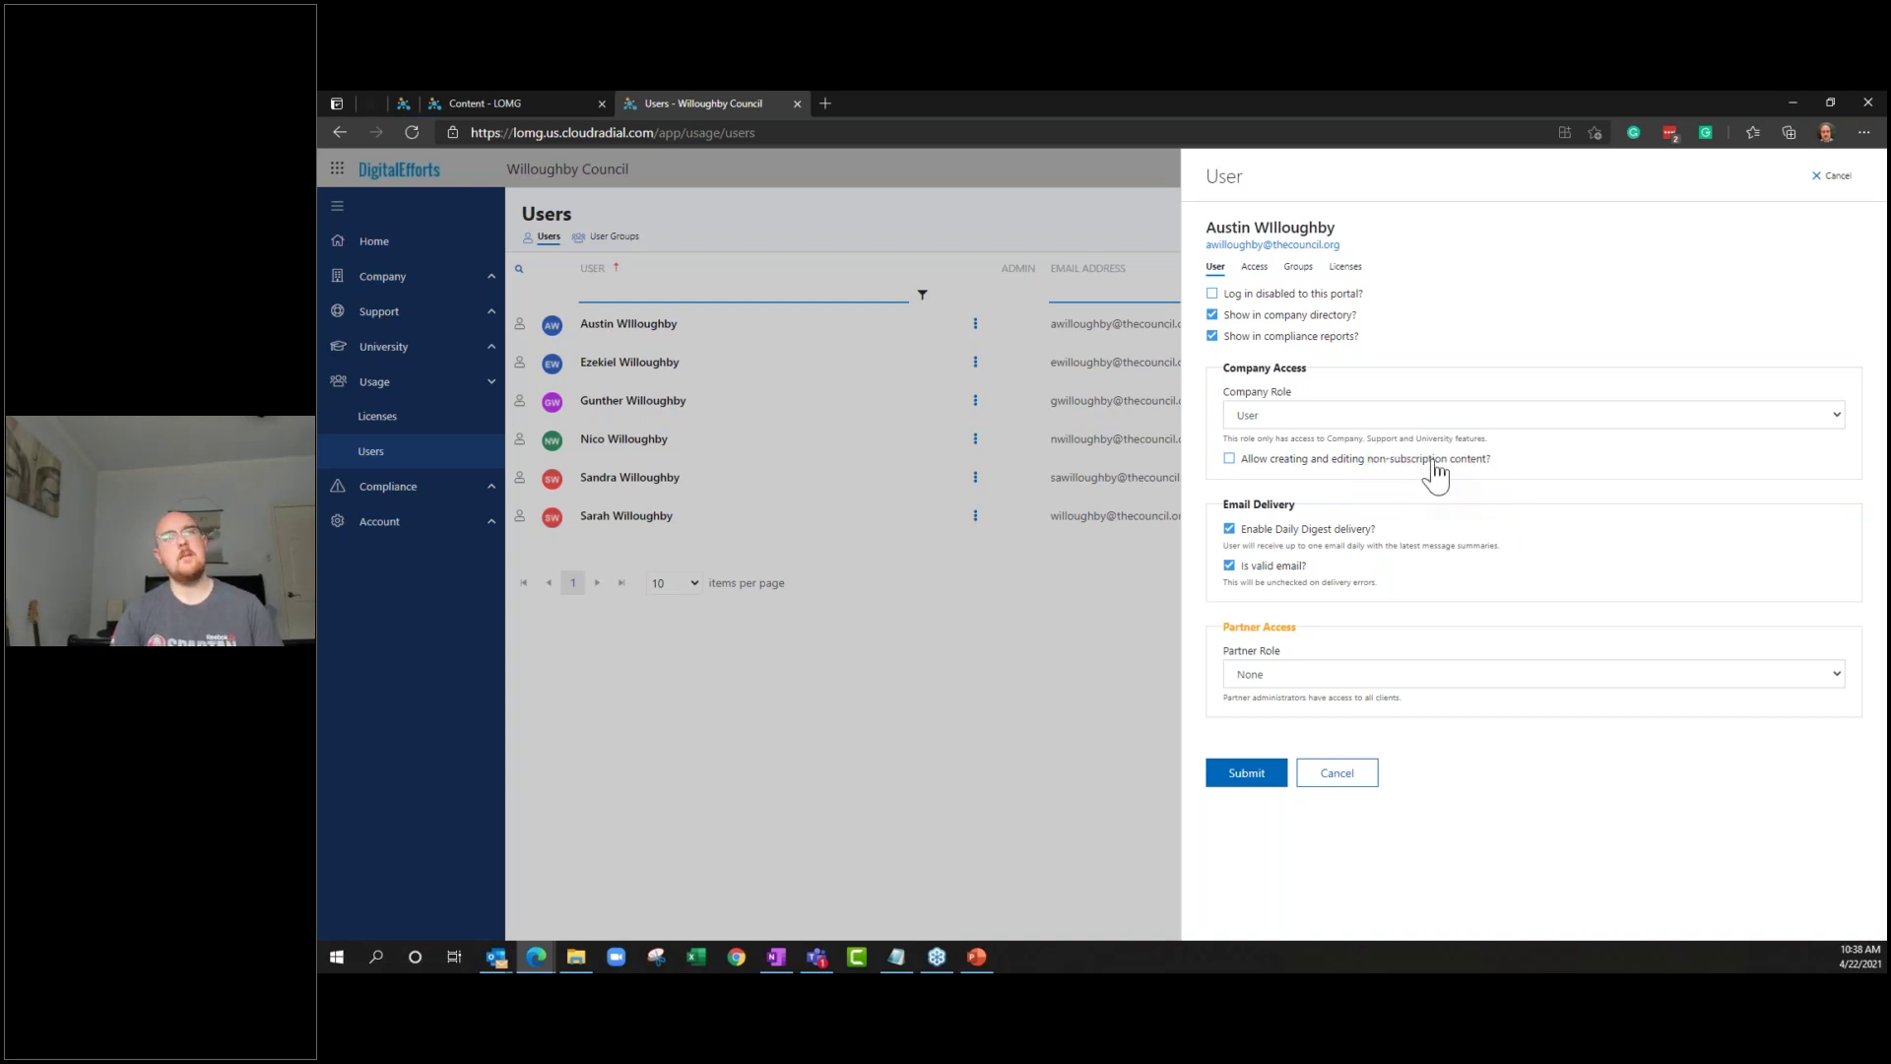
pyautogui.click(1436, 461)
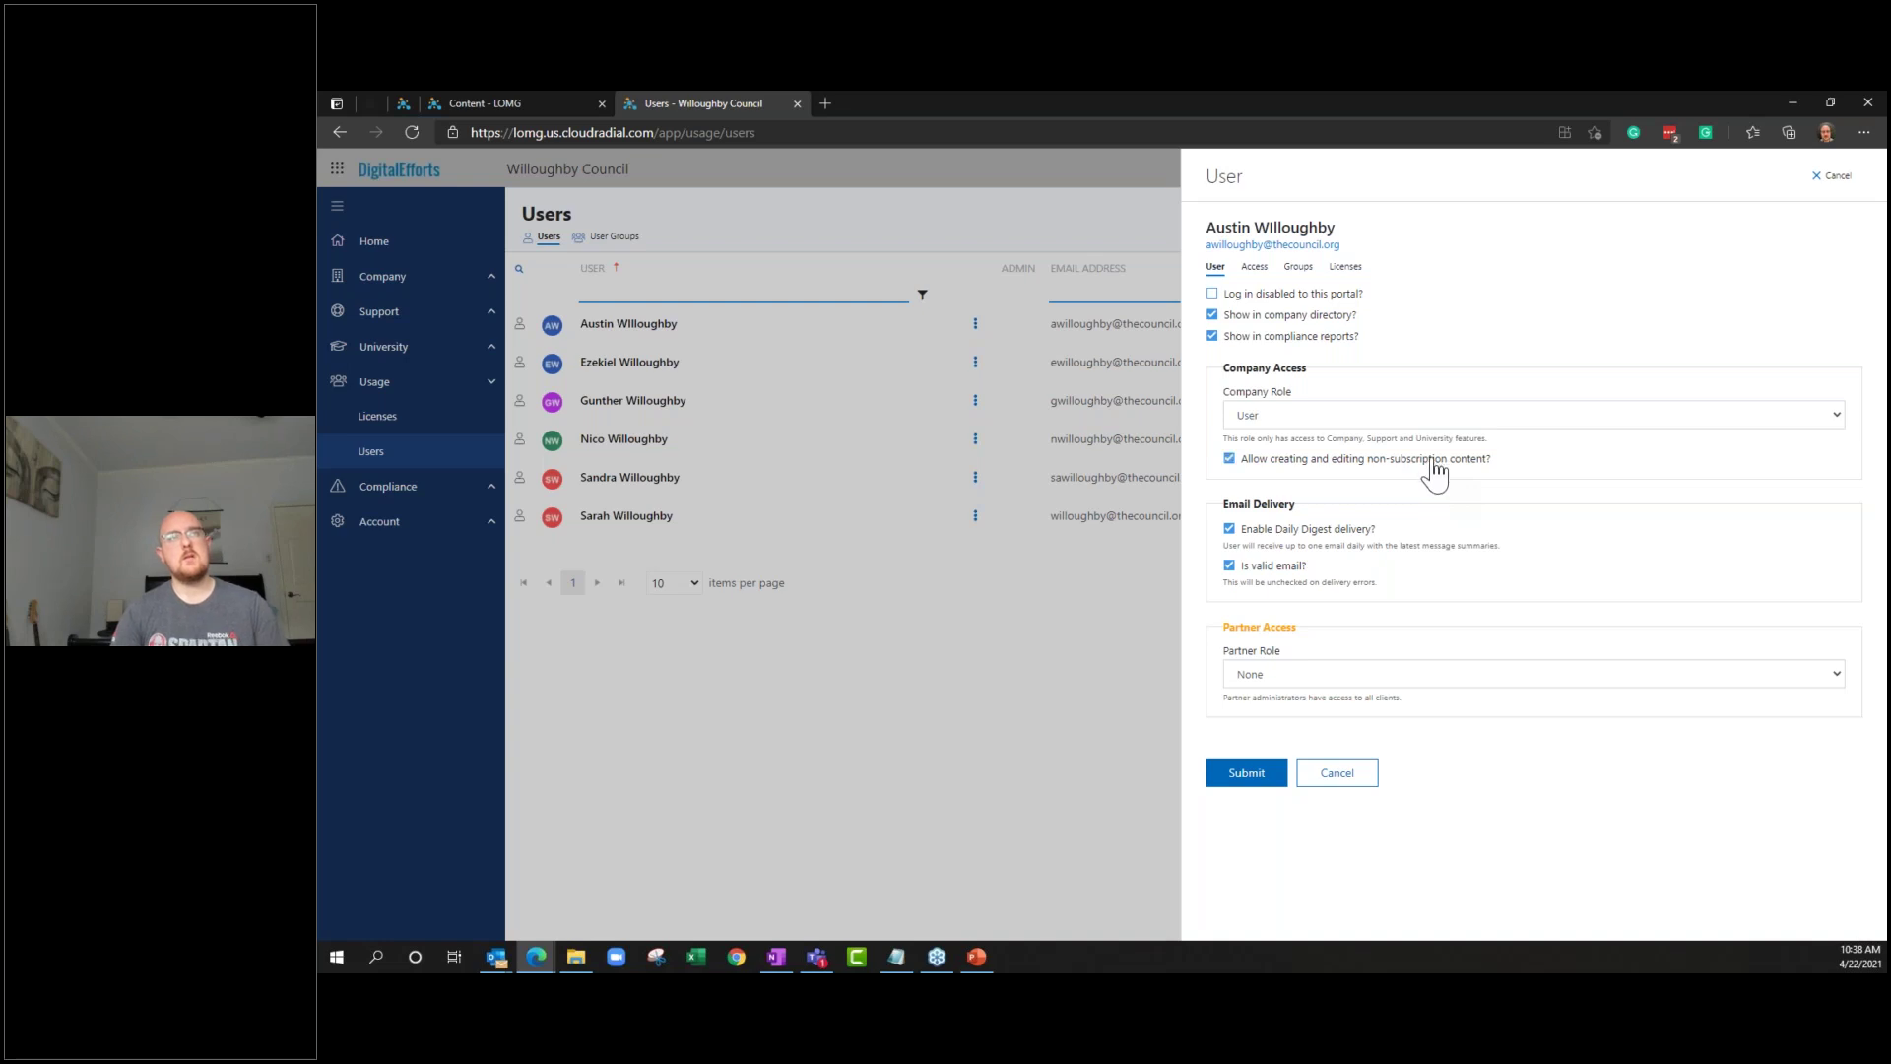
pyautogui.click(1247, 775)
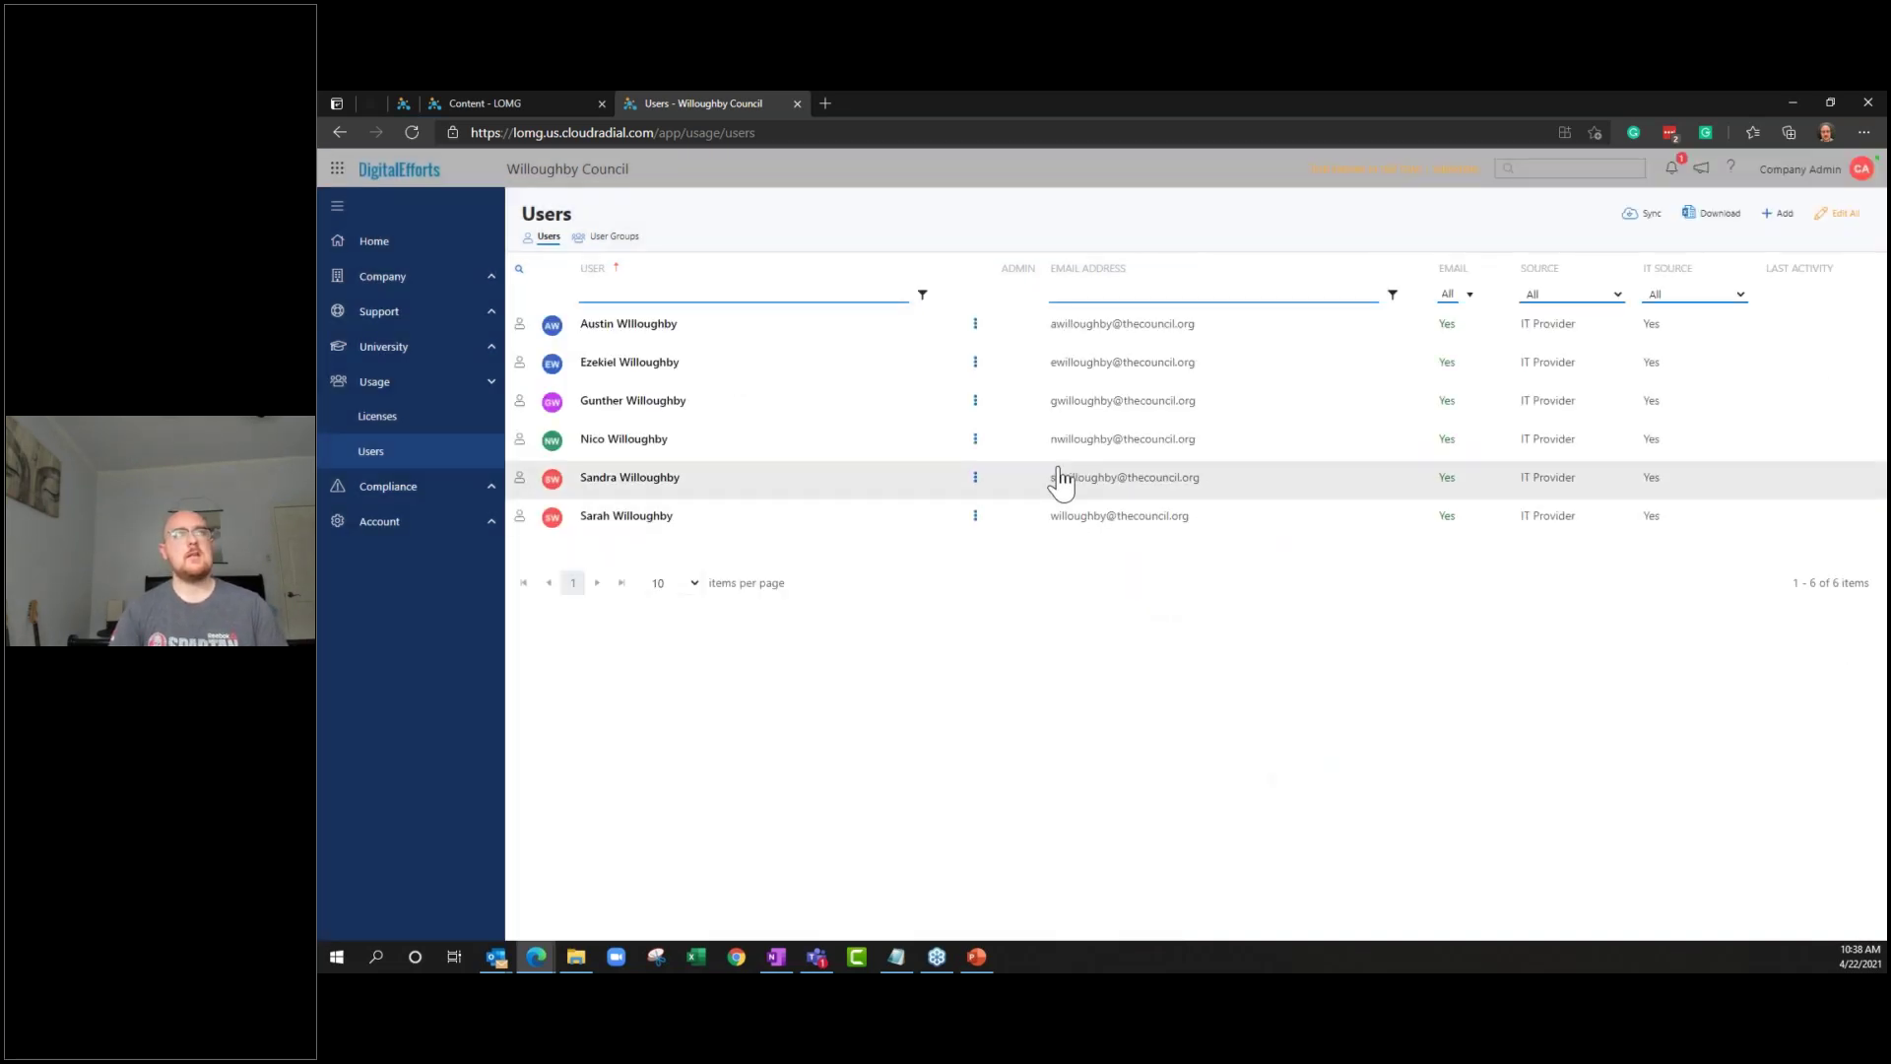
# Impersonate the first Willoughby Council user, open the company Knowledge Base, and dismiss the support PIN notice
pyautogui.click(975, 330)
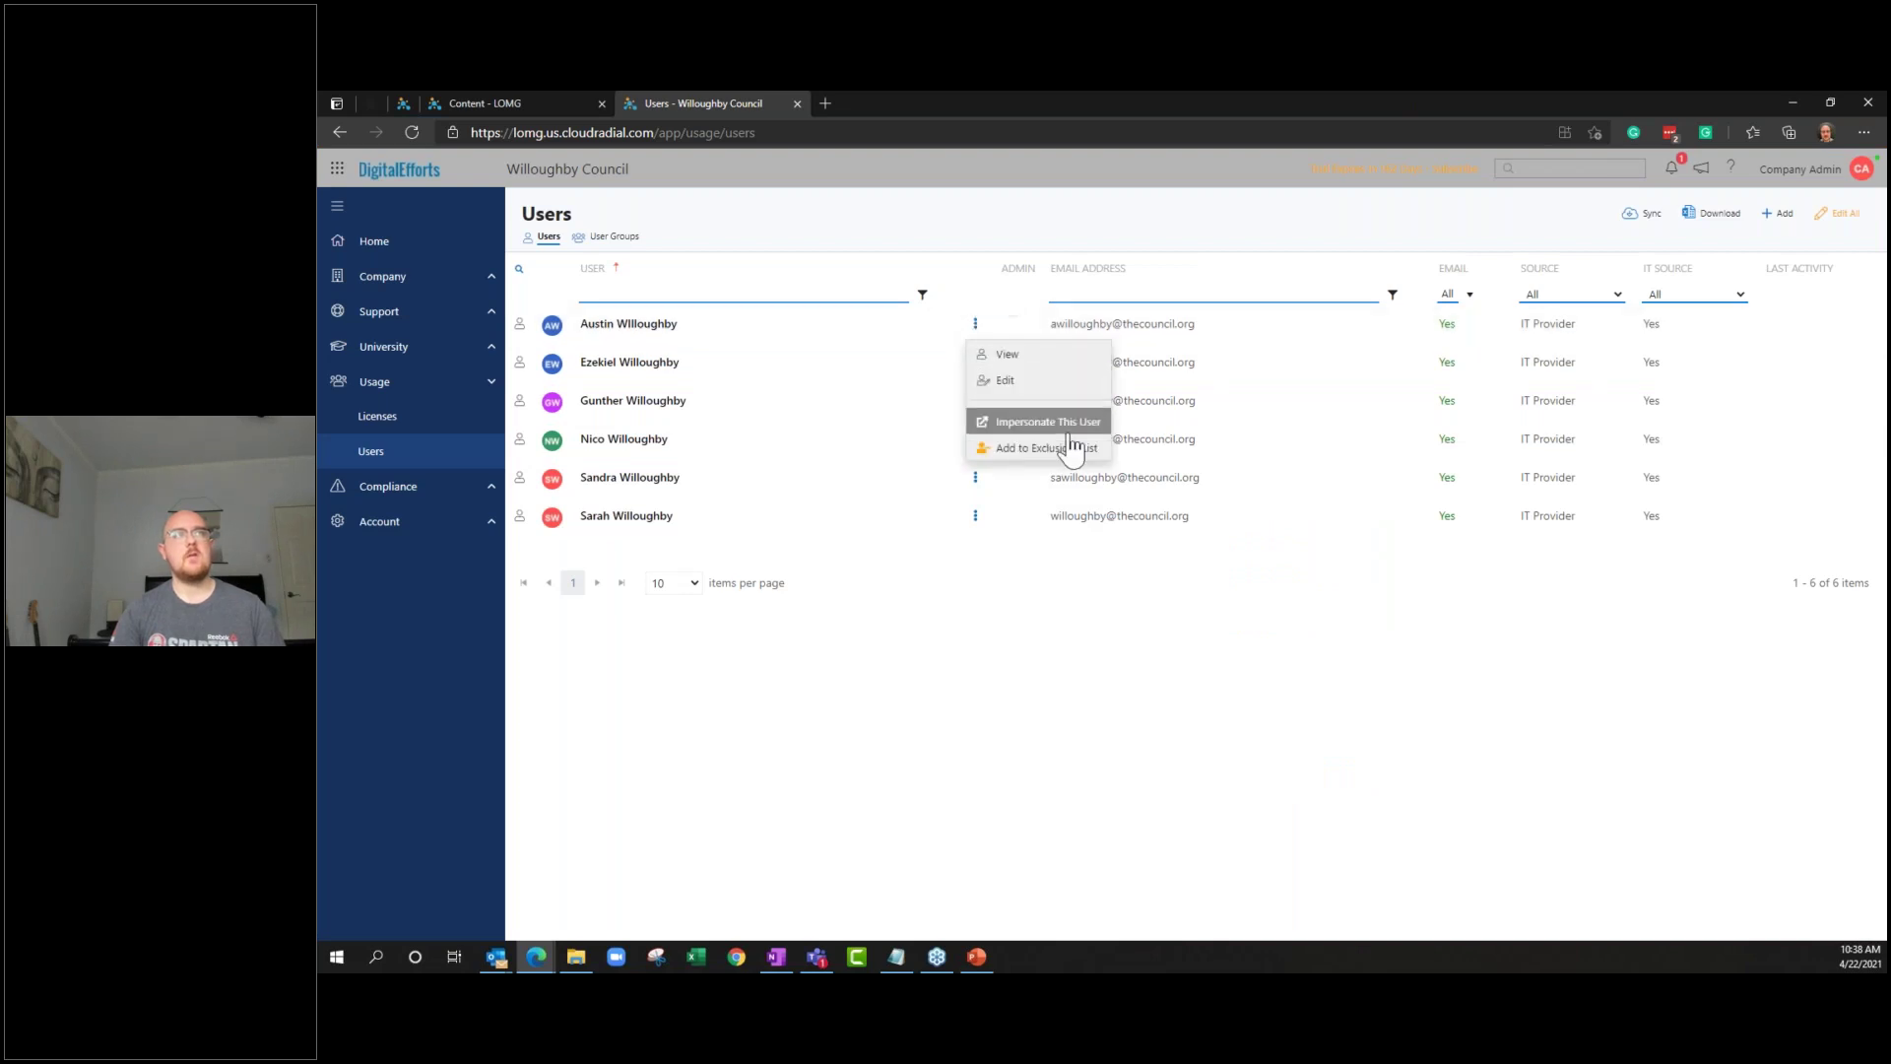
pyautogui.click(1072, 427)
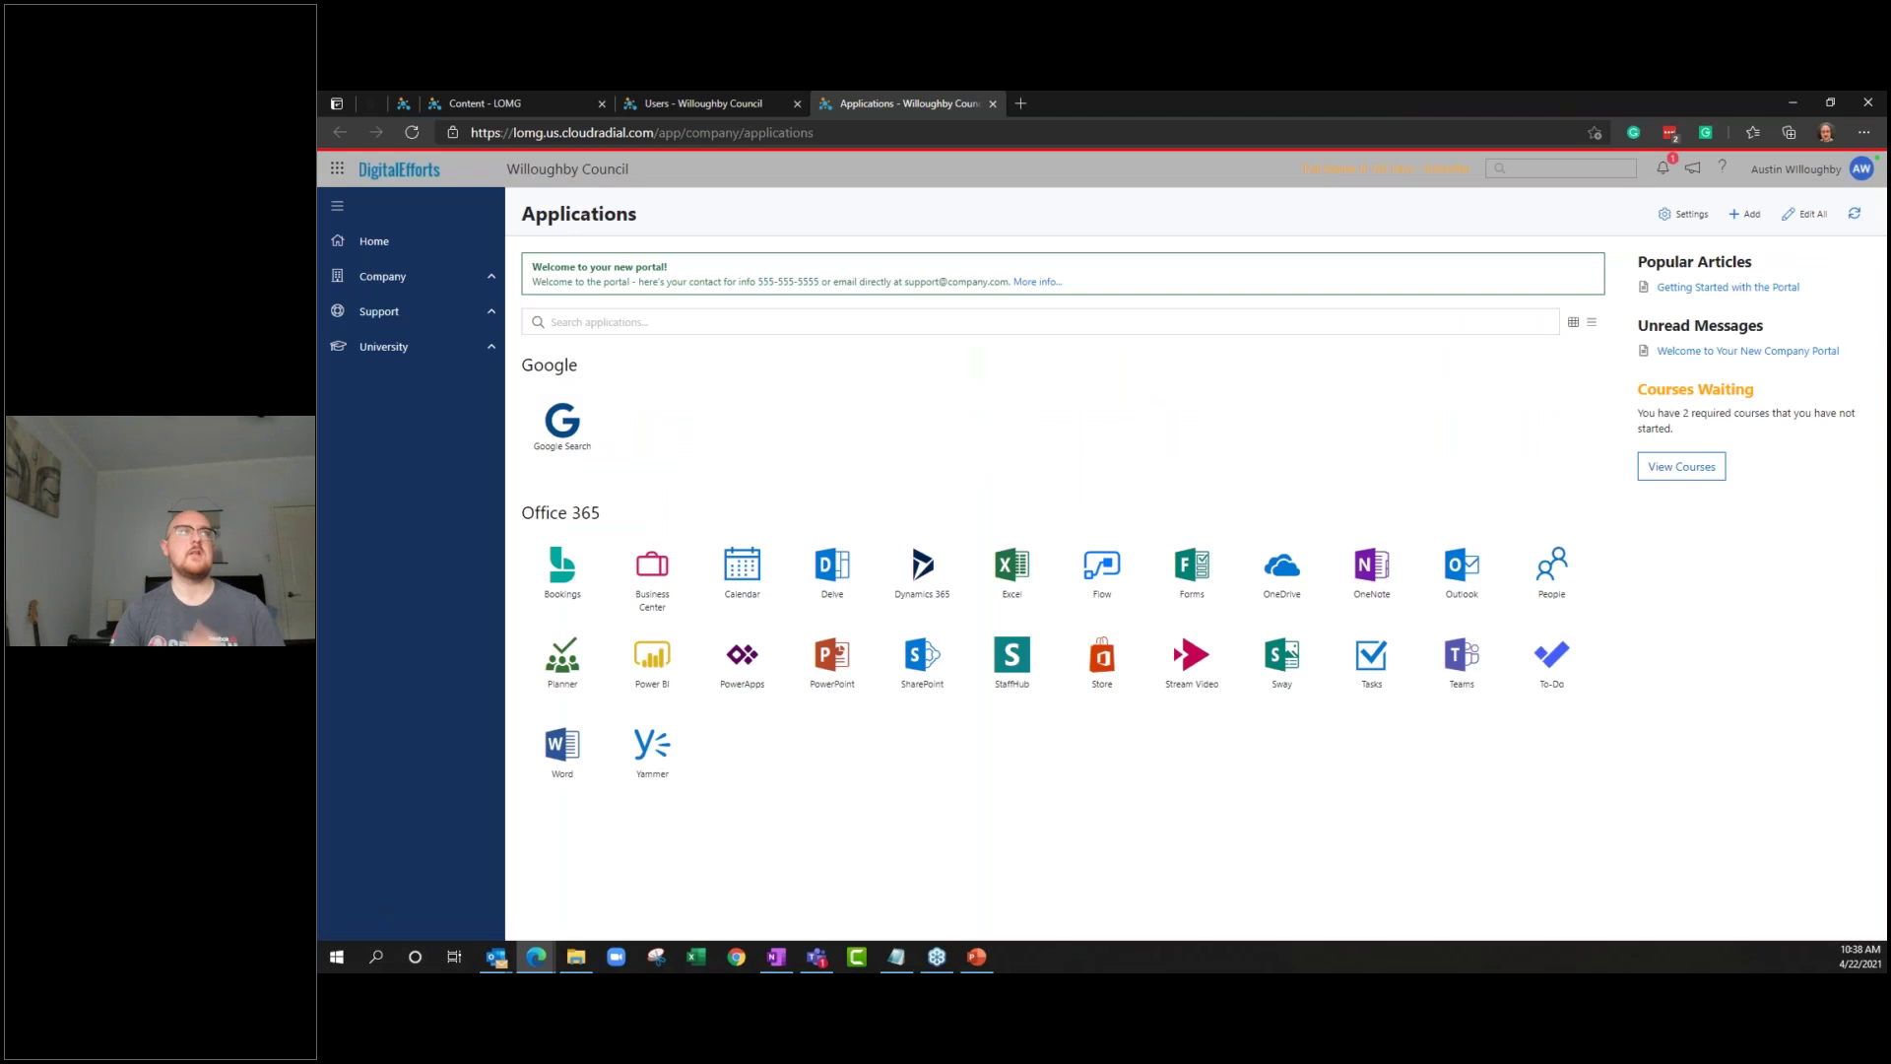
pyautogui.click(481, 285)
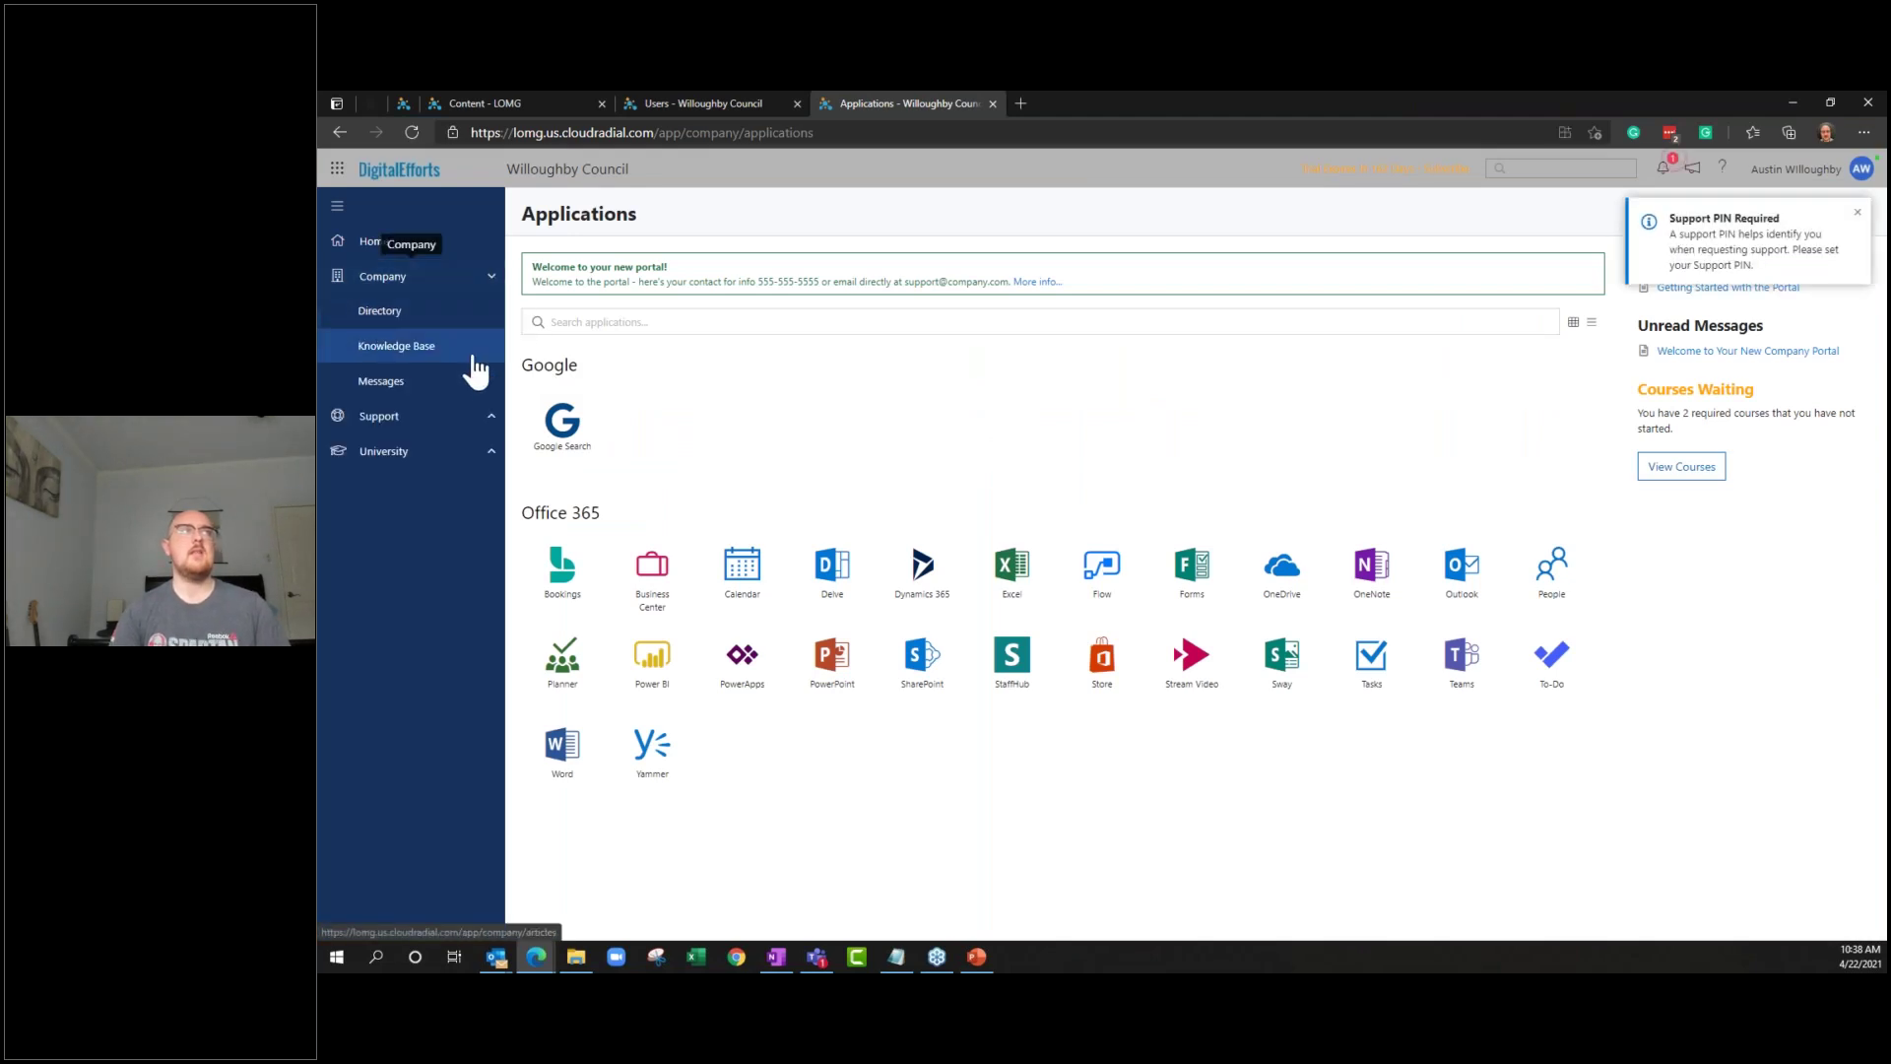
pyautogui.click(475, 350)
pyautogui.click(1861, 223)
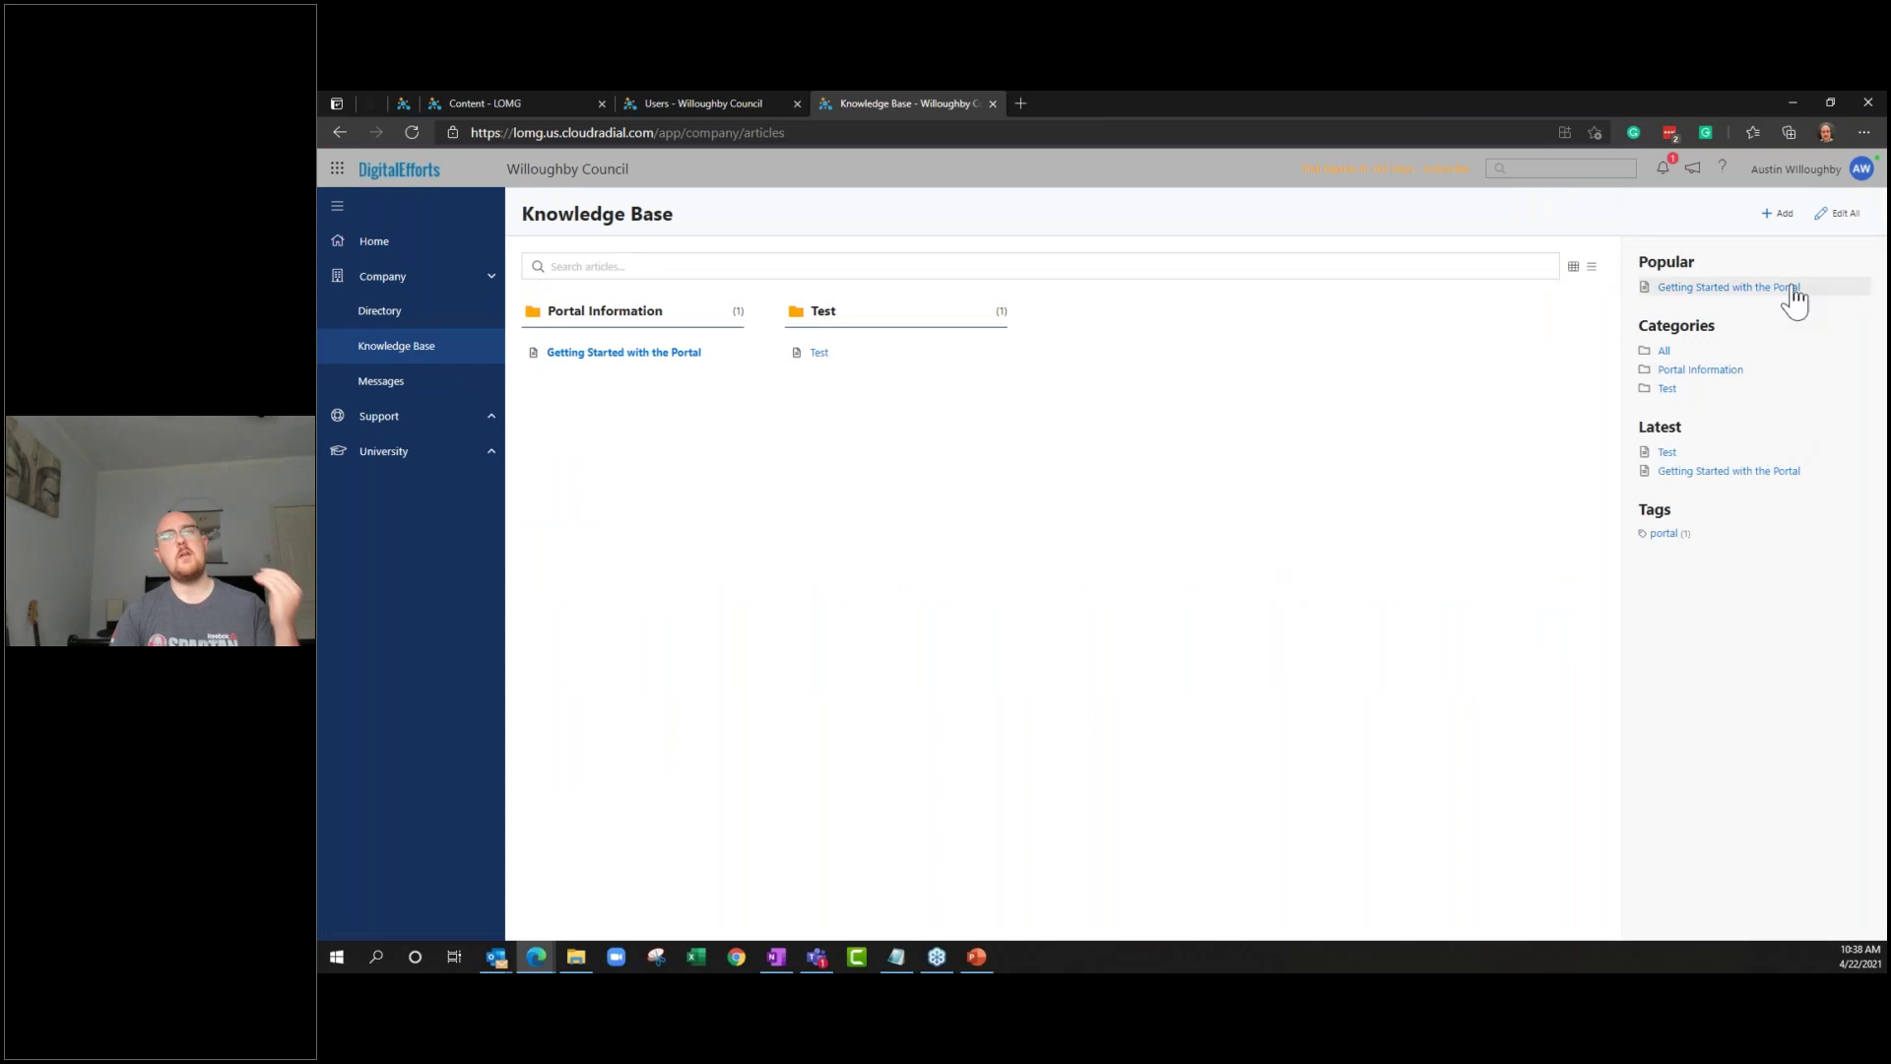
# View and cancel the new article form, and try to edit the subscribed "Getting Started with the Portal" article
pyautogui.click(1781, 213)
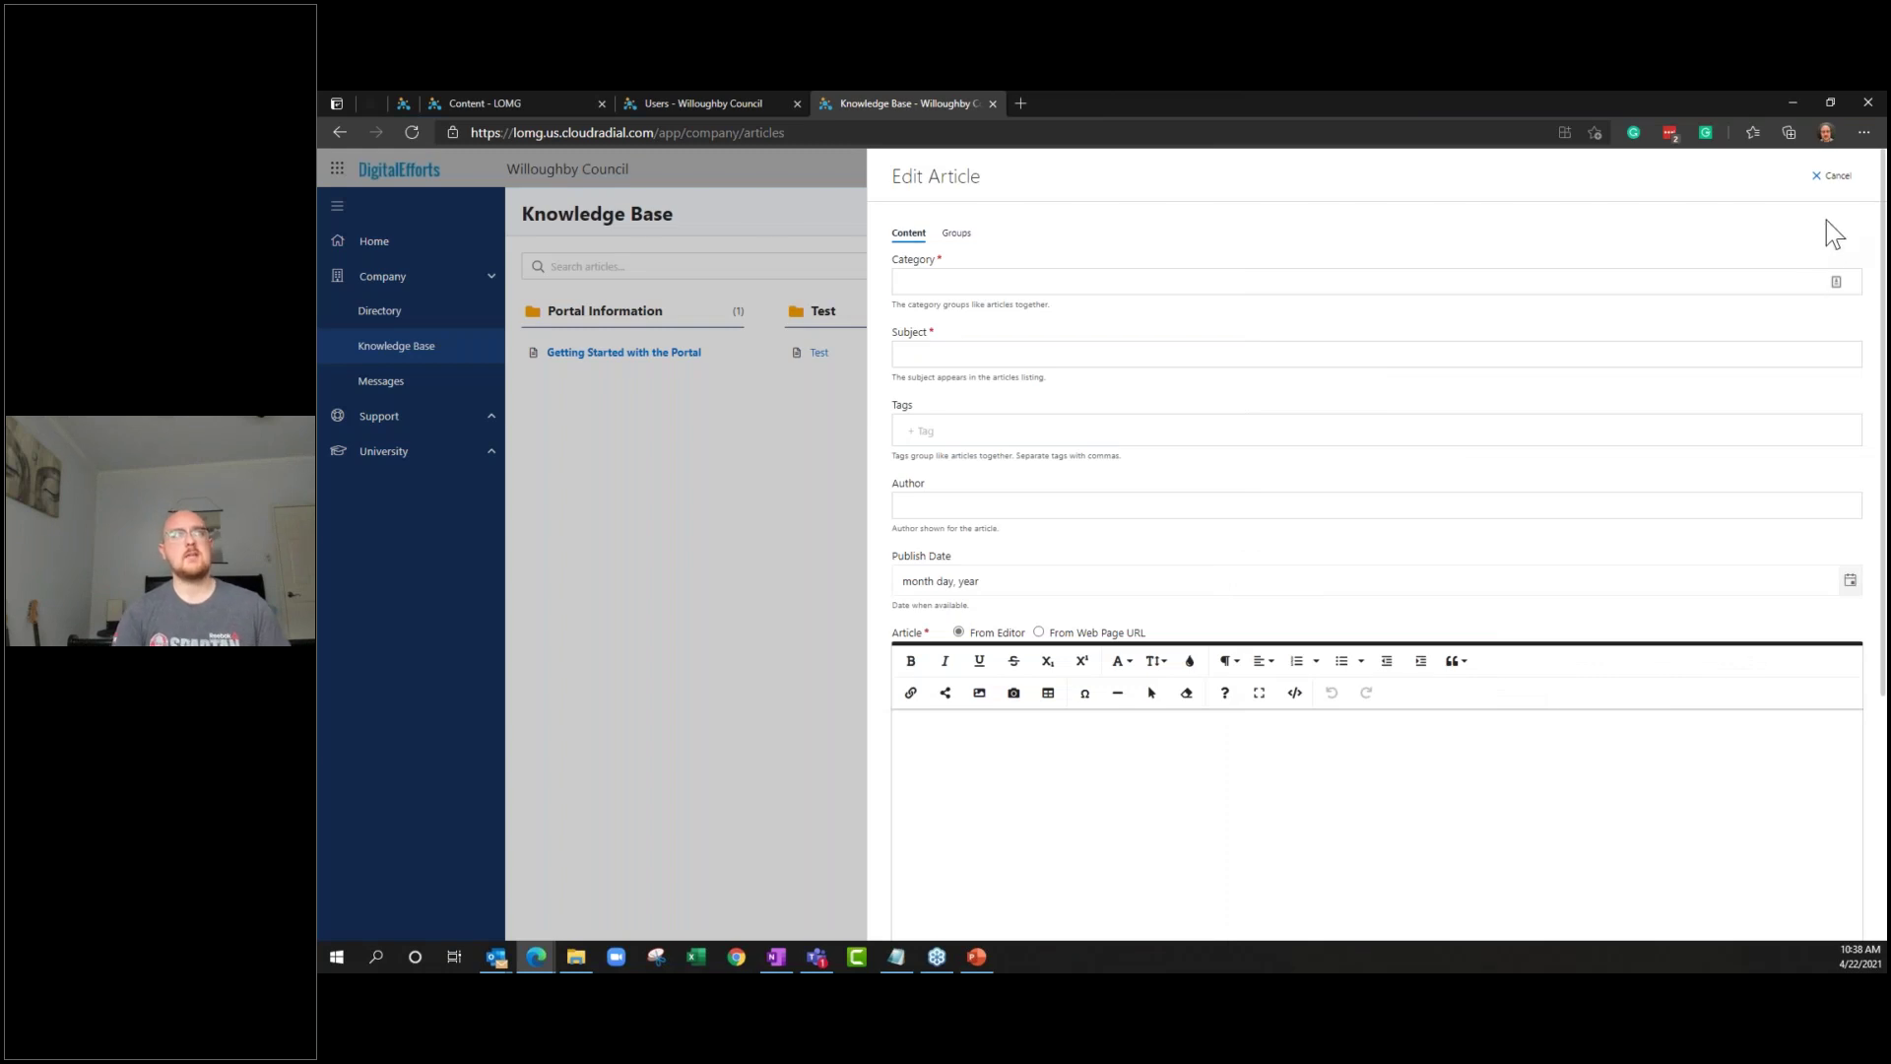
pyautogui.click(1836, 178)
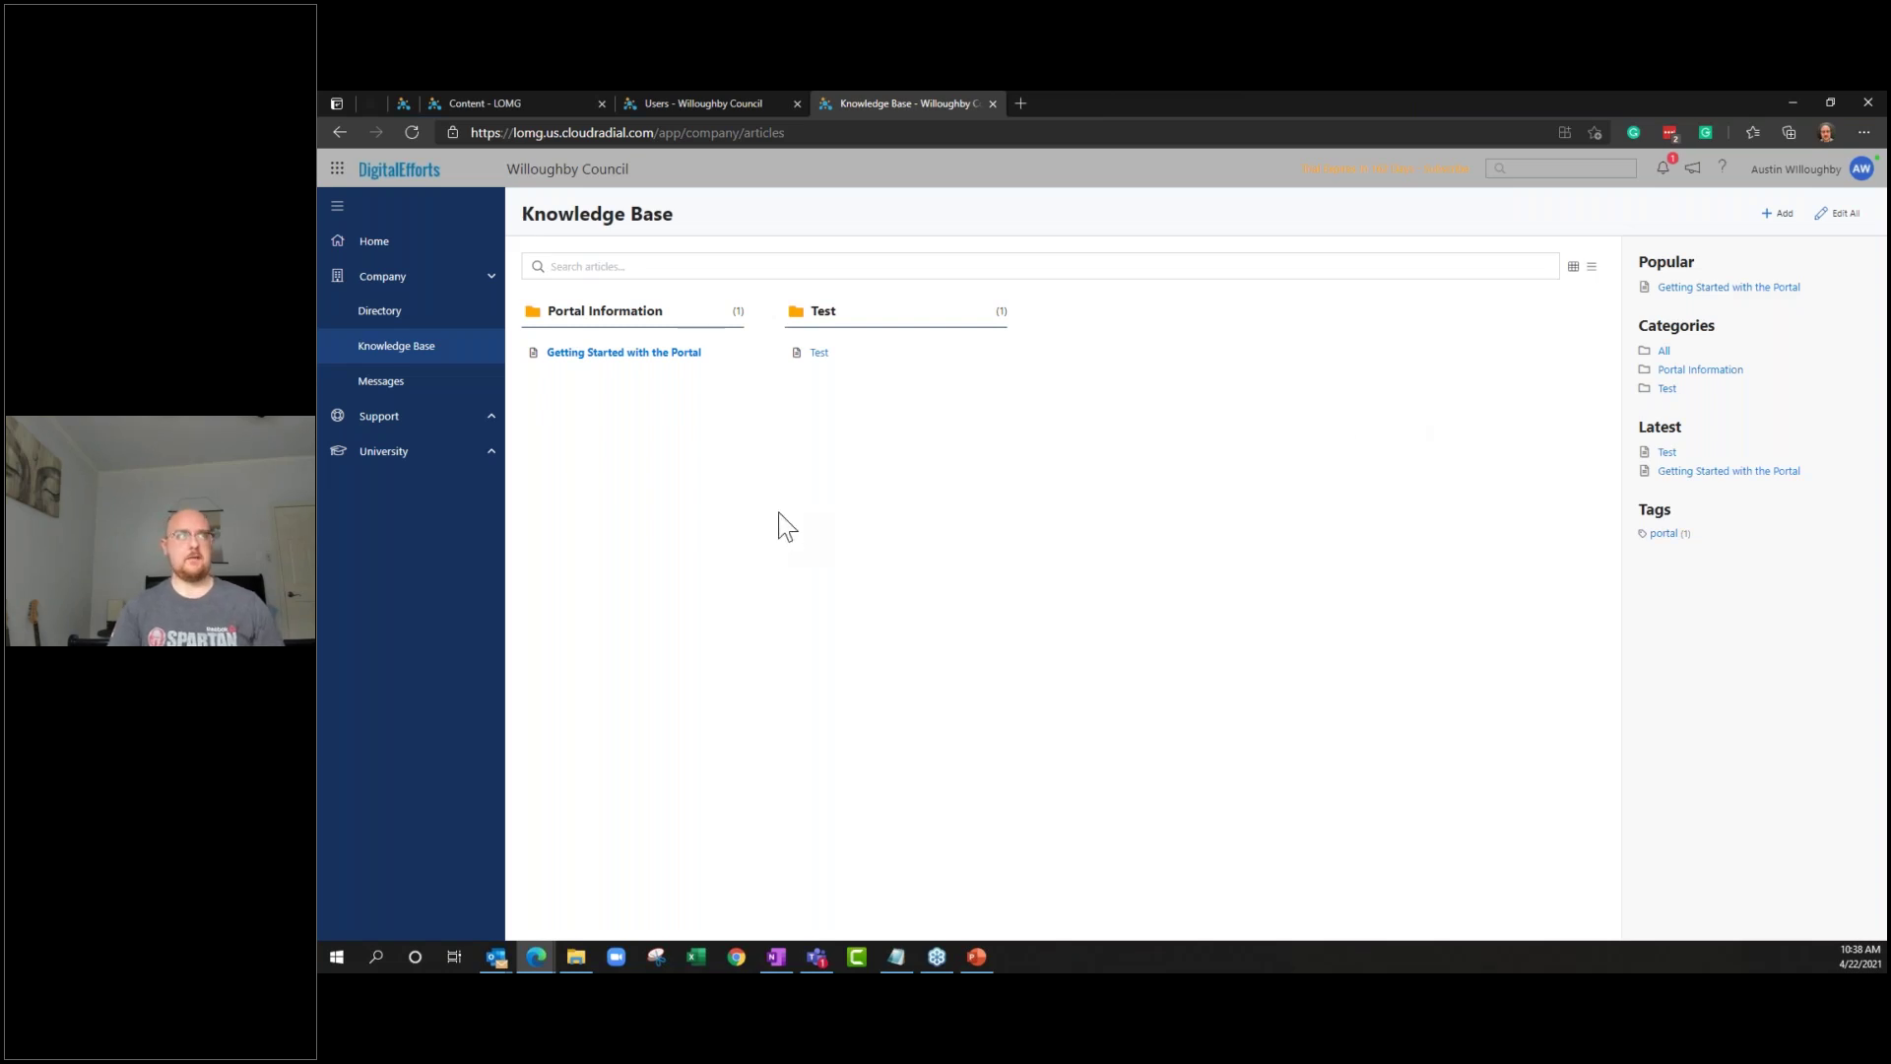
pyautogui.click(695, 354)
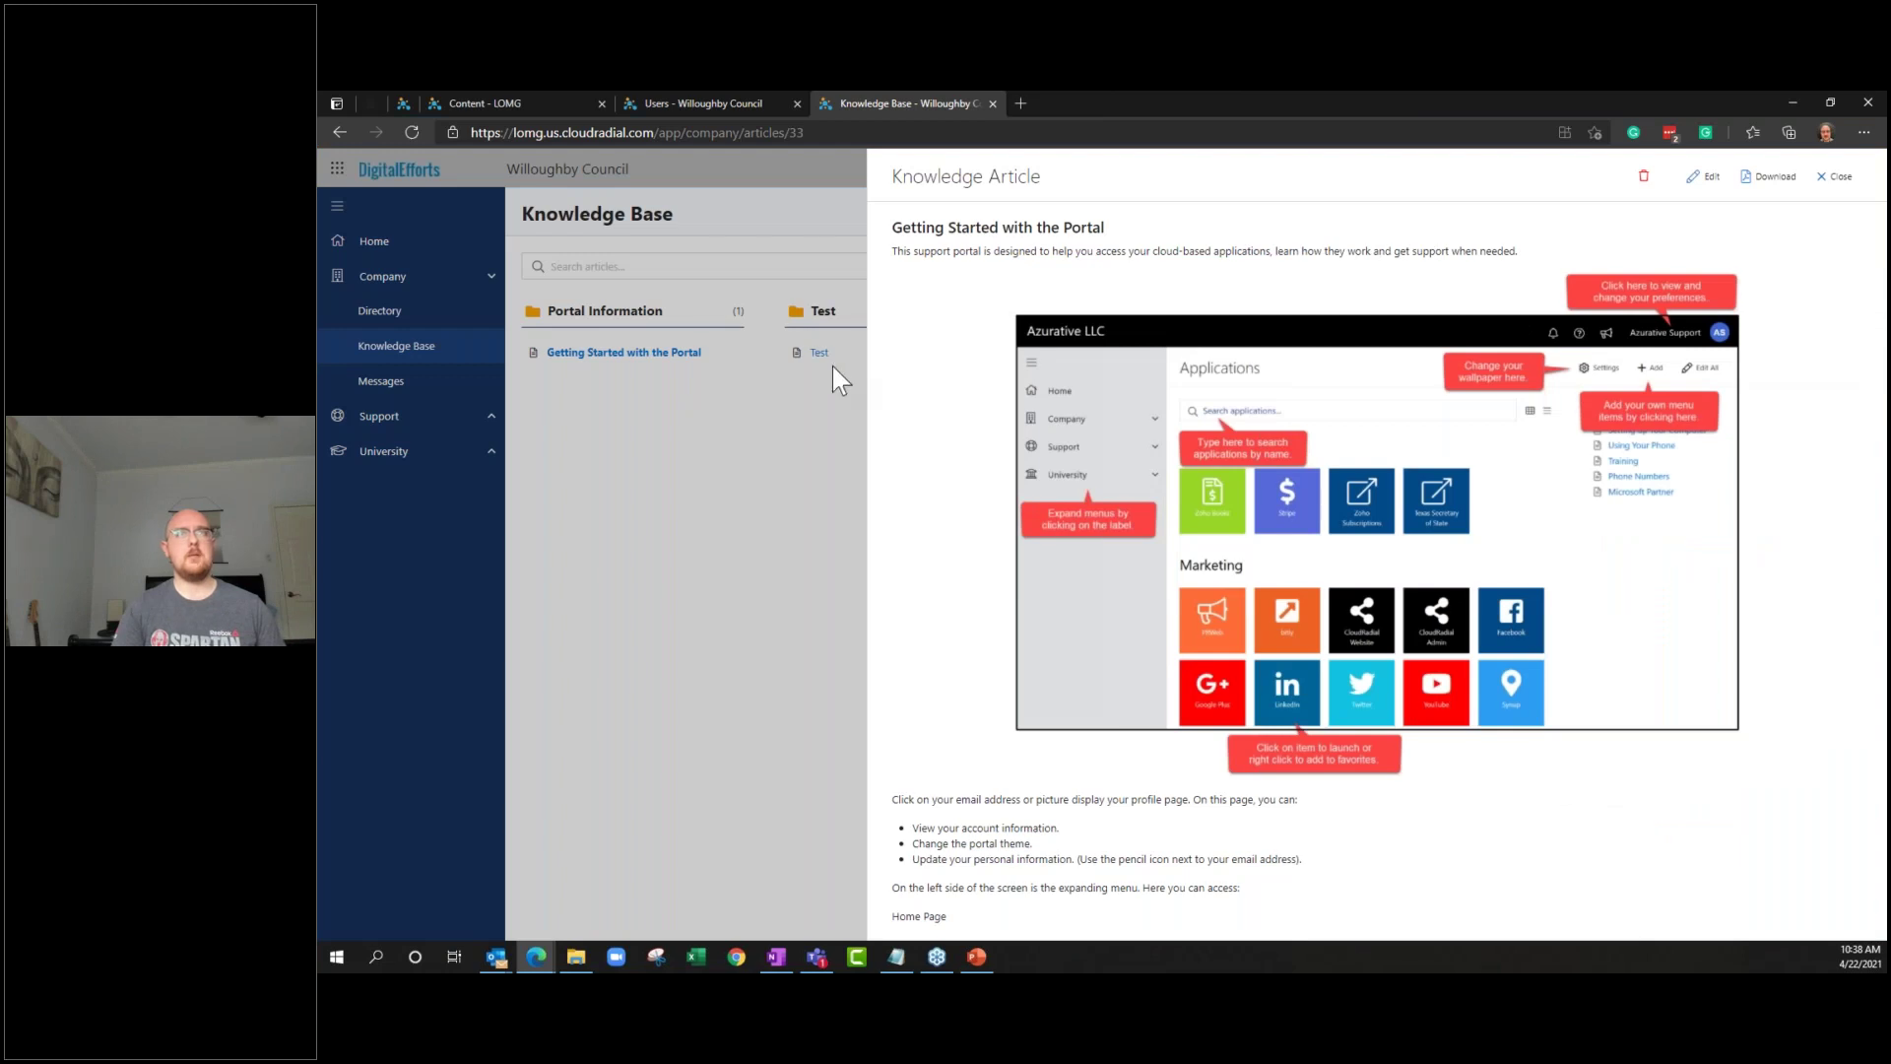
pyautogui.click(1706, 178)
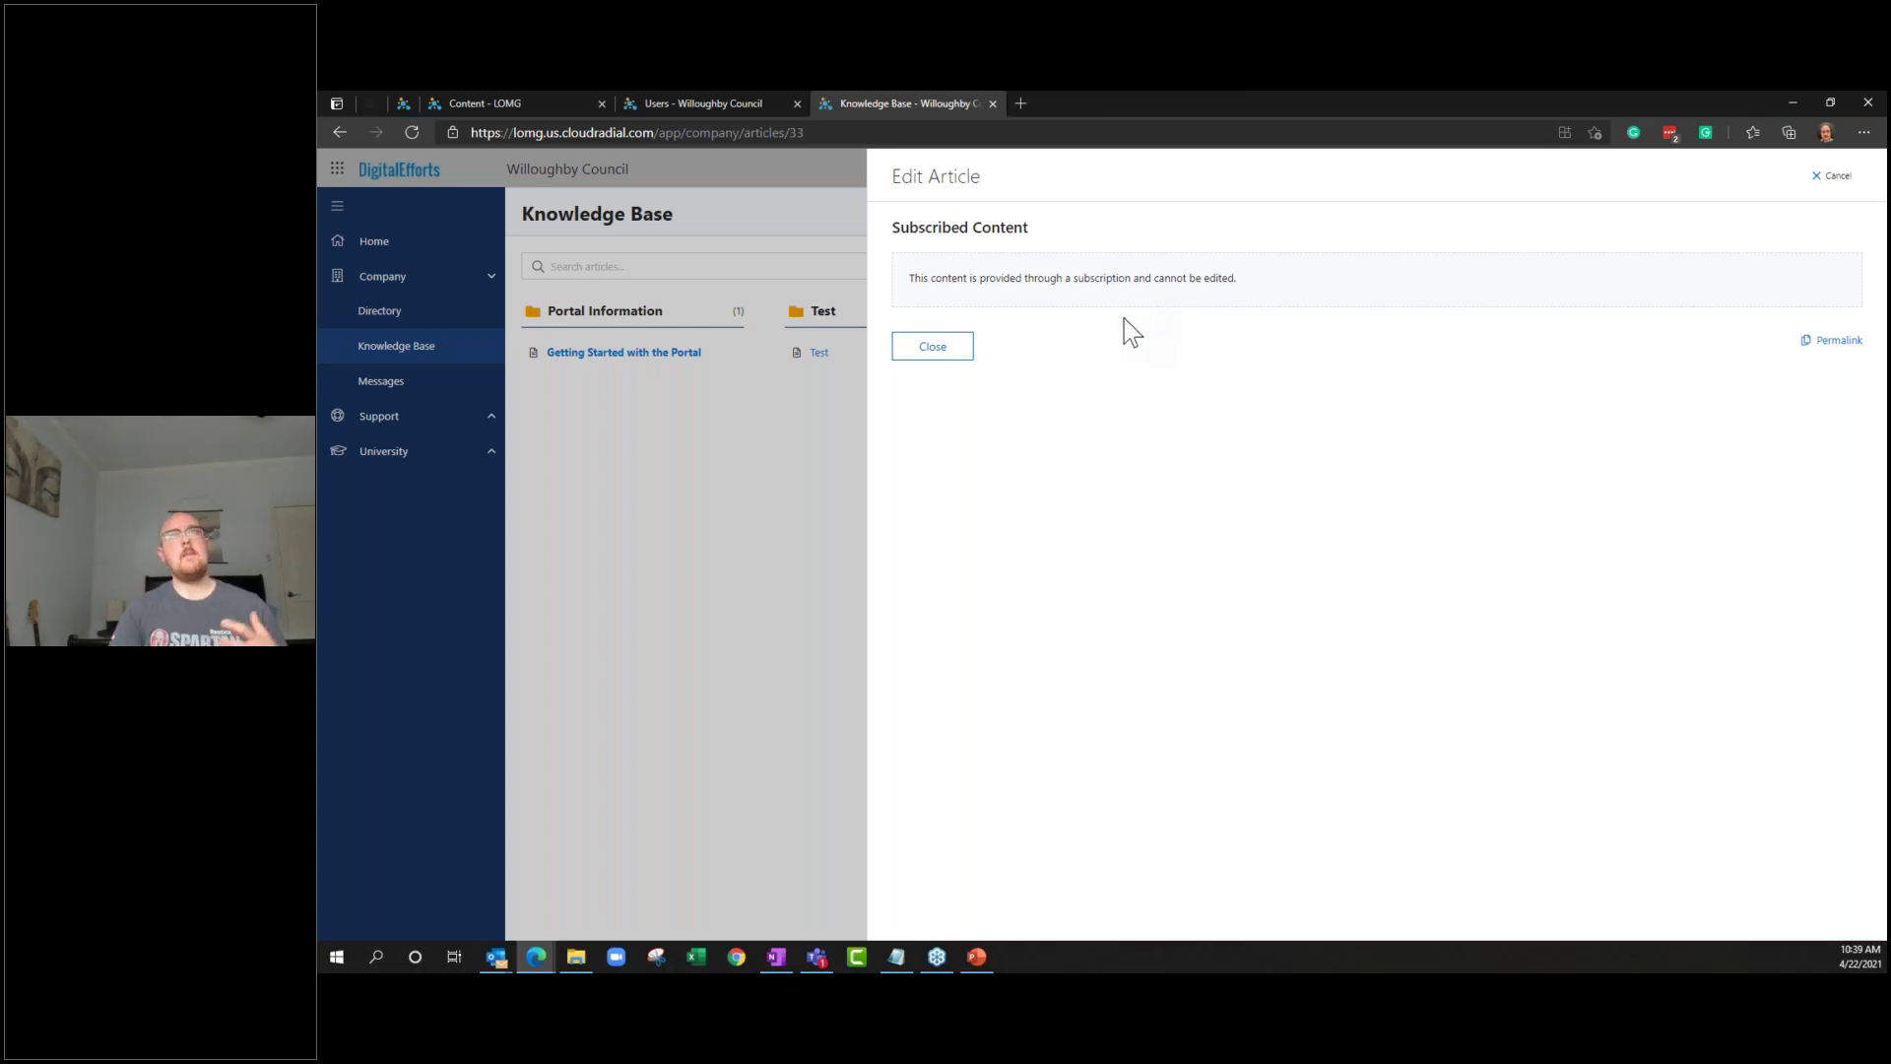
pyautogui.click(964, 365)
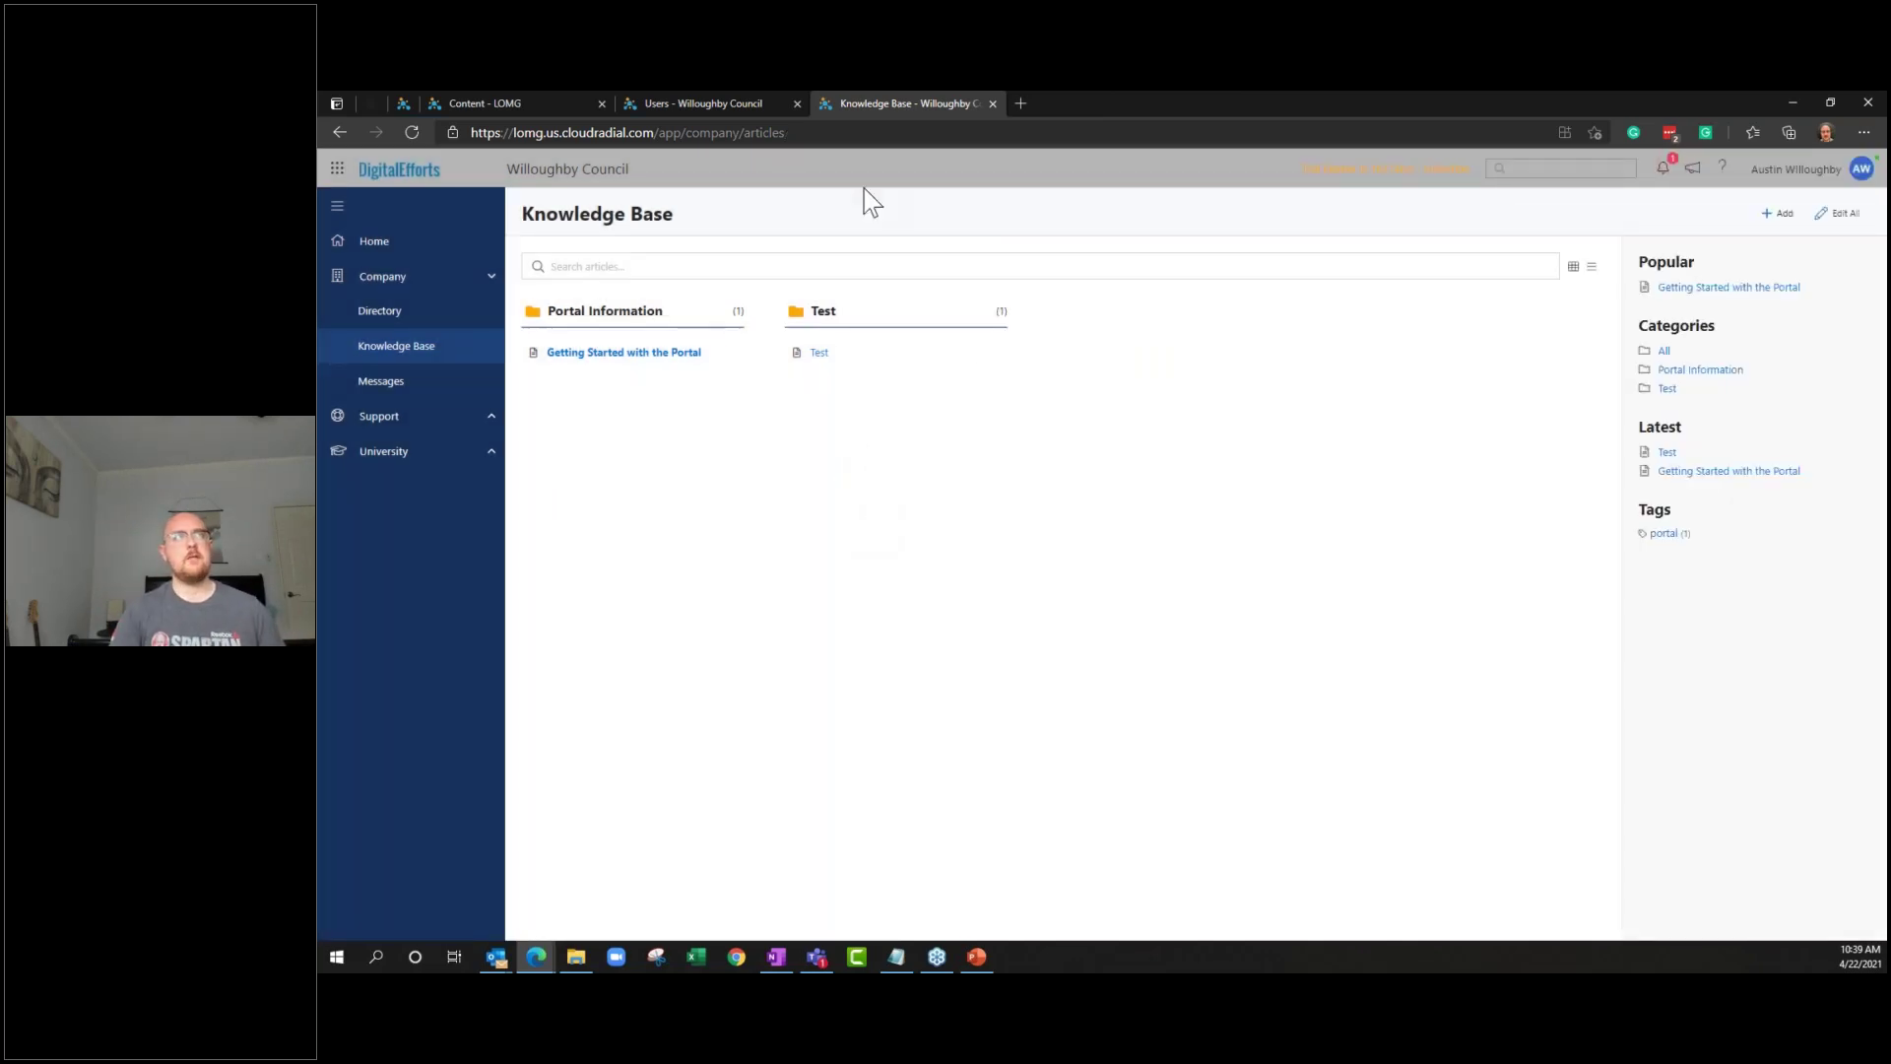
# Reopen the first Willoughby Council user for editing, check the non-subscription content editing permission, and save the user
pyautogui.click(650, 95)
pyautogui.click(1177, 338)
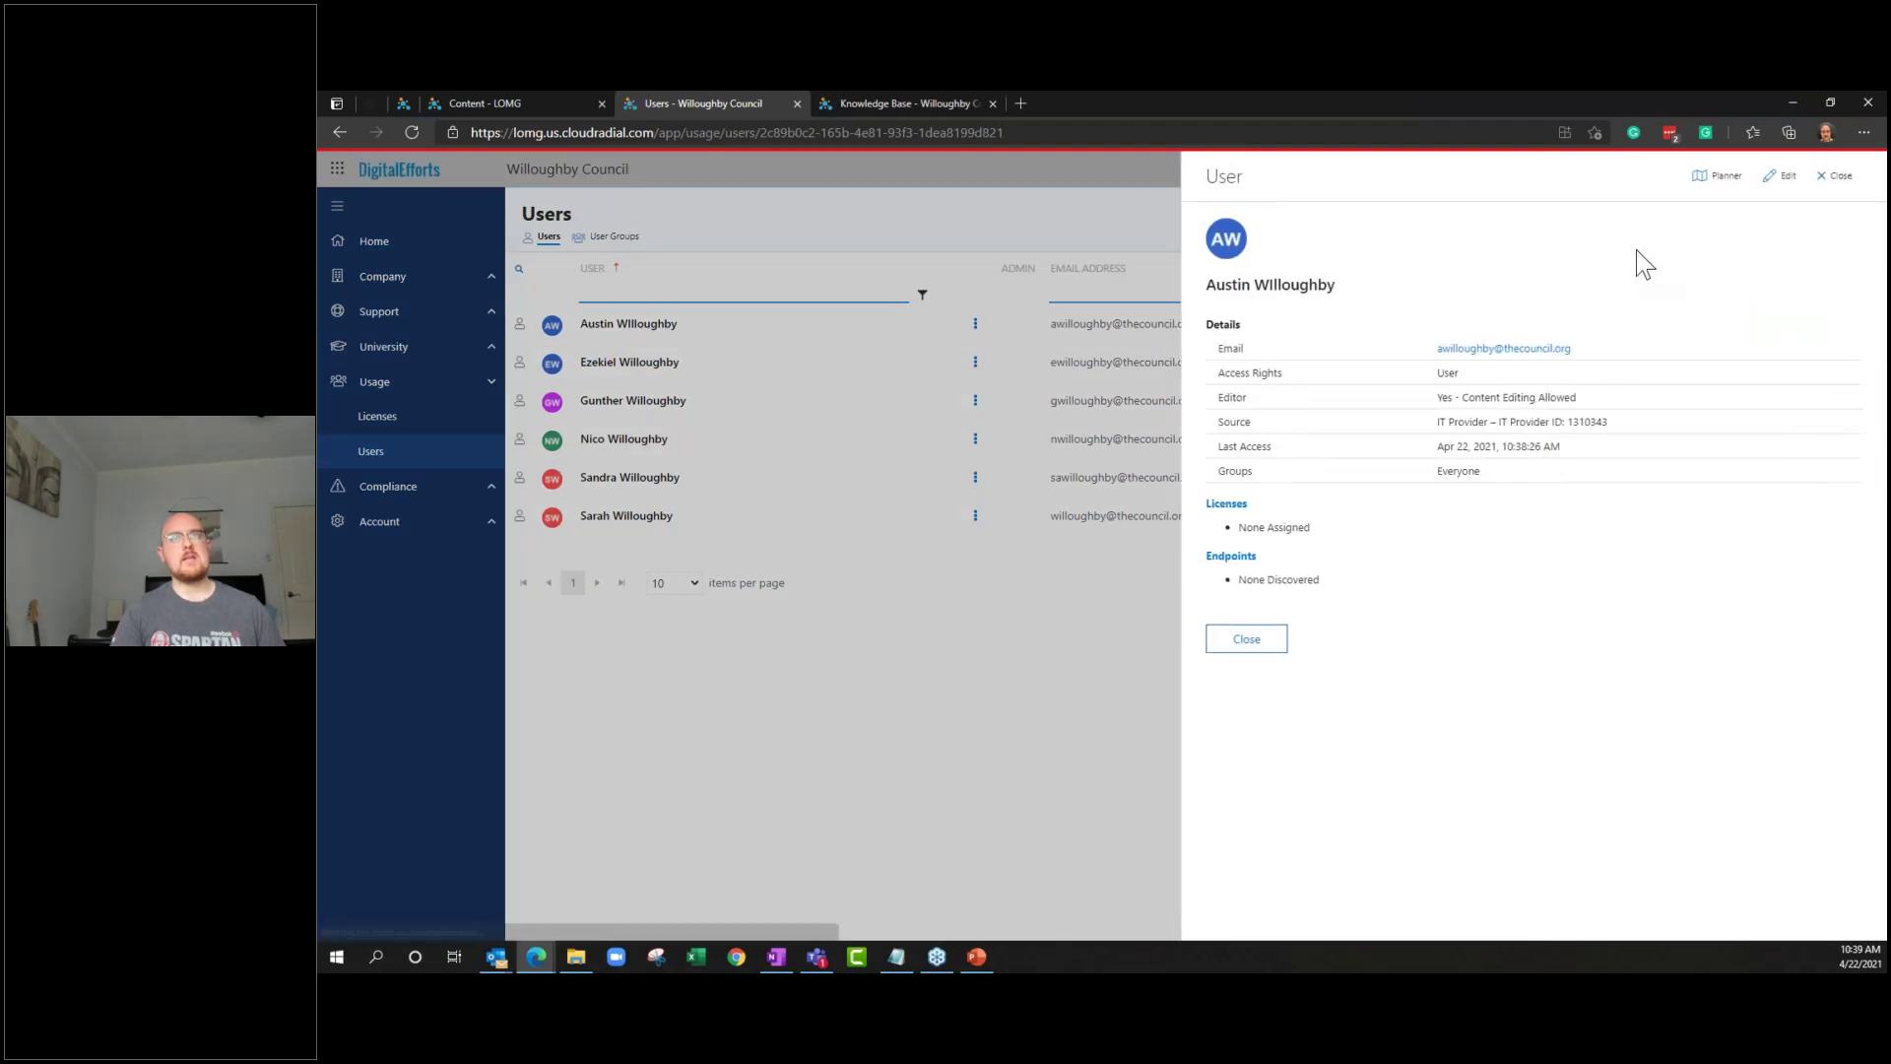
pyautogui.click(1775, 183)
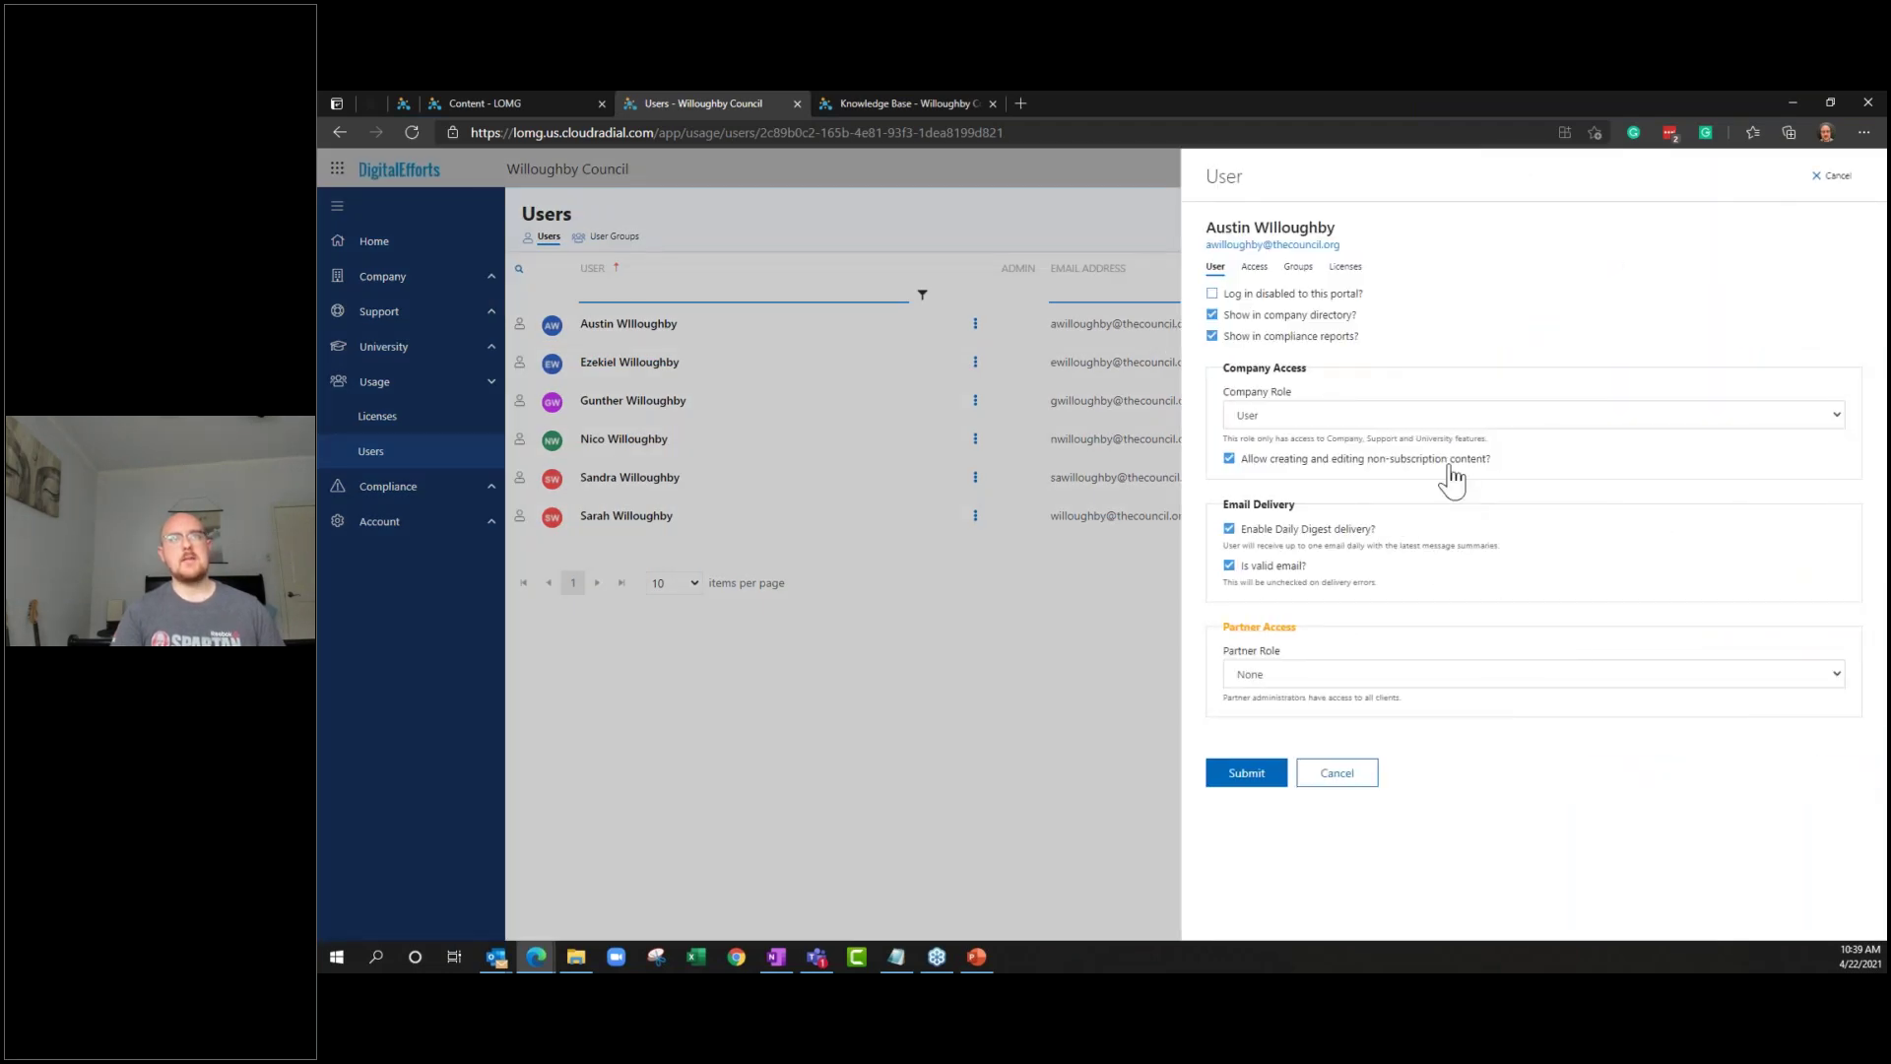
pyautogui.click(1281, 778)
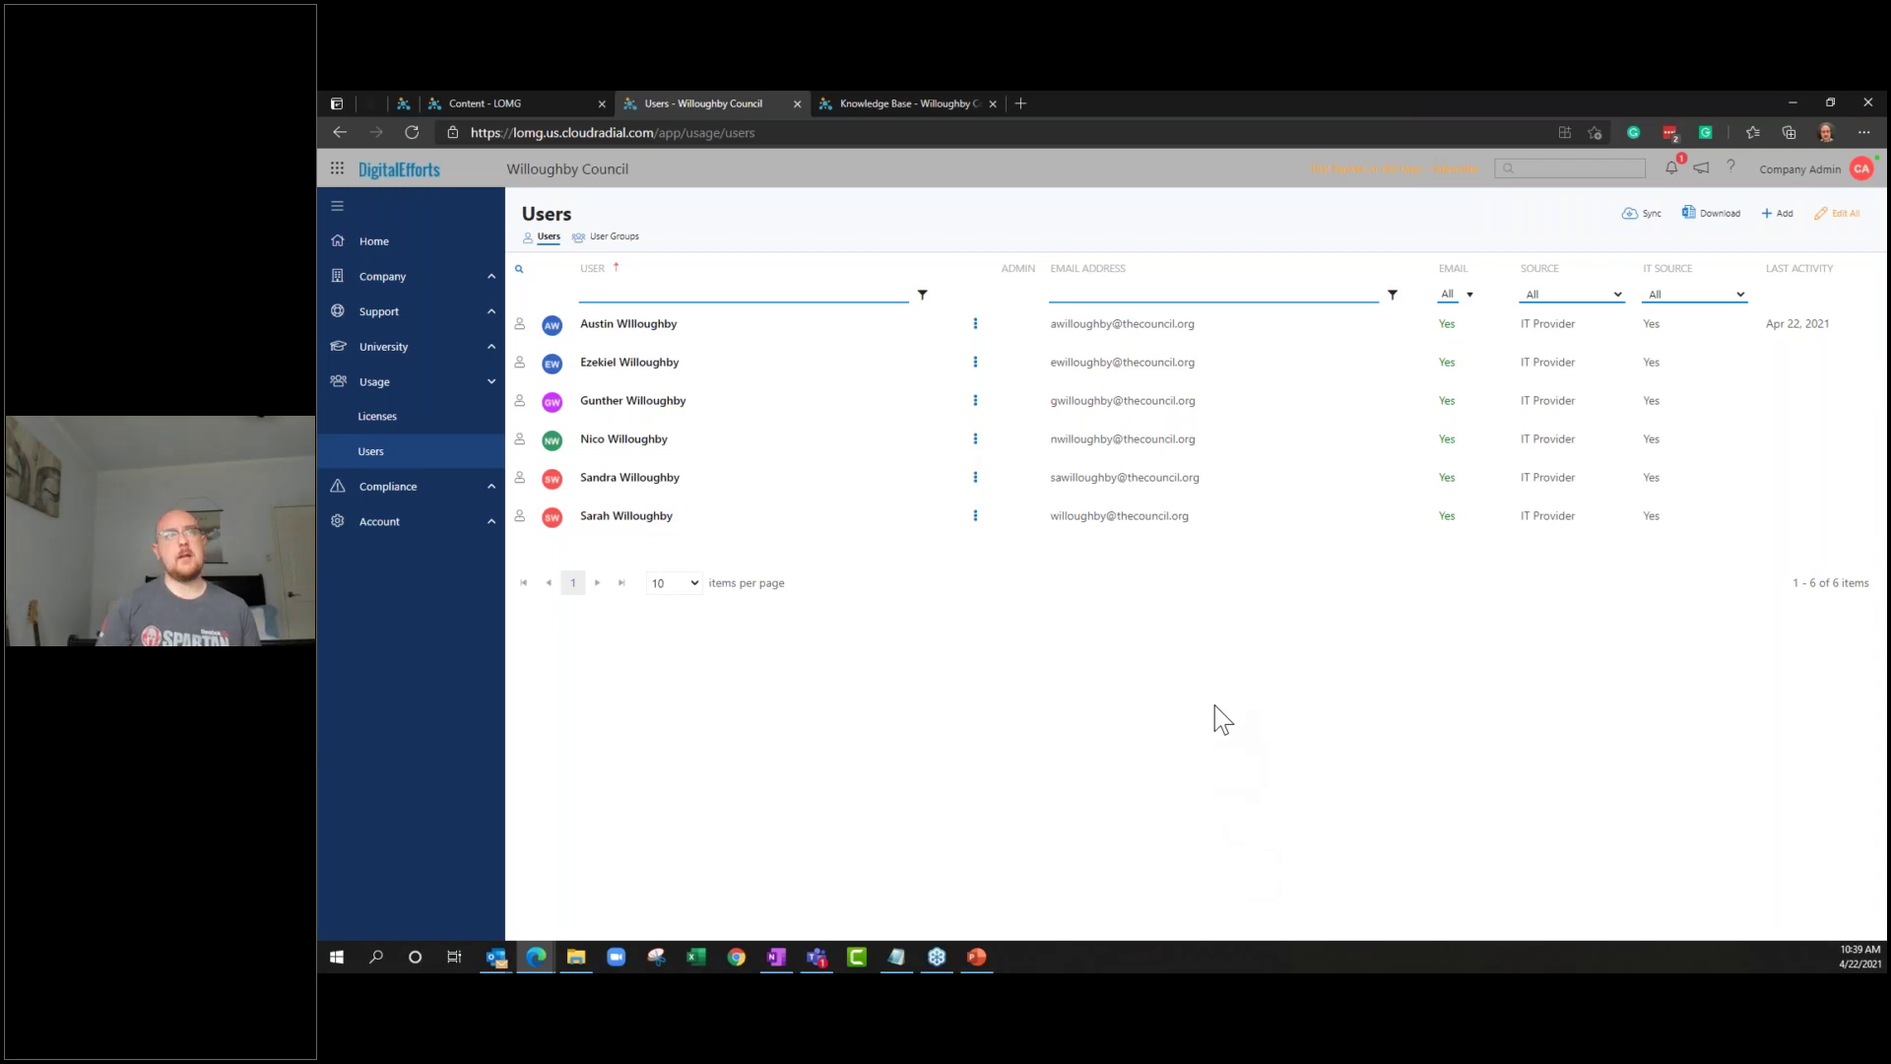
# Close both Willoughby Council pages and open the partner settings in the LOMG portal
pyautogui.click(798, 103)
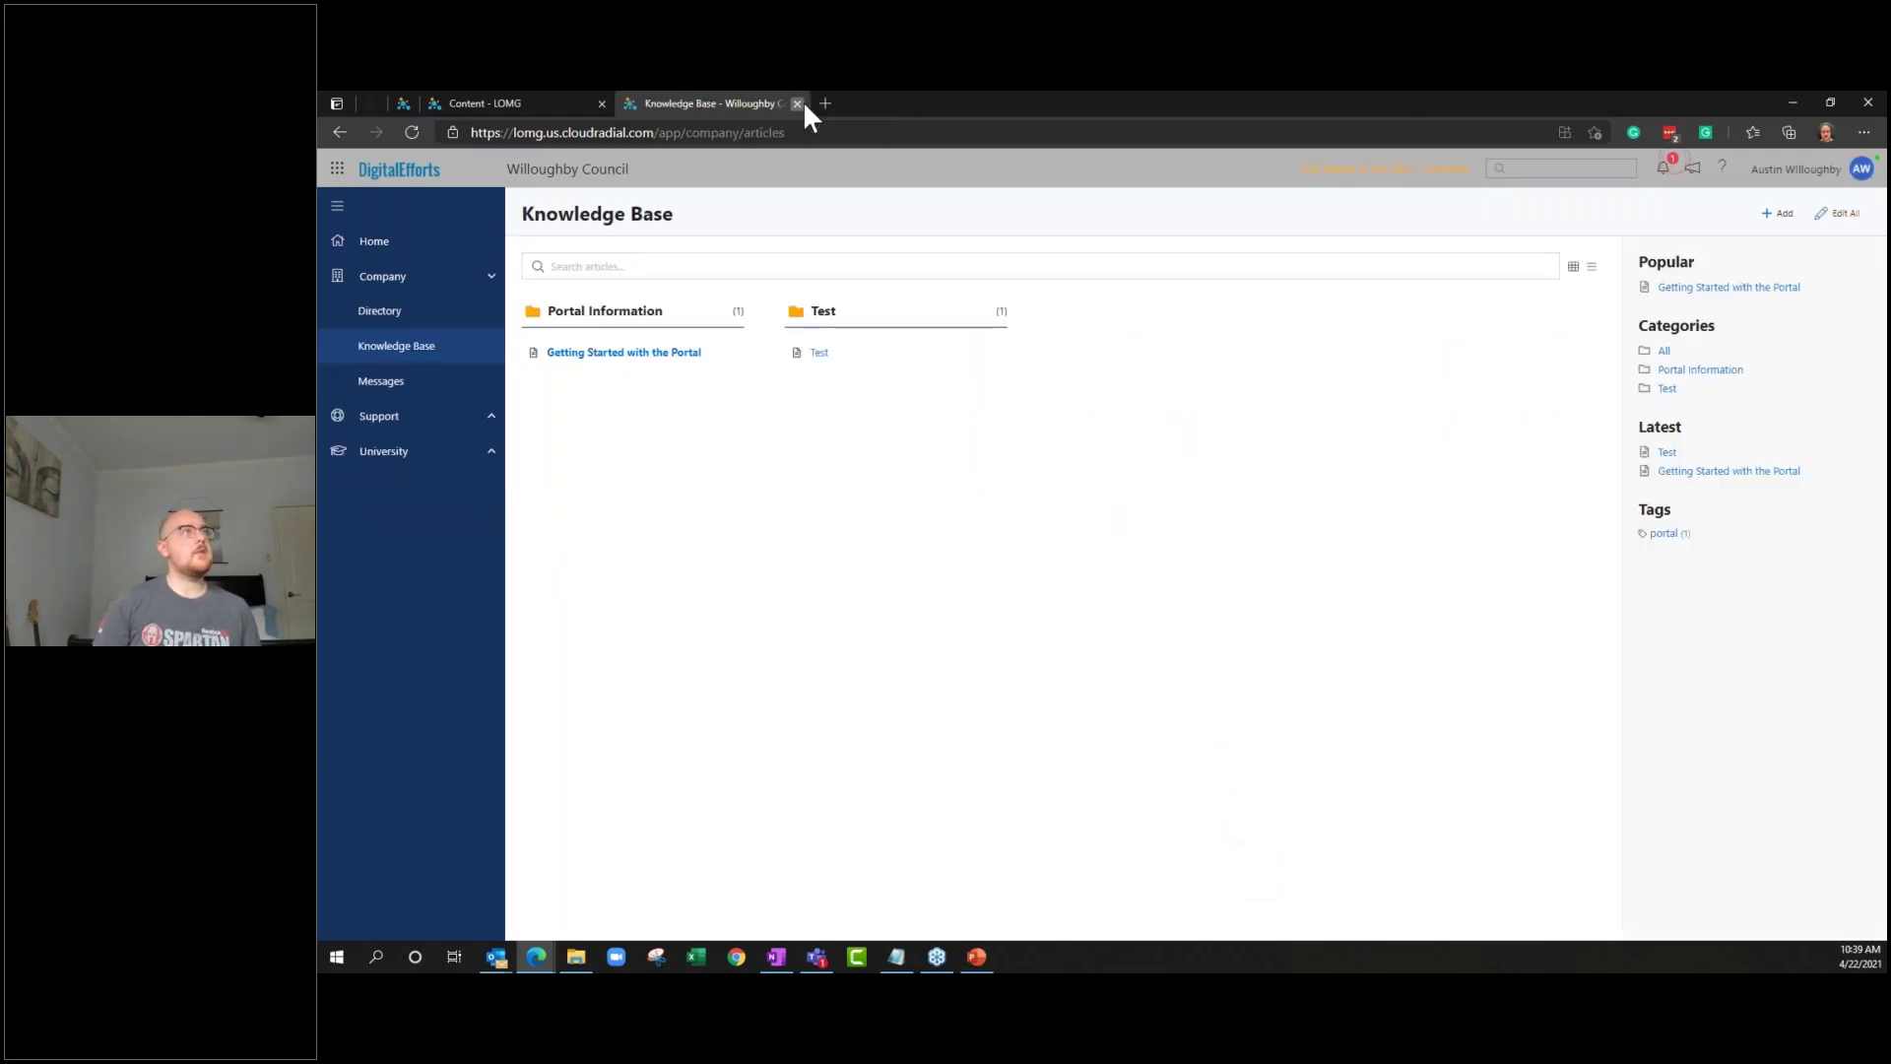
pyautogui.click(800, 101)
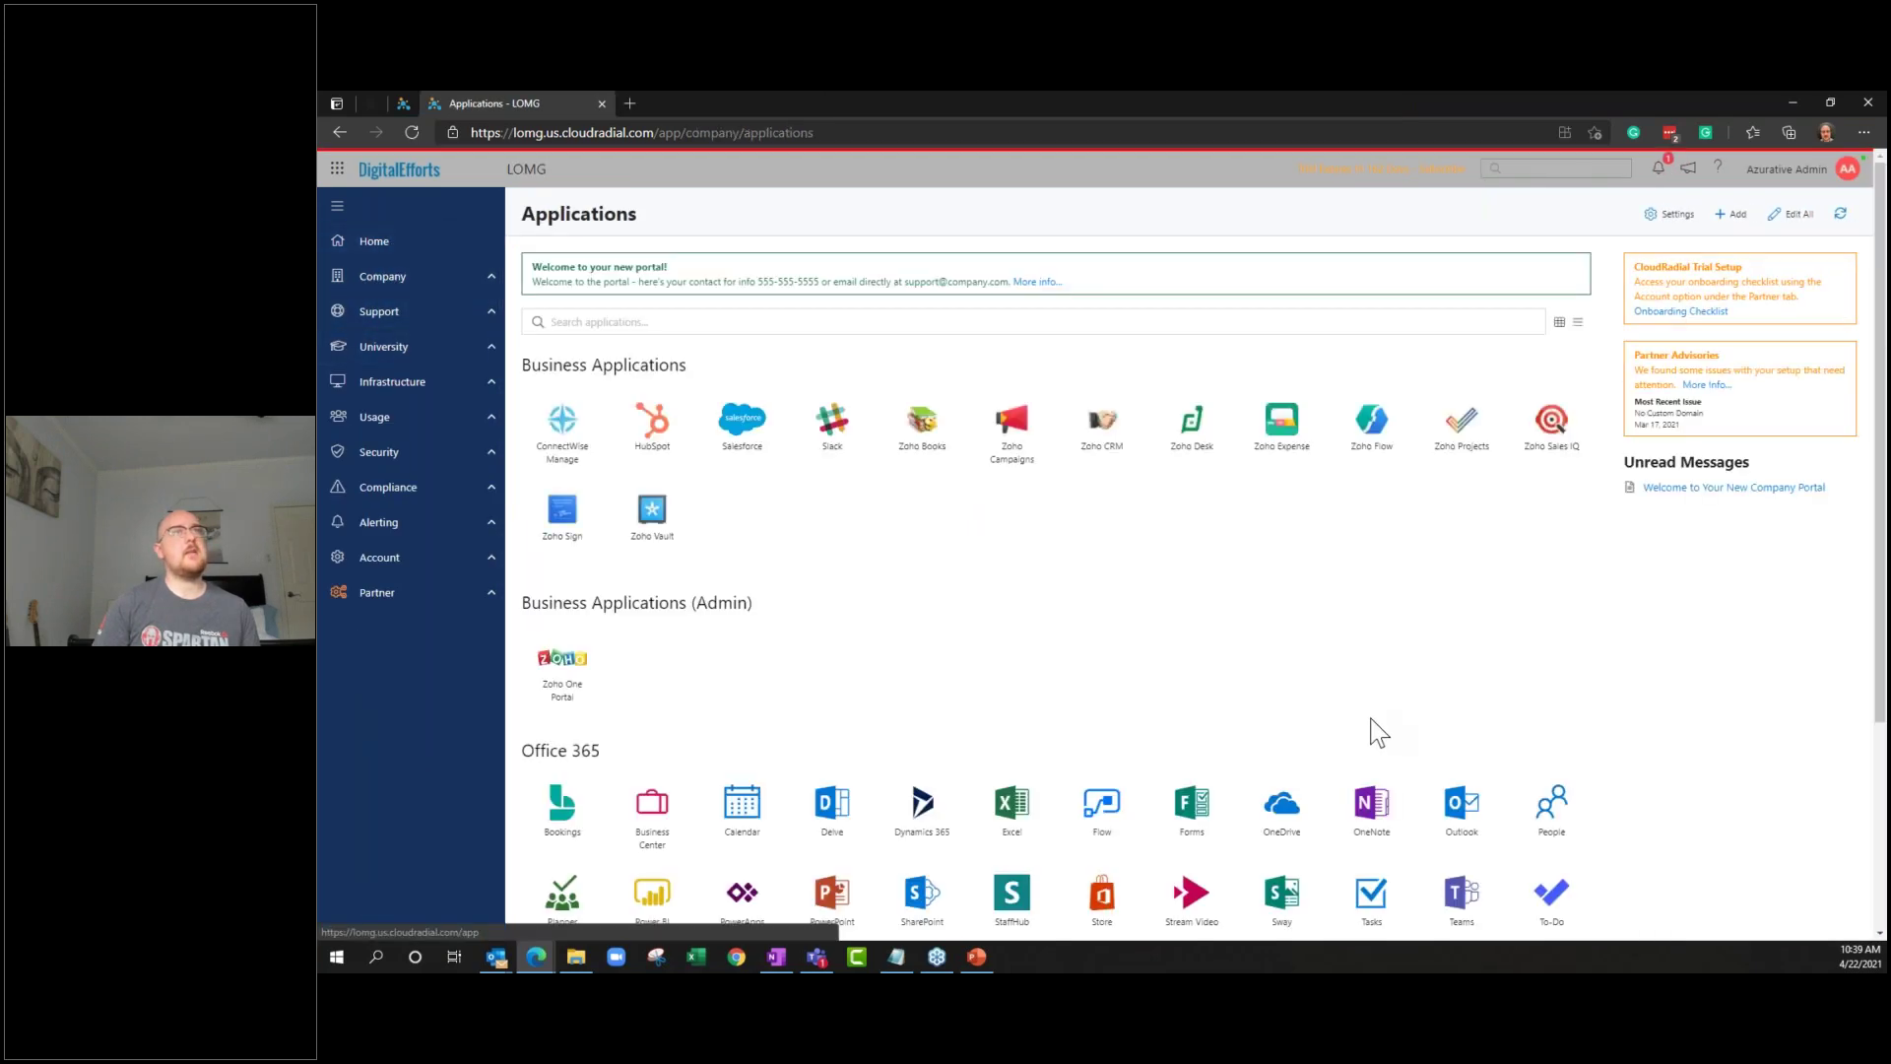
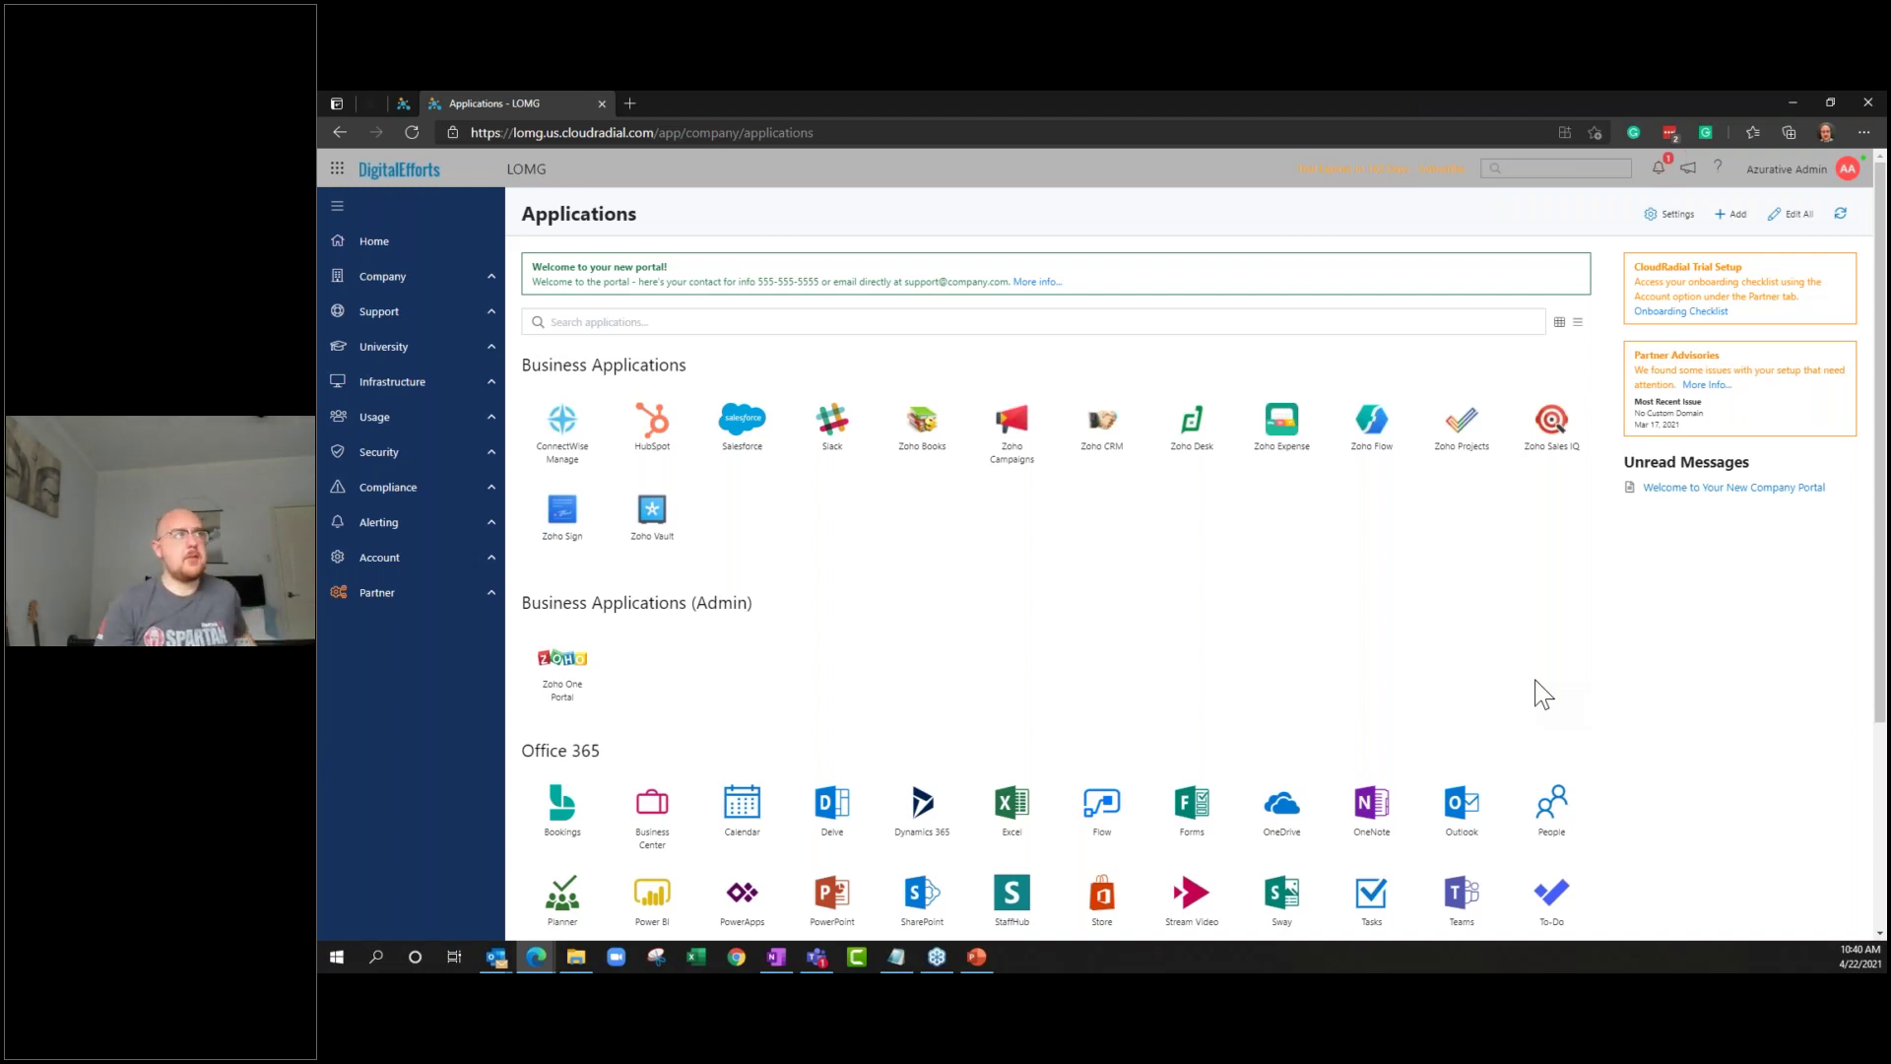
pyautogui.click(422, 594)
pyautogui.scroll(-3, 433, 709)
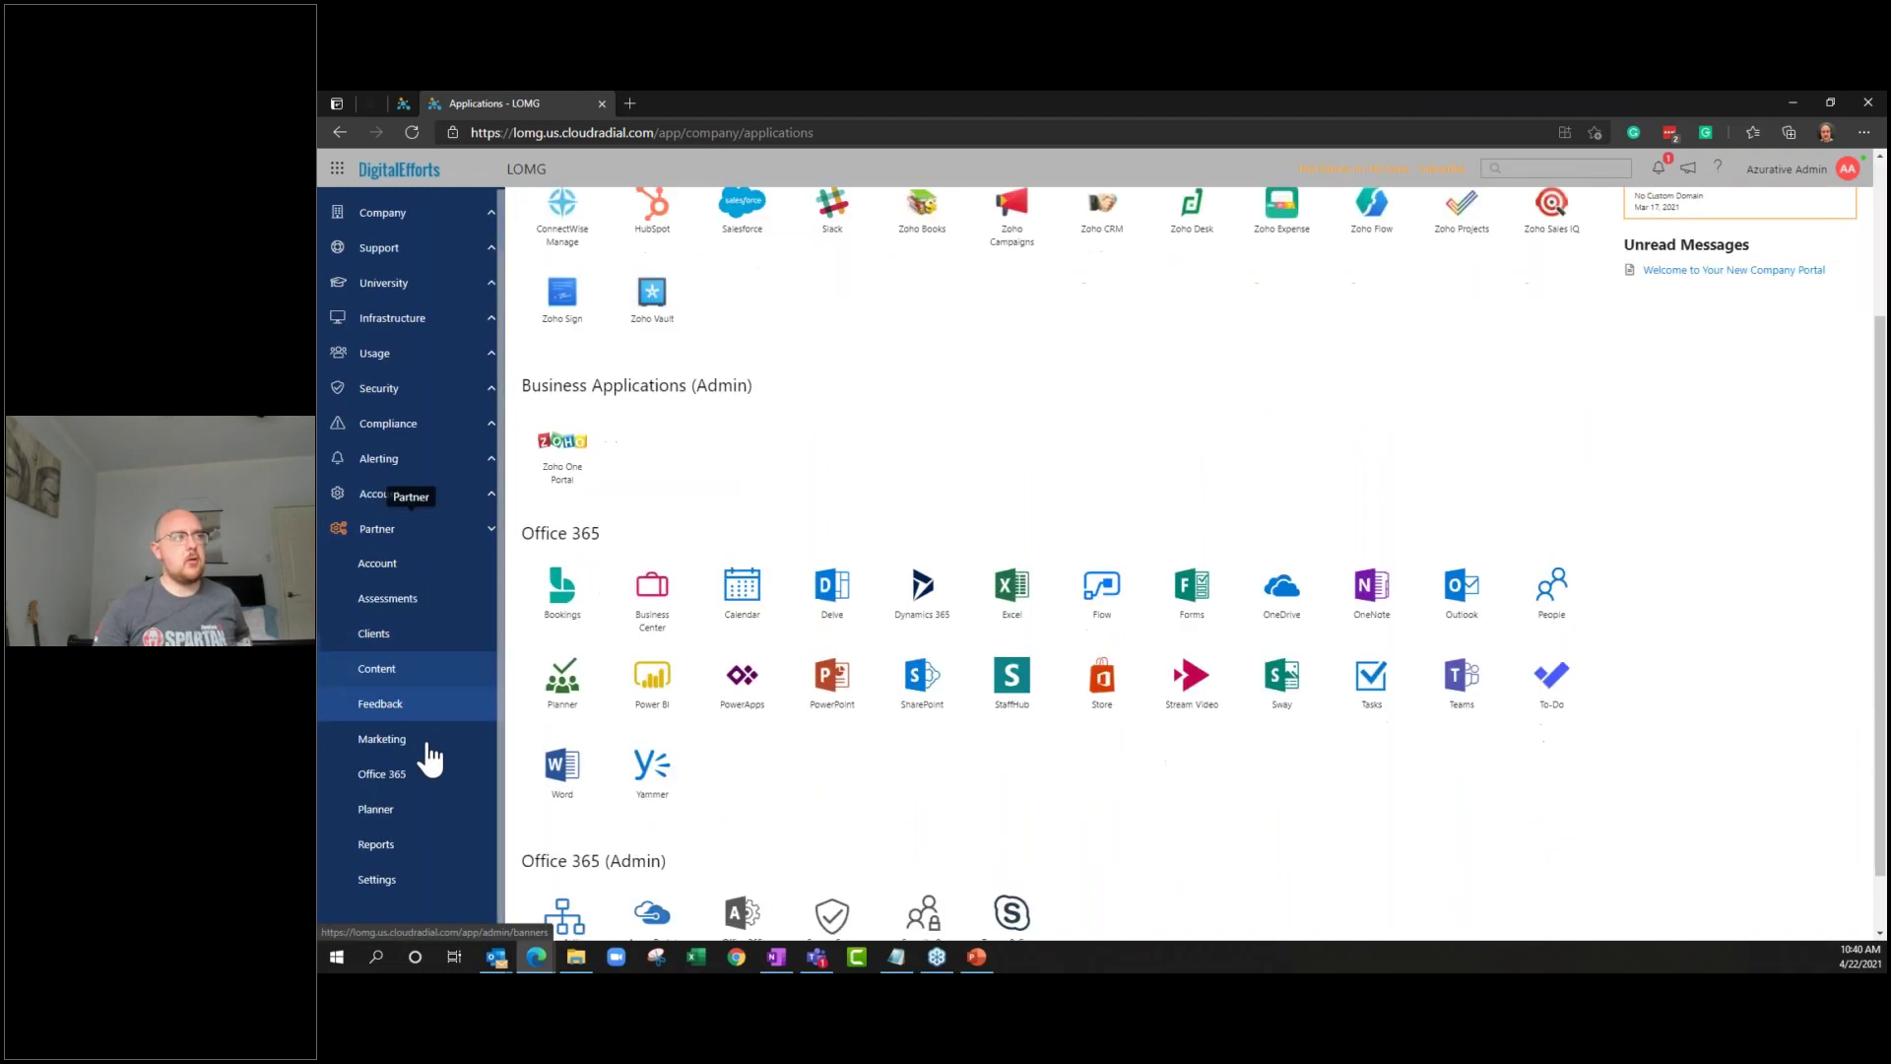
pyautogui.click(439, 893)
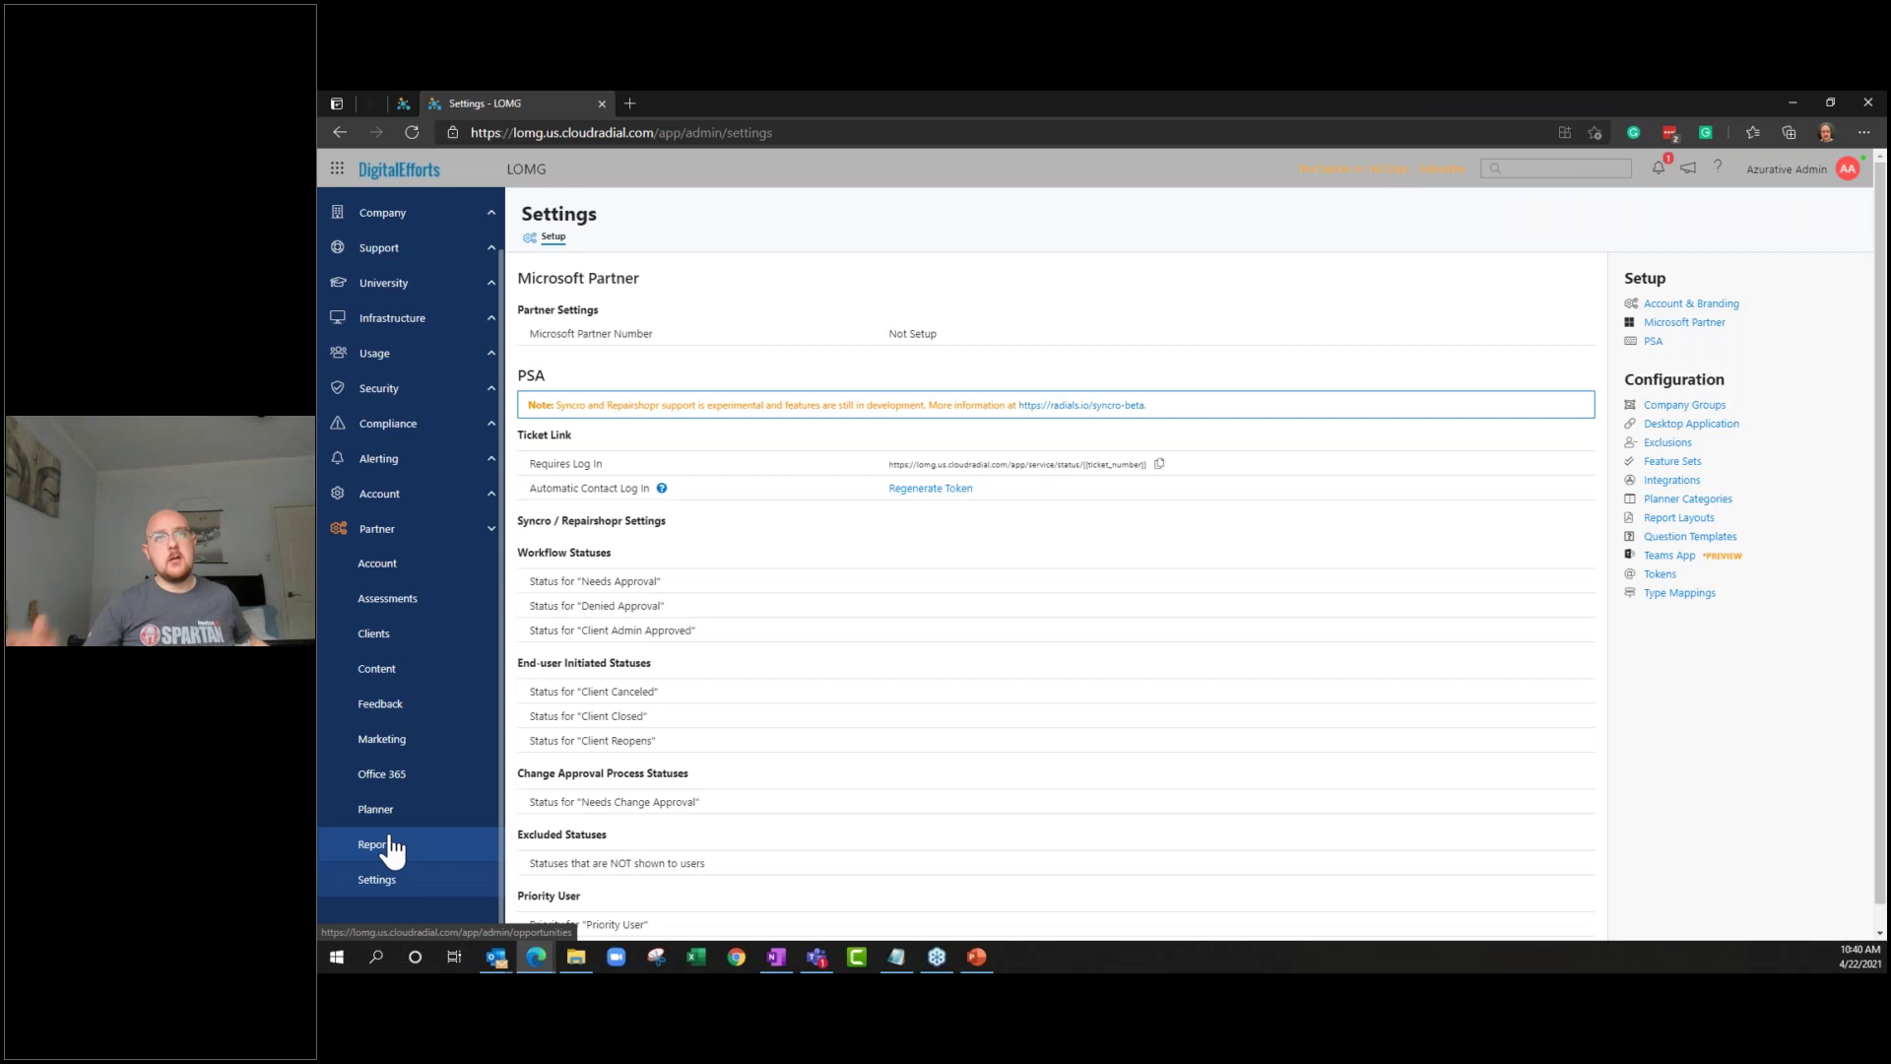
# Review the permission list in the Microsoft Partner PowerShell script, including User.ReadWrite.All, and cancel the Microsoft Partner setup
pyautogui.click(1685, 326)
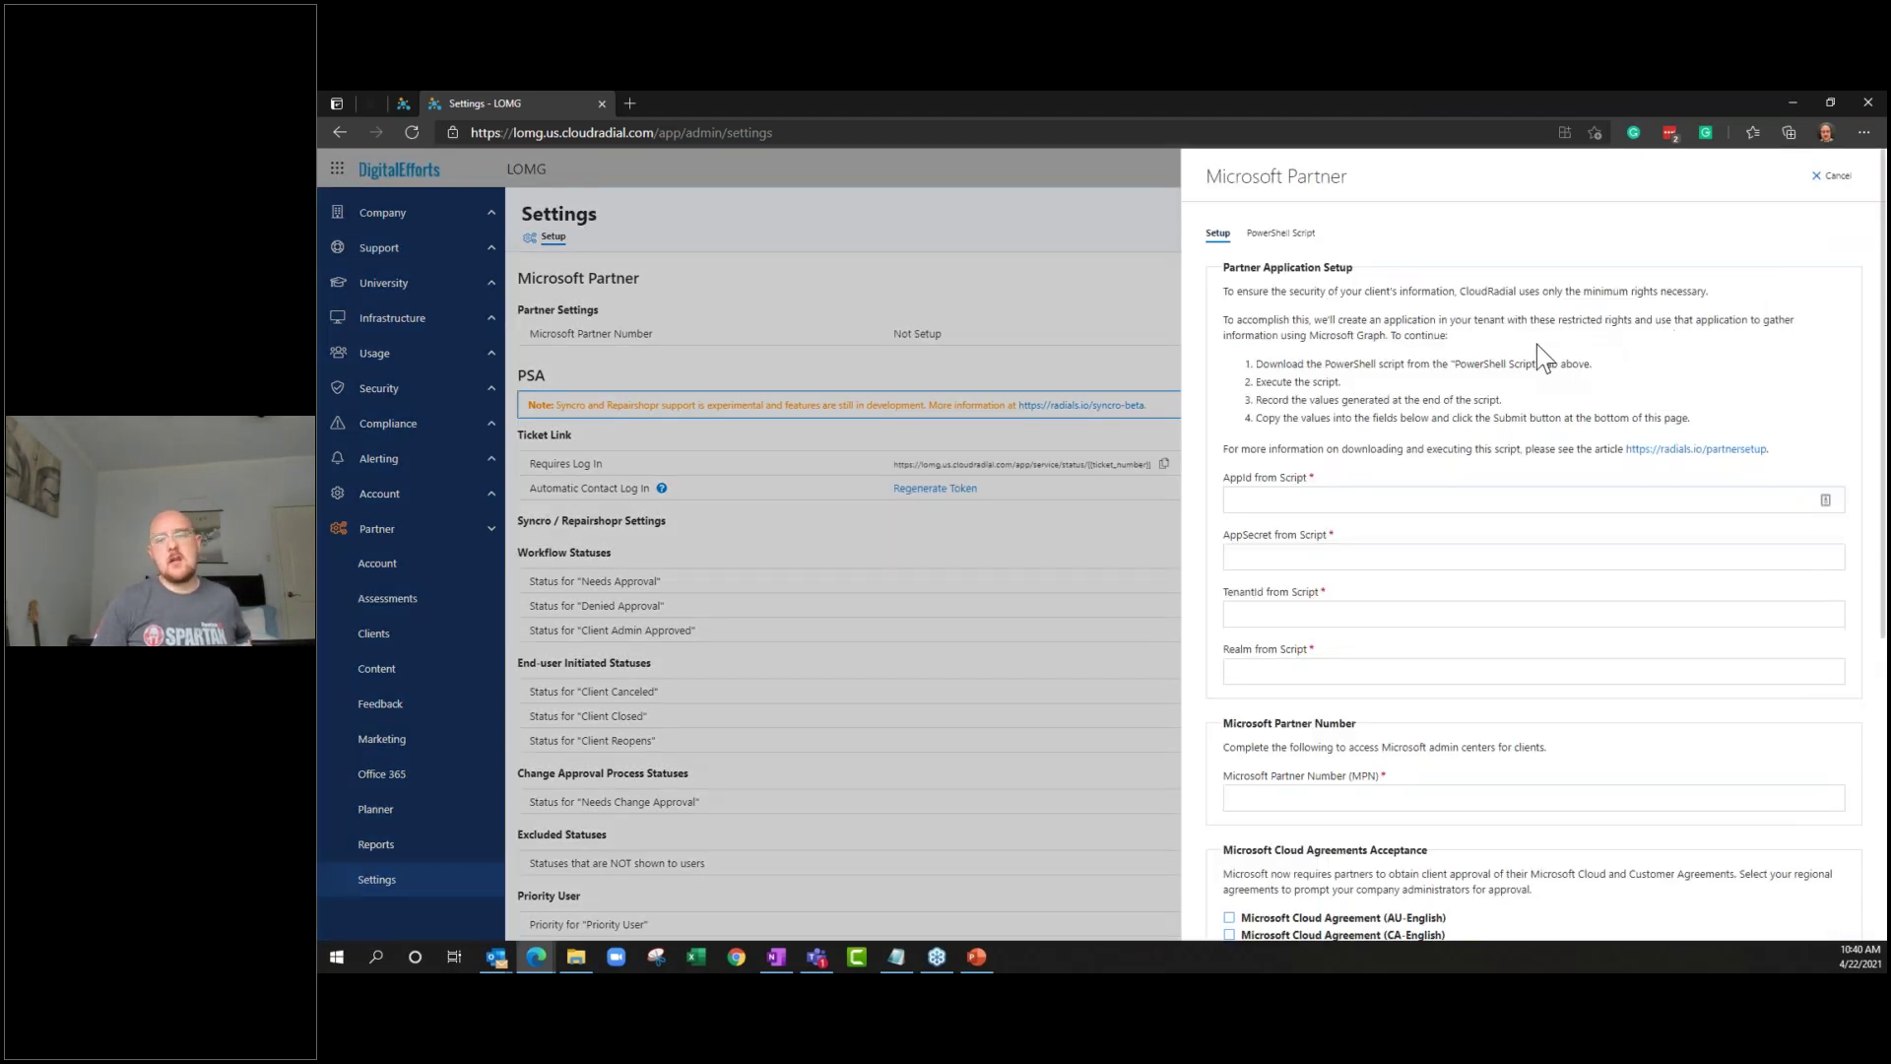
pyautogui.click(1304, 238)
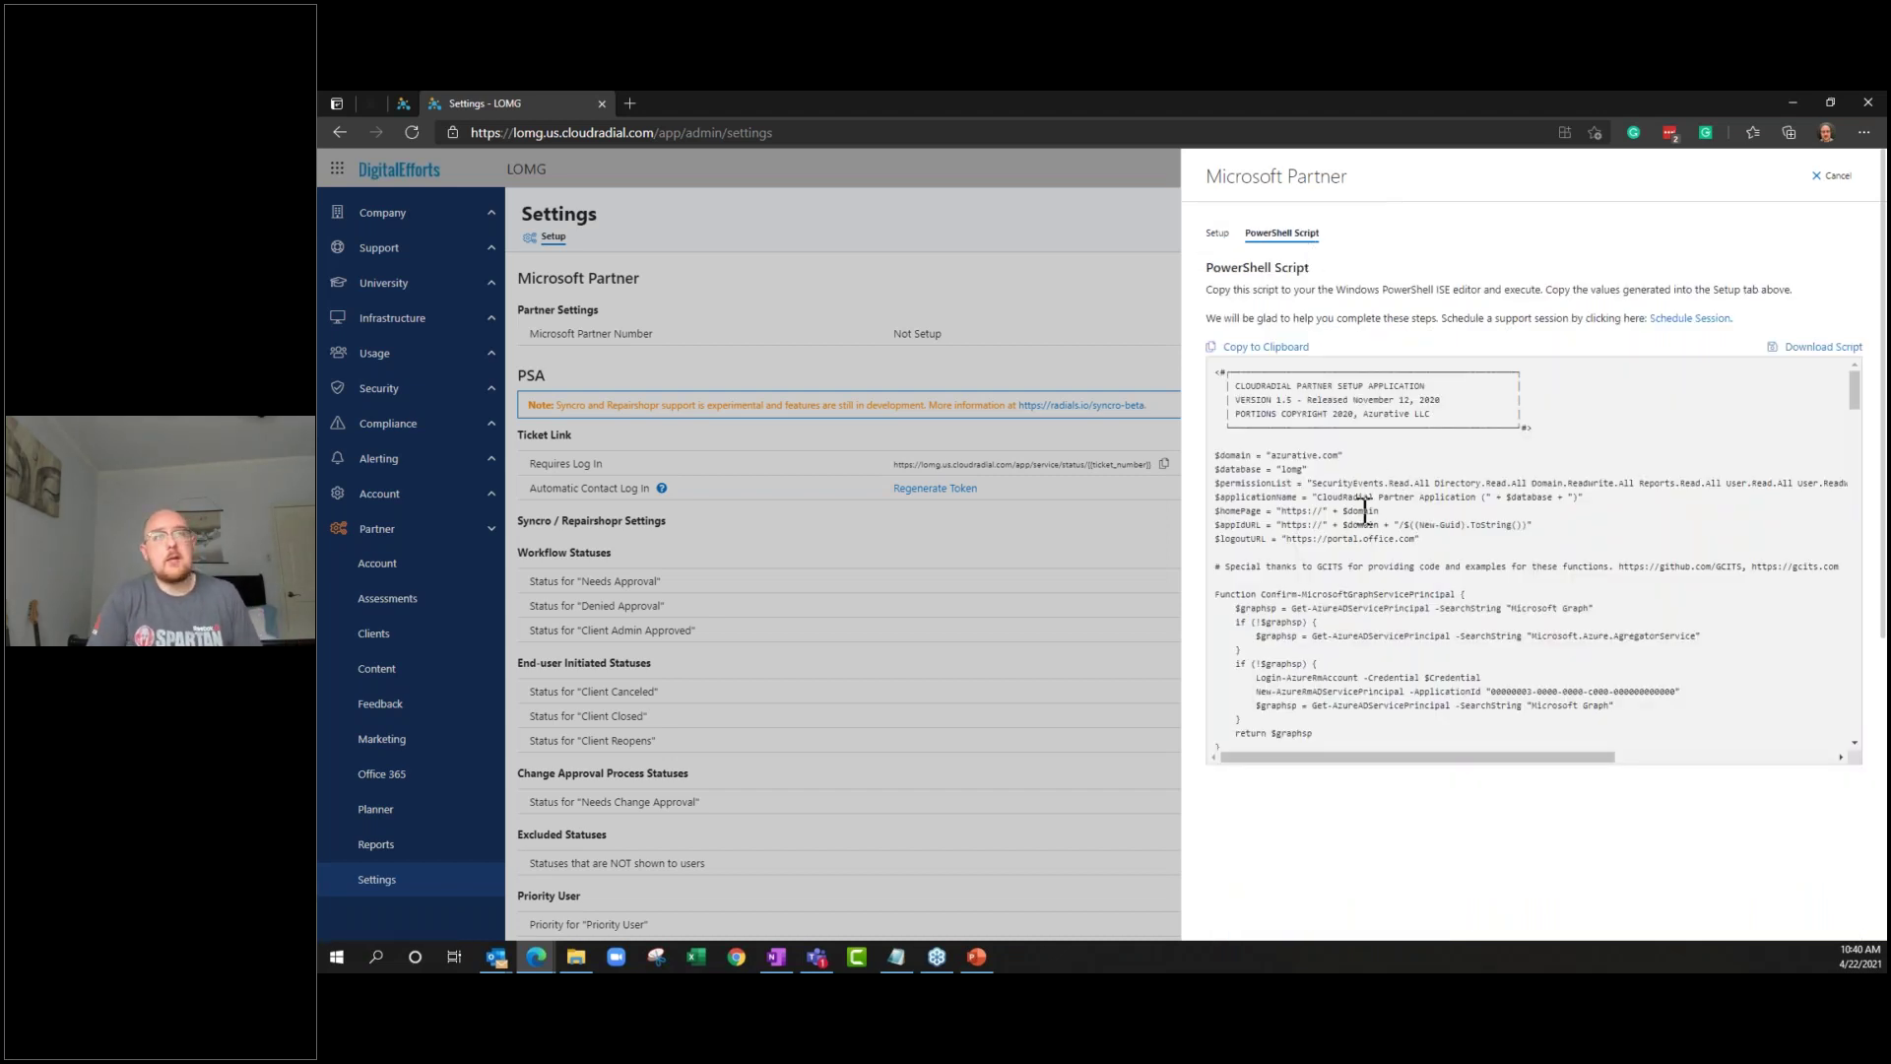
pyautogui.moveTo(1221, 482); pyautogui.dragTo(1496, 483)
pyautogui.click(1573, 487)
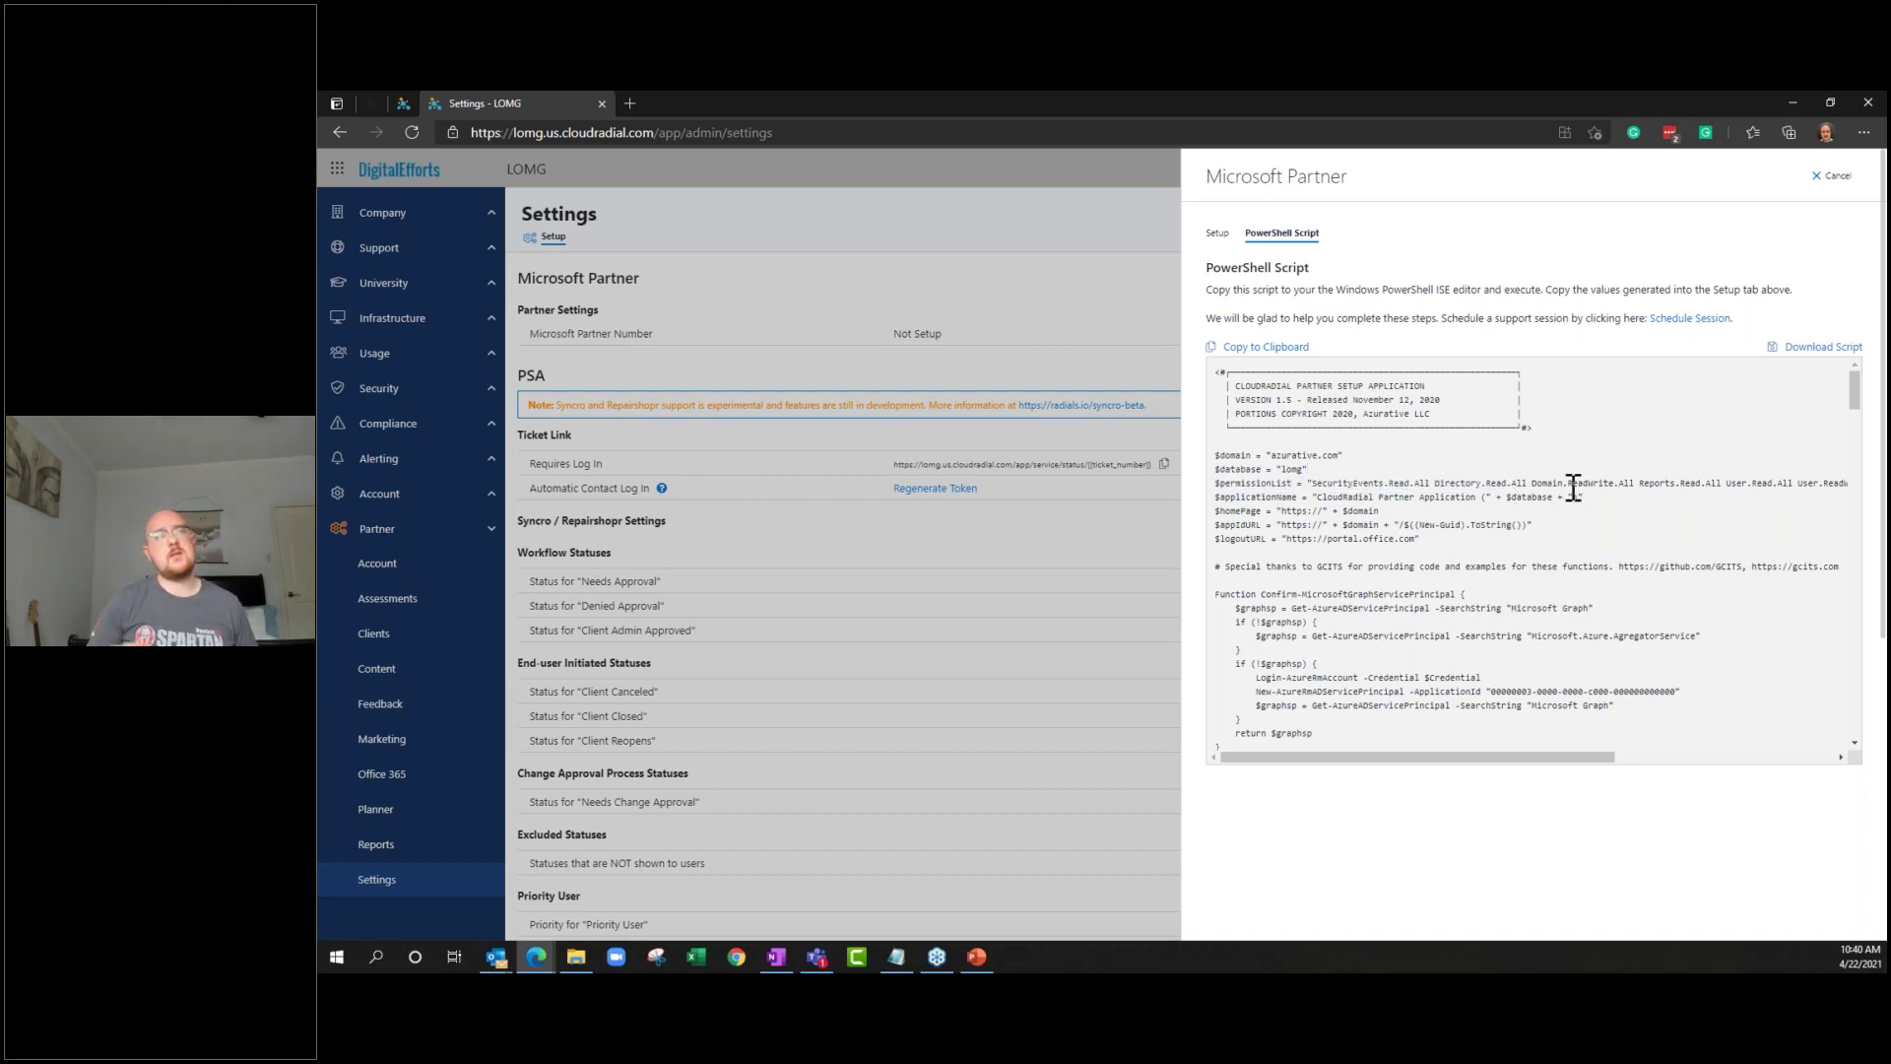
pyautogui.moveTo(1597, 768); pyautogui.dragTo(1763, 768)
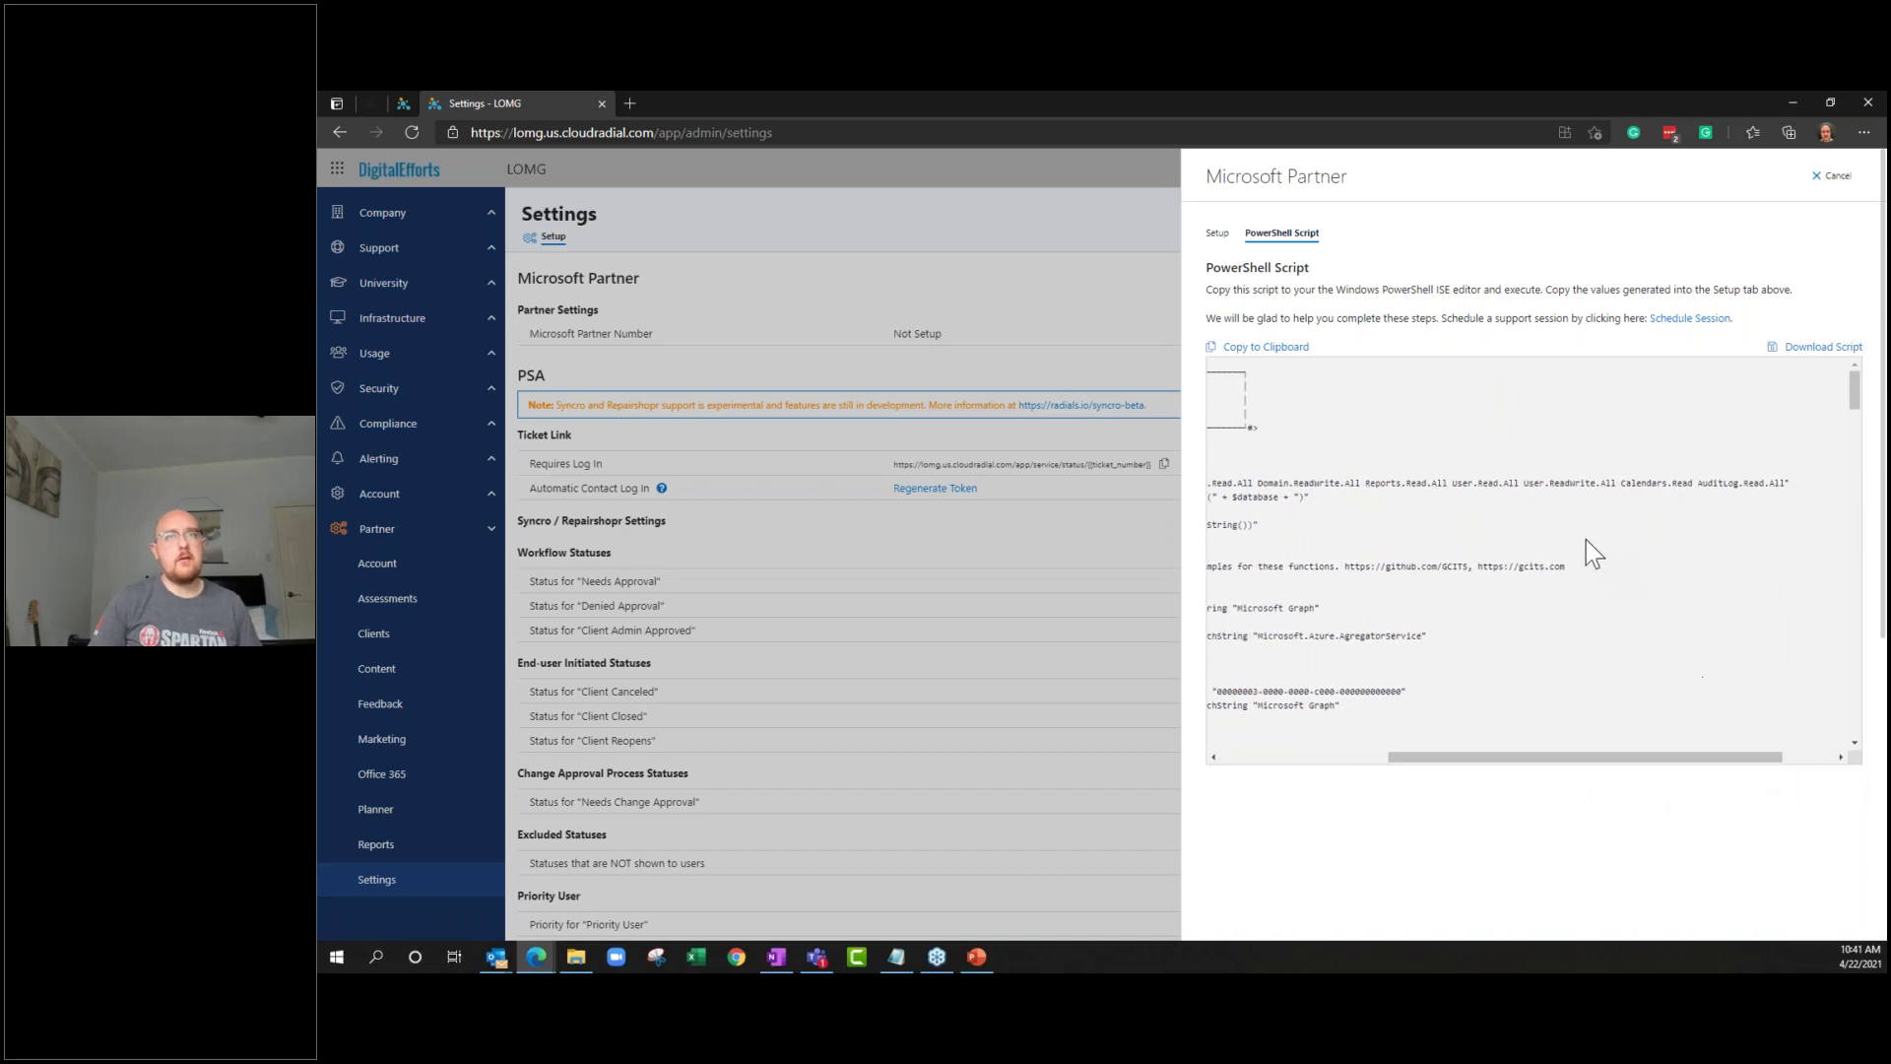
pyautogui.moveTo(1525, 482); pyautogui.dragTo(1622, 486)
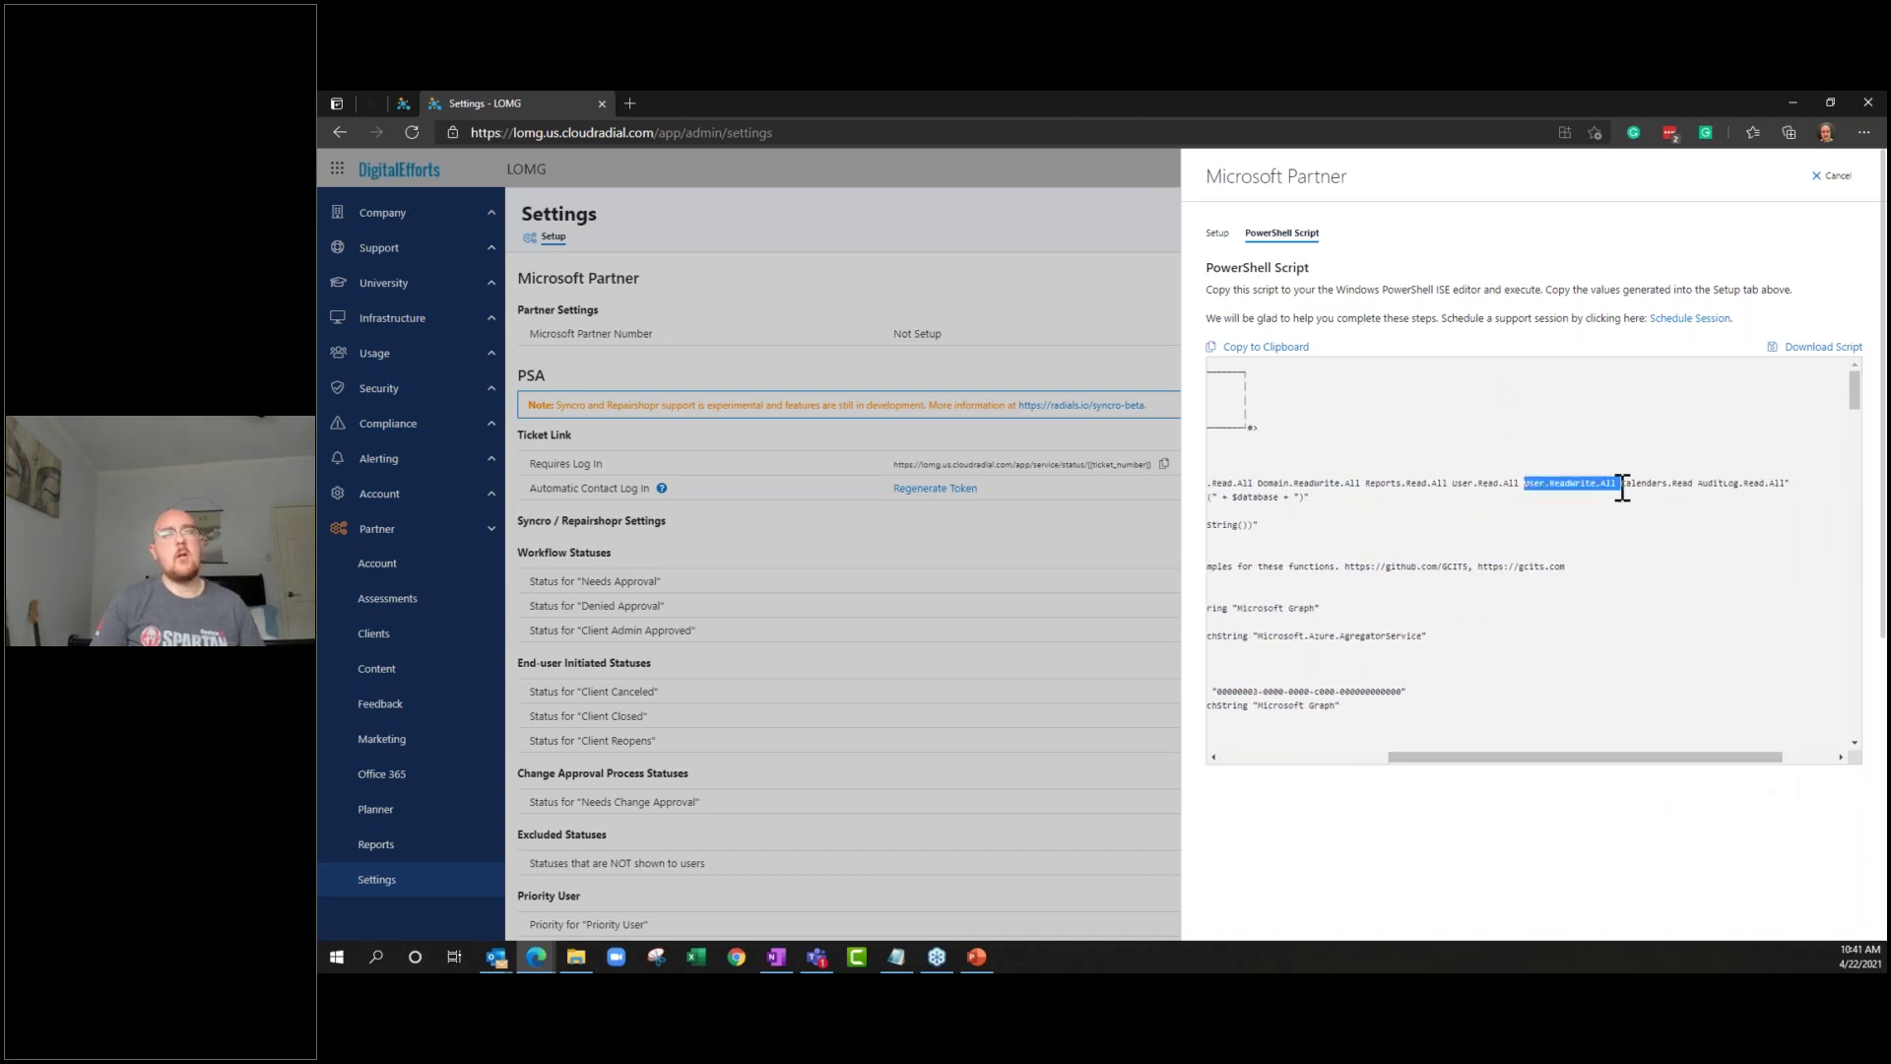
pyautogui.click(1846, 178)
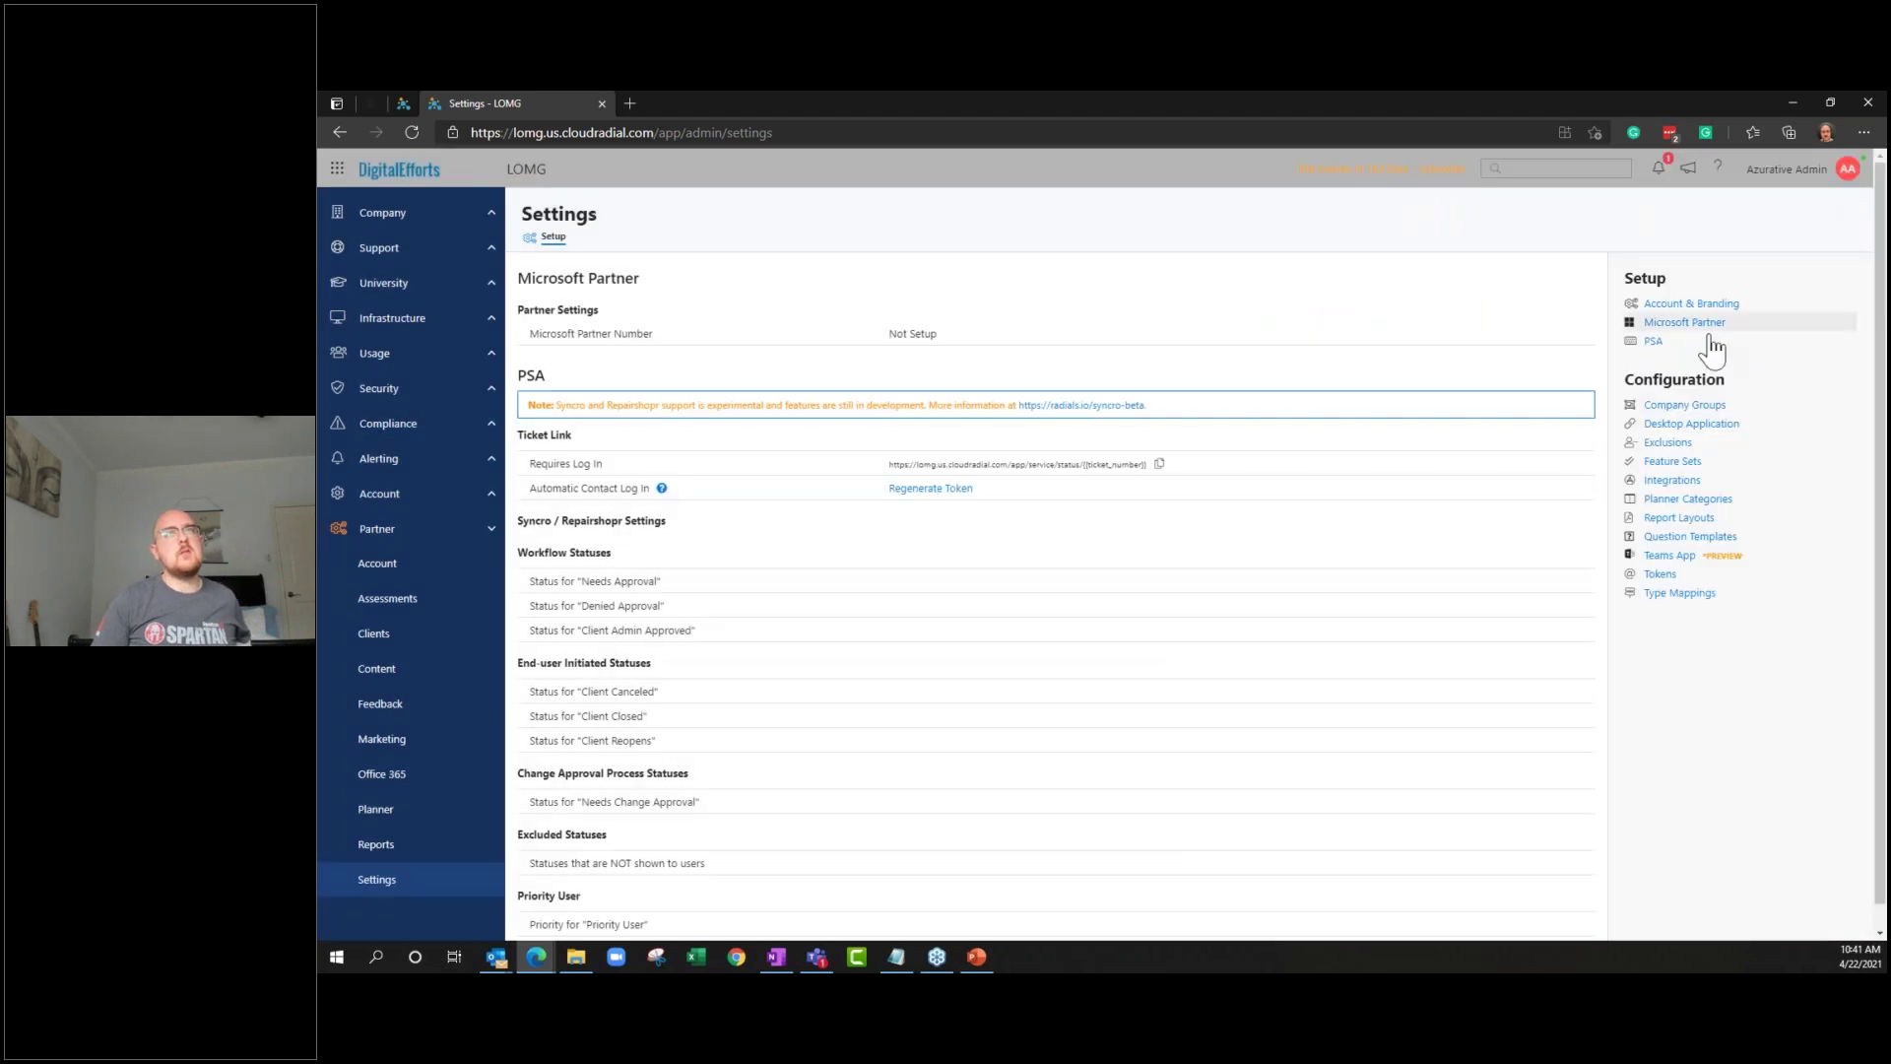
# View and close the signed-in user's profile in the LOMG portal and in the DigitalEfforts portal, returning to LOMG
pyautogui.click(1848, 181)
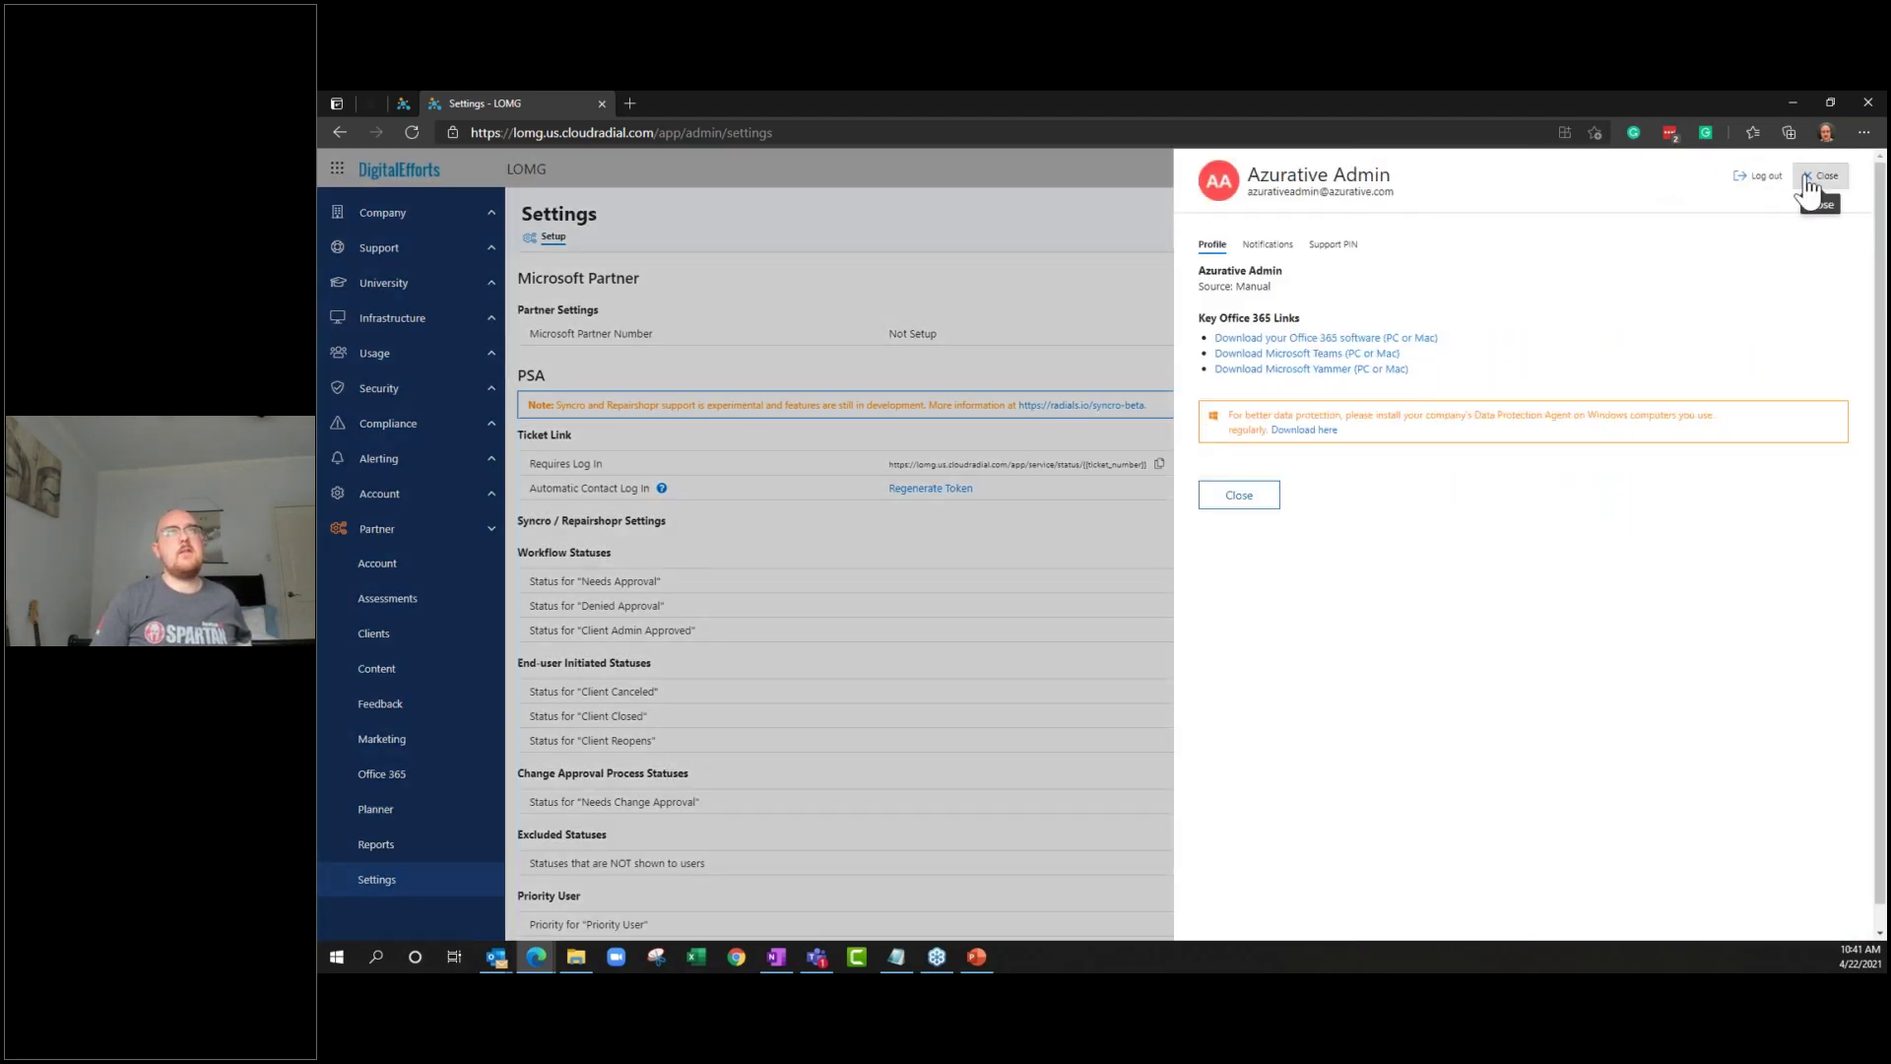
pyautogui.click(1829, 195)
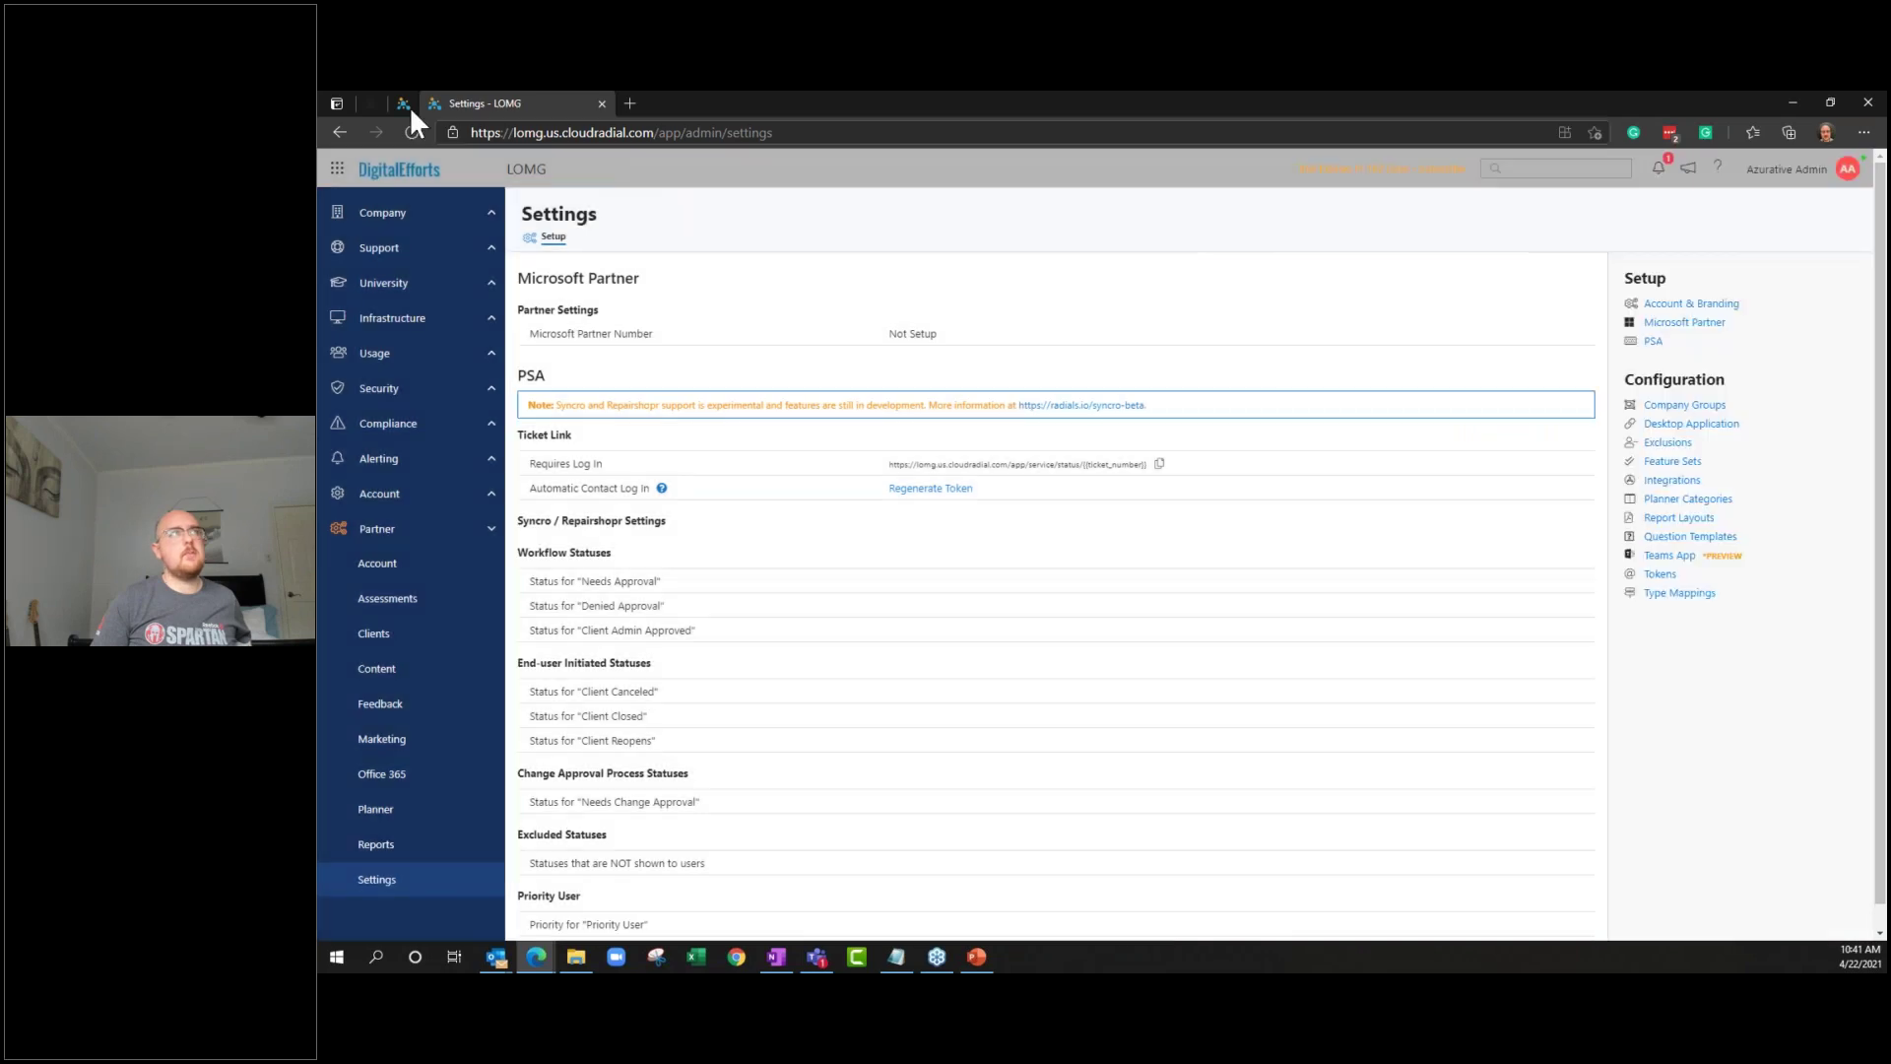
pyautogui.click(402, 102)
pyautogui.click(1811, 178)
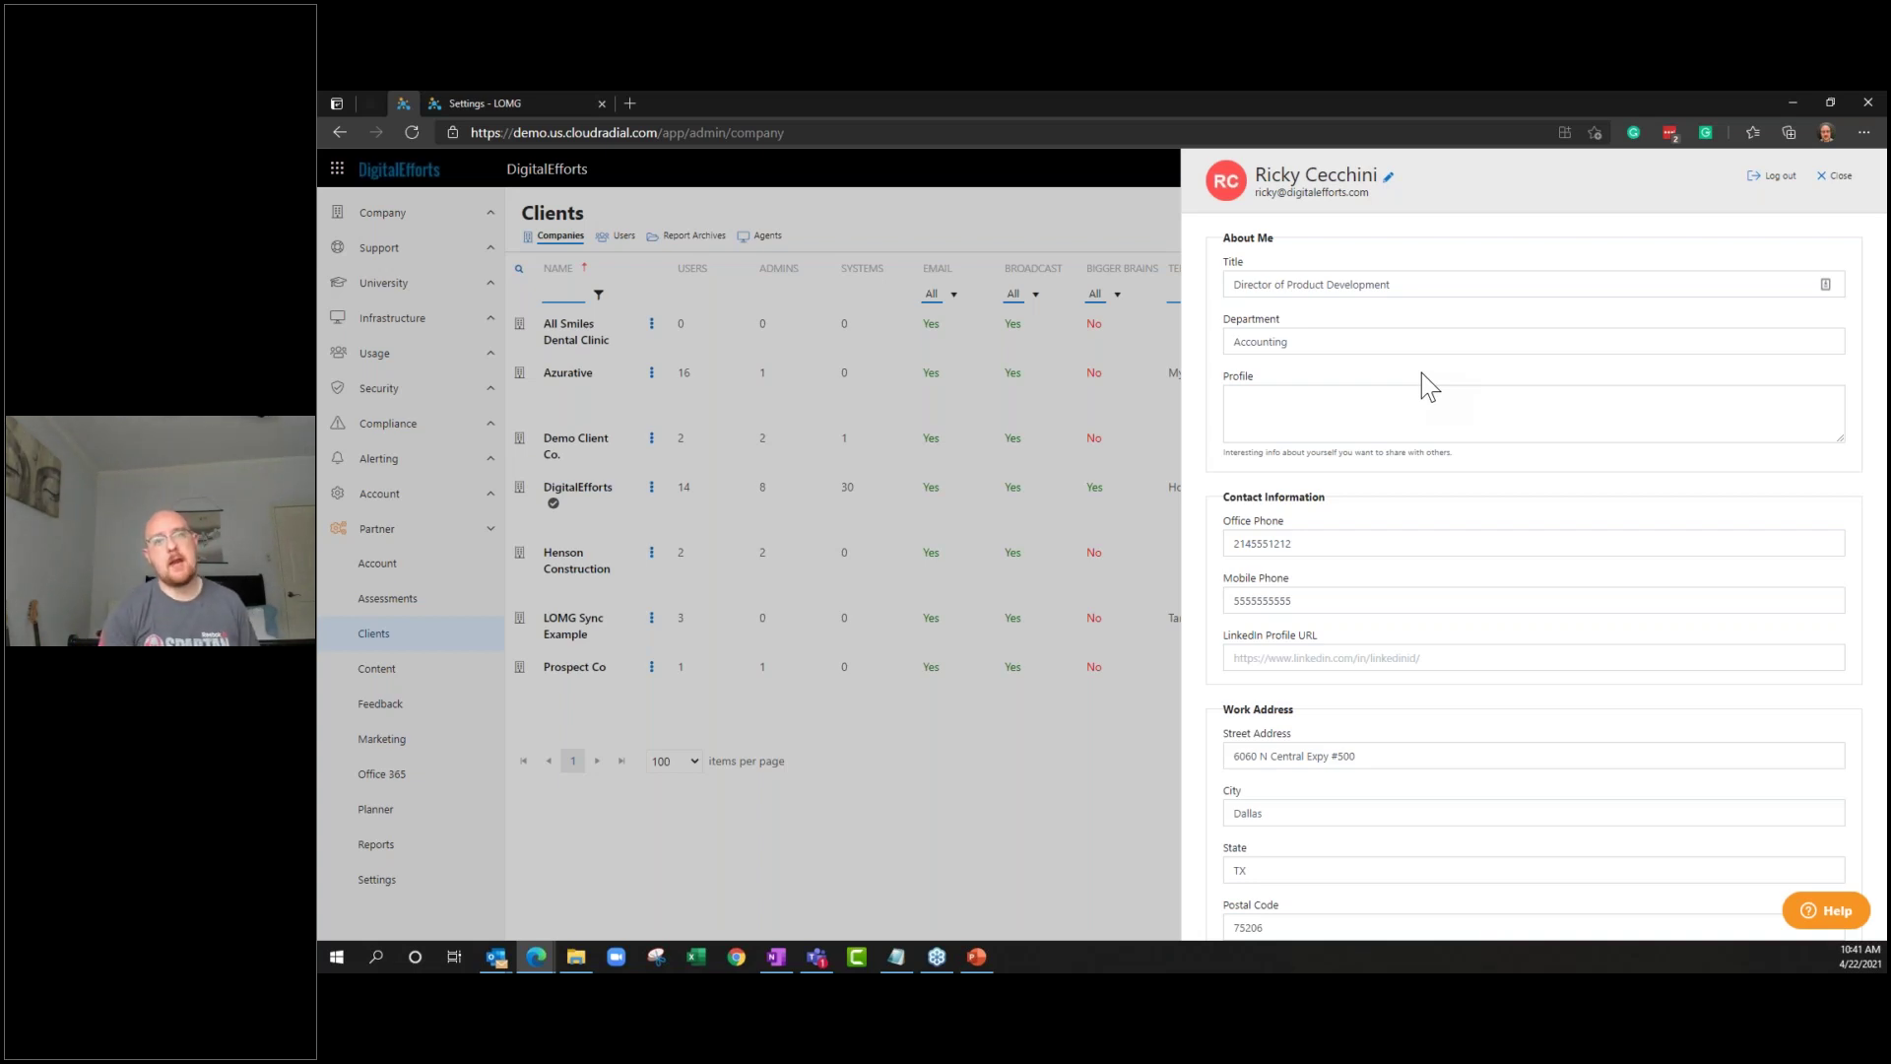
pyautogui.click(1837, 177)
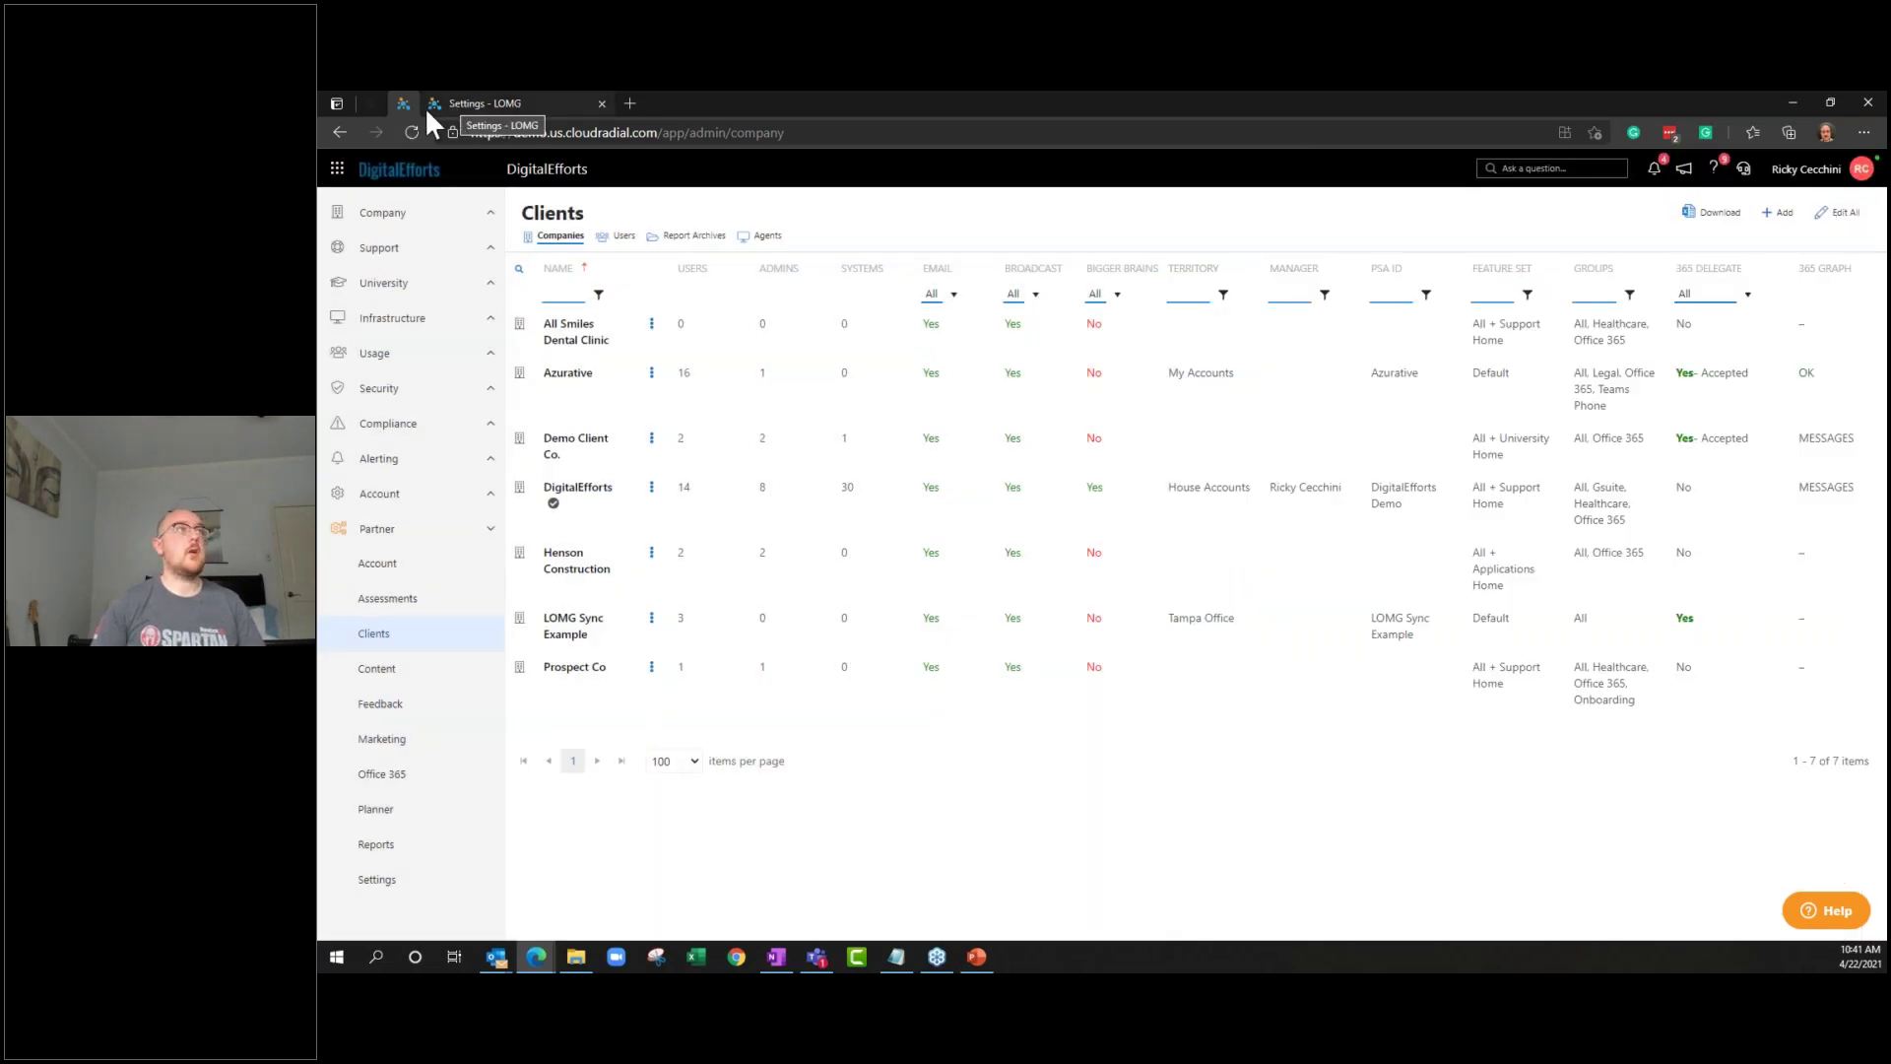
pyautogui.click(494, 102)
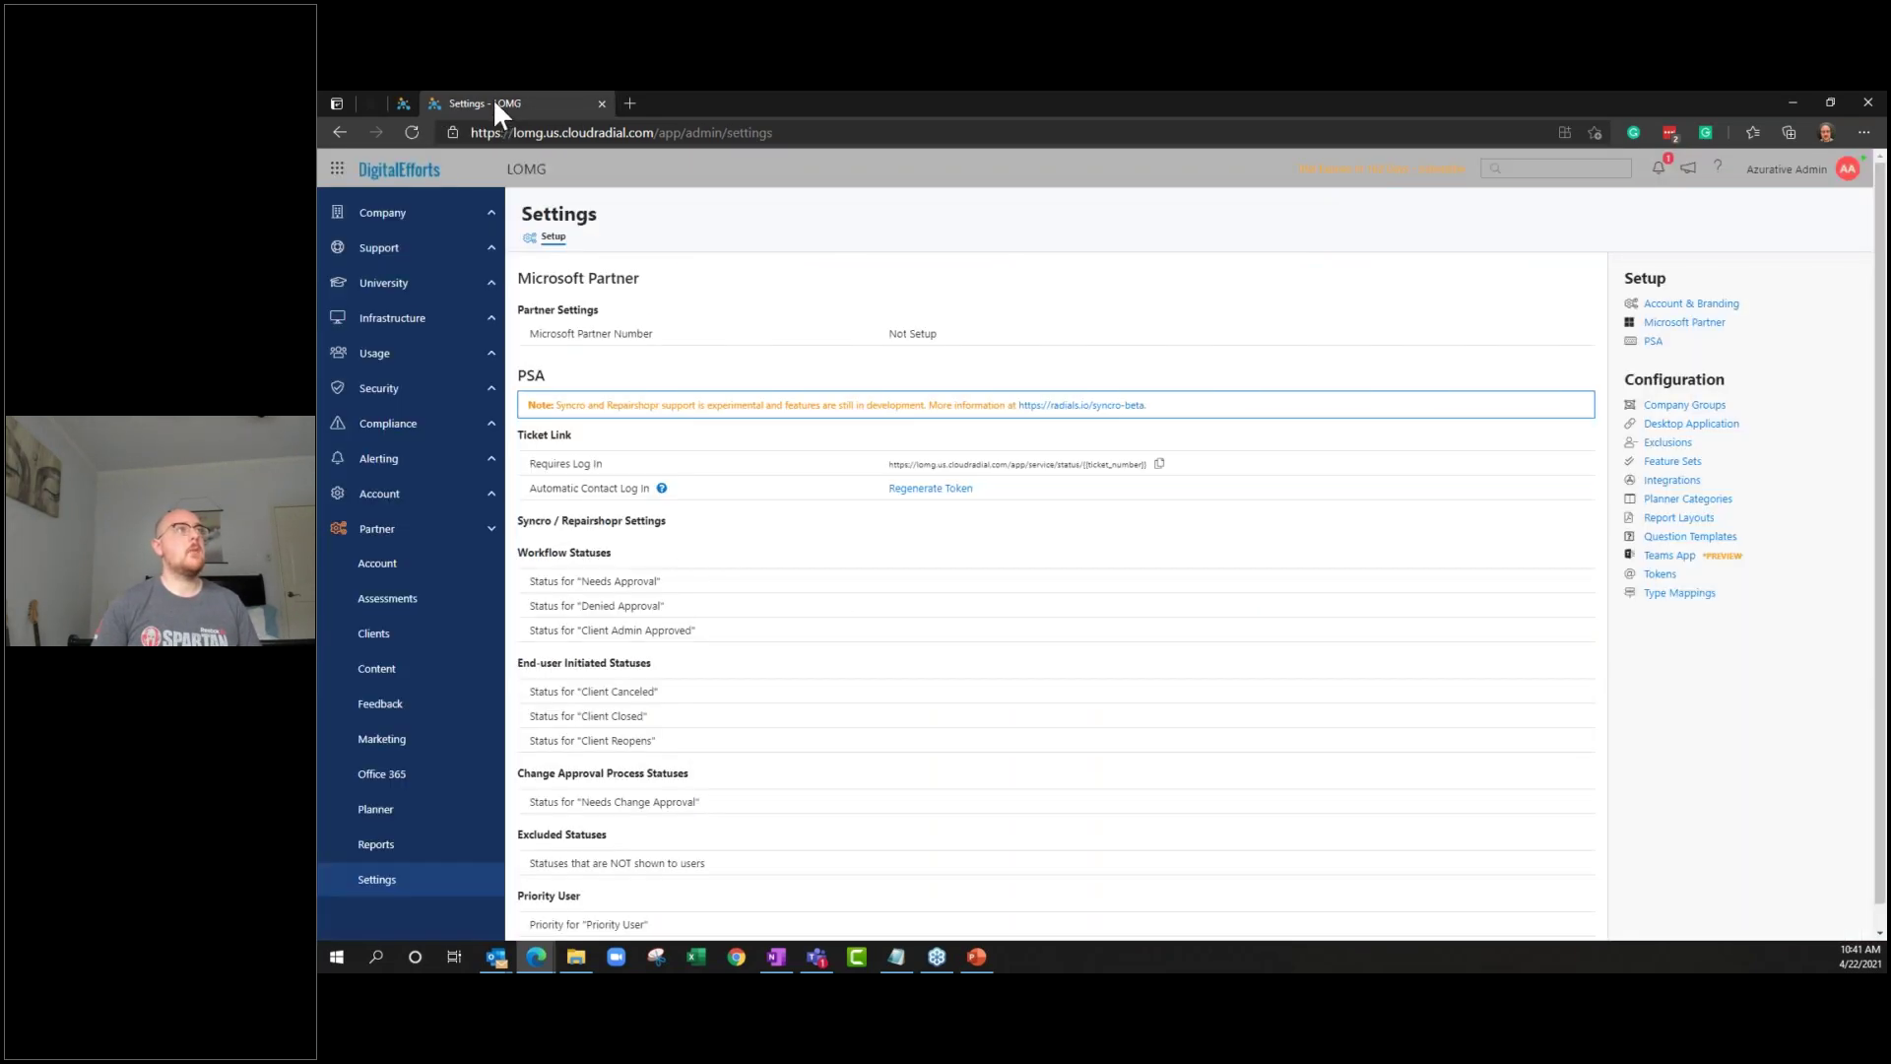
# Start a new service catalog item on LOMG's Report a Problem page and review its question settings
pyautogui.click(448, 243)
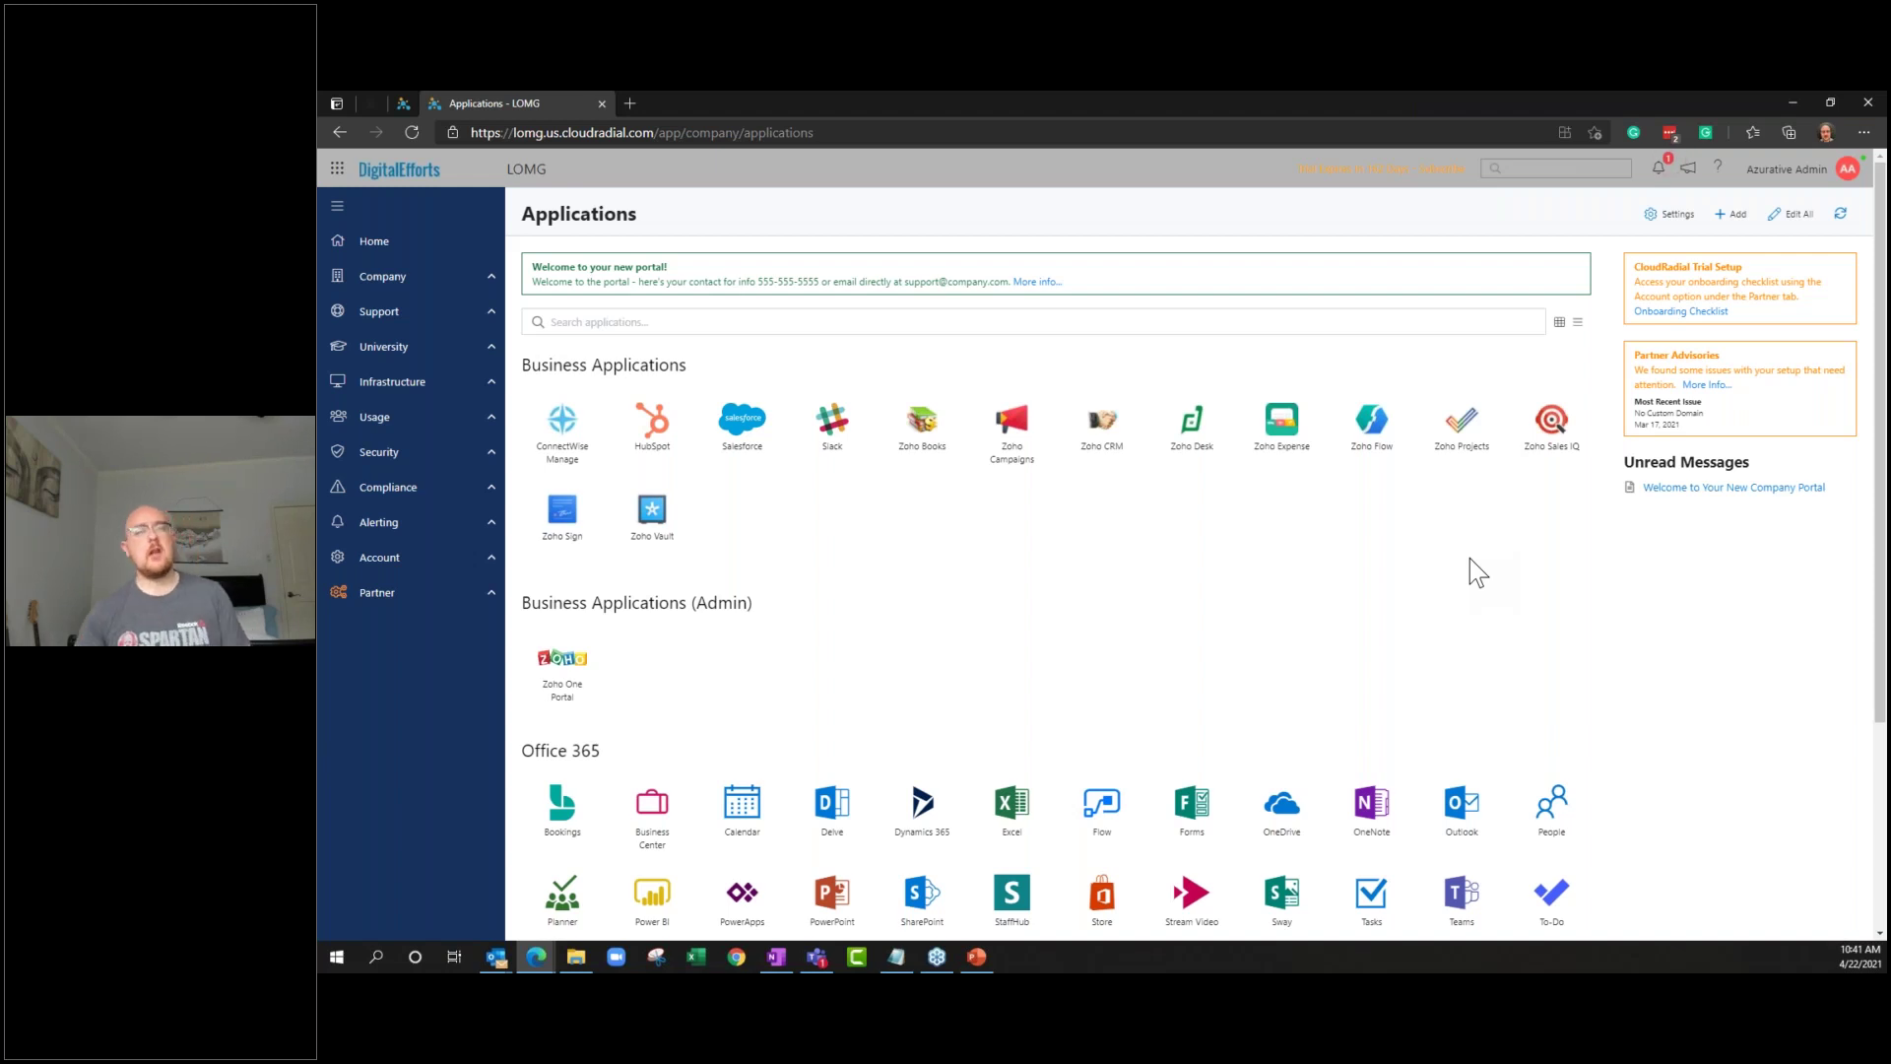
pyautogui.click(487, 315)
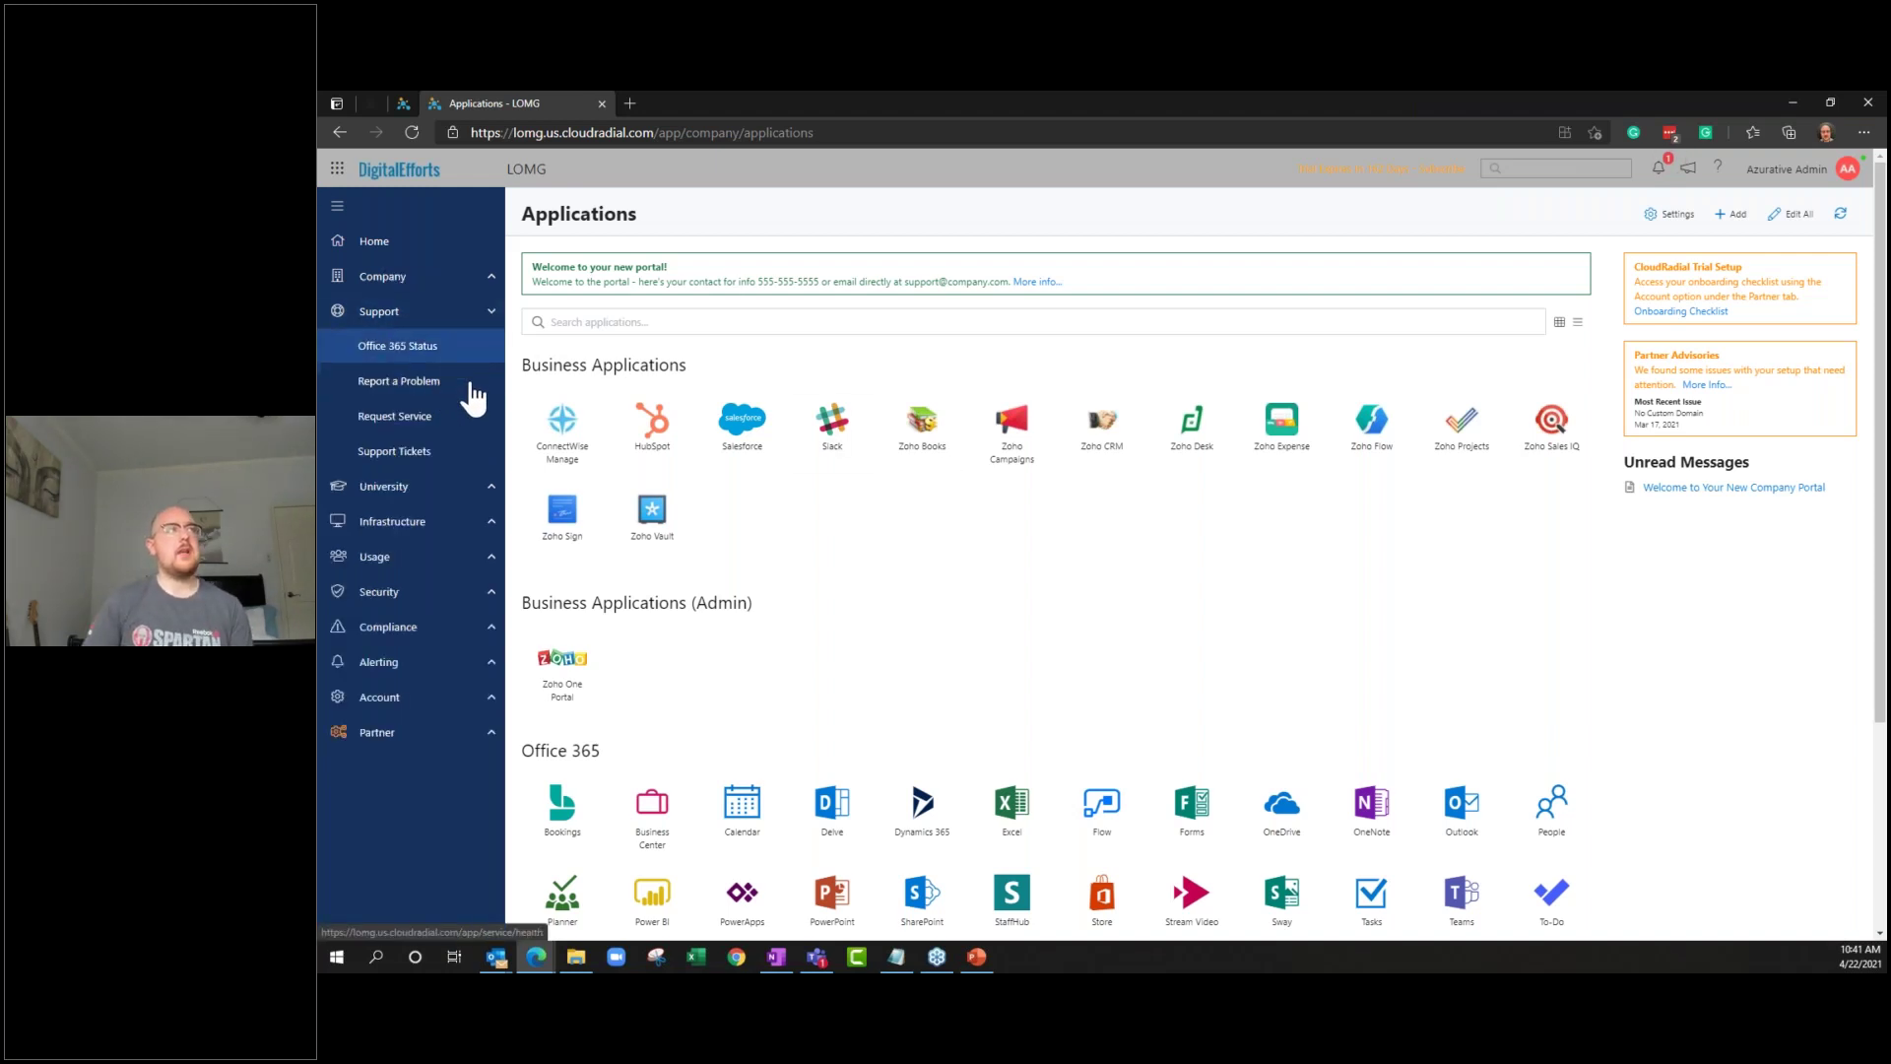
pyautogui.click(471, 387)
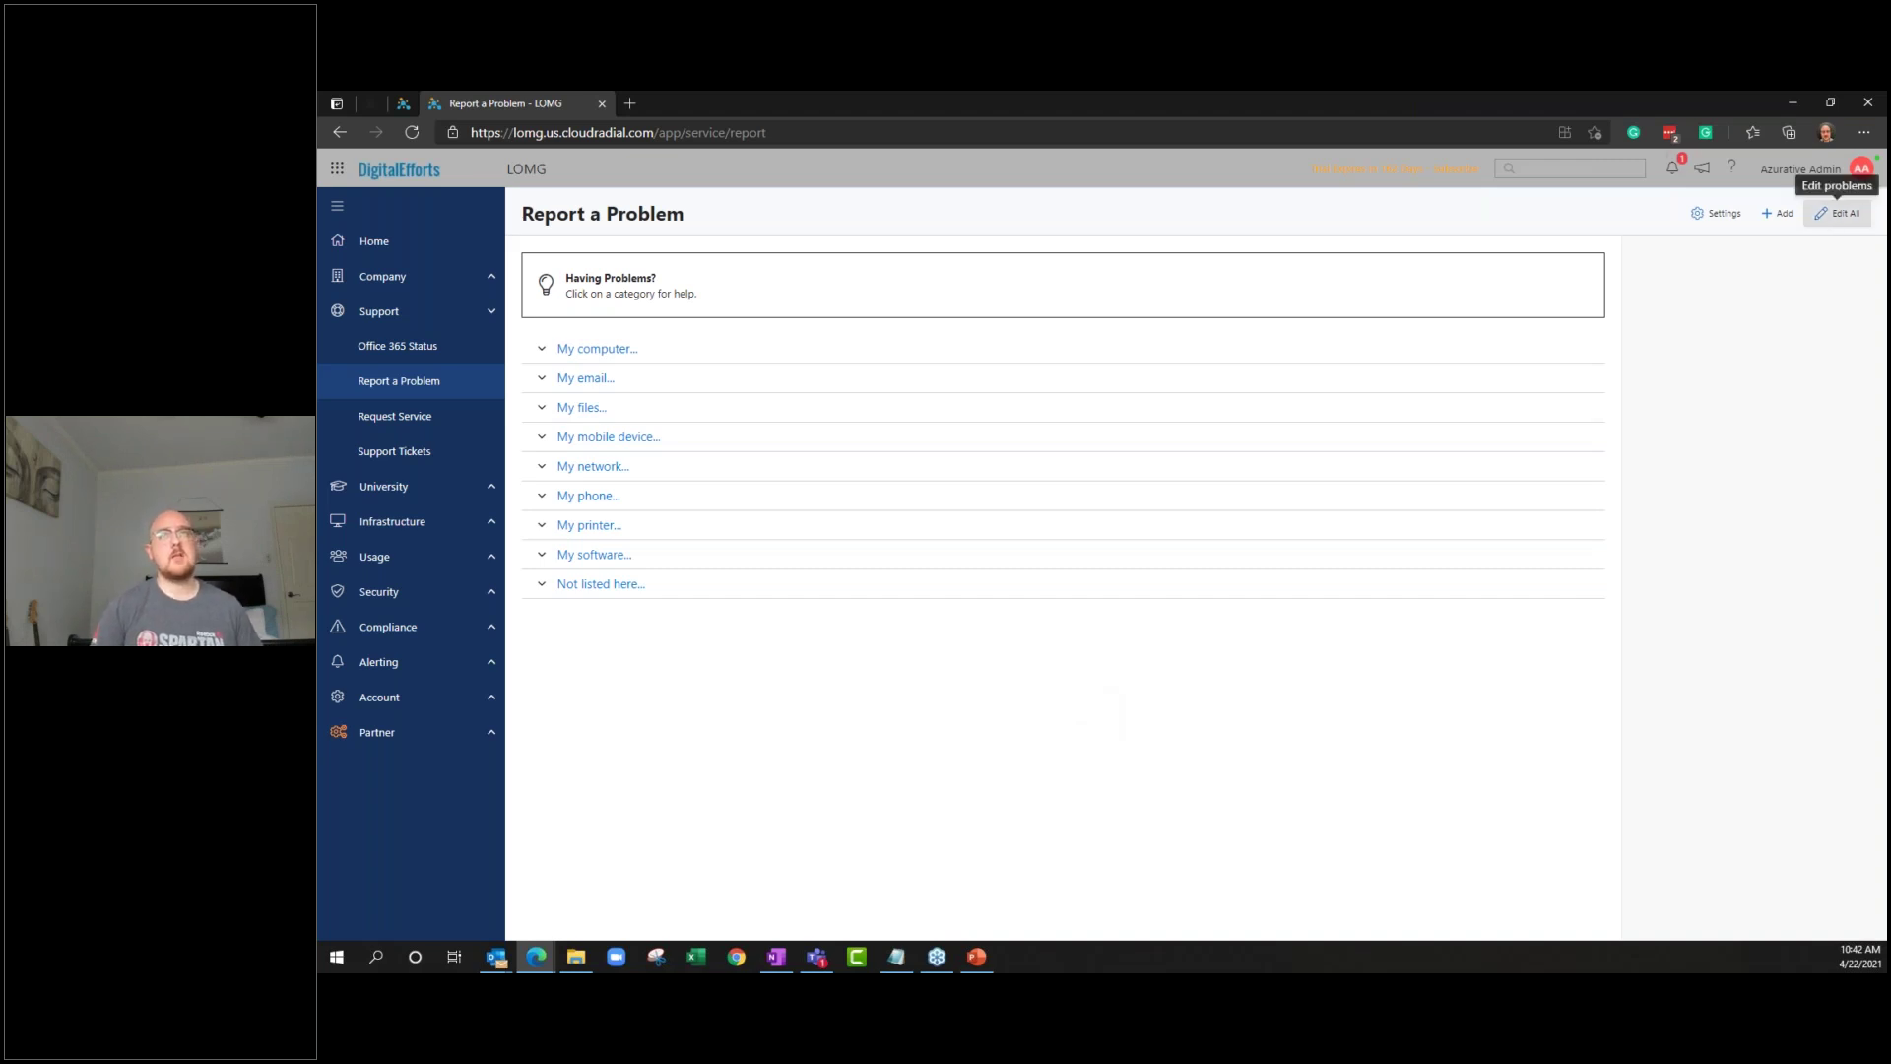
pyautogui.click(1783, 215)
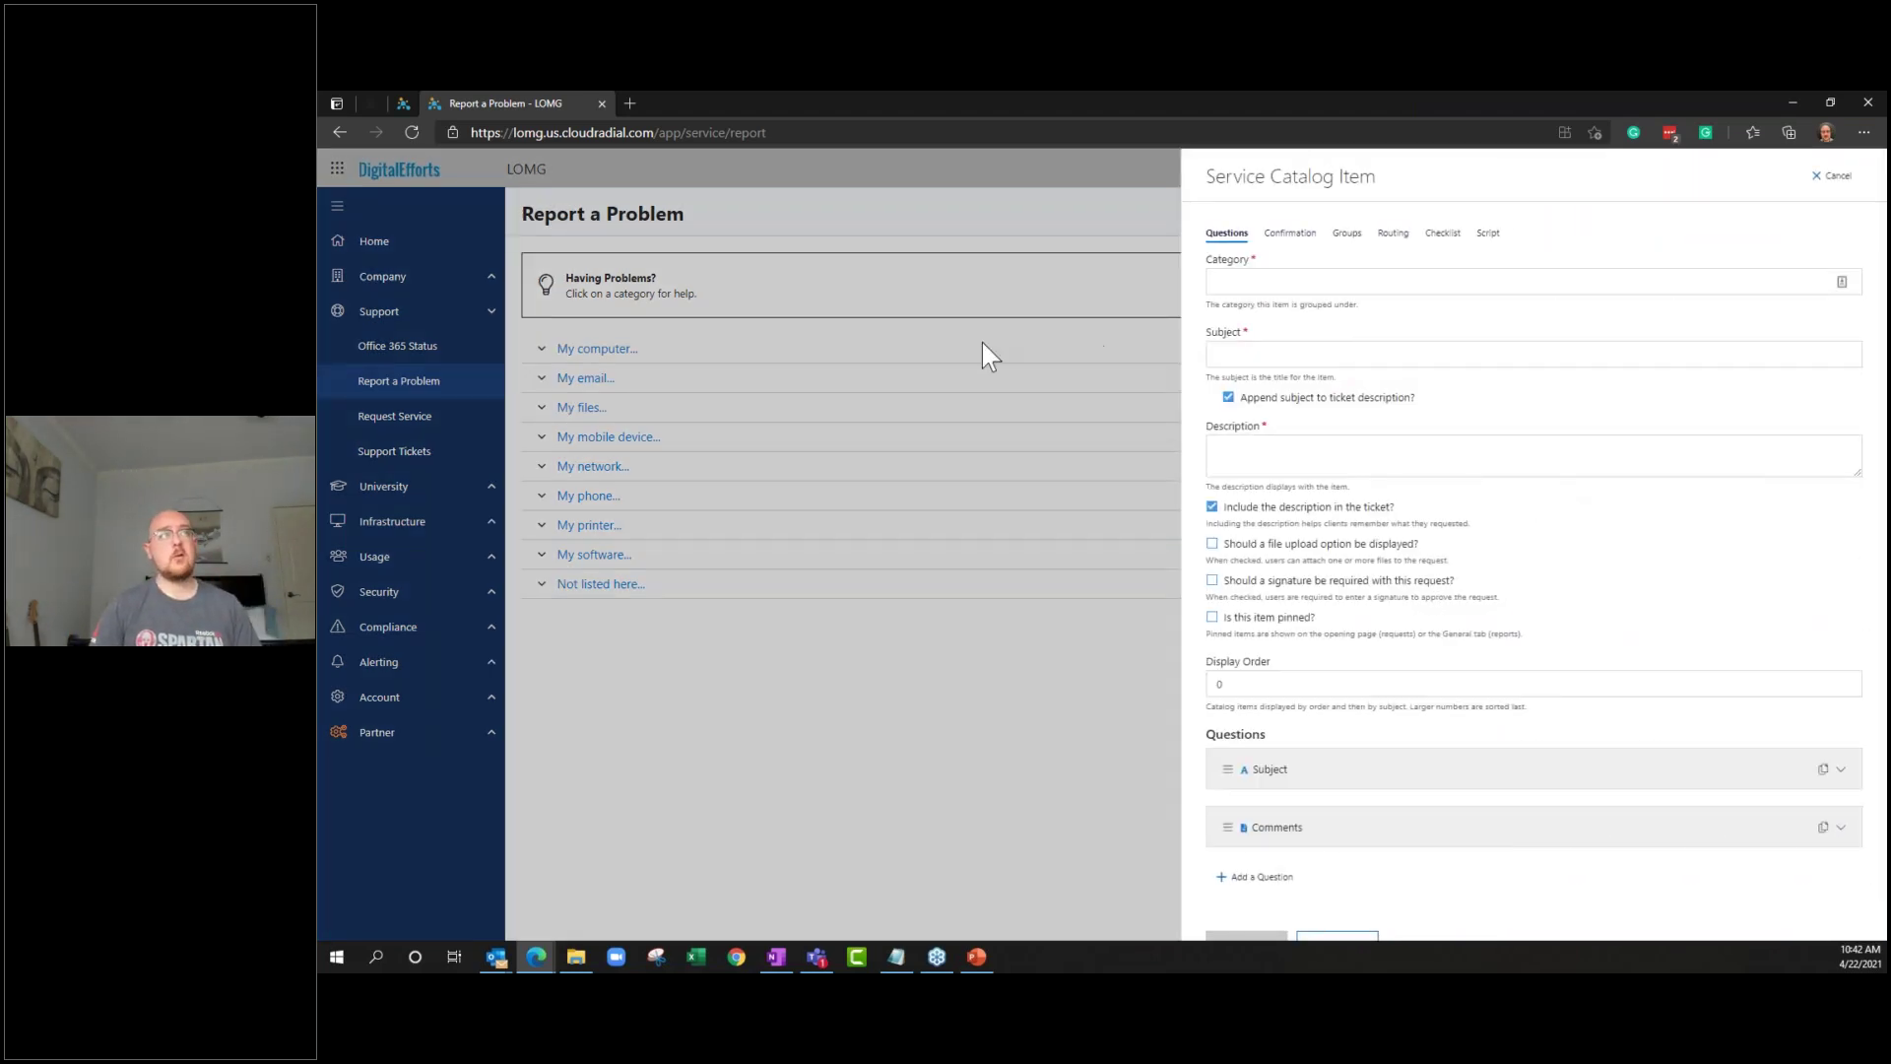
pyautogui.scroll(-1, 1349, 556)
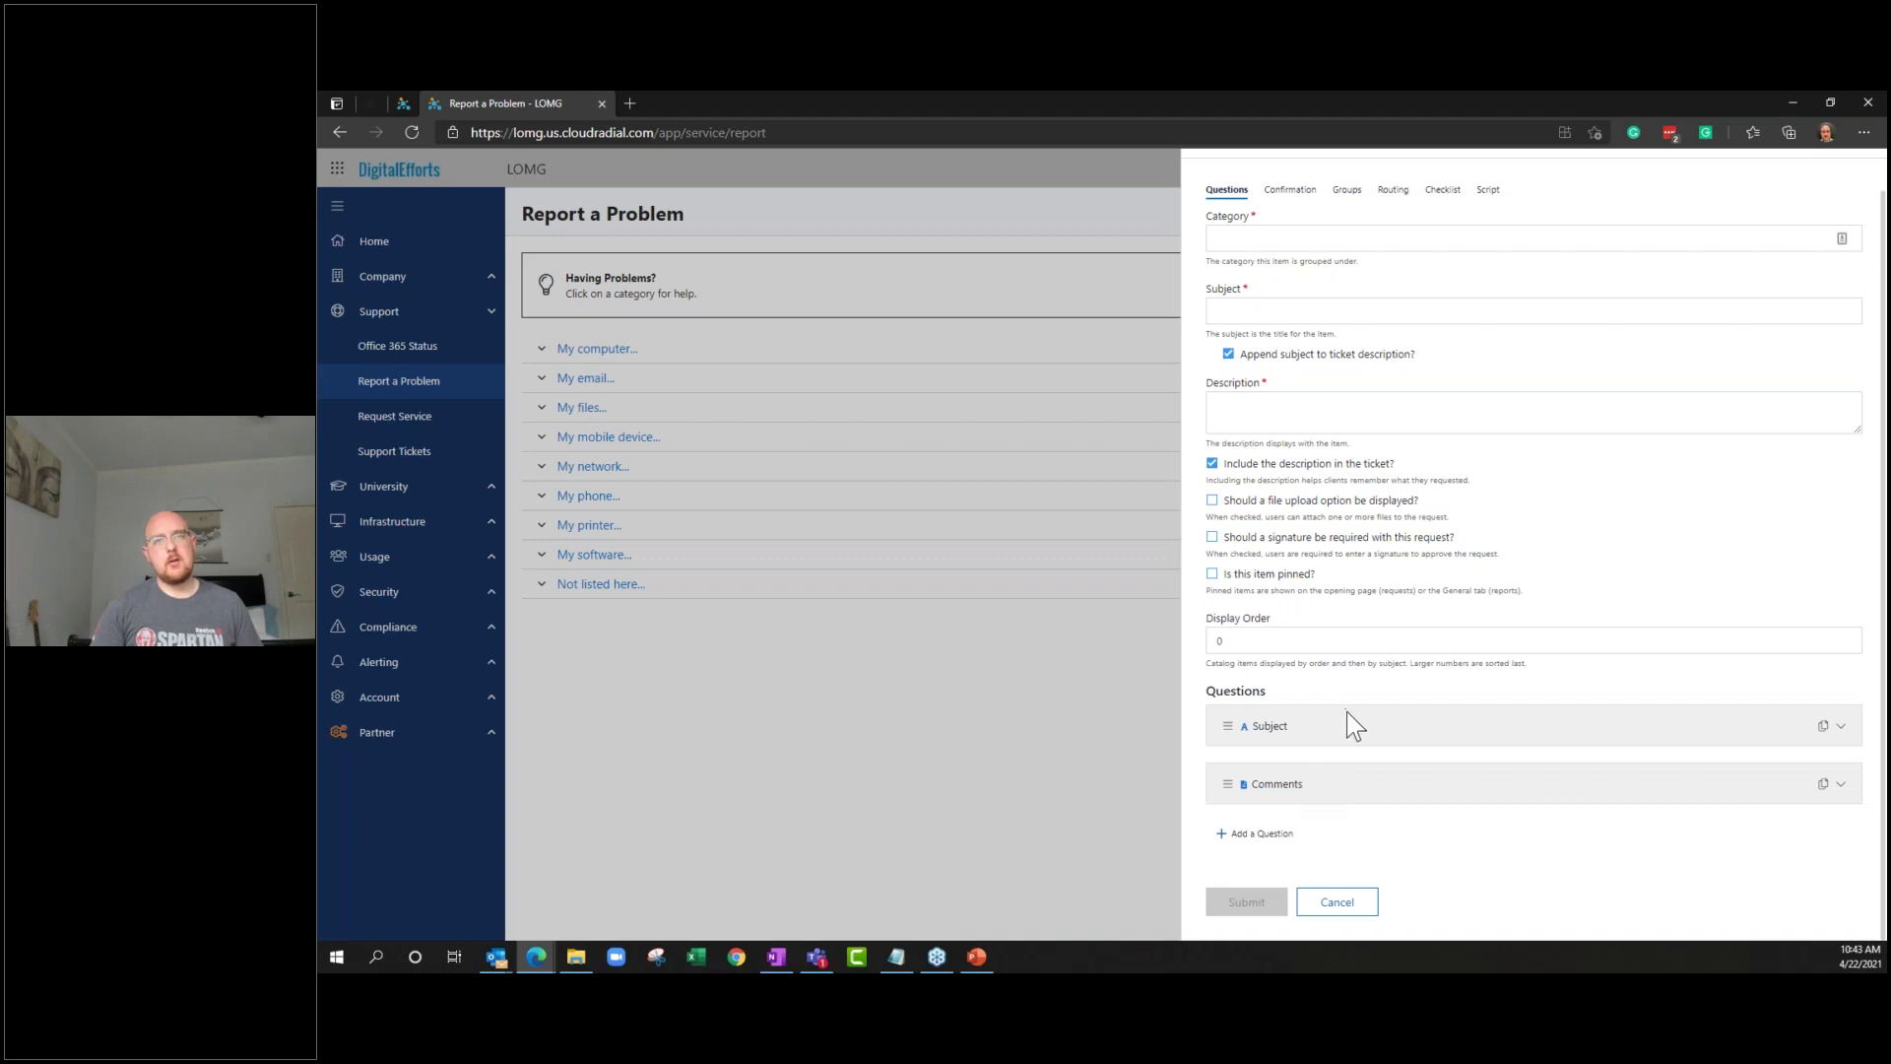
# Add a question to the new service catalog item and review the available question types, leaving the type as Text
pyautogui.click(1263, 834)
pyautogui.scroll(-3, 1418, 778)
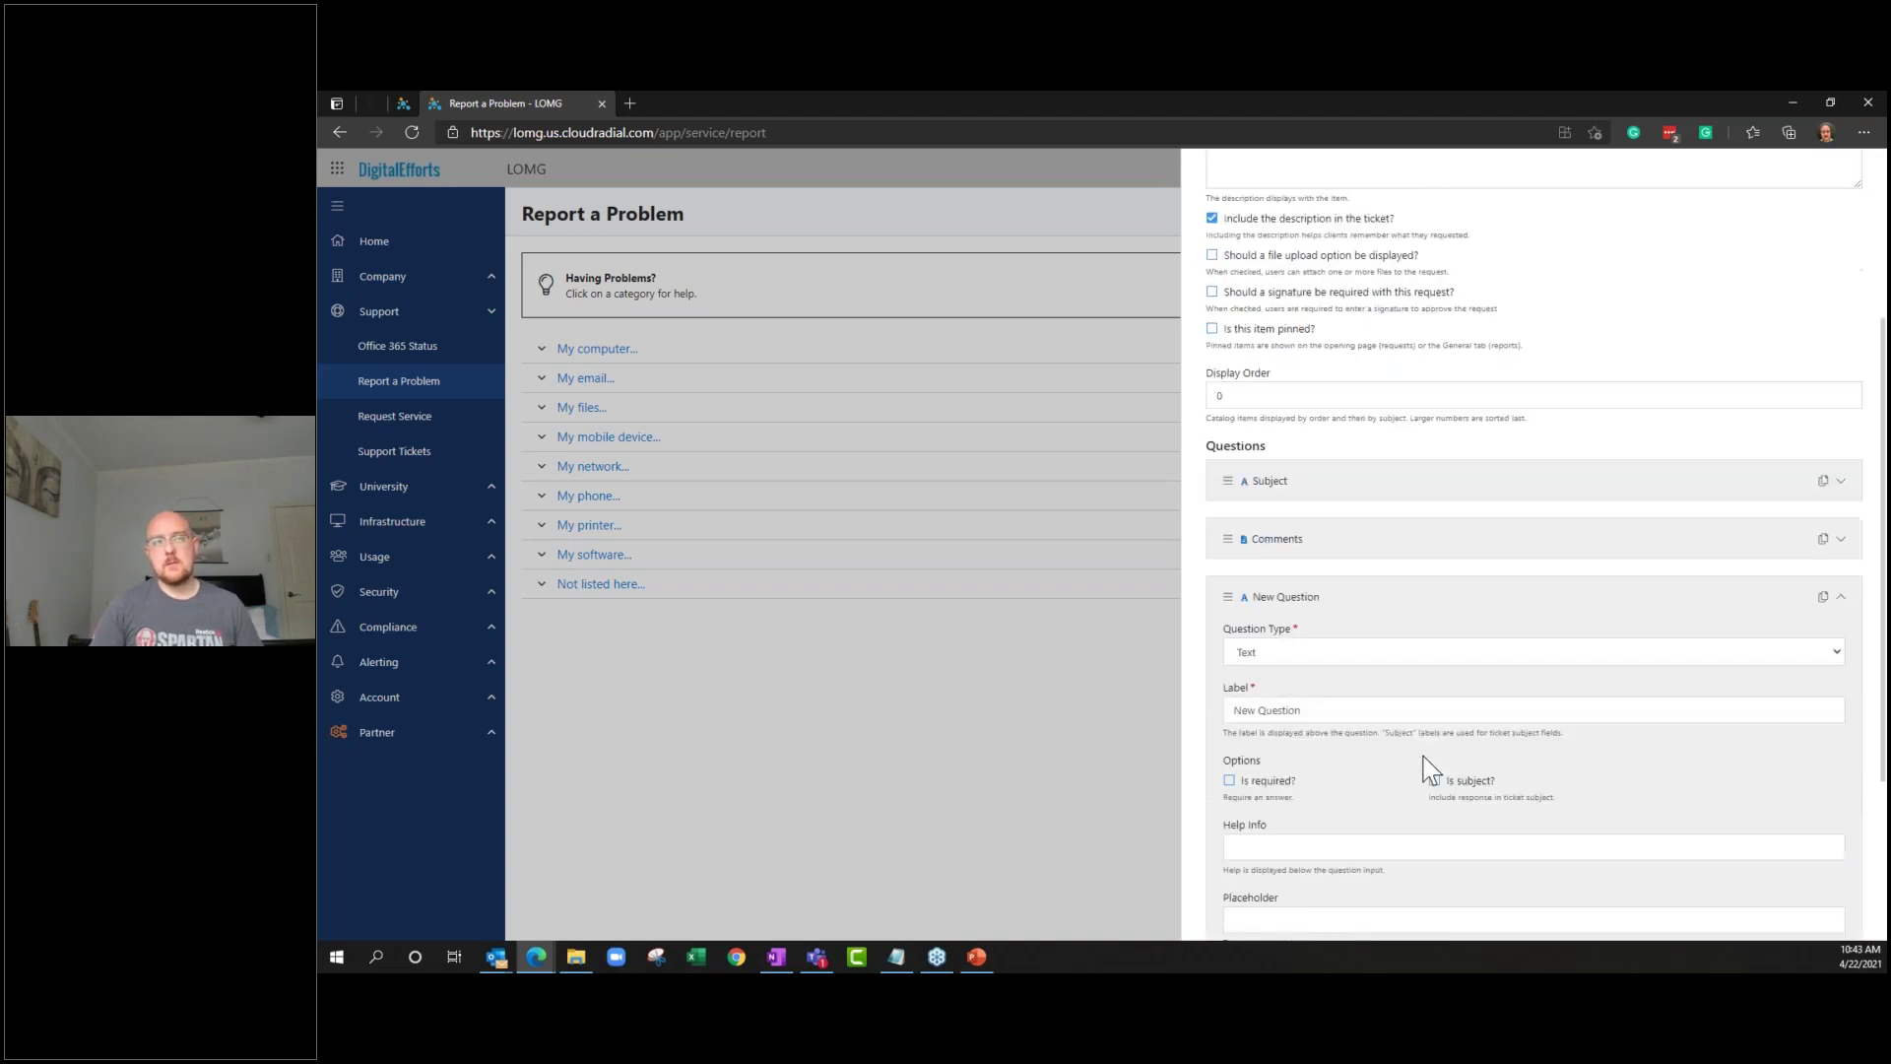
pyautogui.scroll(-2, 1418, 737)
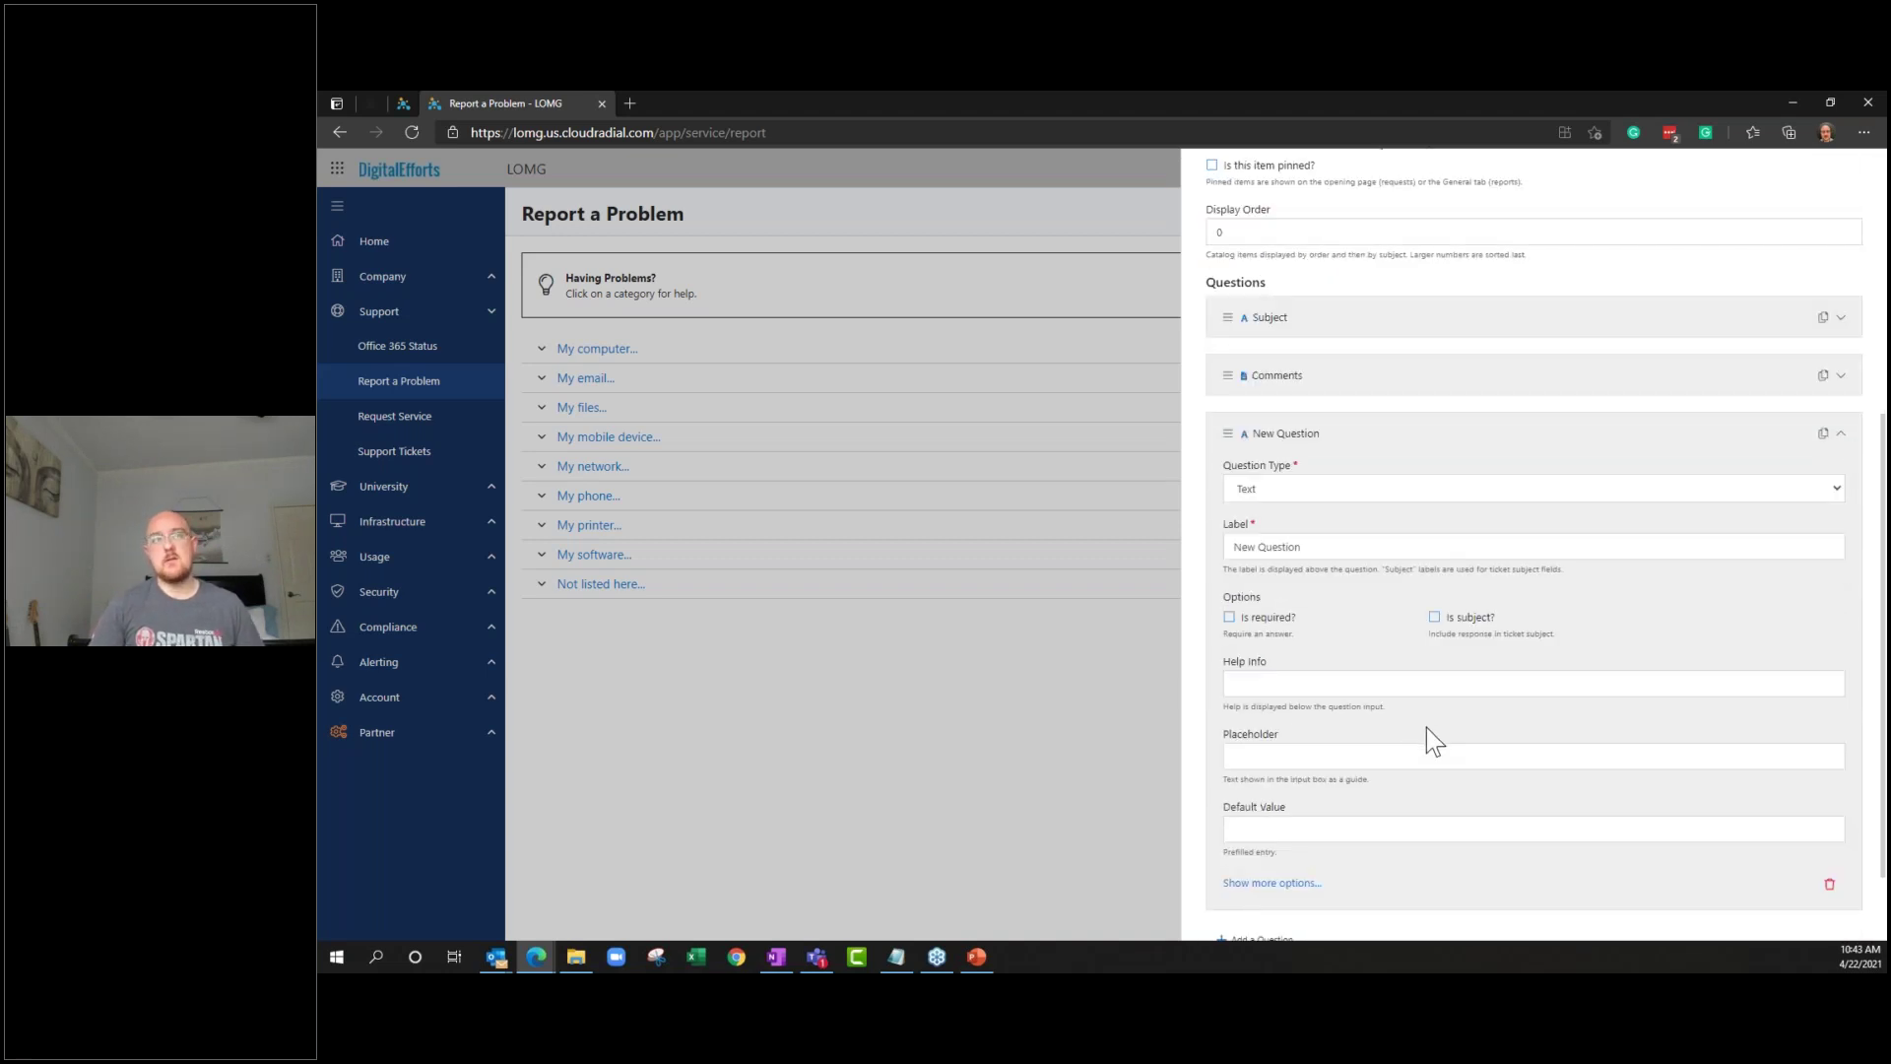
pyautogui.click(1386, 489)
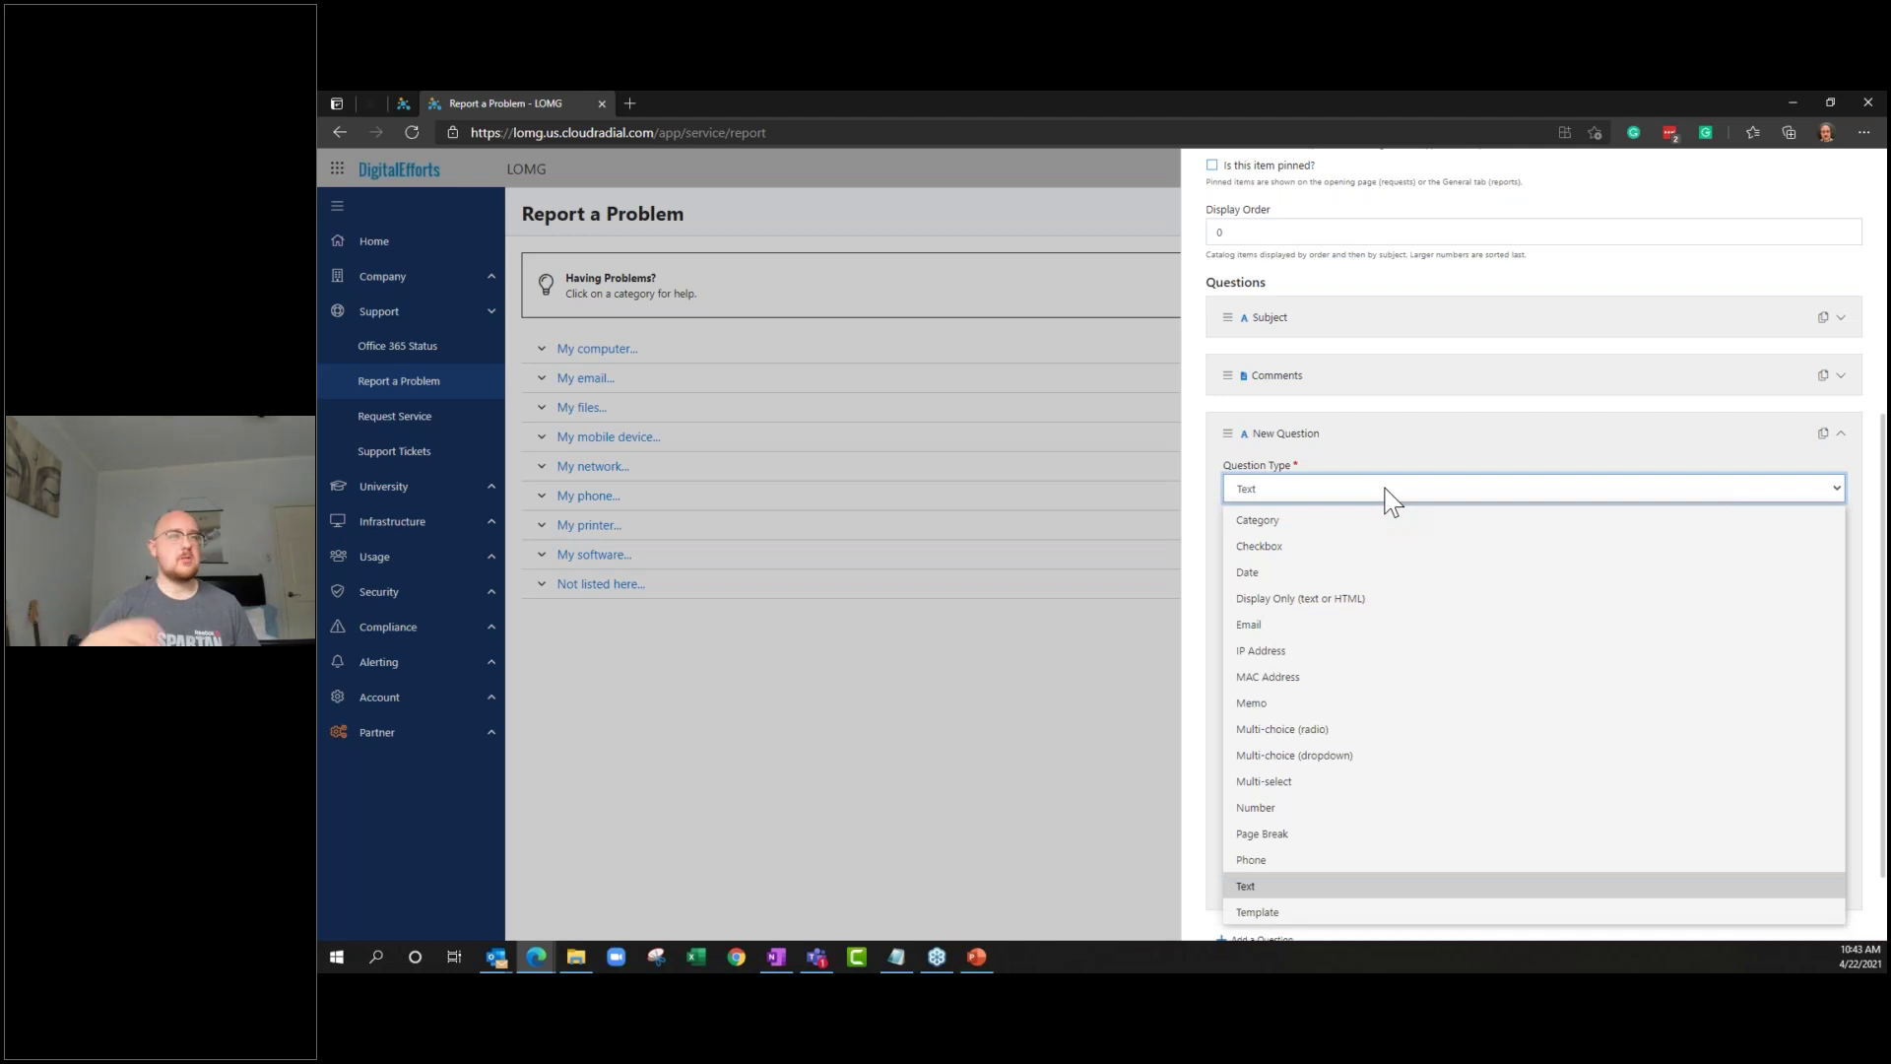
pyautogui.click(1392, 496)
pyautogui.scroll(5, 1395, 517)
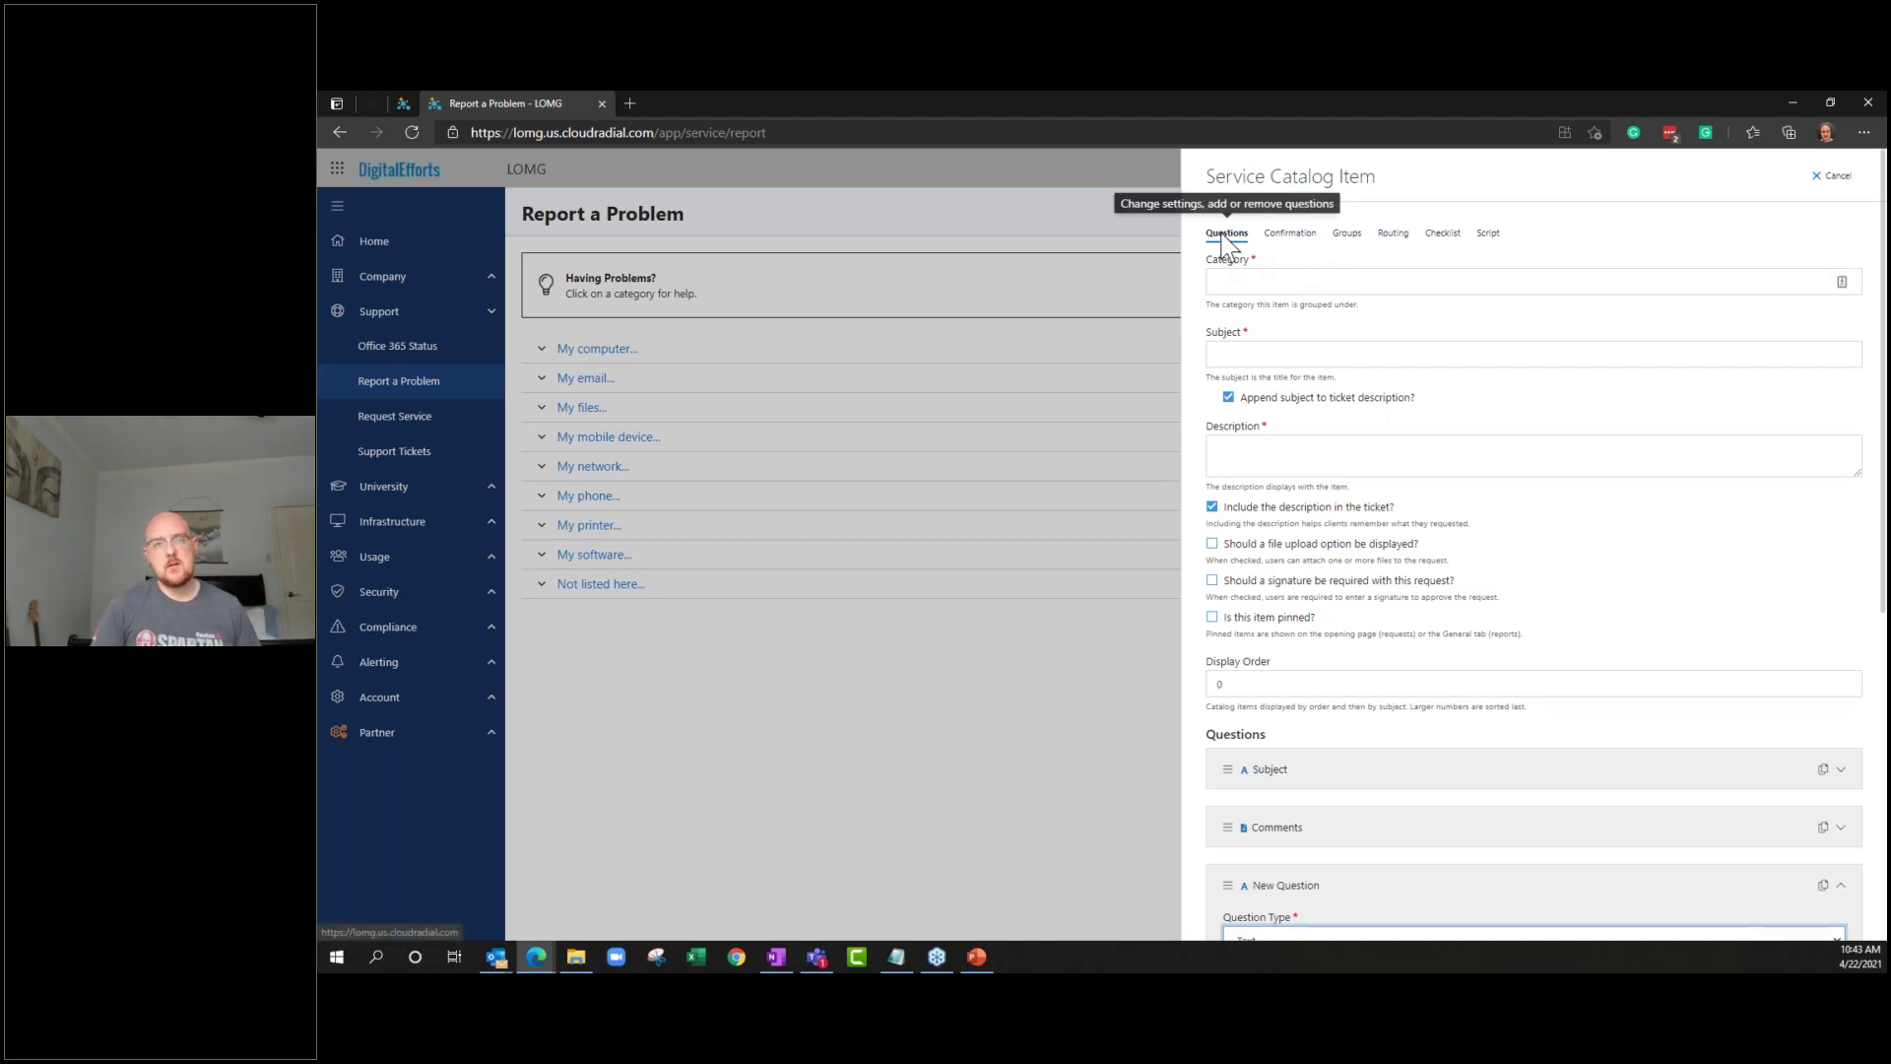
# Compare the routing settings of the new LOMG item with those of a new DigitalEfforts problem item, including its additional PSA settings
pyautogui.click(1391, 236)
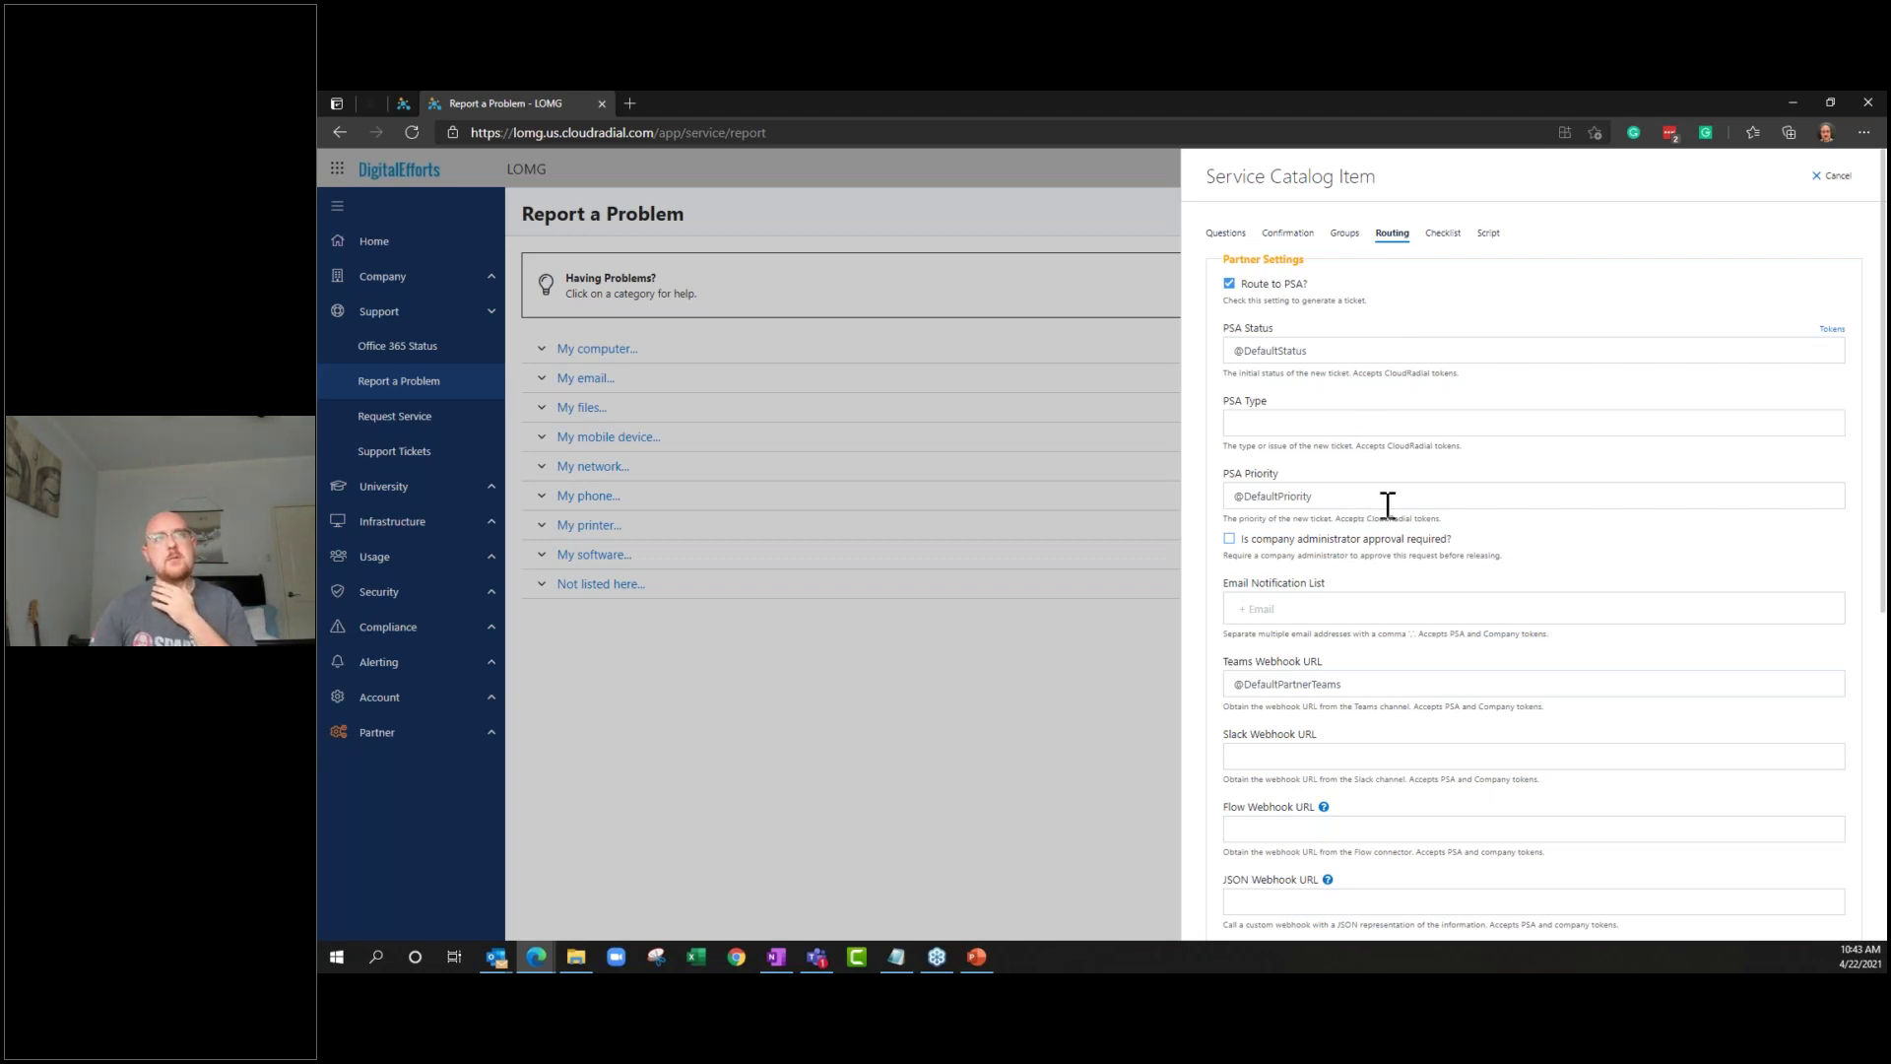
pyautogui.click(406, 102)
pyautogui.click(459, 313)
pyautogui.click(471, 382)
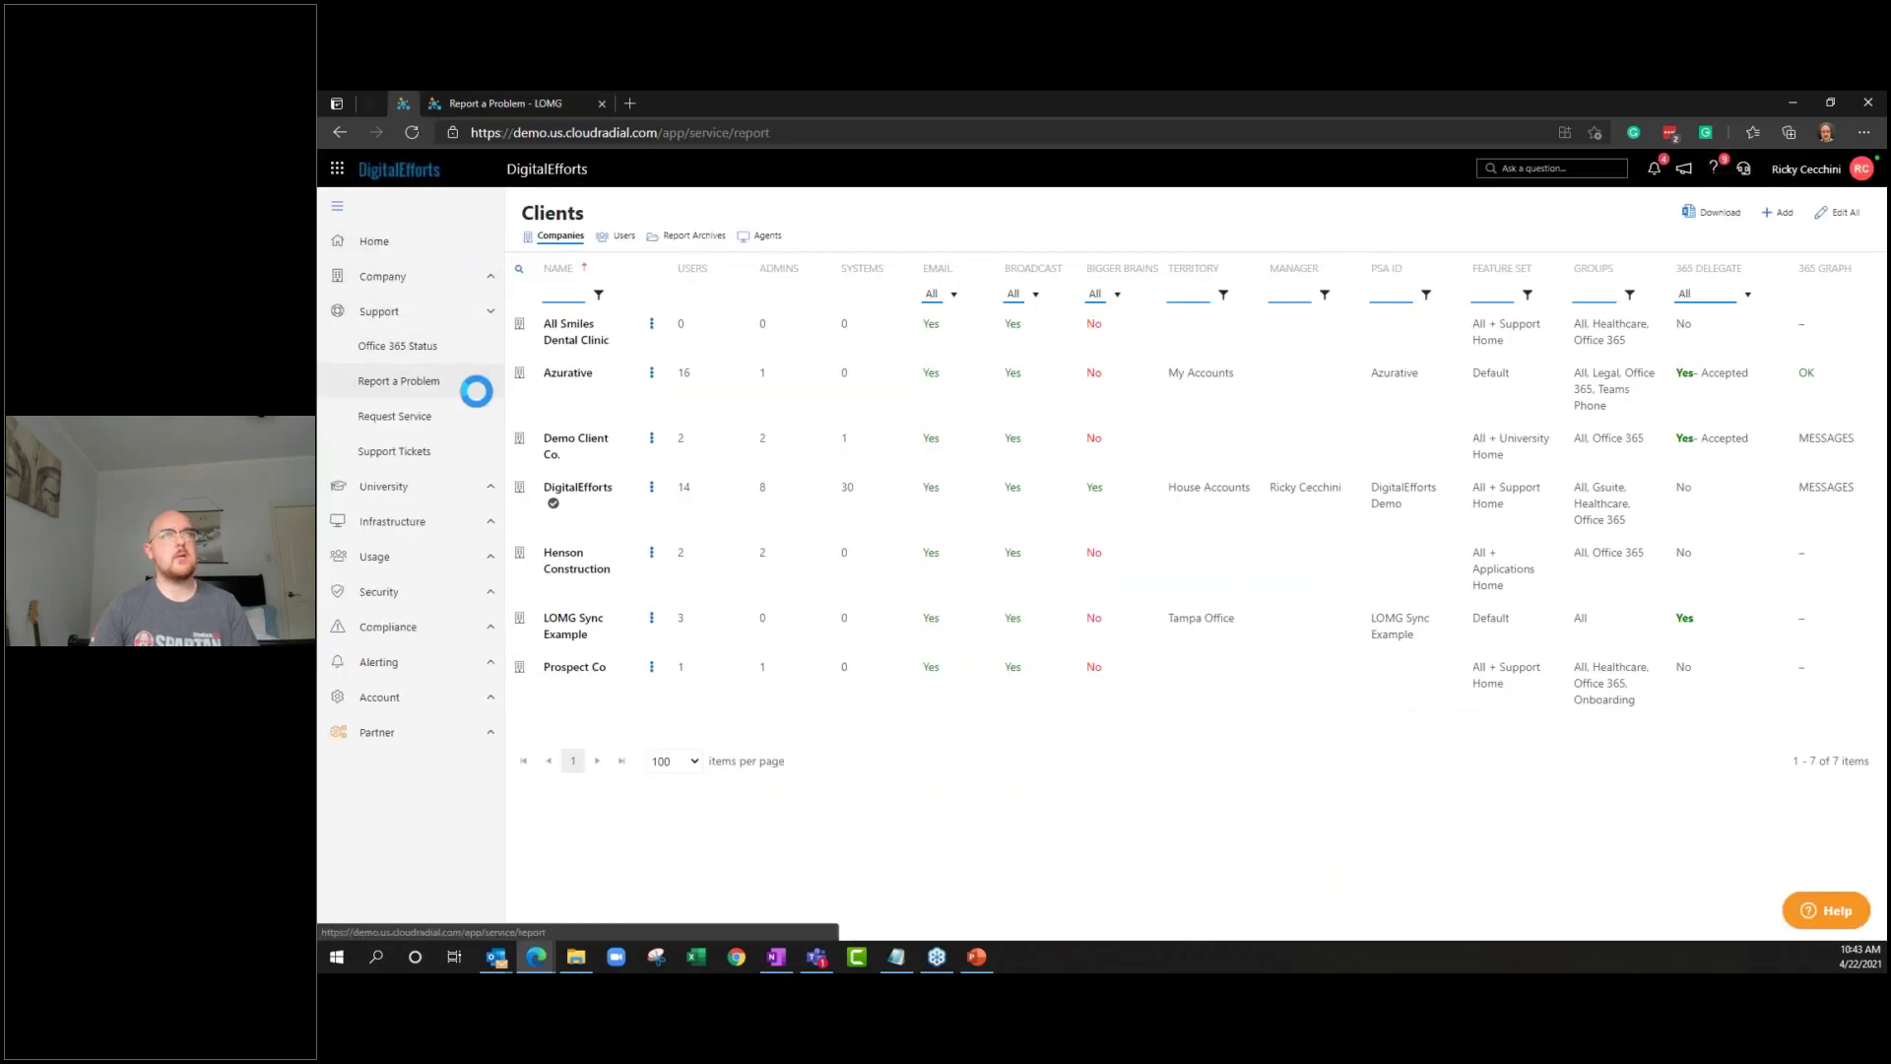
pyautogui.click(1779, 235)
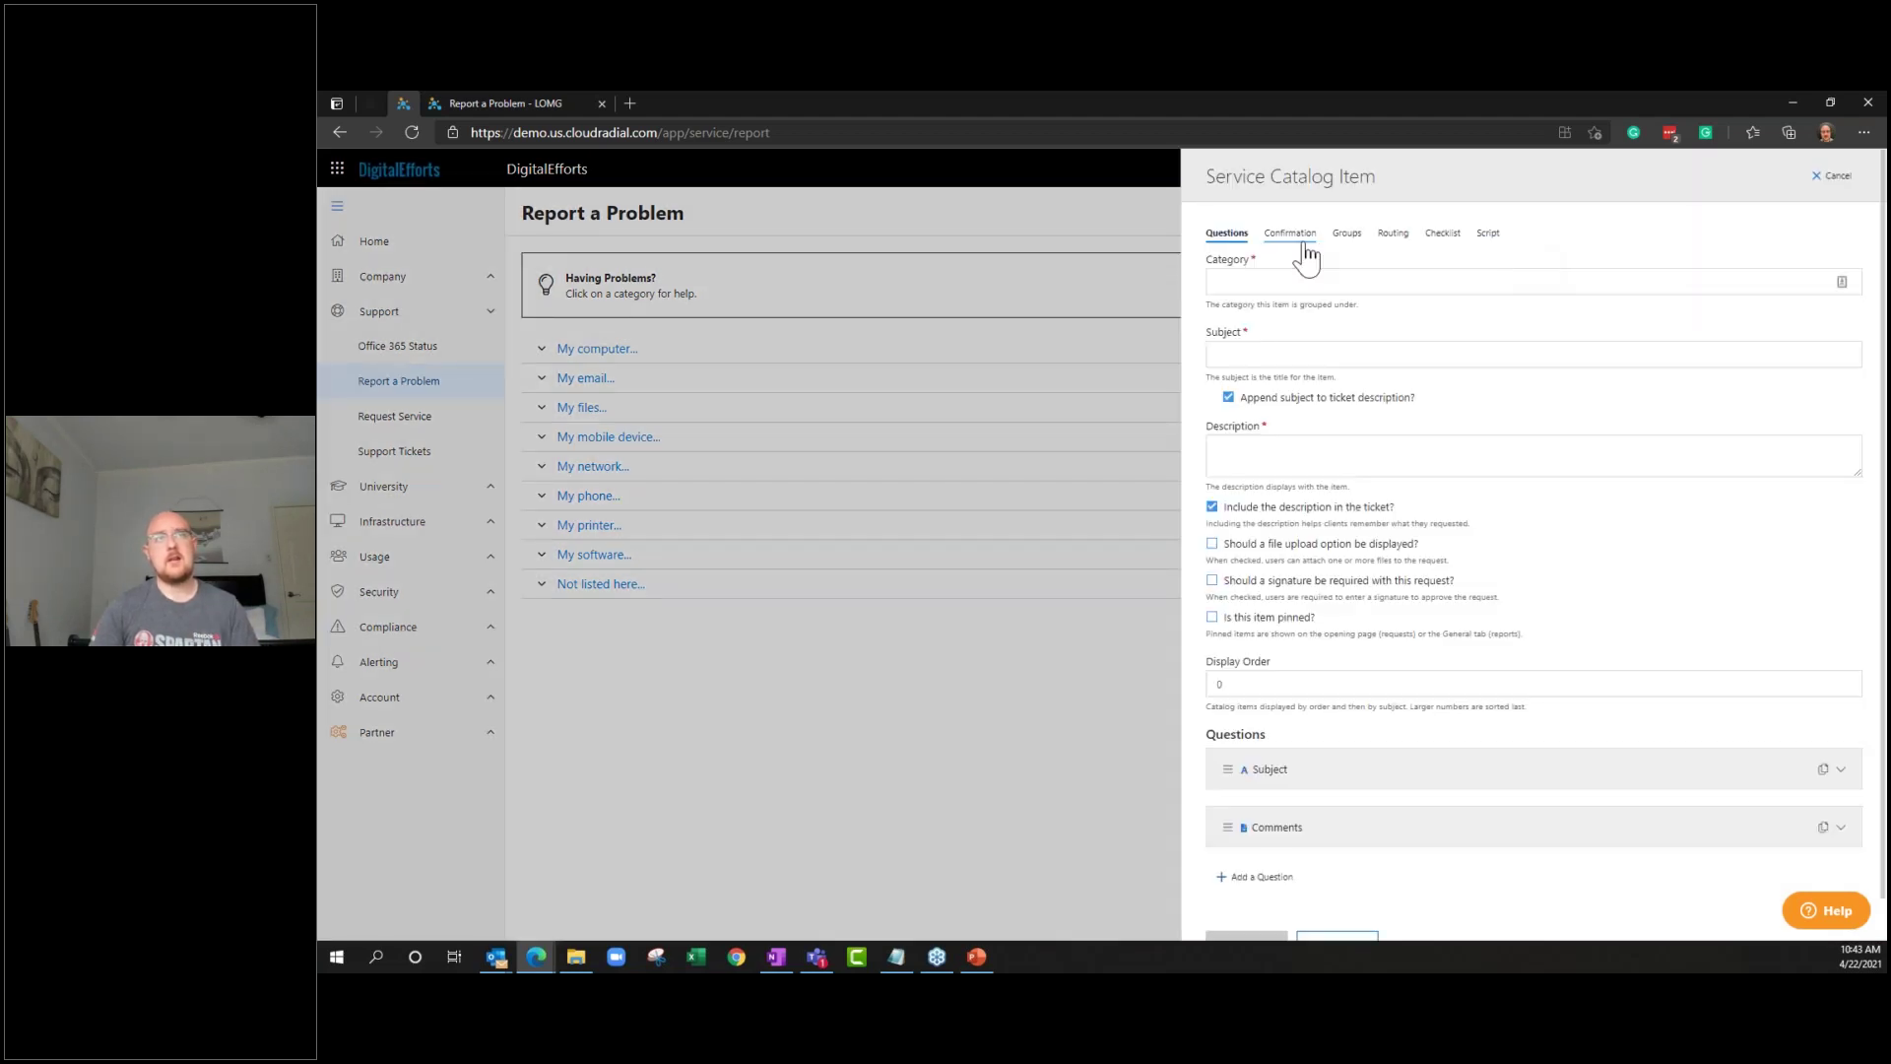
pyautogui.click(1394, 236)
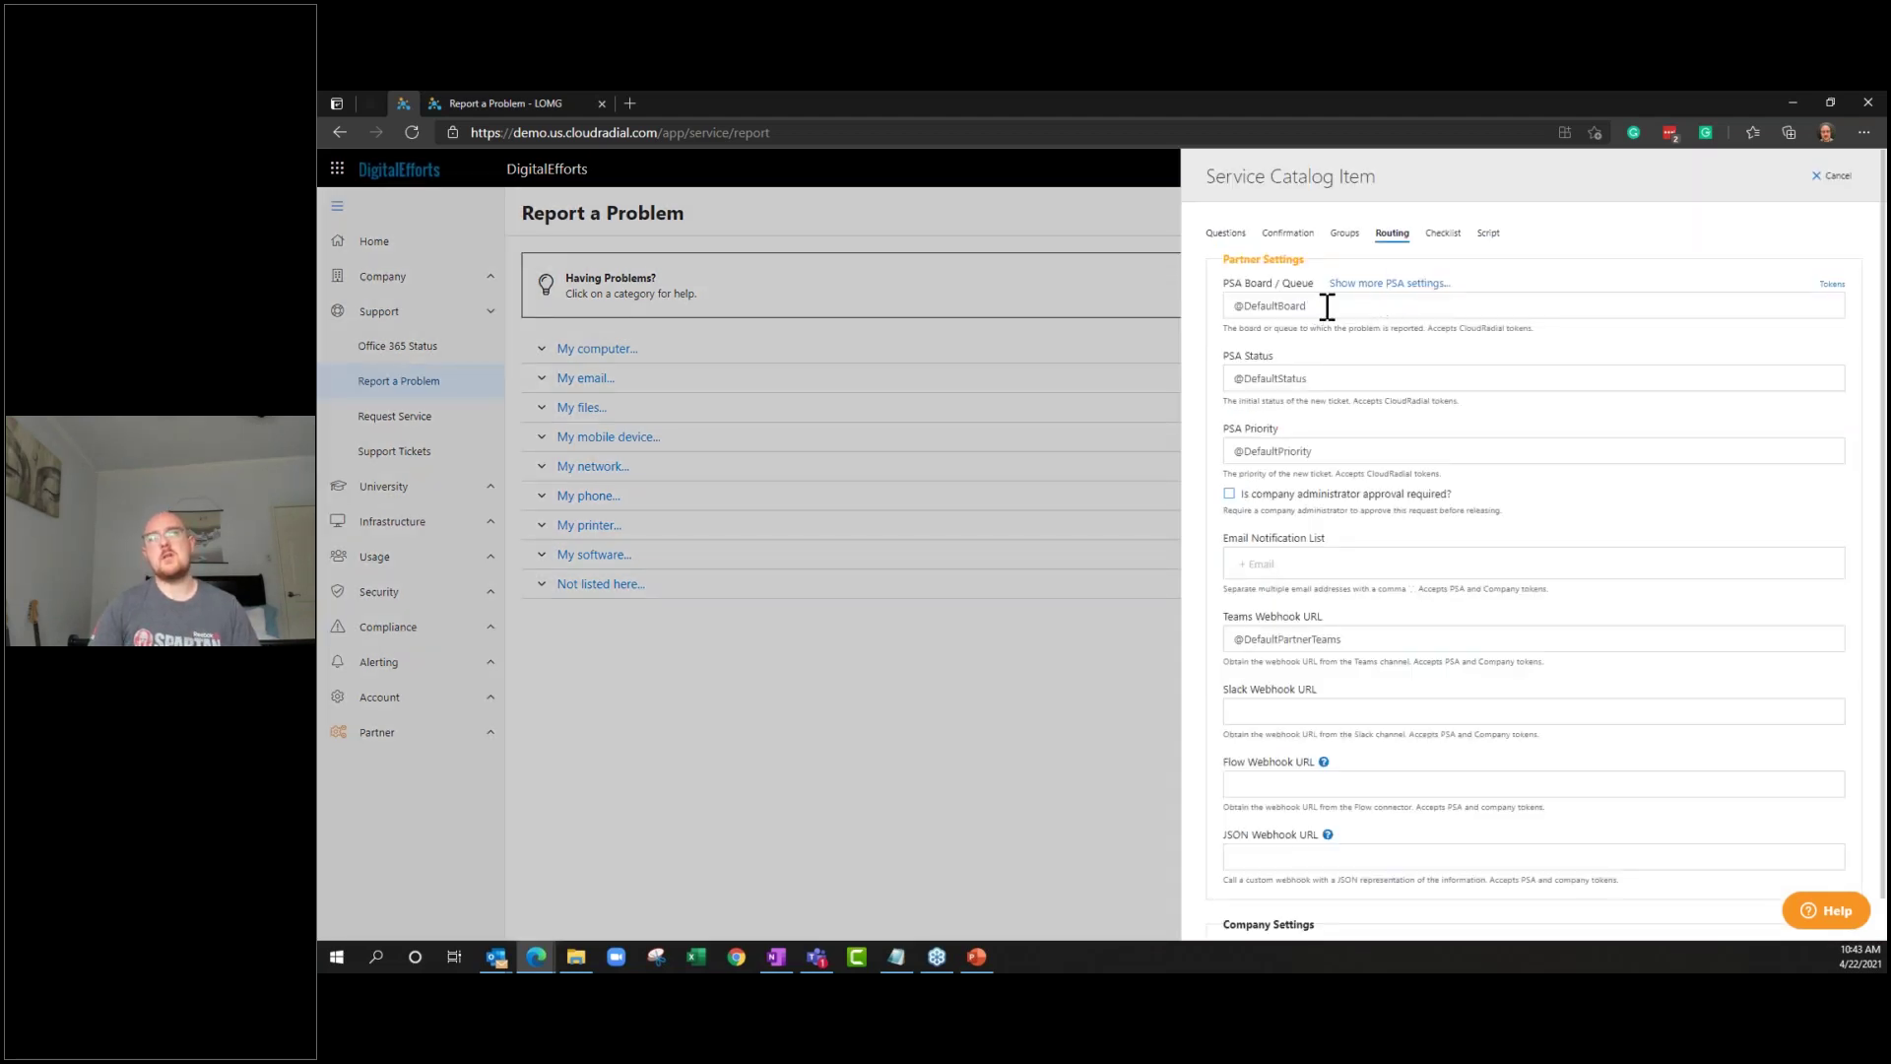
pyautogui.click(1389, 286)
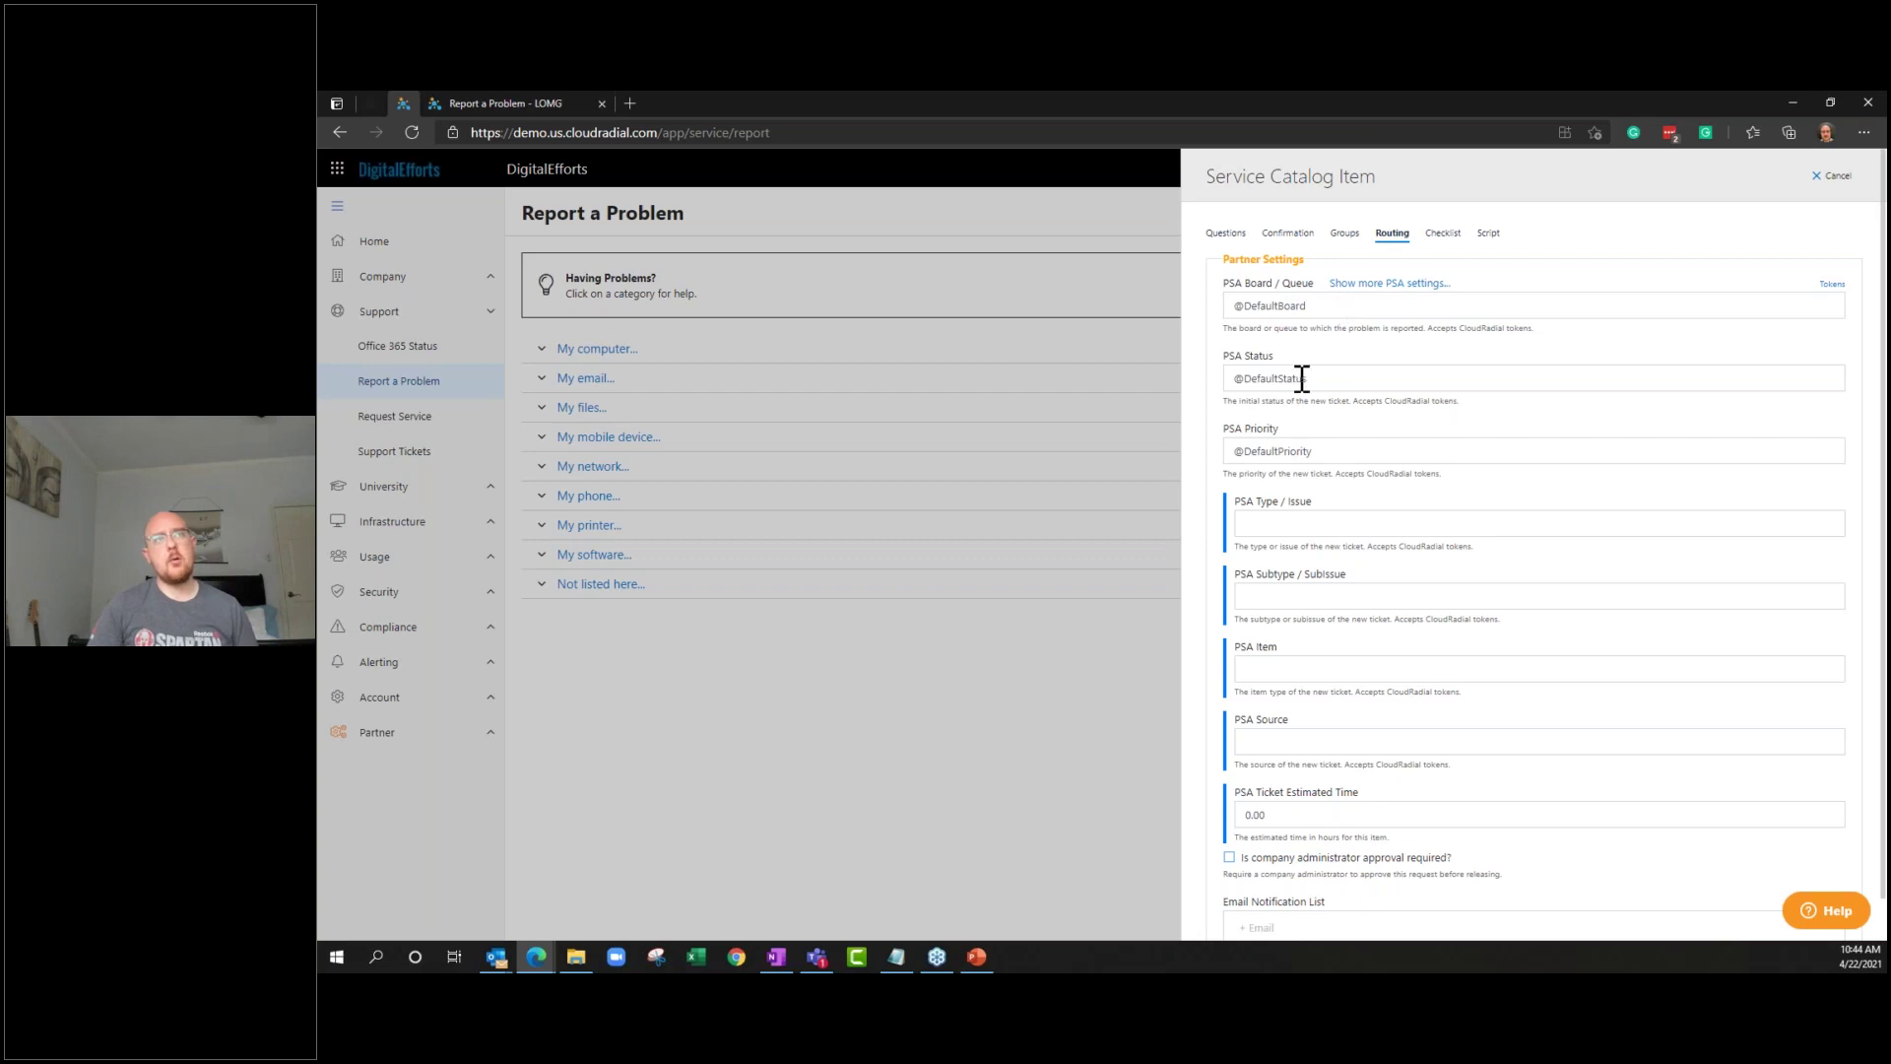
# Return to the LOMG item's routing settings and open the list of CloudRadial tokens
pyautogui.click(521, 97)
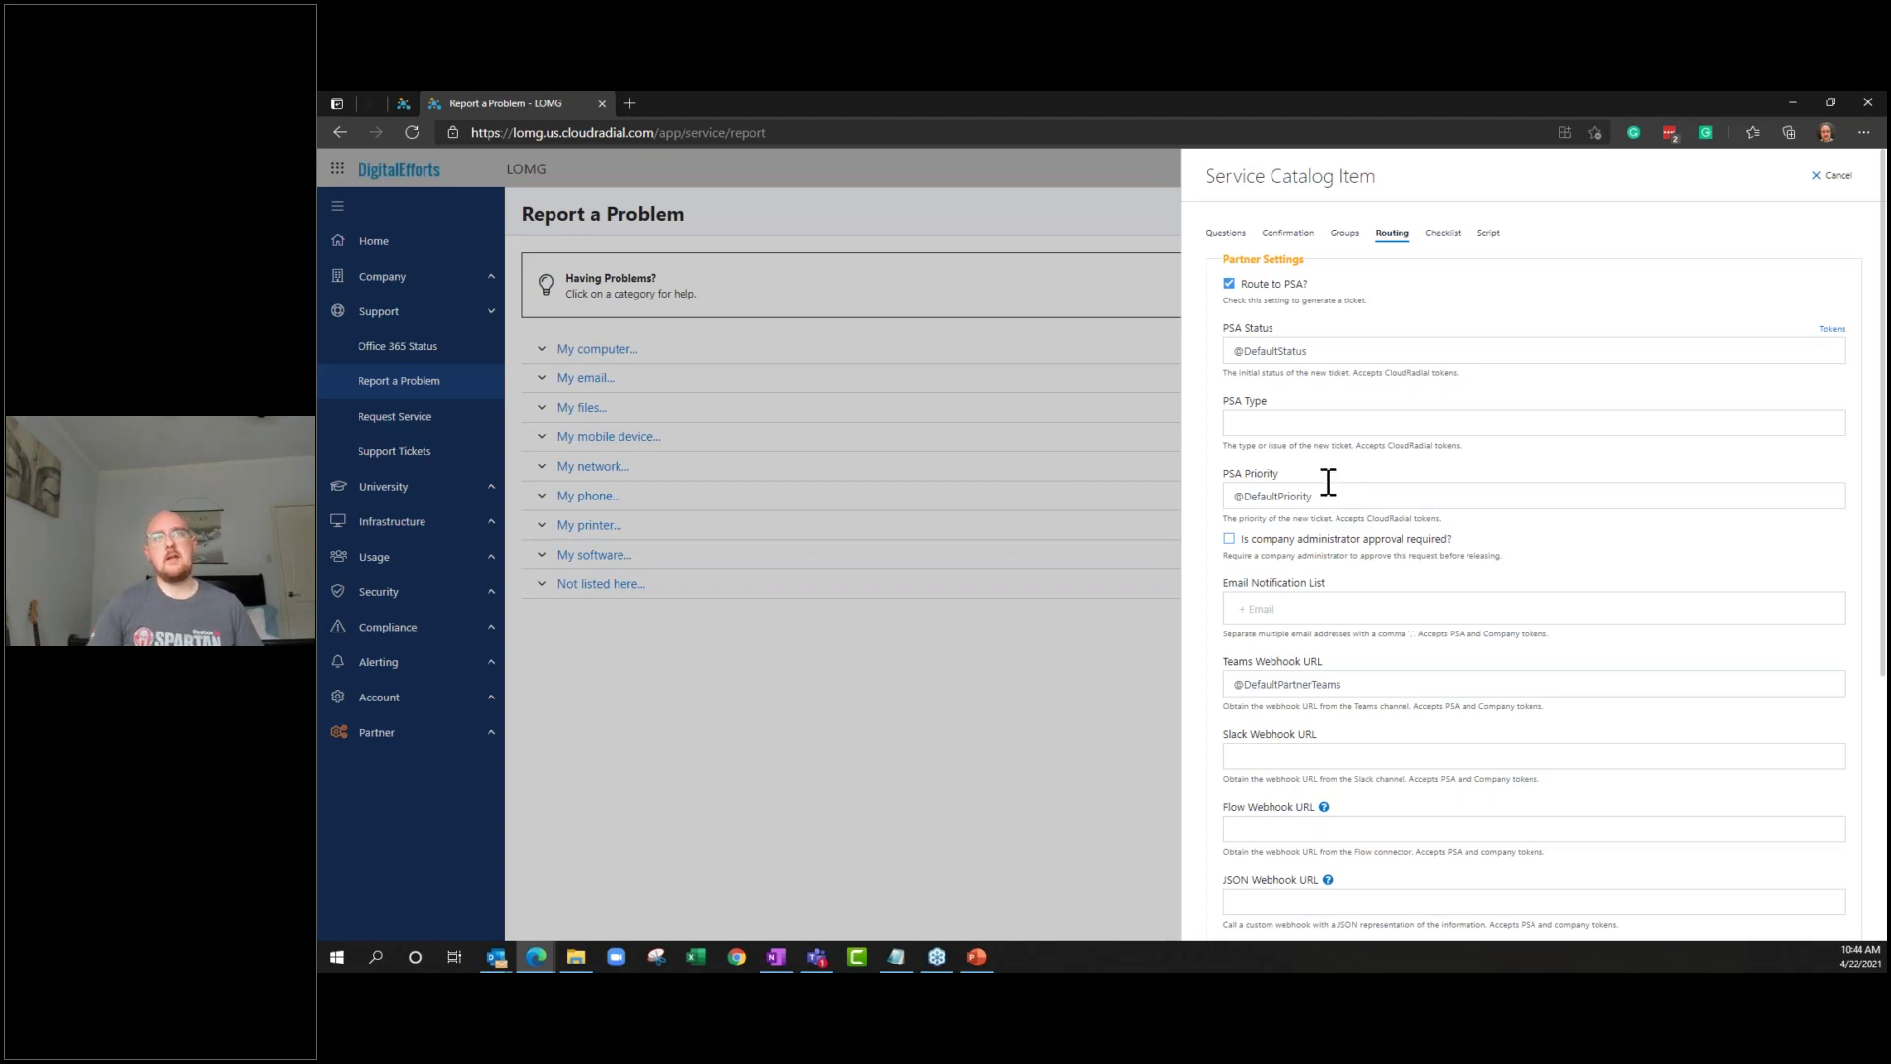
pyautogui.click(1834, 331)
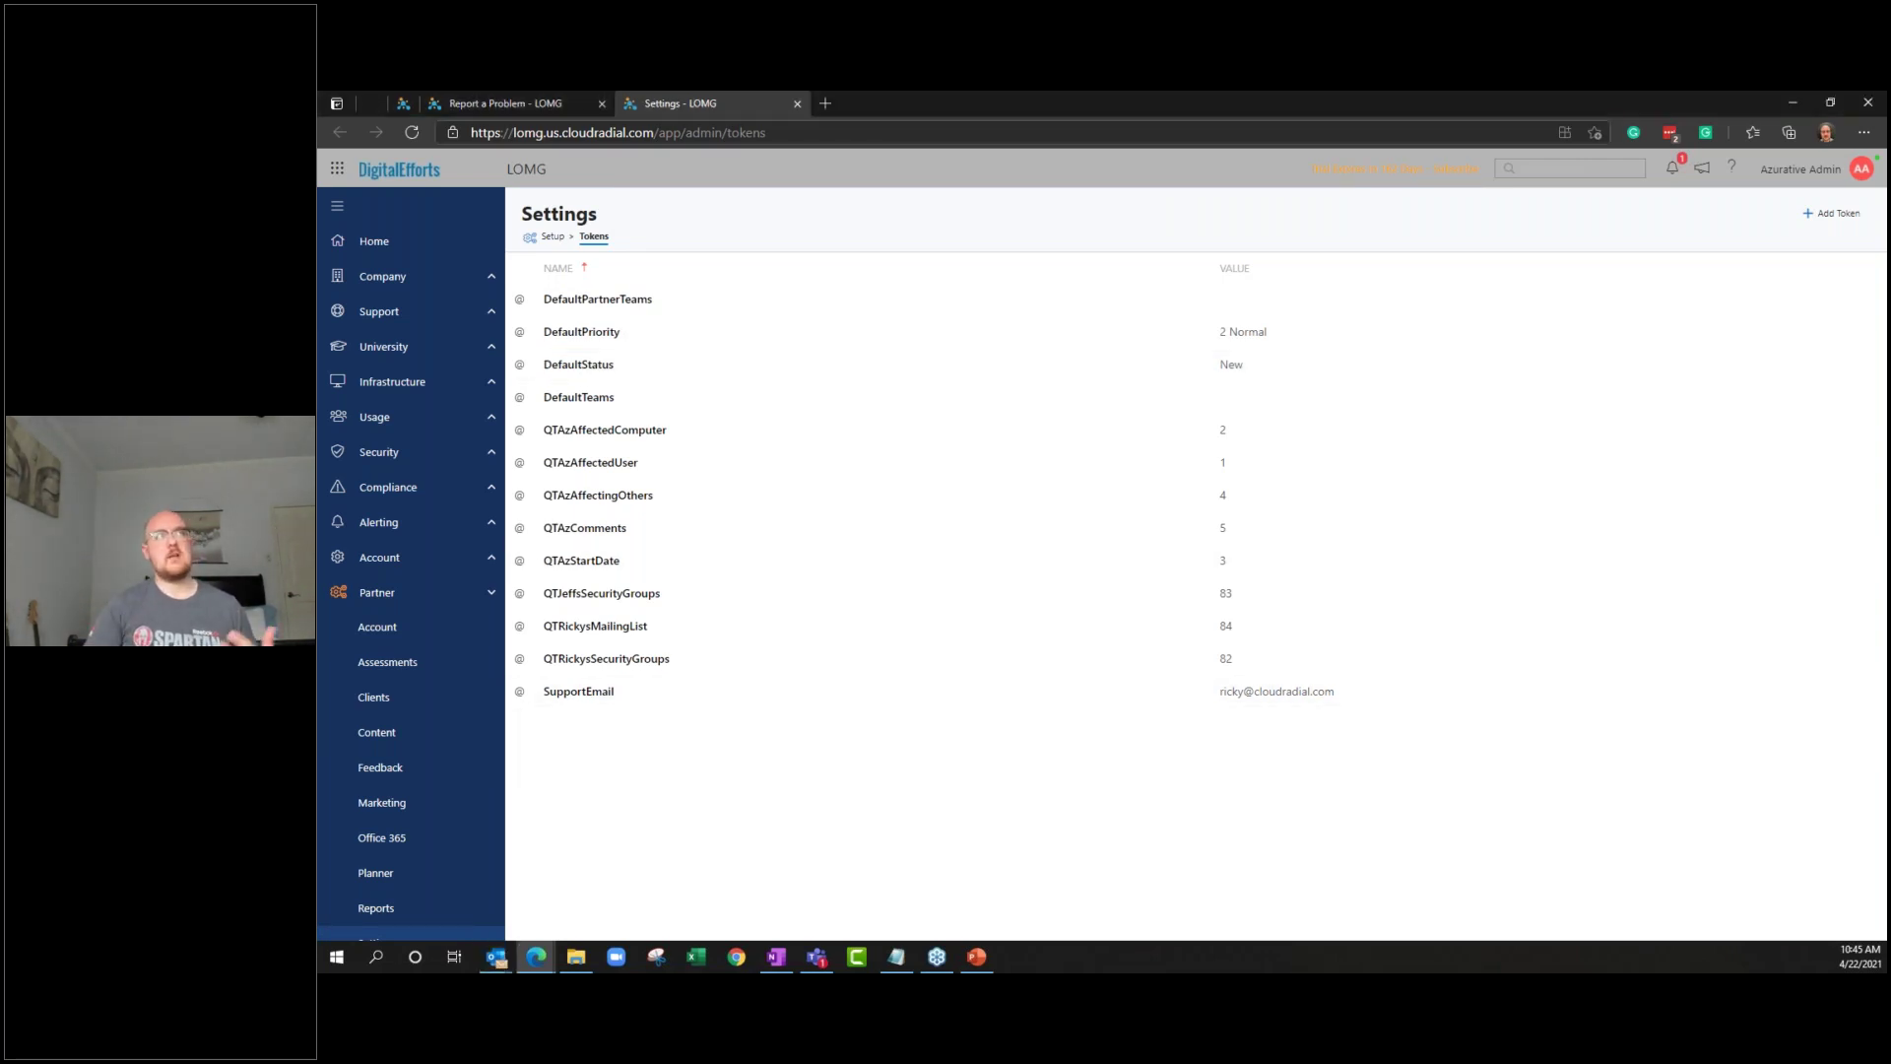
# Return to the DigitalEfforts problem item's routing settings and open that portal's list of tokens
pyautogui.click(559, 99)
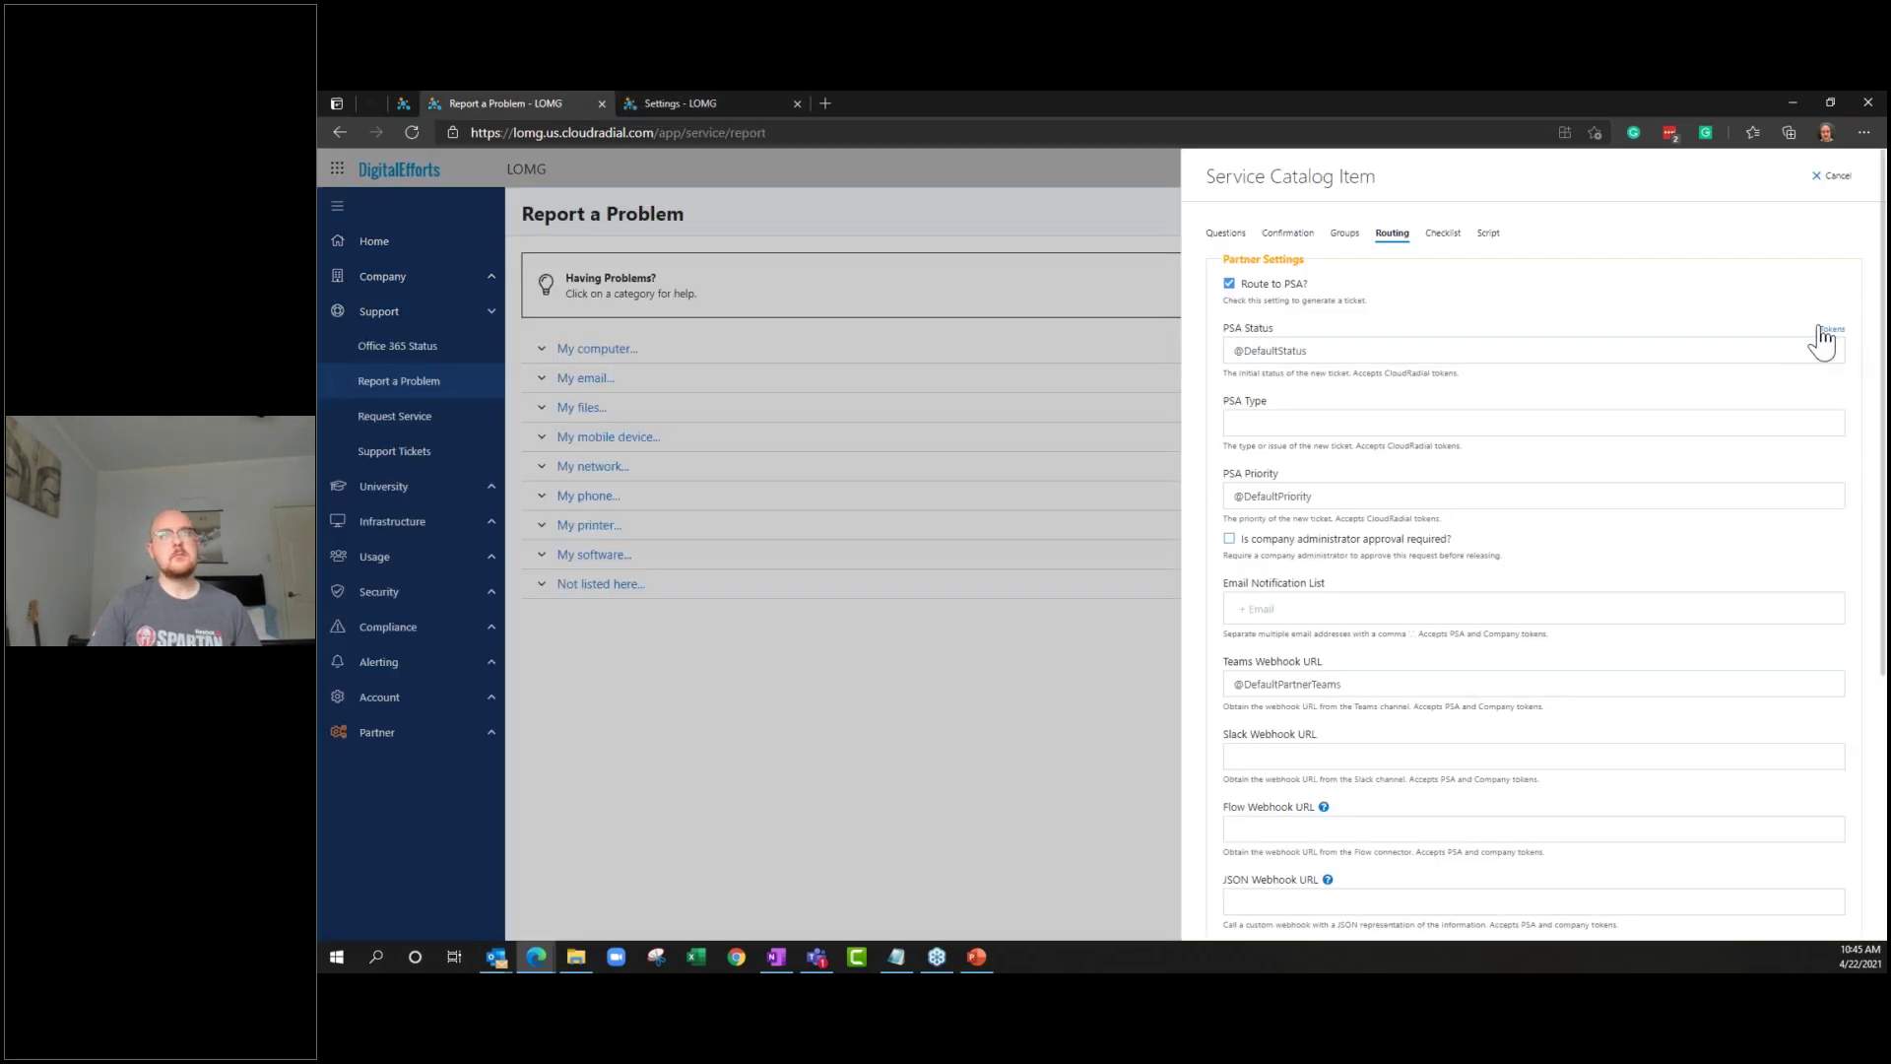
pyautogui.click(404, 103)
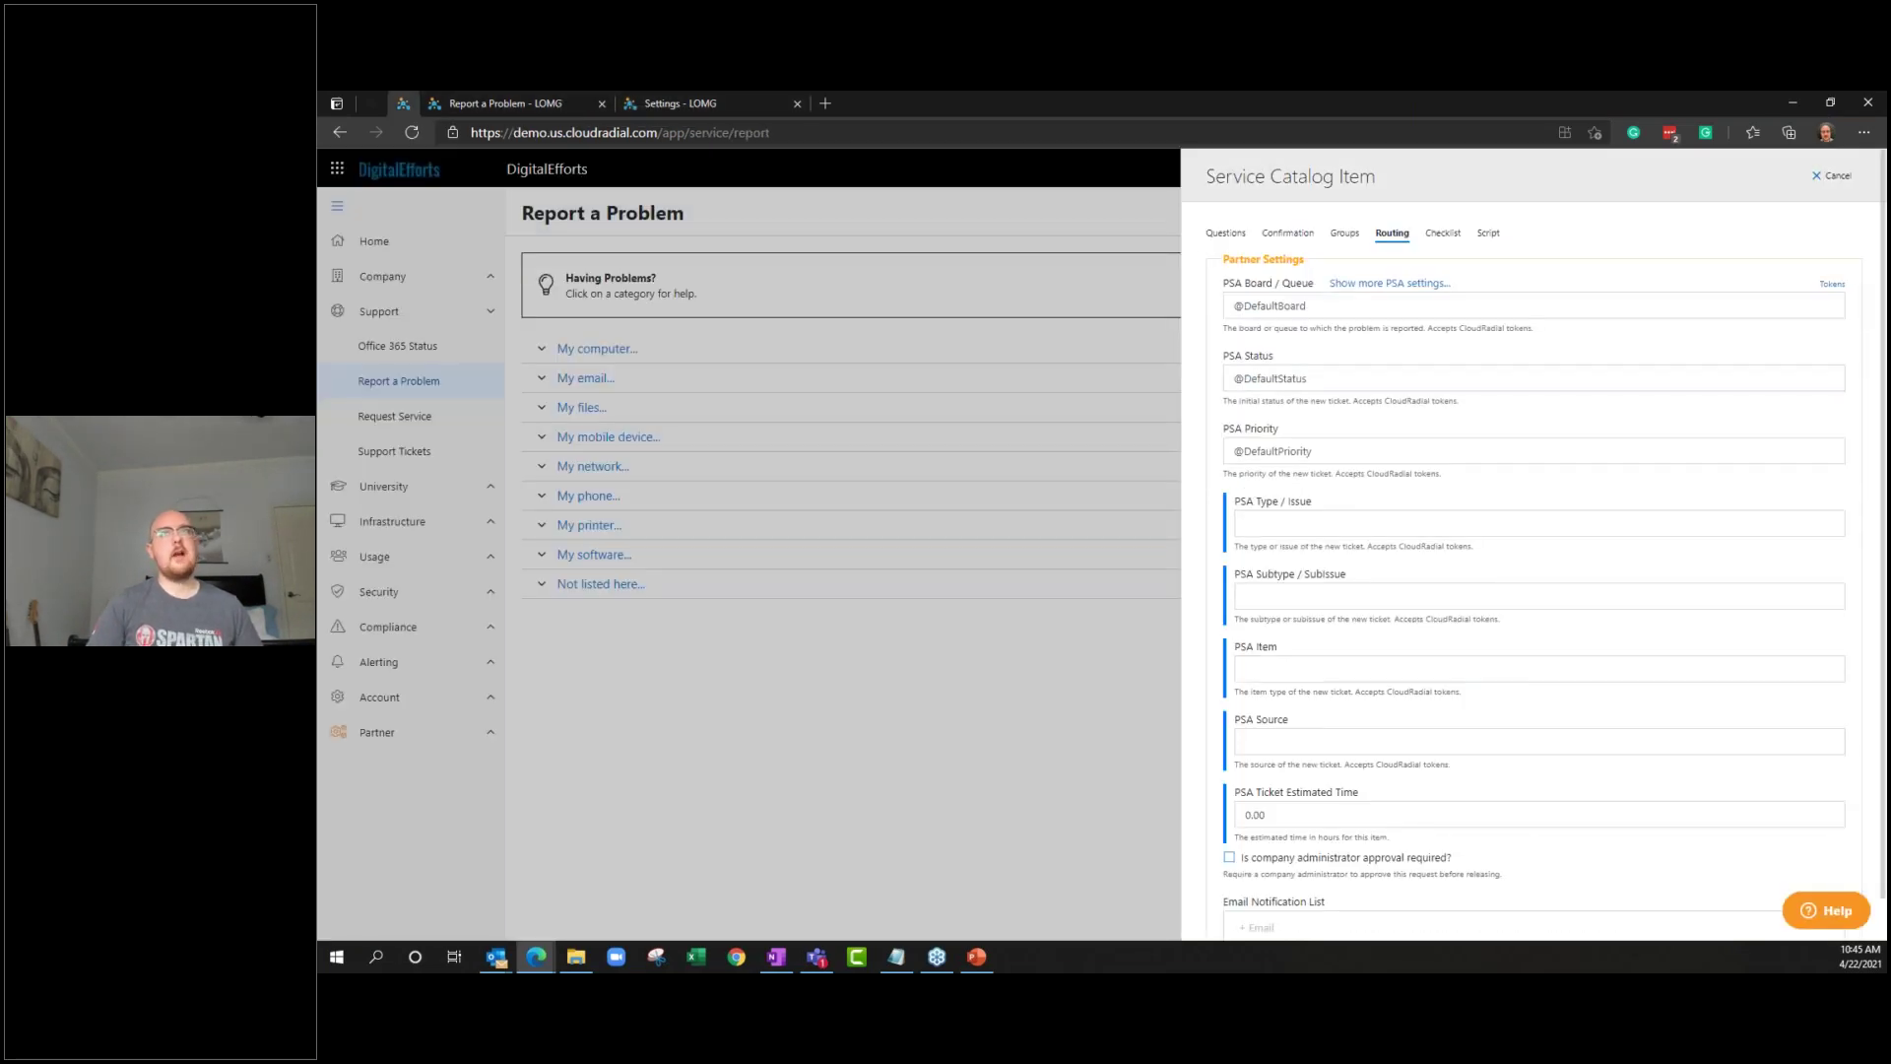
pyautogui.click(1832, 284)
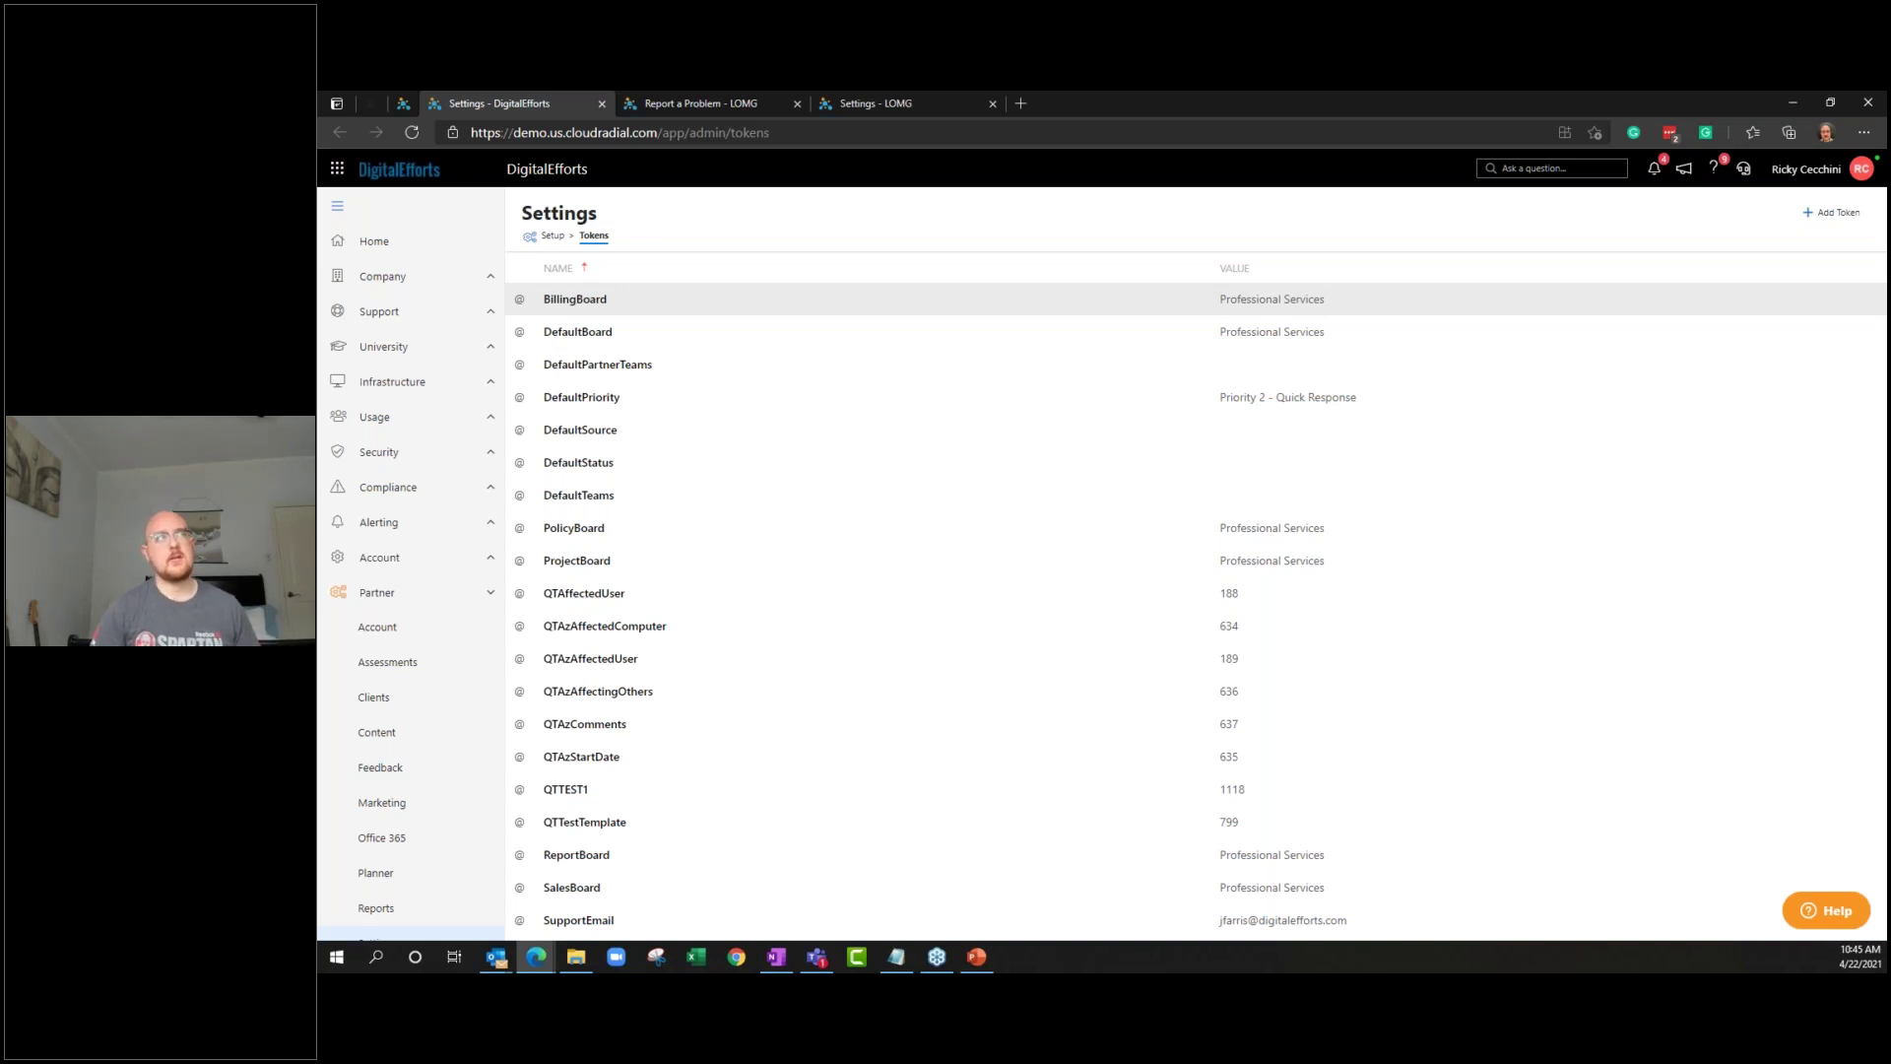
# Try Help Desk as the DefaultBoard token's value and discard it, also opening and cancelling a blank new token
pyautogui.click(647, 347)
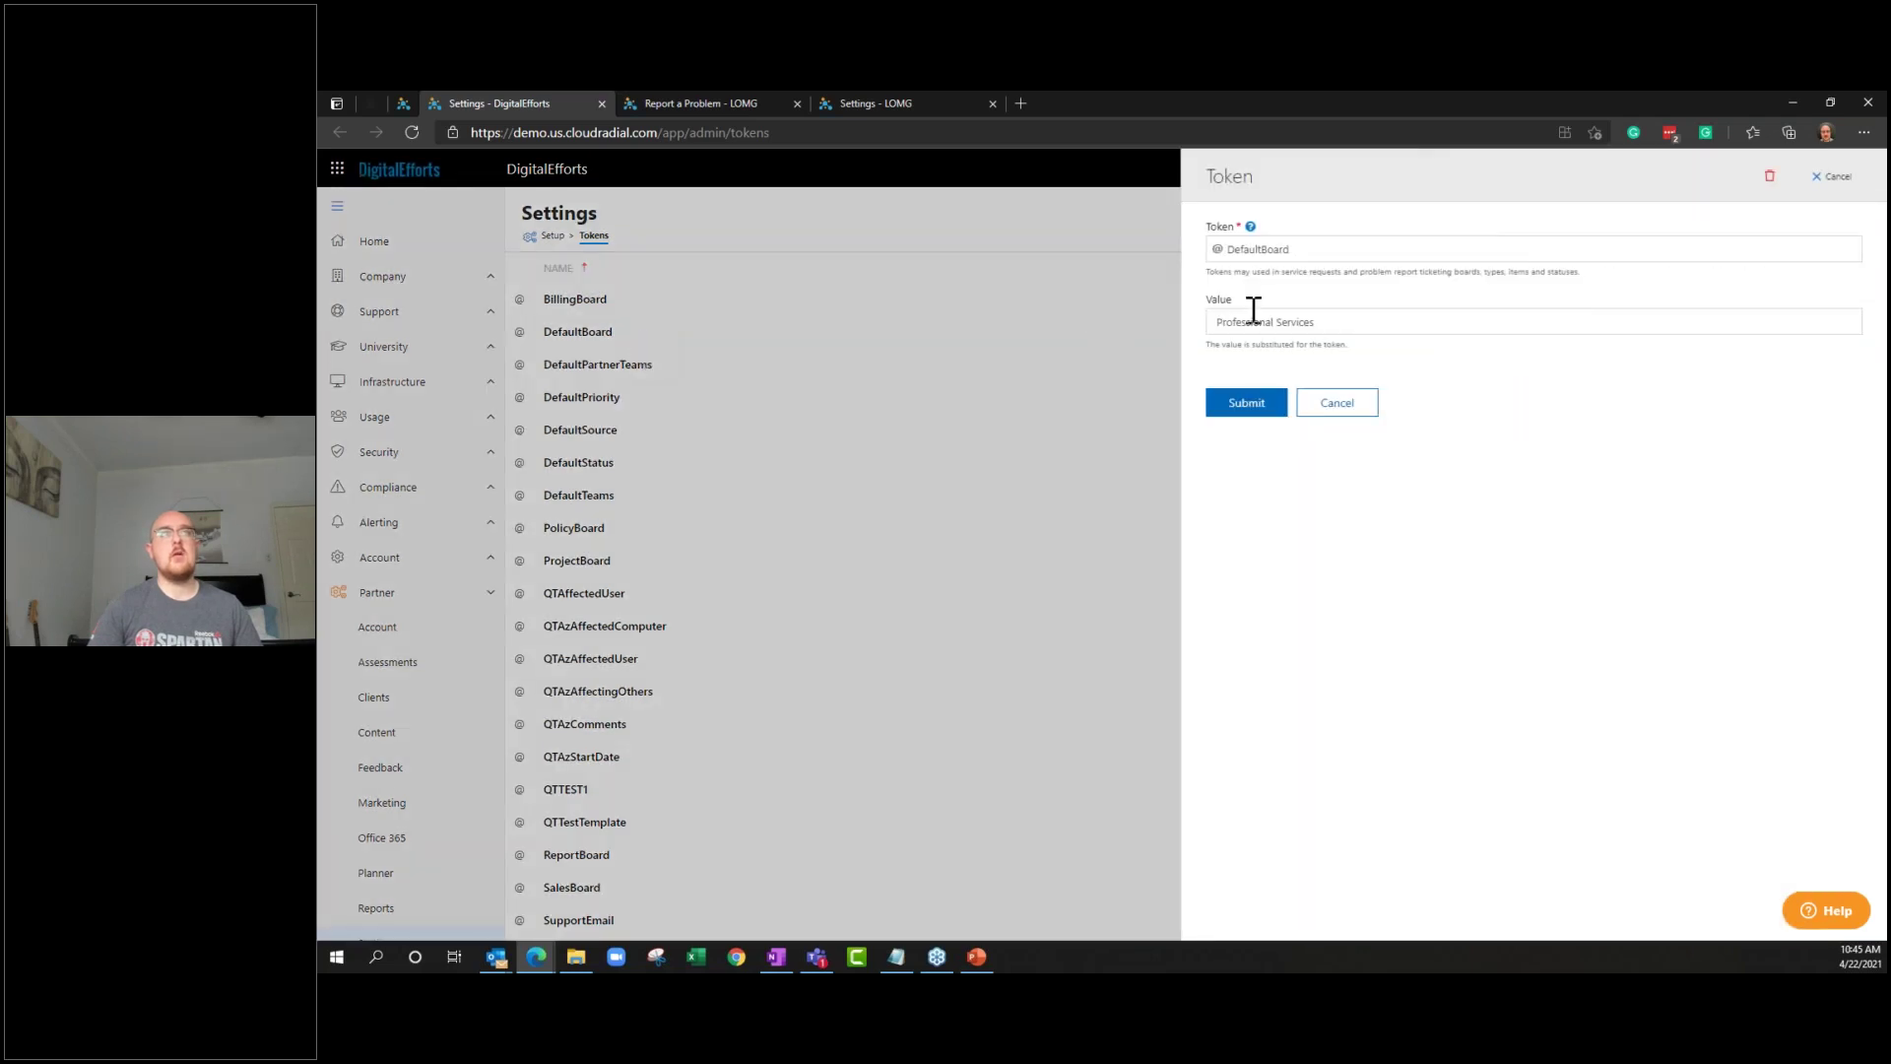
pyautogui.moveTo(1367, 316); pyautogui.dragTo(1213, 322)
pyautogui.write('Help Desk')
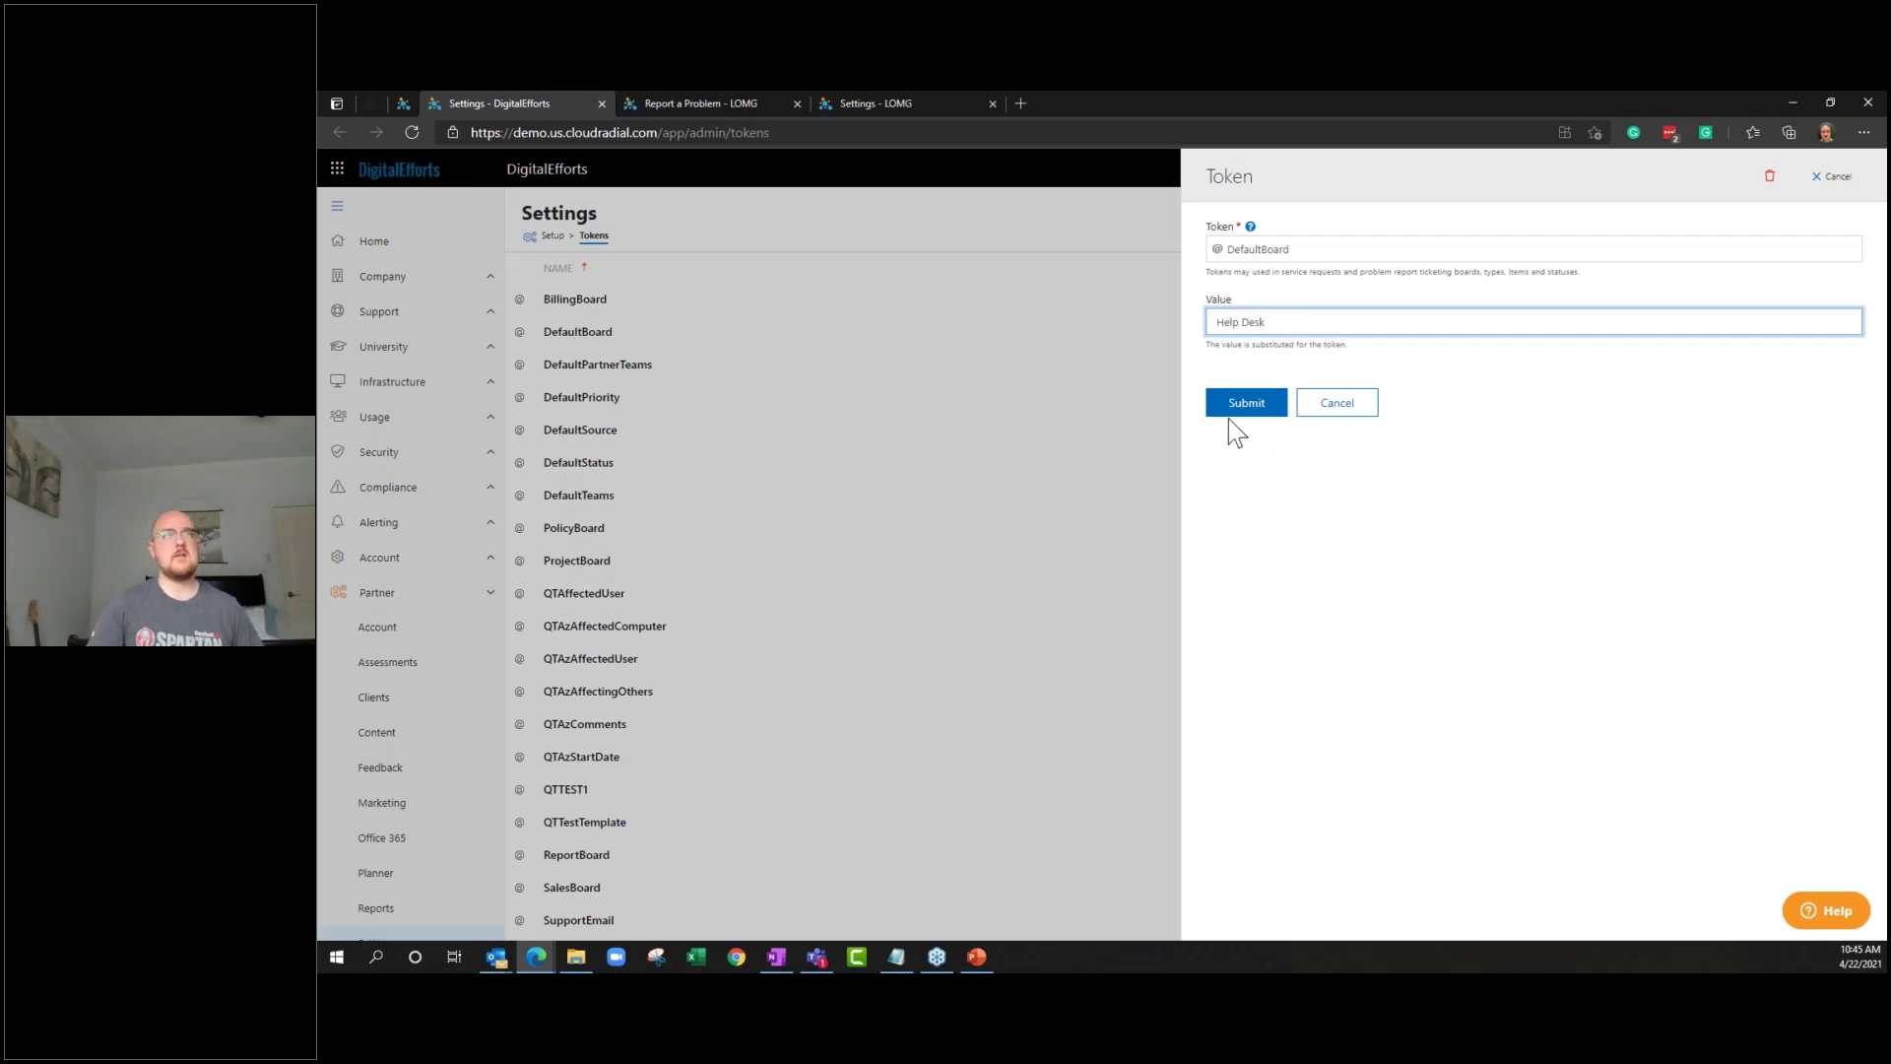
pyautogui.click(1357, 411)
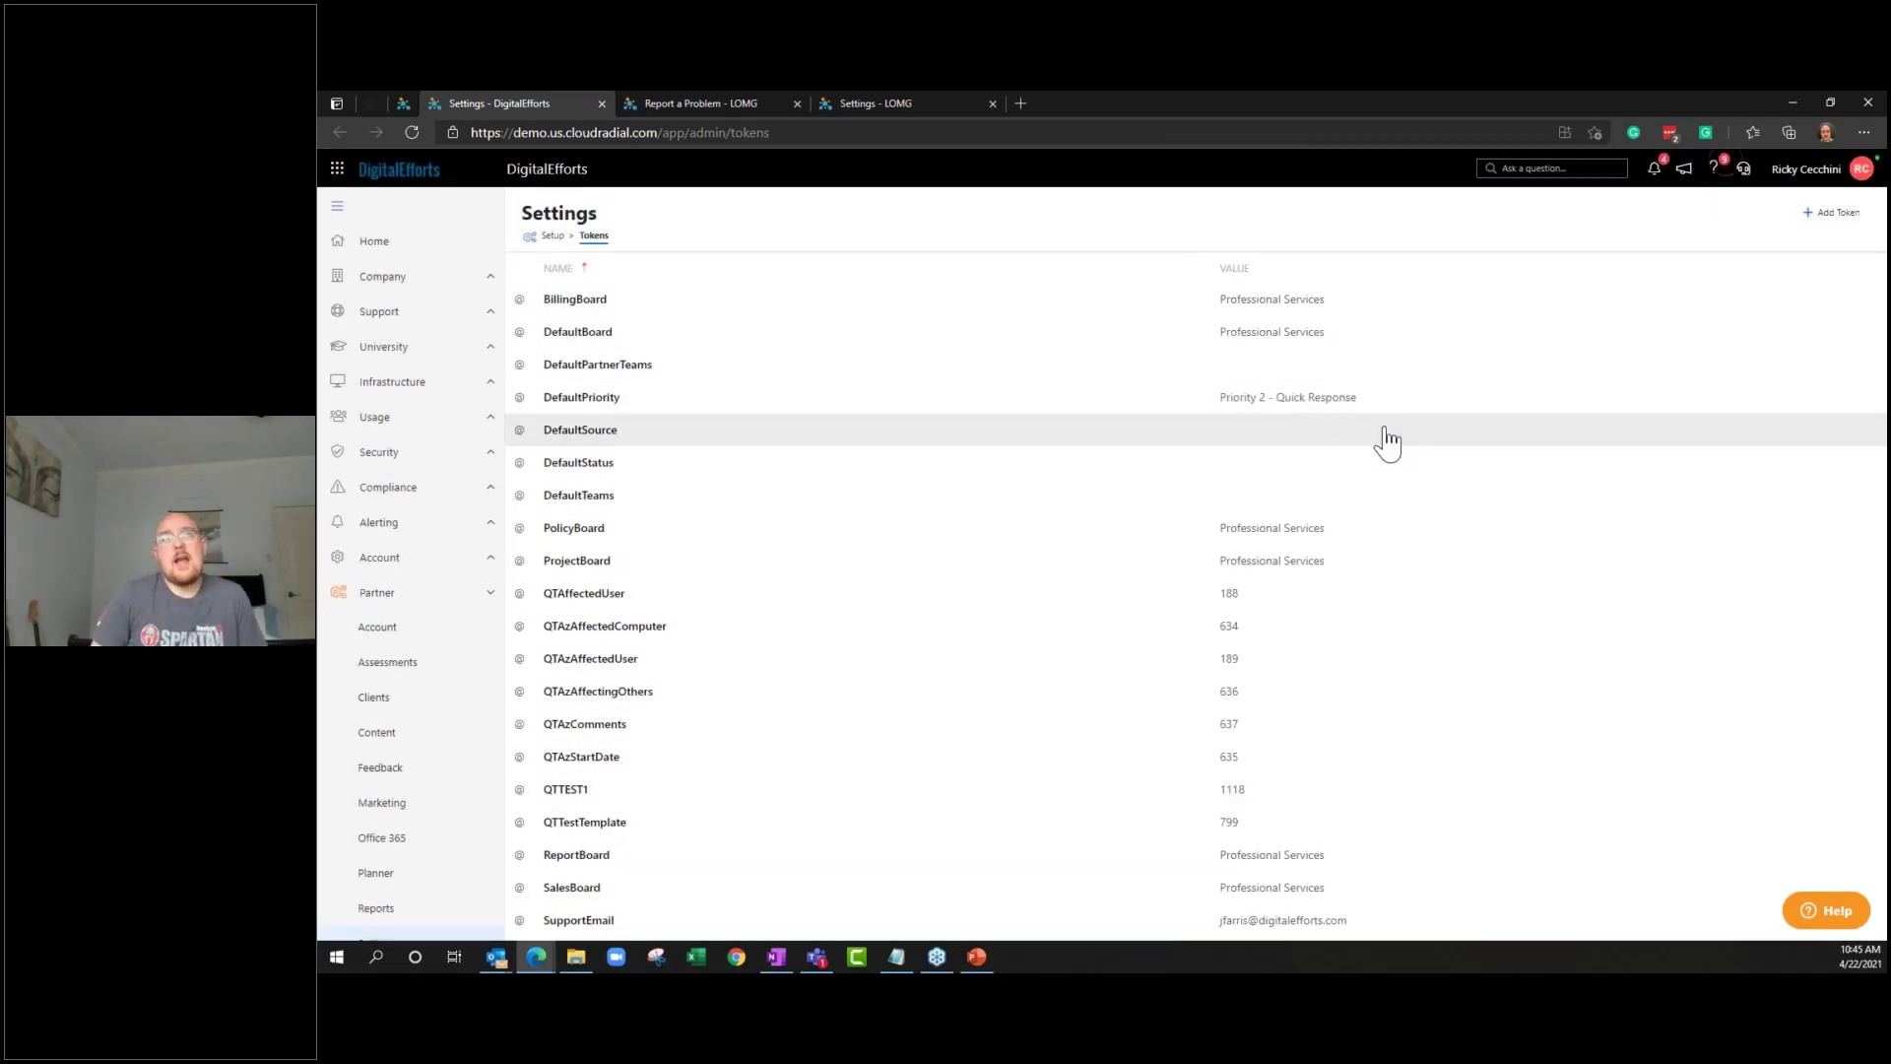
pyautogui.click(1827, 212)
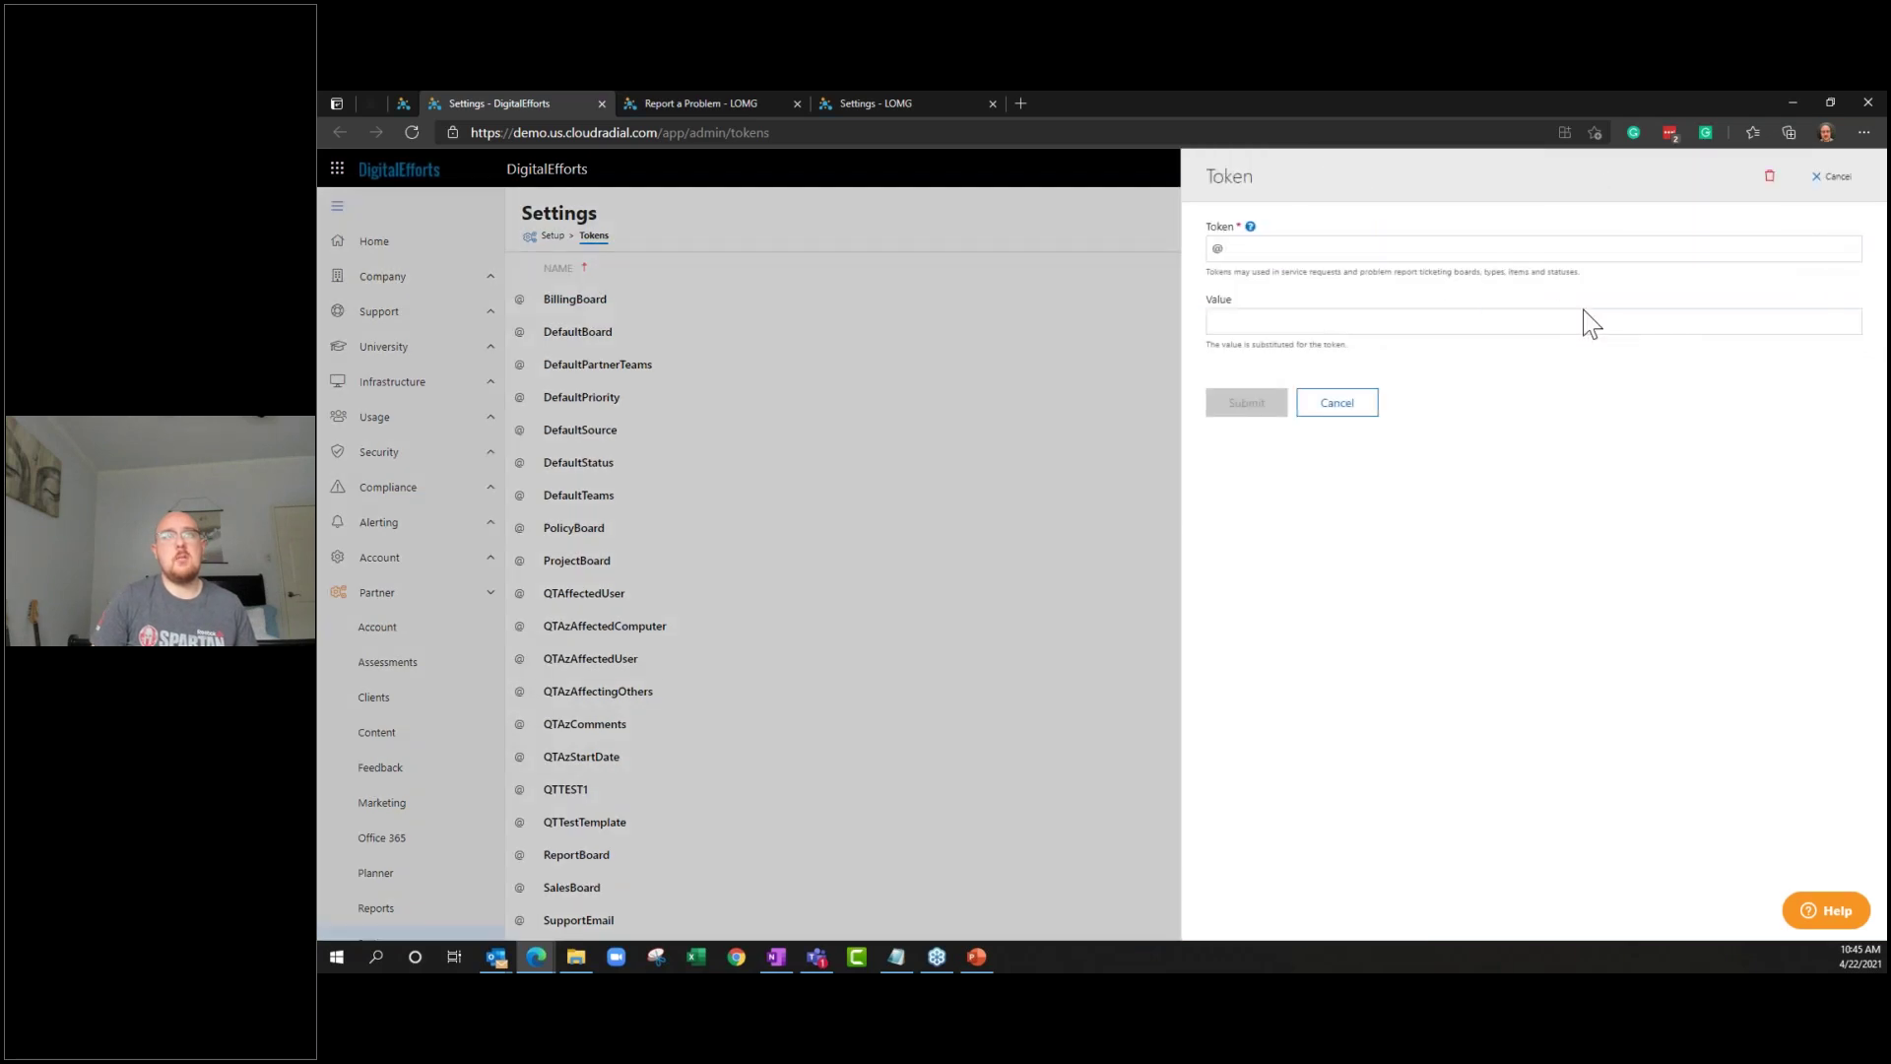
pyautogui.click(1375, 414)
# Review the PSA status, type, priority and webhook fields in the LOMG item's routing settings
pyautogui.click(739, 105)
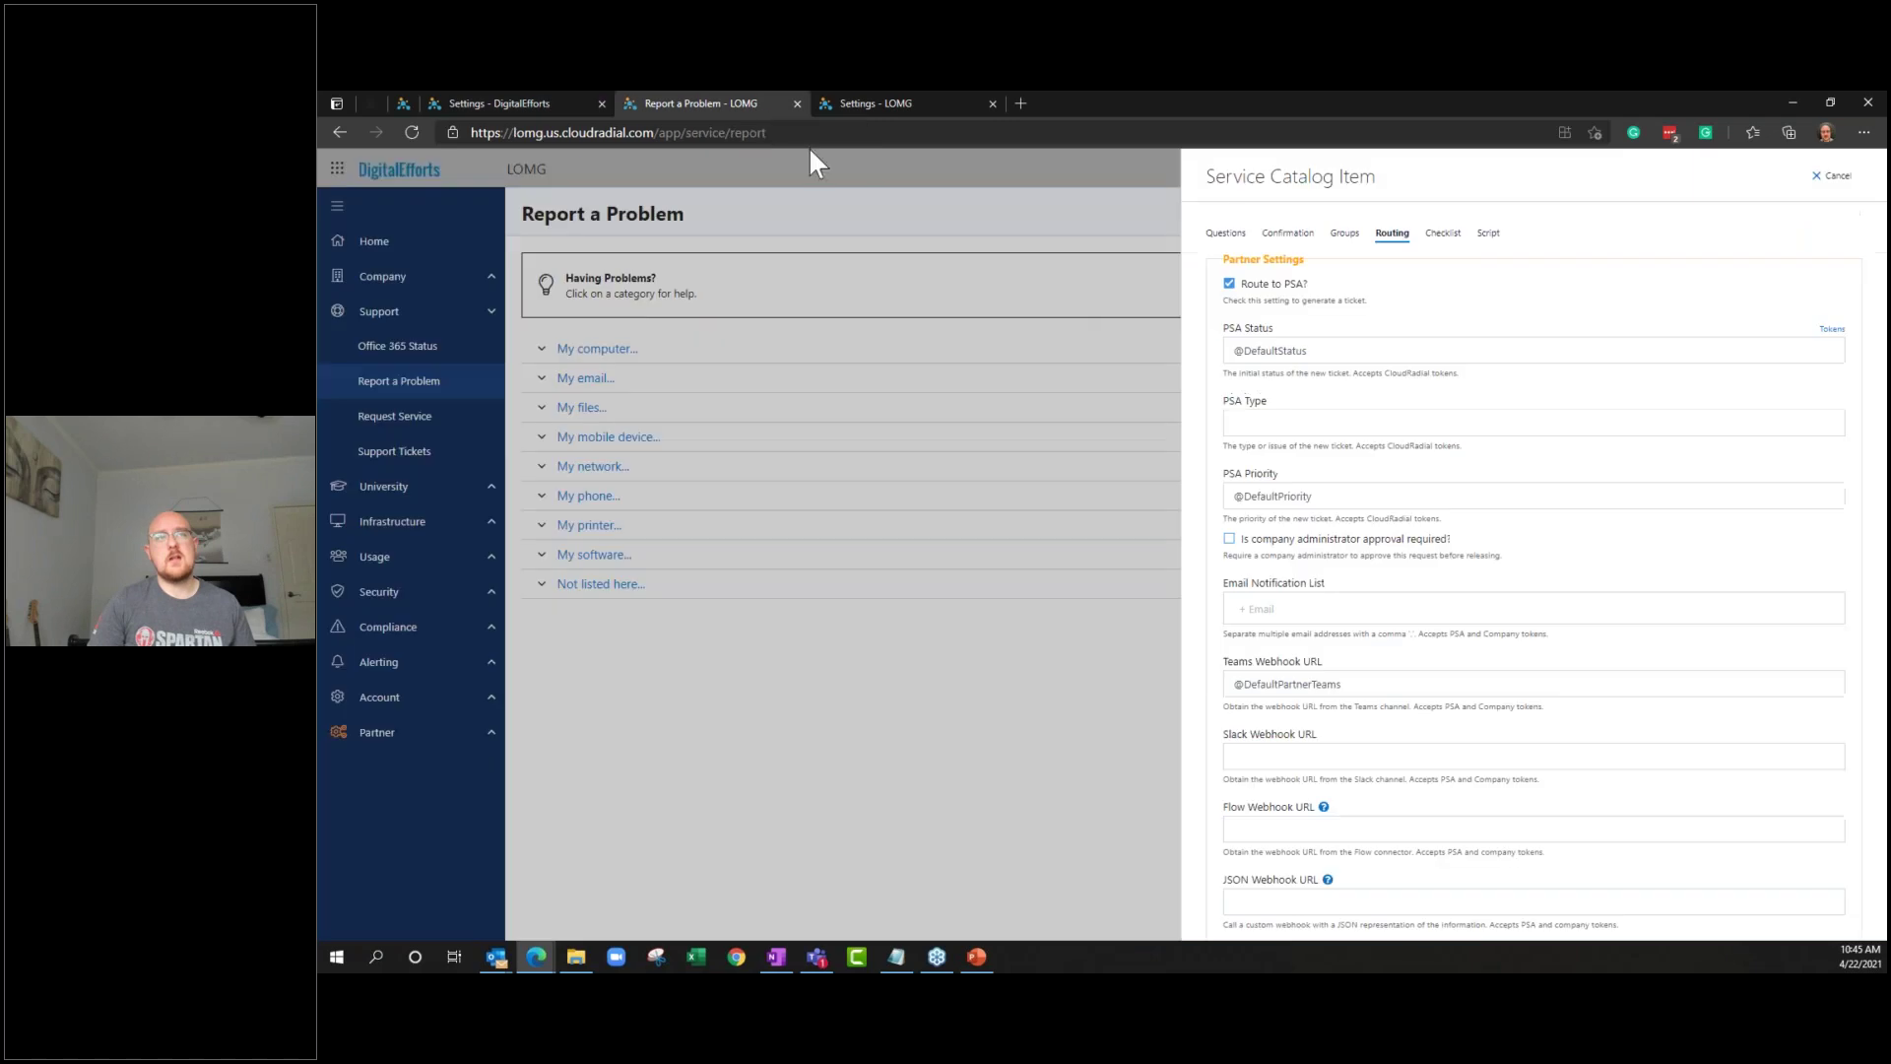
pyautogui.click(1351, 350)
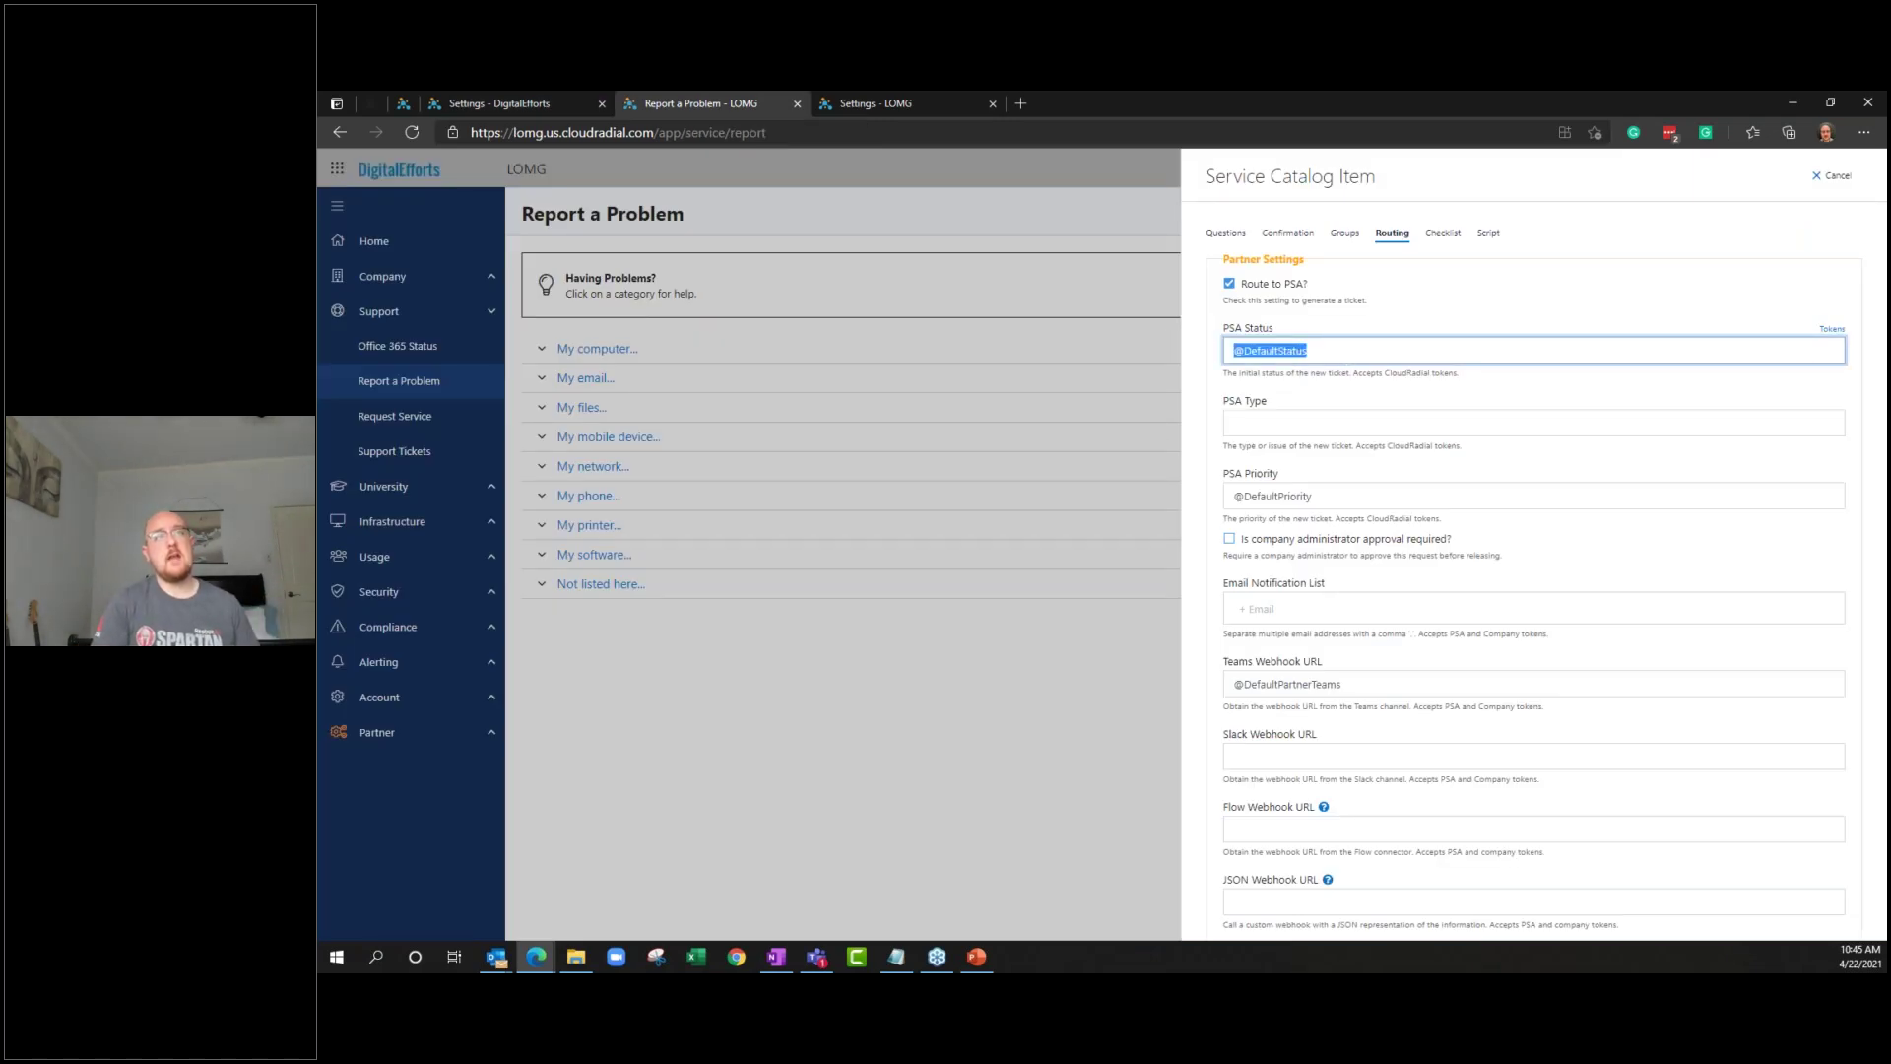
pyautogui.click(1262, 414)
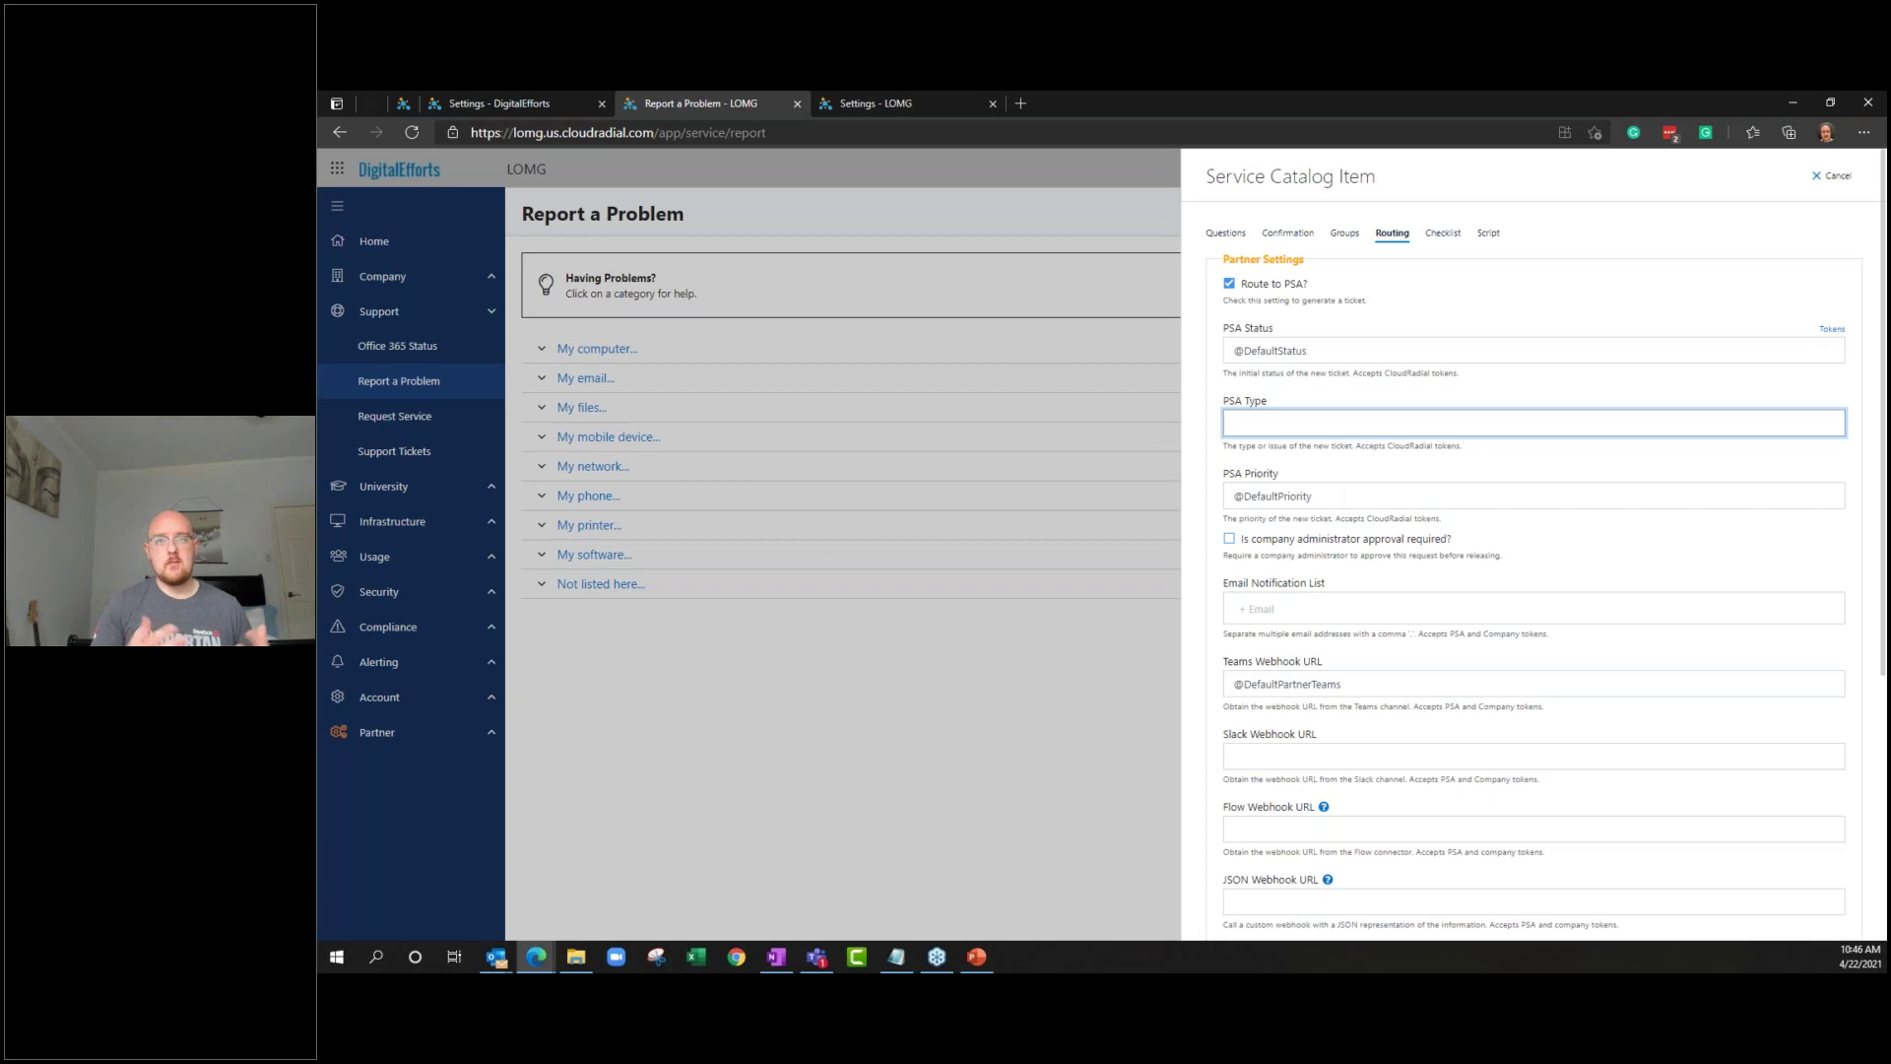
pyautogui.scroll(-2, 1359, 551)
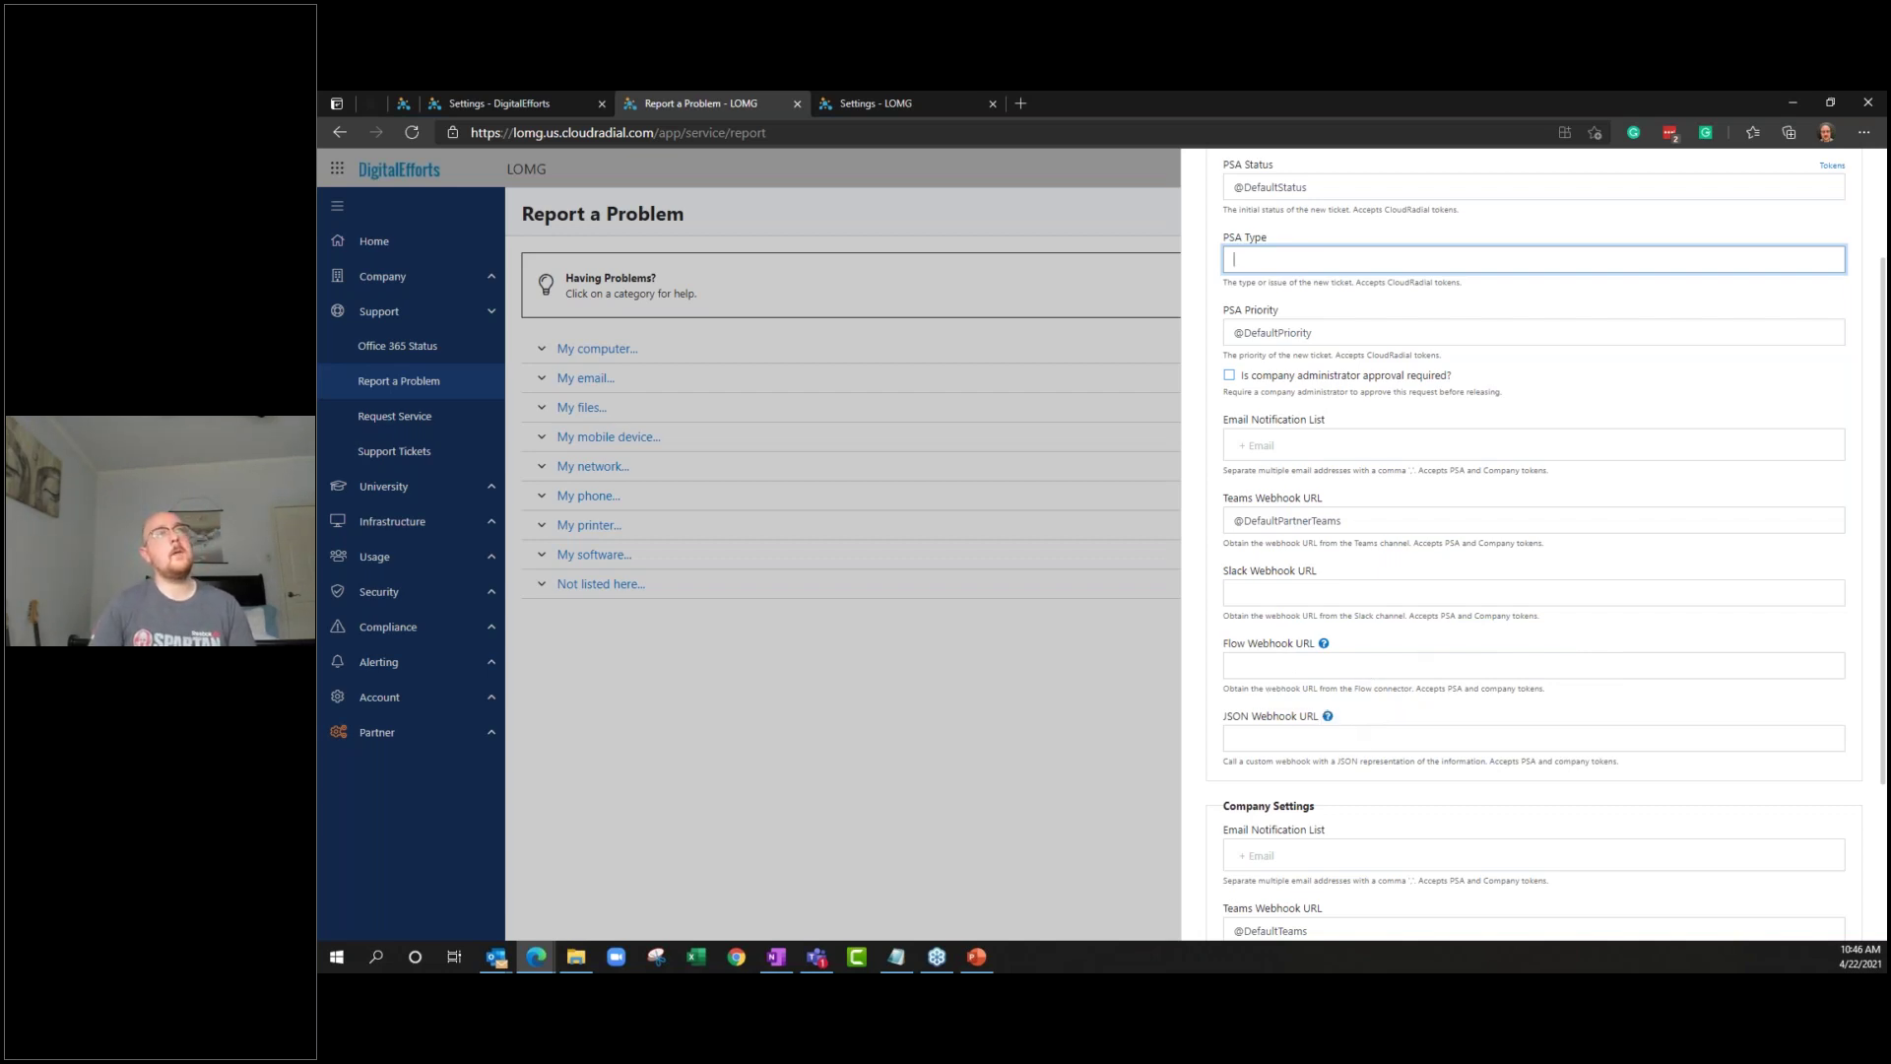
pyautogui.scroll(2, 1306, 721)
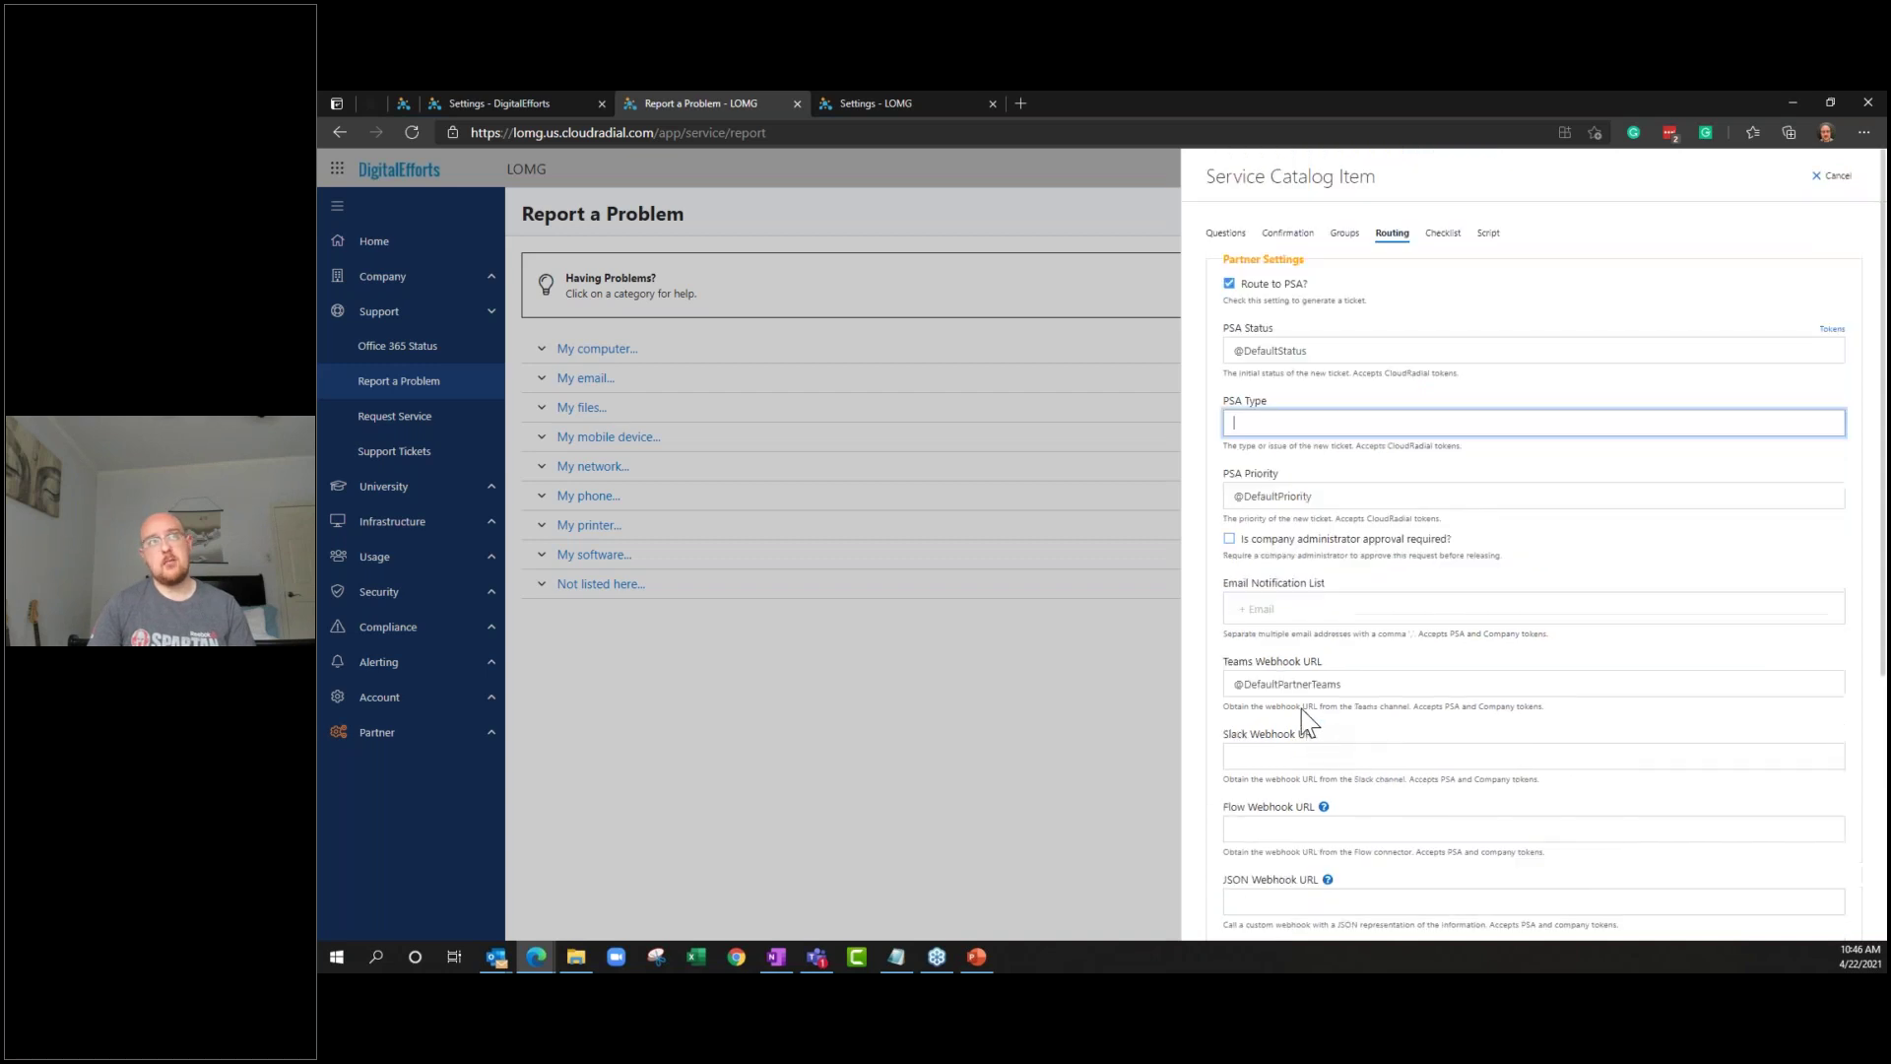
# Expand the additional options of the LOMG item's new question and review the Hide Until and Script / JSON Field ID settings
pyautogui.click(1224, 232)
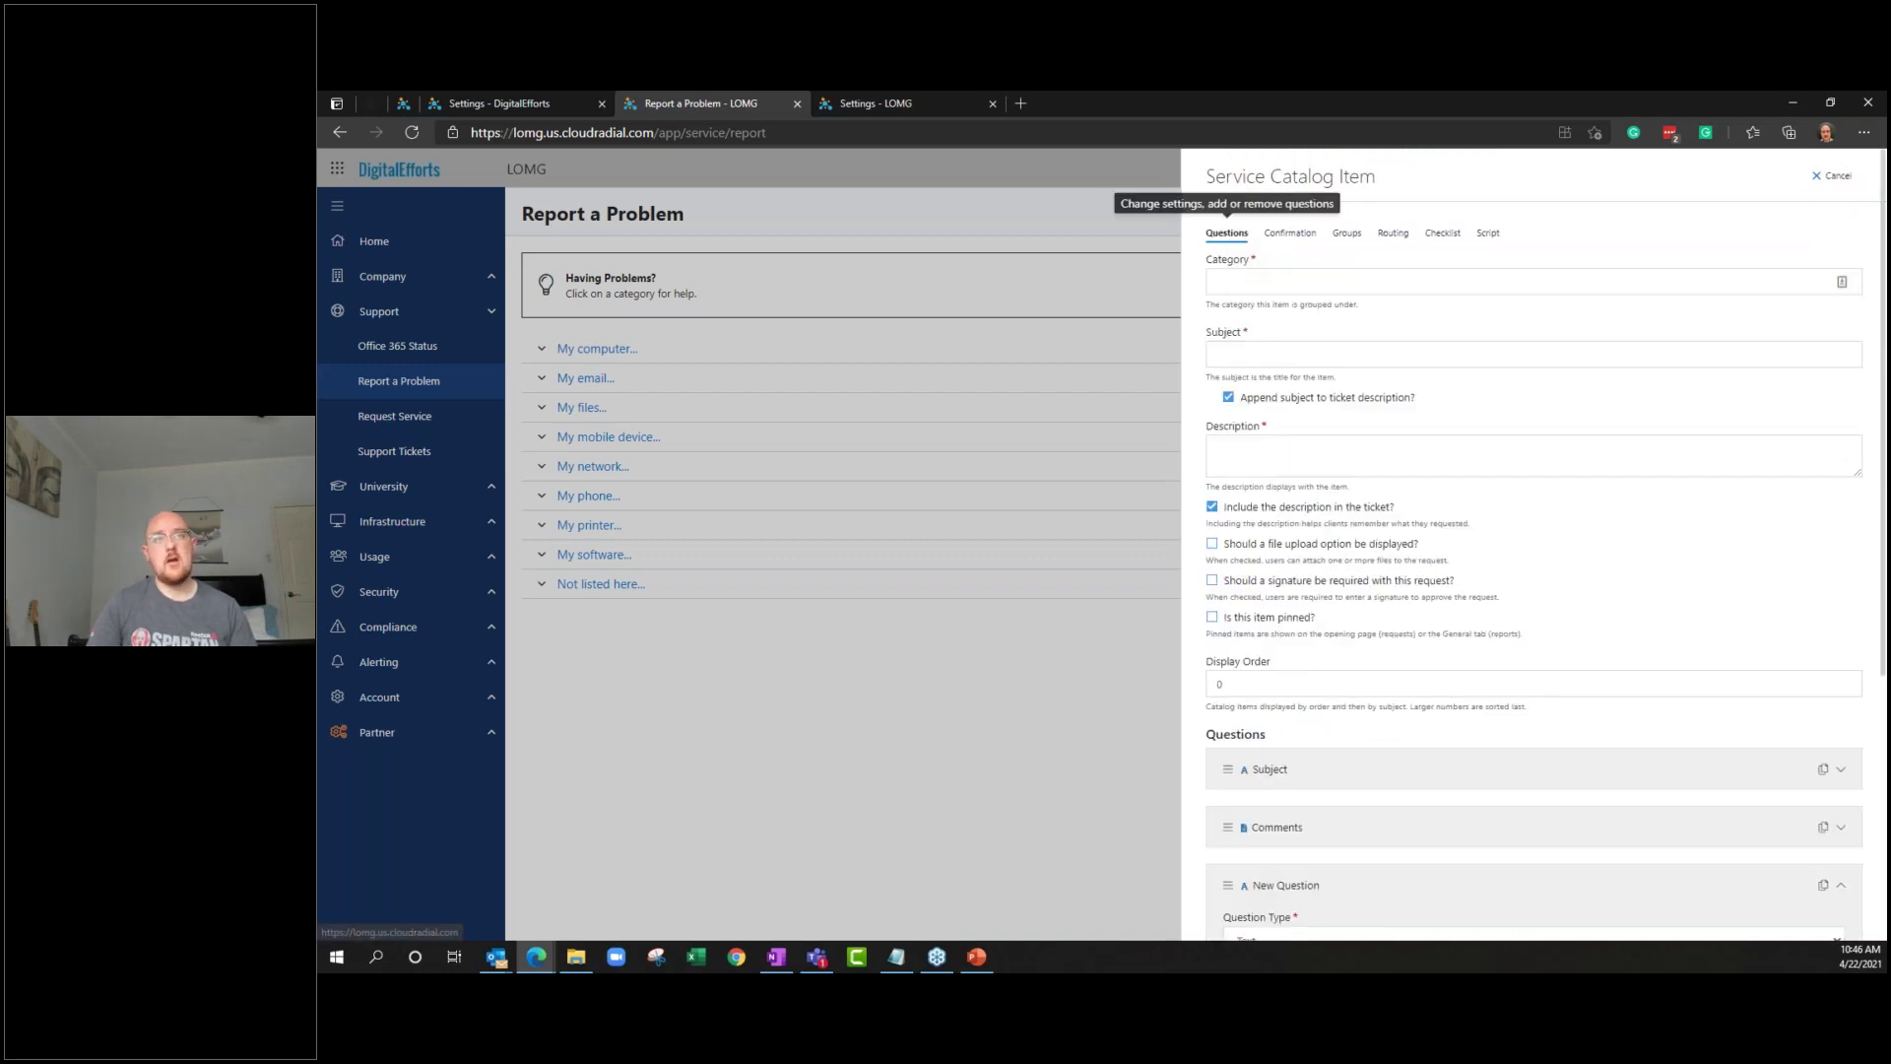
pyautogui.scroll(-2, 1328, 702)
pyautogui.scroll(-3, 1309, 659)
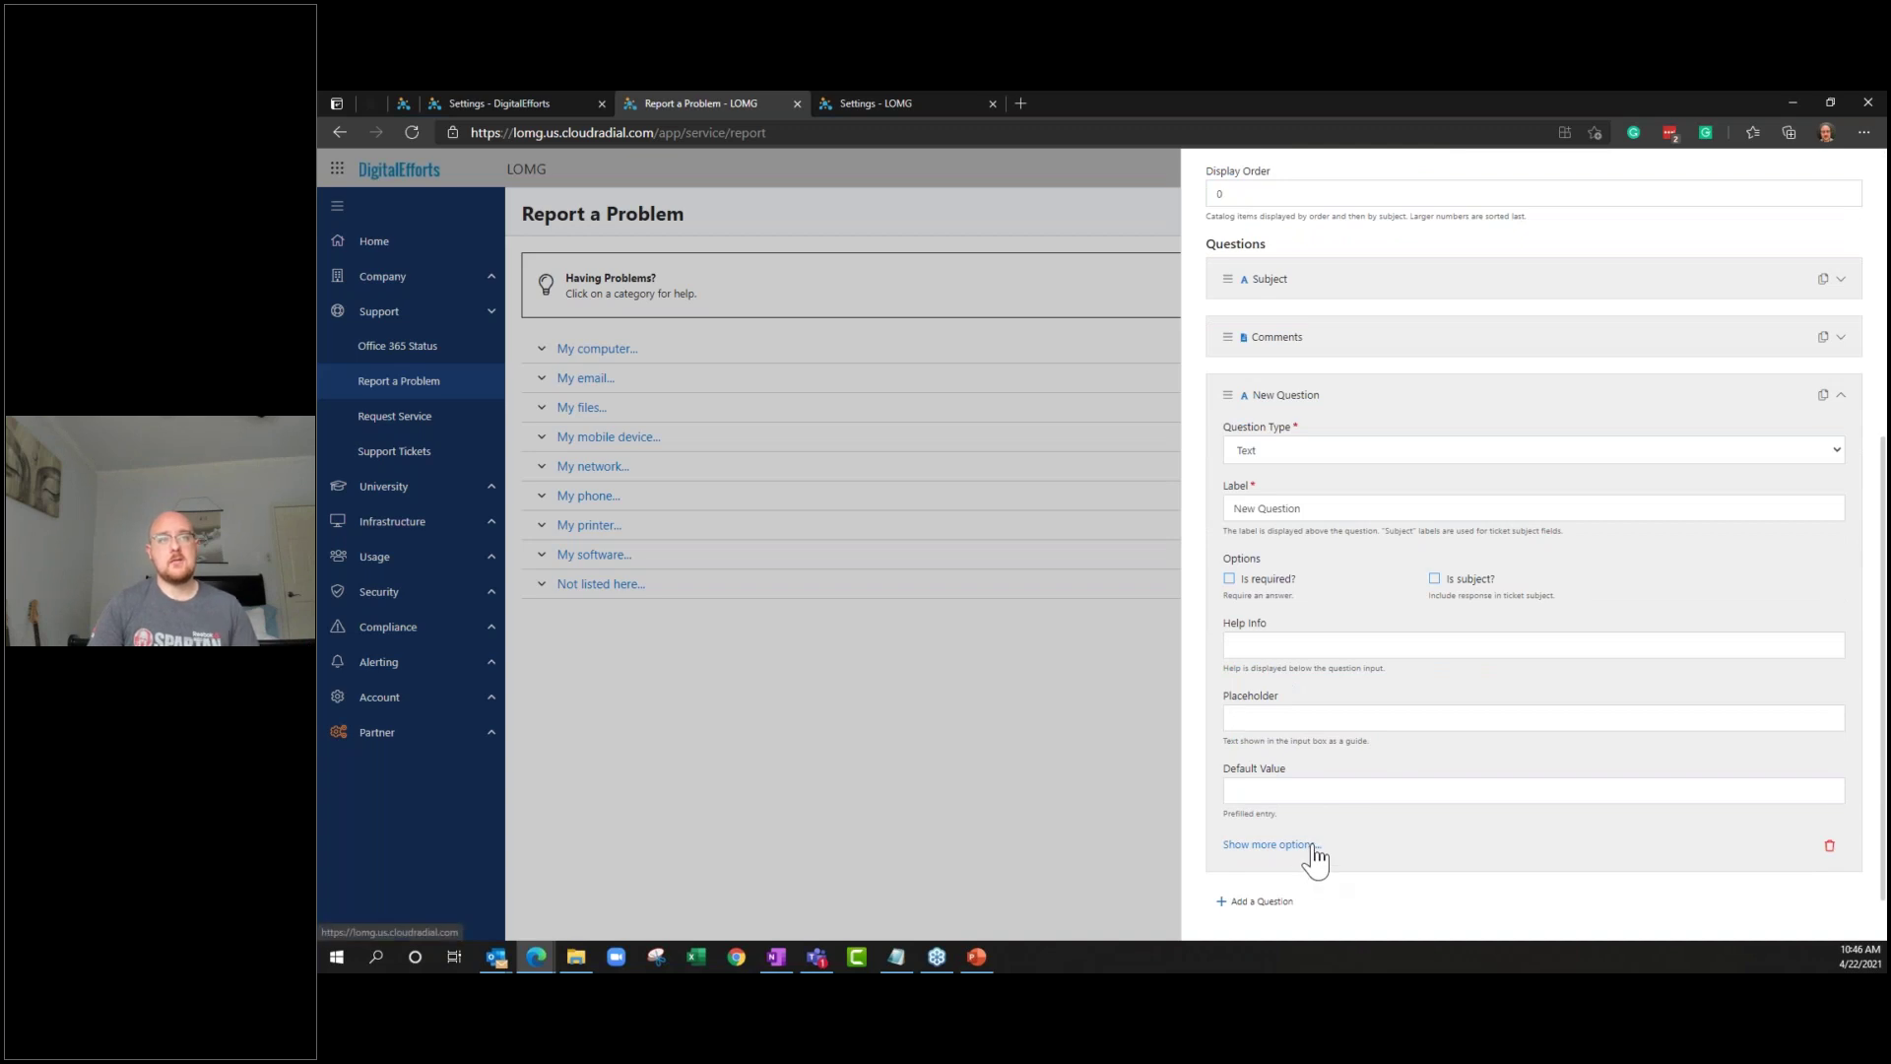
pyautogui.click(1314, 847)
pyautogui.scroll(-2, 1325, 778)
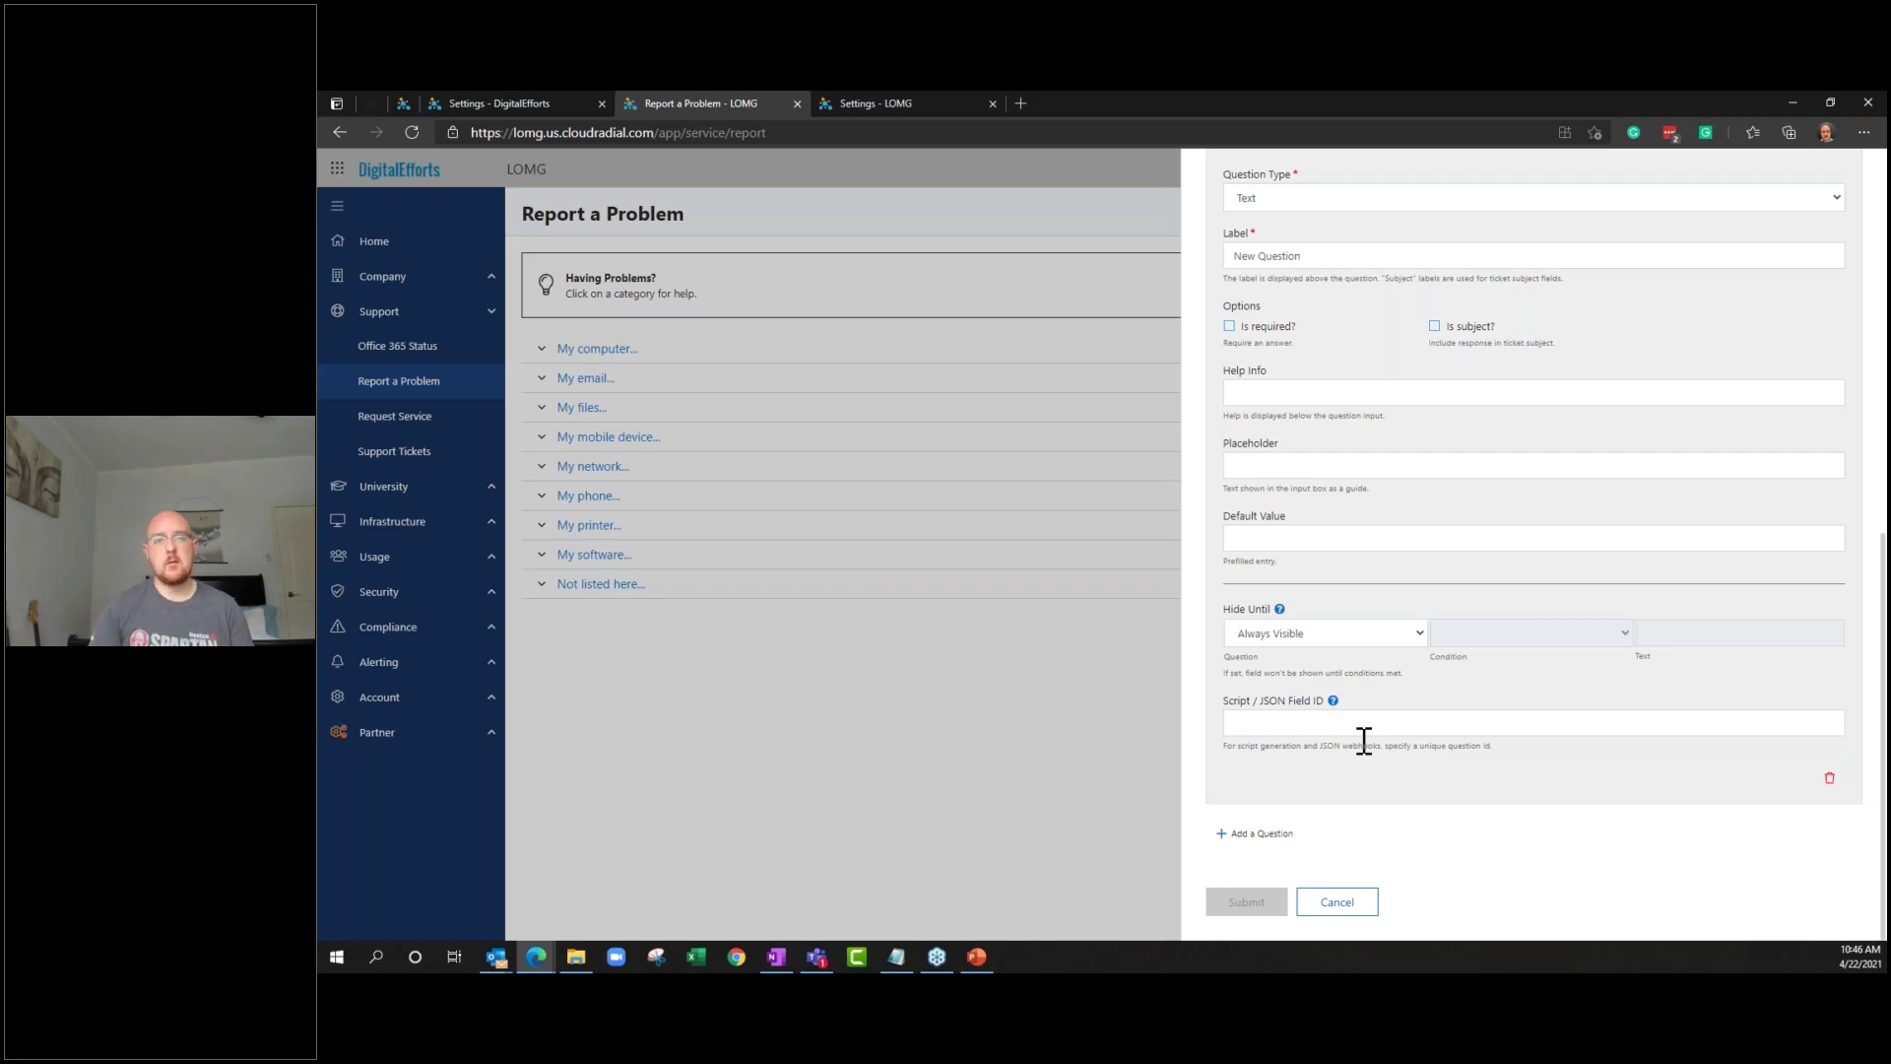
pyautogui.scroll(8, 1364, 738)
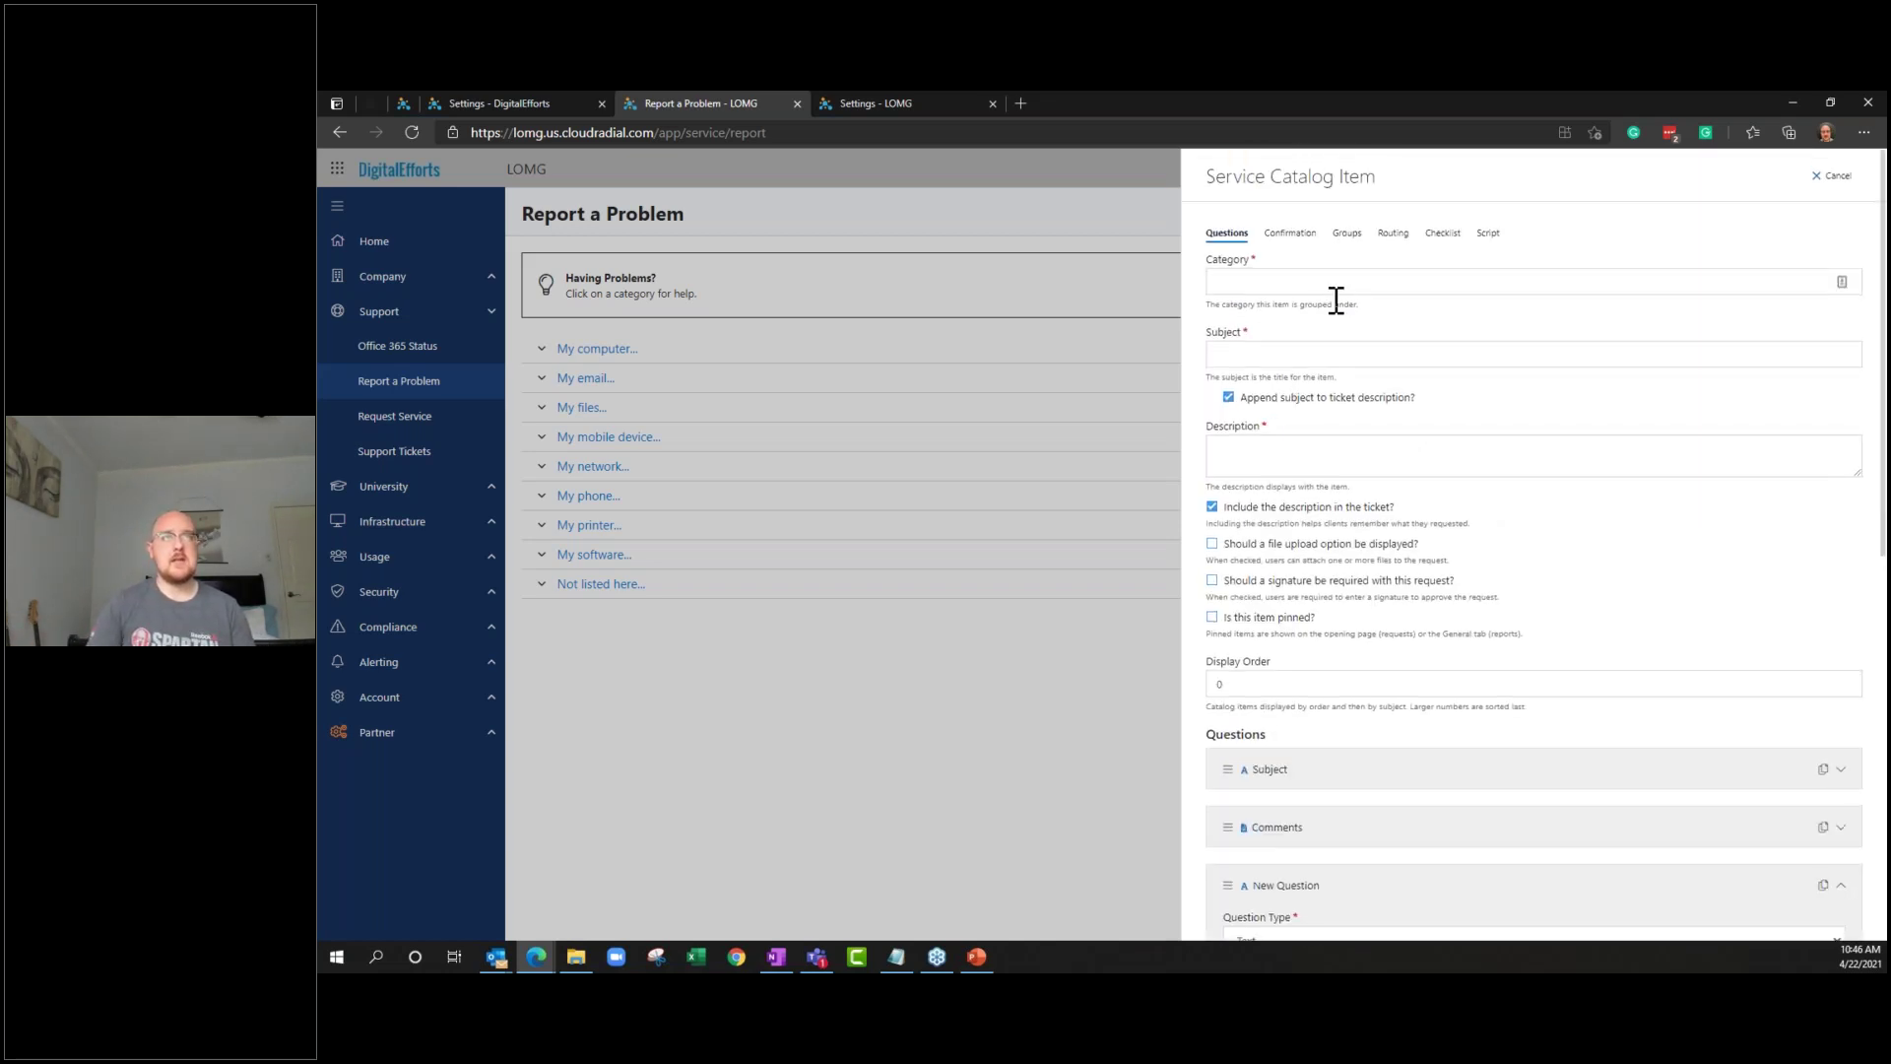
# Examine the partner and company notification settings in the LOMG item's routing, including the JSON webhook URL
pyautogui.click(1394, 236)
pyautogui.scroll(-2, 1335, 783)
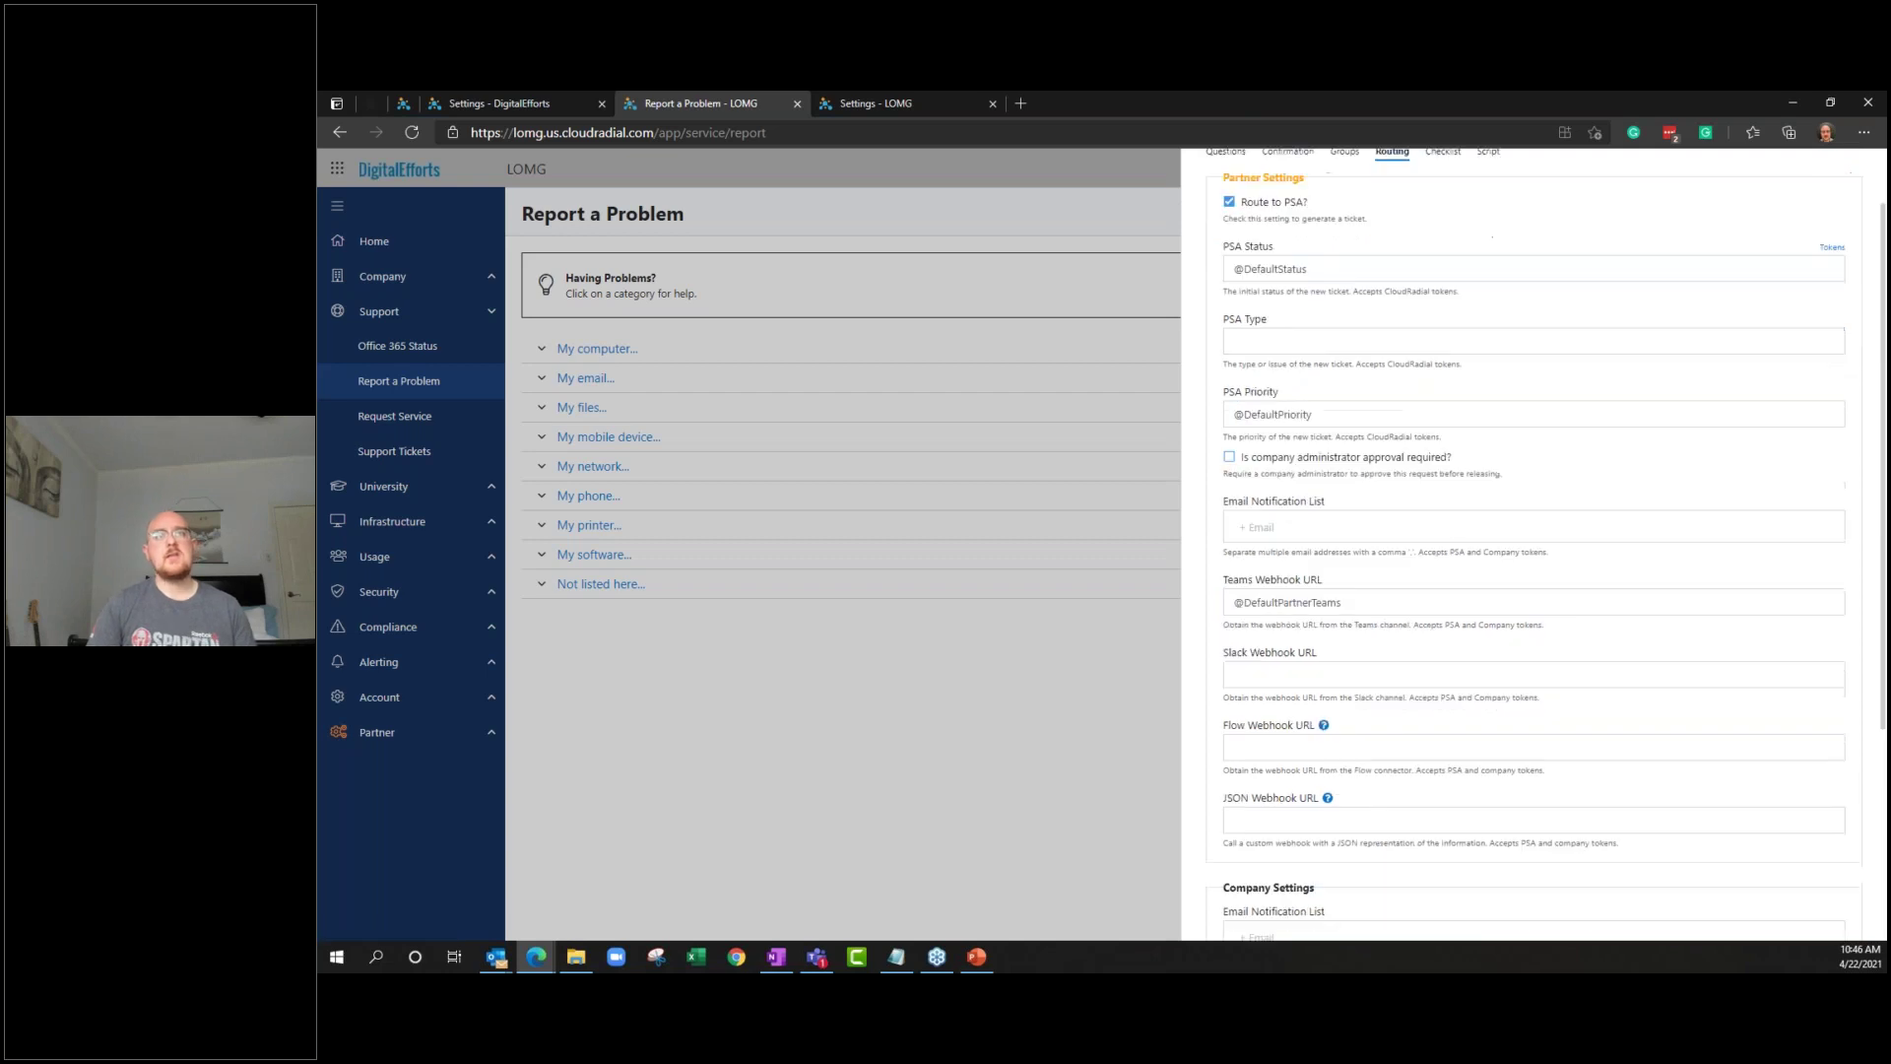
pyautogui.scroll(-1, 1335, 809)
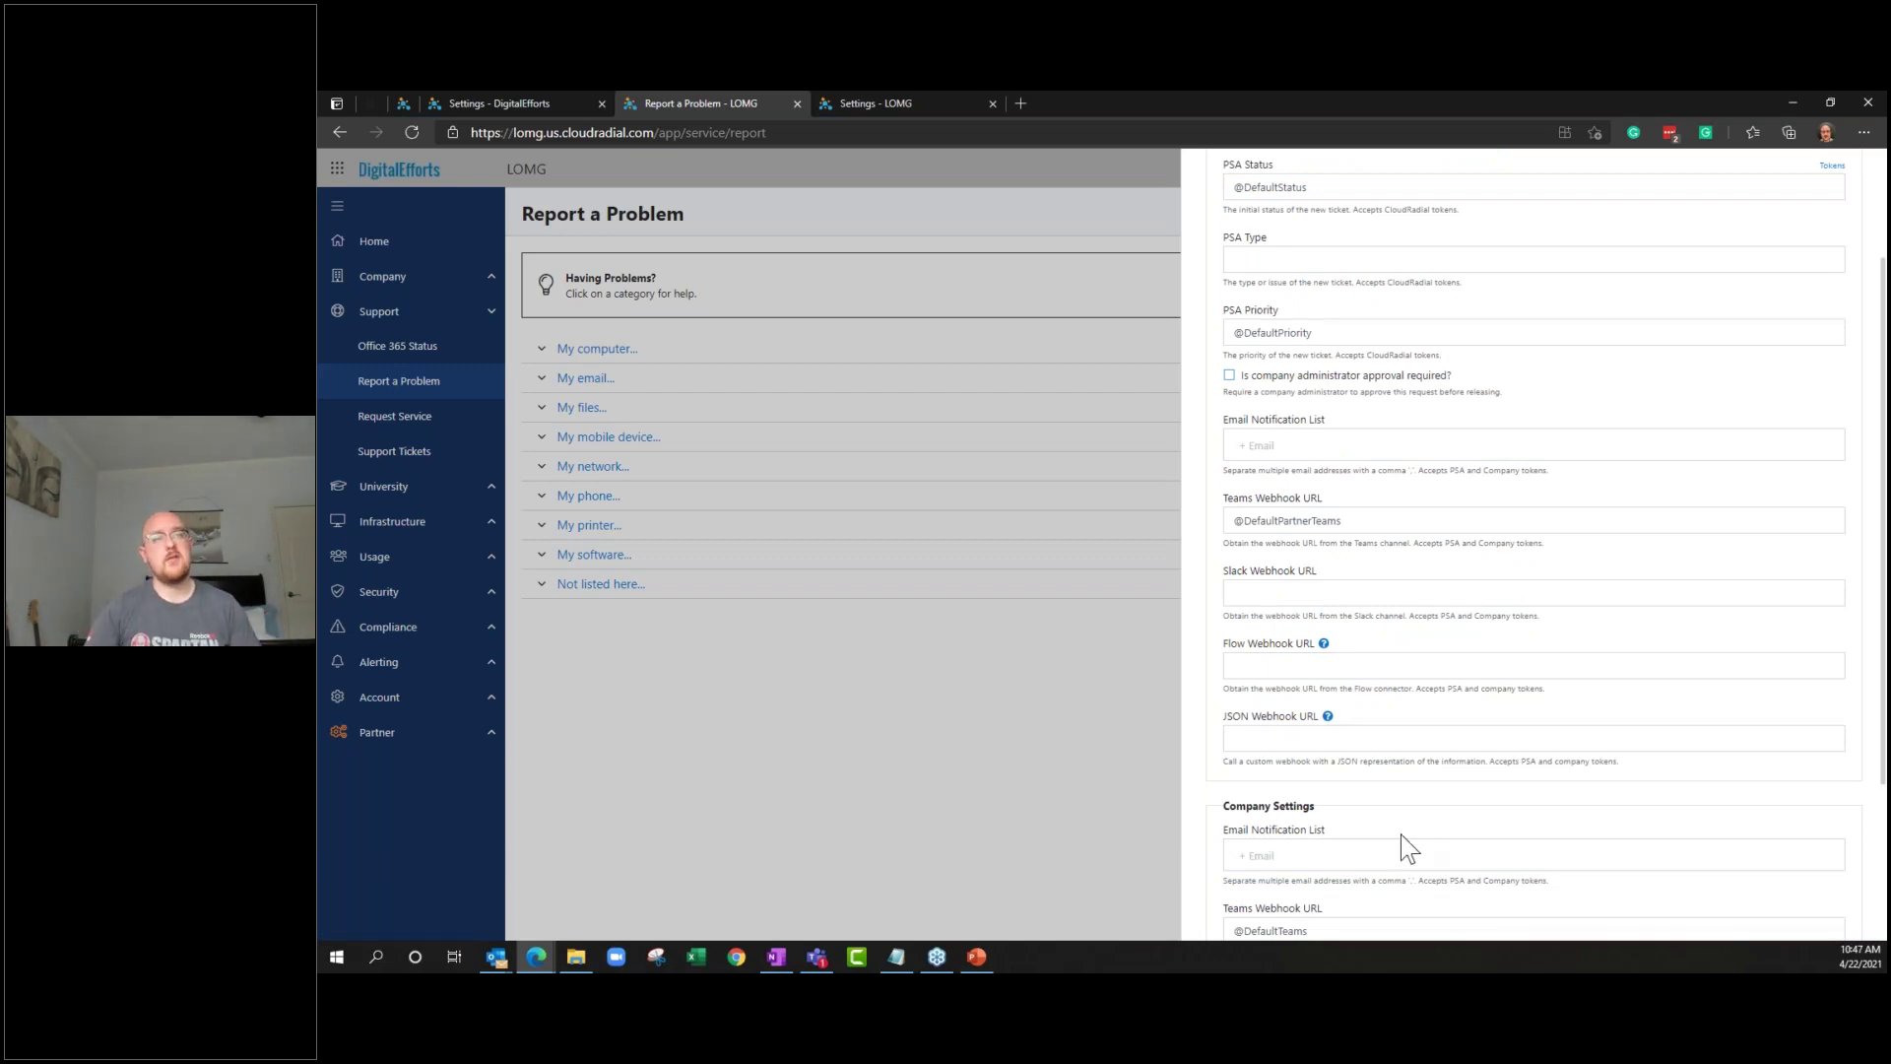
pyautogui.scroll(-1, 1405, 788)
pyautogui.scroll(2, 1406, 823)
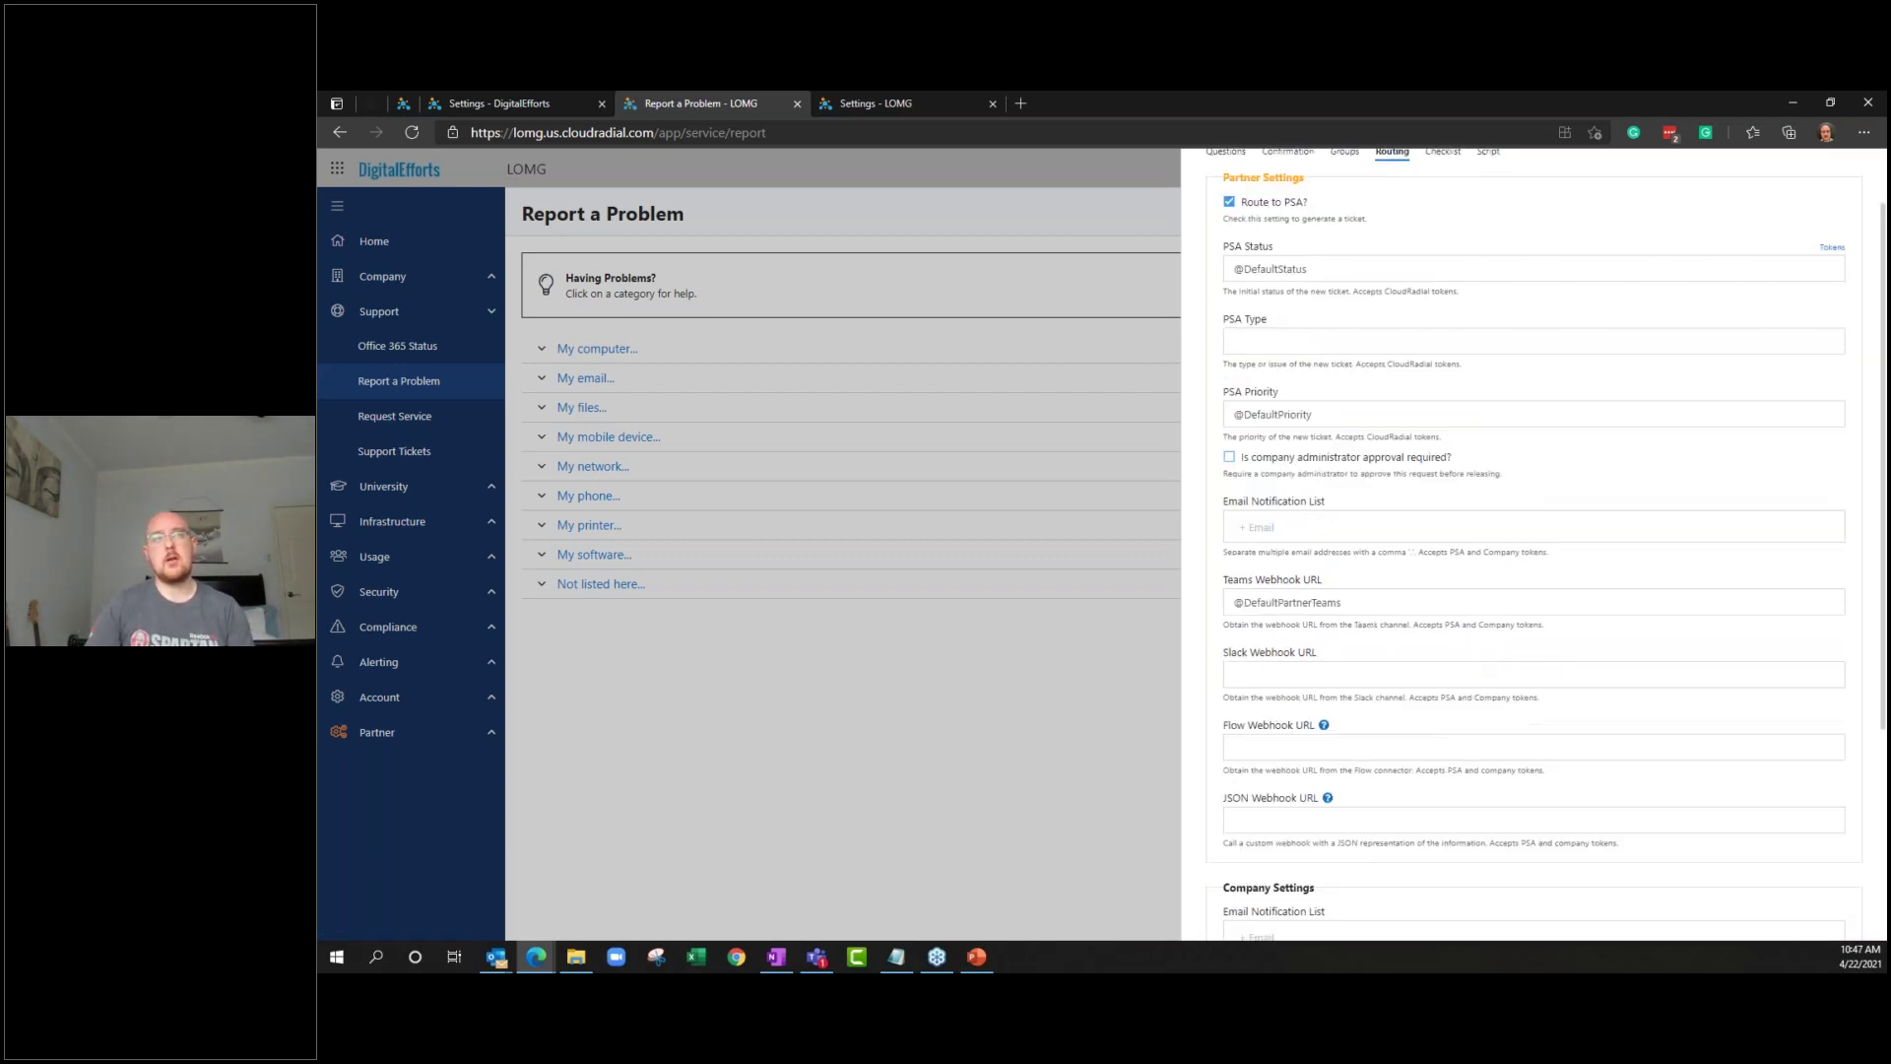
pyautogui.scroll(1, 1406, 646)
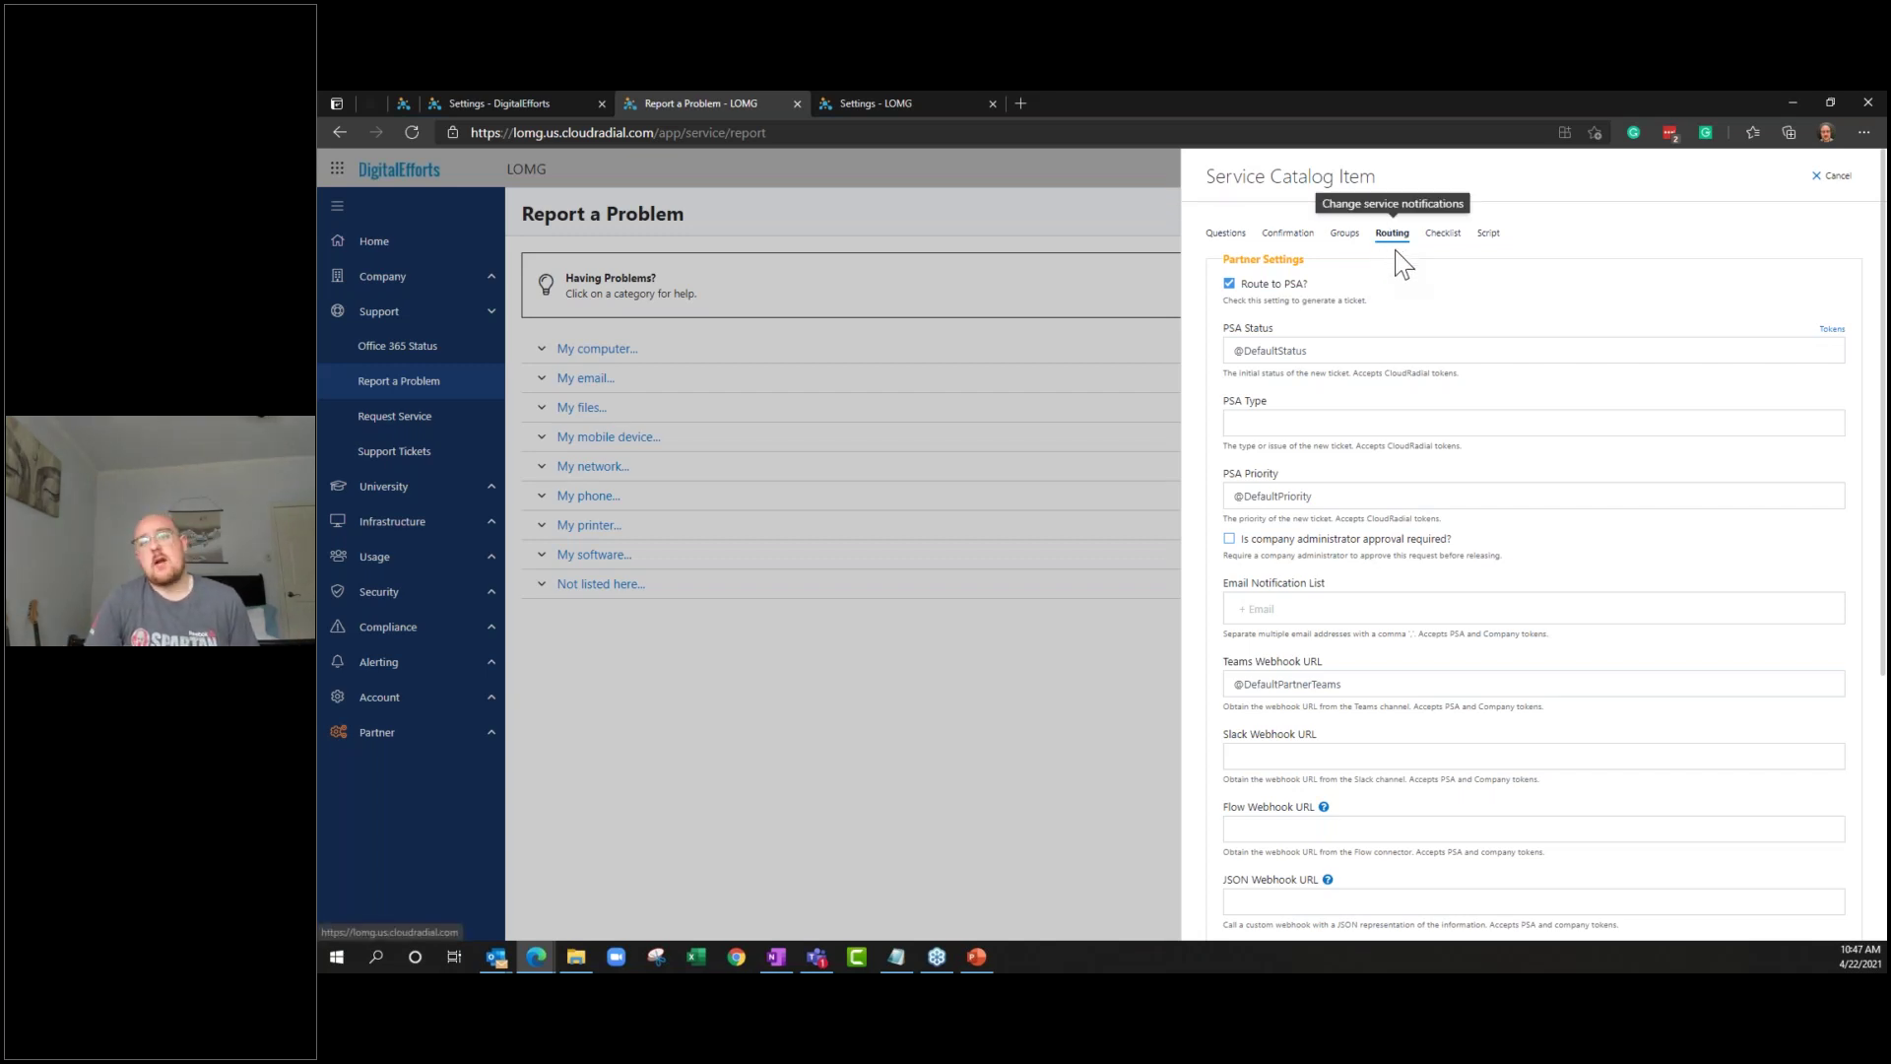
# Review the LOMG item's confirmation page editor and its group assignments
pyautogui.click(1285, 246)
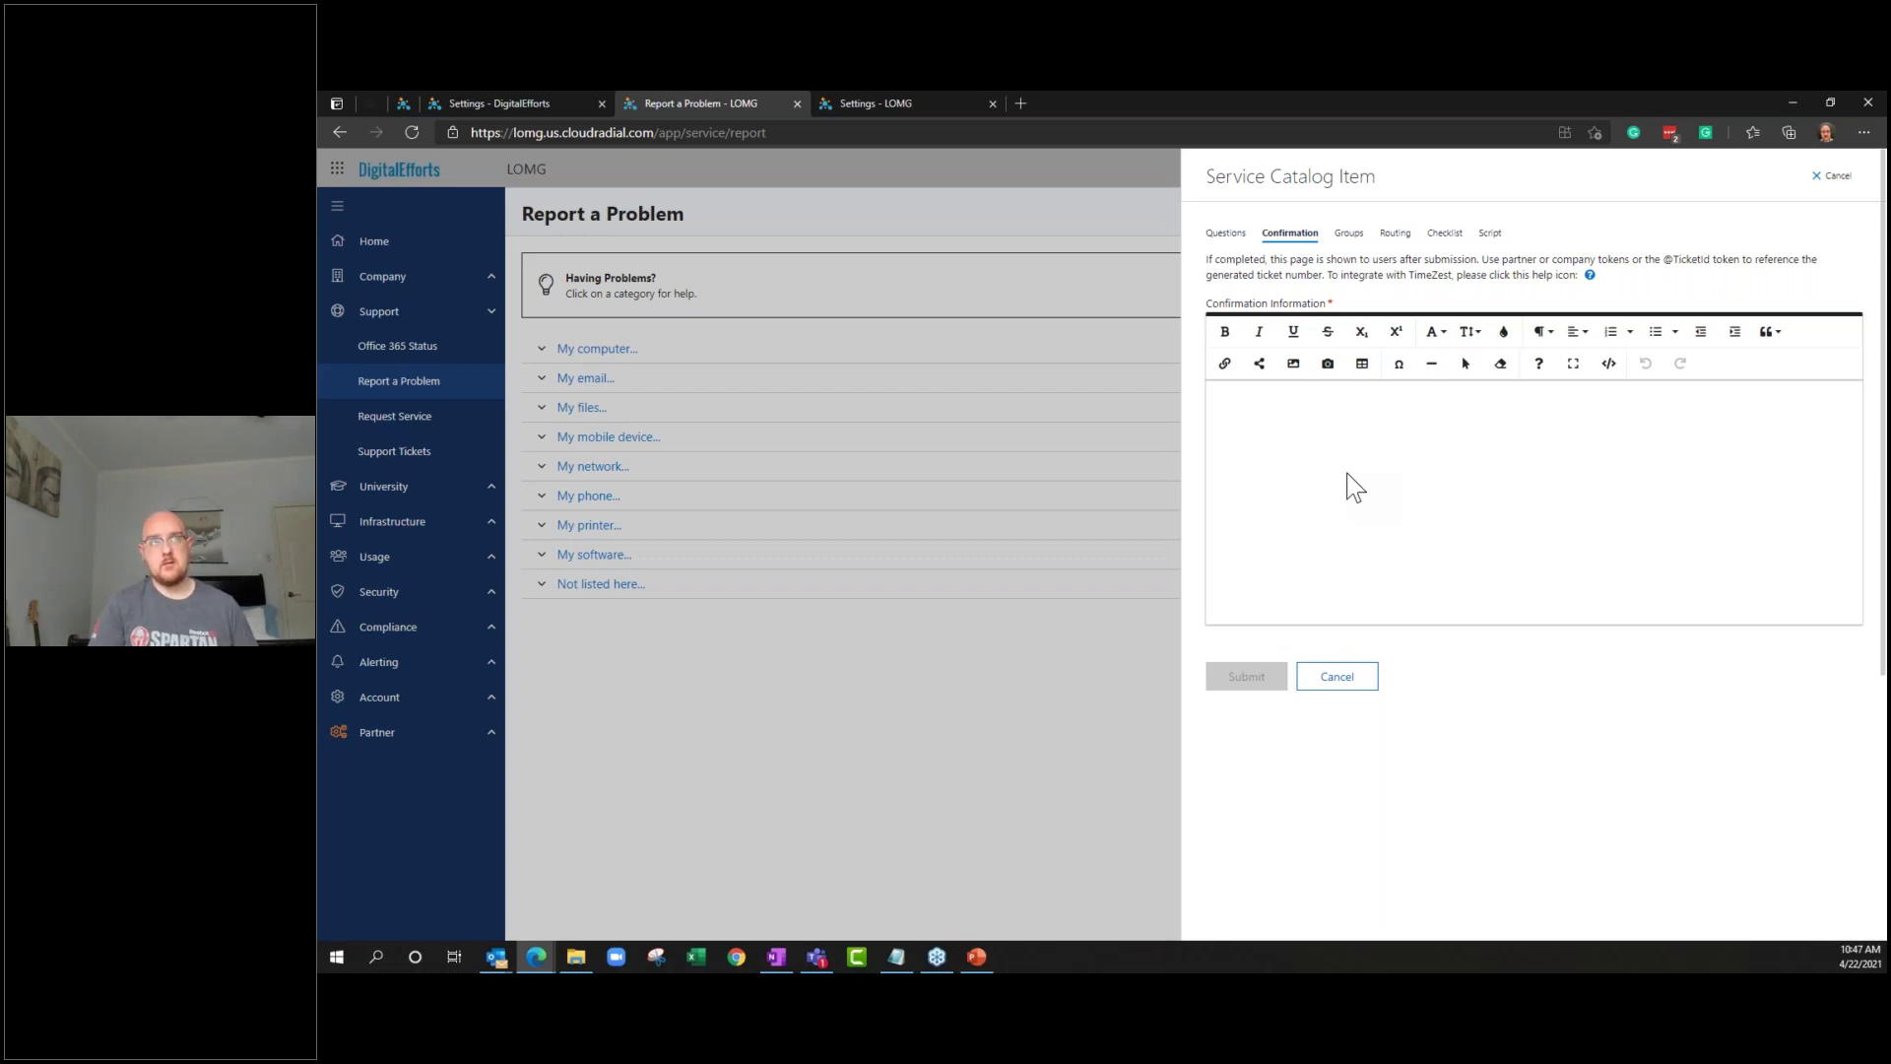
pyautogui.click(1227, 235)
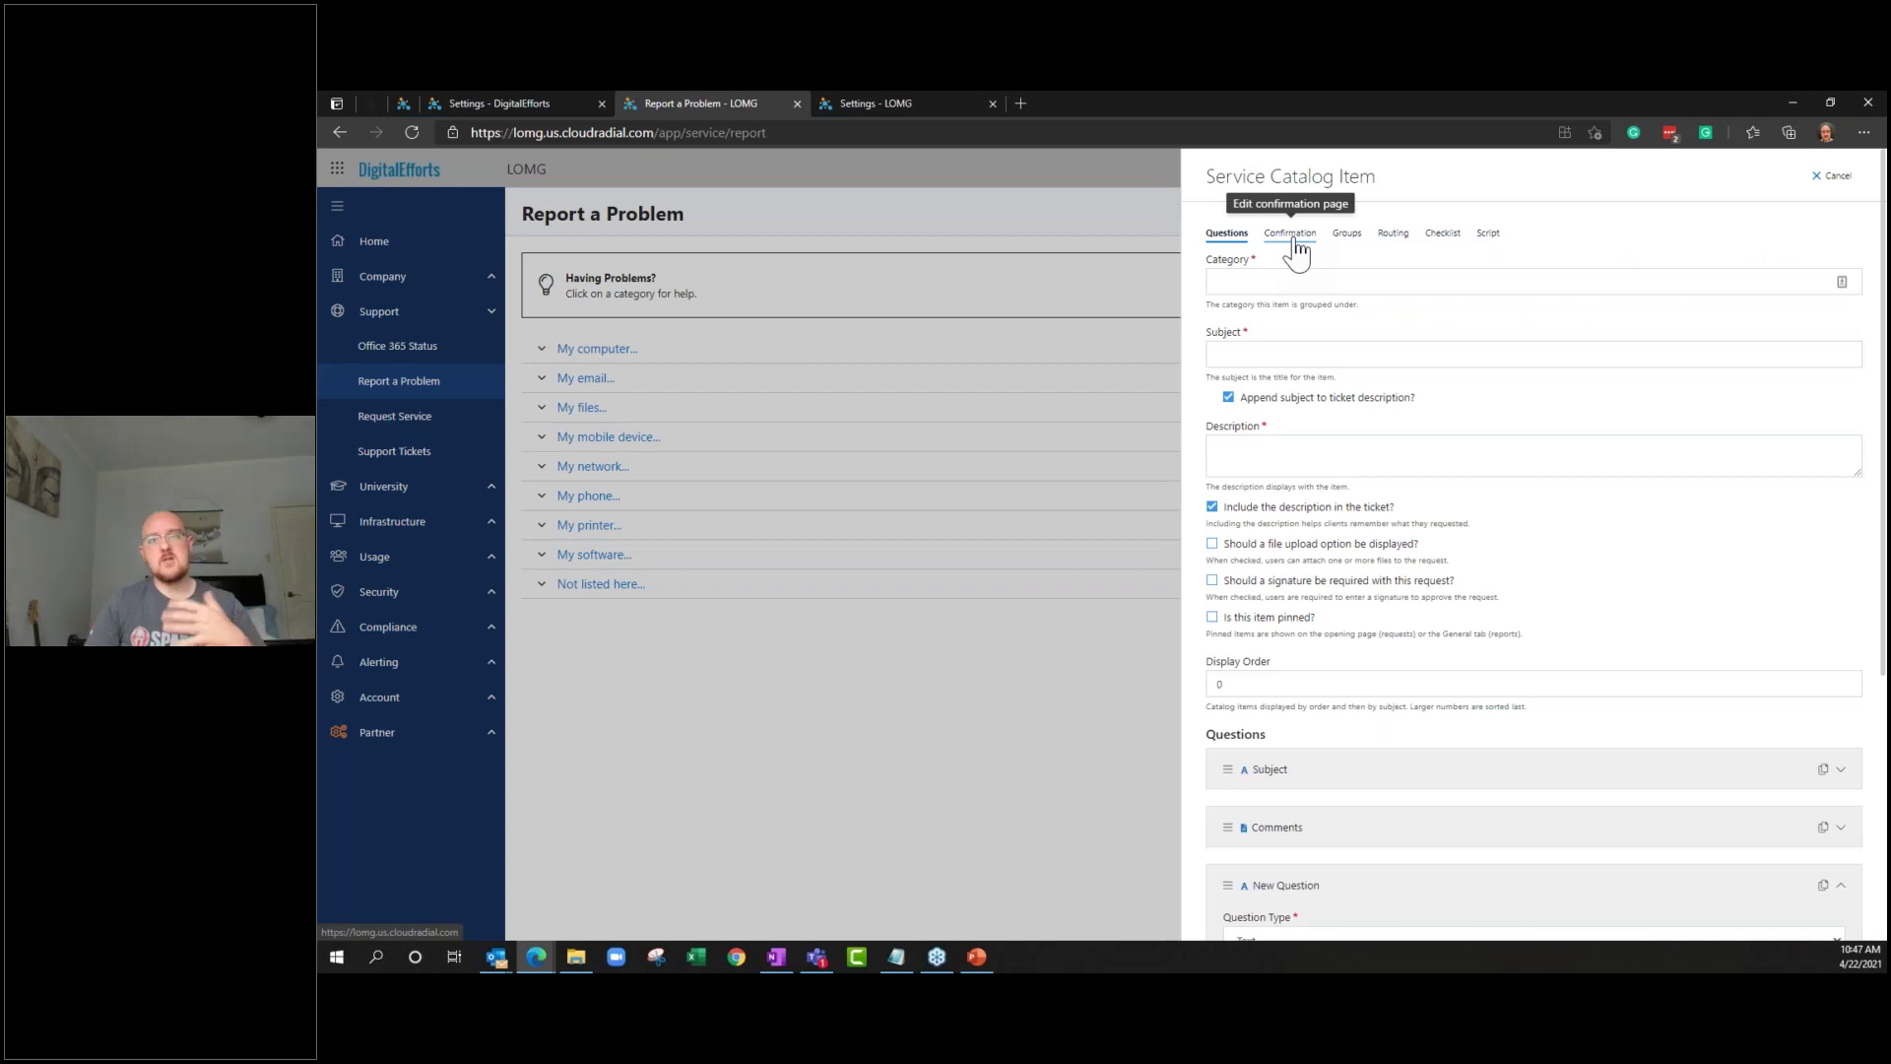
pyautogui.click(1294, 240)
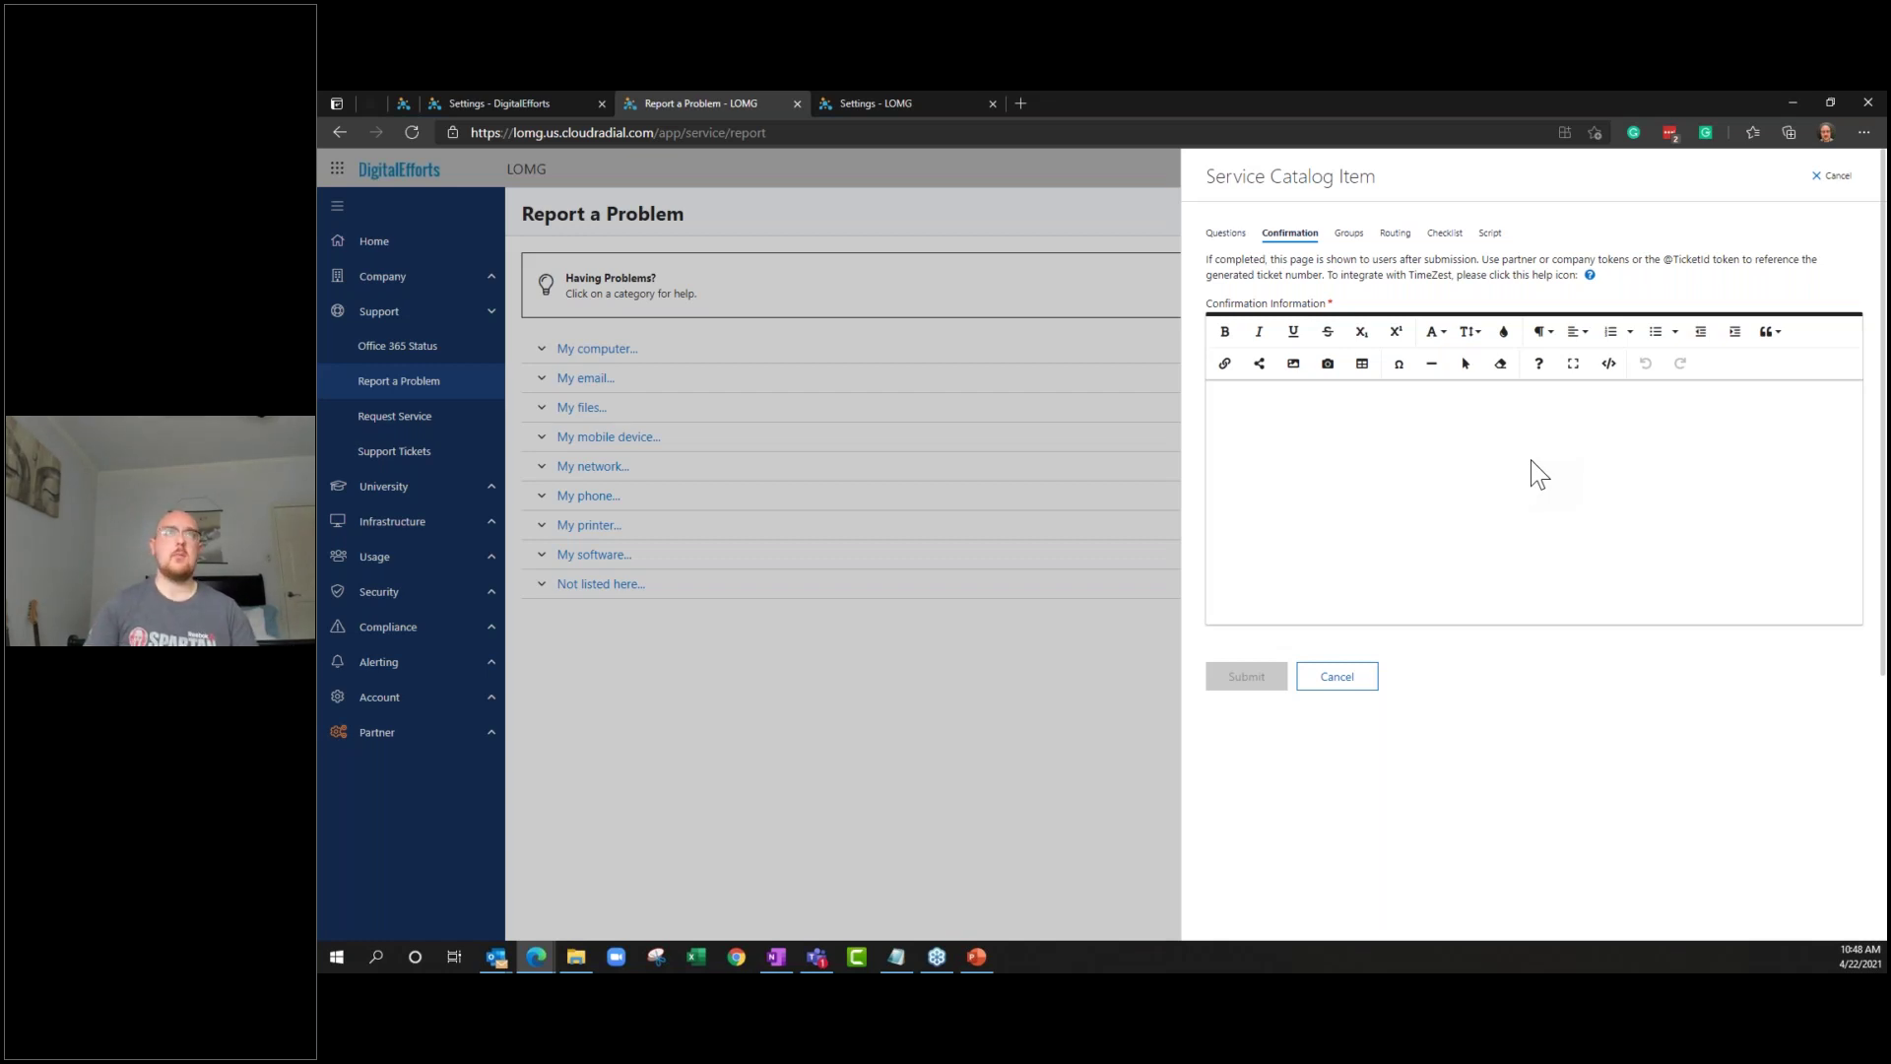
pyautogui.click(1347, 234)
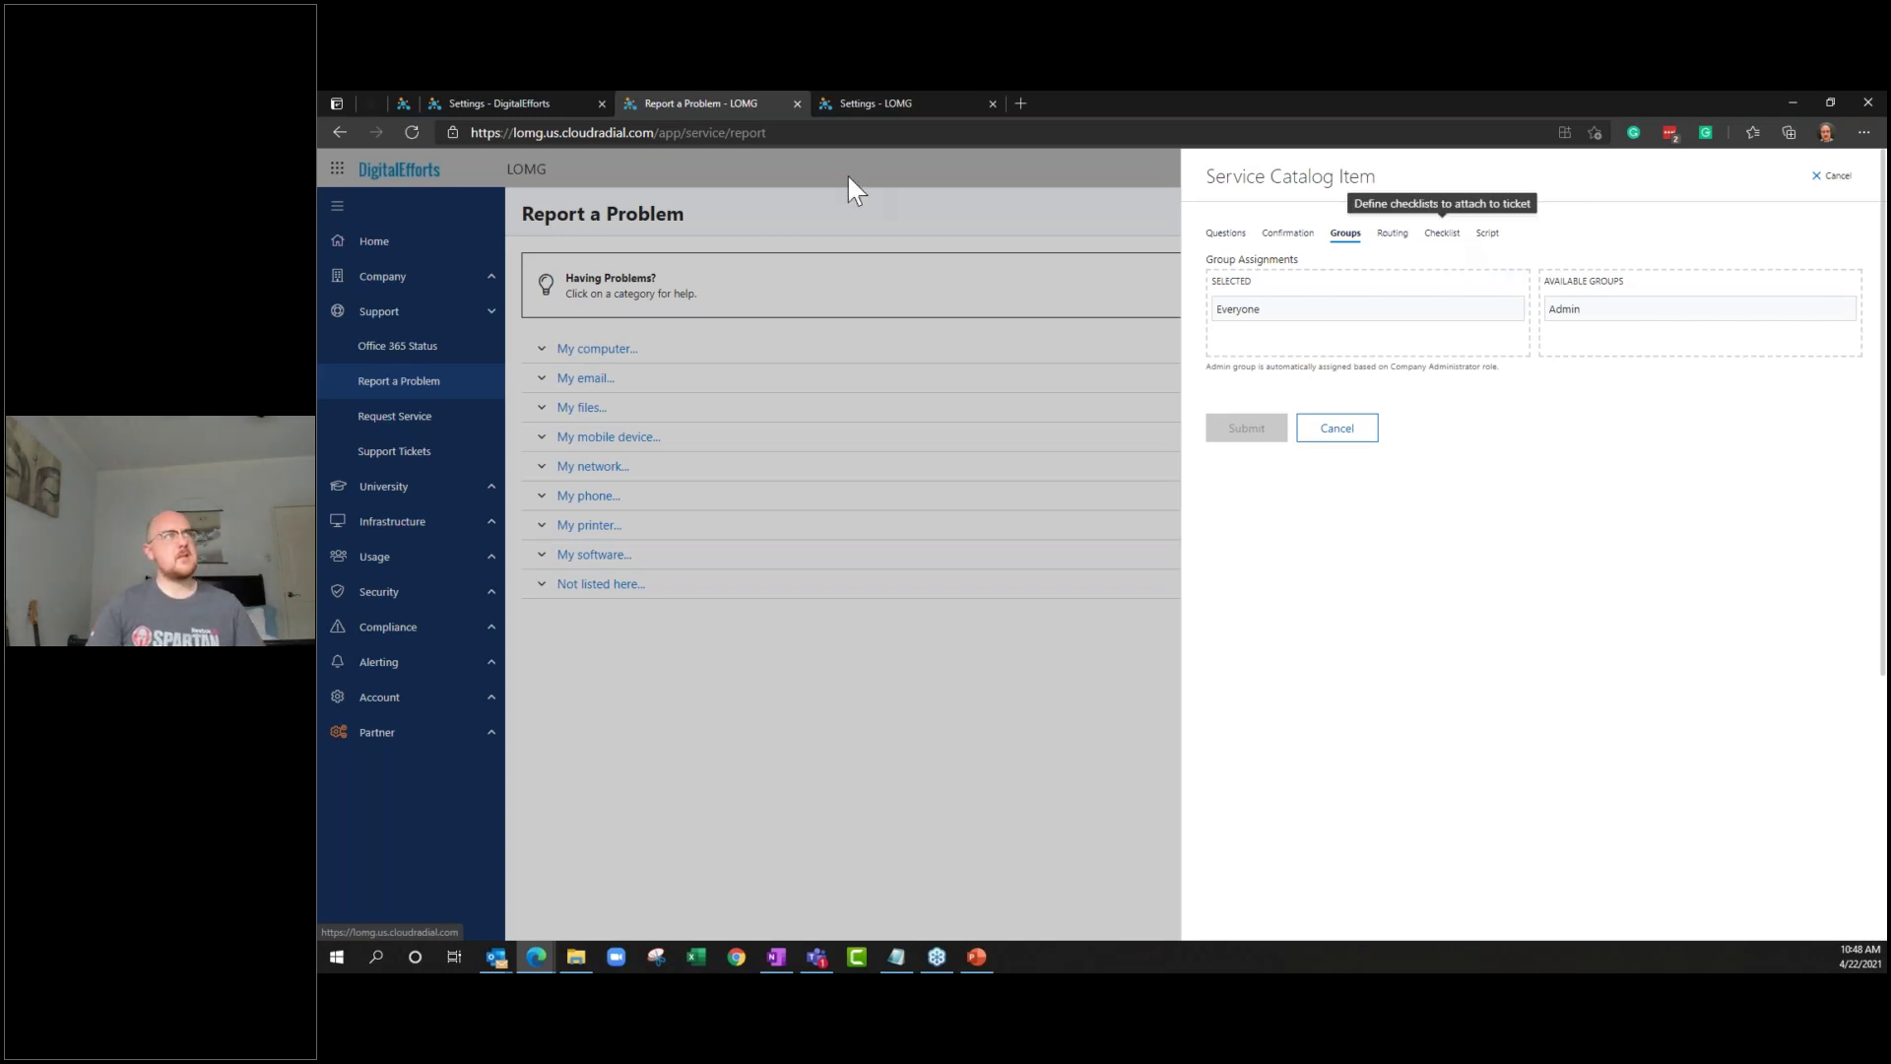
# Review the checklist and PowerShell script settings of the DigitalEfforts problem item, and discard the item
pyautogui.click(404, 101)
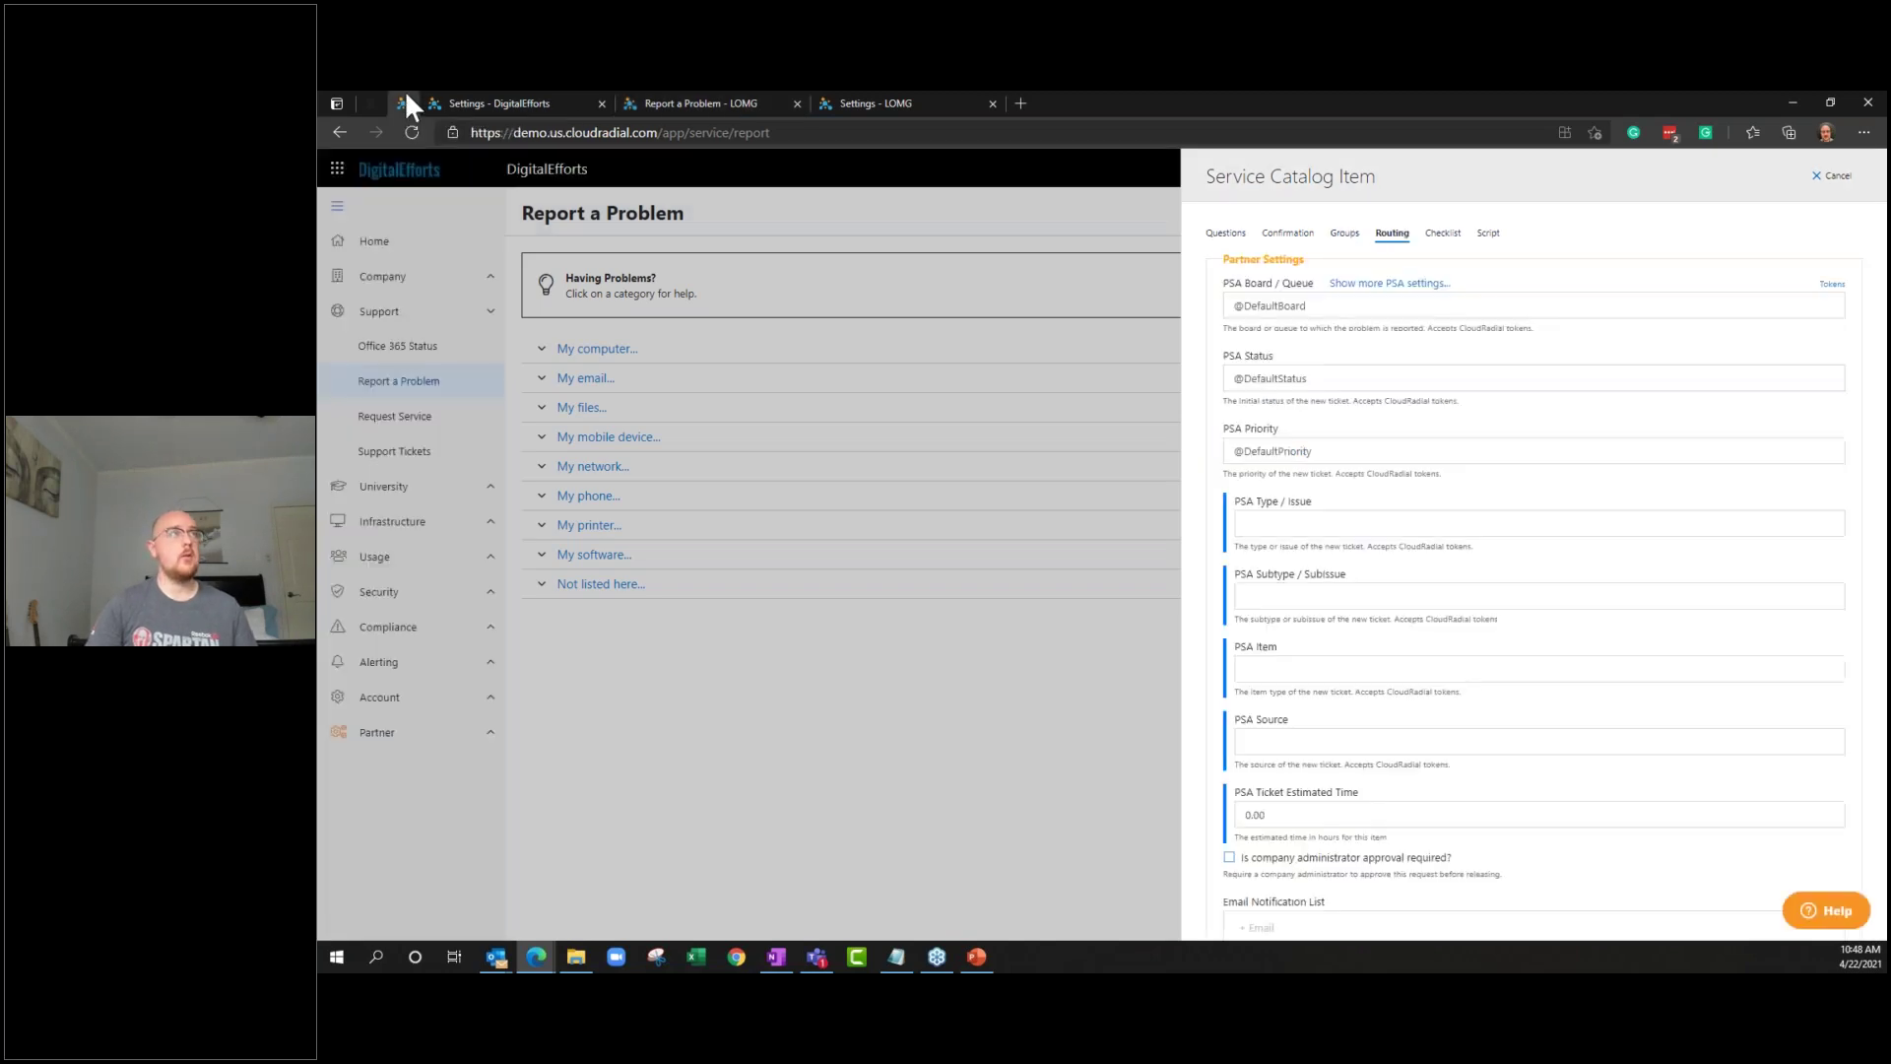
pyautogui.click(1450, 238)
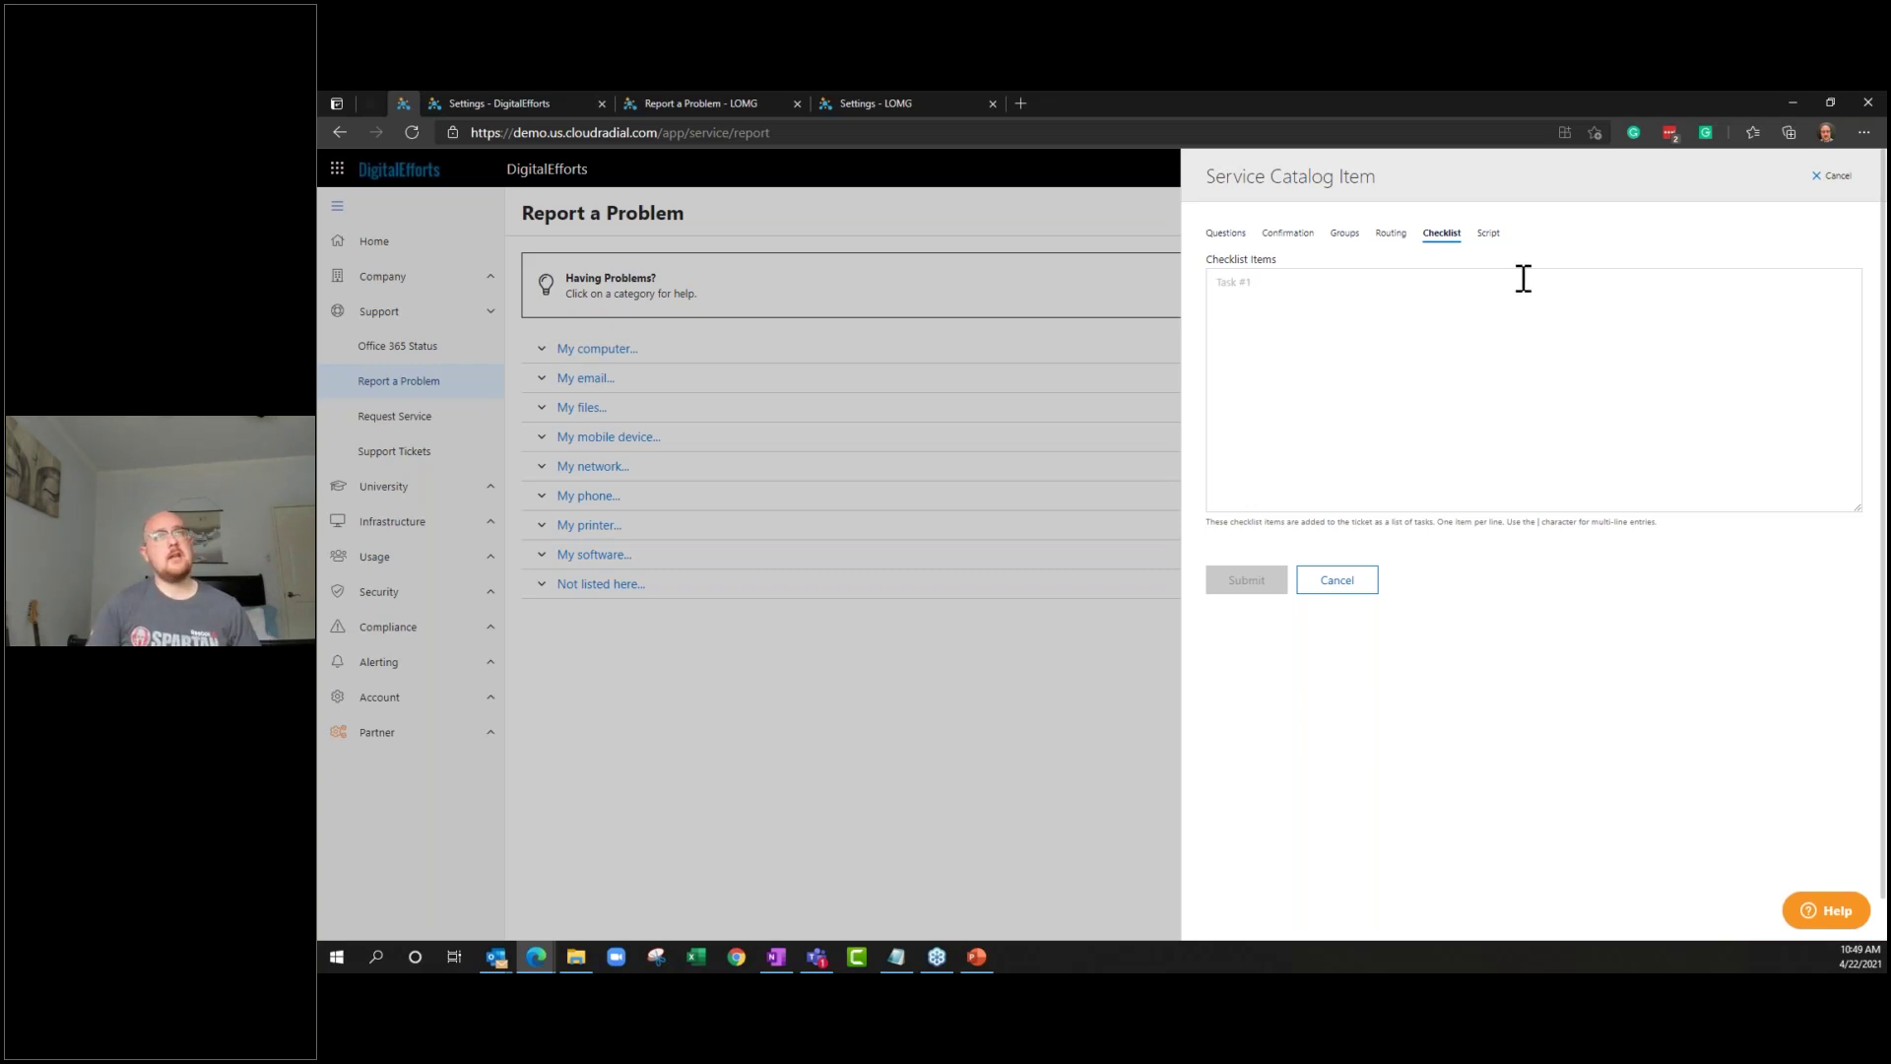
pyautogui.click(1494, 240)
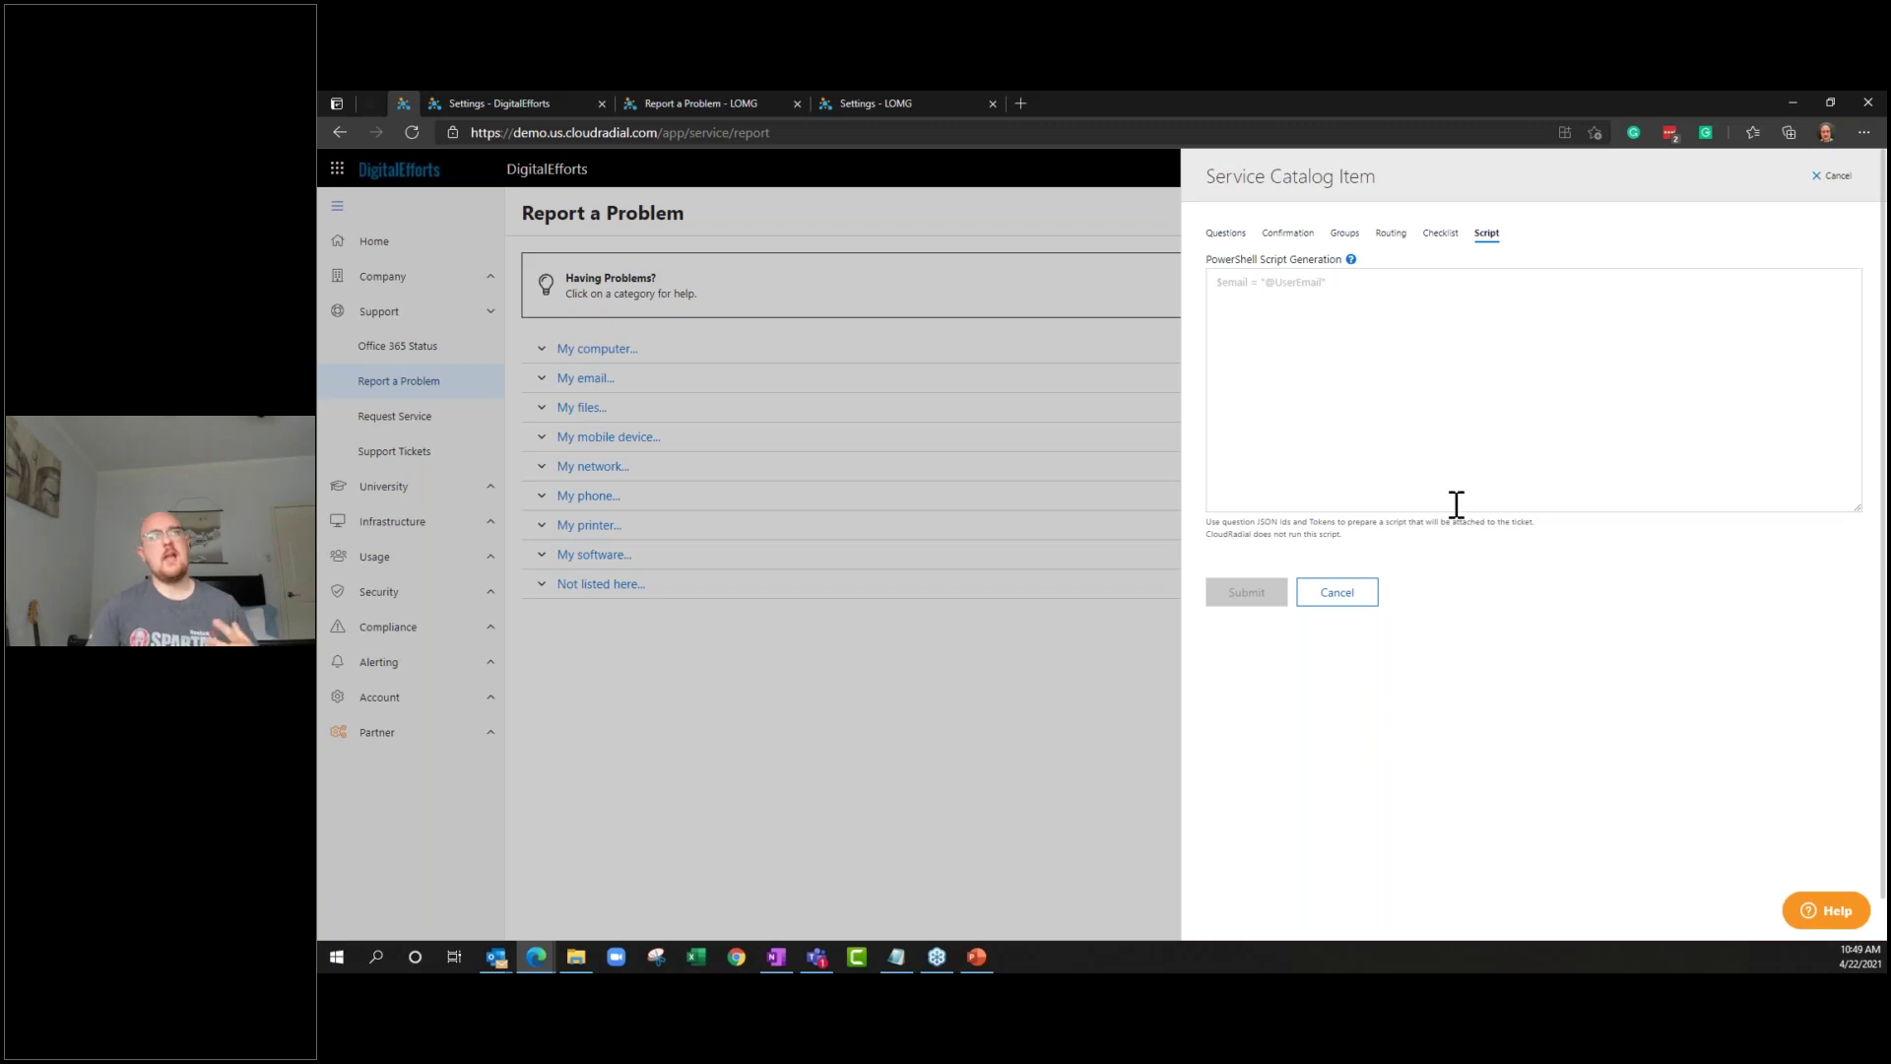
pyautogui.click(1341, 597)
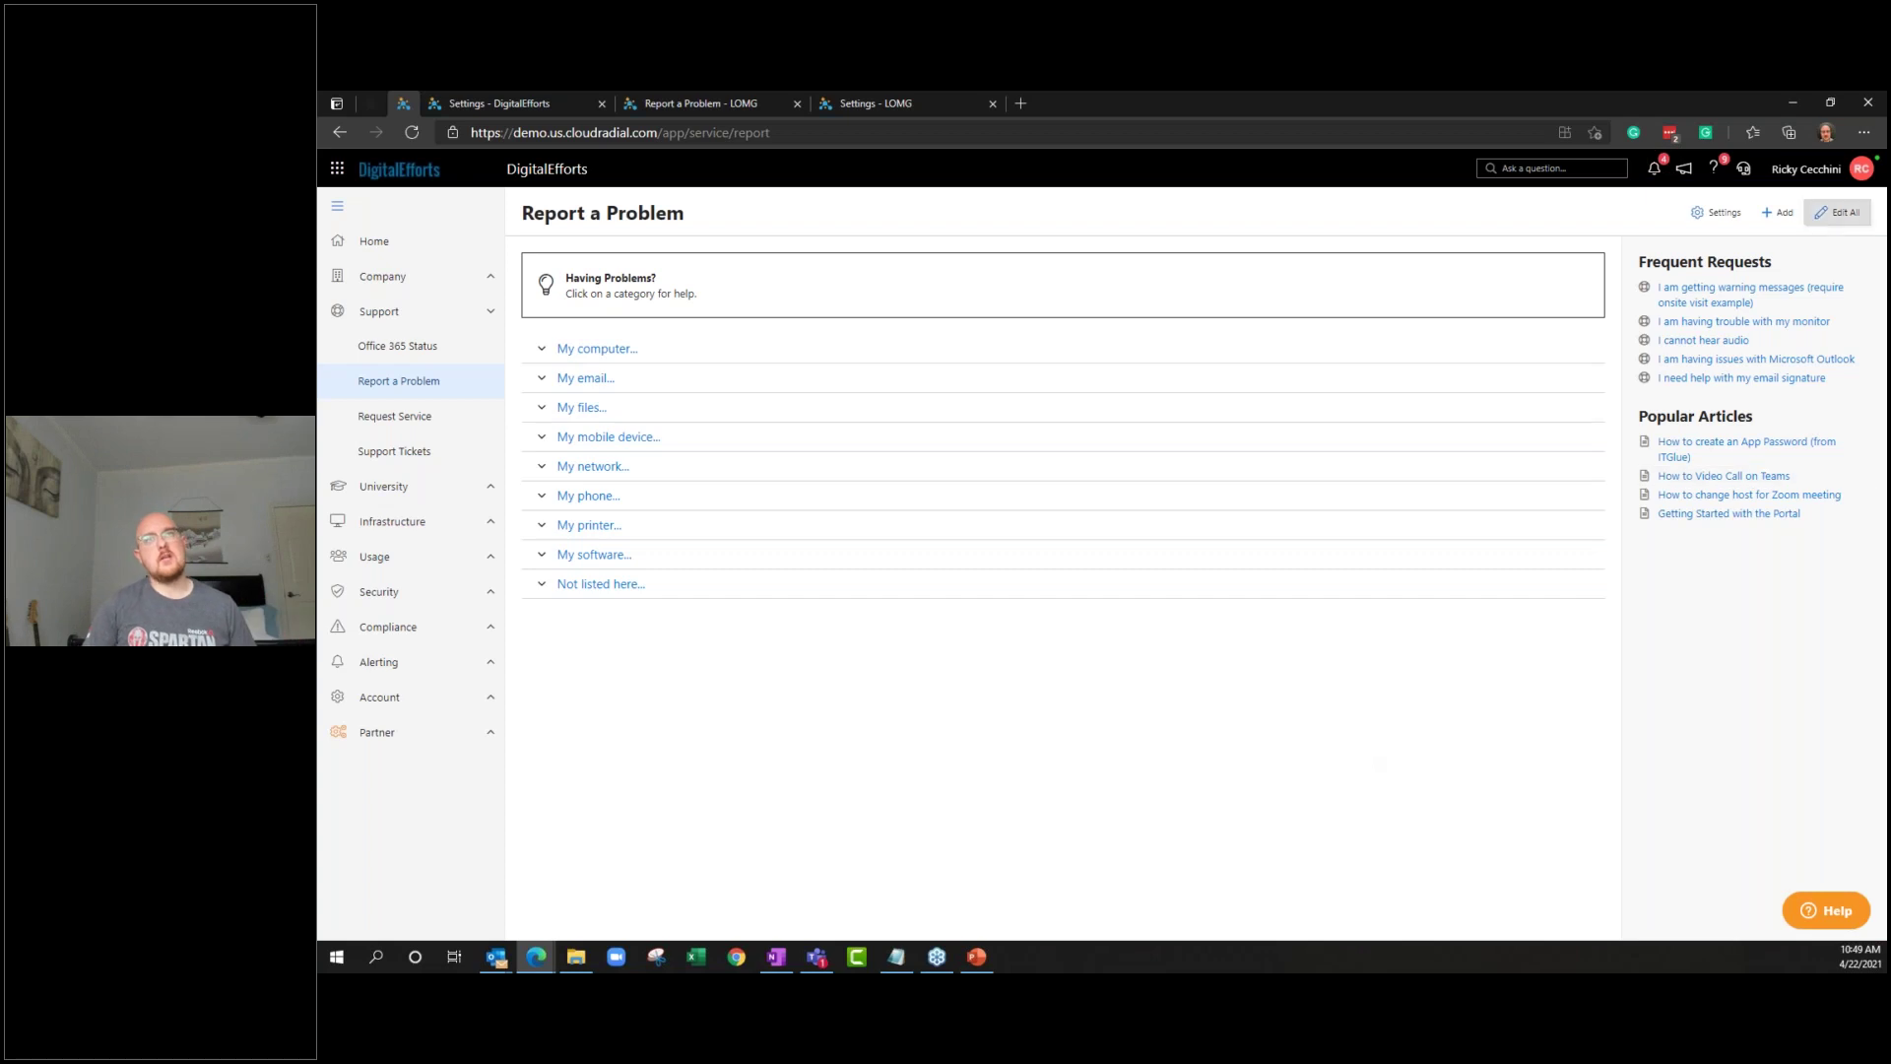
# Compare a blank Report a Problem item with a blank Request Service item in DigitalEfforts, discarding both
pyautogui.click(1779, 212)
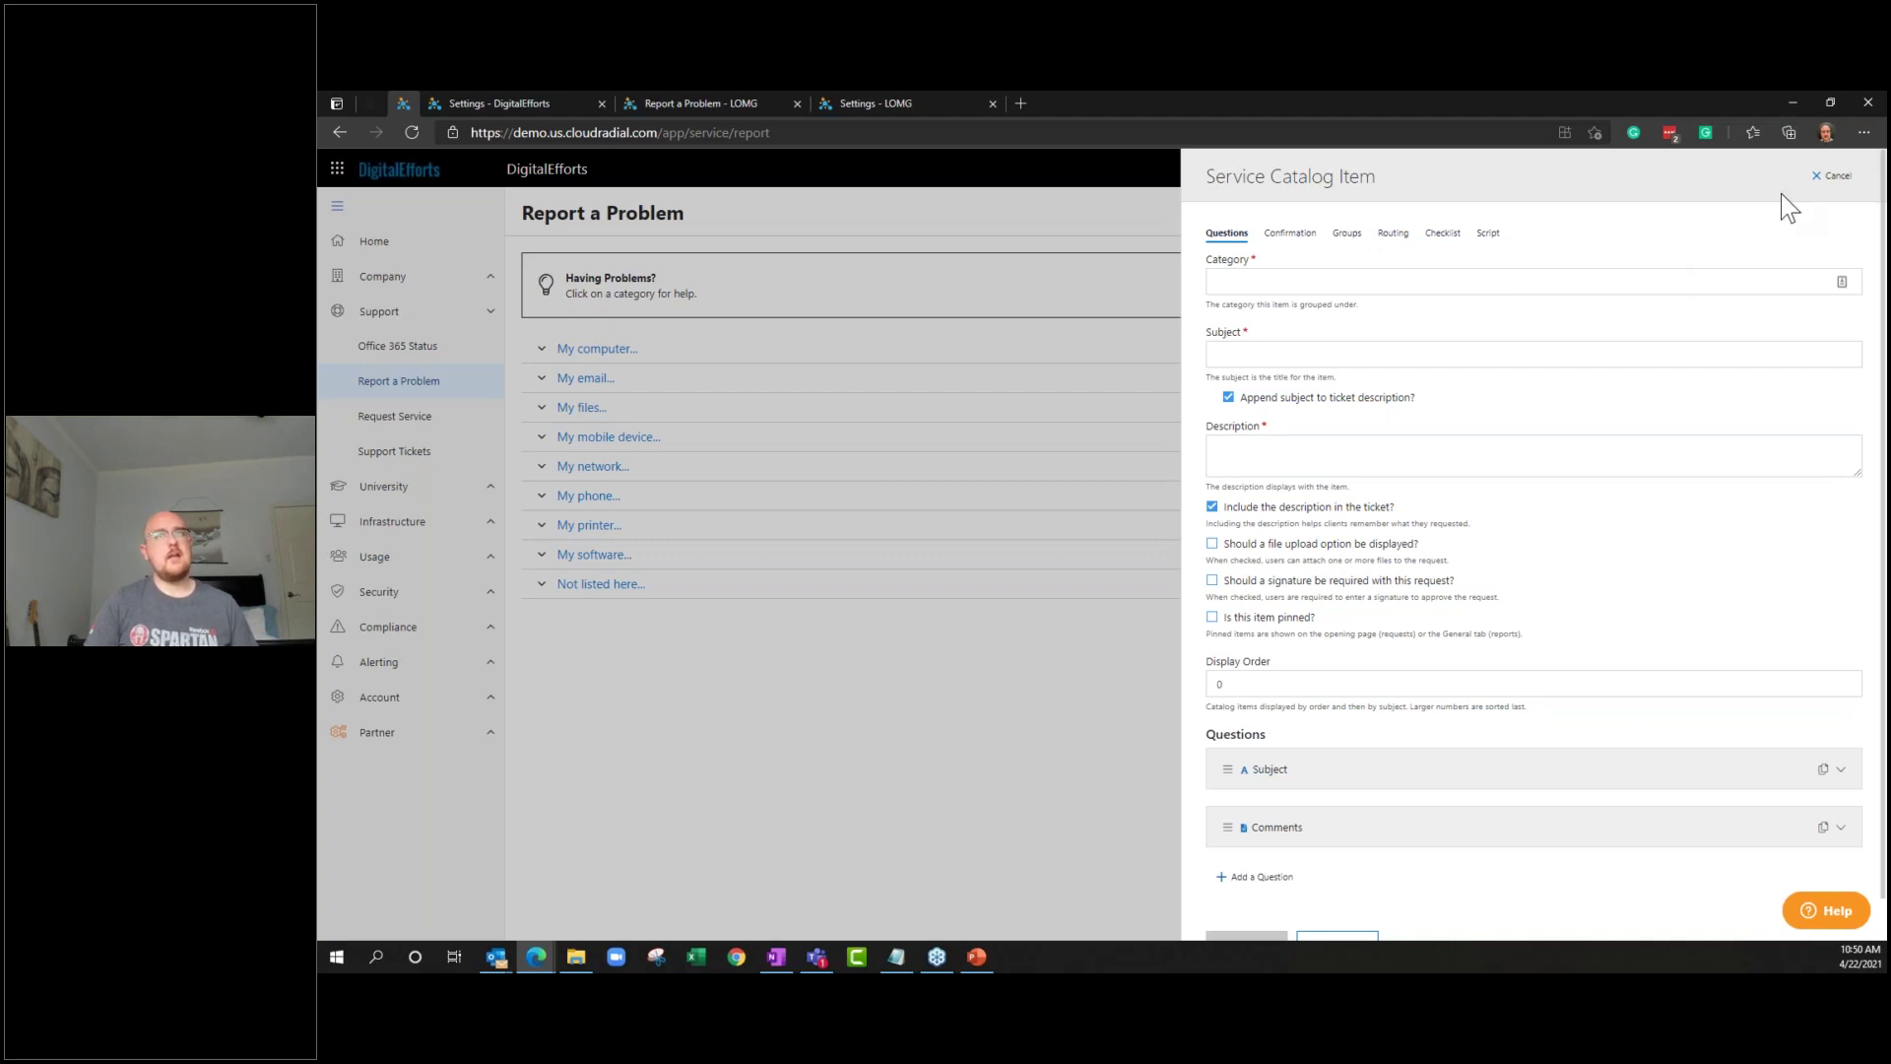
pyautogui.click(1830, 176)
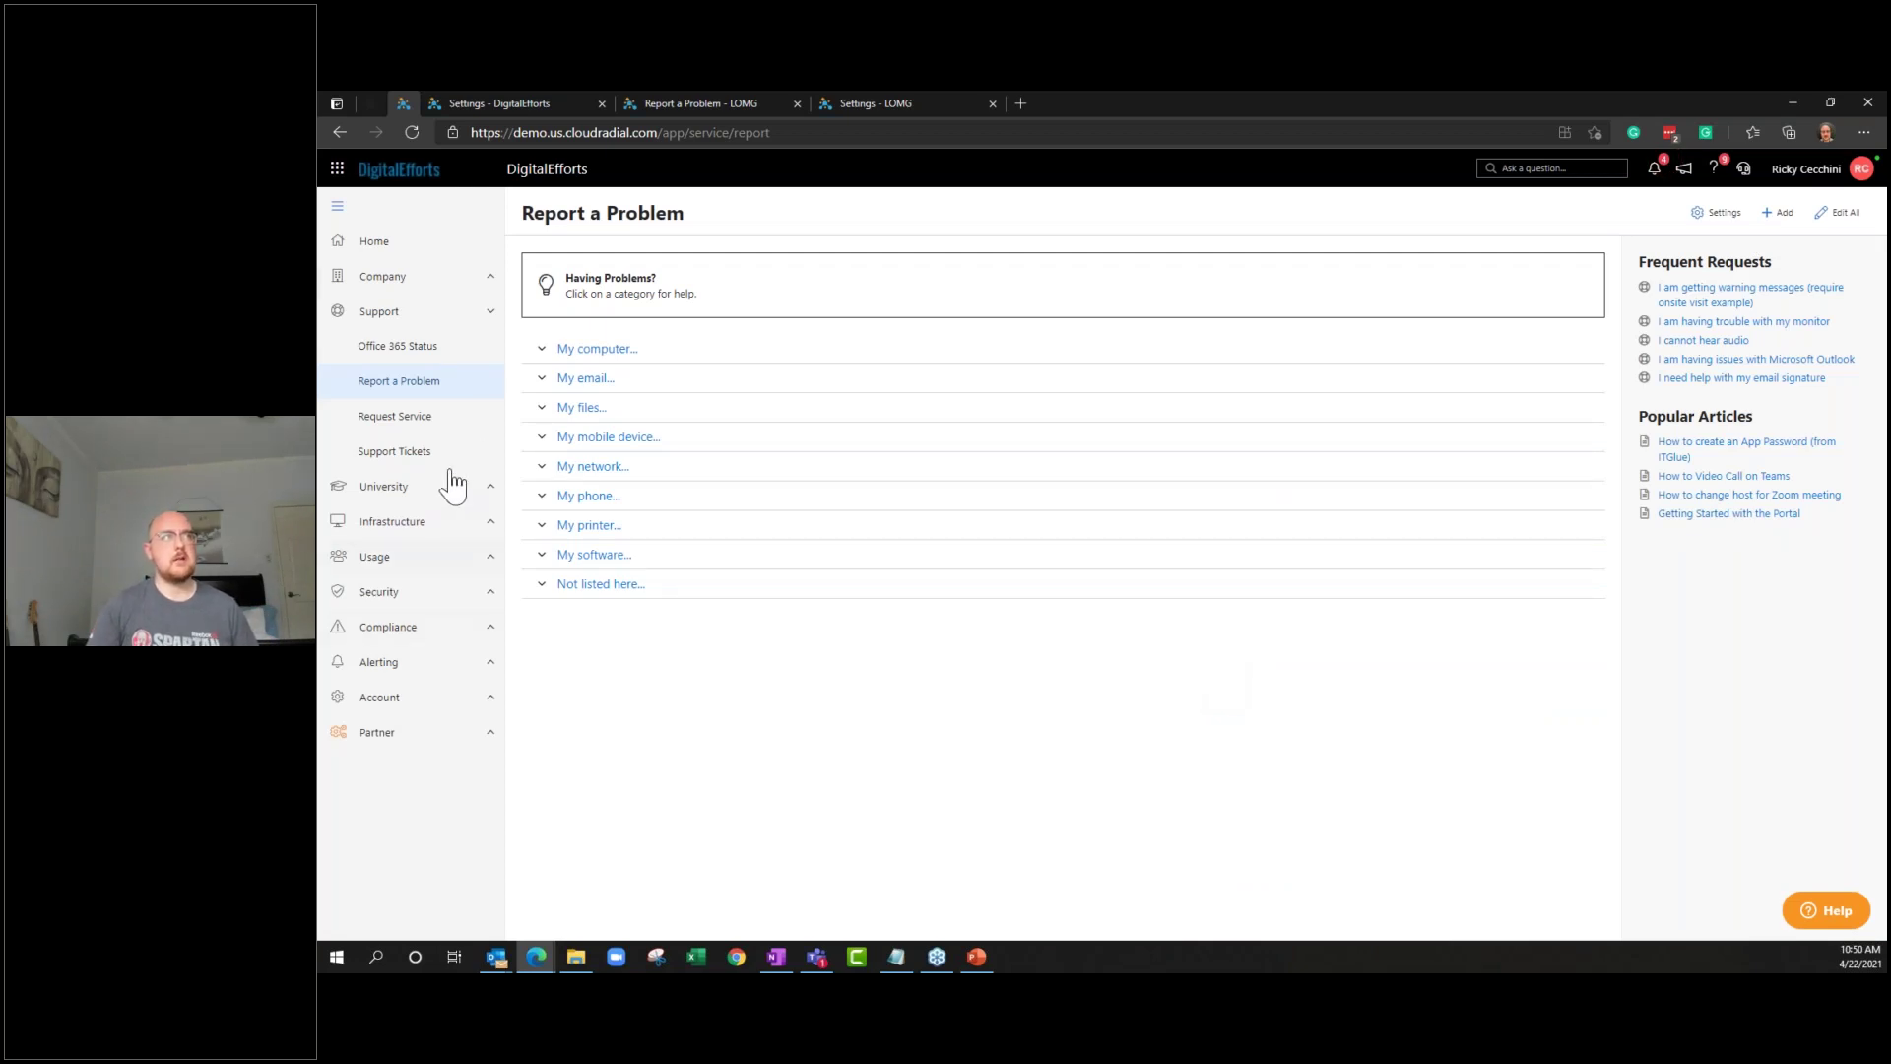
pyautogui.click(477, 418)
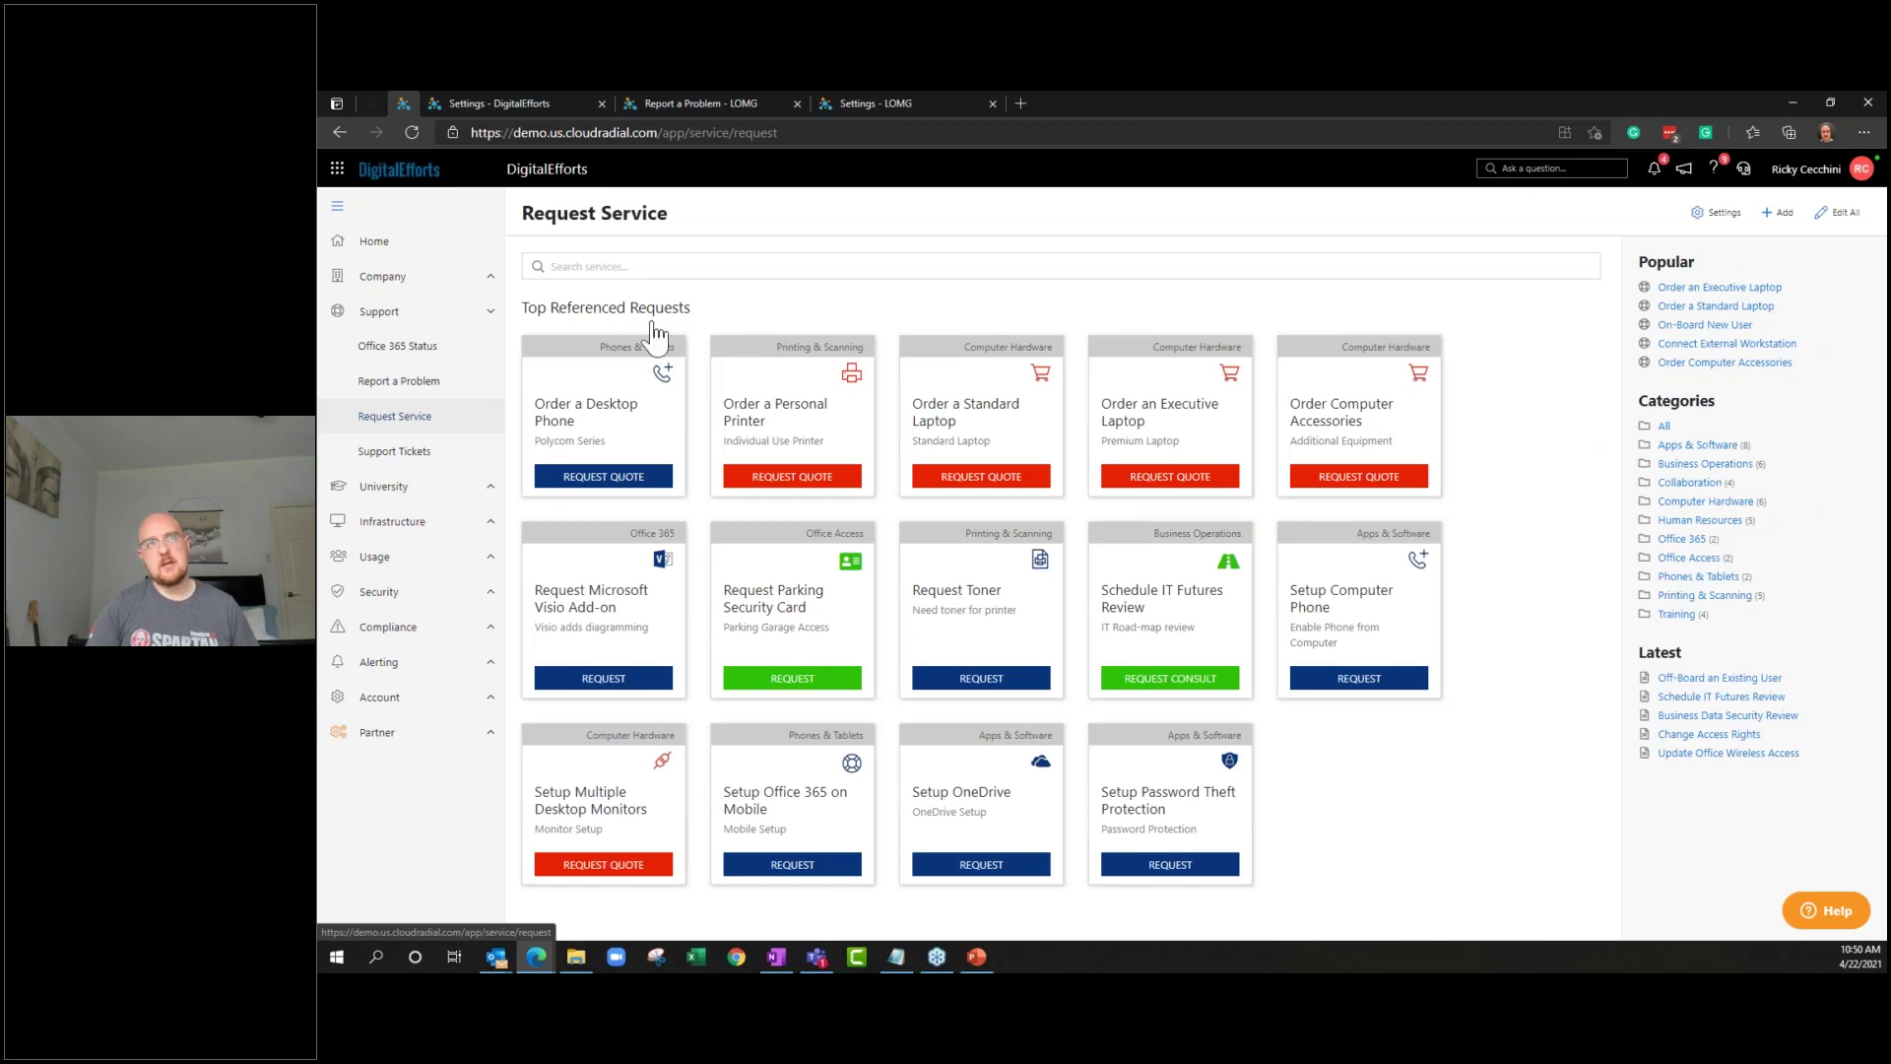
pyautogui.click(1778, 213)
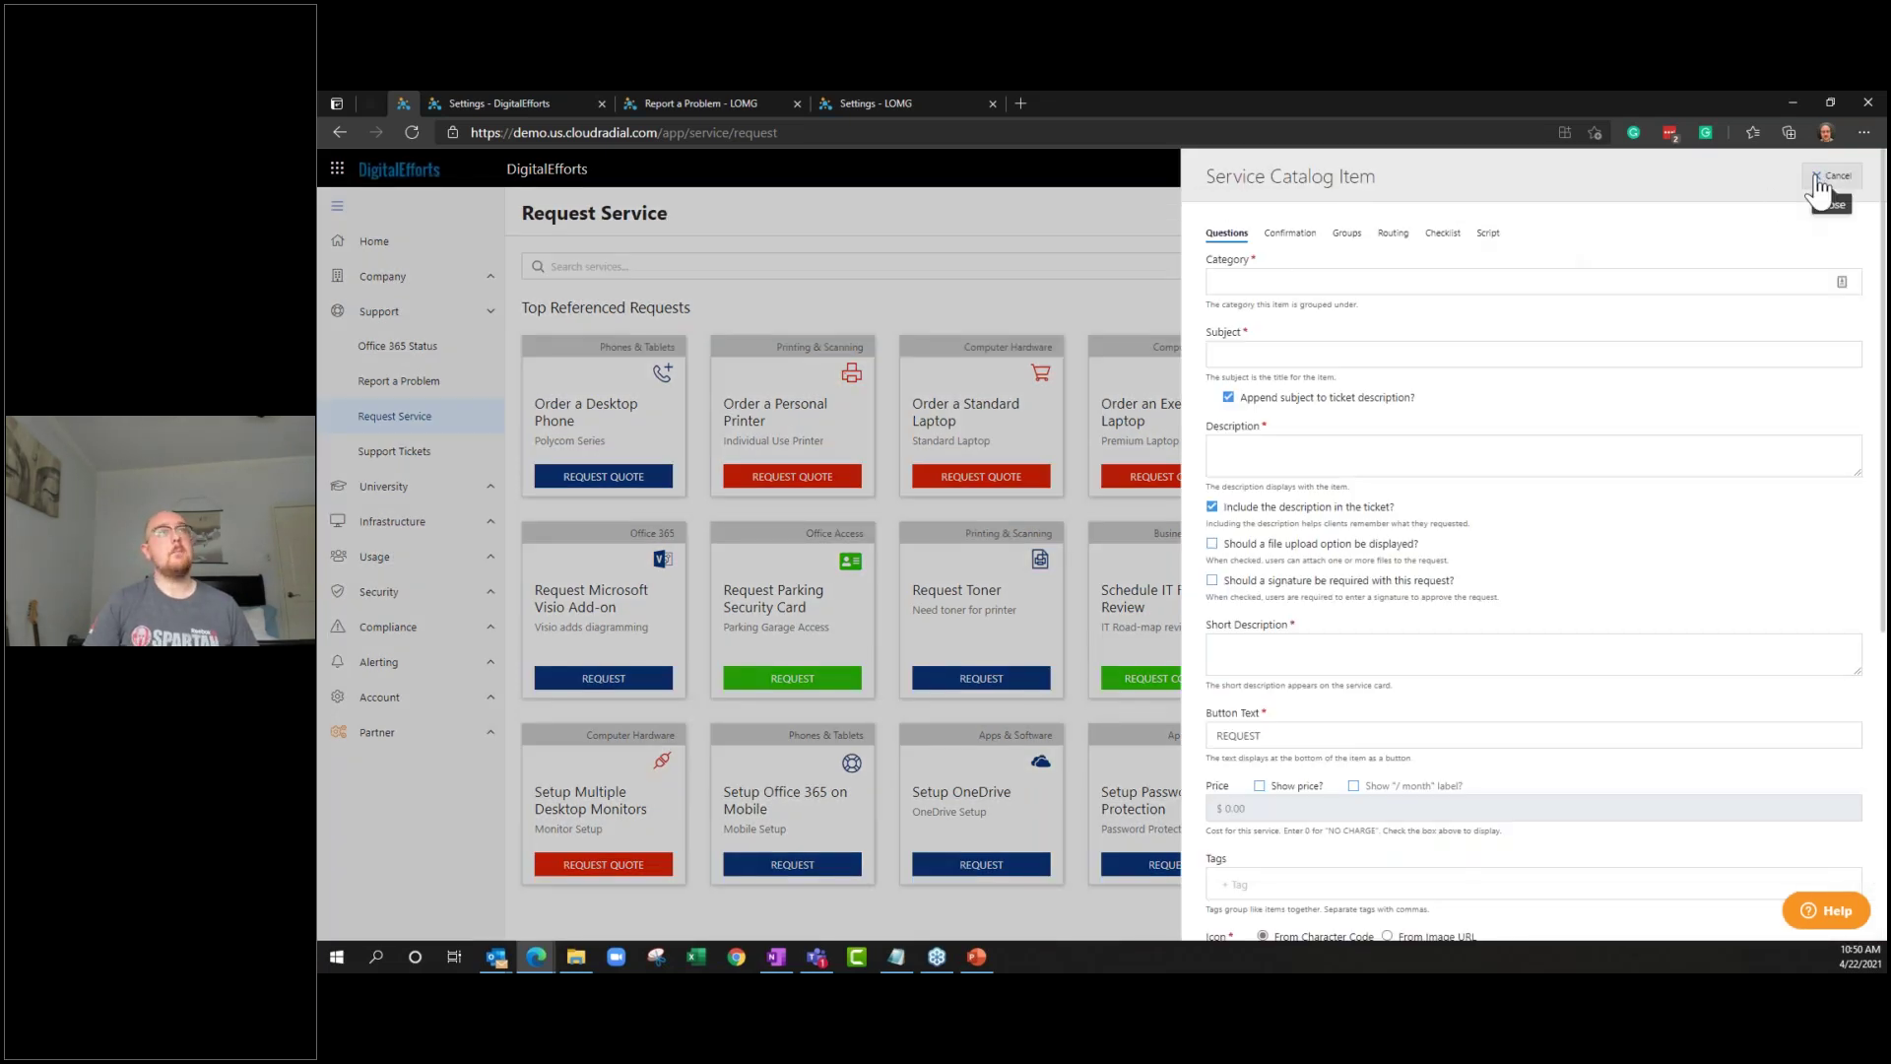
pyautogui.click(1788, 200)
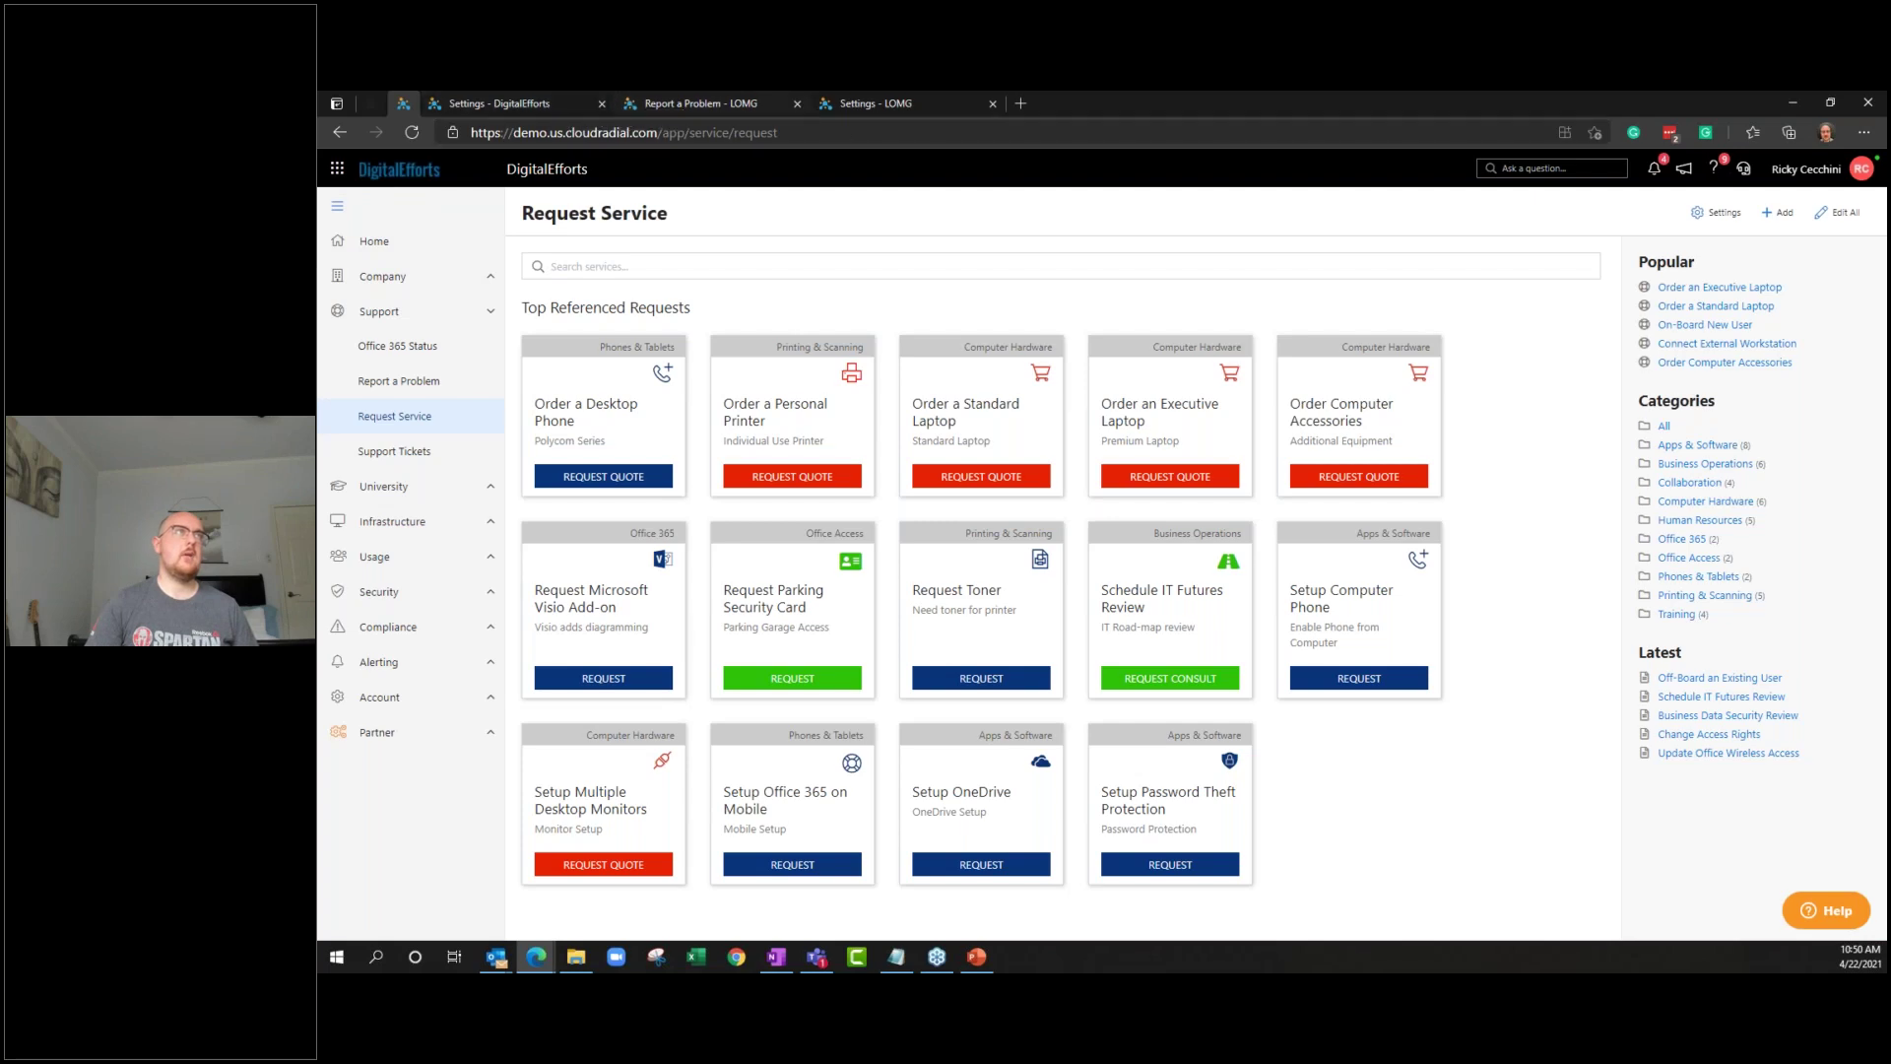
# Switch back to the LOMG portal, discard its unsaved service catalog item and open the portal's home page
pyautogui.click(749, 101)
pyautogui.click(1369, 430)
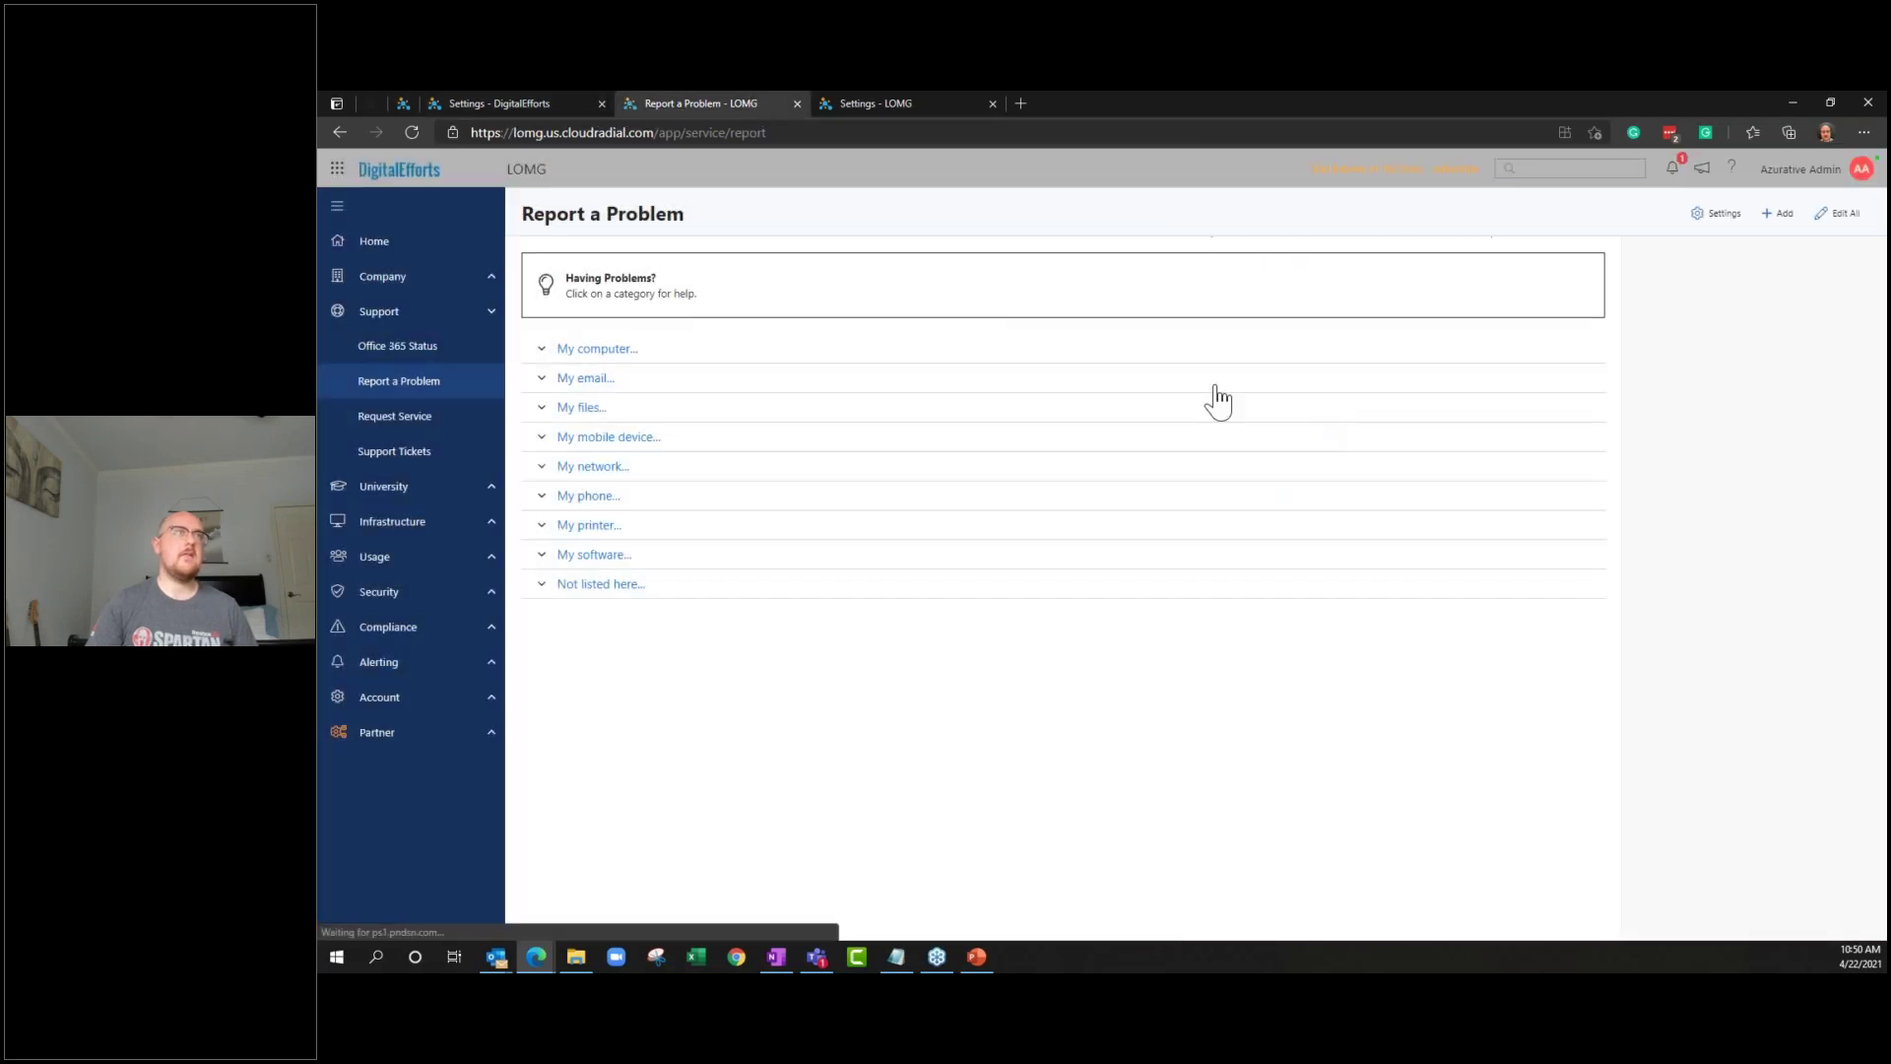
pyautogui.click(463, 242)
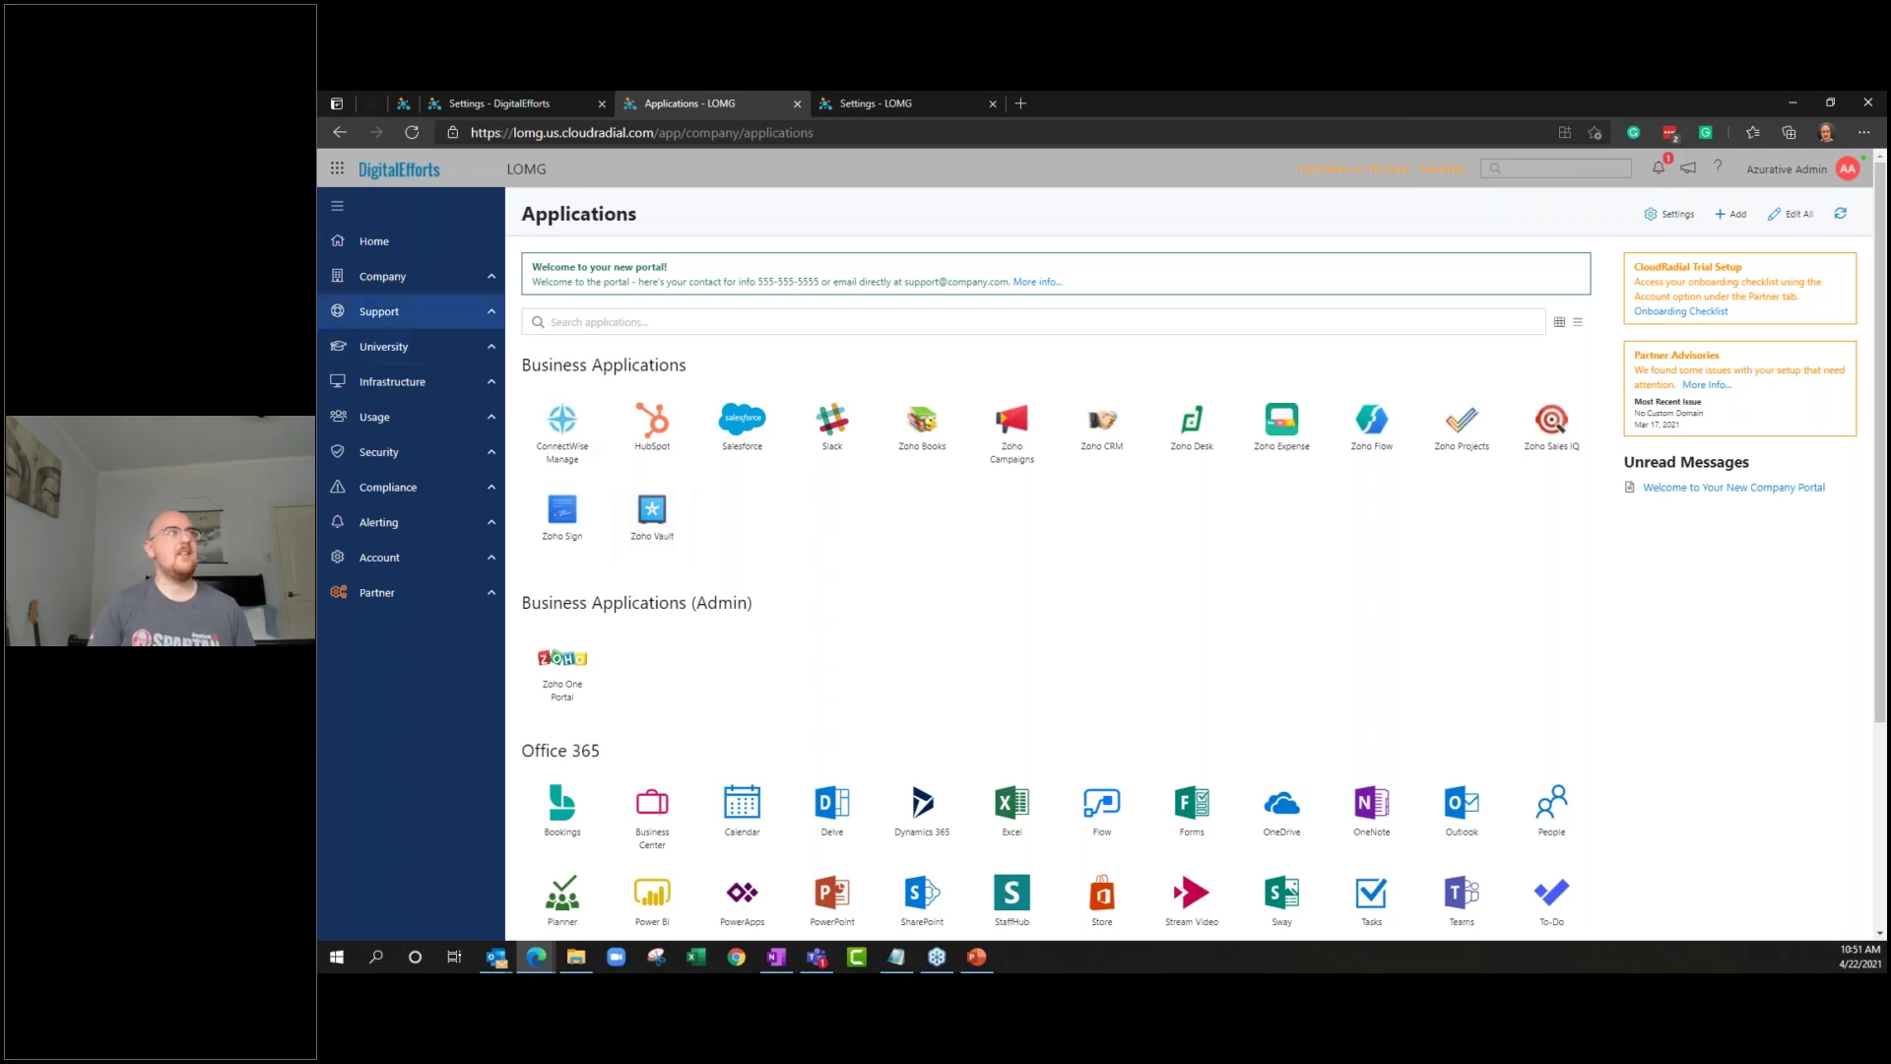
# Review the overview details of endpoint DESKTOP-DL1D7KO in the LOMG infrastructure section, and close them
pyautogui.click(477, 285)
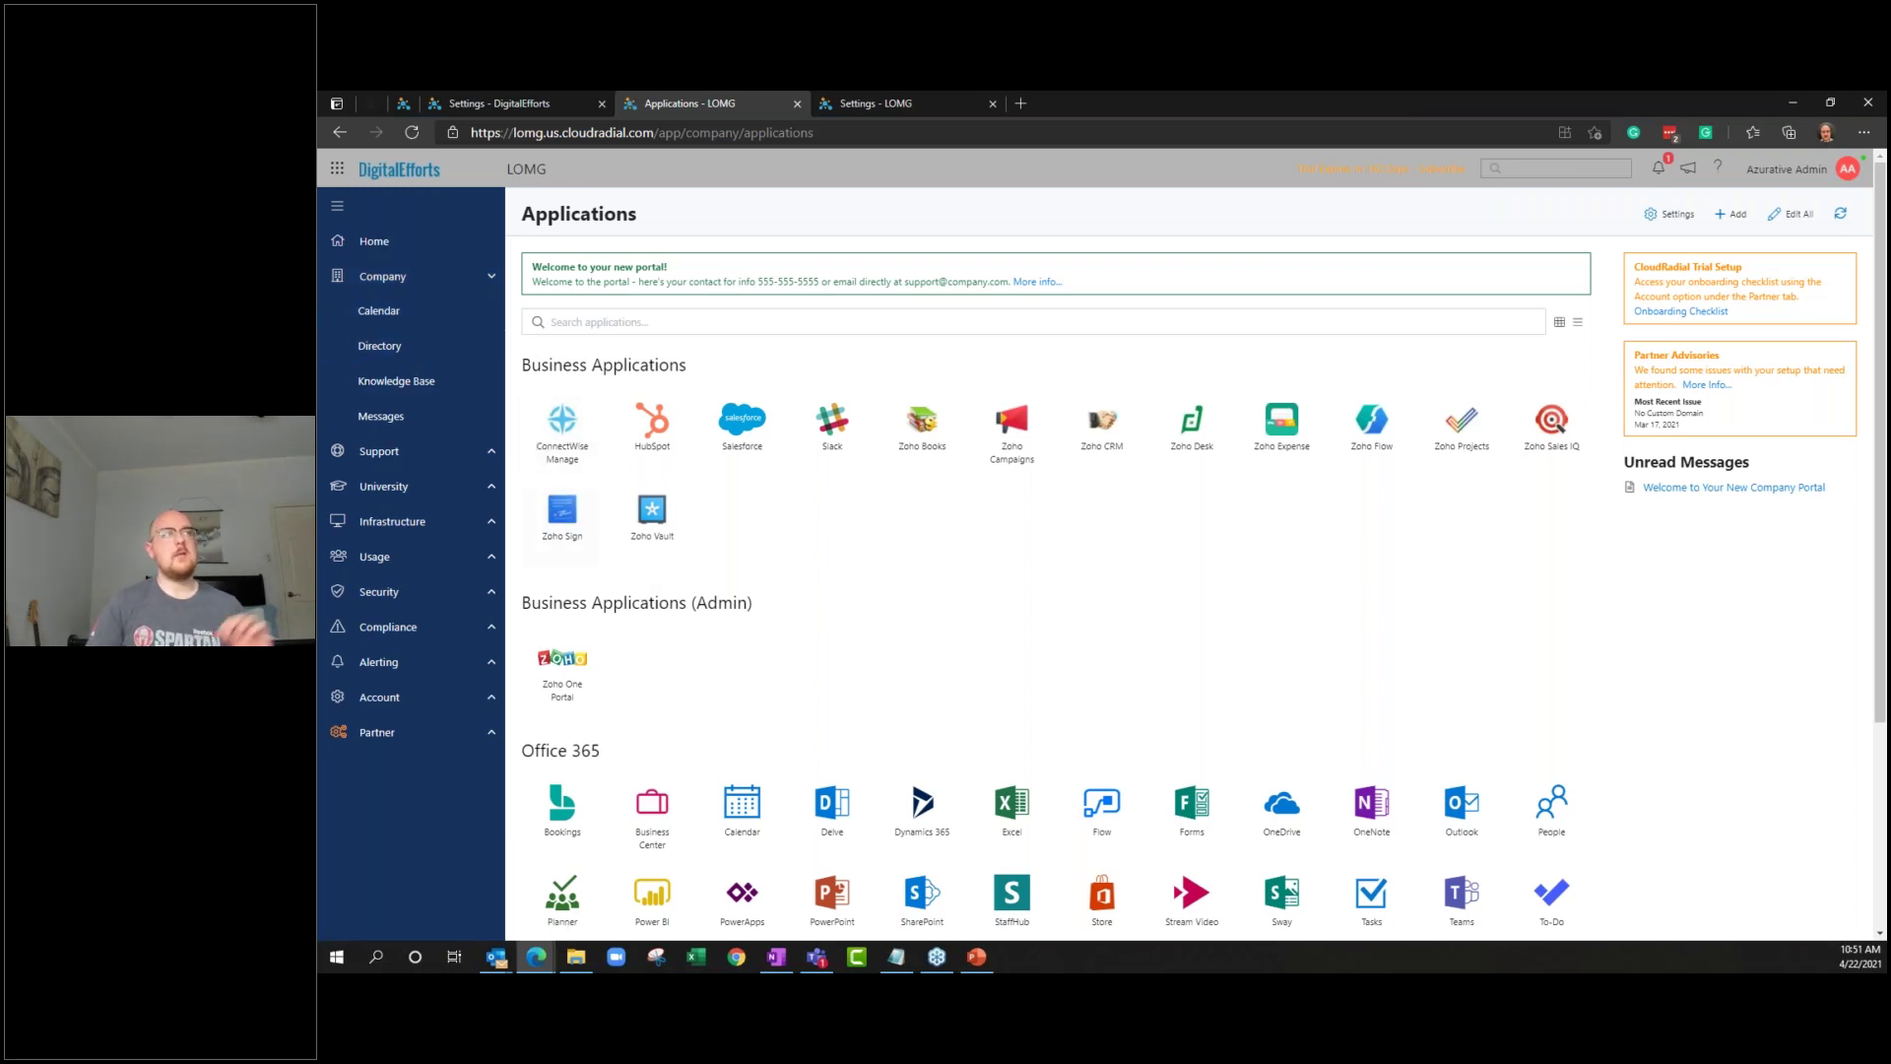
pyautogui.click(498, 524)
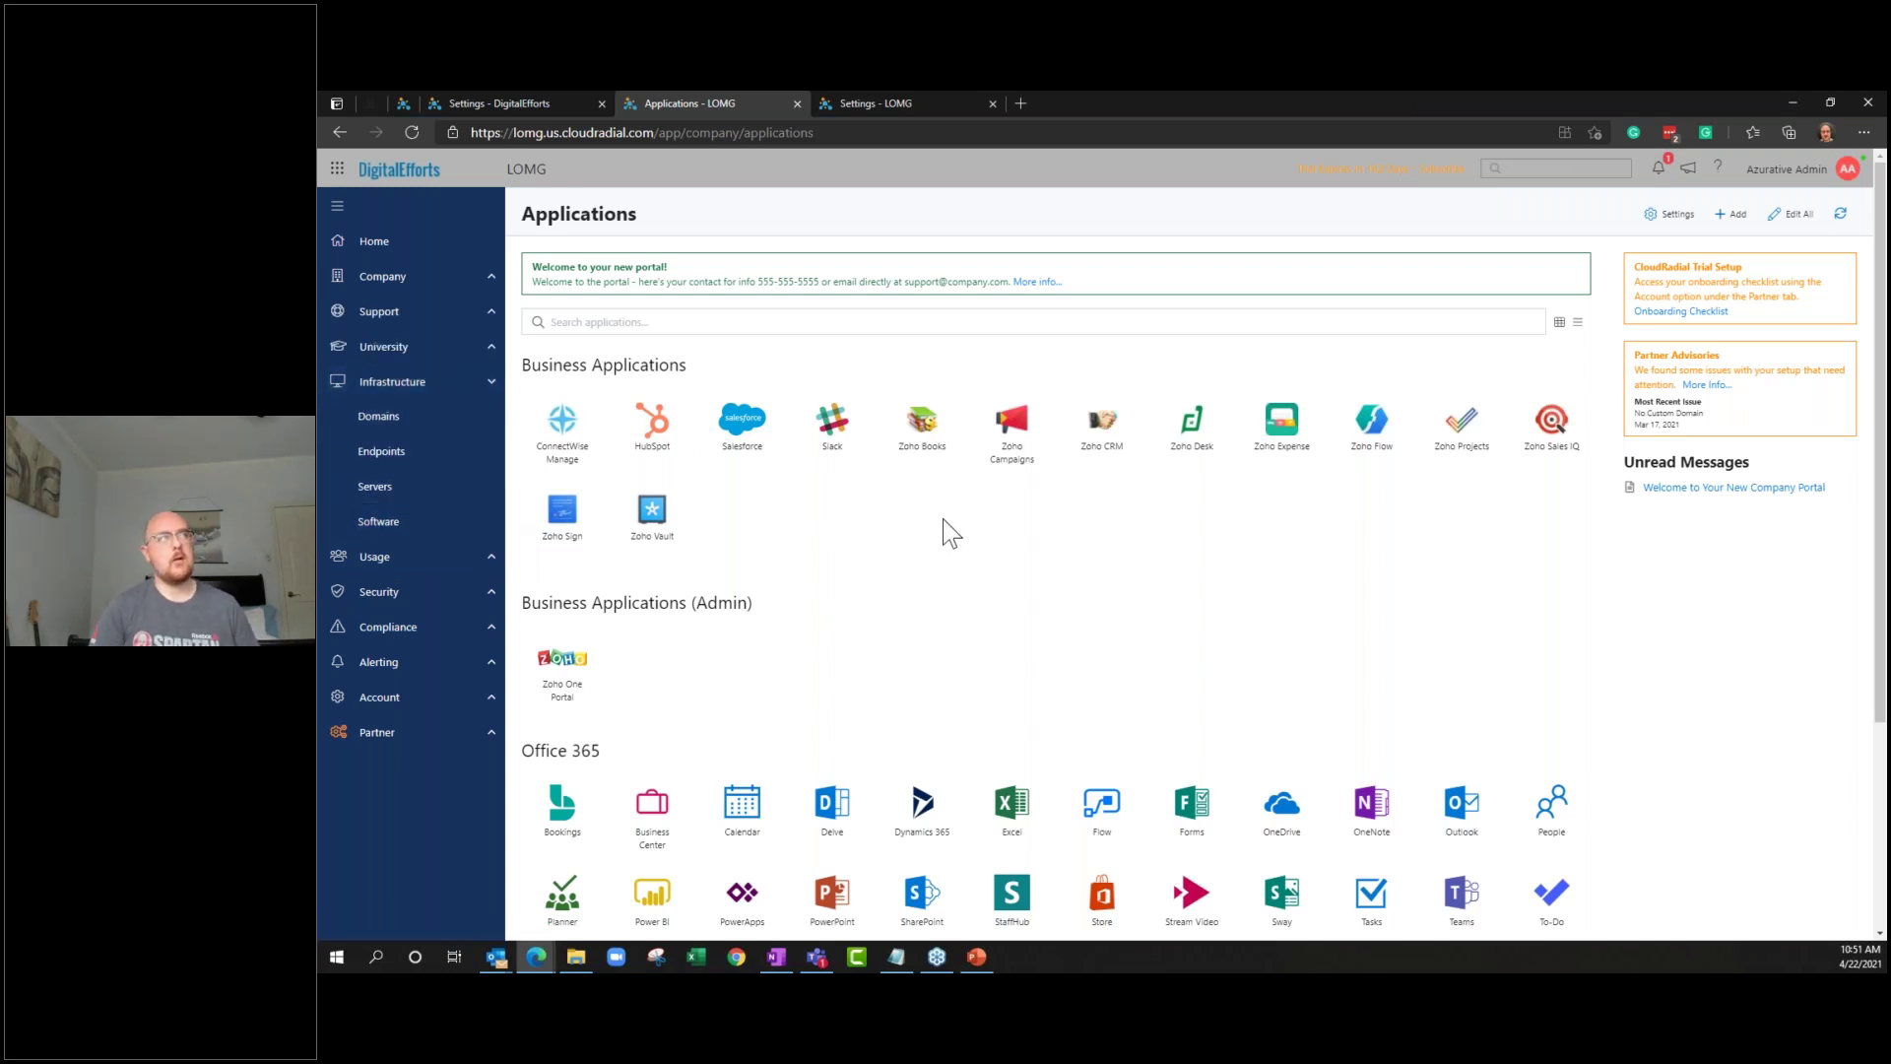
pyautogui.click(483, 470)
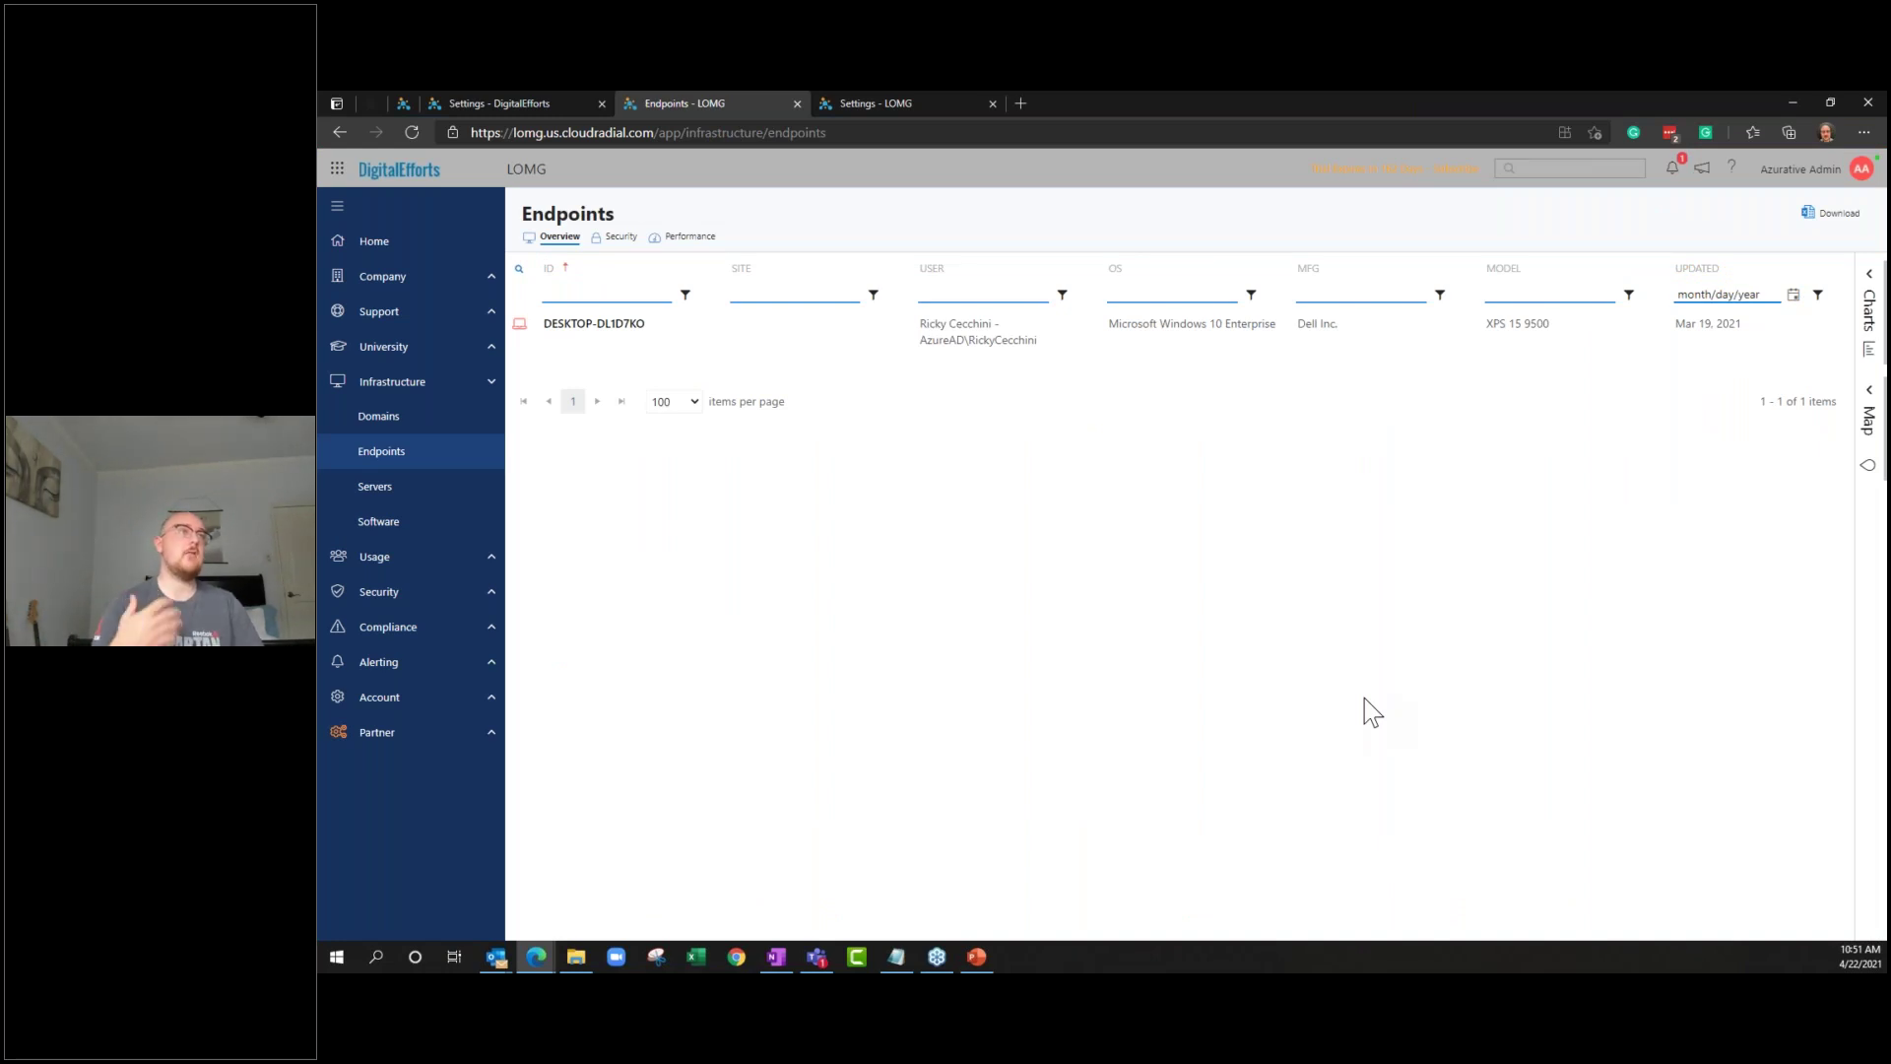
pyautogui.click(1381, 330)
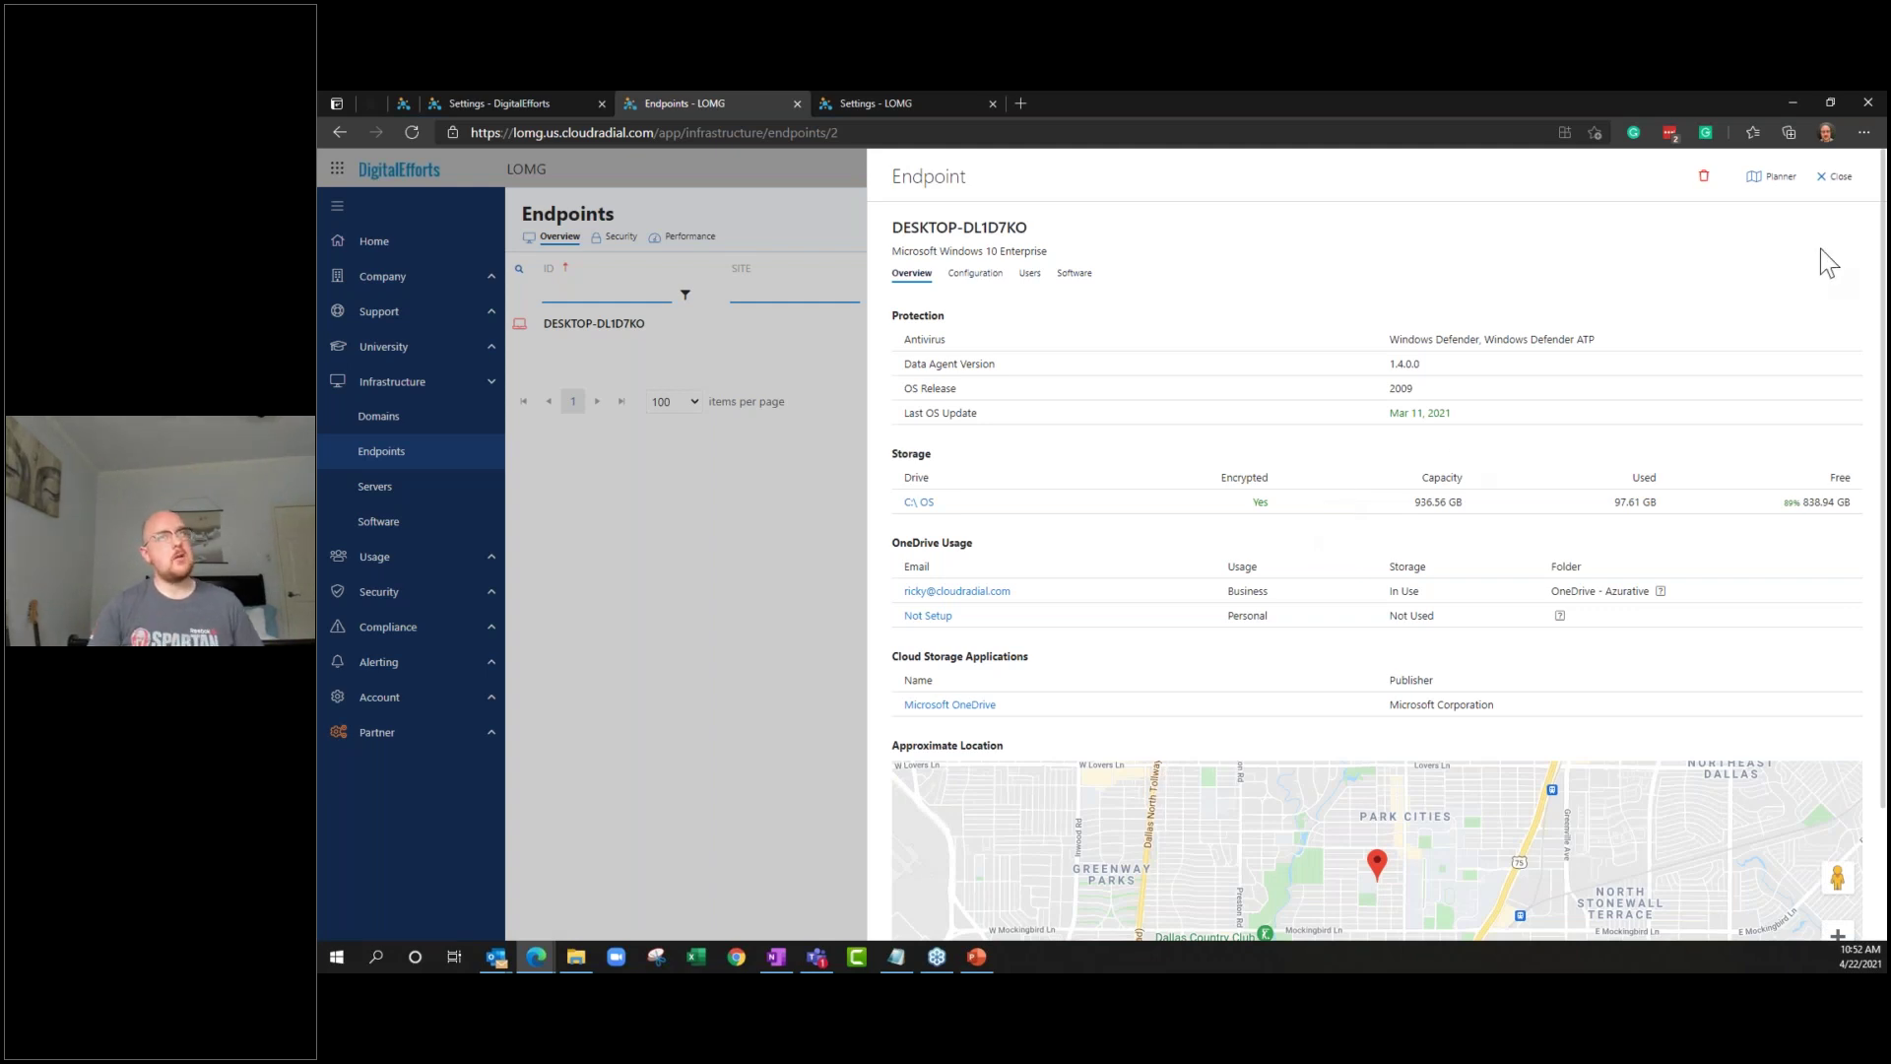
pyautogui.click(1834, 176)
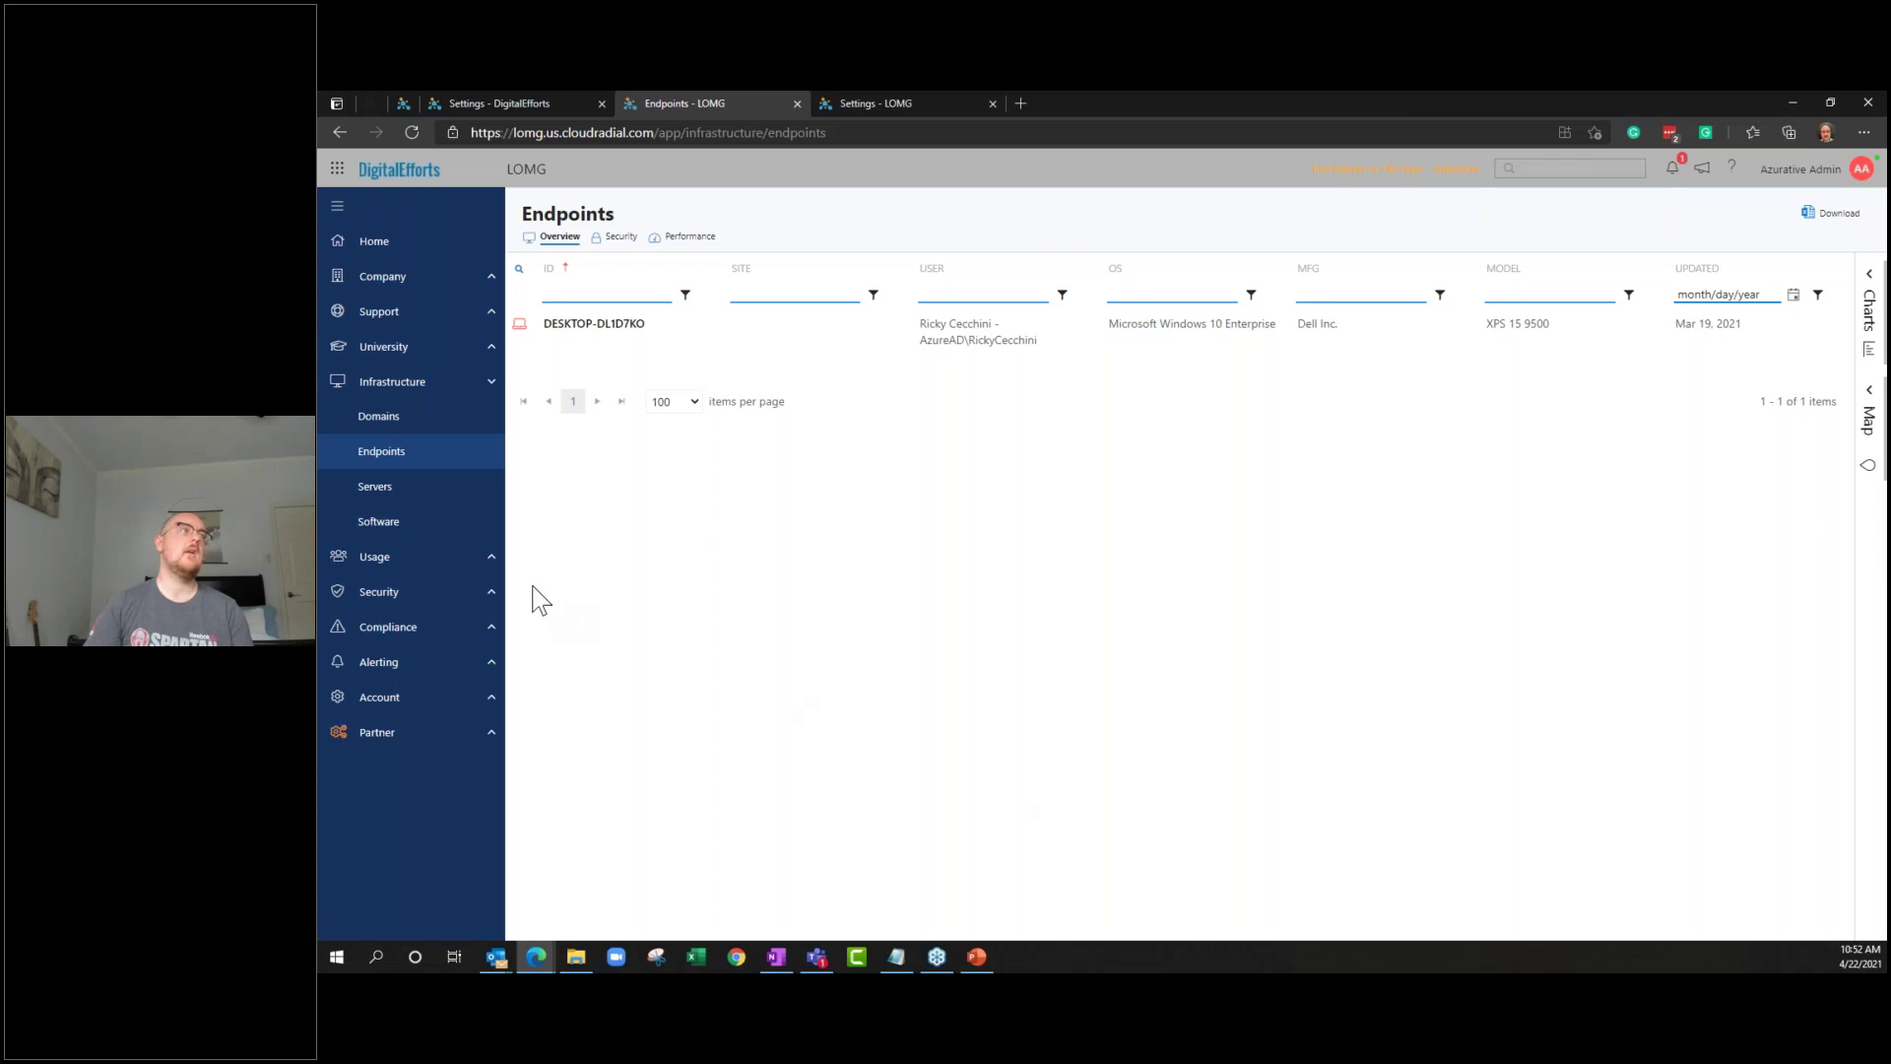
# View the LOMG portal's user list and its compliance policies summary
pyautogui.click(489, 558)
pyautogui.click(482, 560)
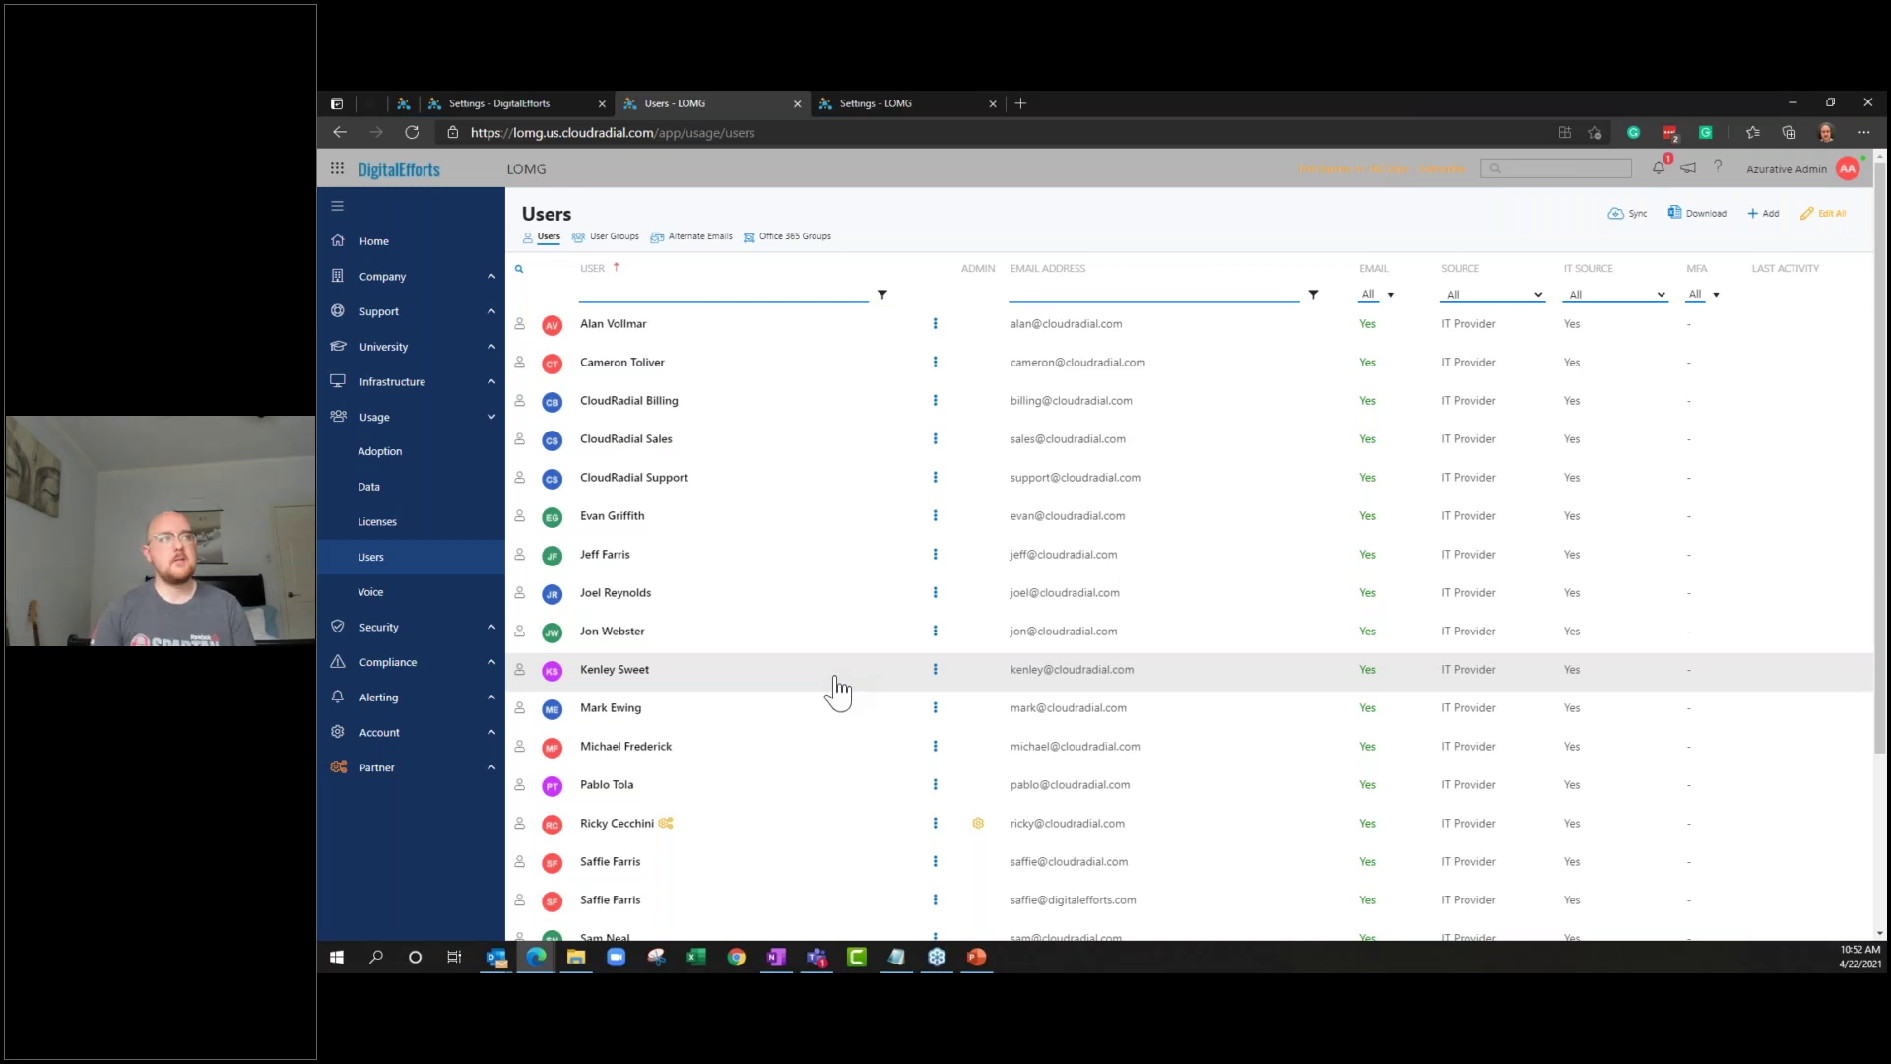
pyautogui.click(480, 670)
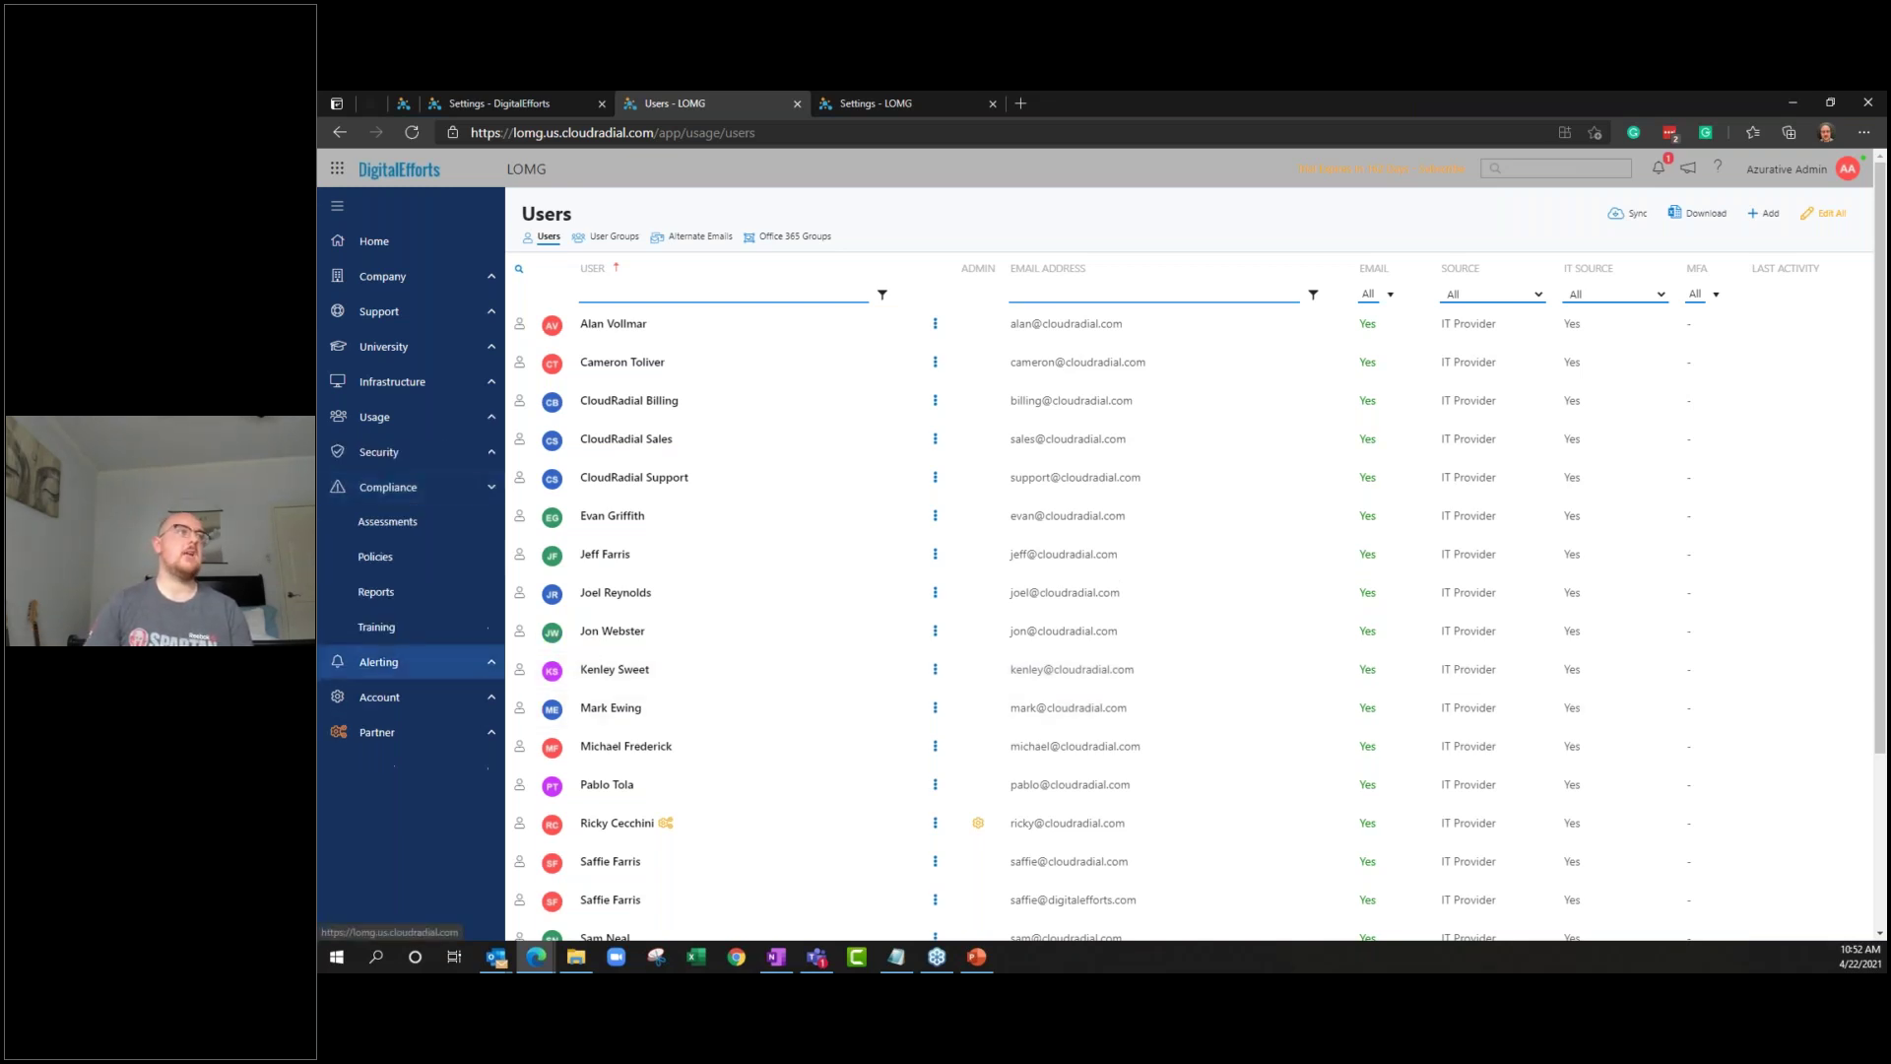
pyautogui.click(460, 564)
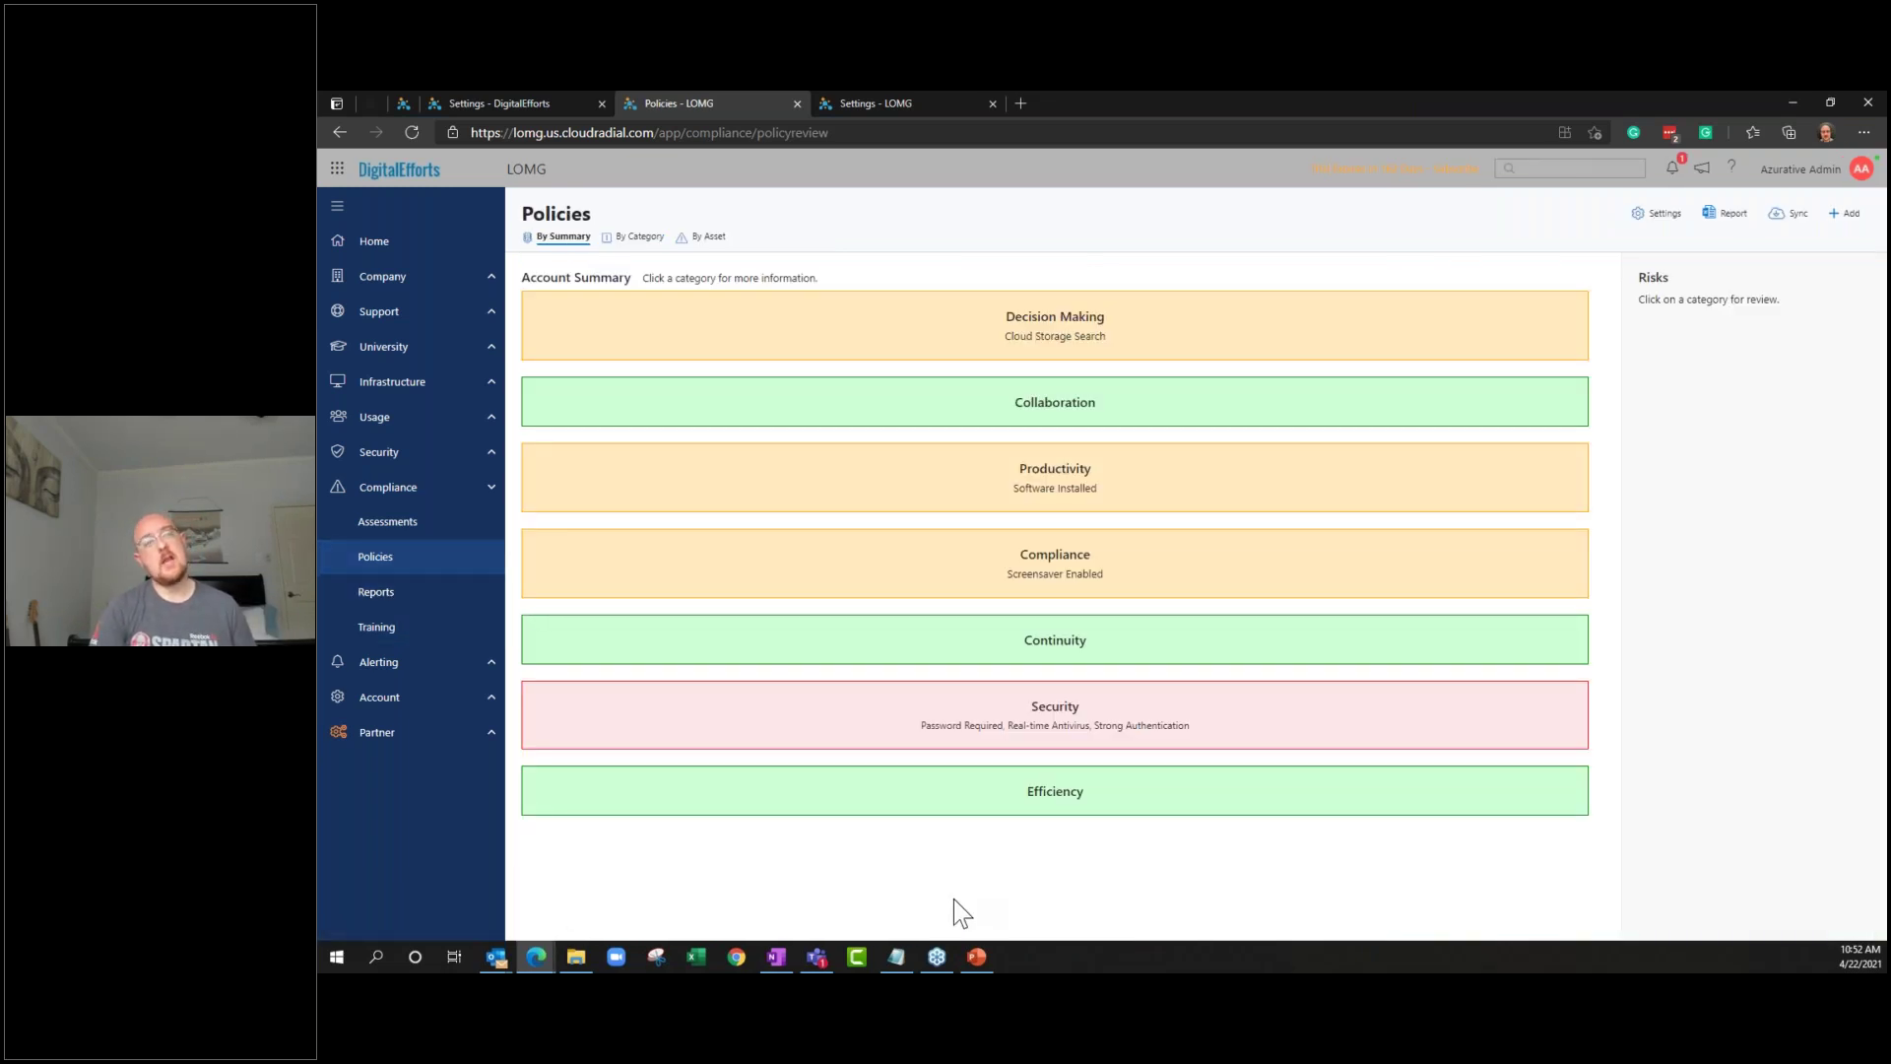
# Revisit the DESKTOP-DL1D7KO endpoint record from the policies page and close it again
pyautogui.click(430, 388)
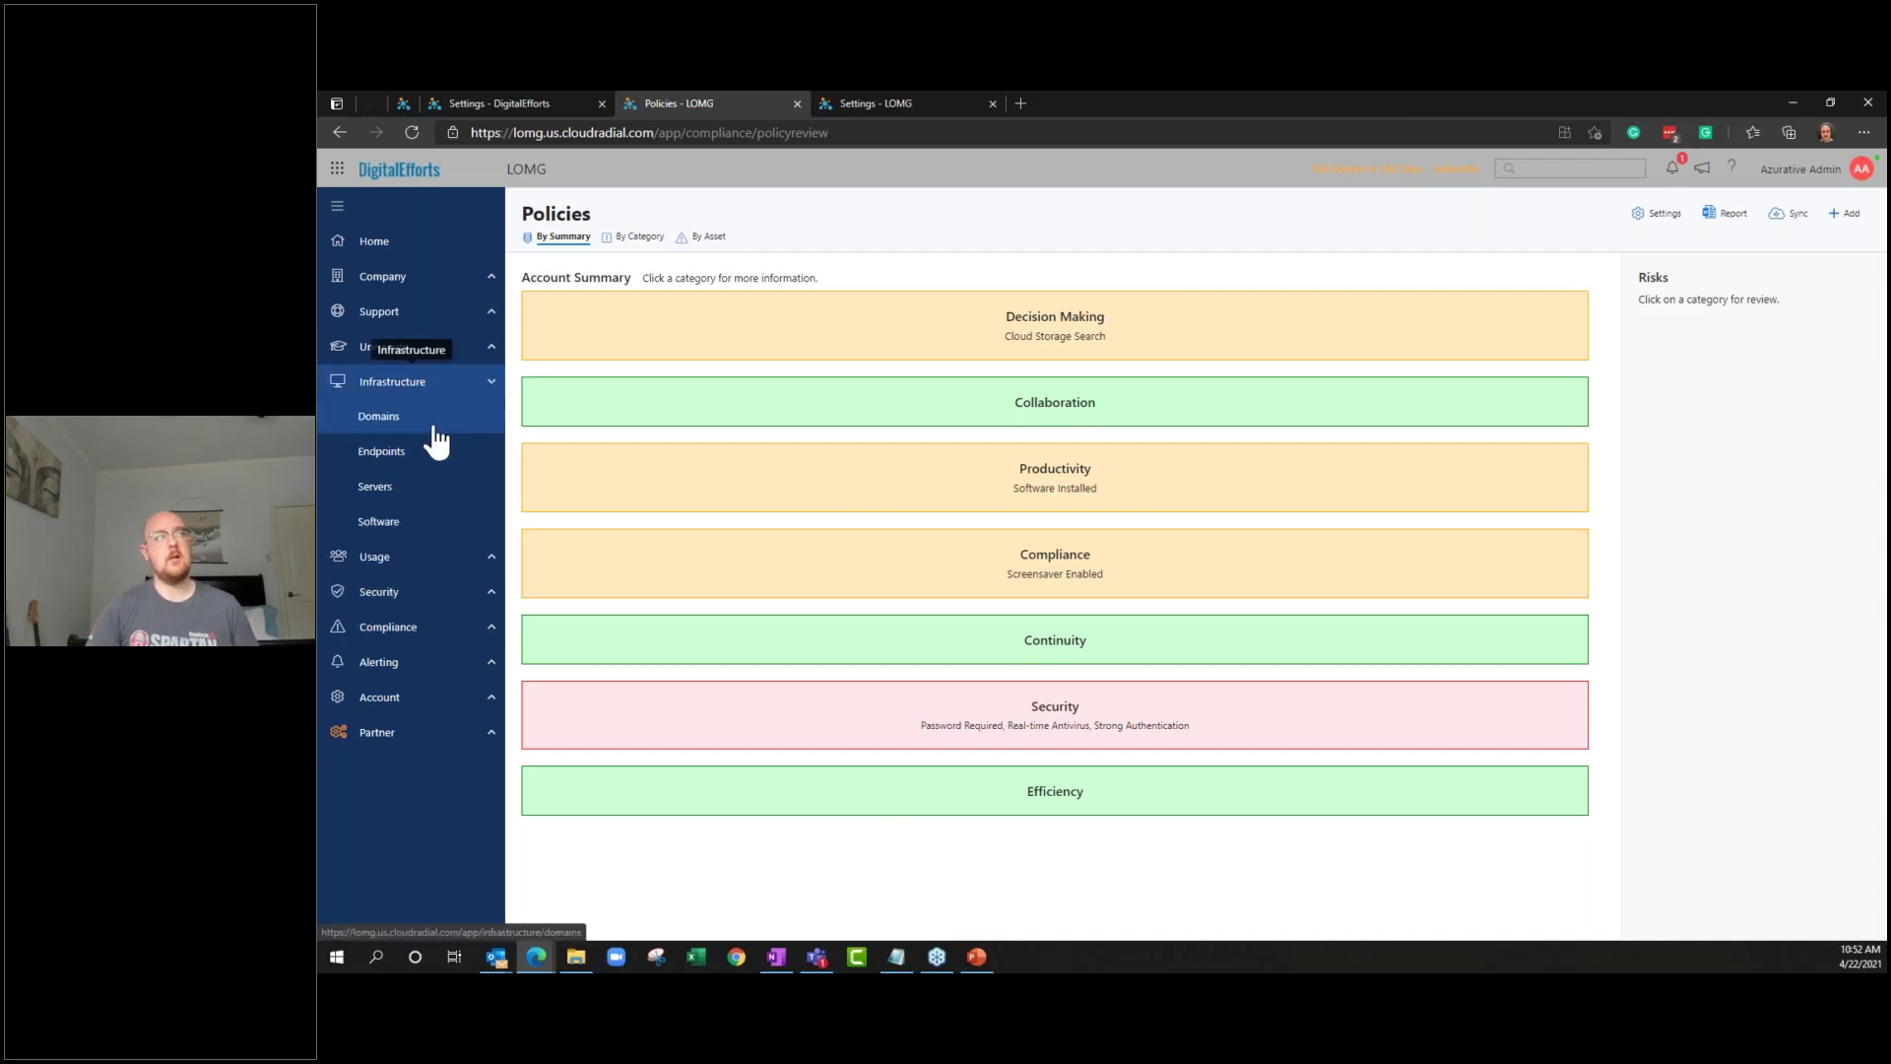
pyautogui.click(444, 456)
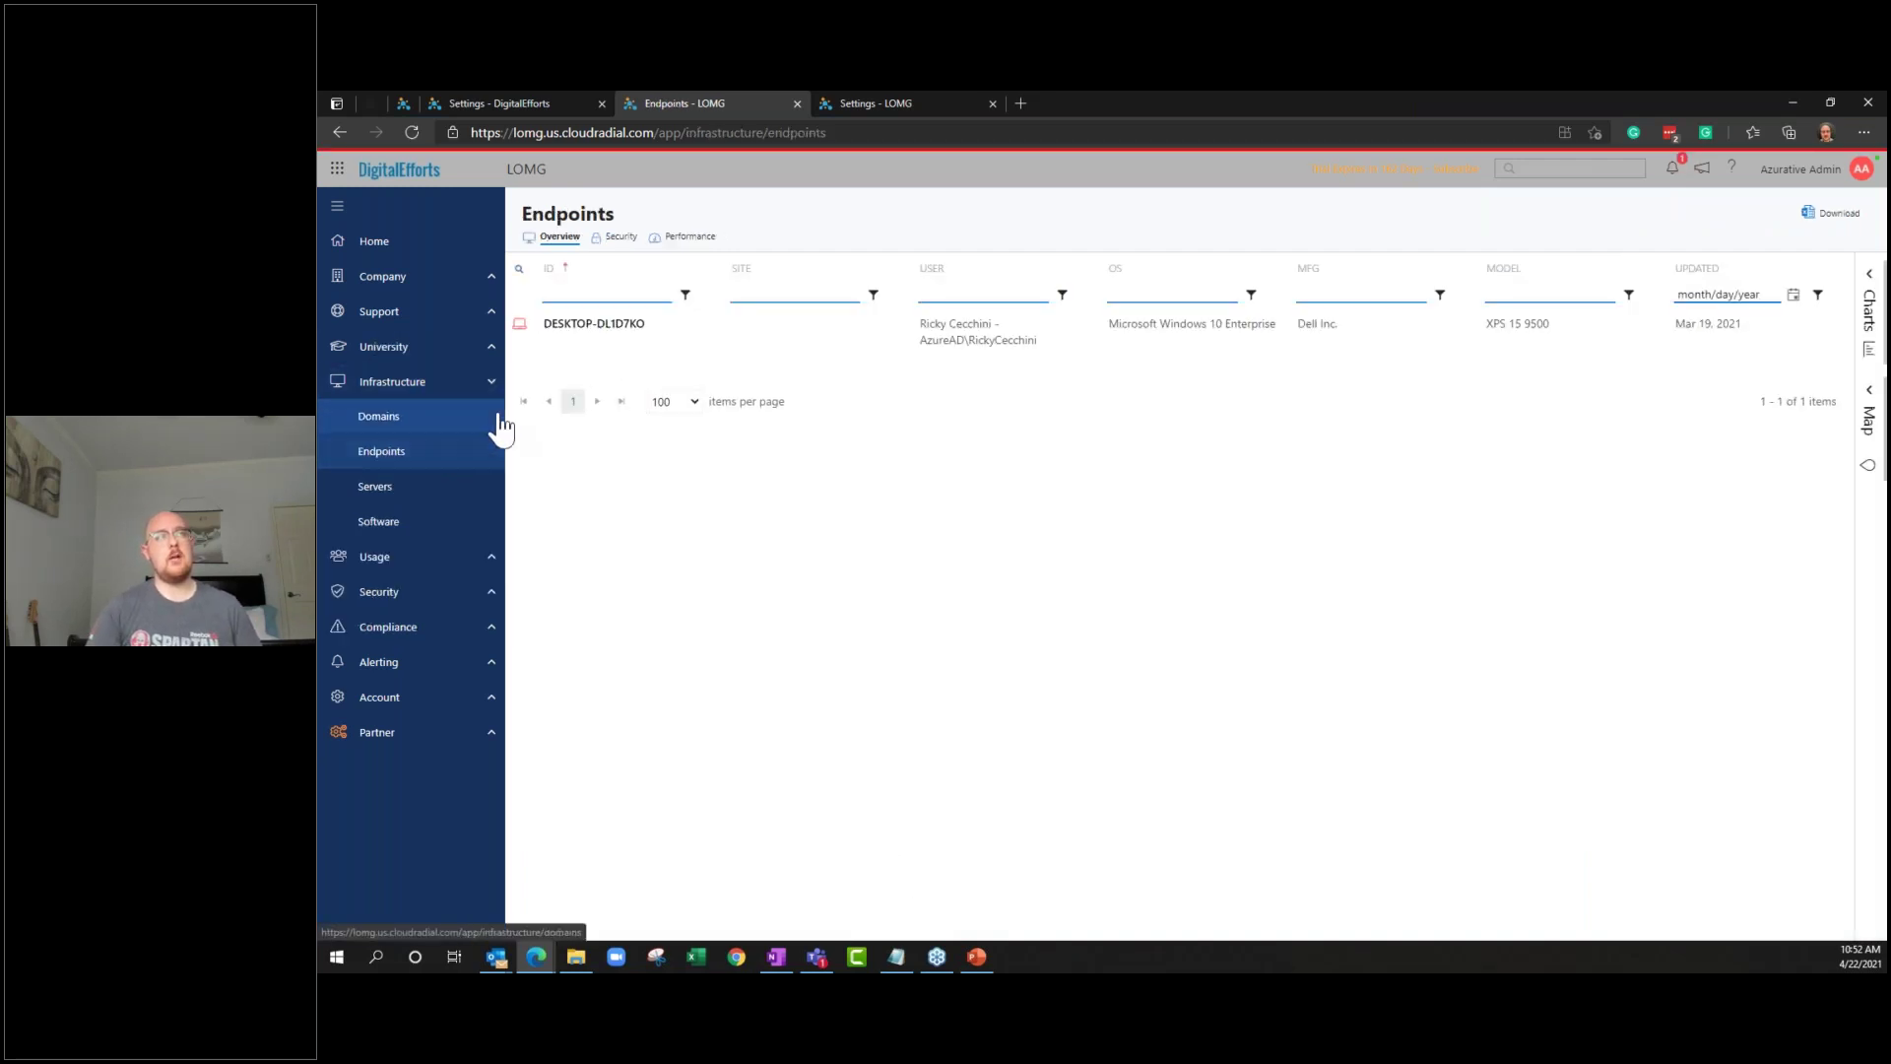
pyautogui.click(729, 346)
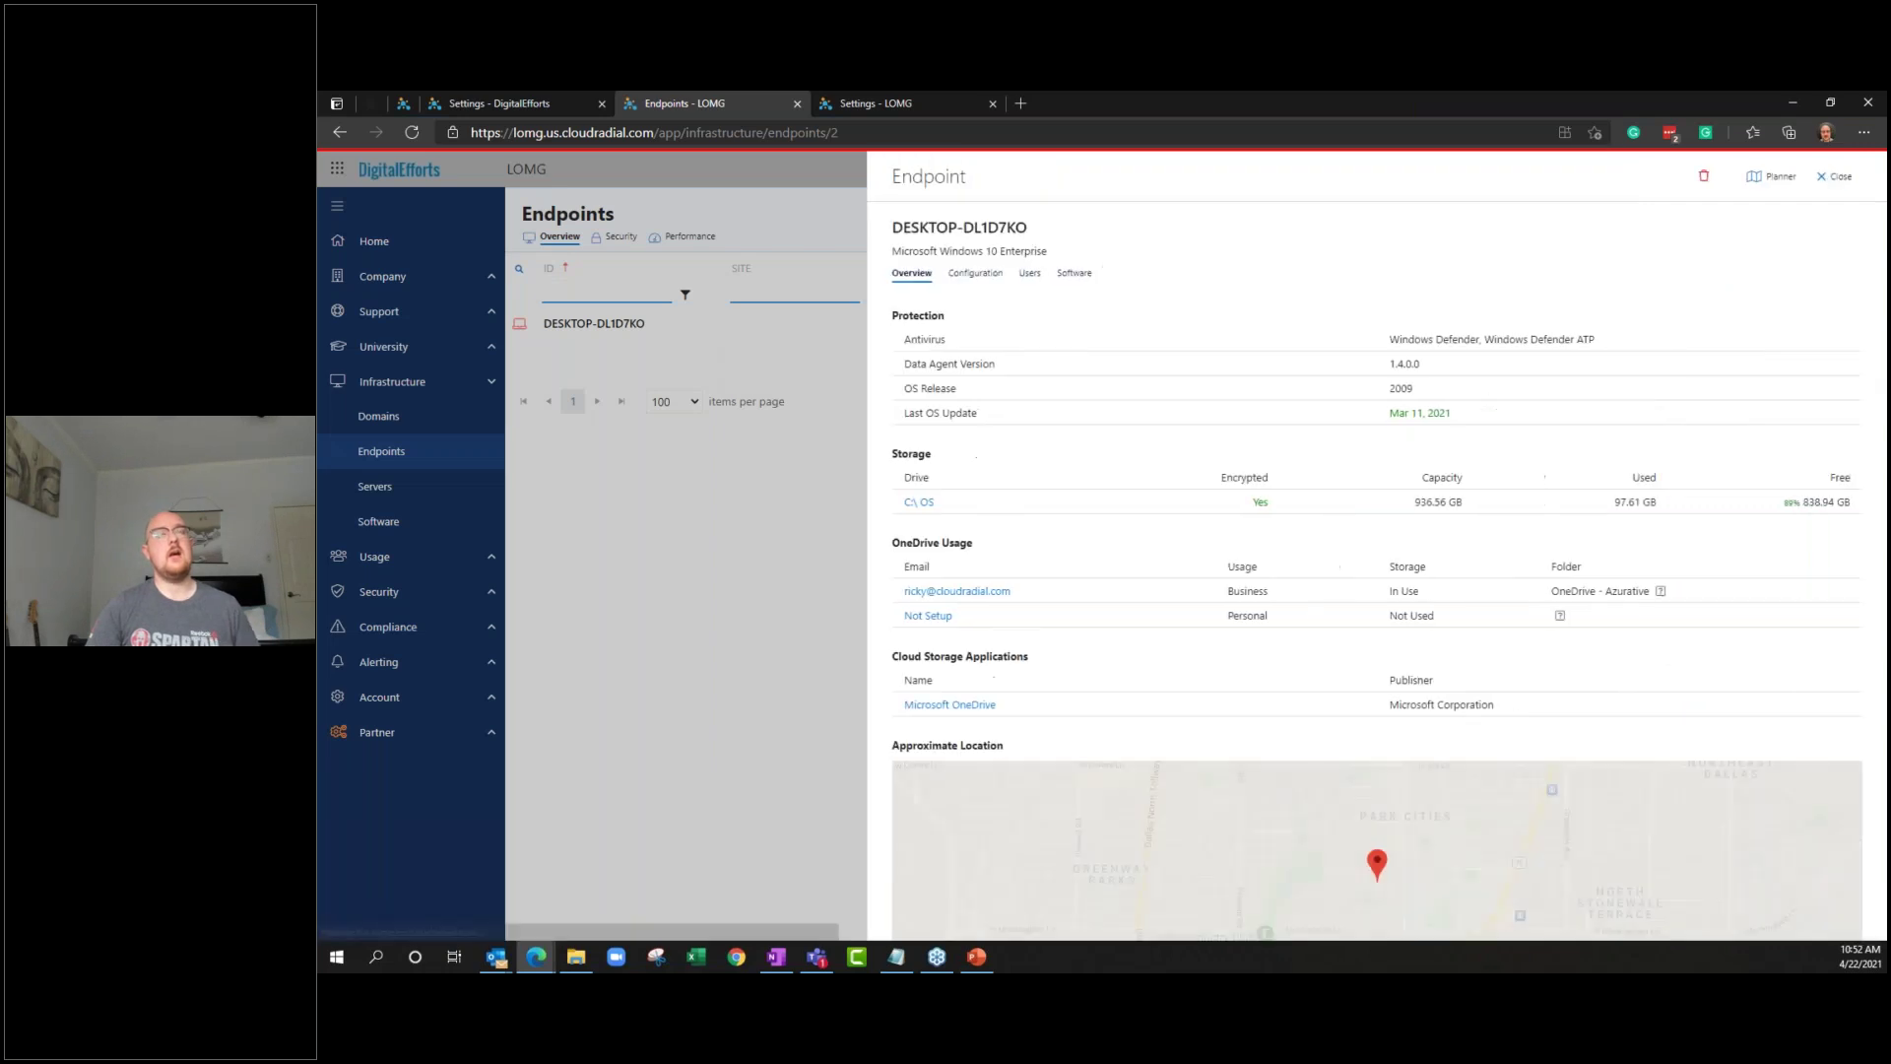
pyautogui.click(1830, 189)
# Examine the Security policy risks and the Real-time Antivirus policy's endpoint exceptions with their monitoring option, and close the policy
pyautogui.click(445, 636)
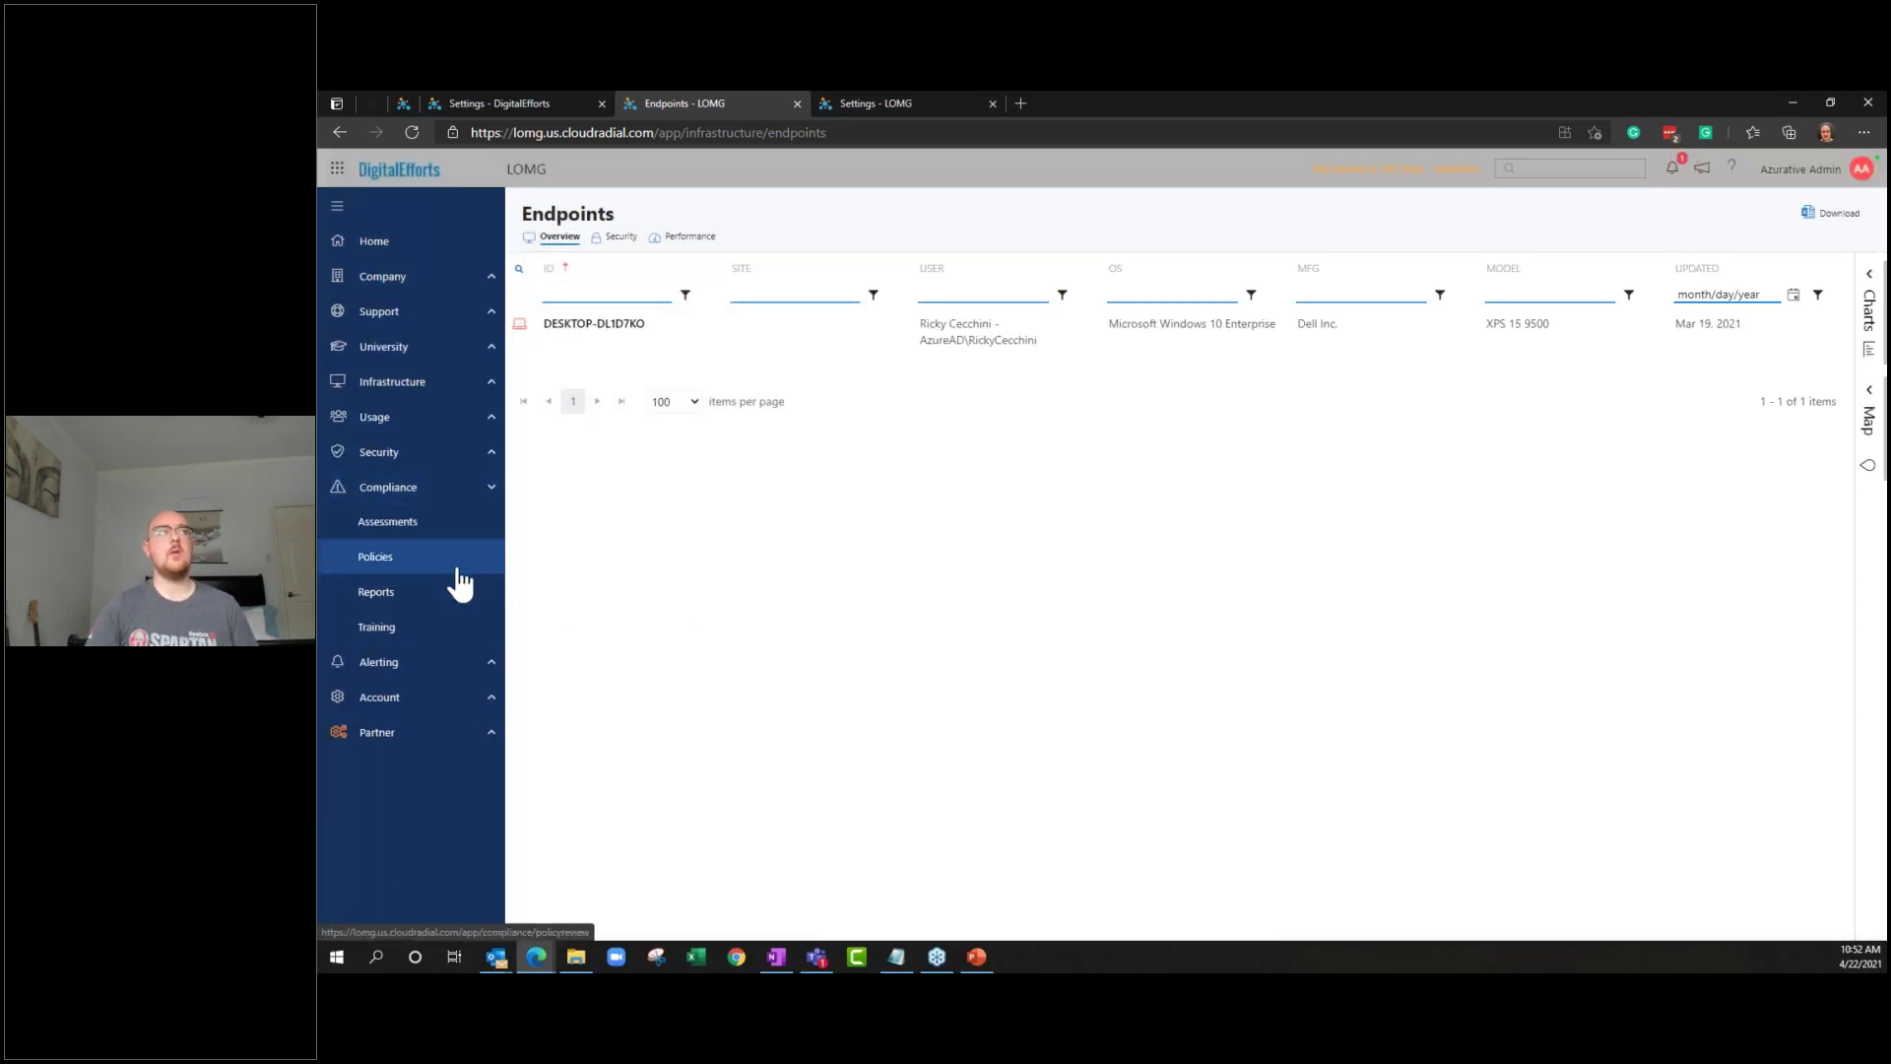
pyautogui.click(458, 570)
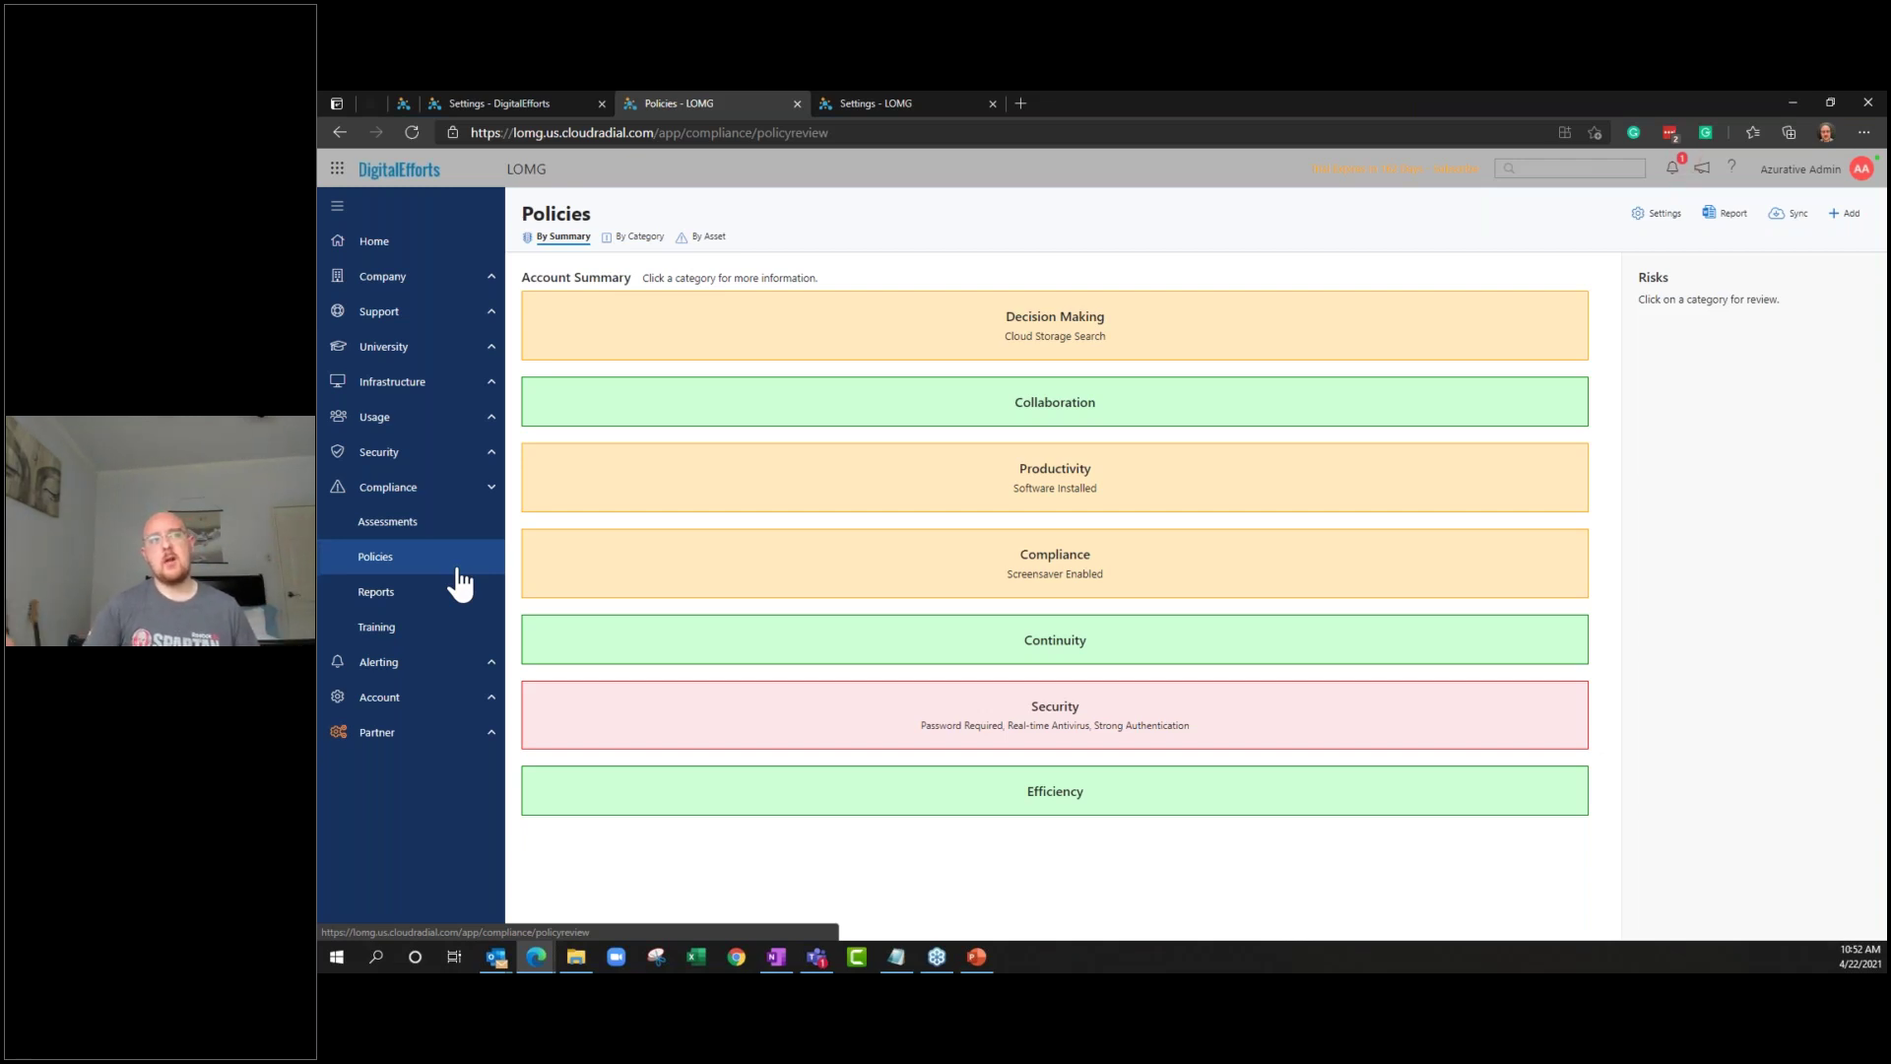
pyautogui.click(948, 730)
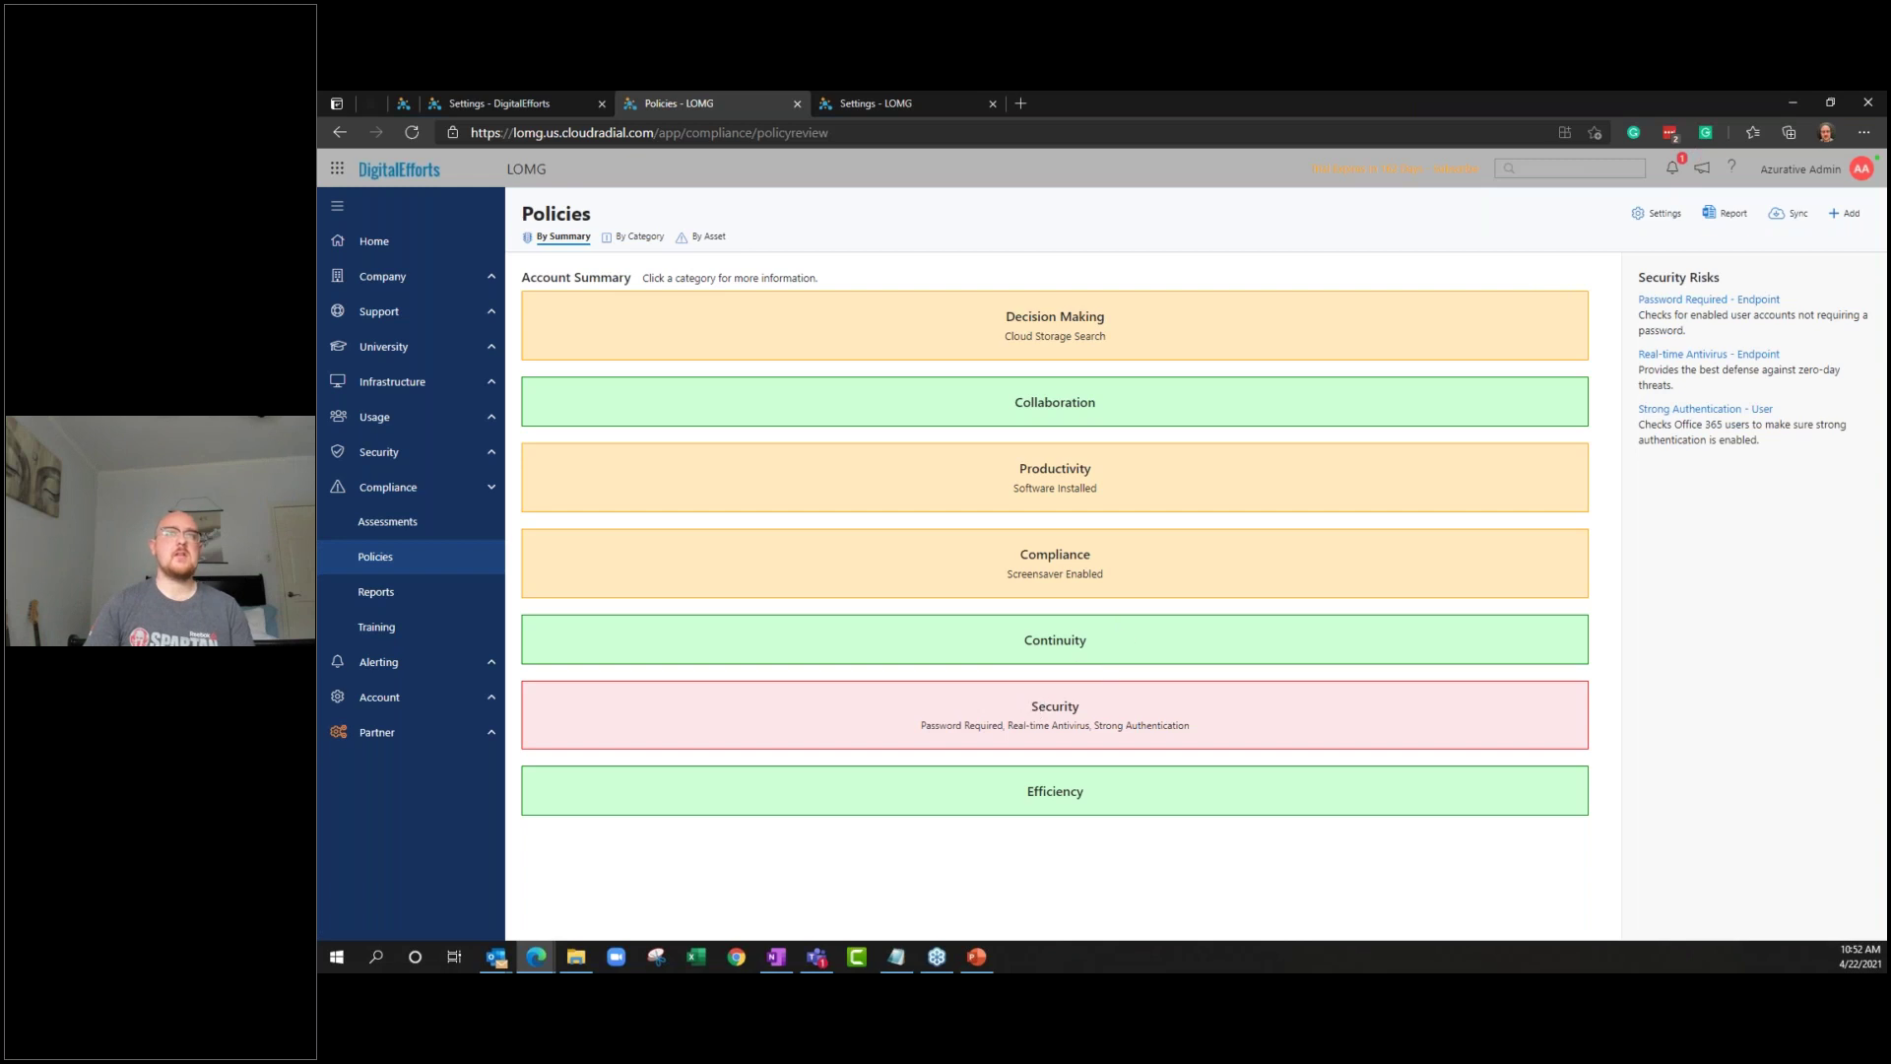
pyautogui.click(1758, 355)
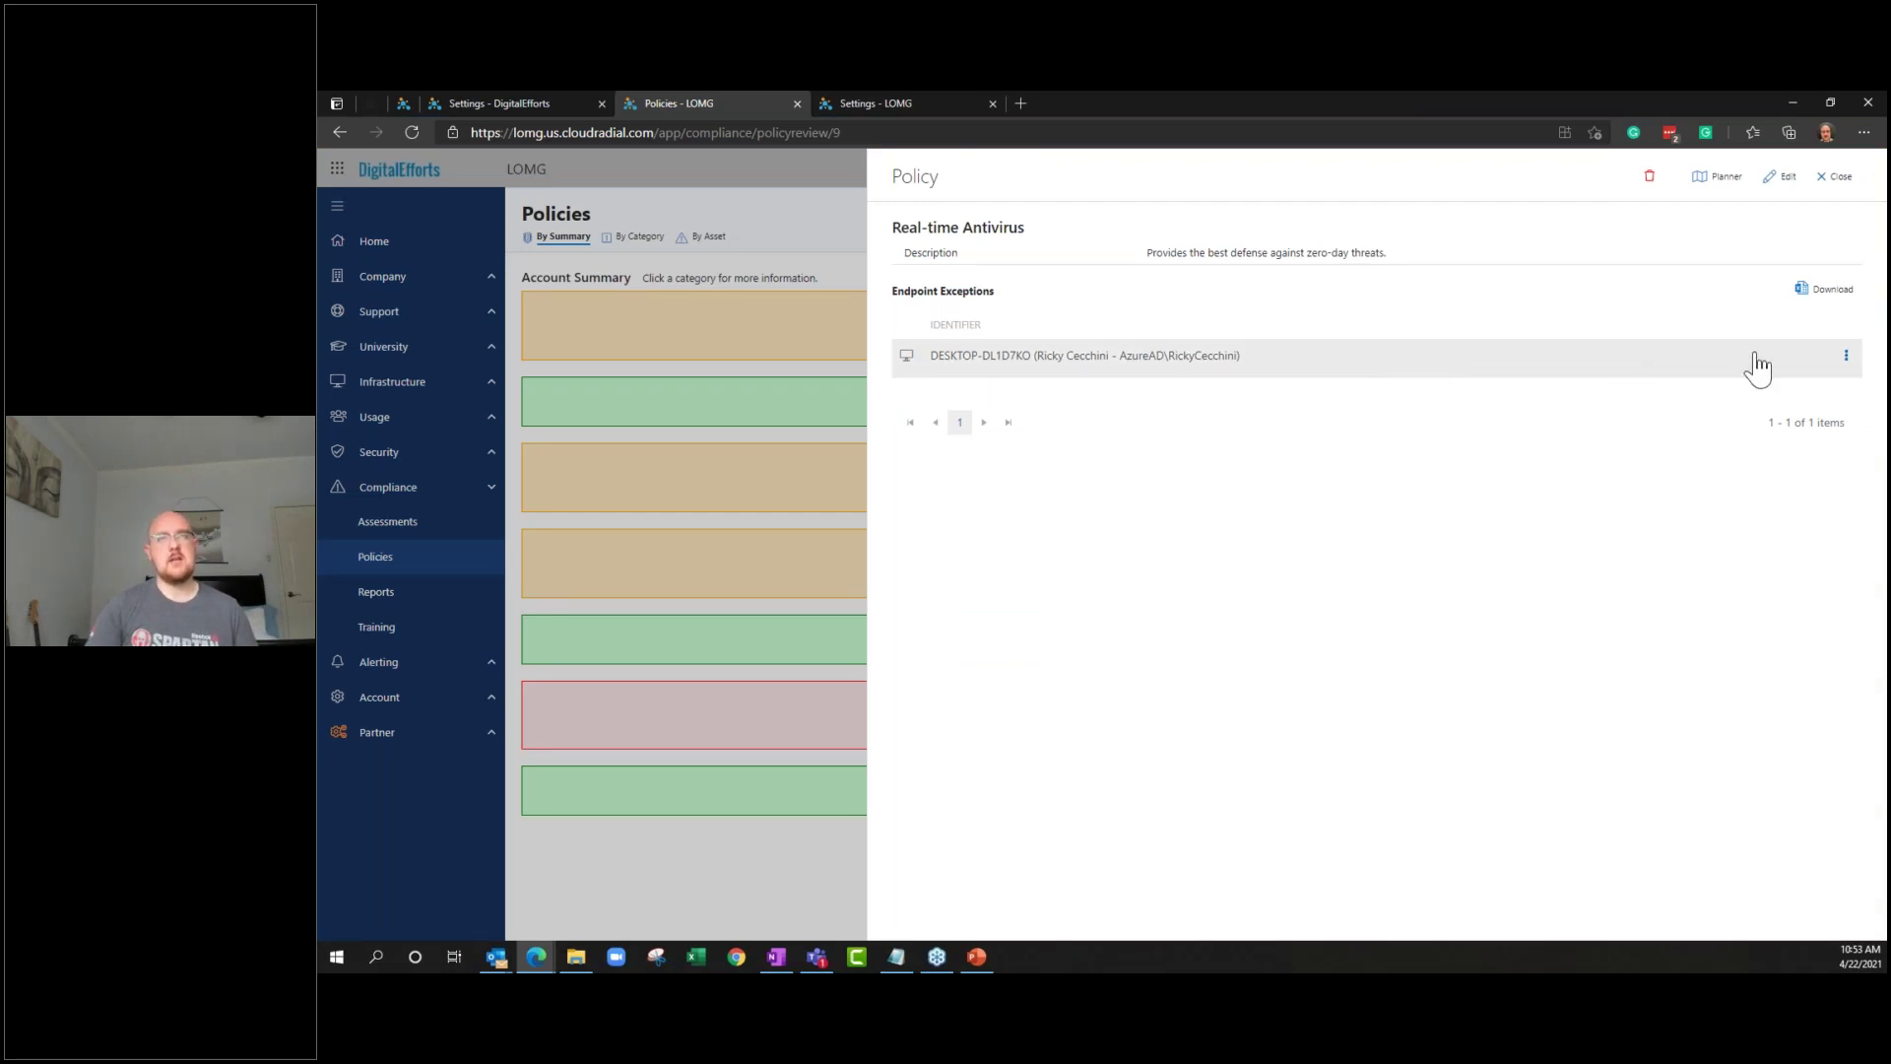
pyautogui.click(1846, 357)
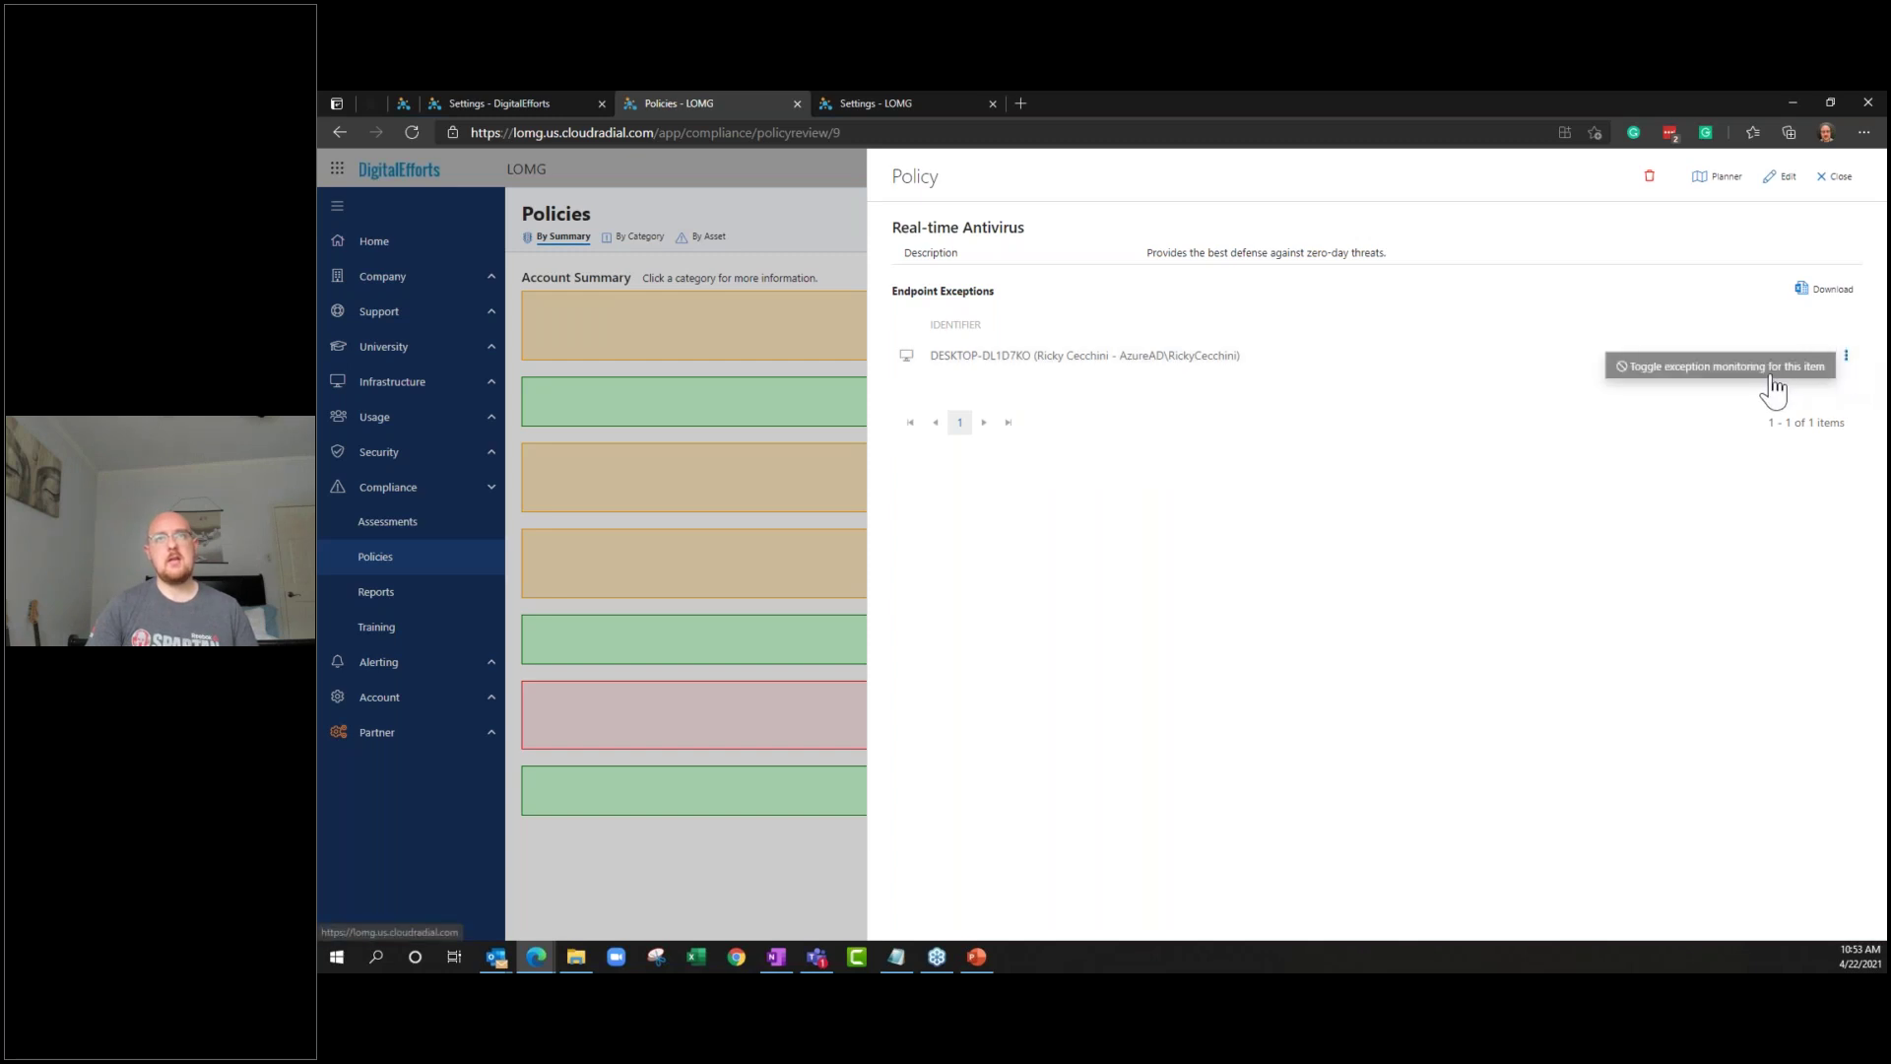
pyautogui.click(1679, 517)
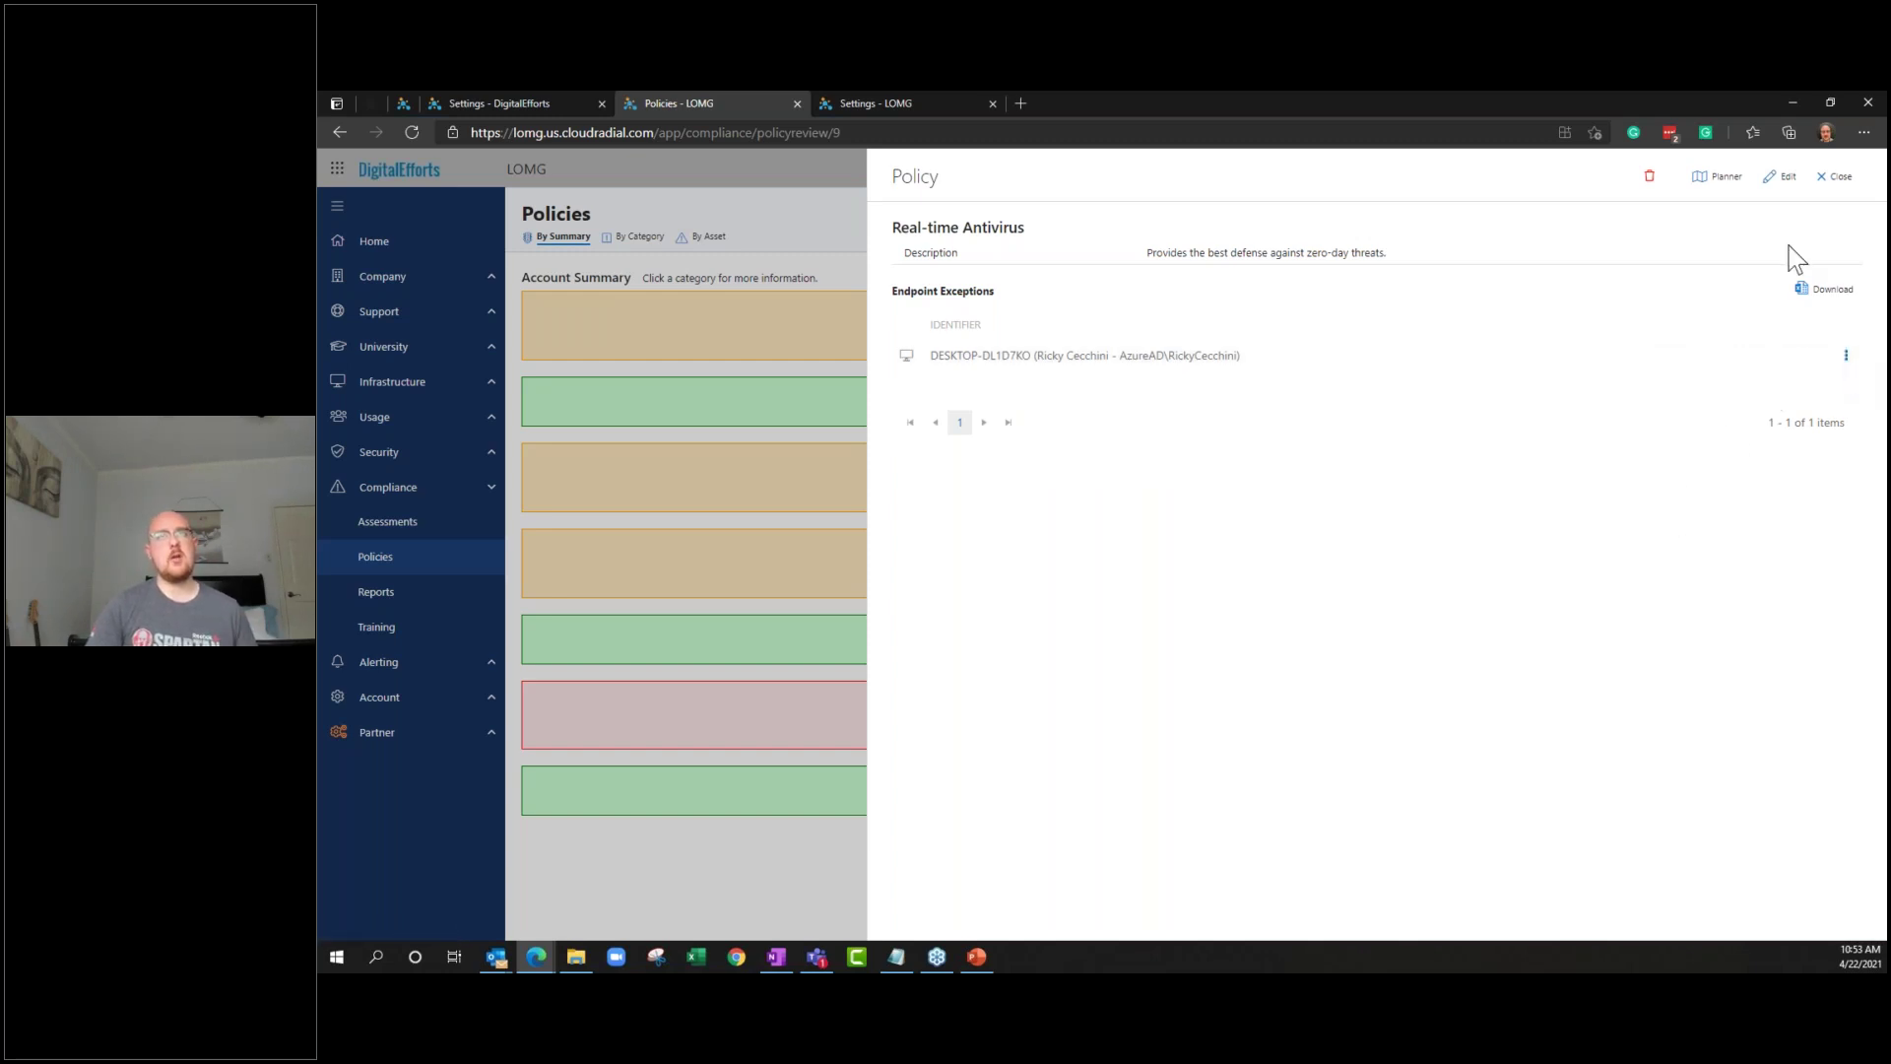
pyautogui.click(1834, 182)
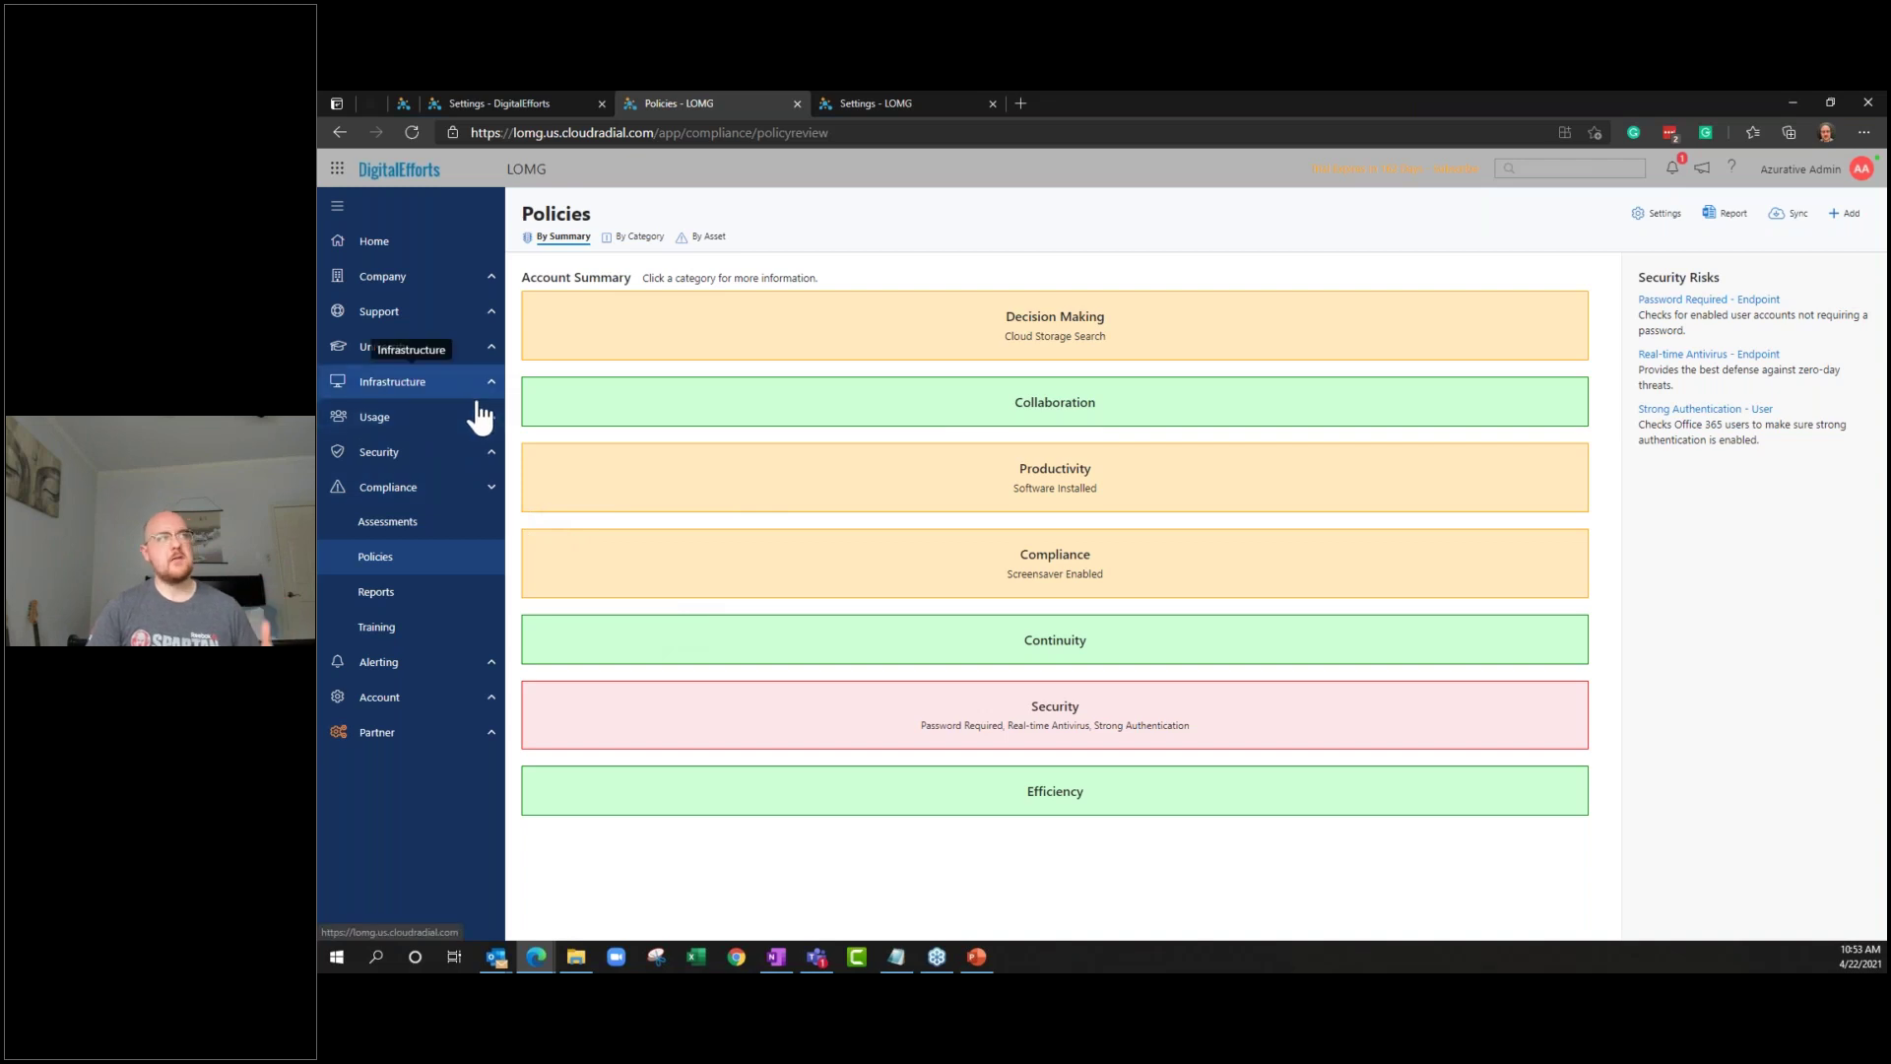
# Create a compliance report archive with the folder name Backup Reports
pyautogui.click(485, 592)
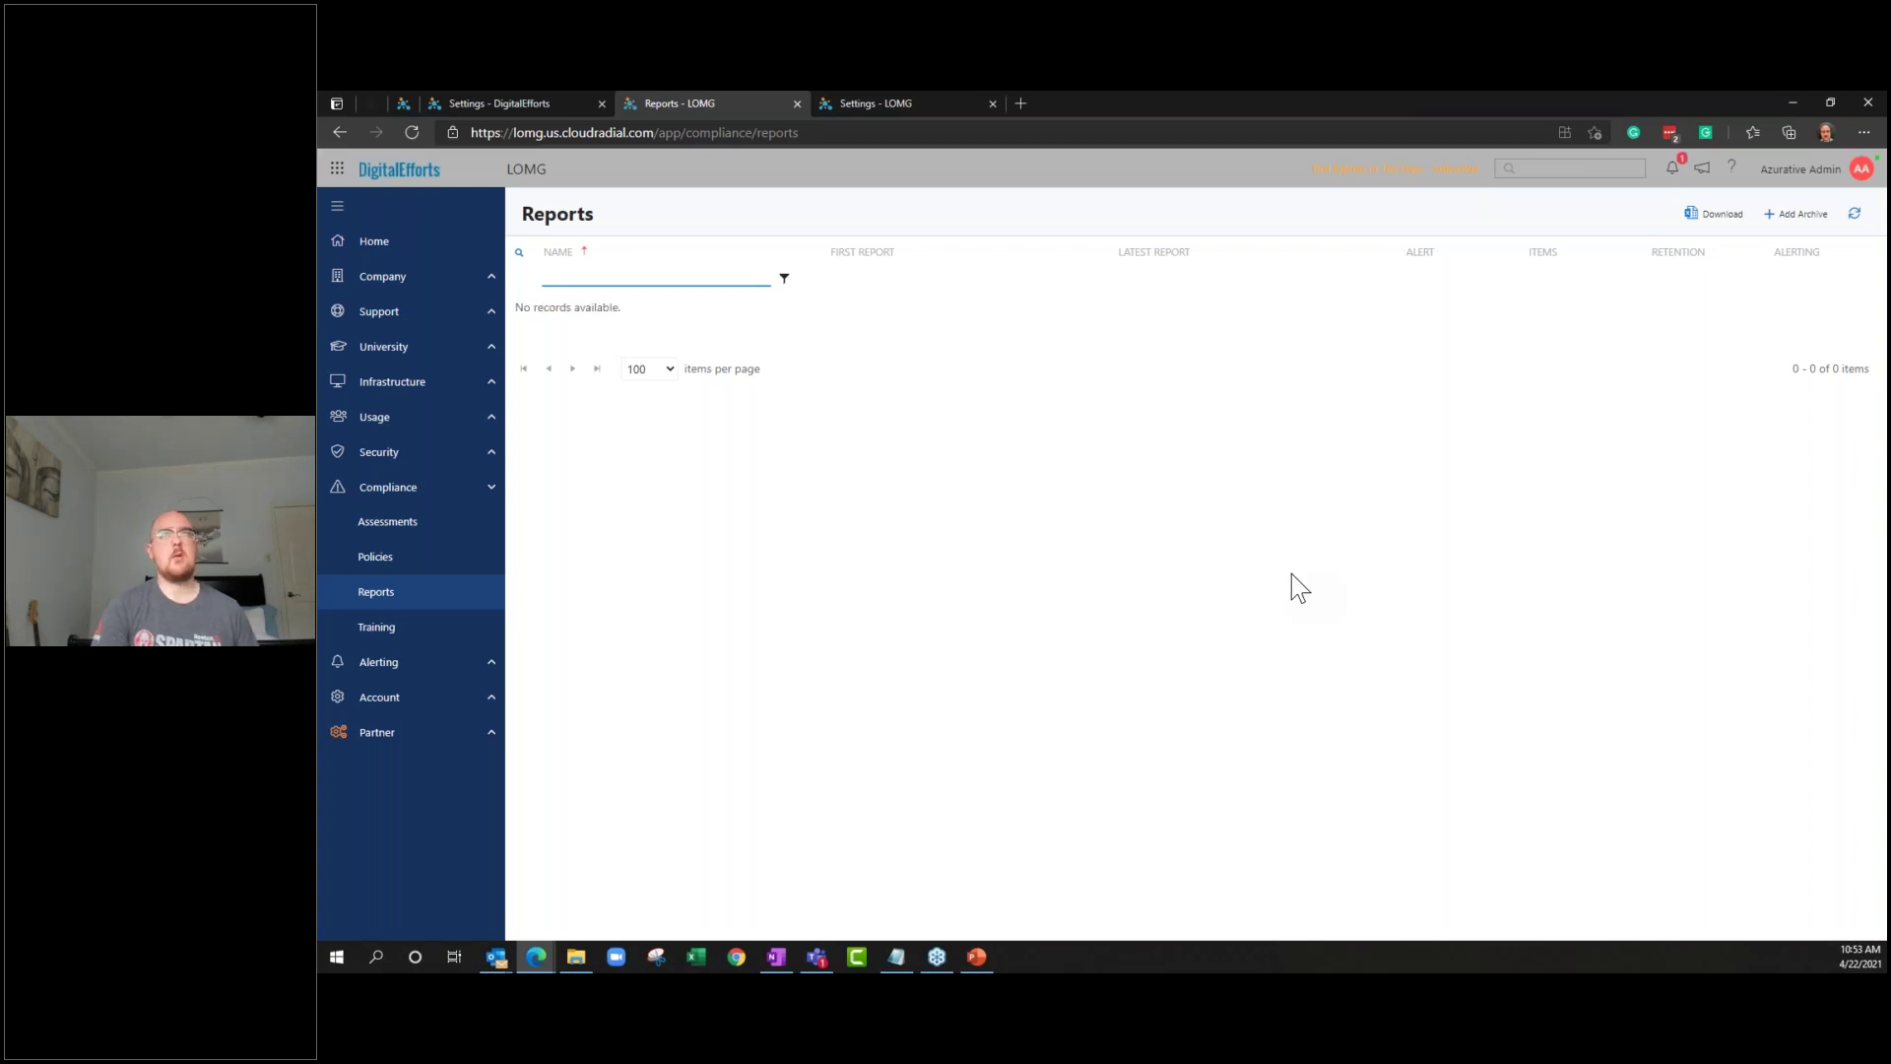
pyautogui.click(1815, 215)
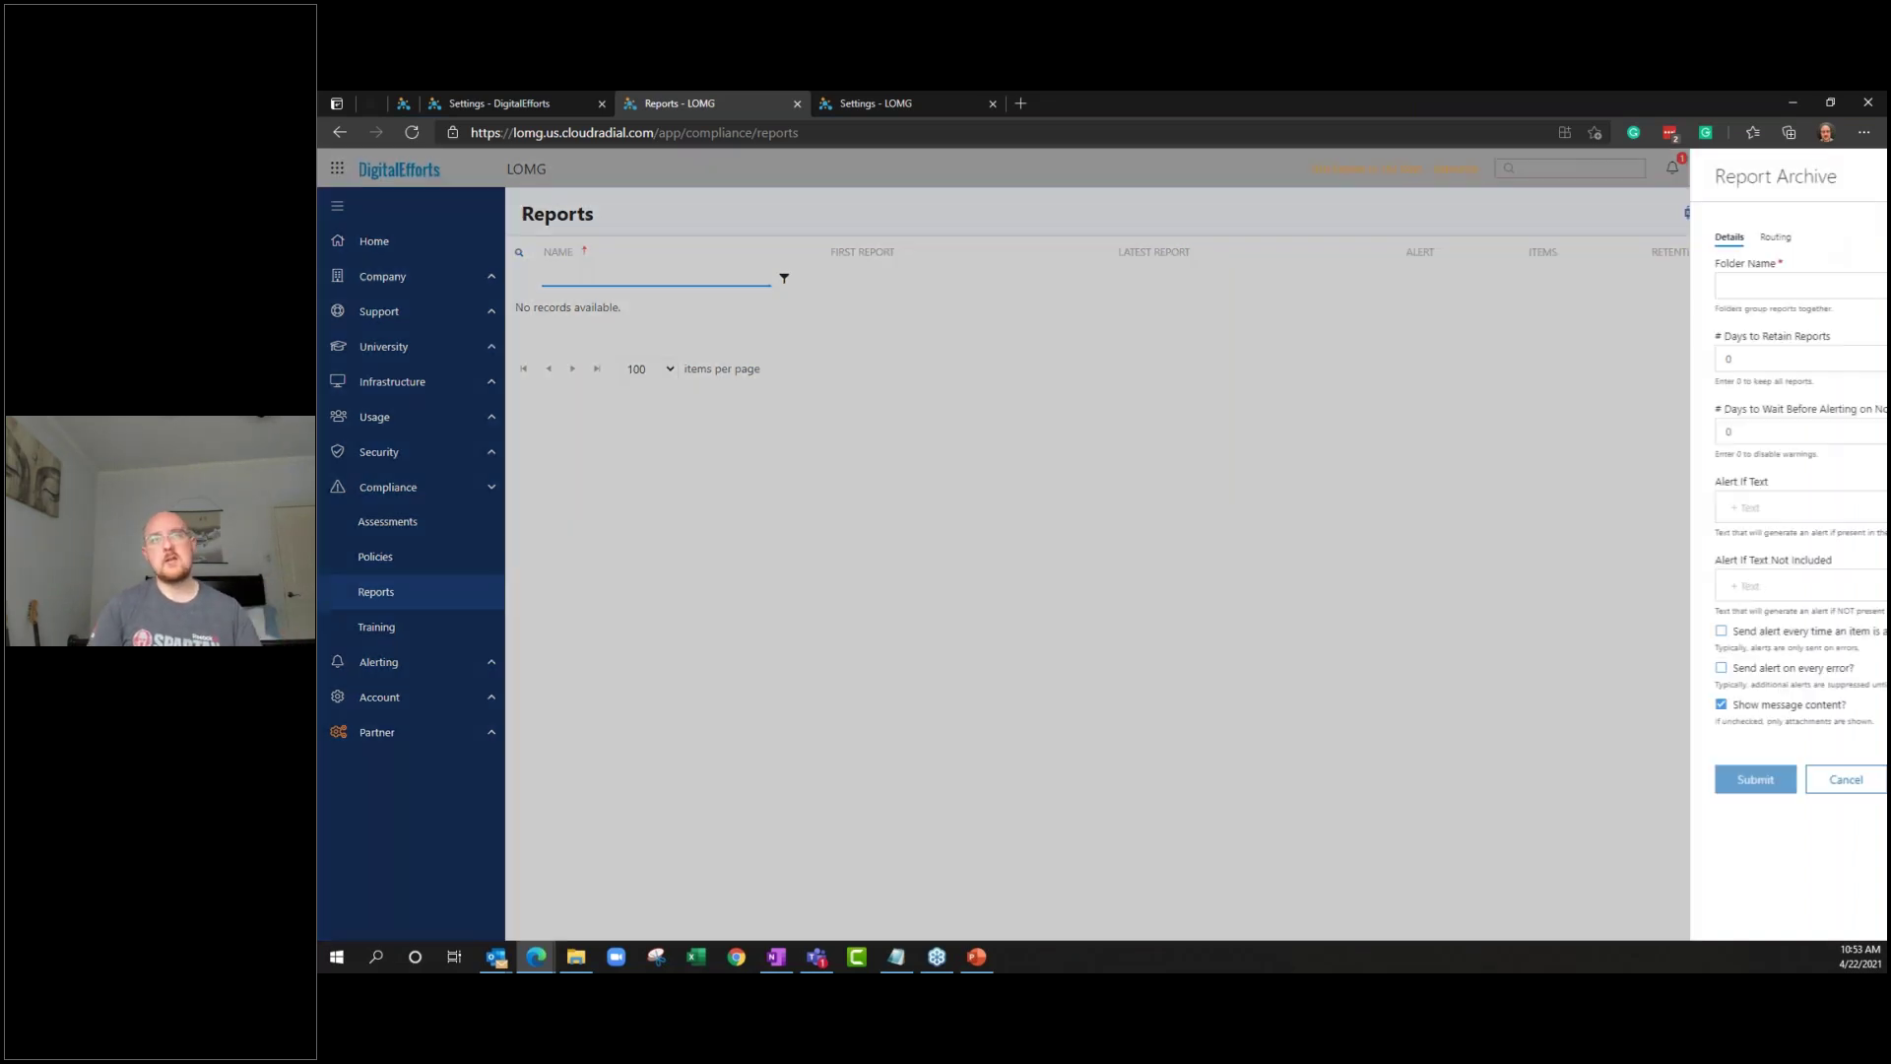
pyautogui.click(1713, 284)
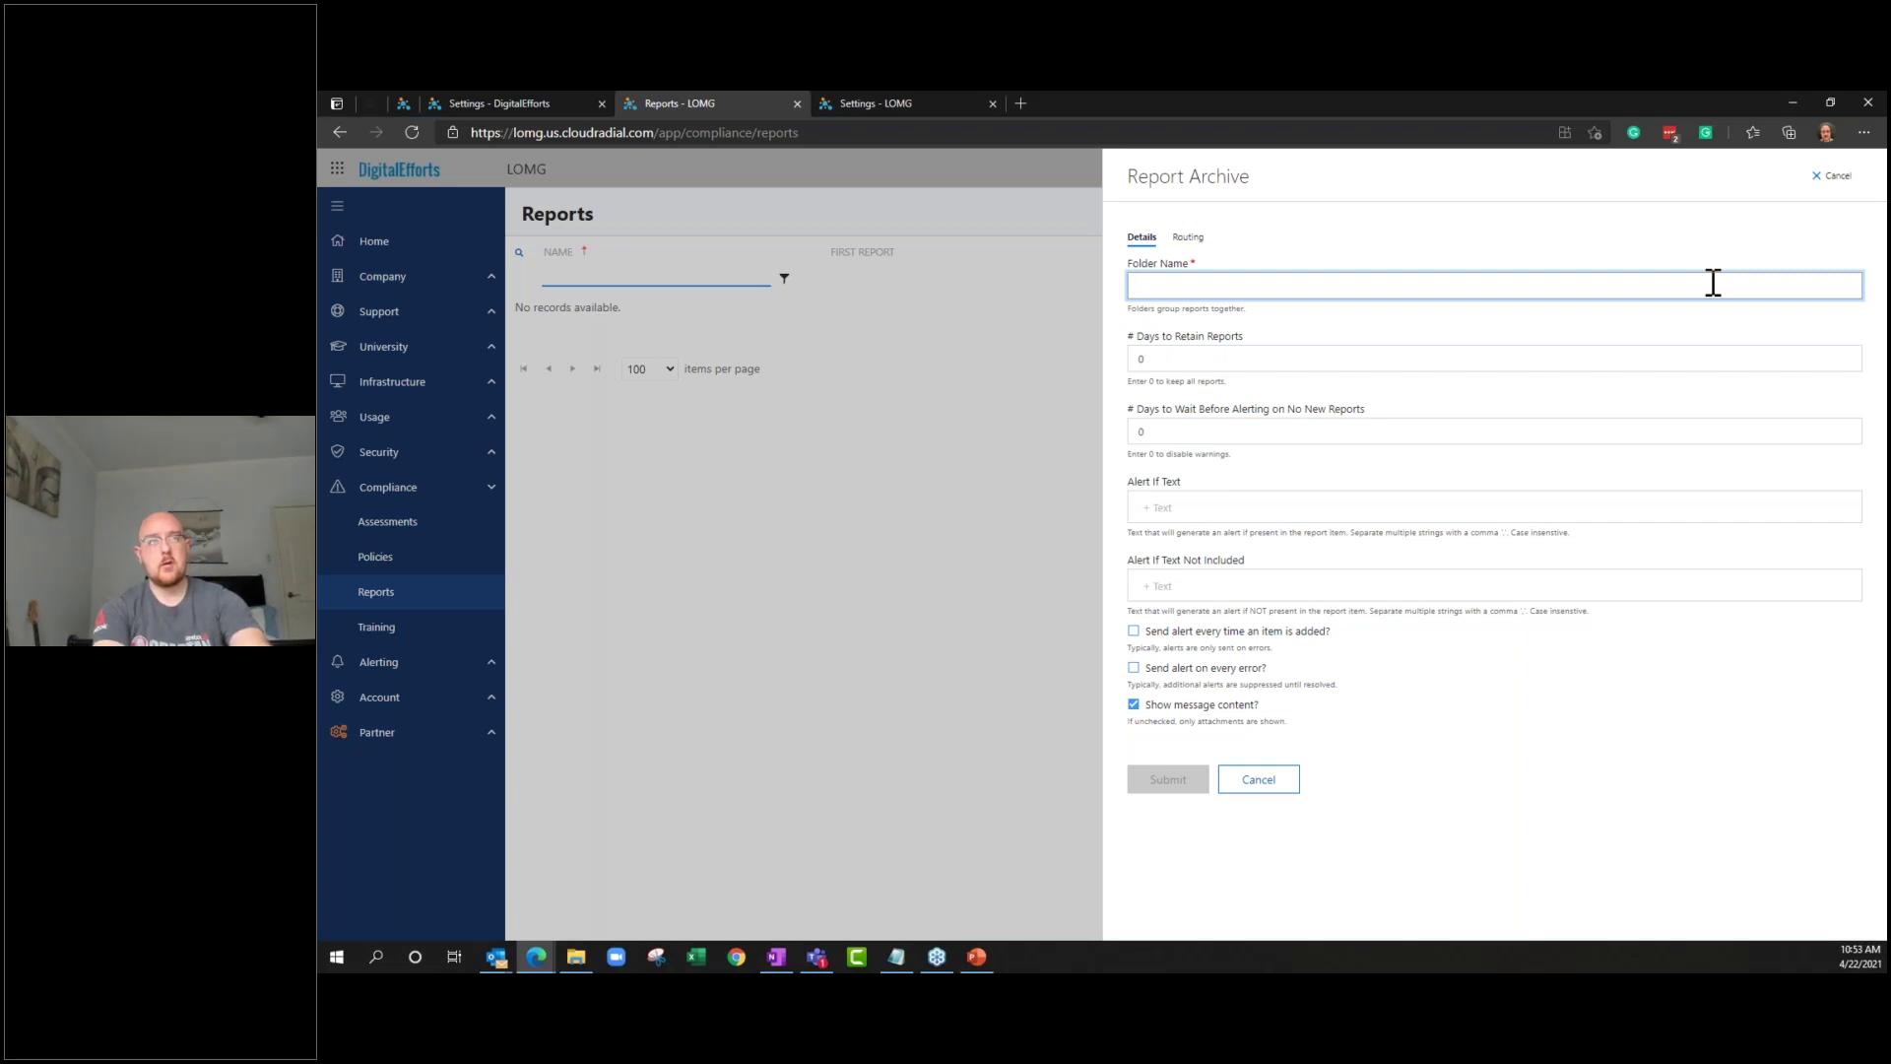
pyautogui.write('Backup Reports')
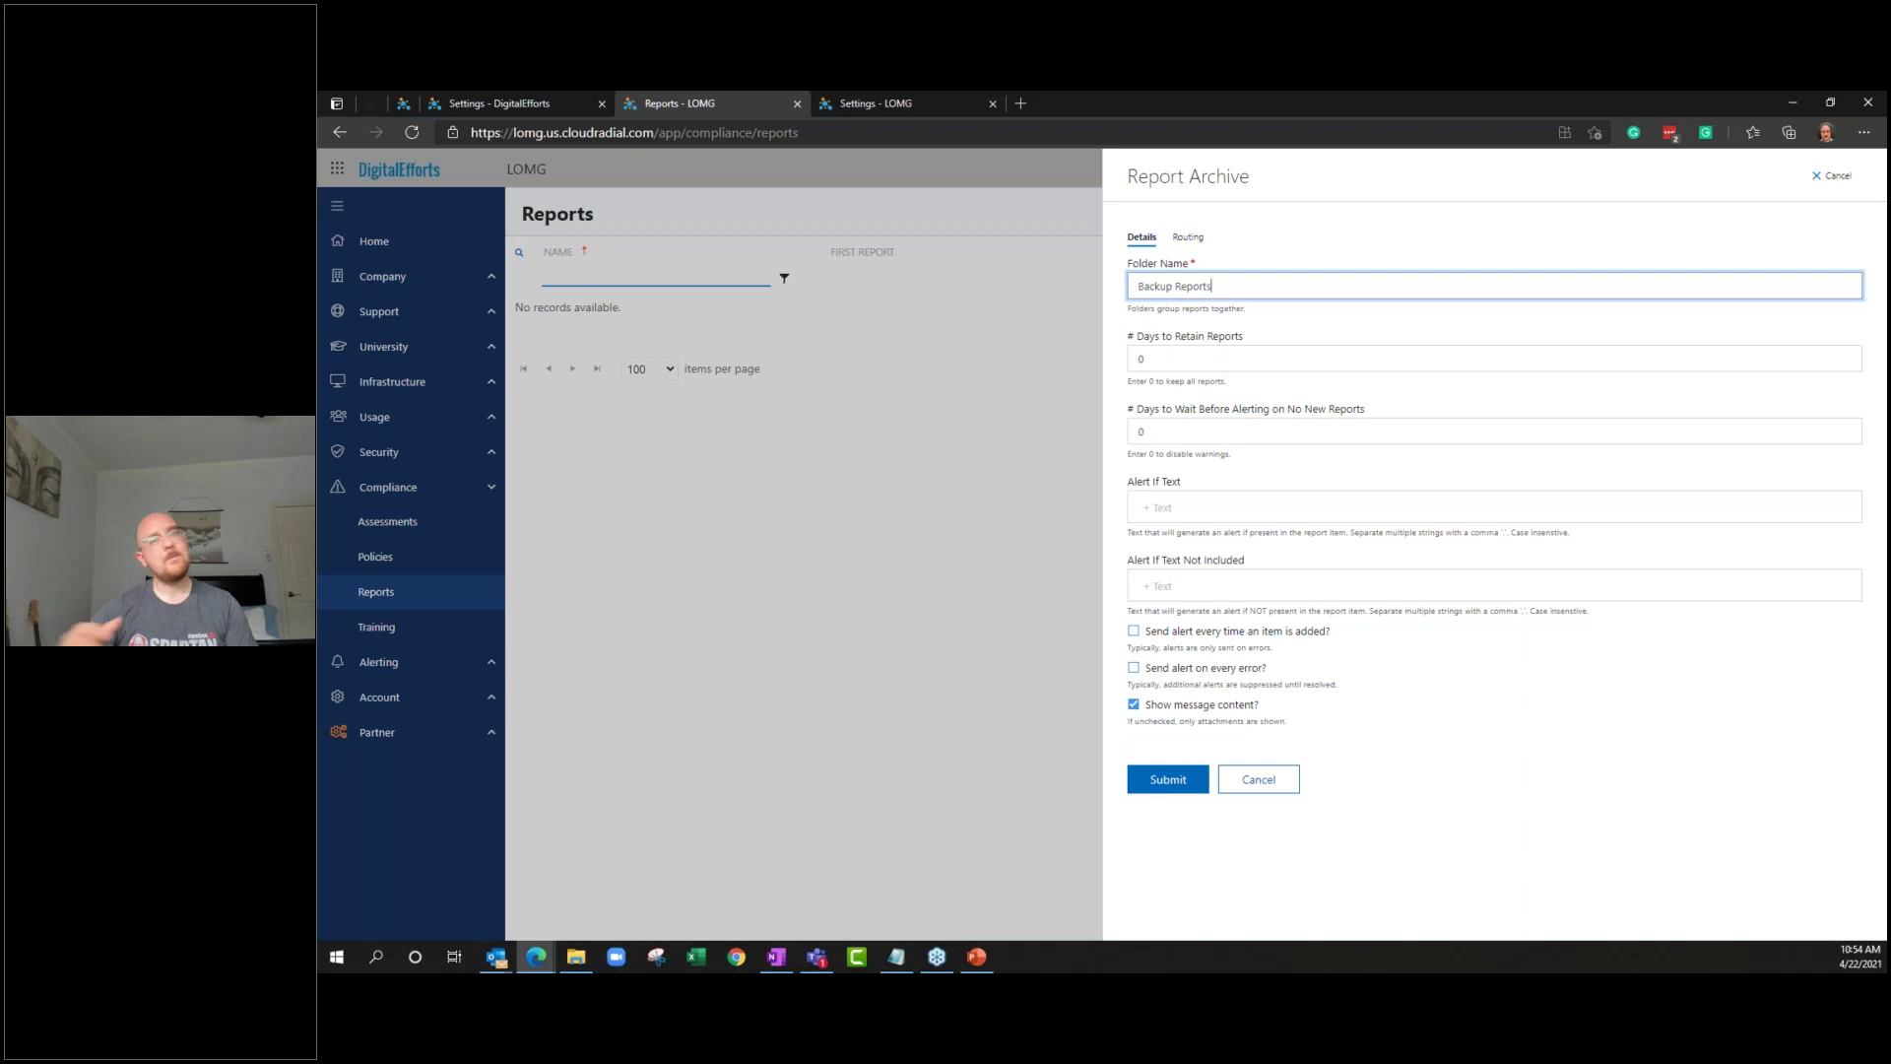
pyautogui.click(1183, 791)
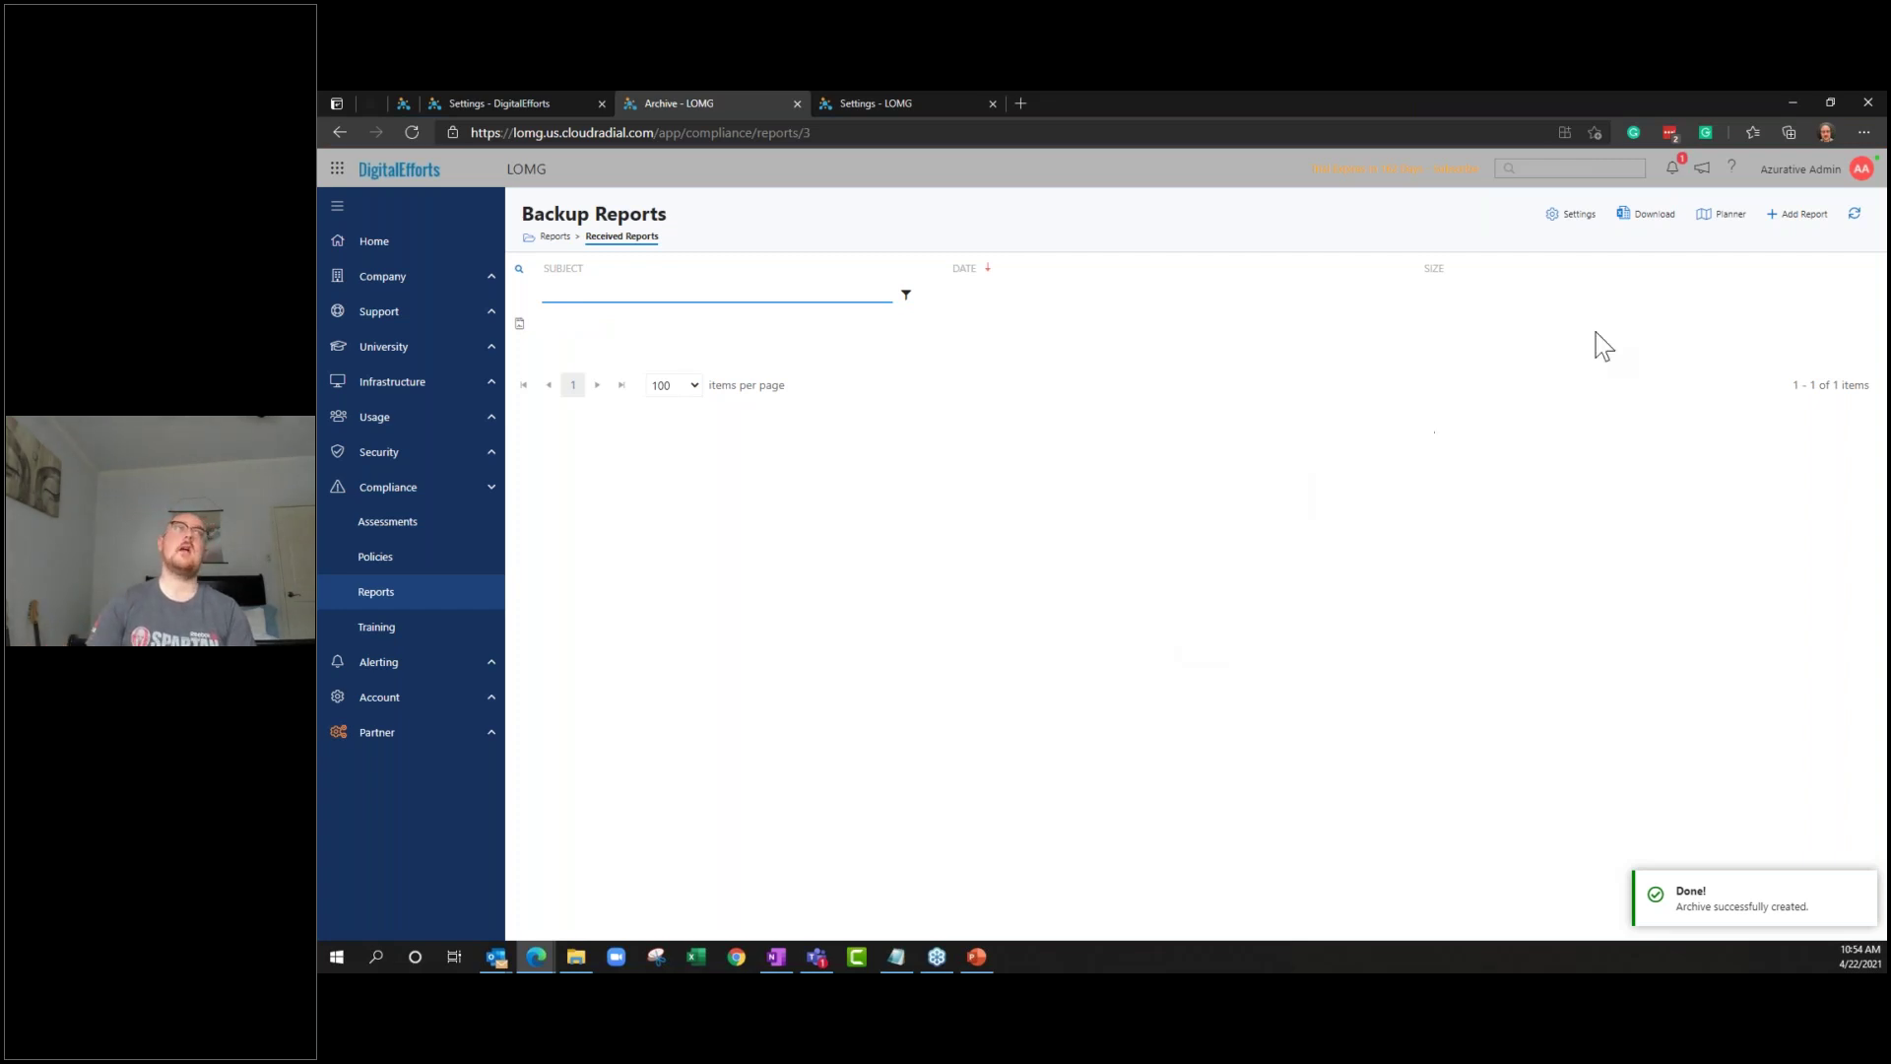
# Review the report upload form and settings of the Backup Reports archive, cancelling both, and return to the reports list
pyautogui.click(1799, 214)
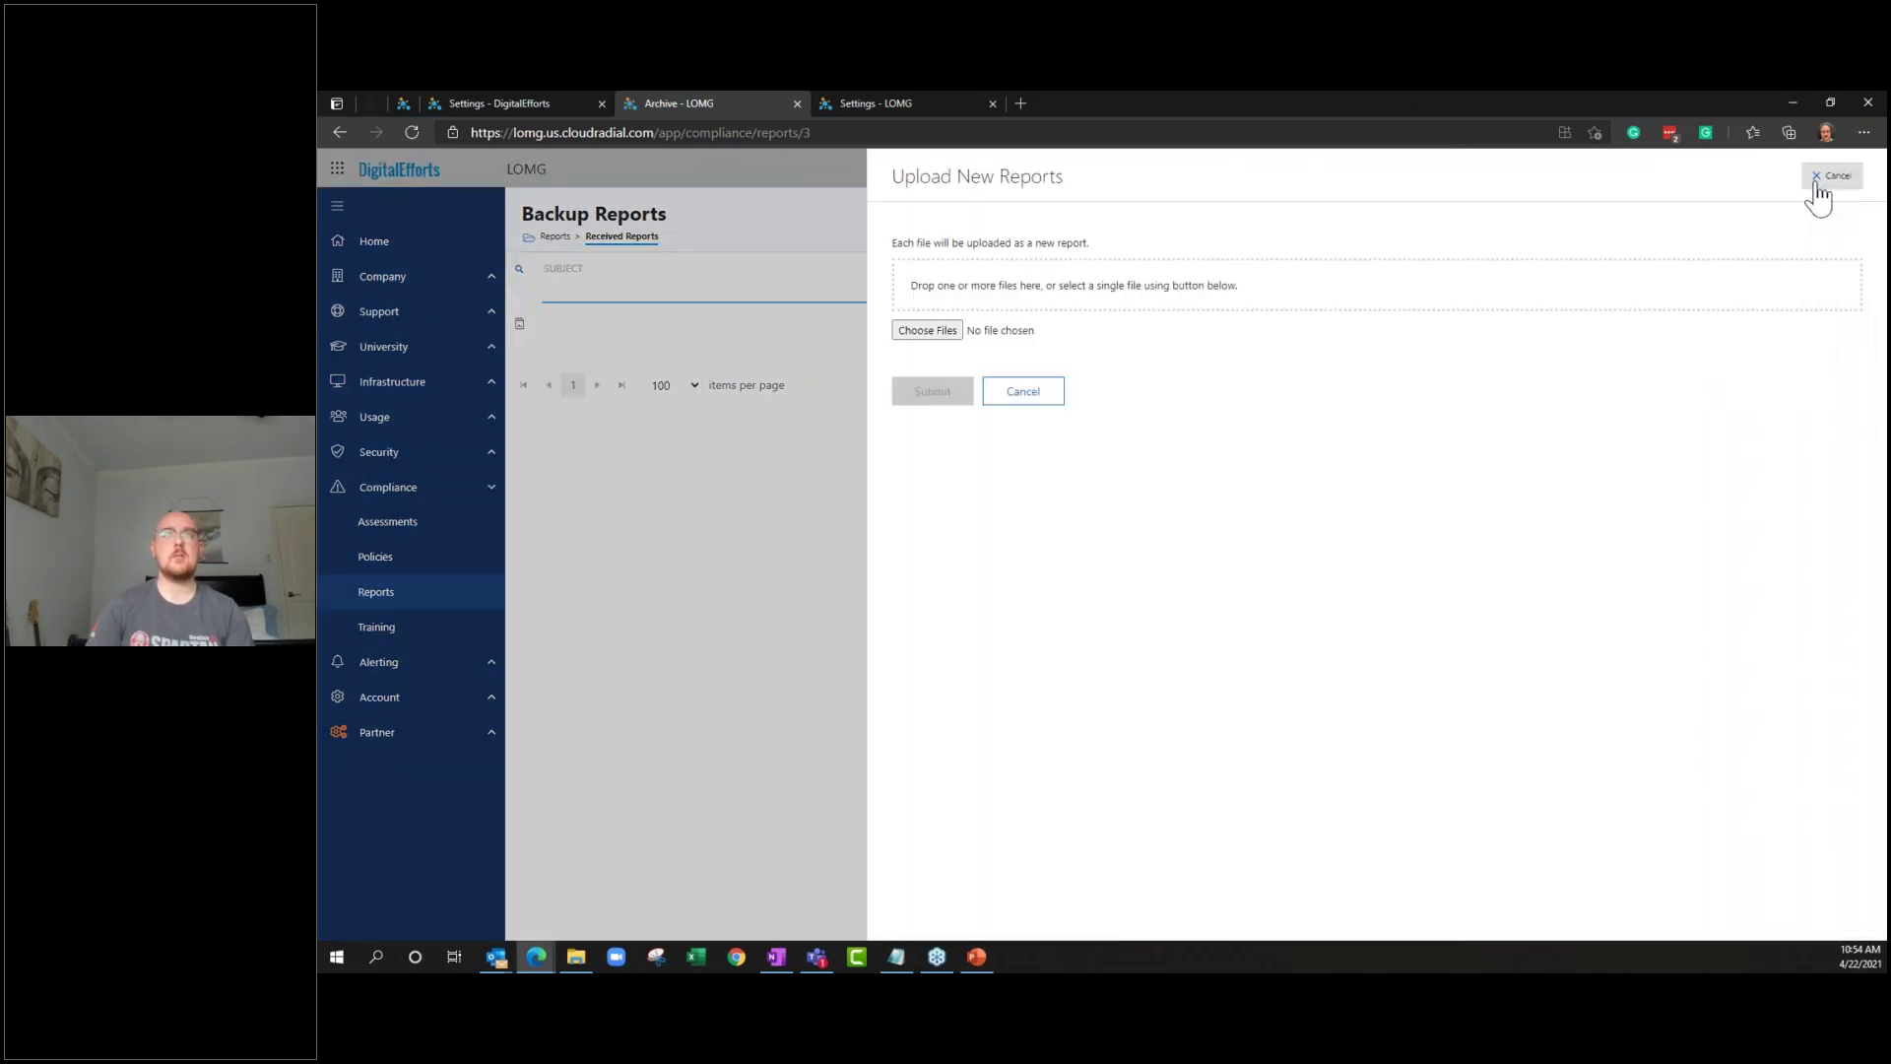
pyautogui.click(1822, 176)
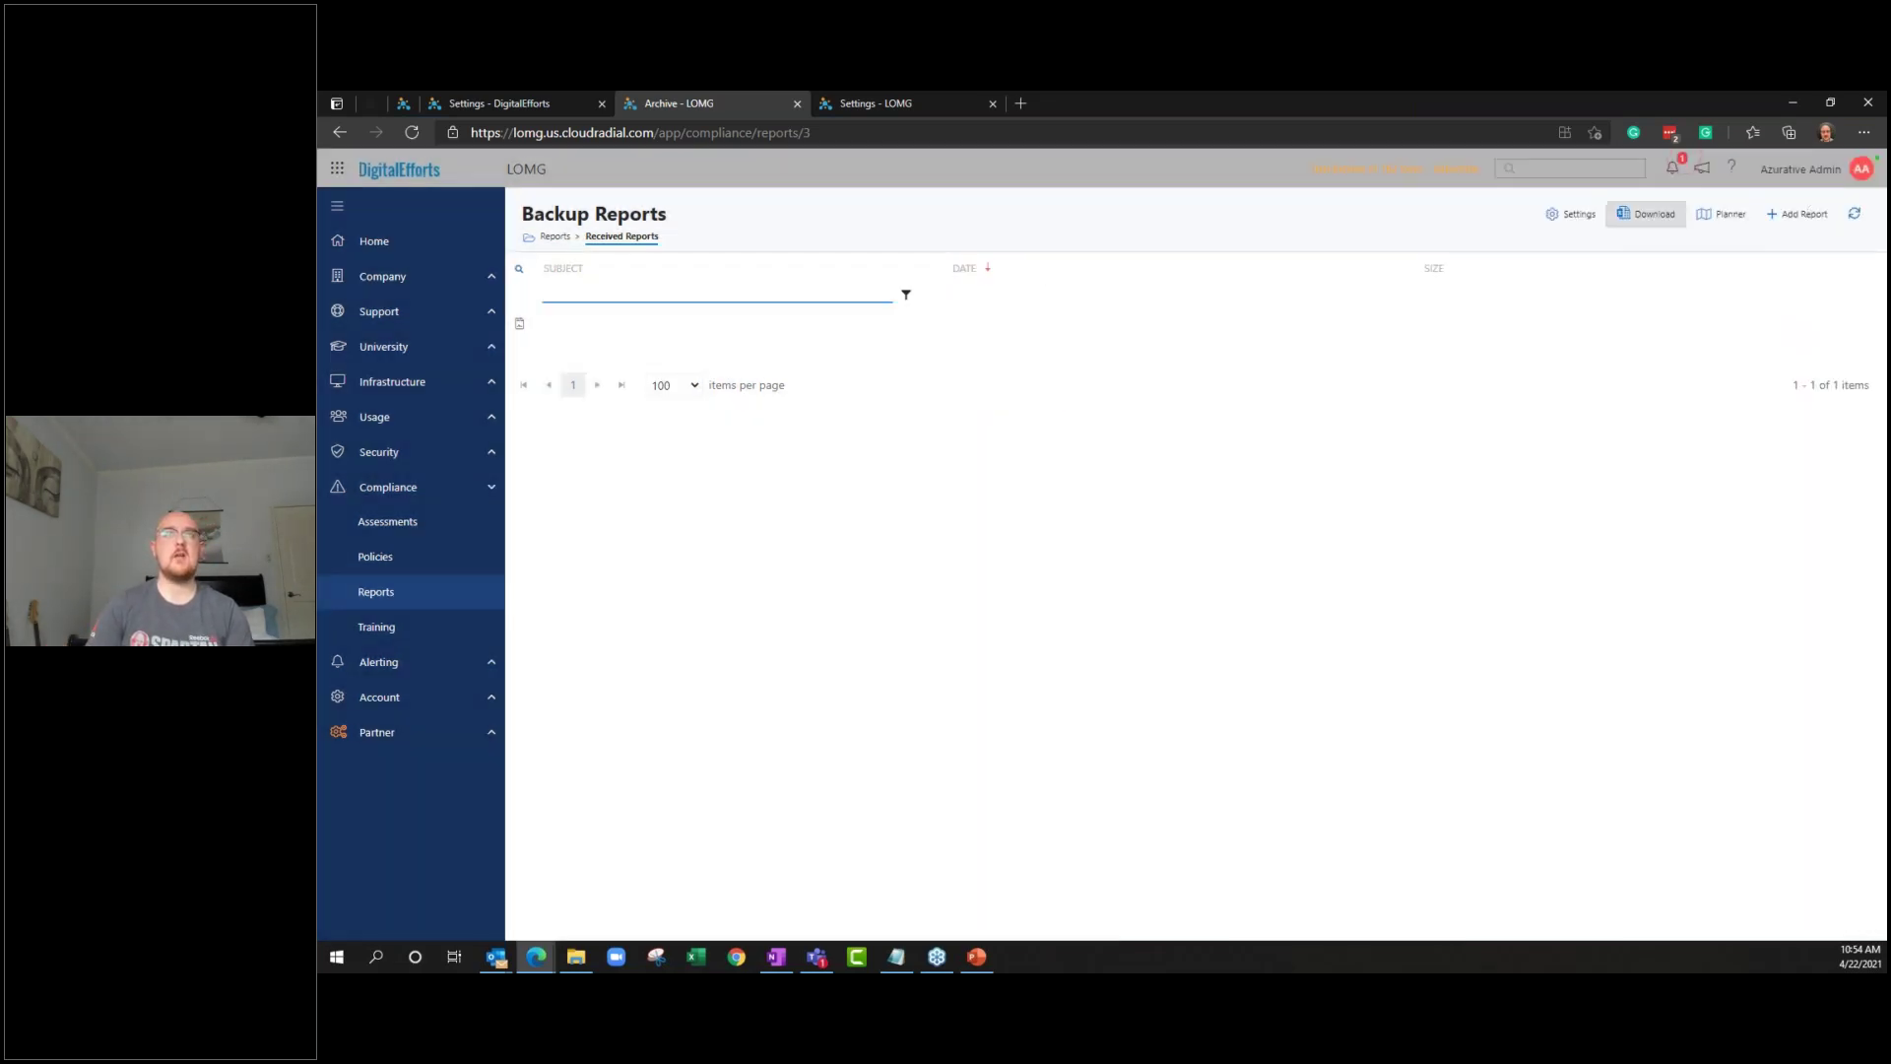
pyautogui.click(1571, 220)
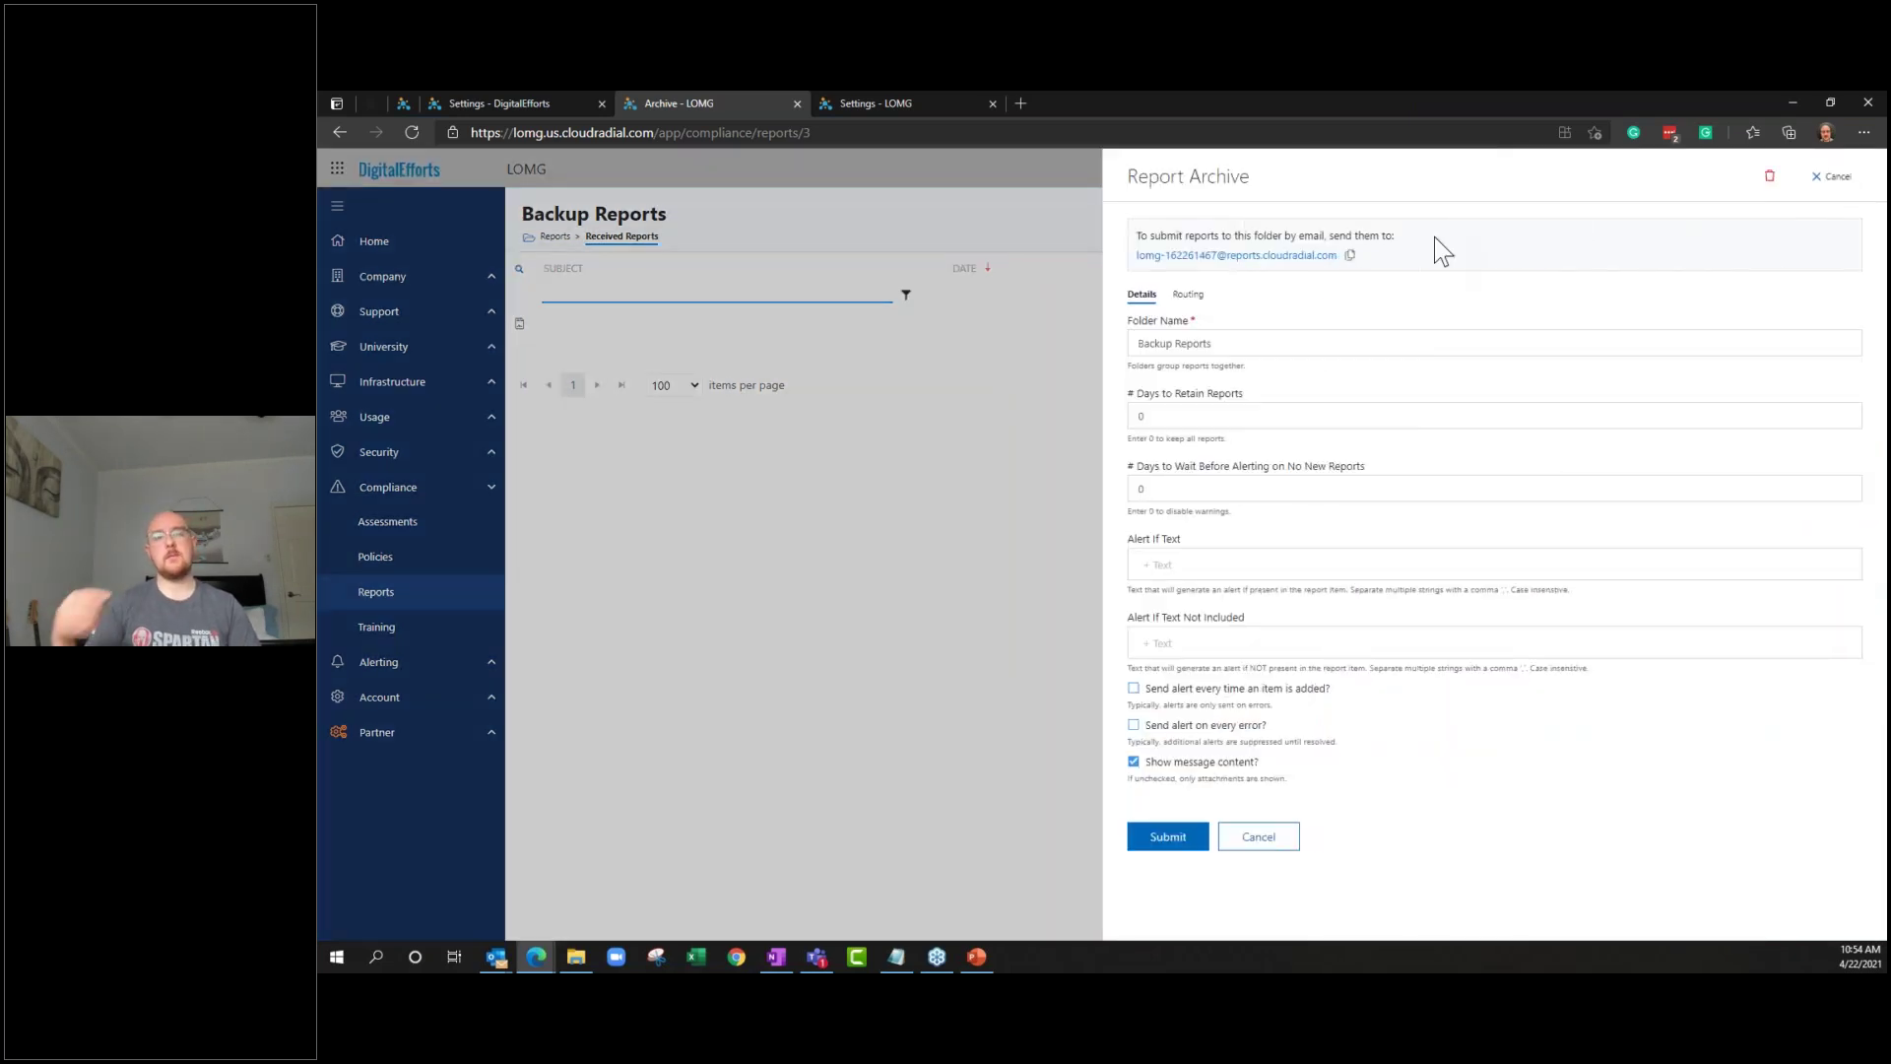
pyautogui.click(1244, 845)
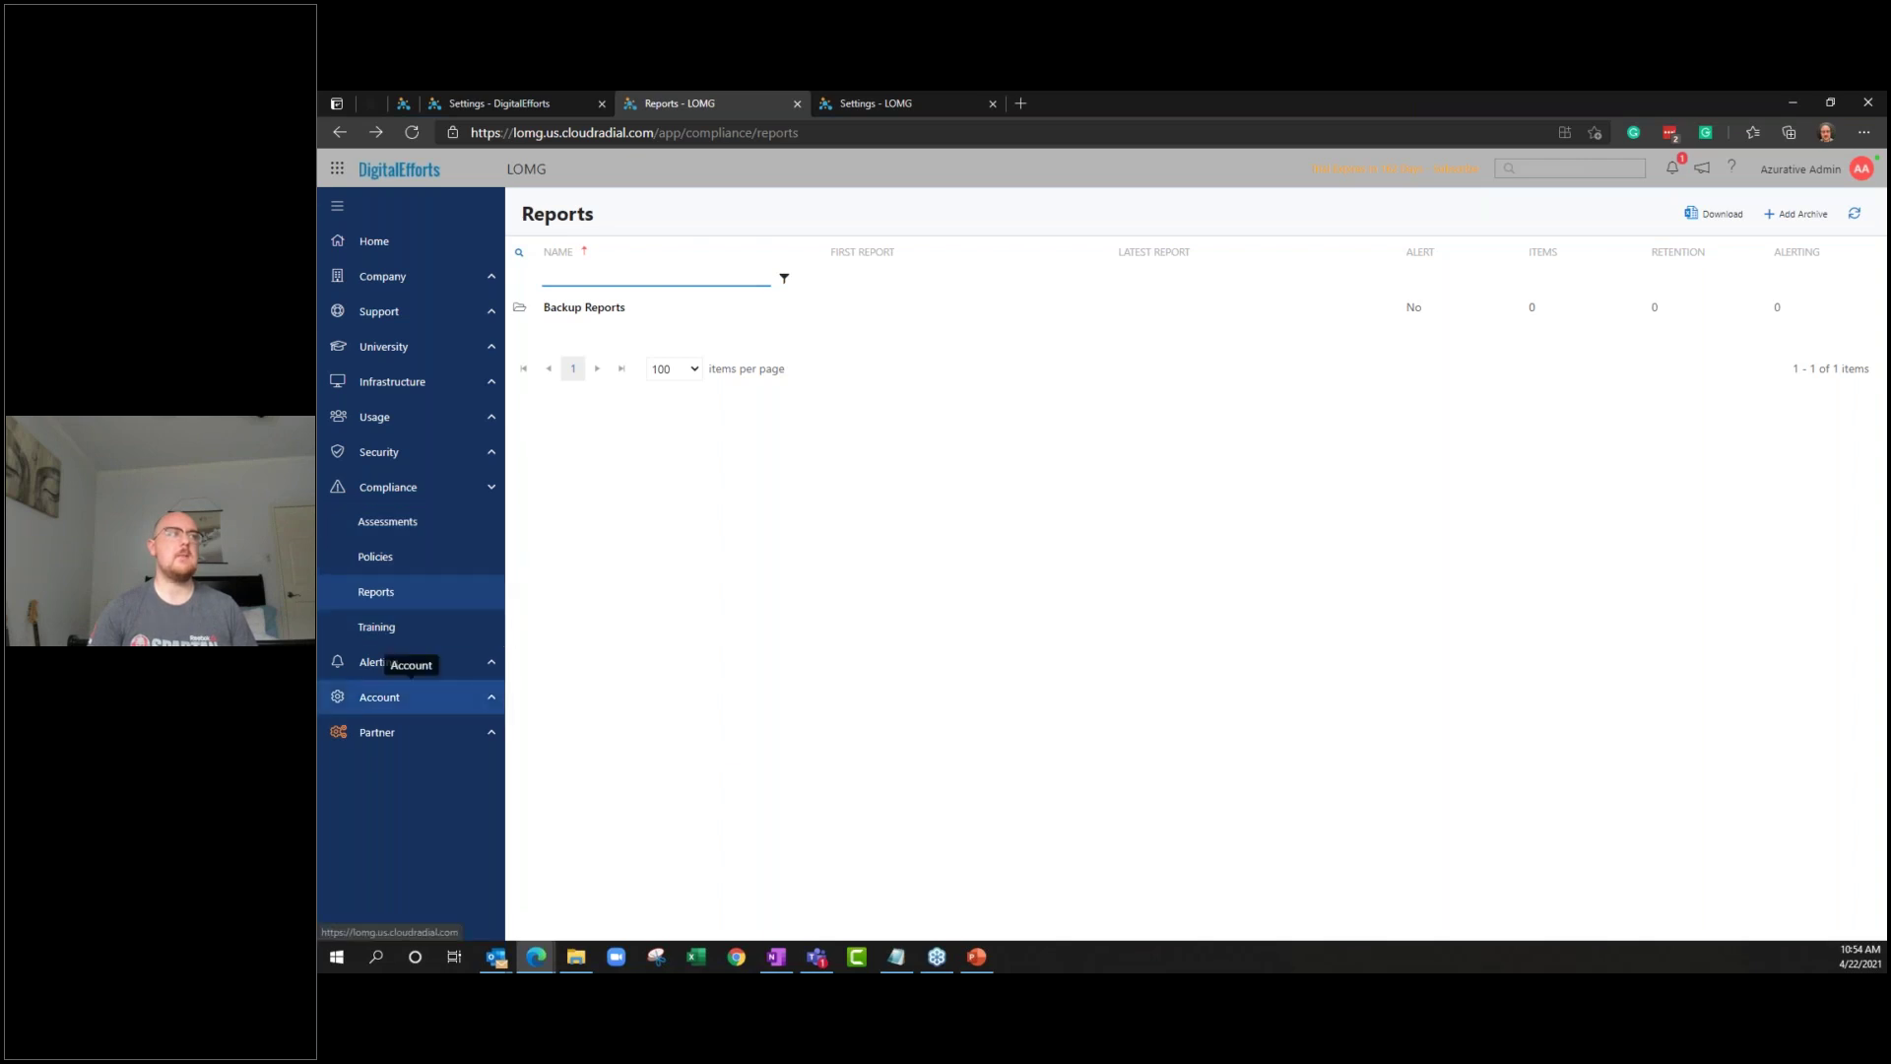
# Review the account's Compliance dashboard and the recommended items on the Planner board
pyautogui.click(487, 696)
pyautogui.click(463, 592)
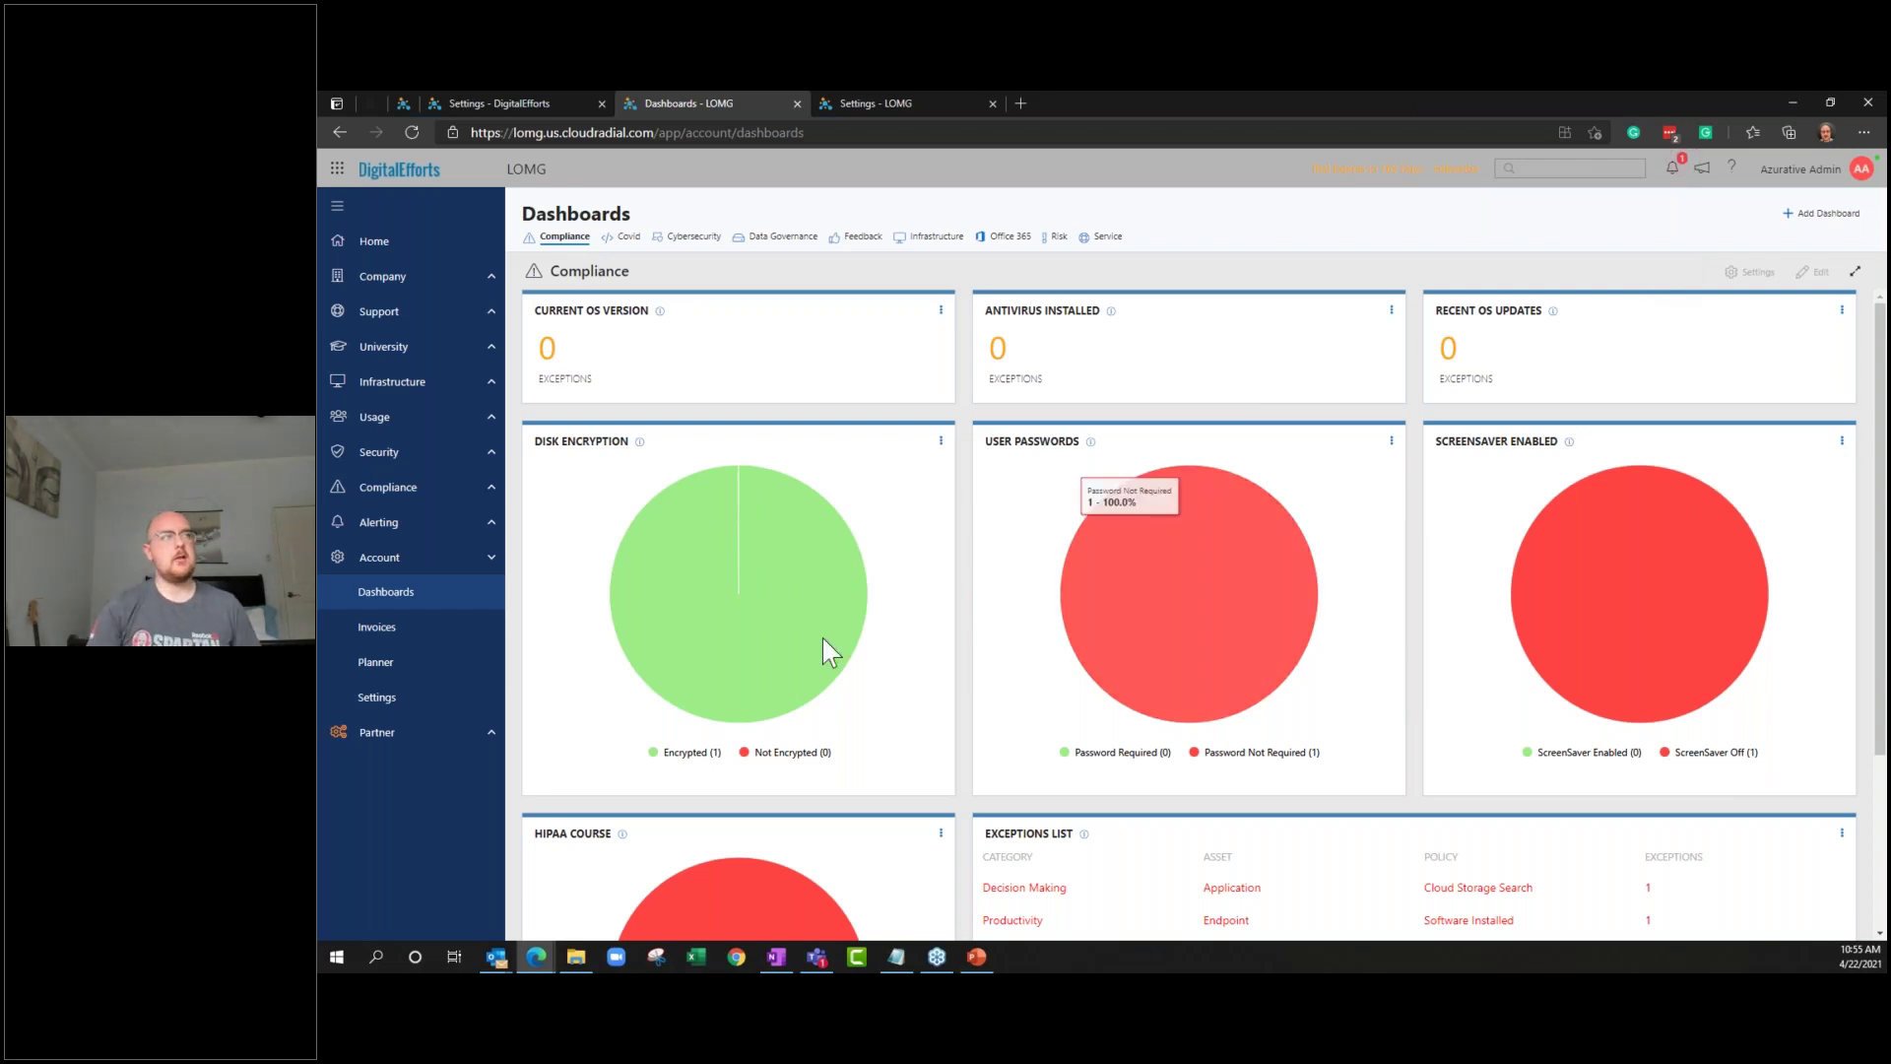
pyautogui.click(474, 678)
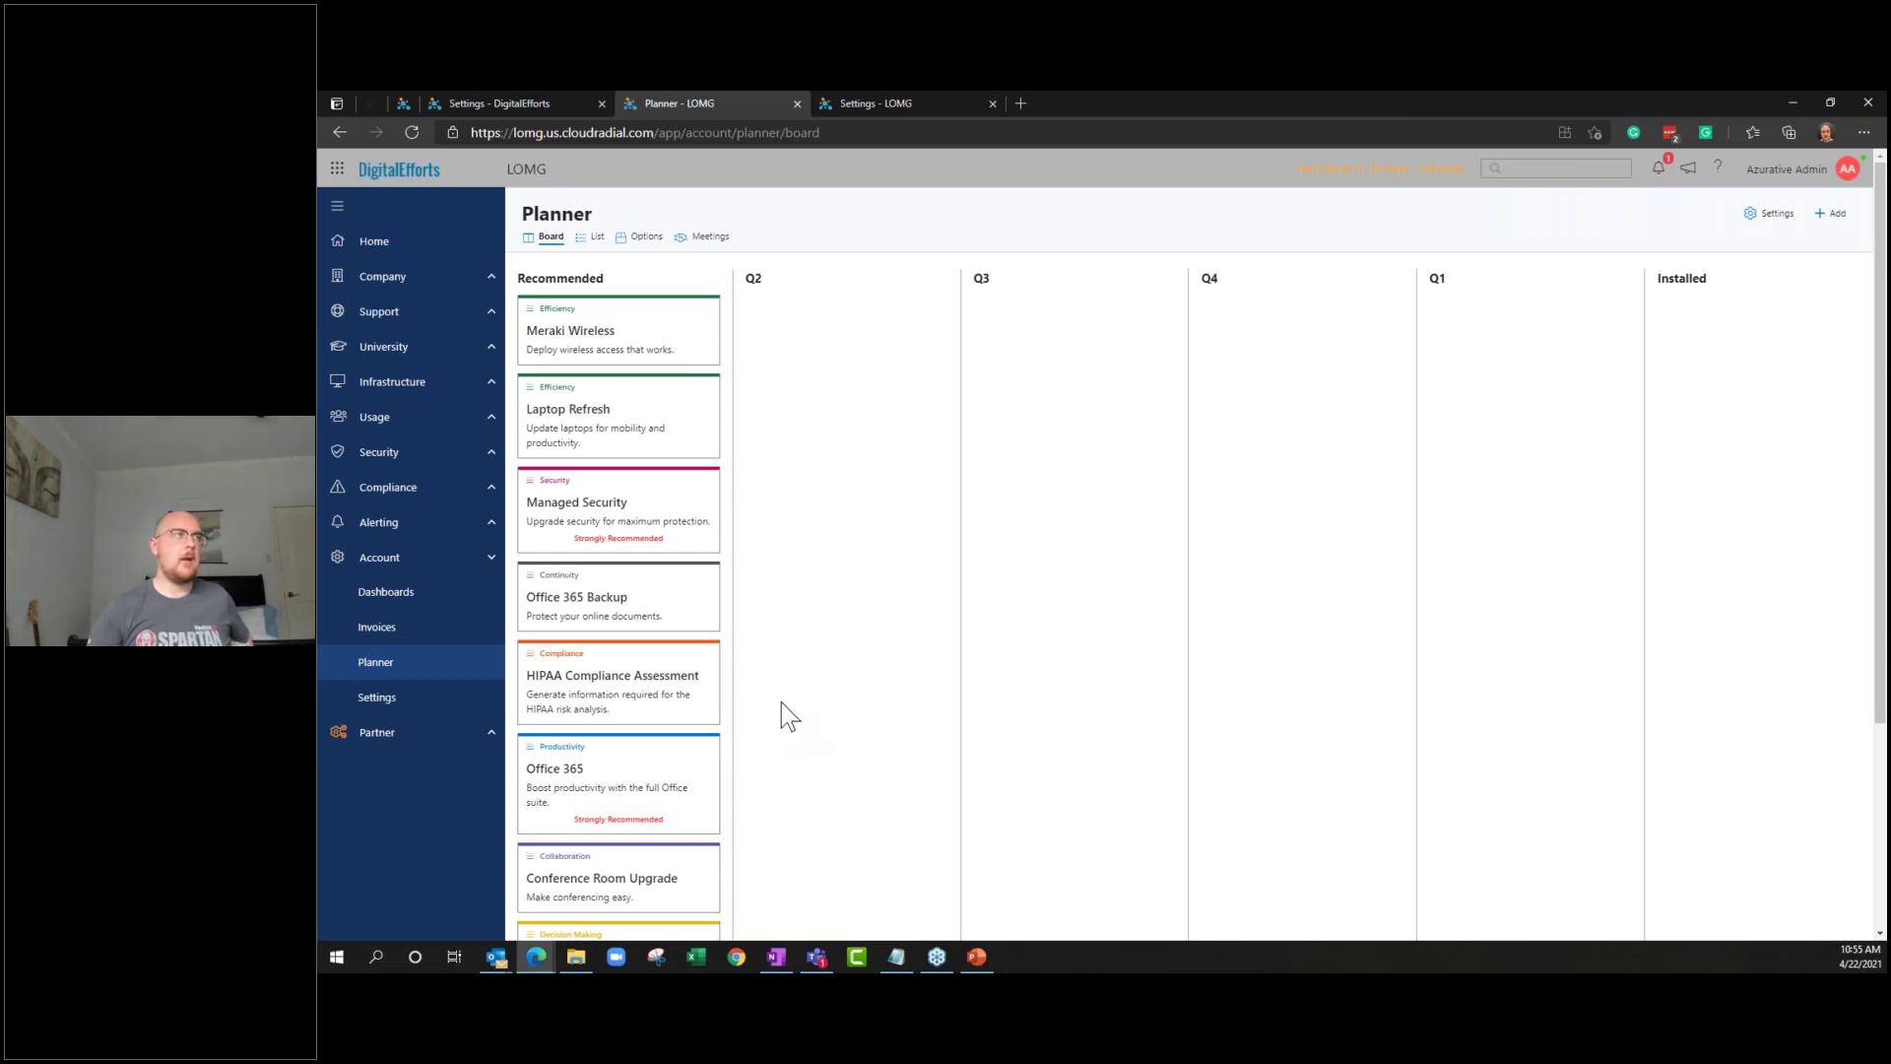
pyautogui.scroll(-1, 760, 611)
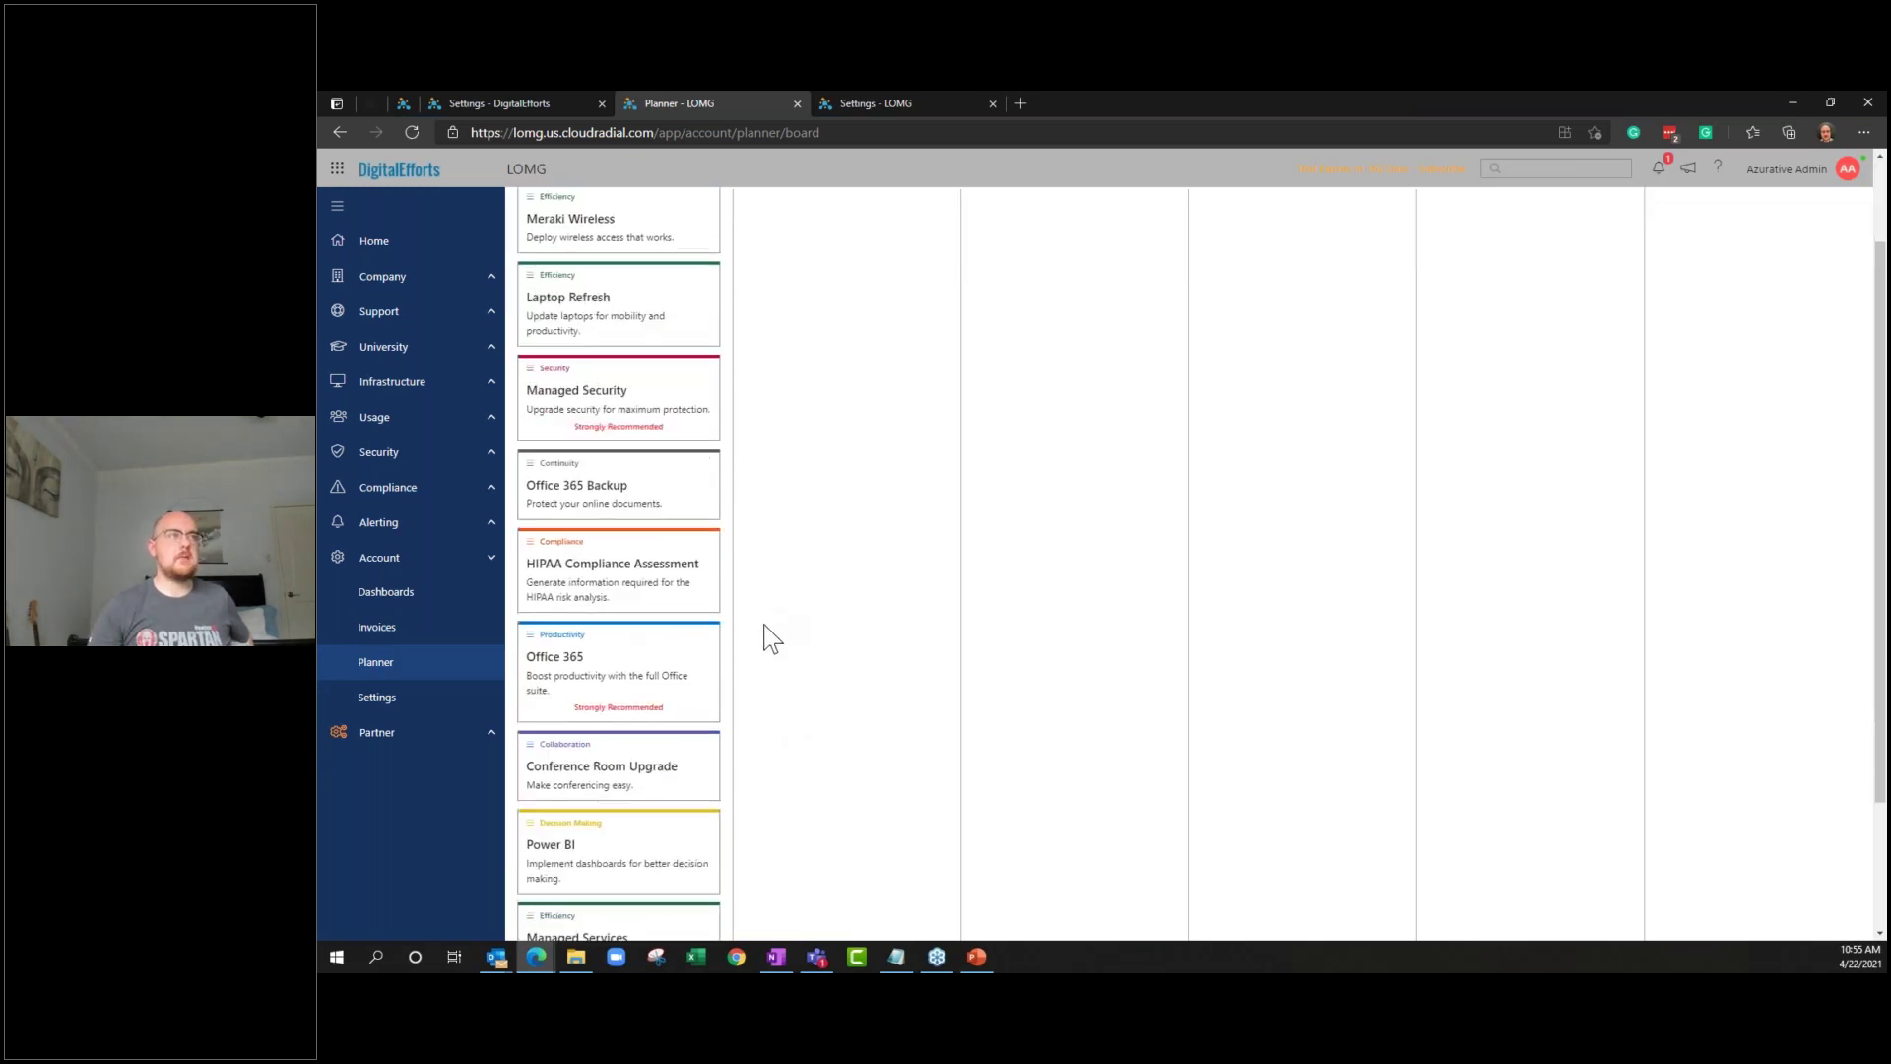
pyautogui.scroll(1, 796, 739)
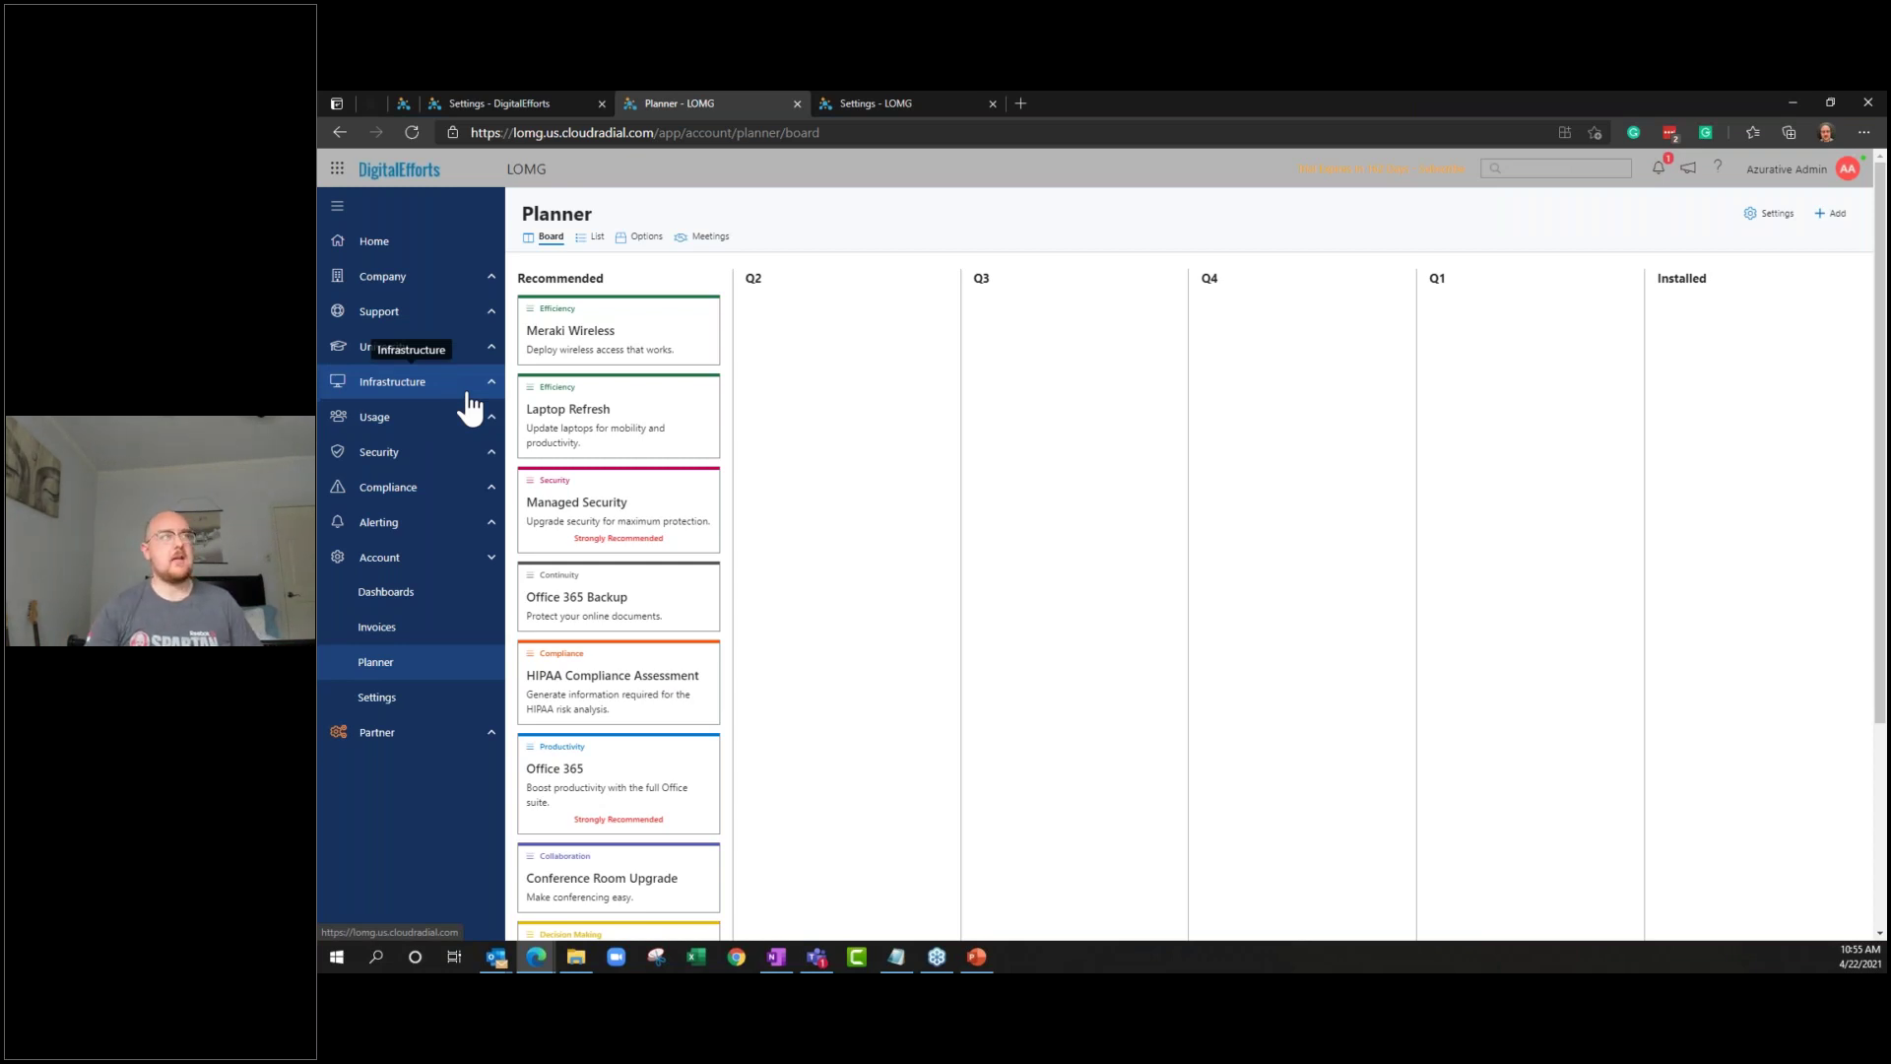
# Move the Managed Security planner item from Recommended to Q2, review its description and close it
pyautogui.moveTo(576, 478); pyautogui.dragTo(801, 458)
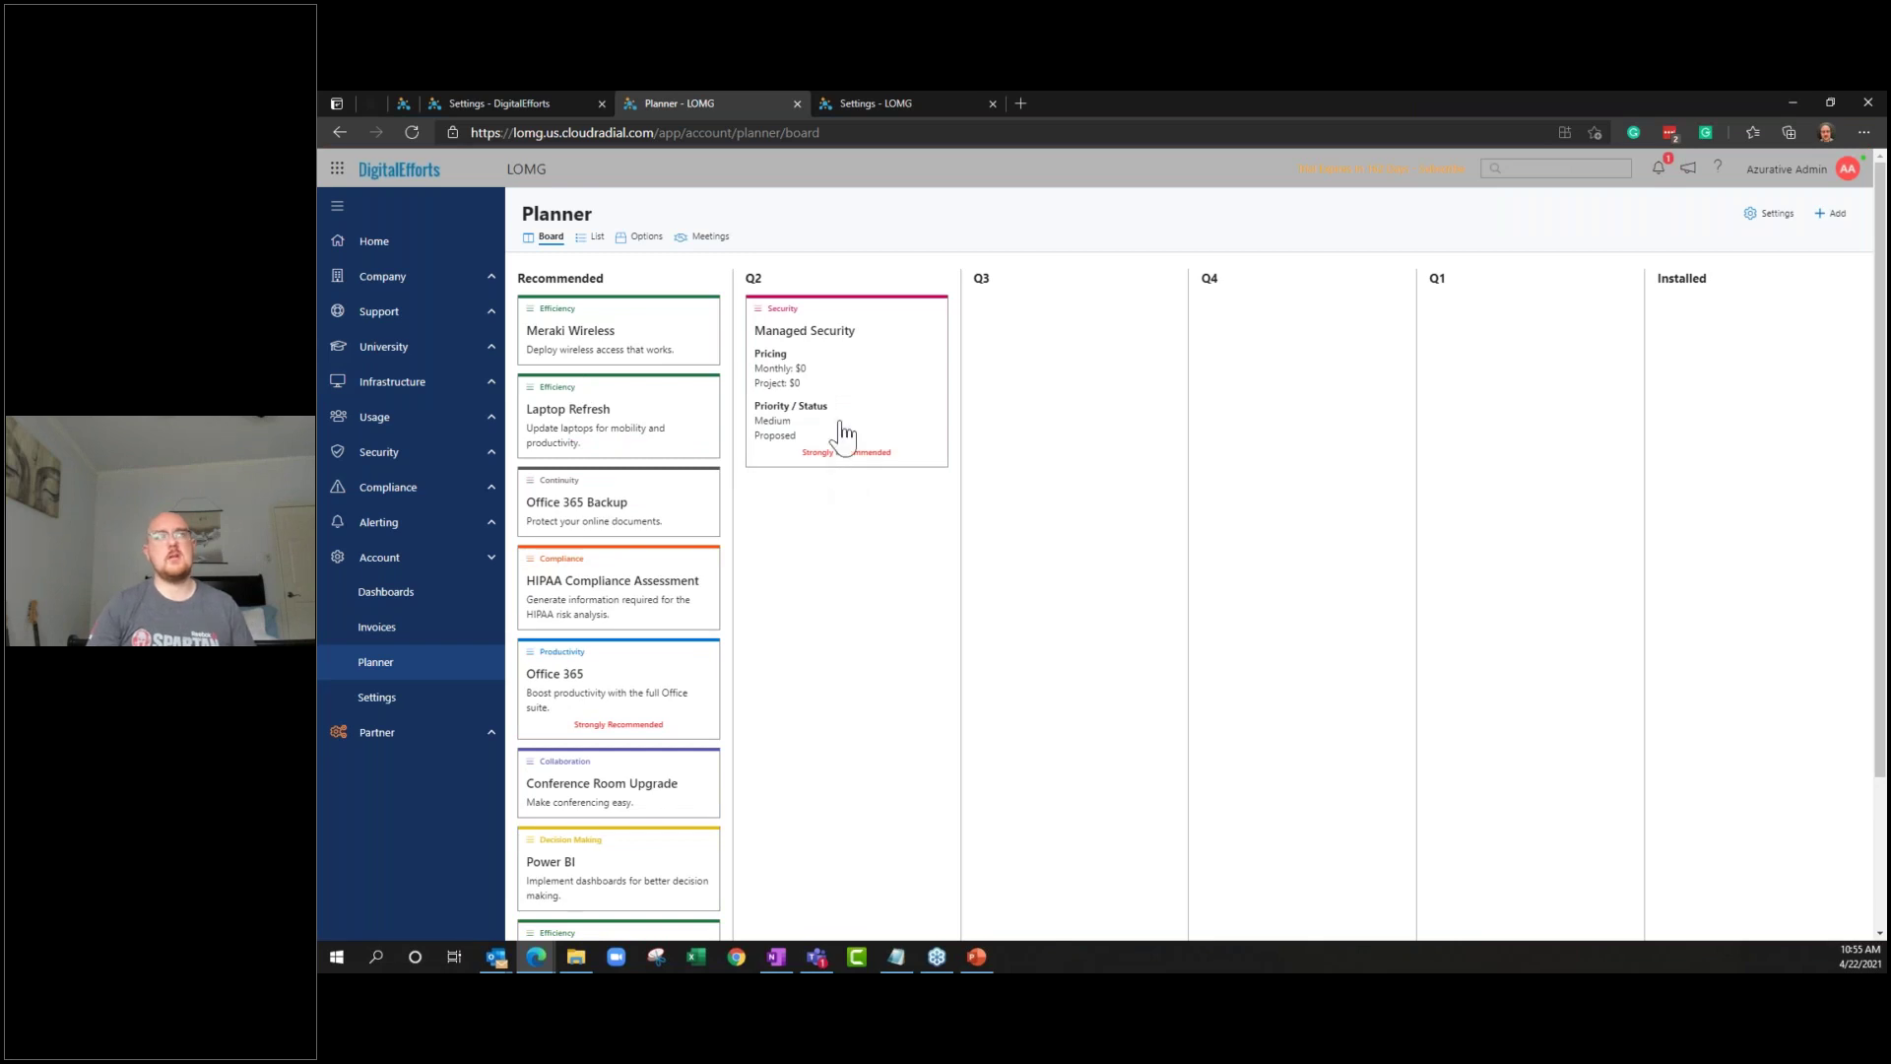
pyautogui.click(843, 433)
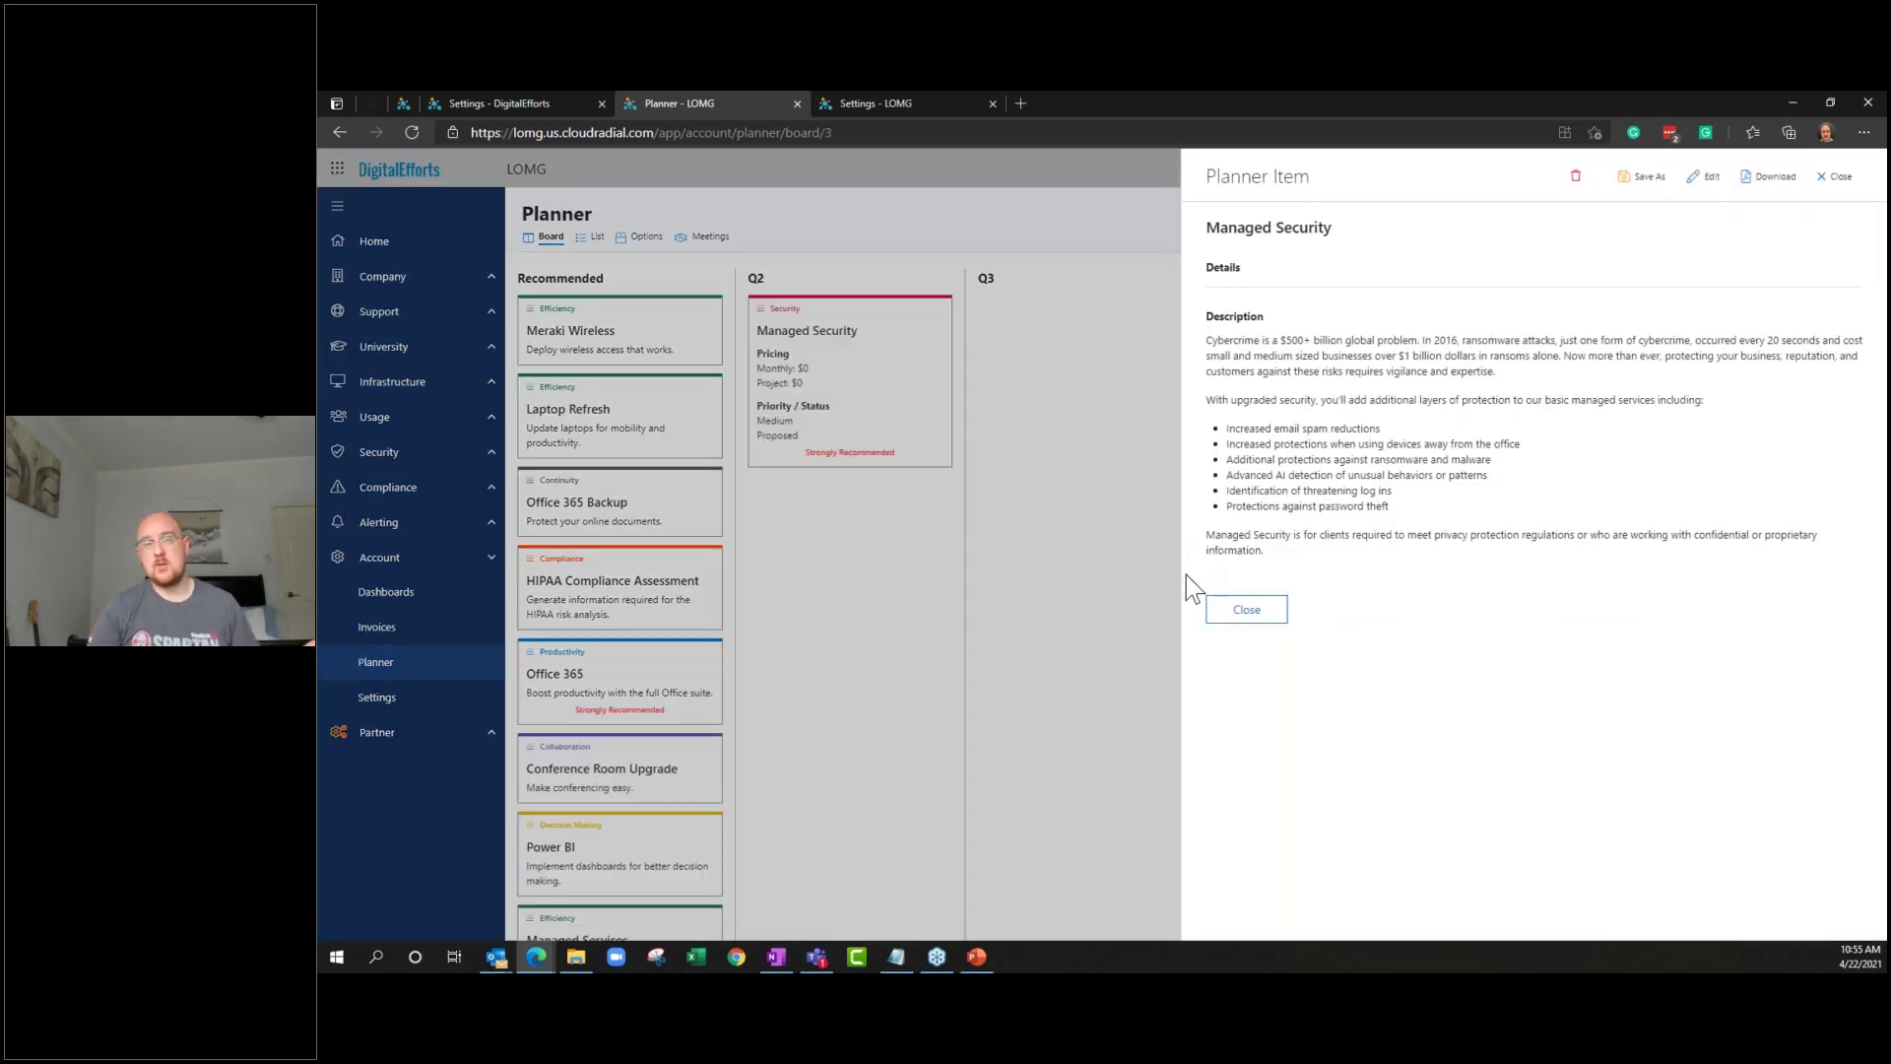
pyautogui.click(1247, 609)
# Review the details of endpoint DESKTOP-DL1D7KO and its Add to Planner form, cancelling the form and closing the endpoint
pyautogui.click(438, 384)
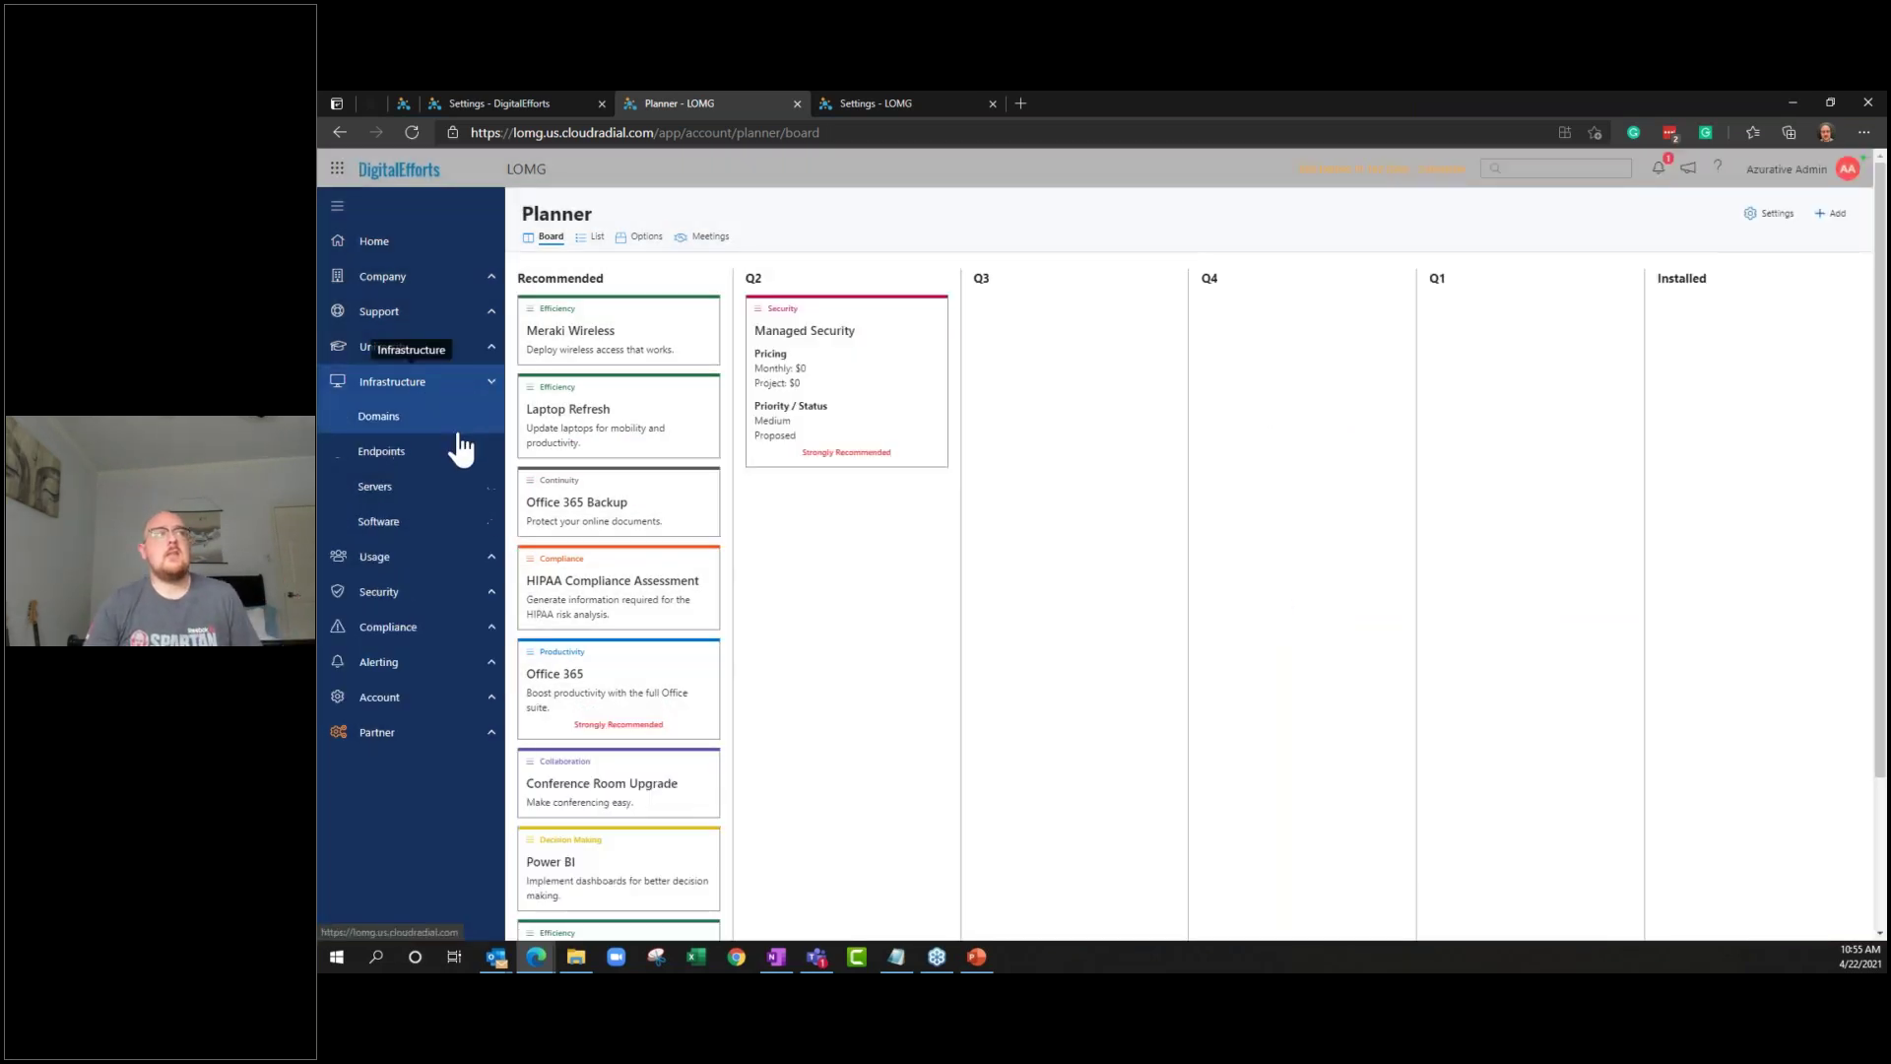
pyautogui.click(463, 458)
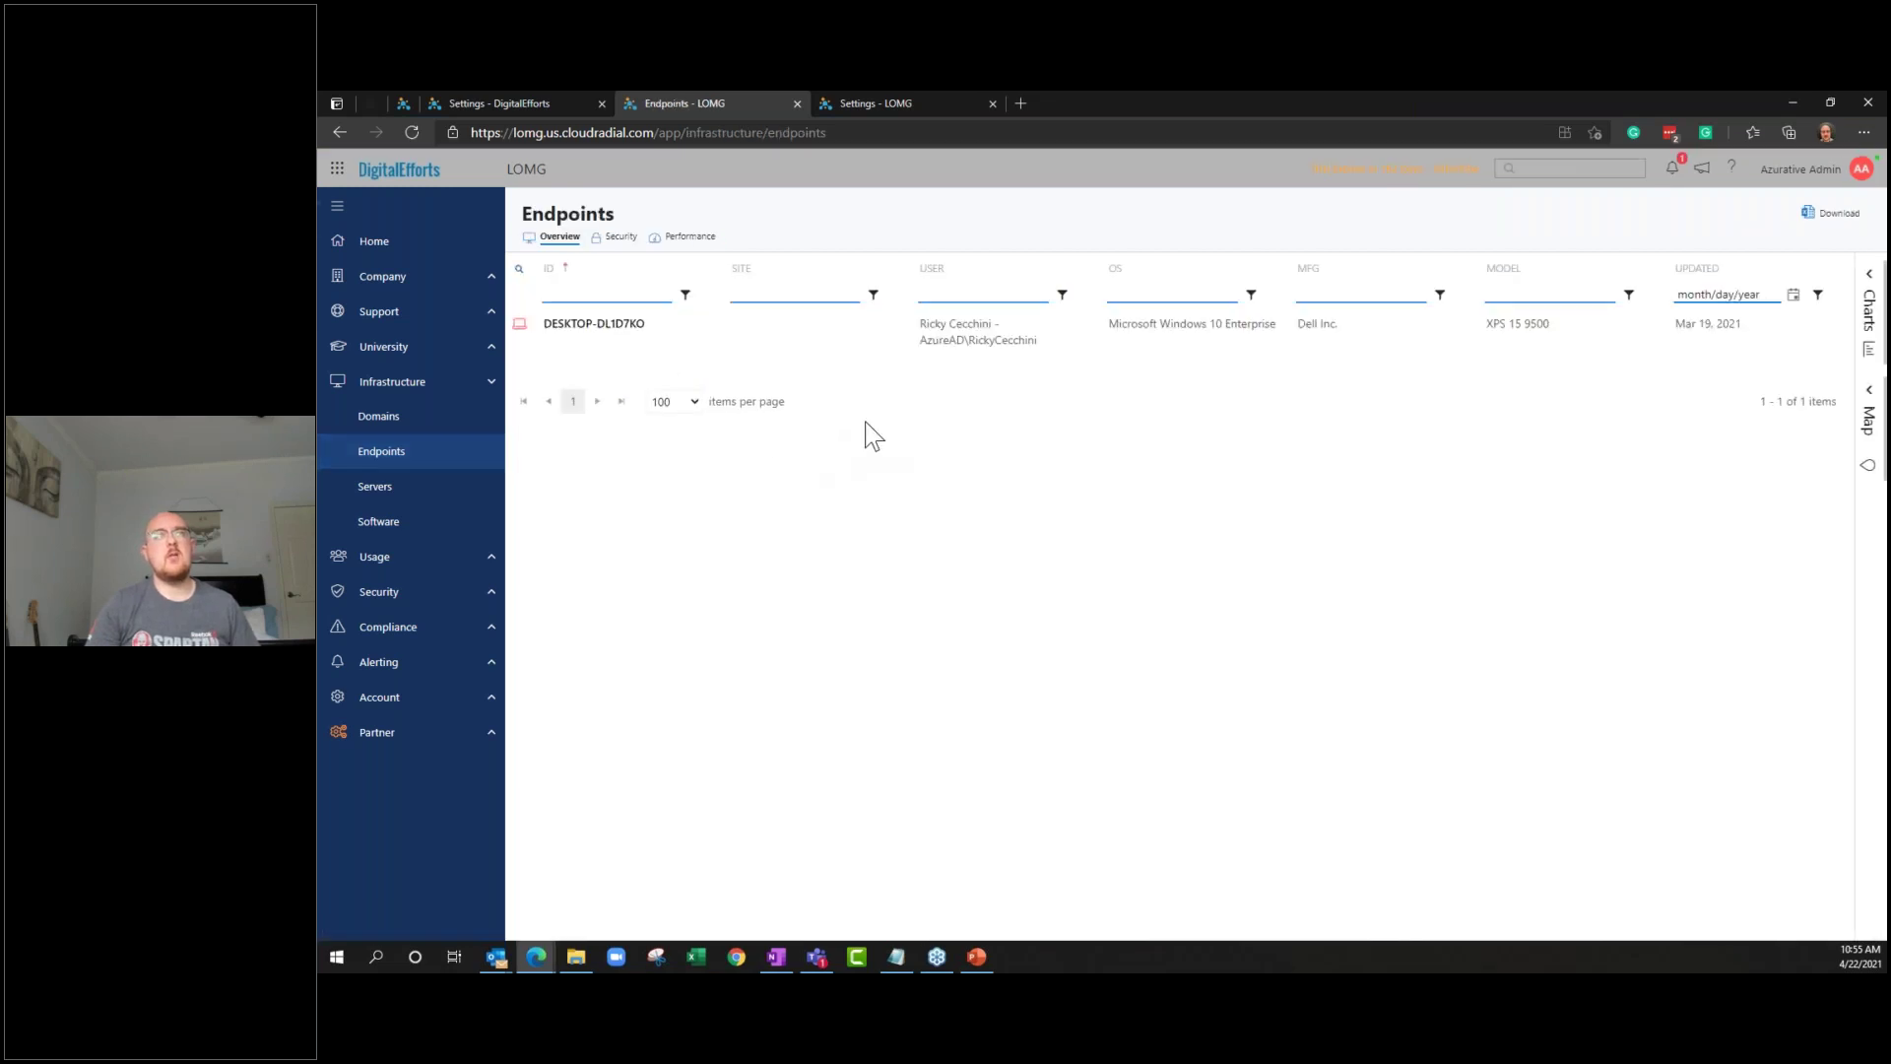
pyautogui.click(975, 361)
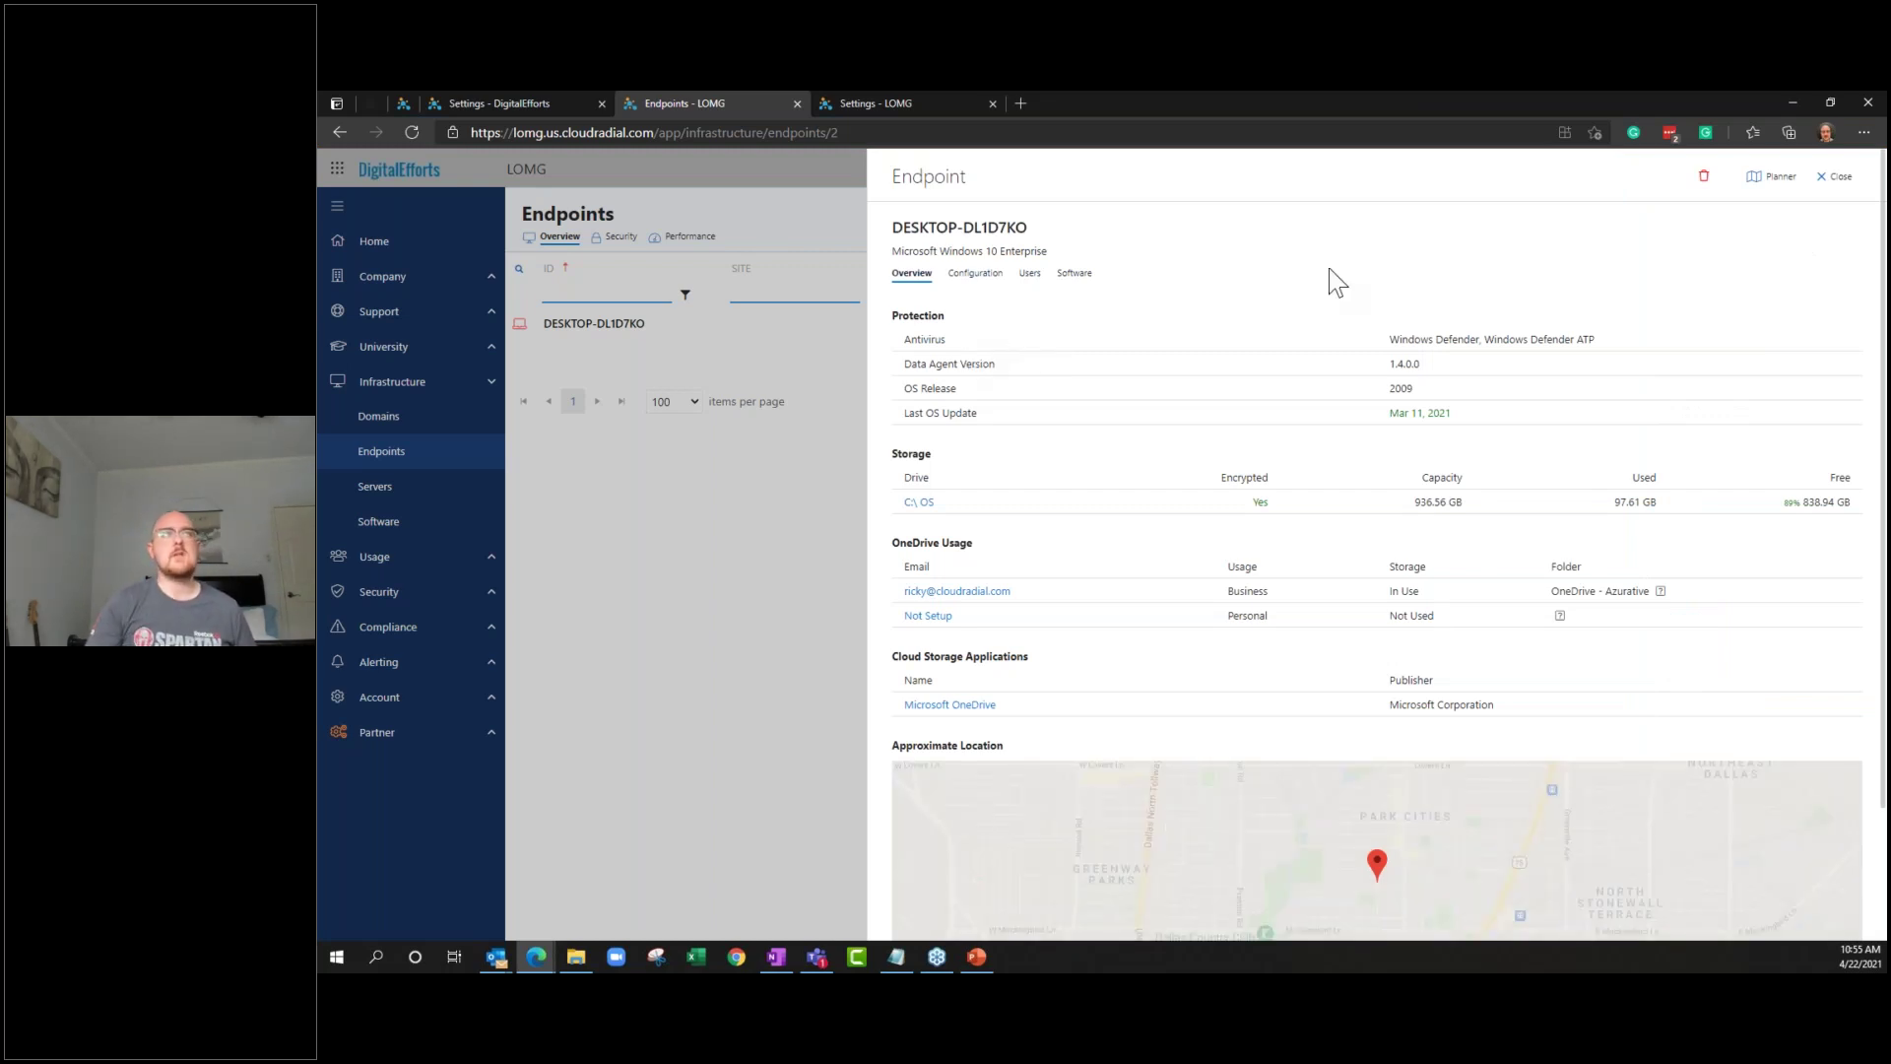
pyautogui.click(1775, 178)
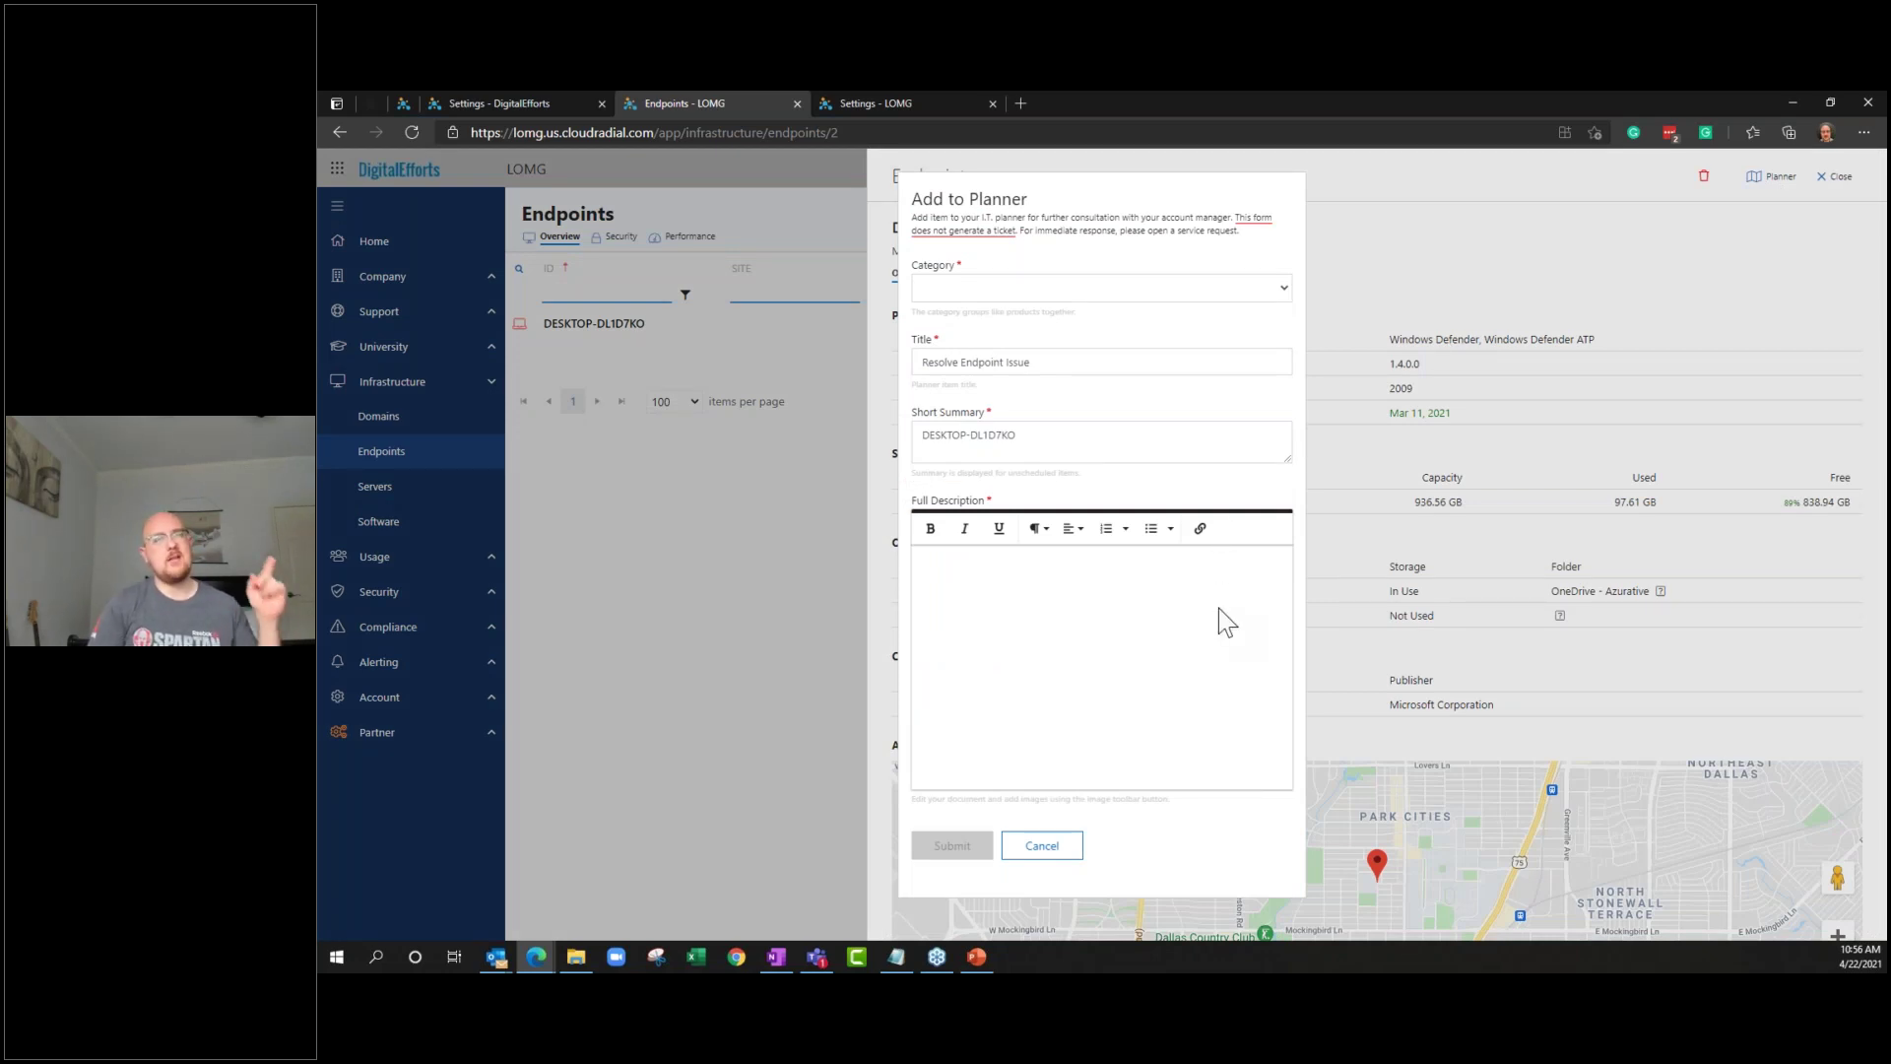
pyautogui.click(1041, 847)
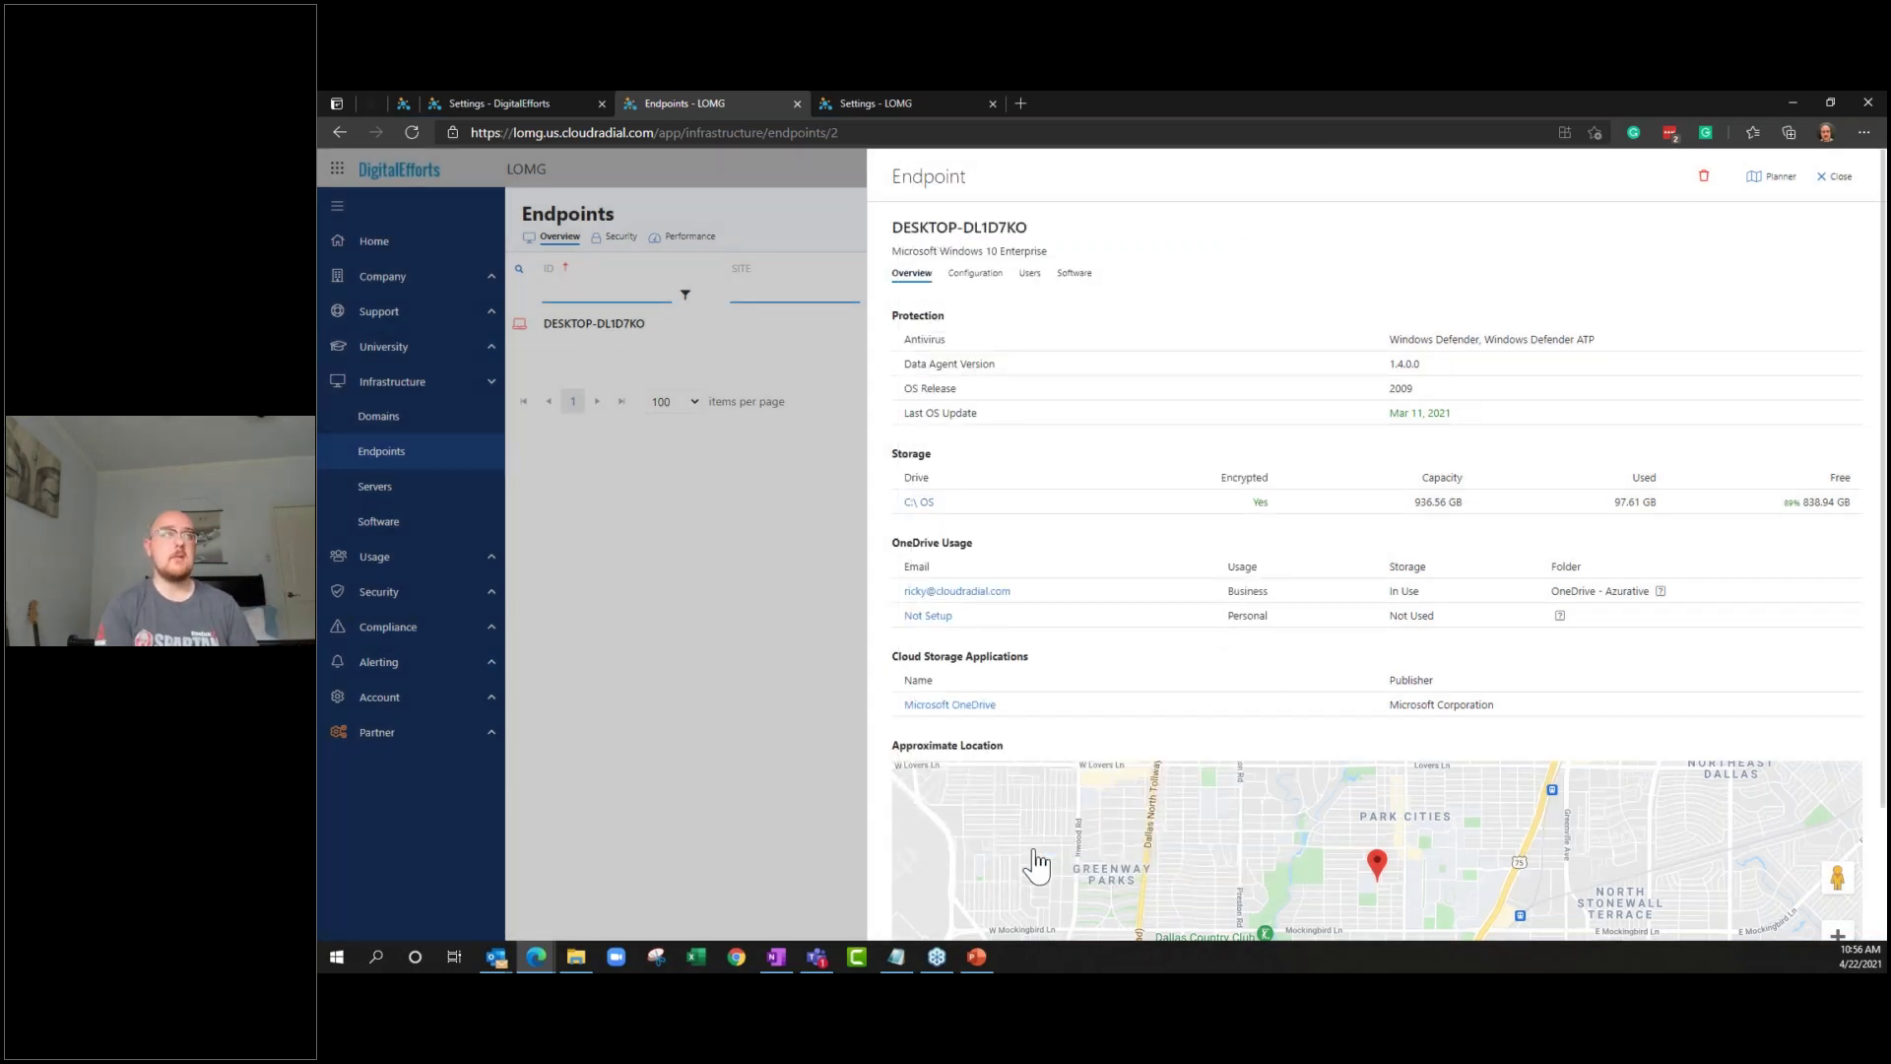
pyautogui.click(1837, 177)
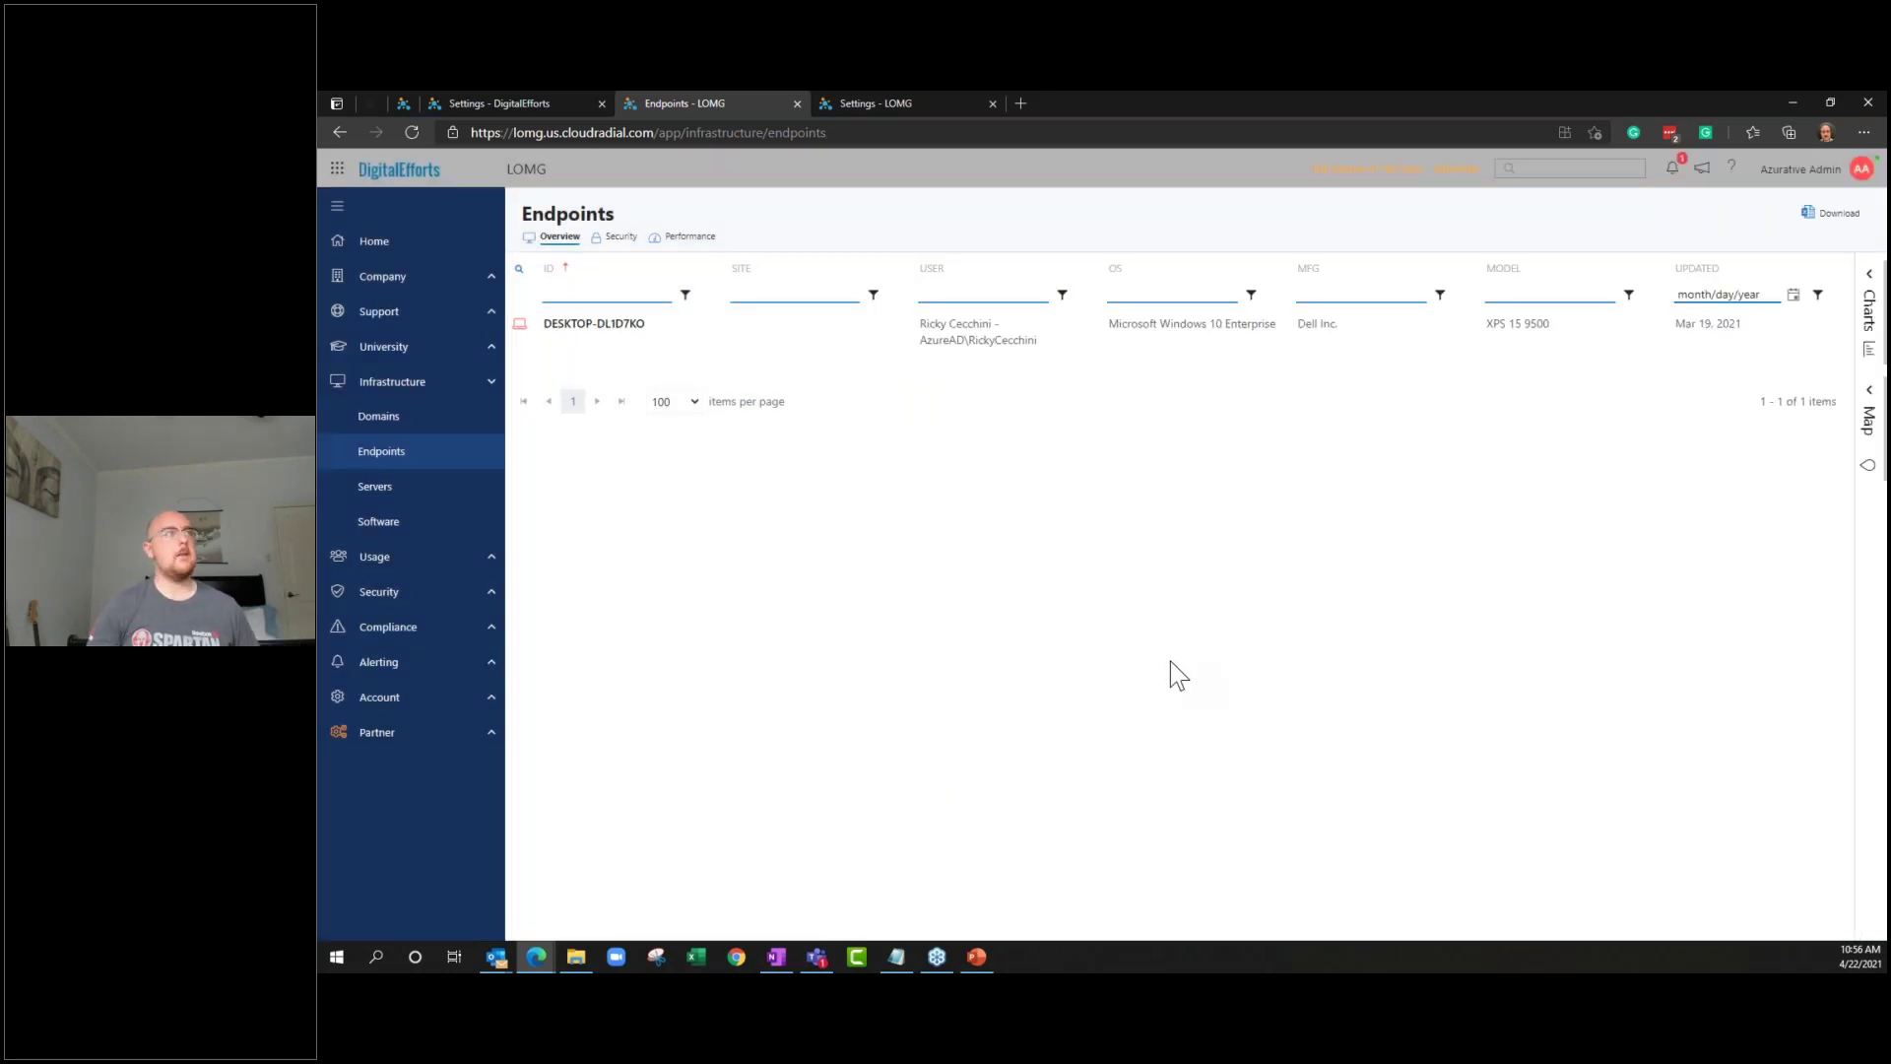
# Review the compliance reports list and the account's Planner board, and return to the portal's home page
pyautogui.click(475, 627)
pyautogui.click(477, 603)
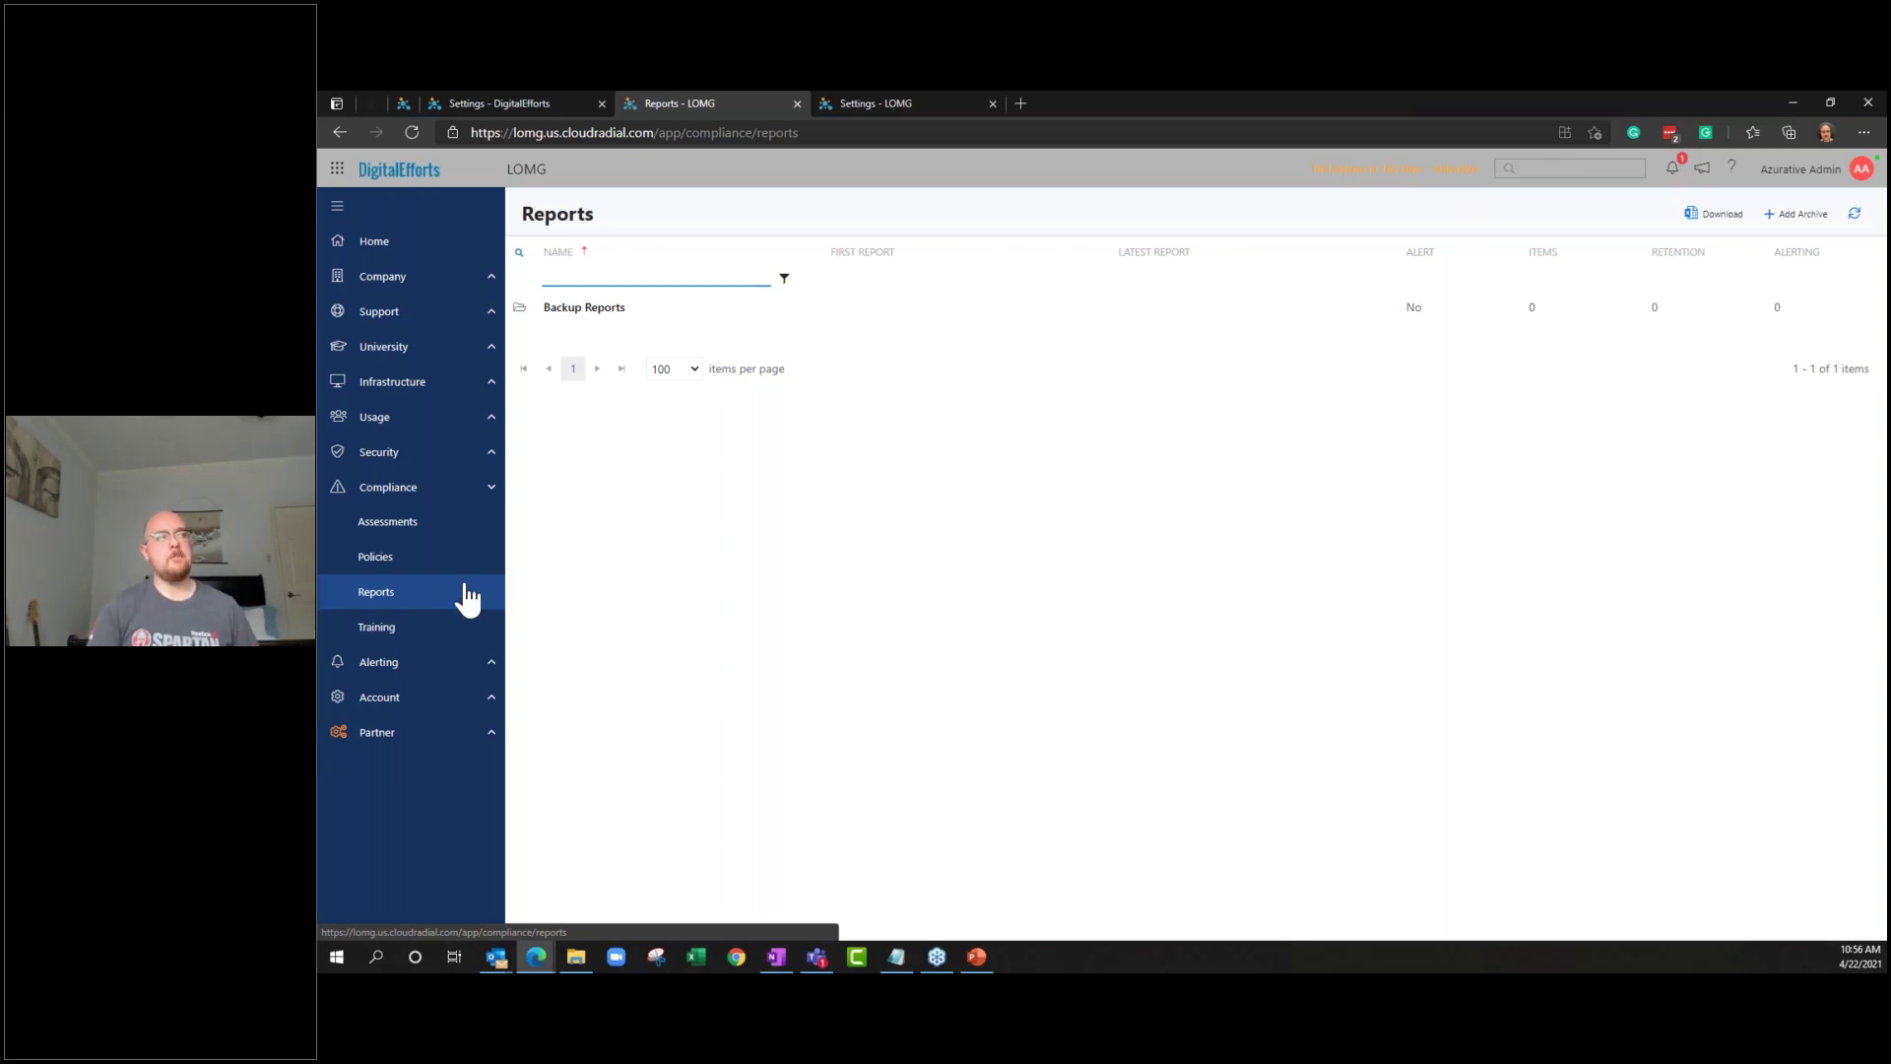
pyautogui.click(478, 697)
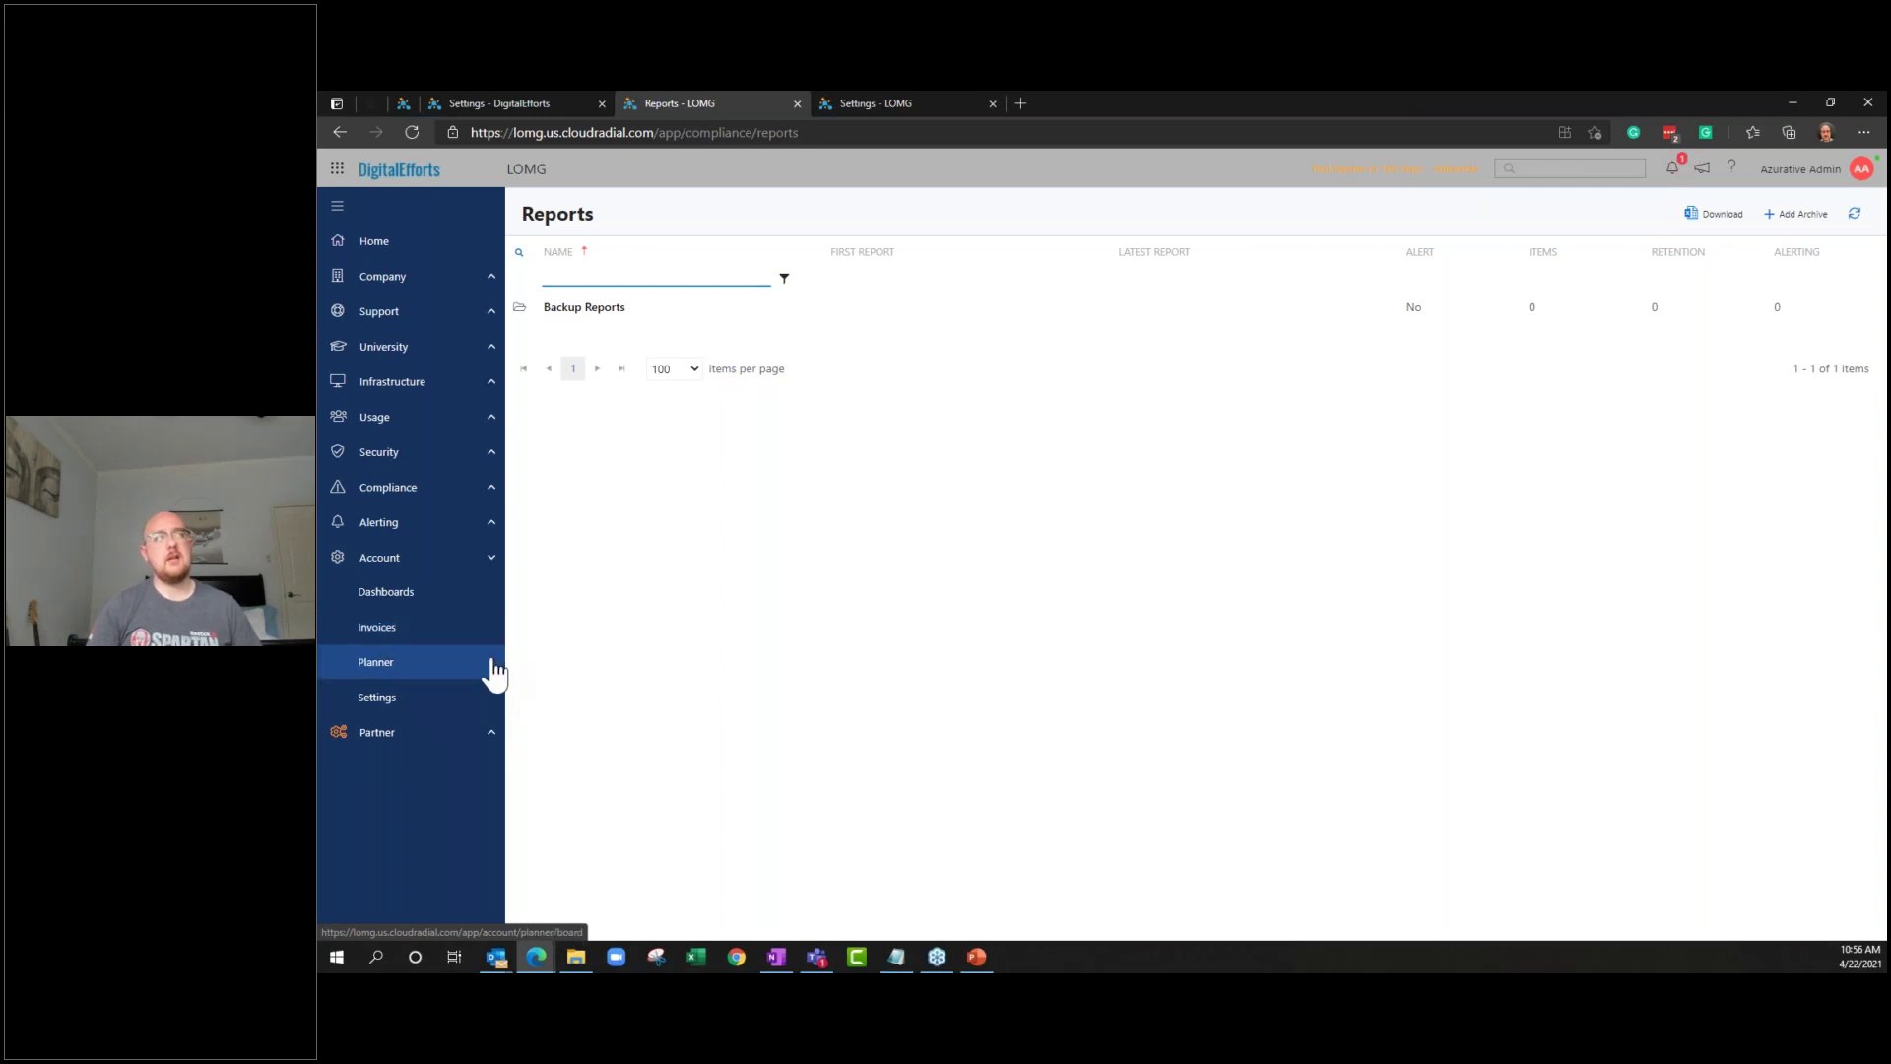
pyautogui.click(493, 674)
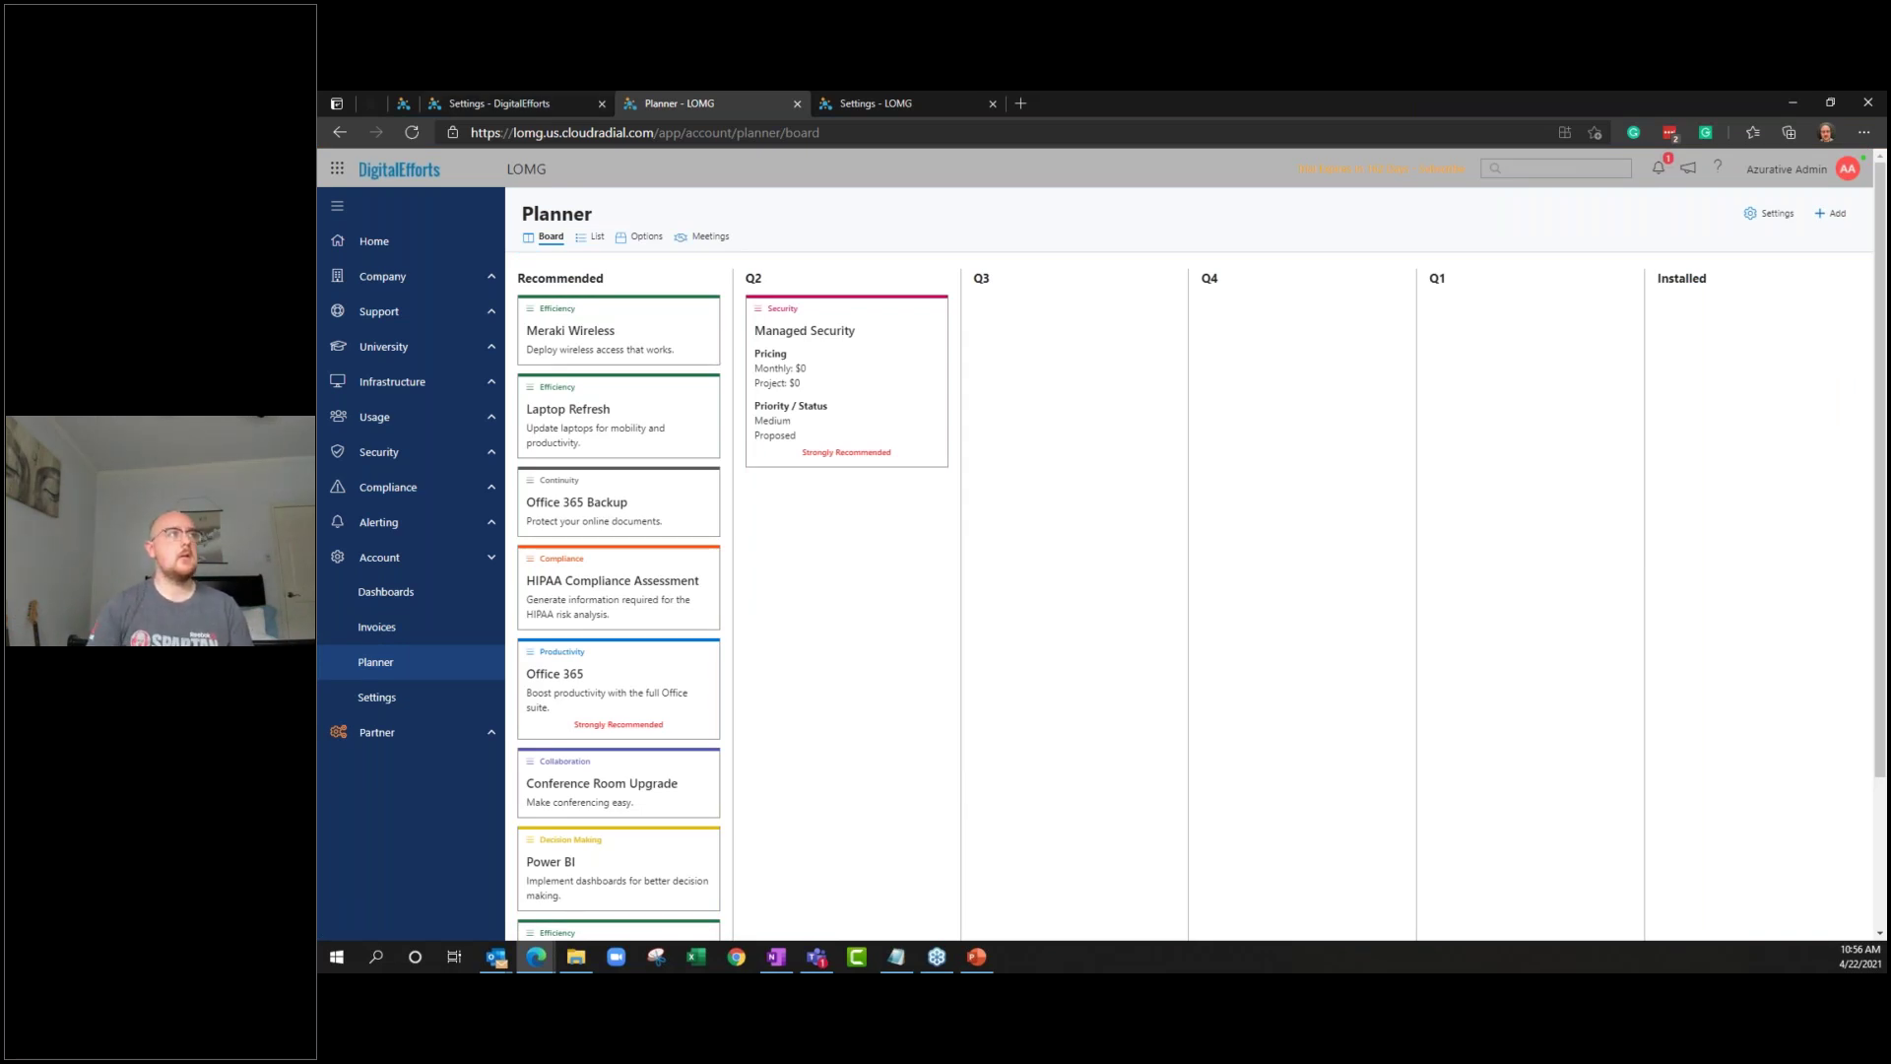
pyautogui.click(394, 241)
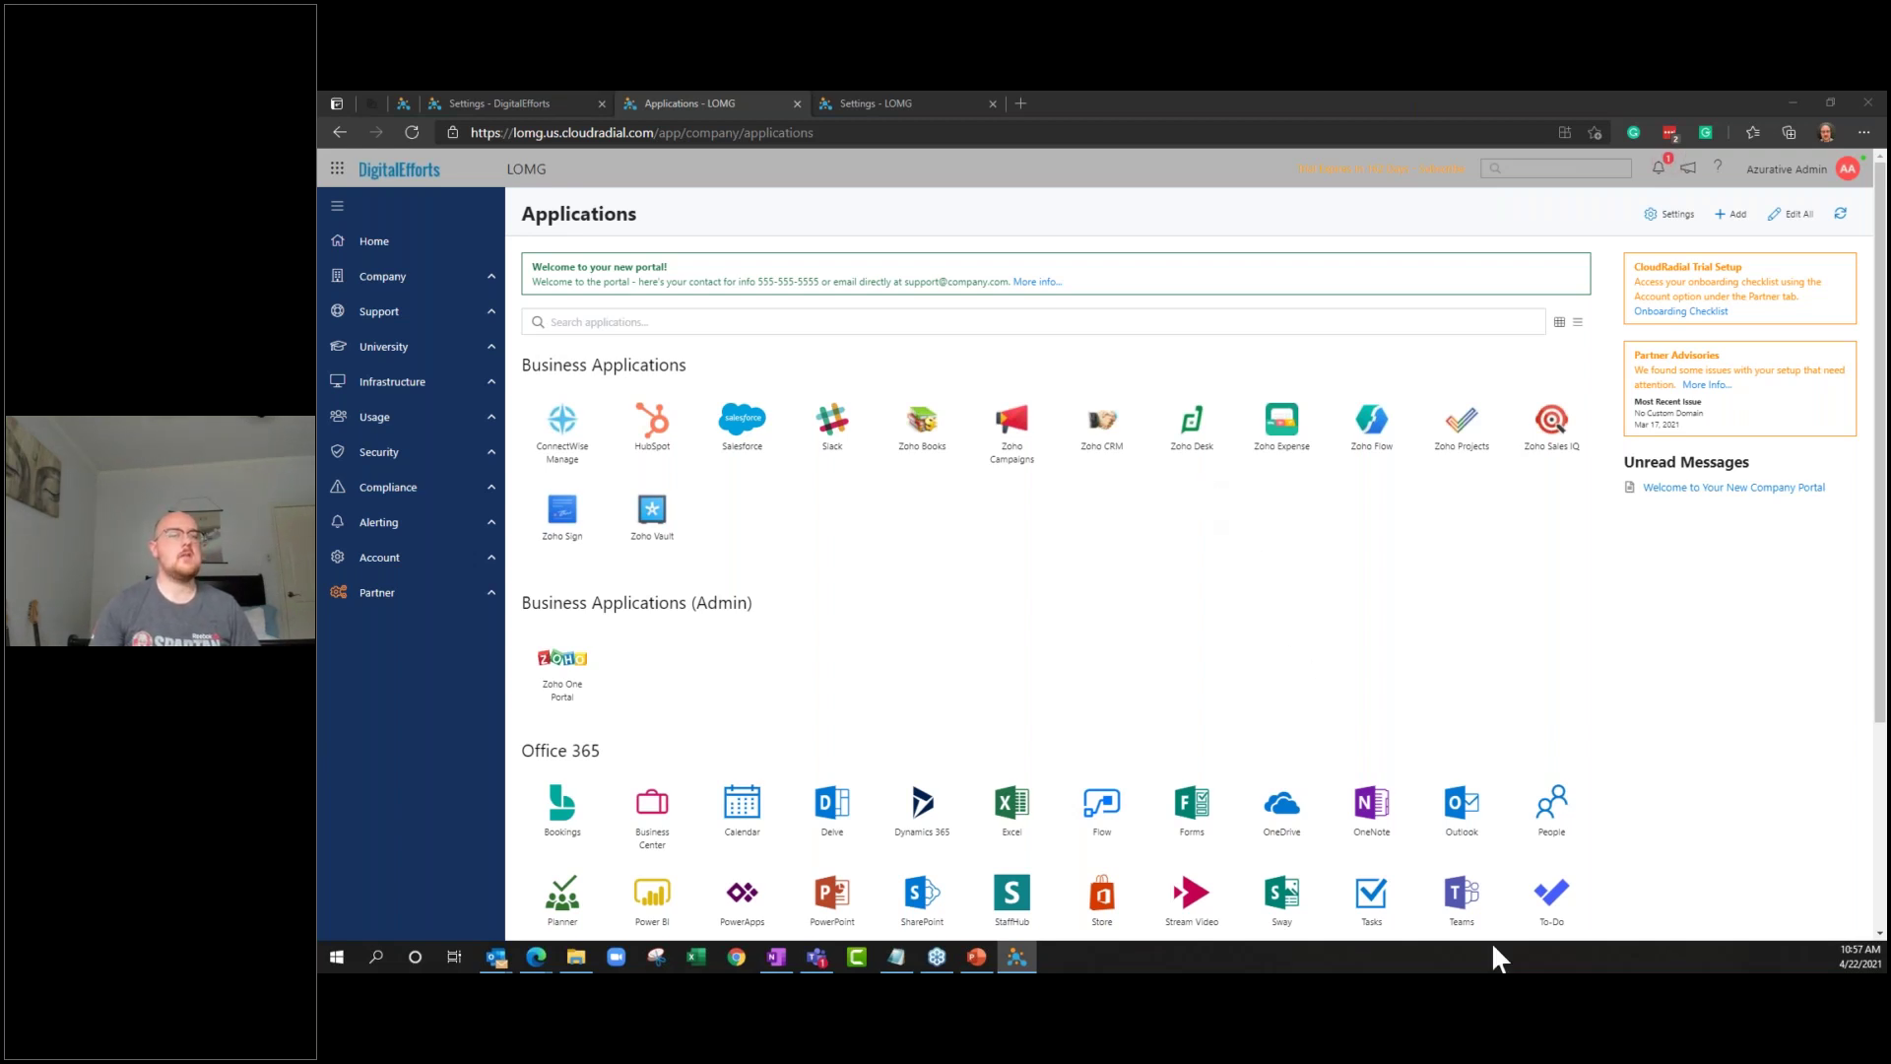
# Switch to the DigitalEfforts Client Portal desktop app and review the shortcuts its system tray icon offers
pyautogui.moveTo(954, 942); pyautogui.dragTo(931, 281)
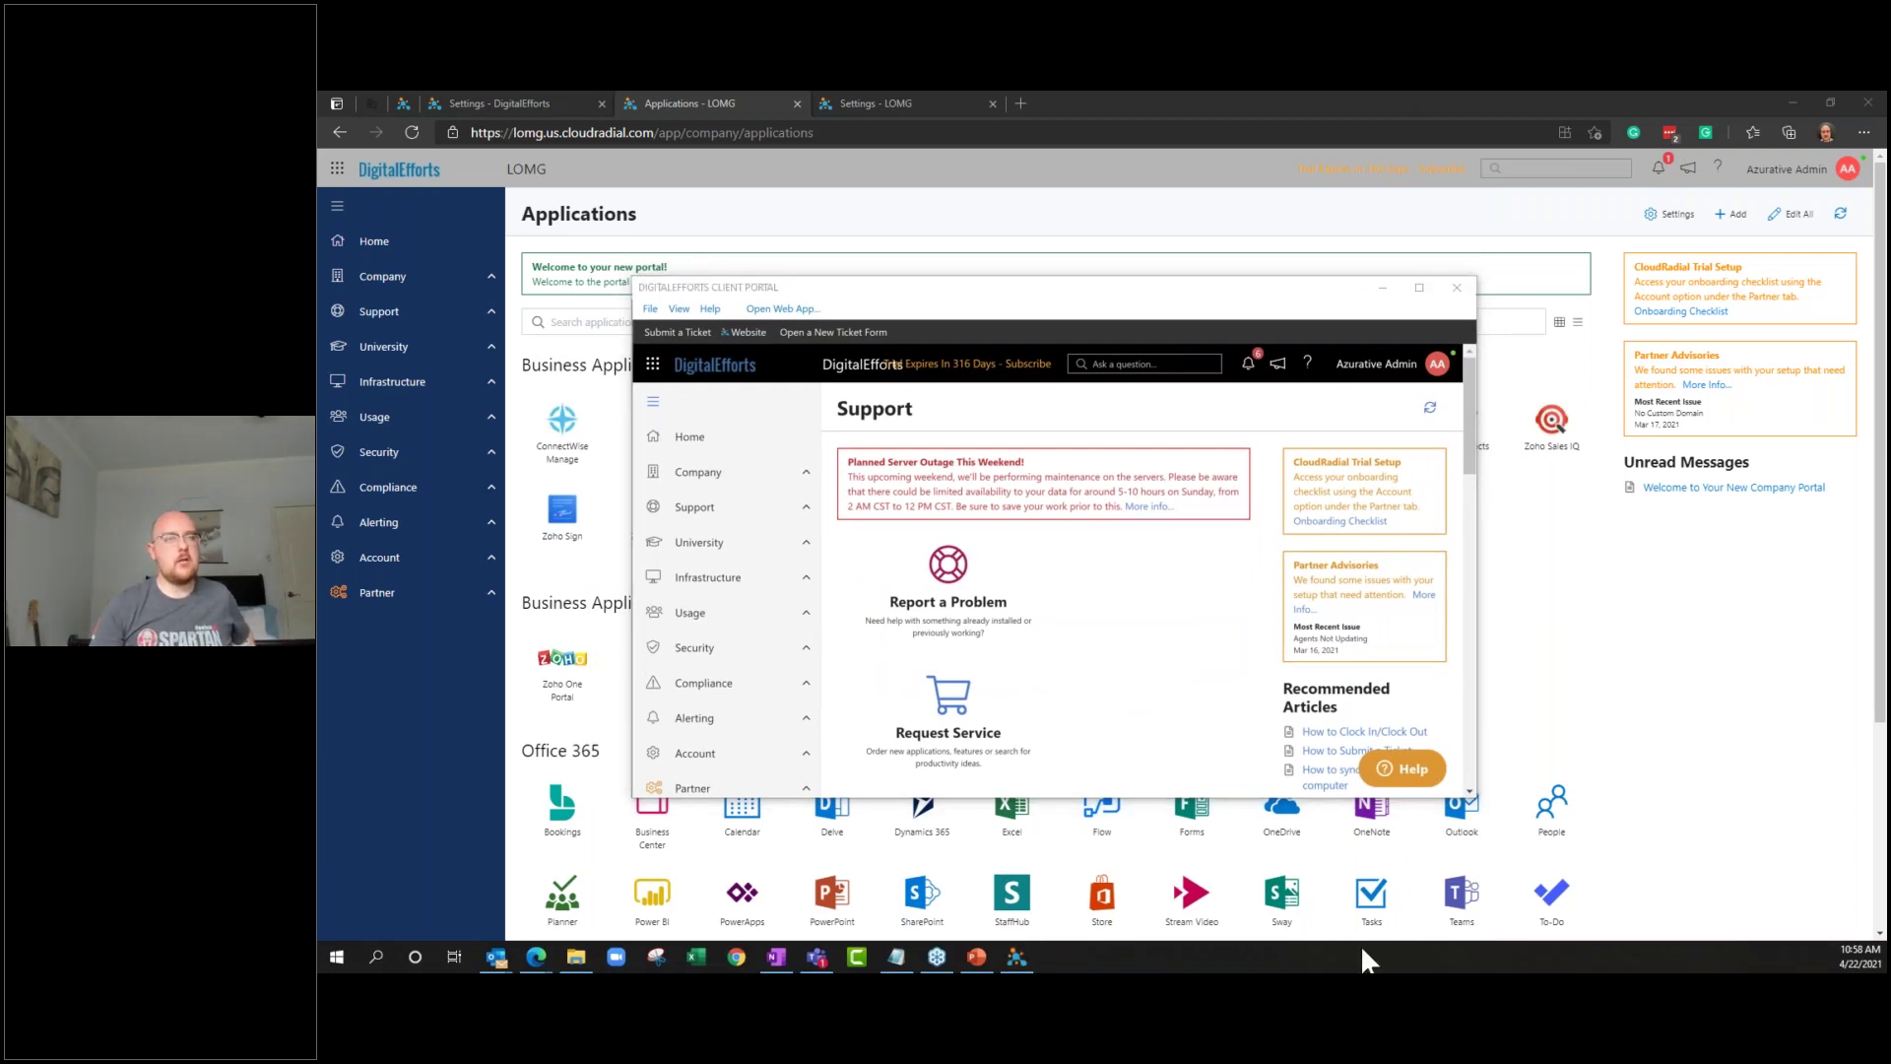
pyautogui.moveTo(1362, 943)
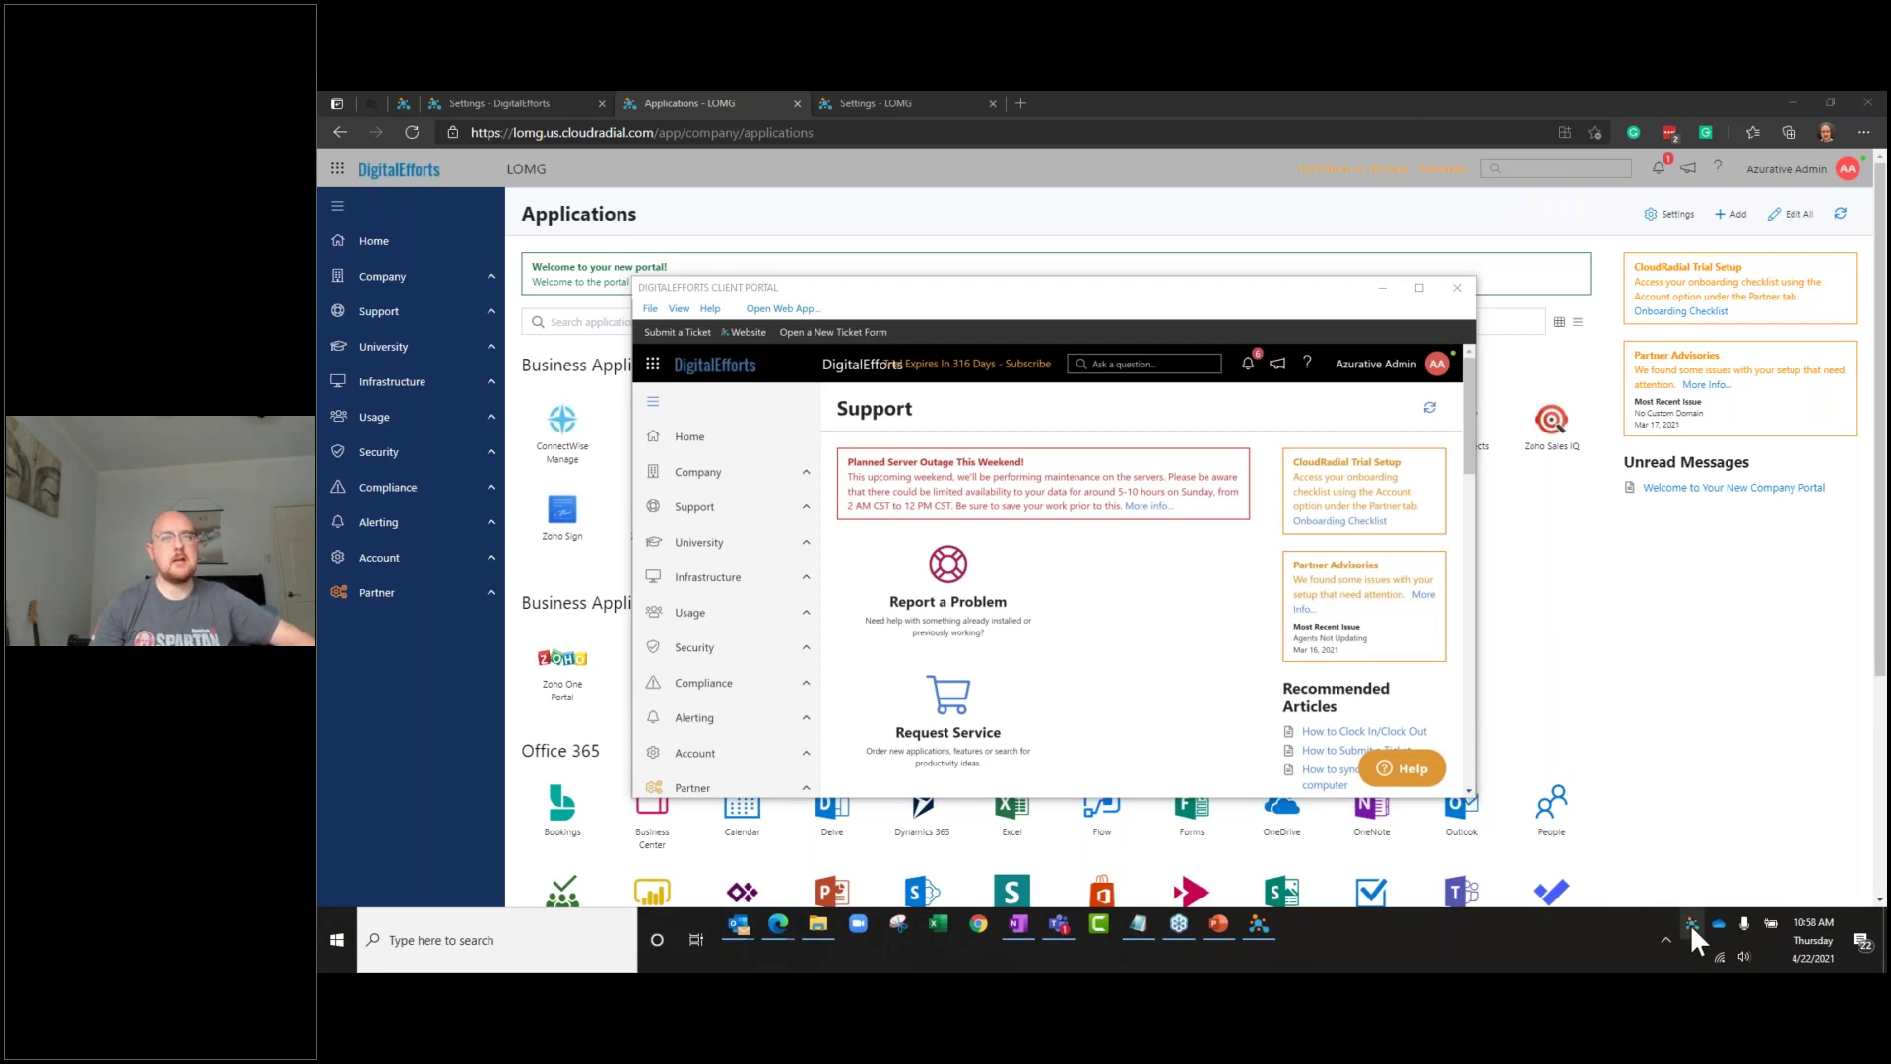
pyautogui.rightClick(1693, 927)
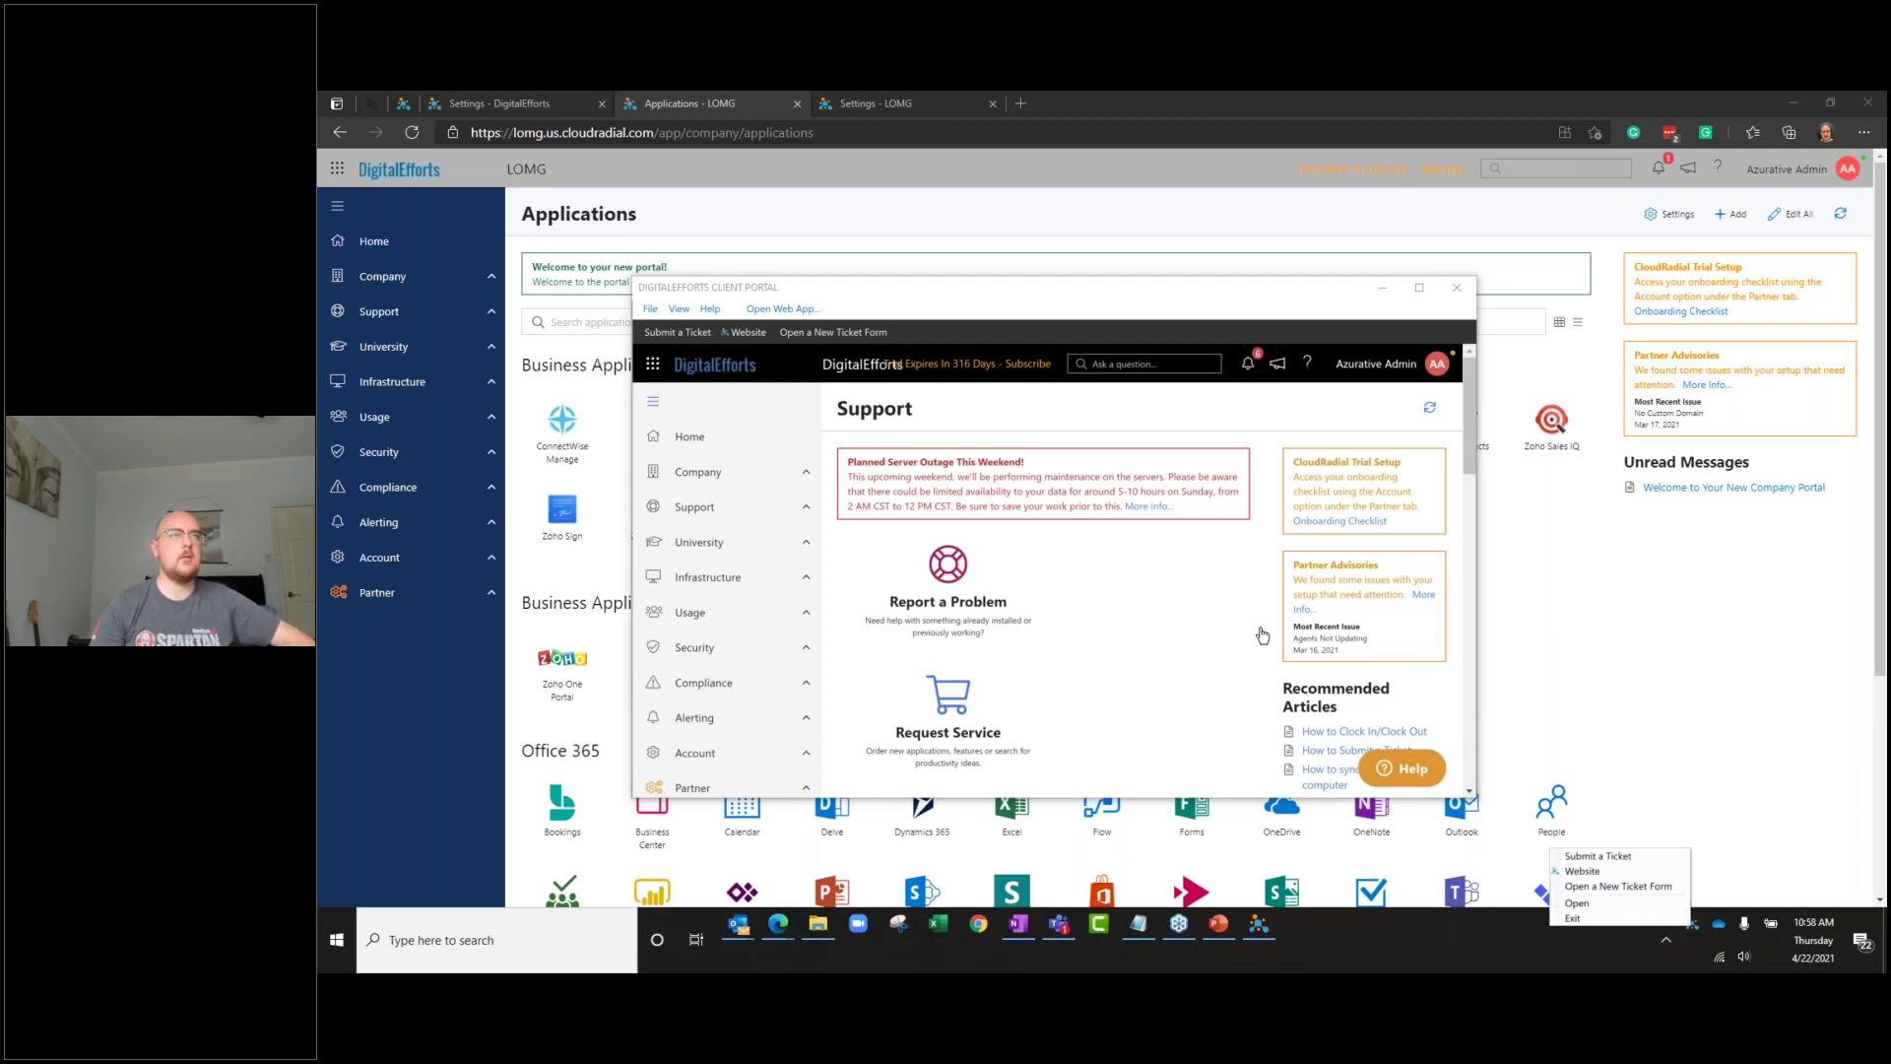
pyautogui.click(1231, 616)
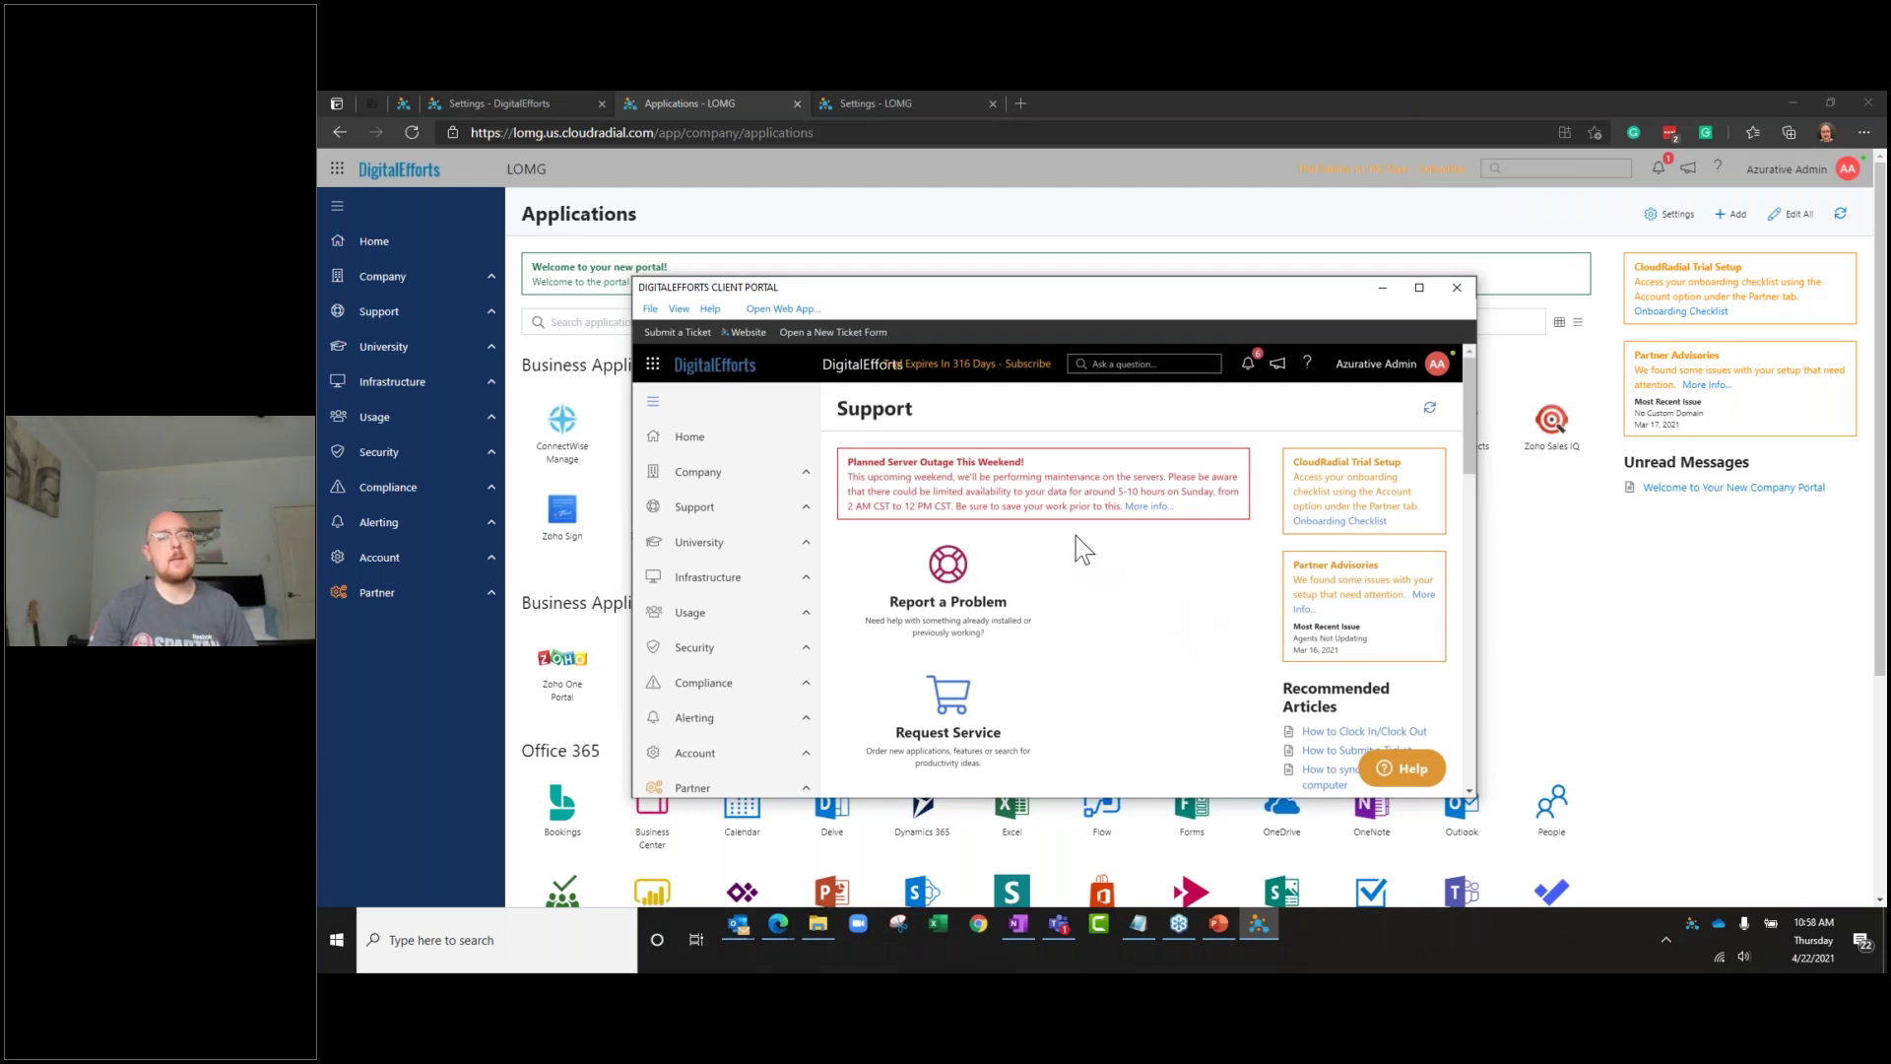
# Review the computer and data agent details in the desktop app's About dialog and close it
pyautogui.click(711, 308)
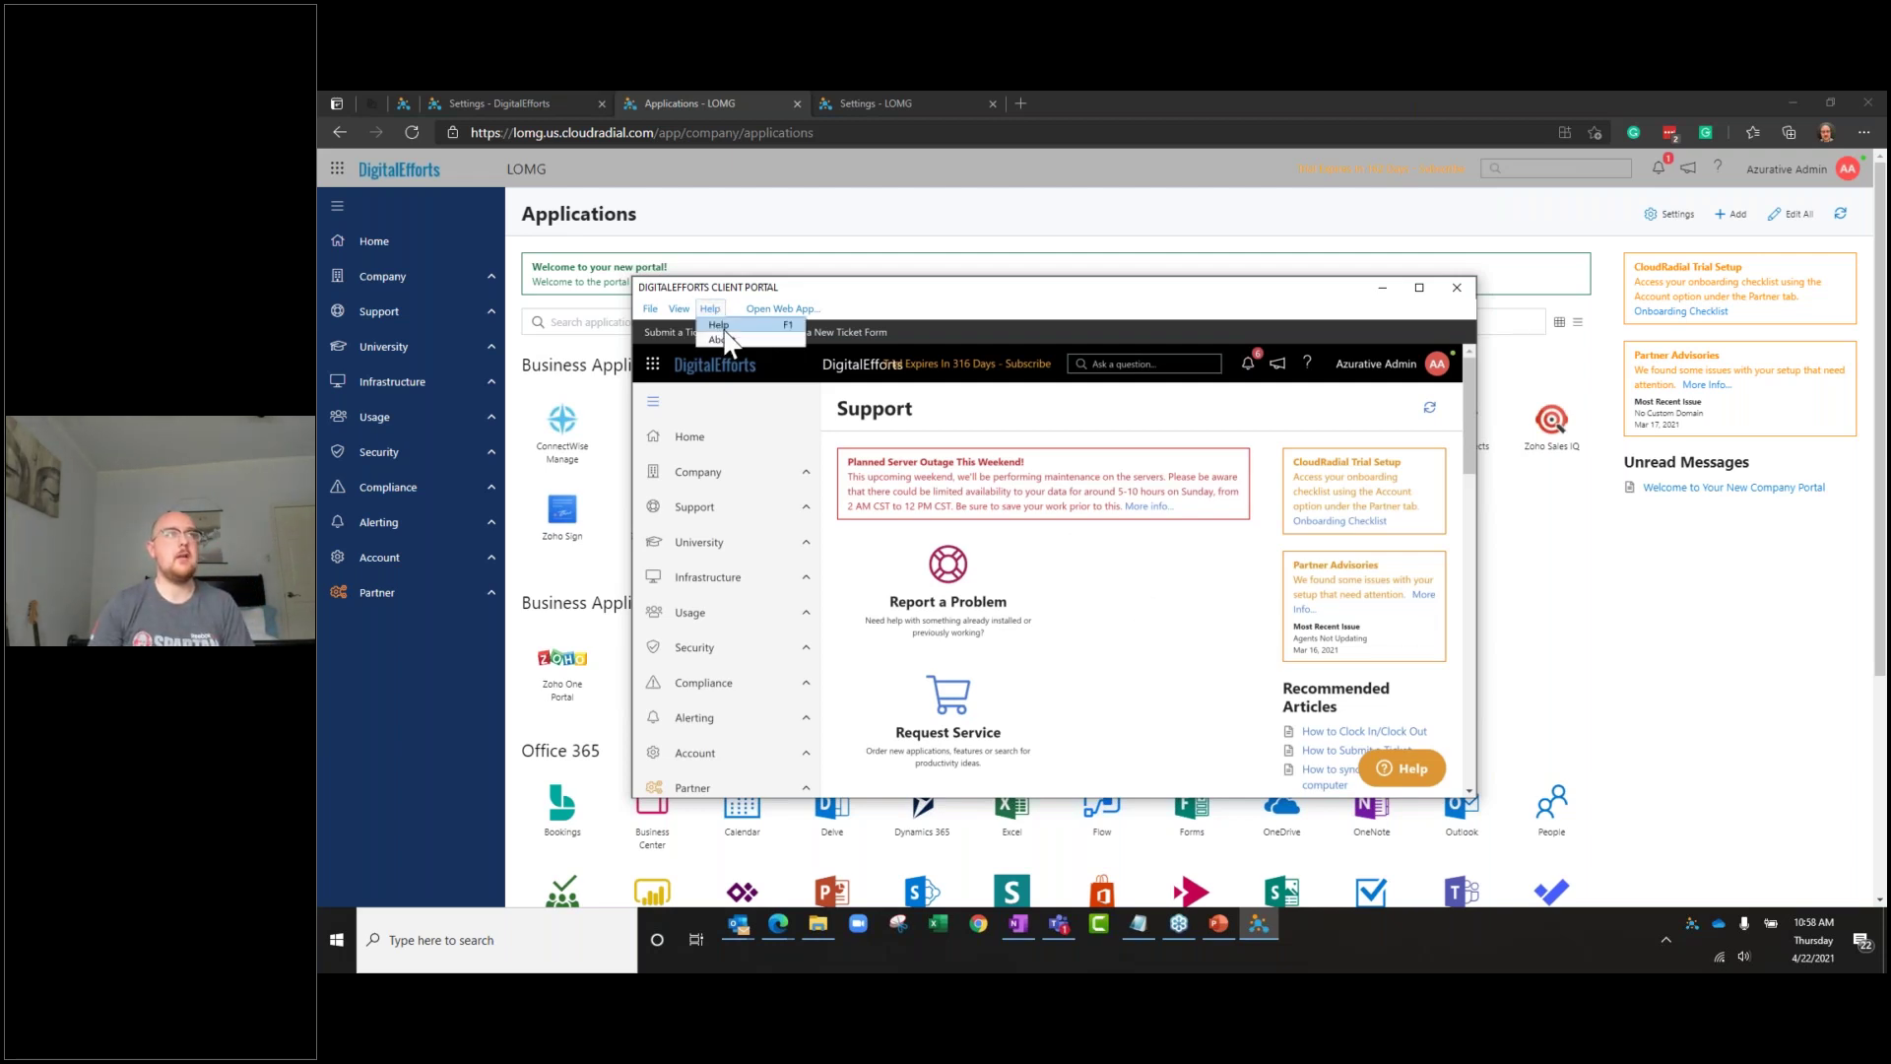
pyautogui.click(727, 338)
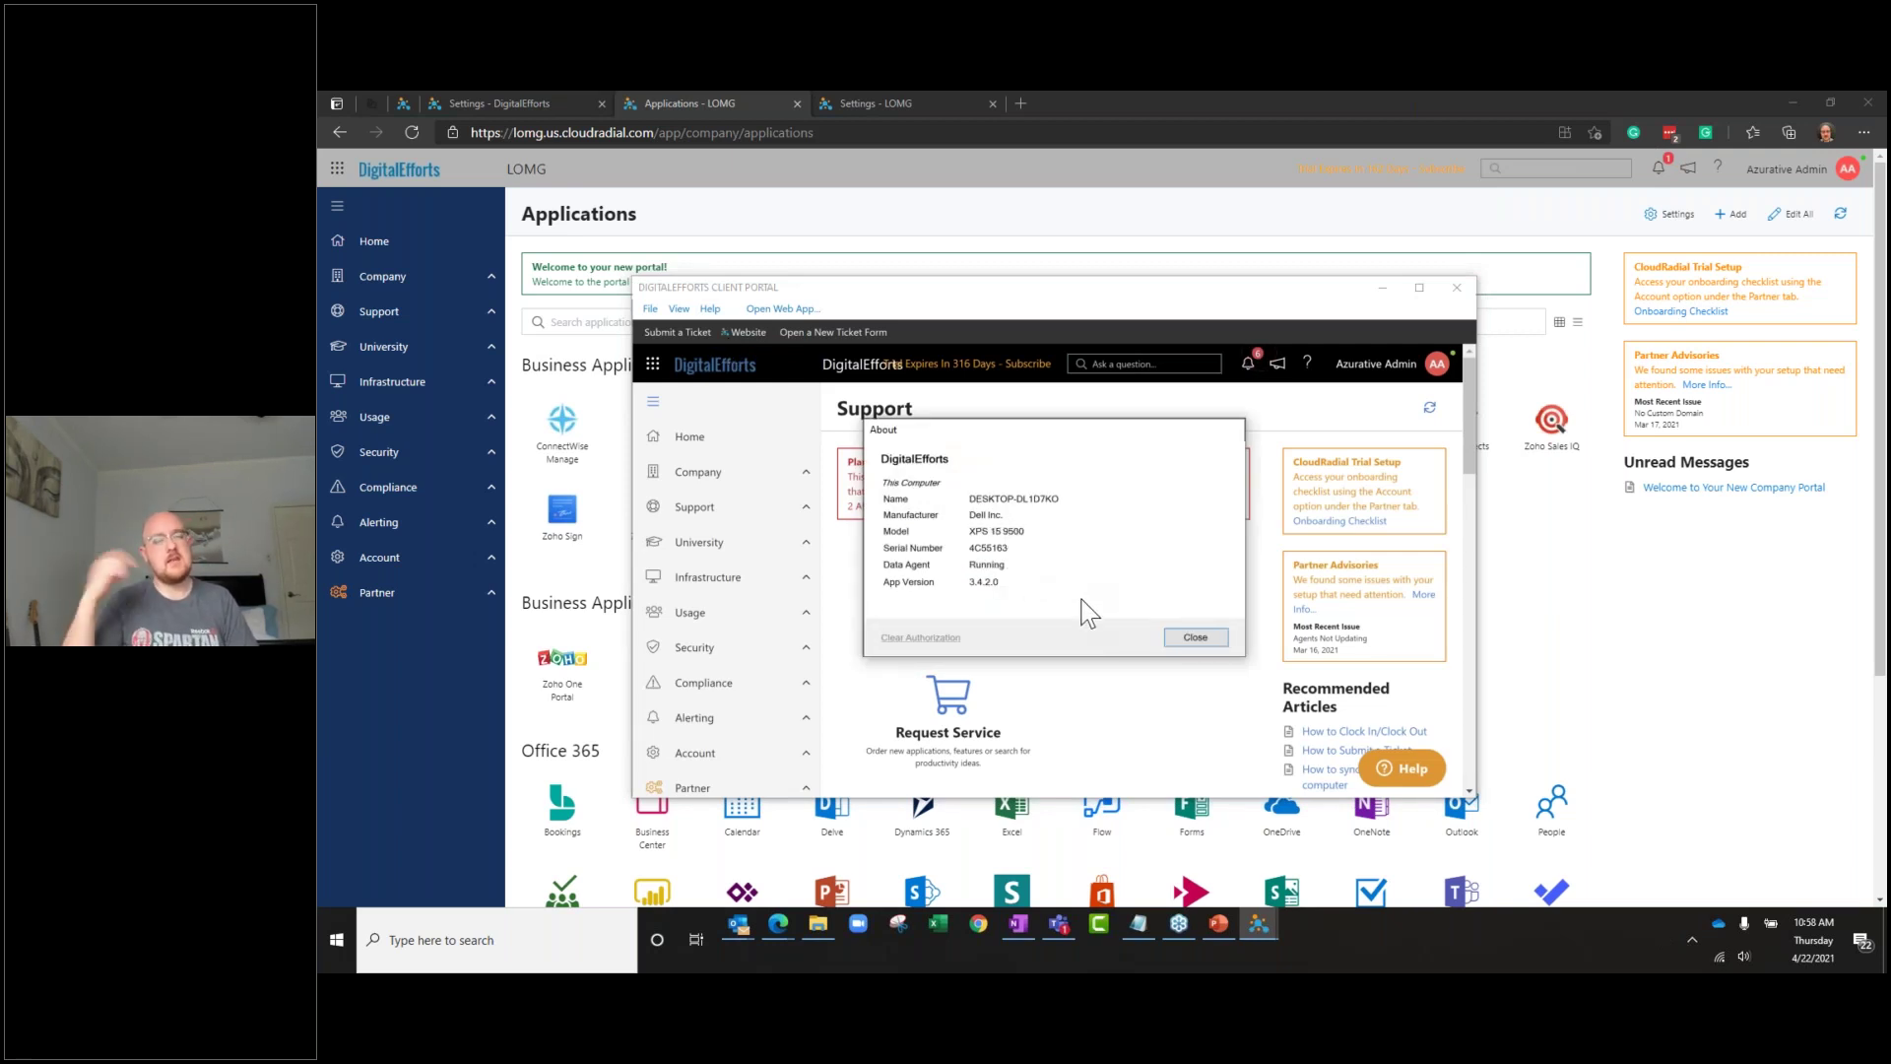
pyautogui.click(1192, 638)
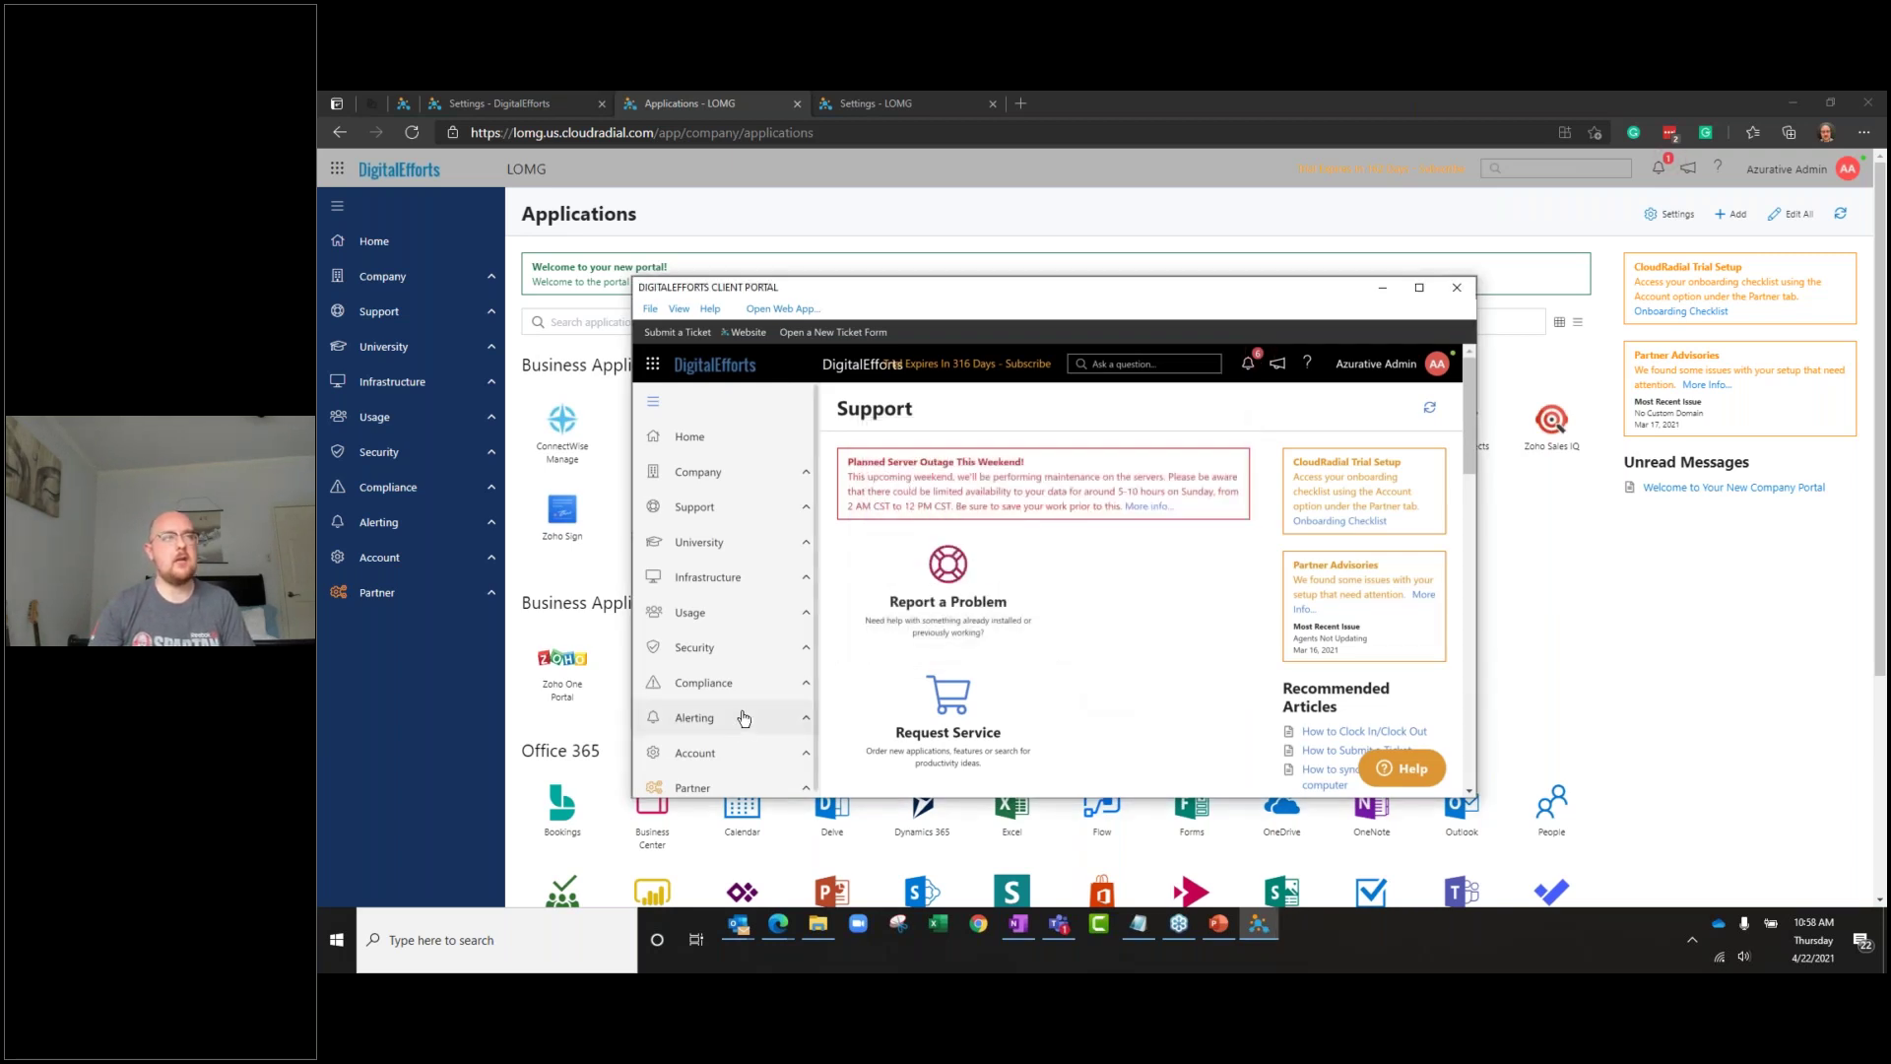
# Review the partner's Desktop Application settings, from icons and automatic login to hot key and ticket options, and close the desktop app
pyautogui.scroll(-1, 744, 757)
pyautogui.click(745, 737)
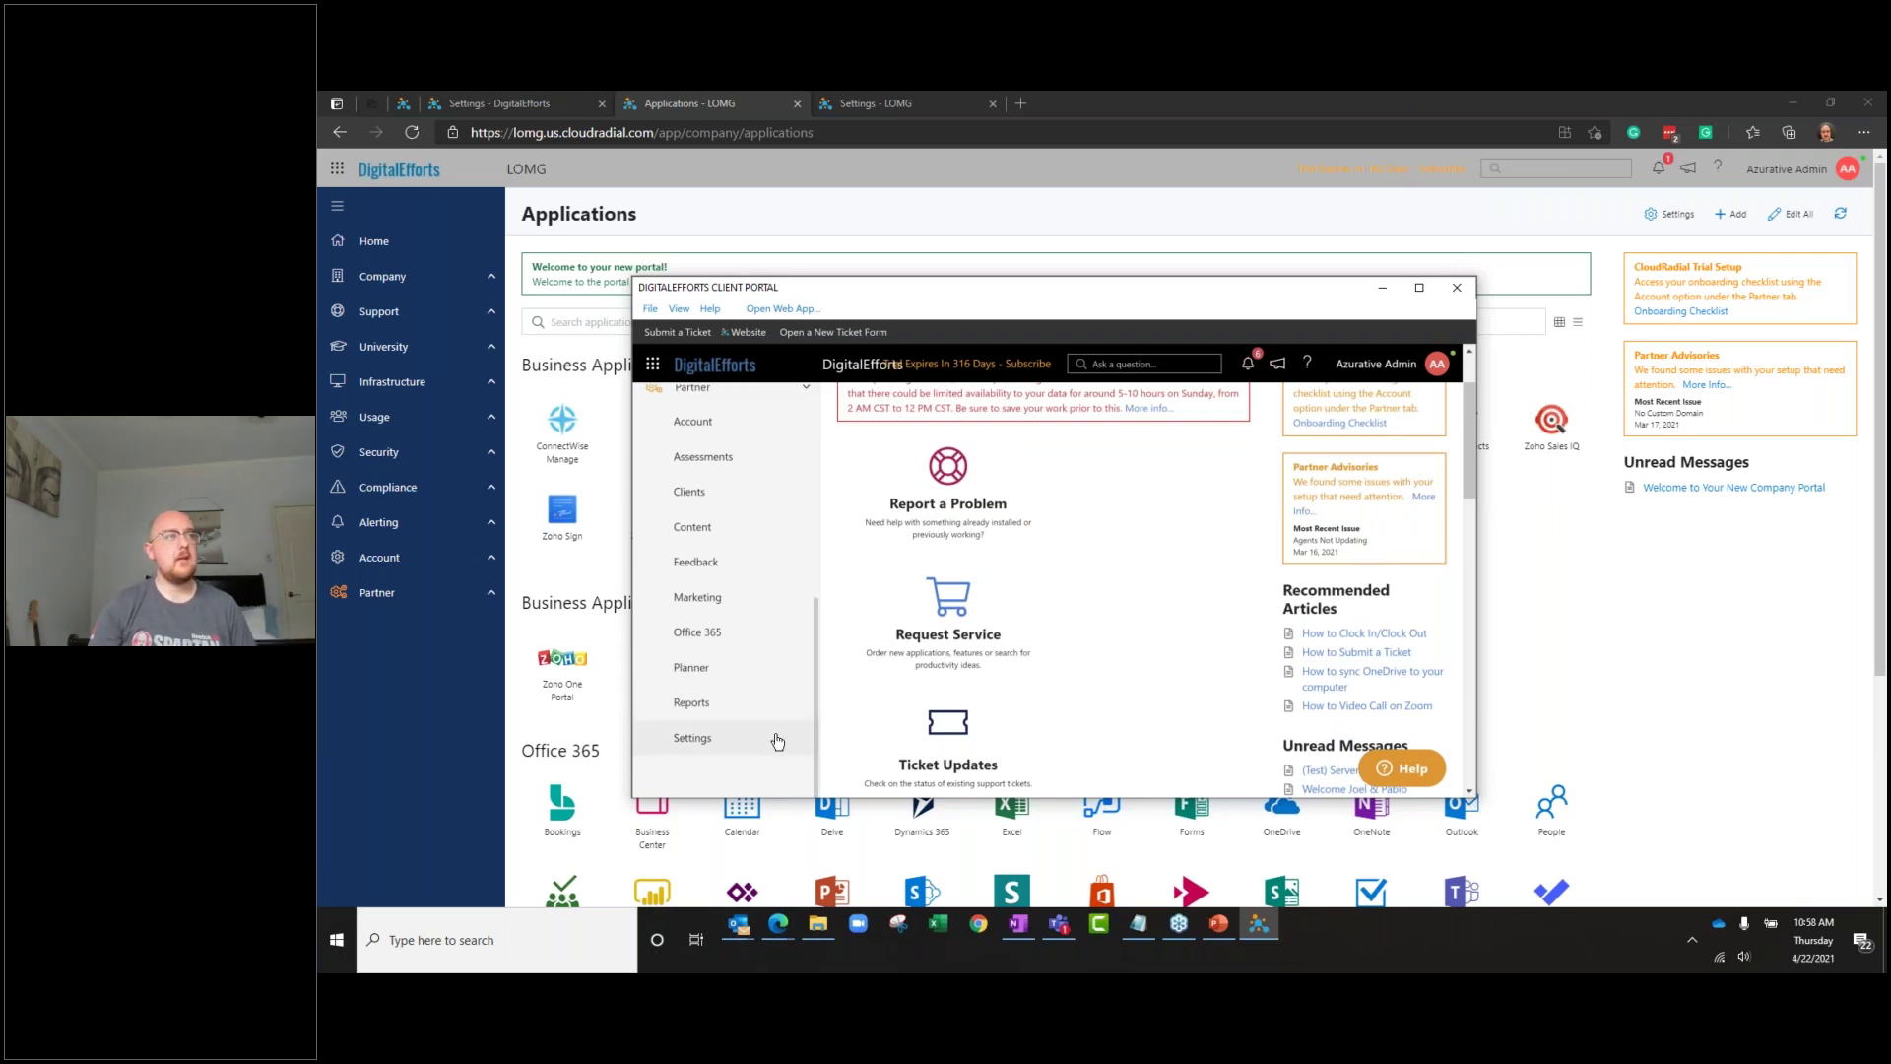
pyautogui.click(746, 738)
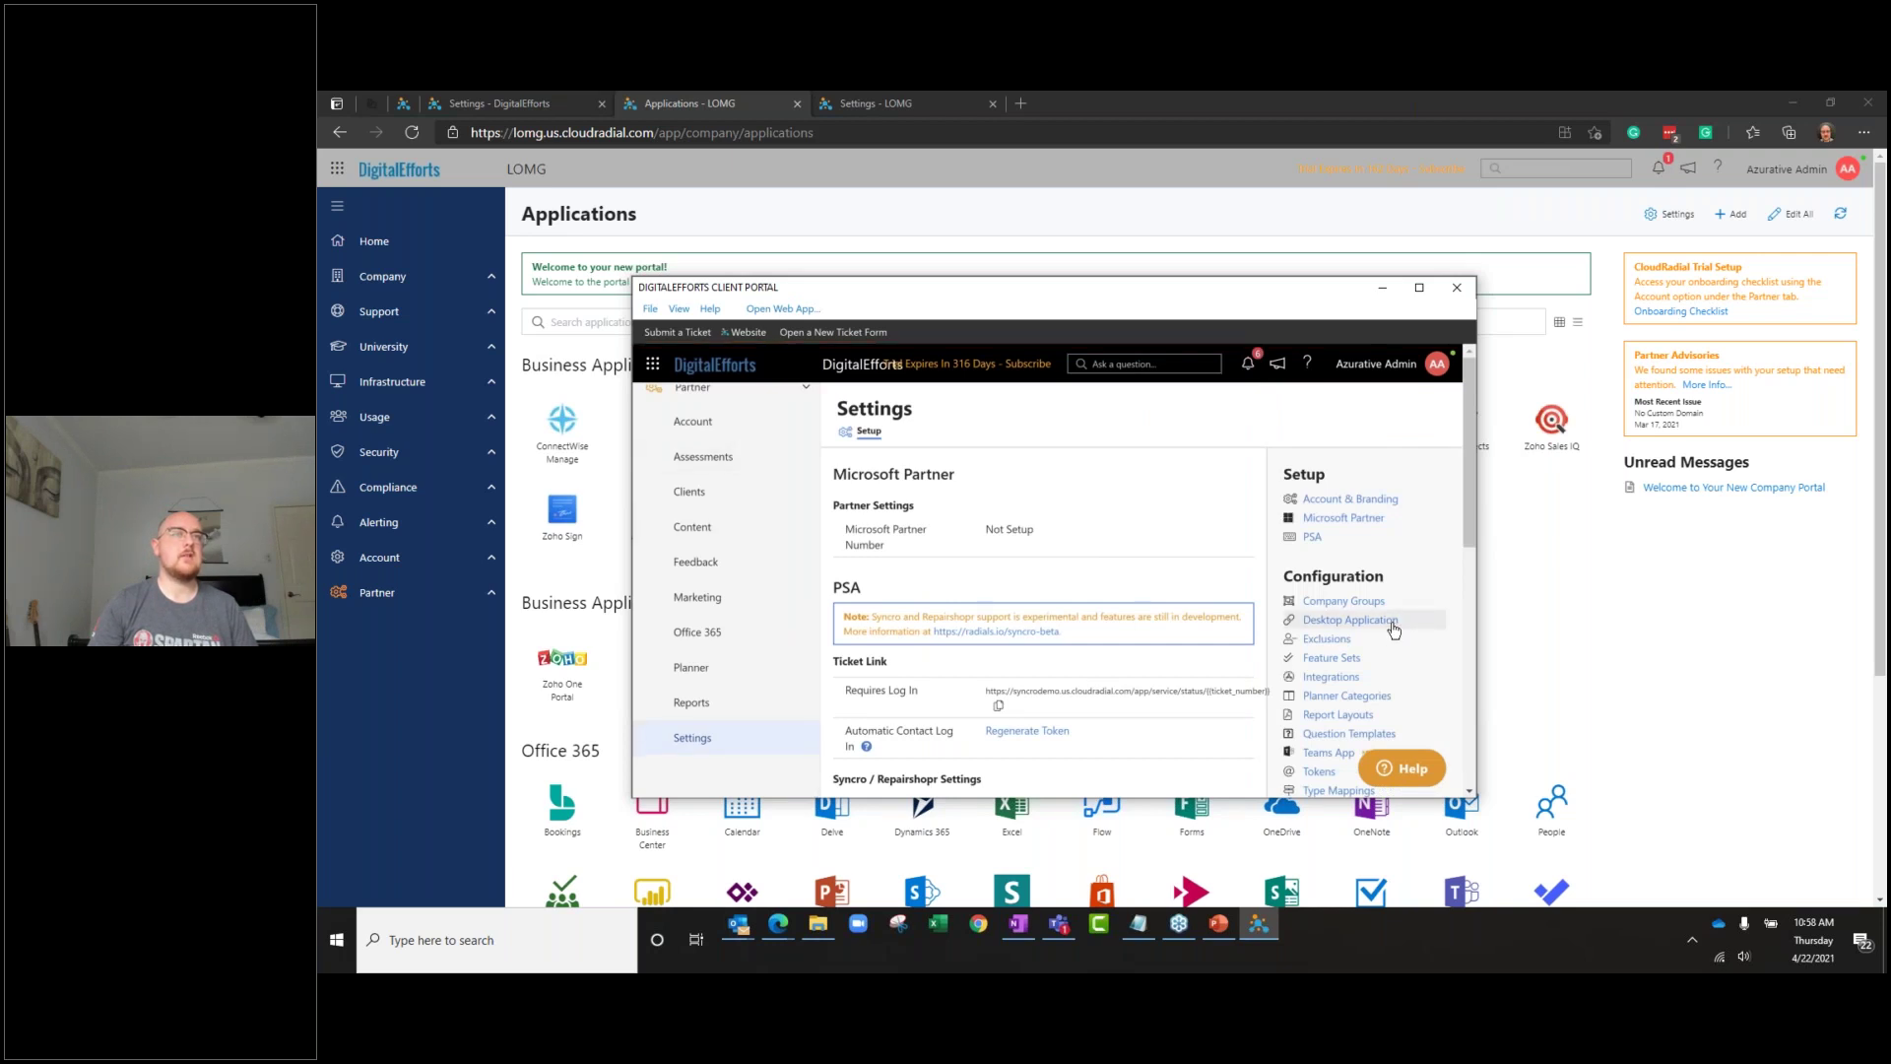
pyautogui.click(1349, 620)
pyautogui.click(1351, 389)
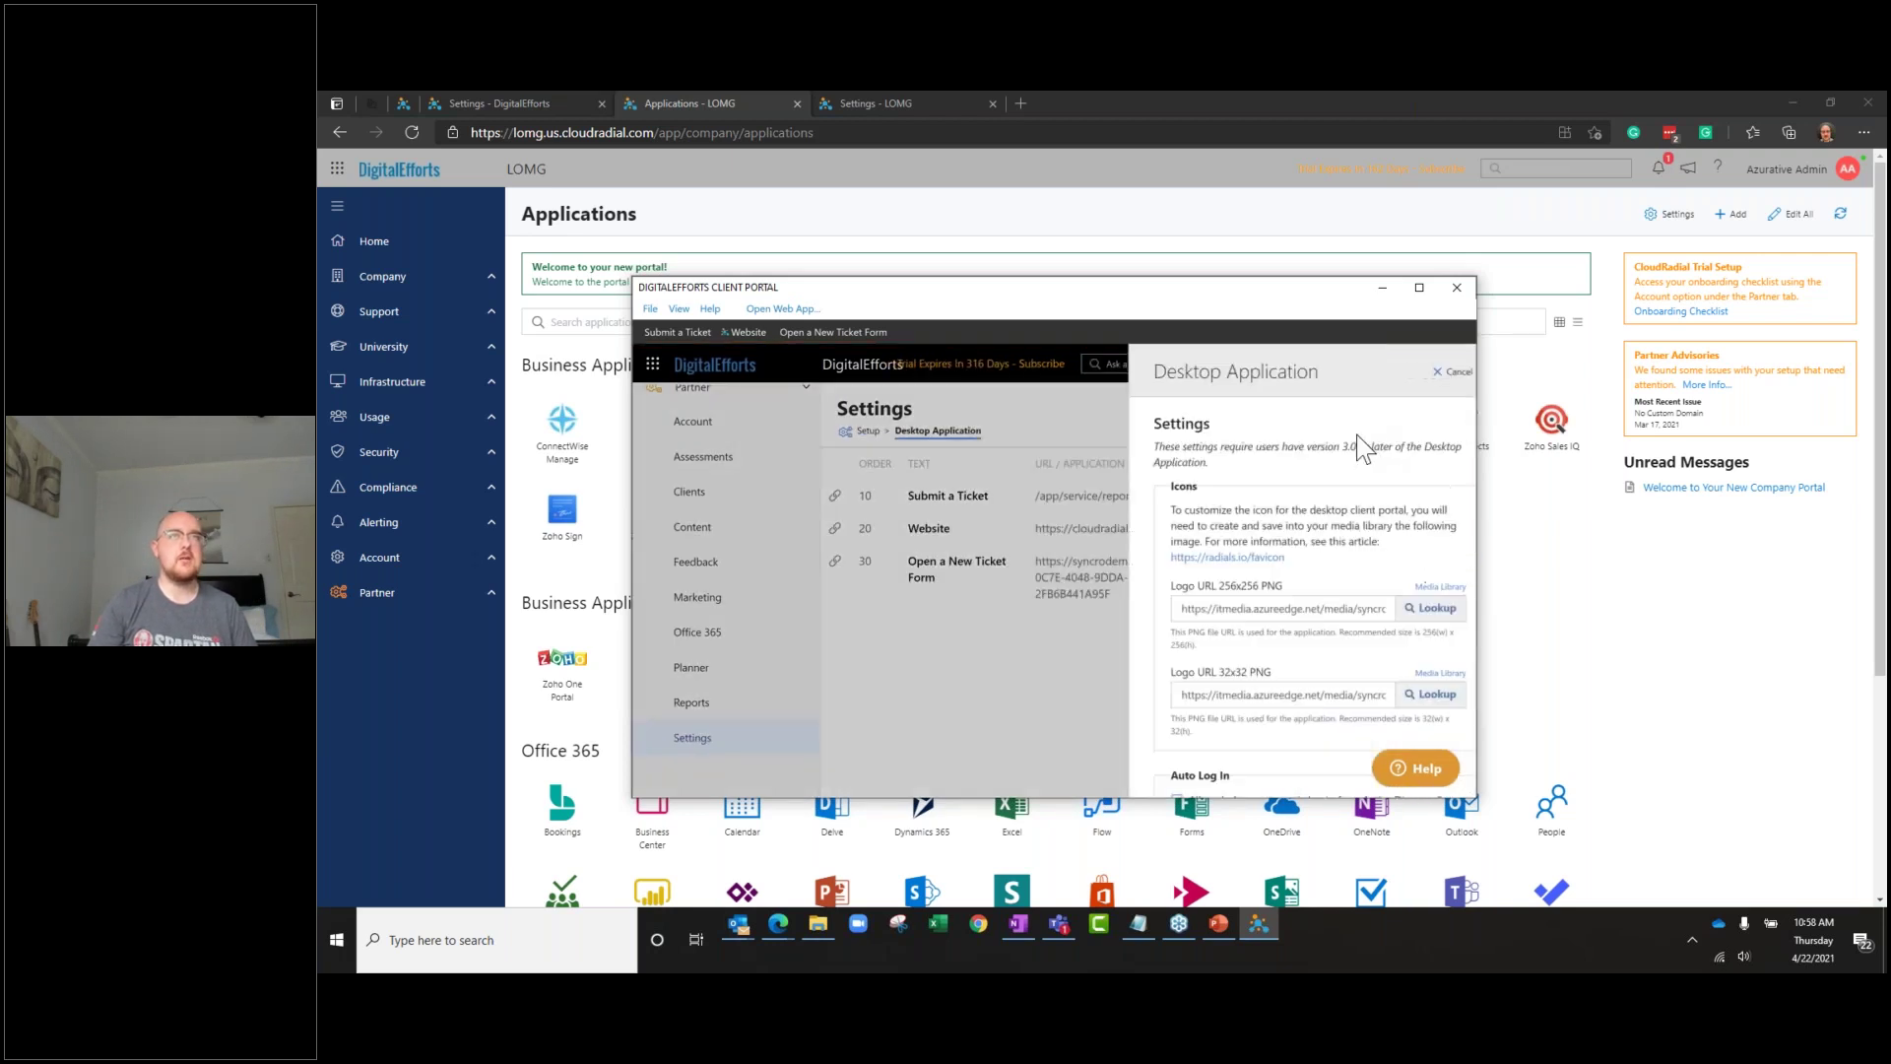
pyautogui.scroll(-10, 1284, 658)
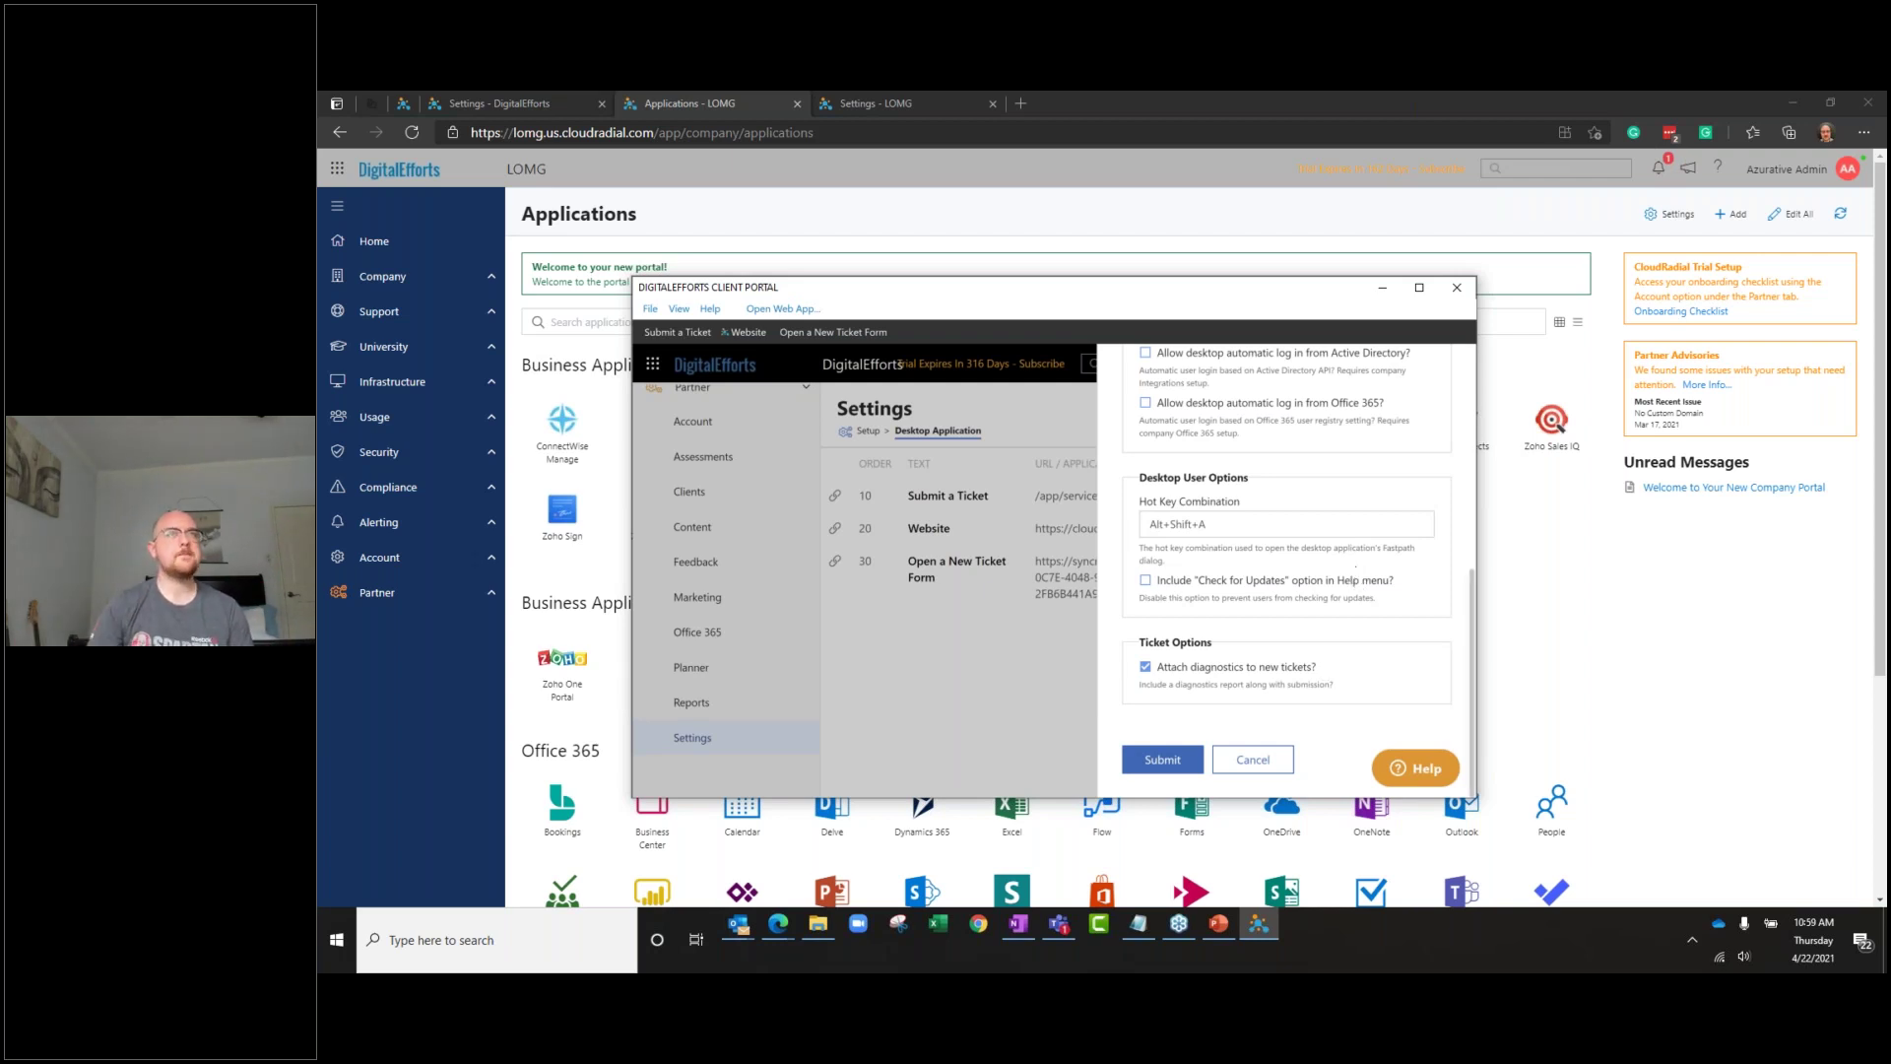
pyautogui.click(1457, 287)
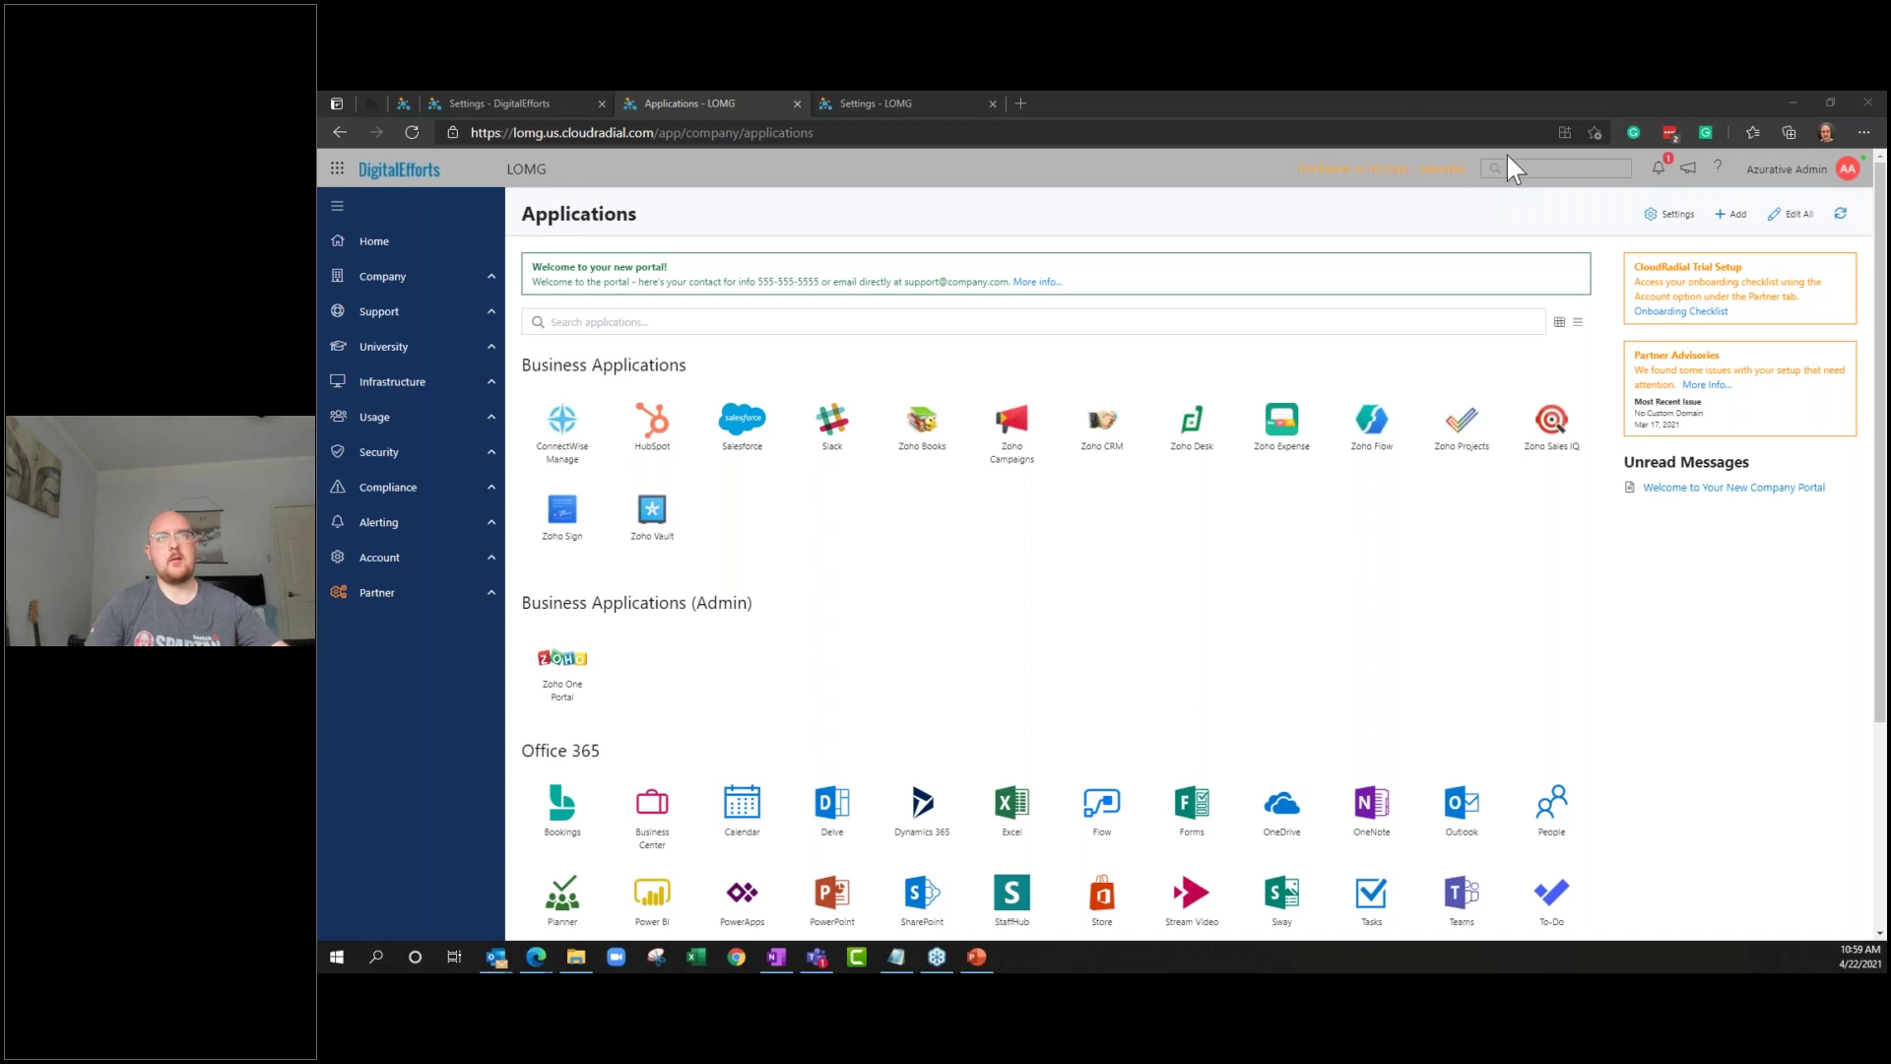
# Search the portal's support content for outlook, look through the results and close the search
pyautogui.click(1548, 170)
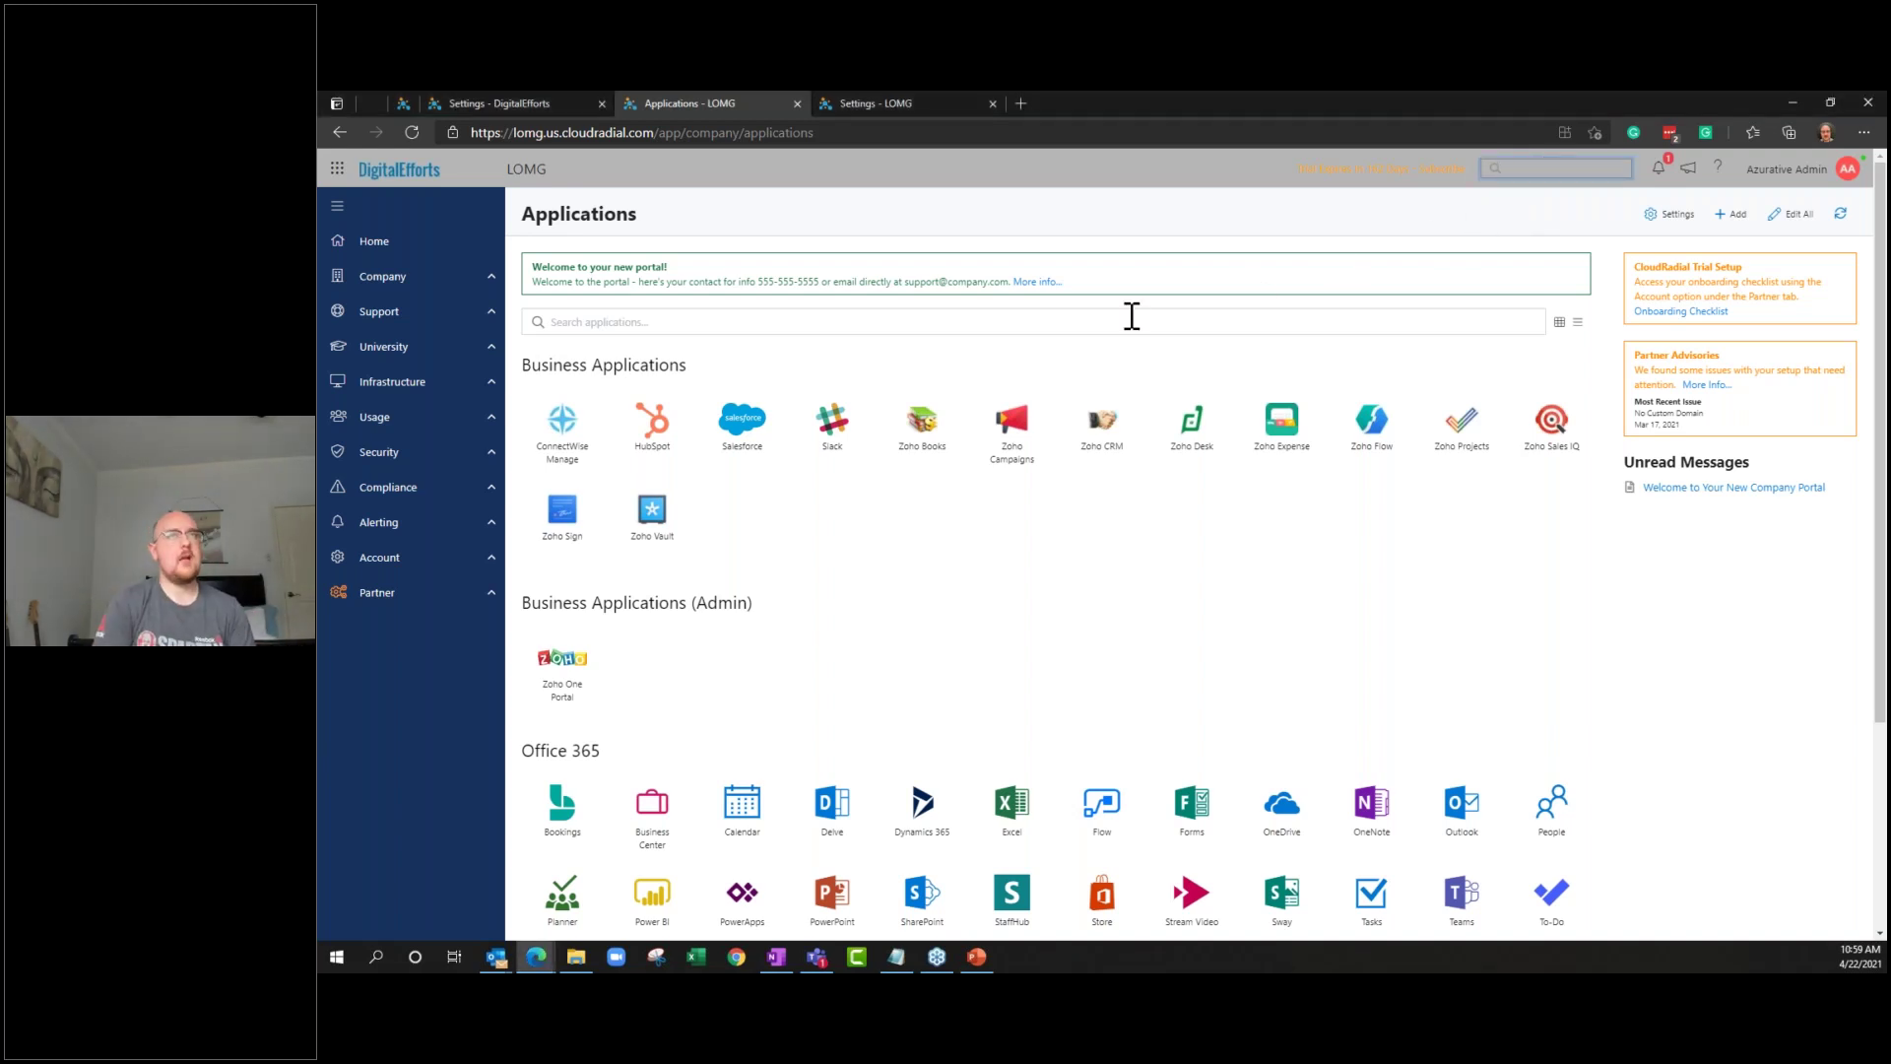
pyautogui.write('outlook')
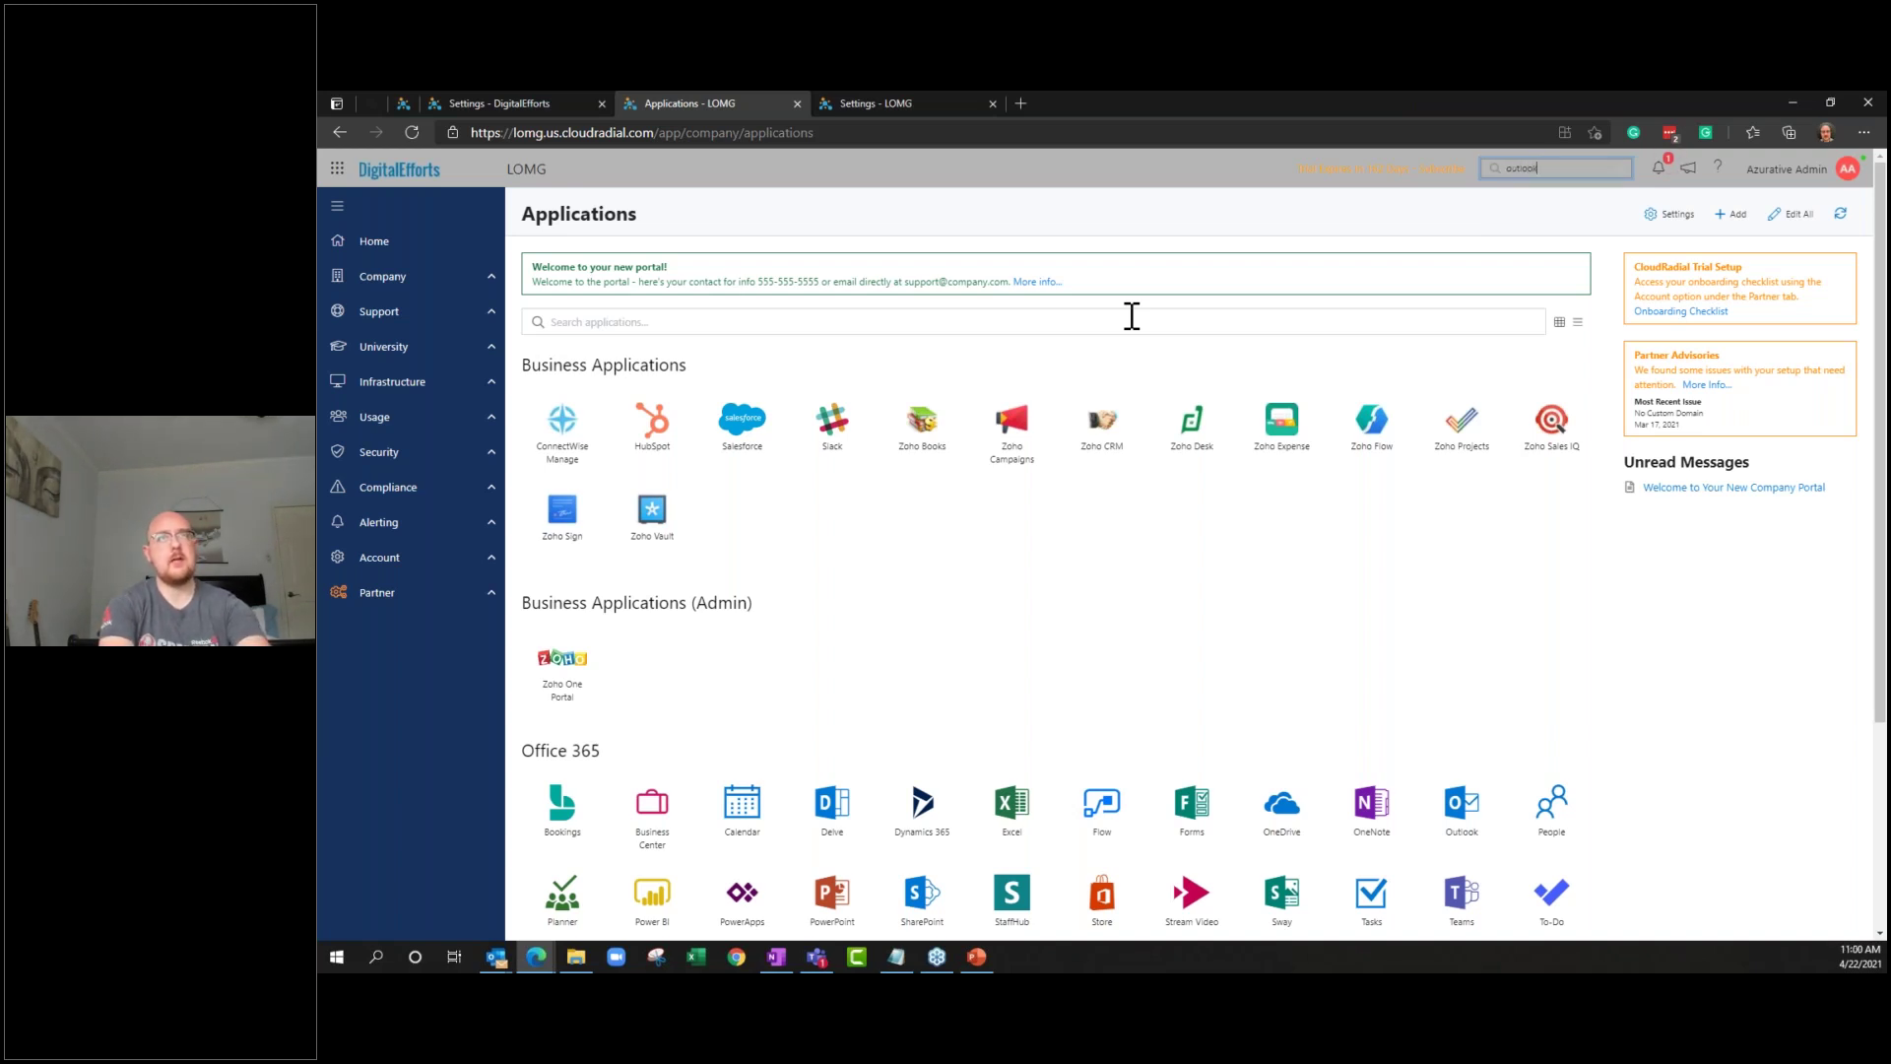
pyautogui.press('Return')
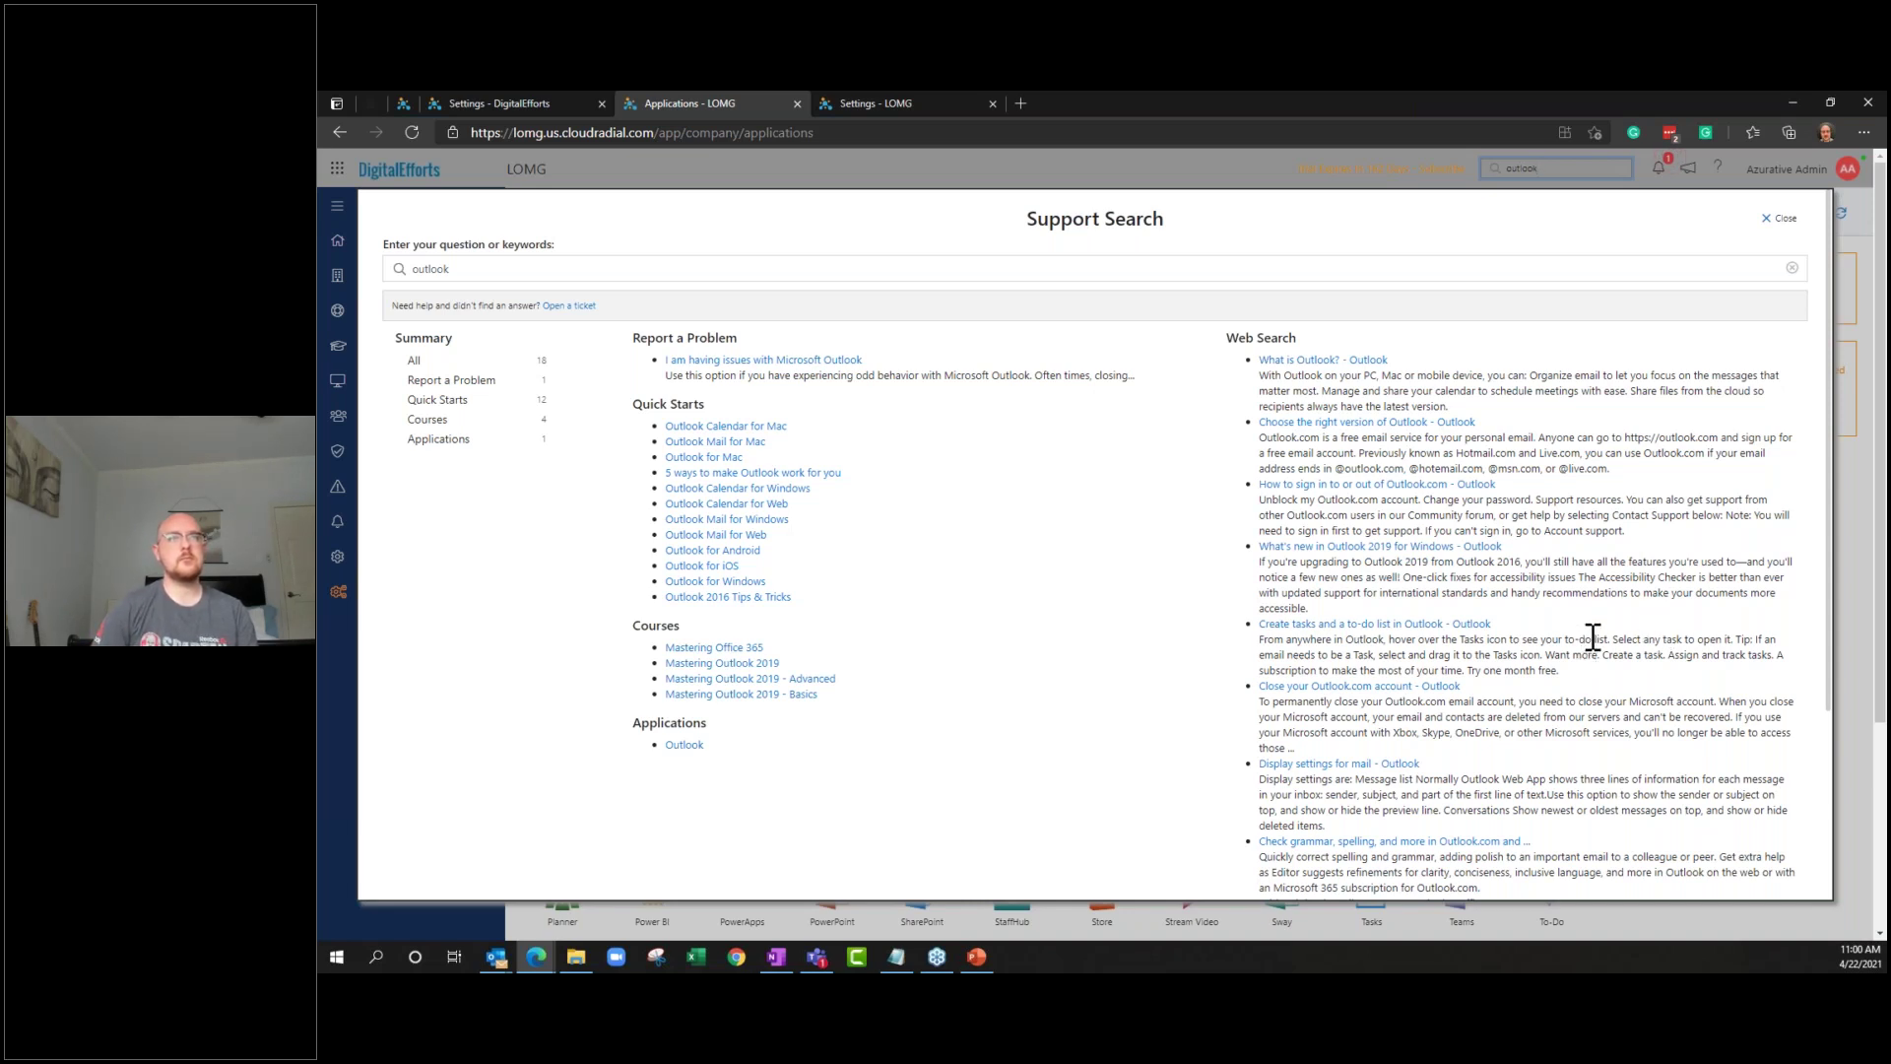
pyautogui.scroll(-1, 1593, 638)
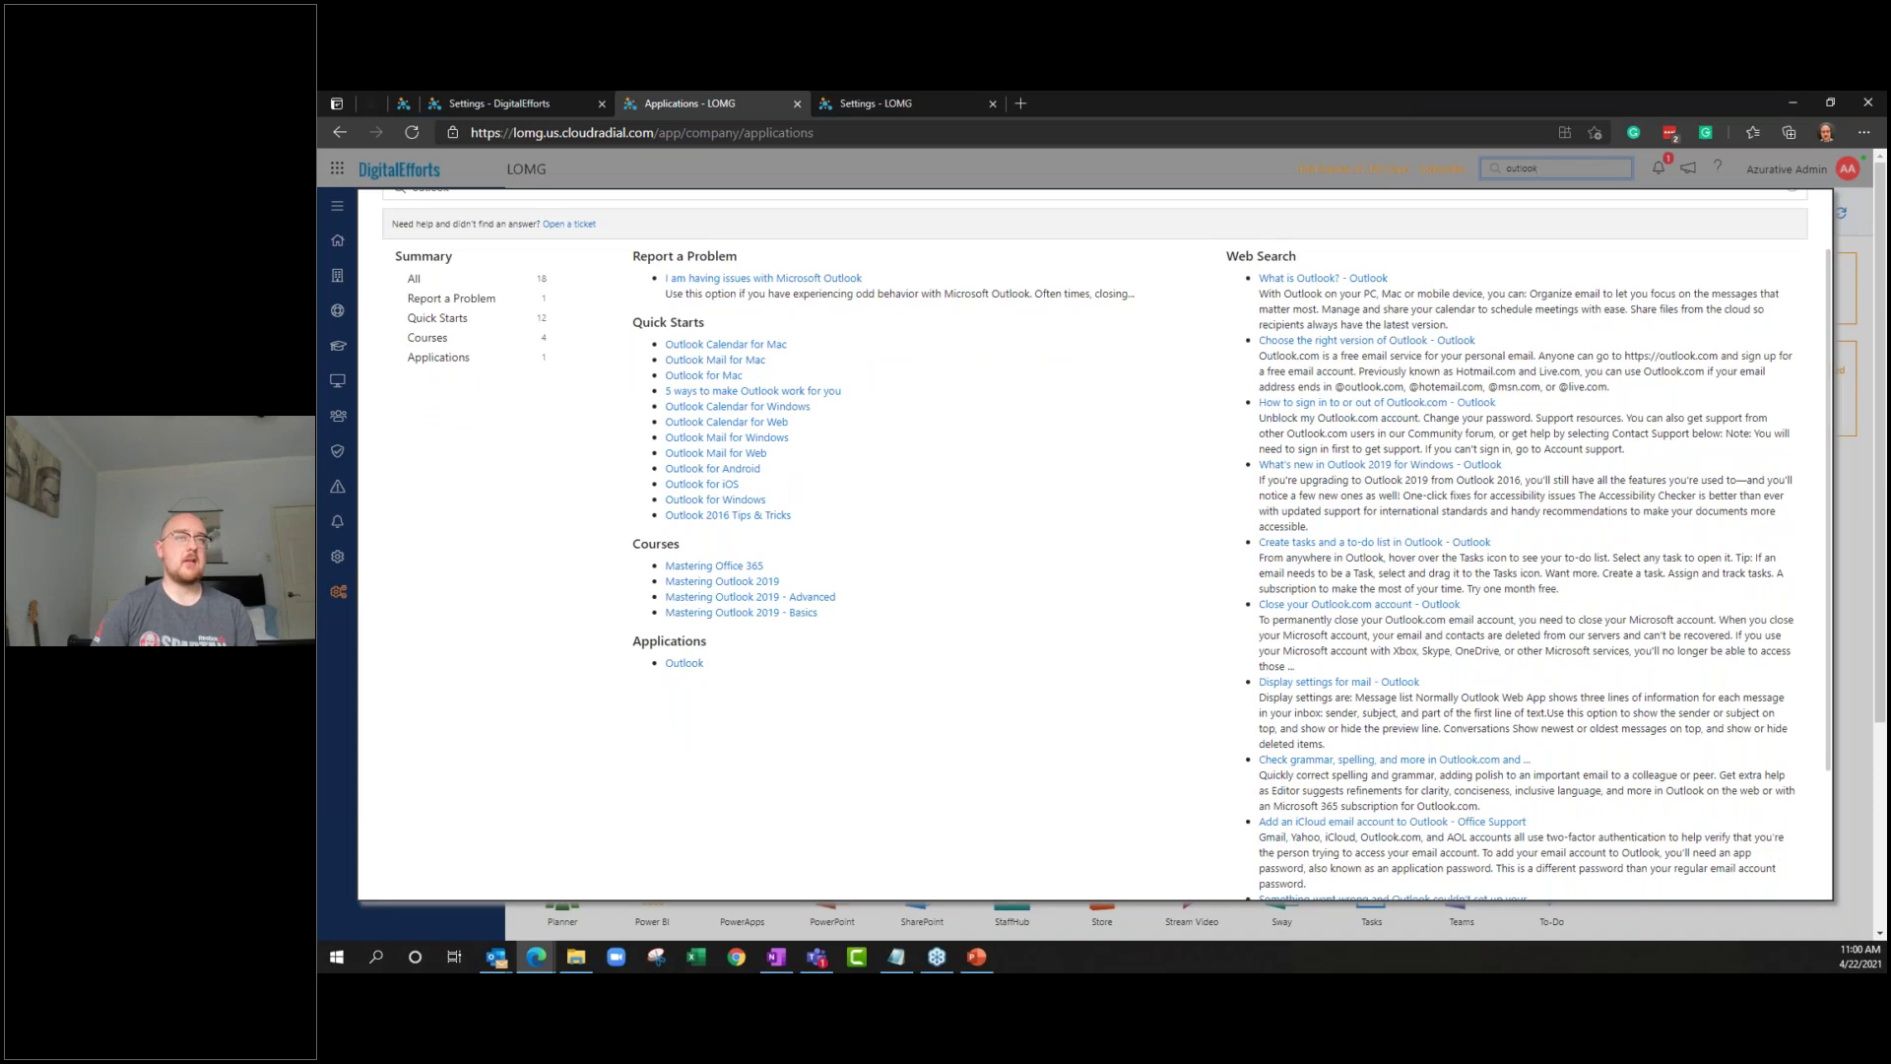
pyautogui.scroll(1, 1777, 305)
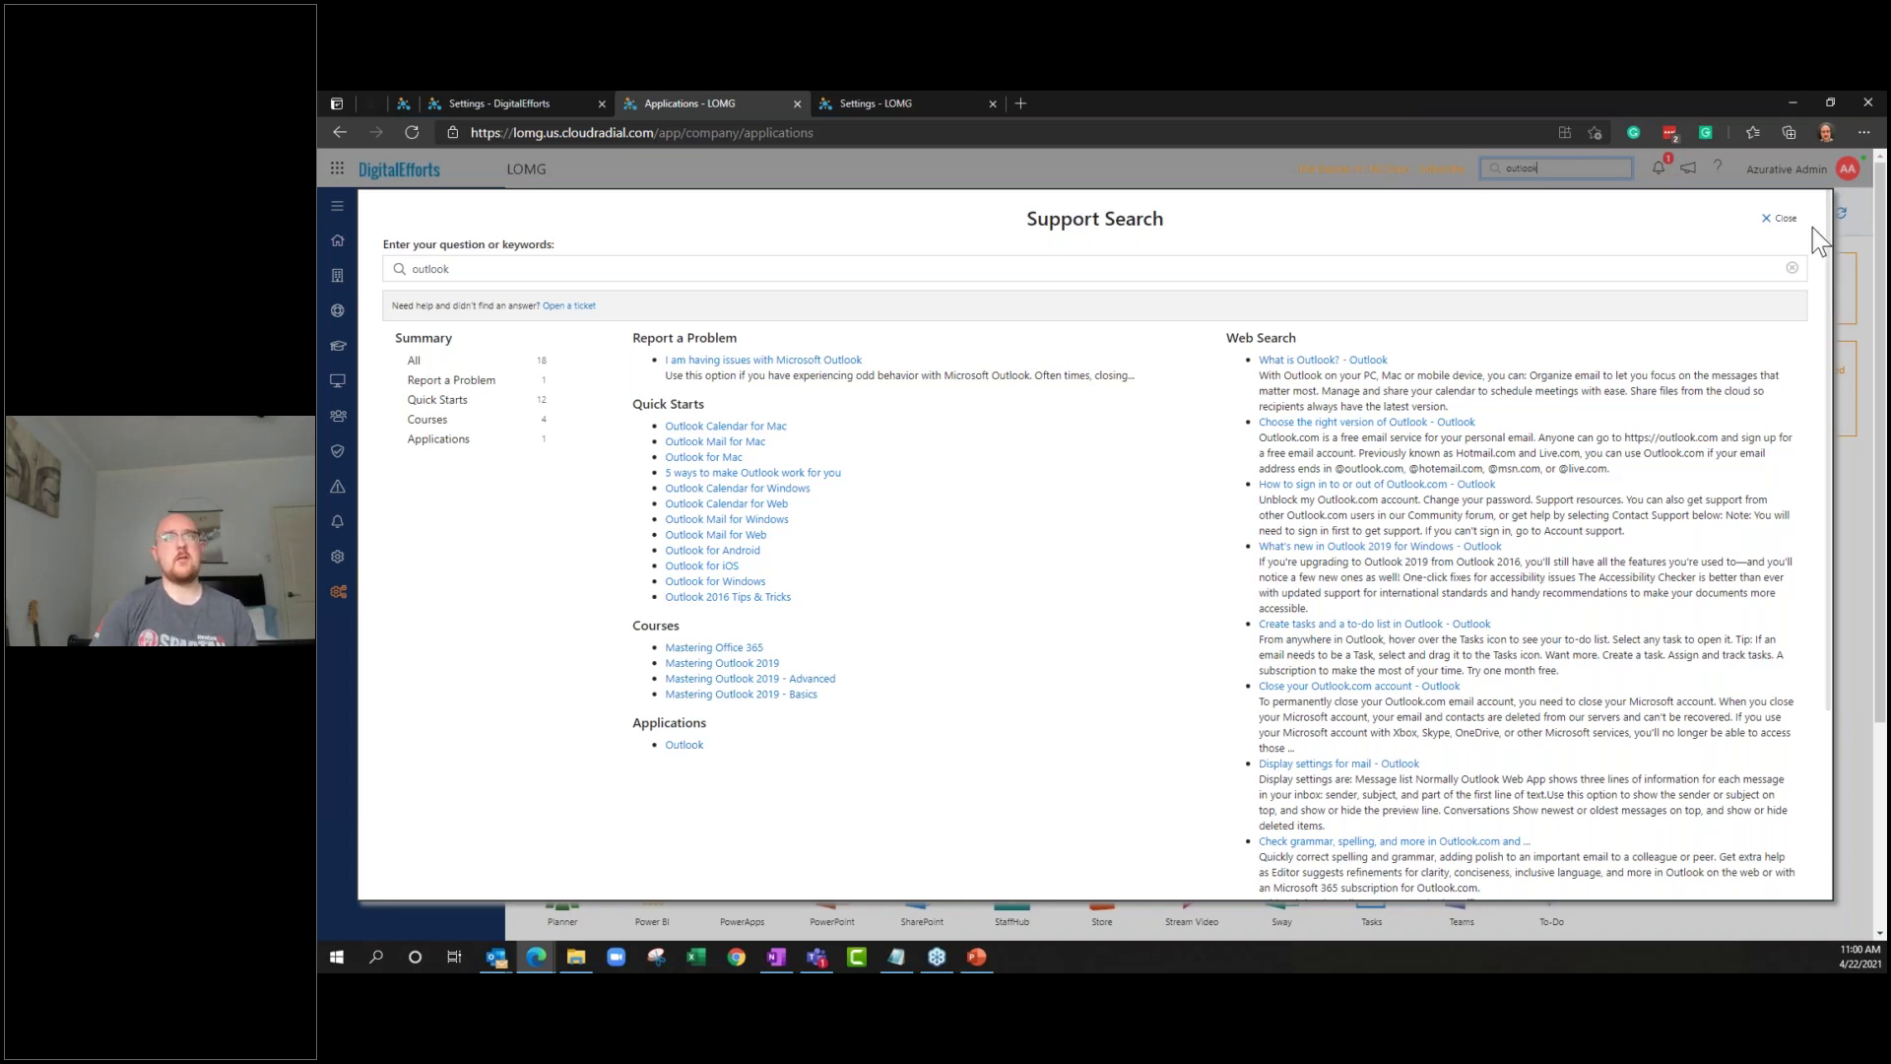
pyautogui.click(1779, 218)
# Review the Fastpath ticket settings under the partner's Account & Branding setup and cancel without changes
pyautogui.click(421, 596)
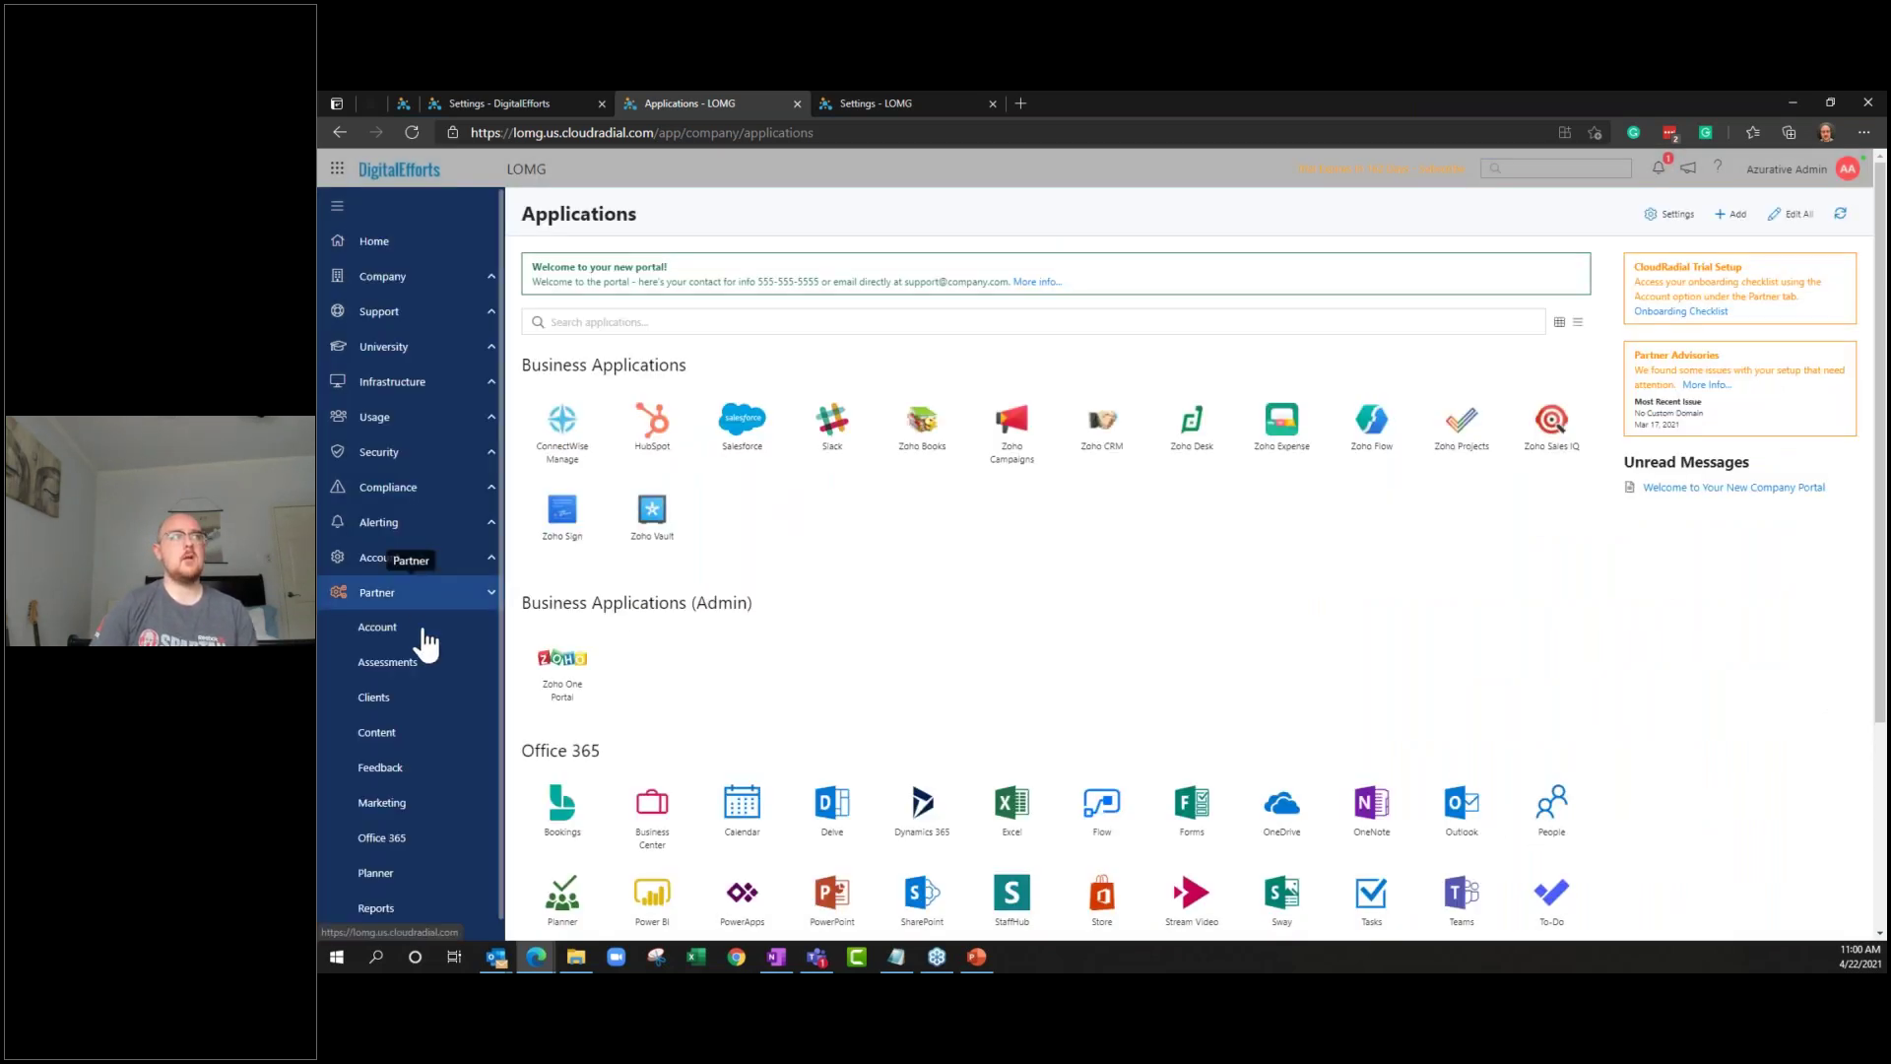
pyautogui.scroll(-2, 426, 785)
pyautogui.click(443, 880)
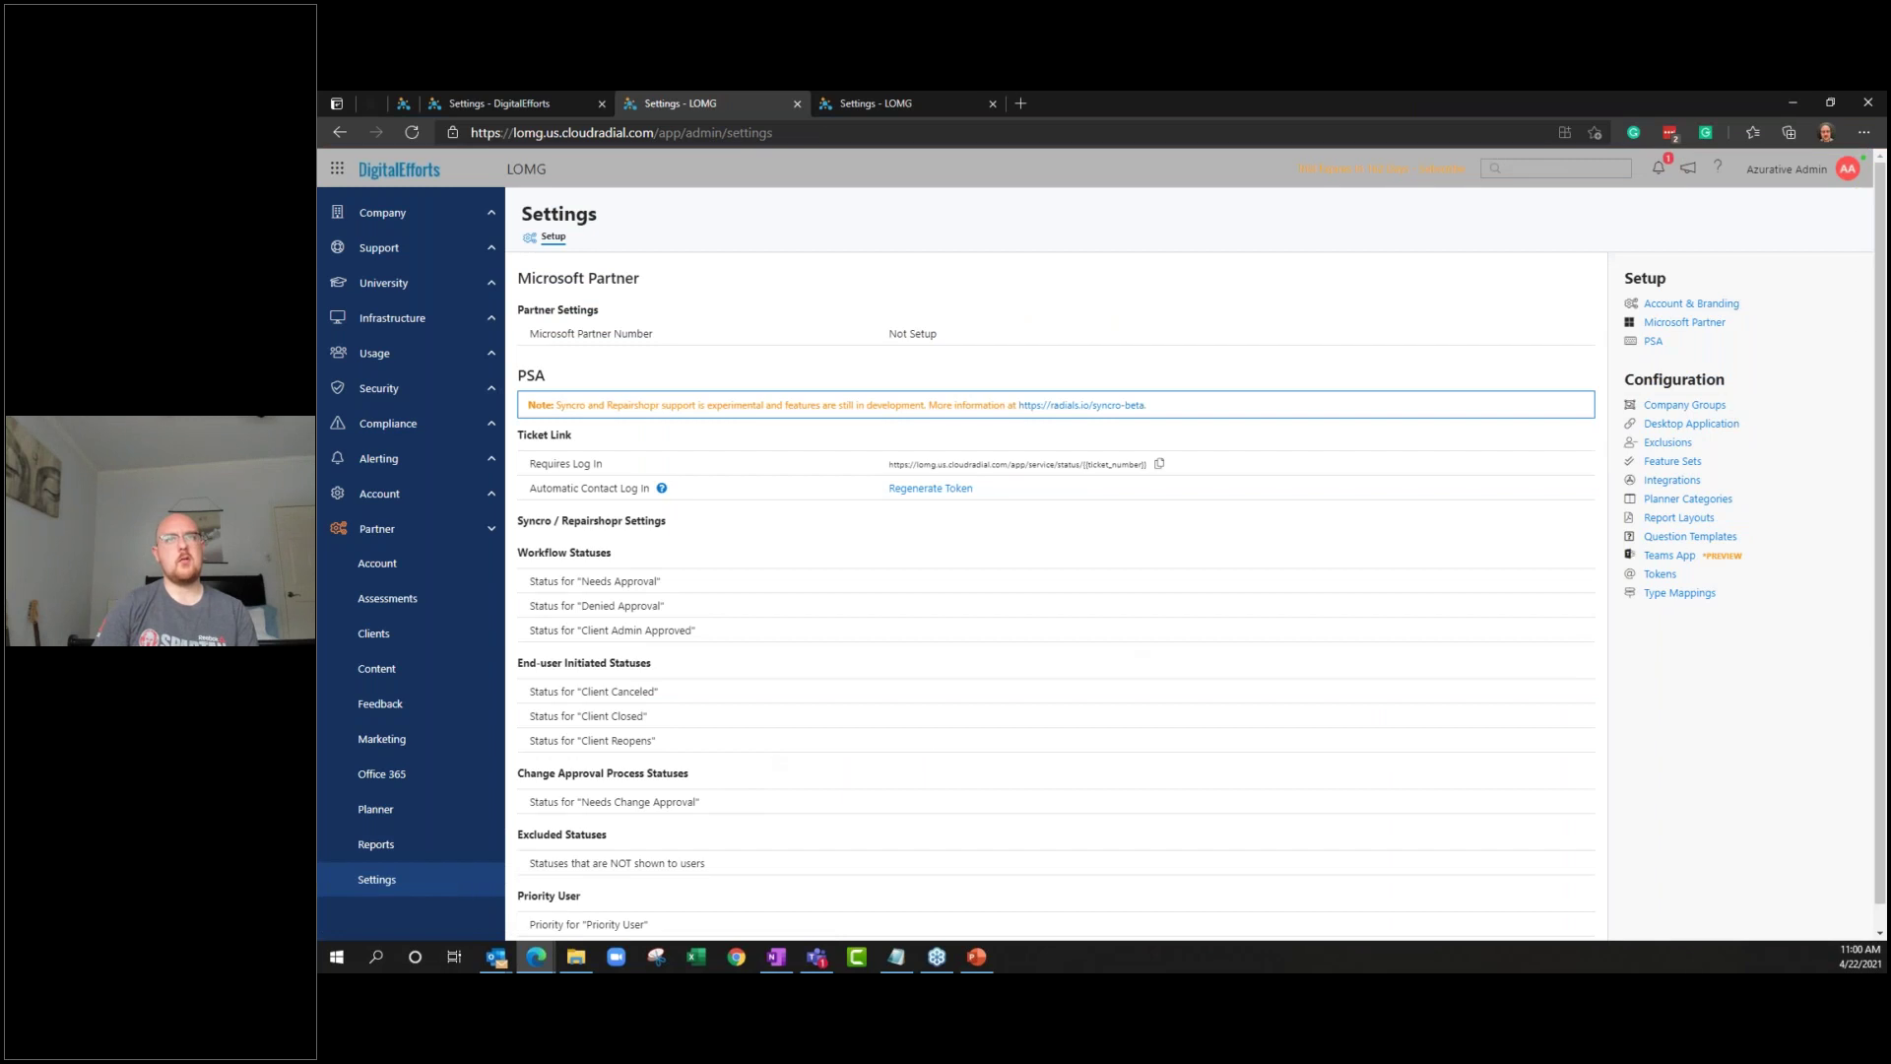
pyautogui.click(1674, 304)
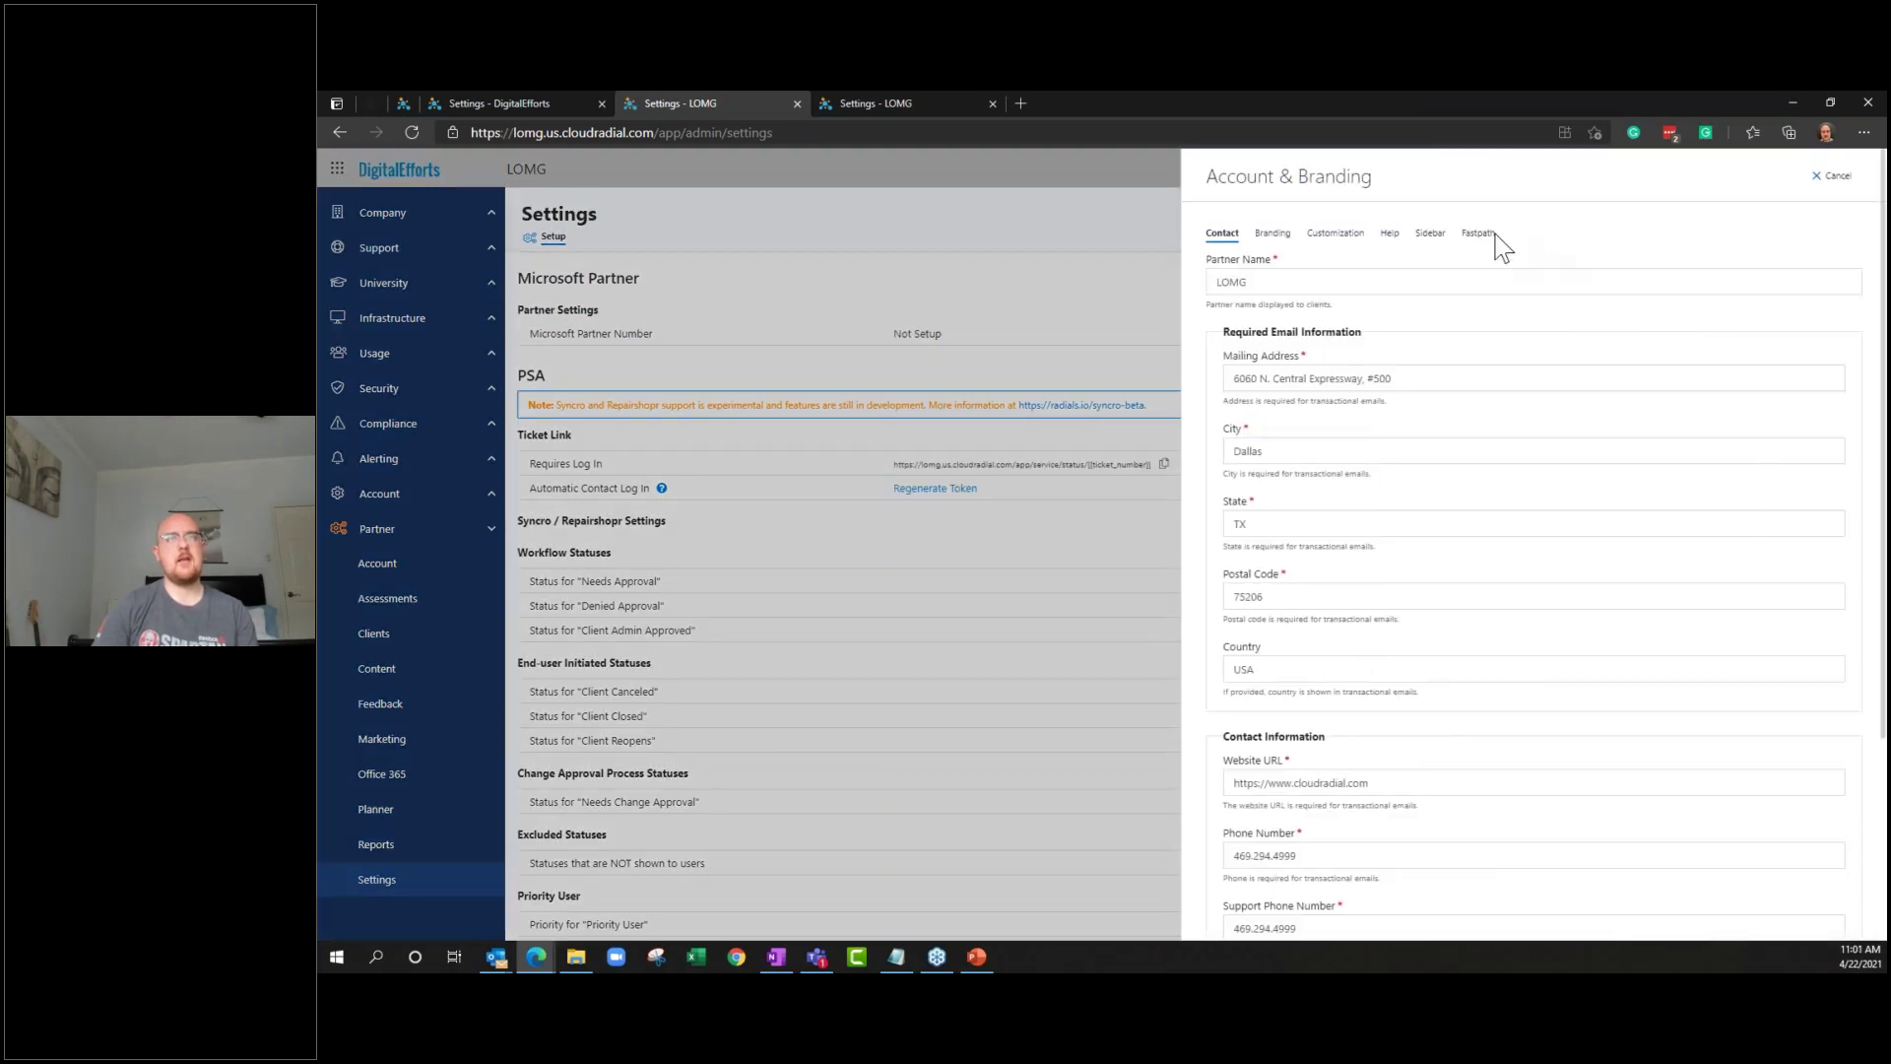
pyautogui.click(1479, 237)
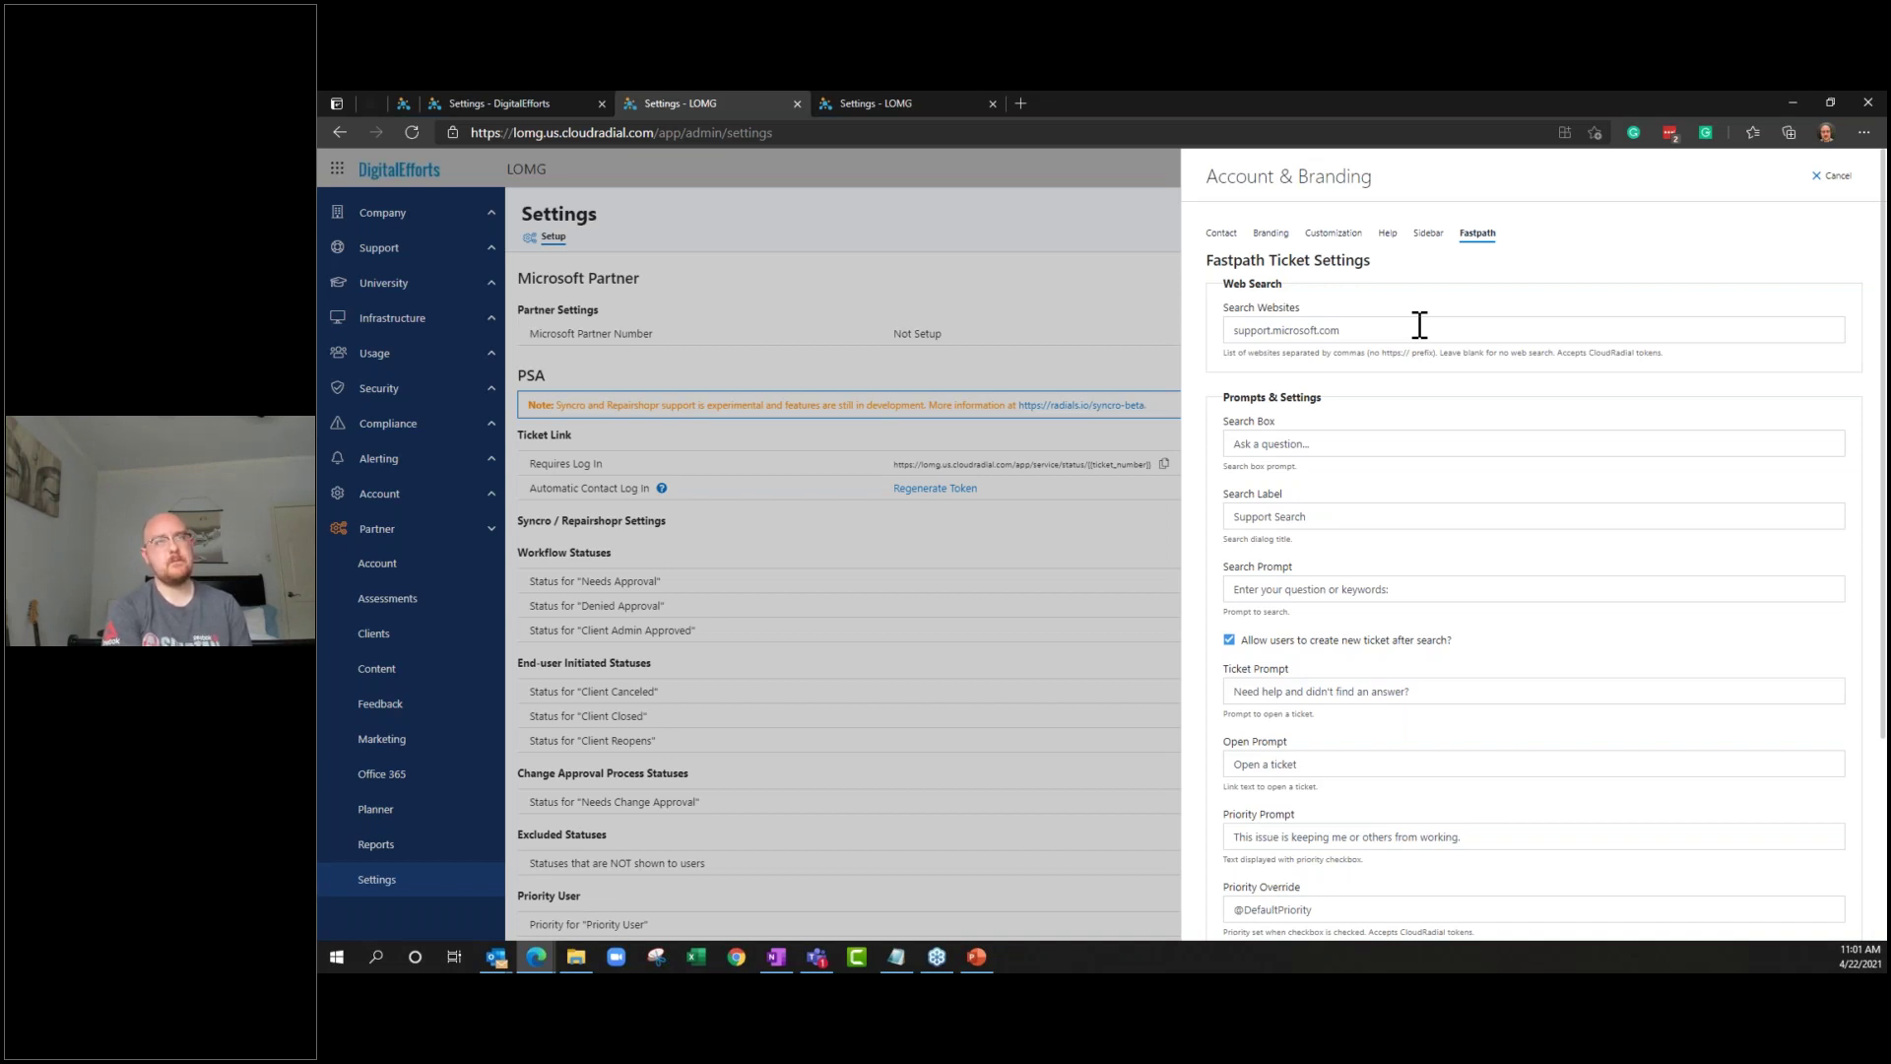
pyautogui.click(1817, 182)
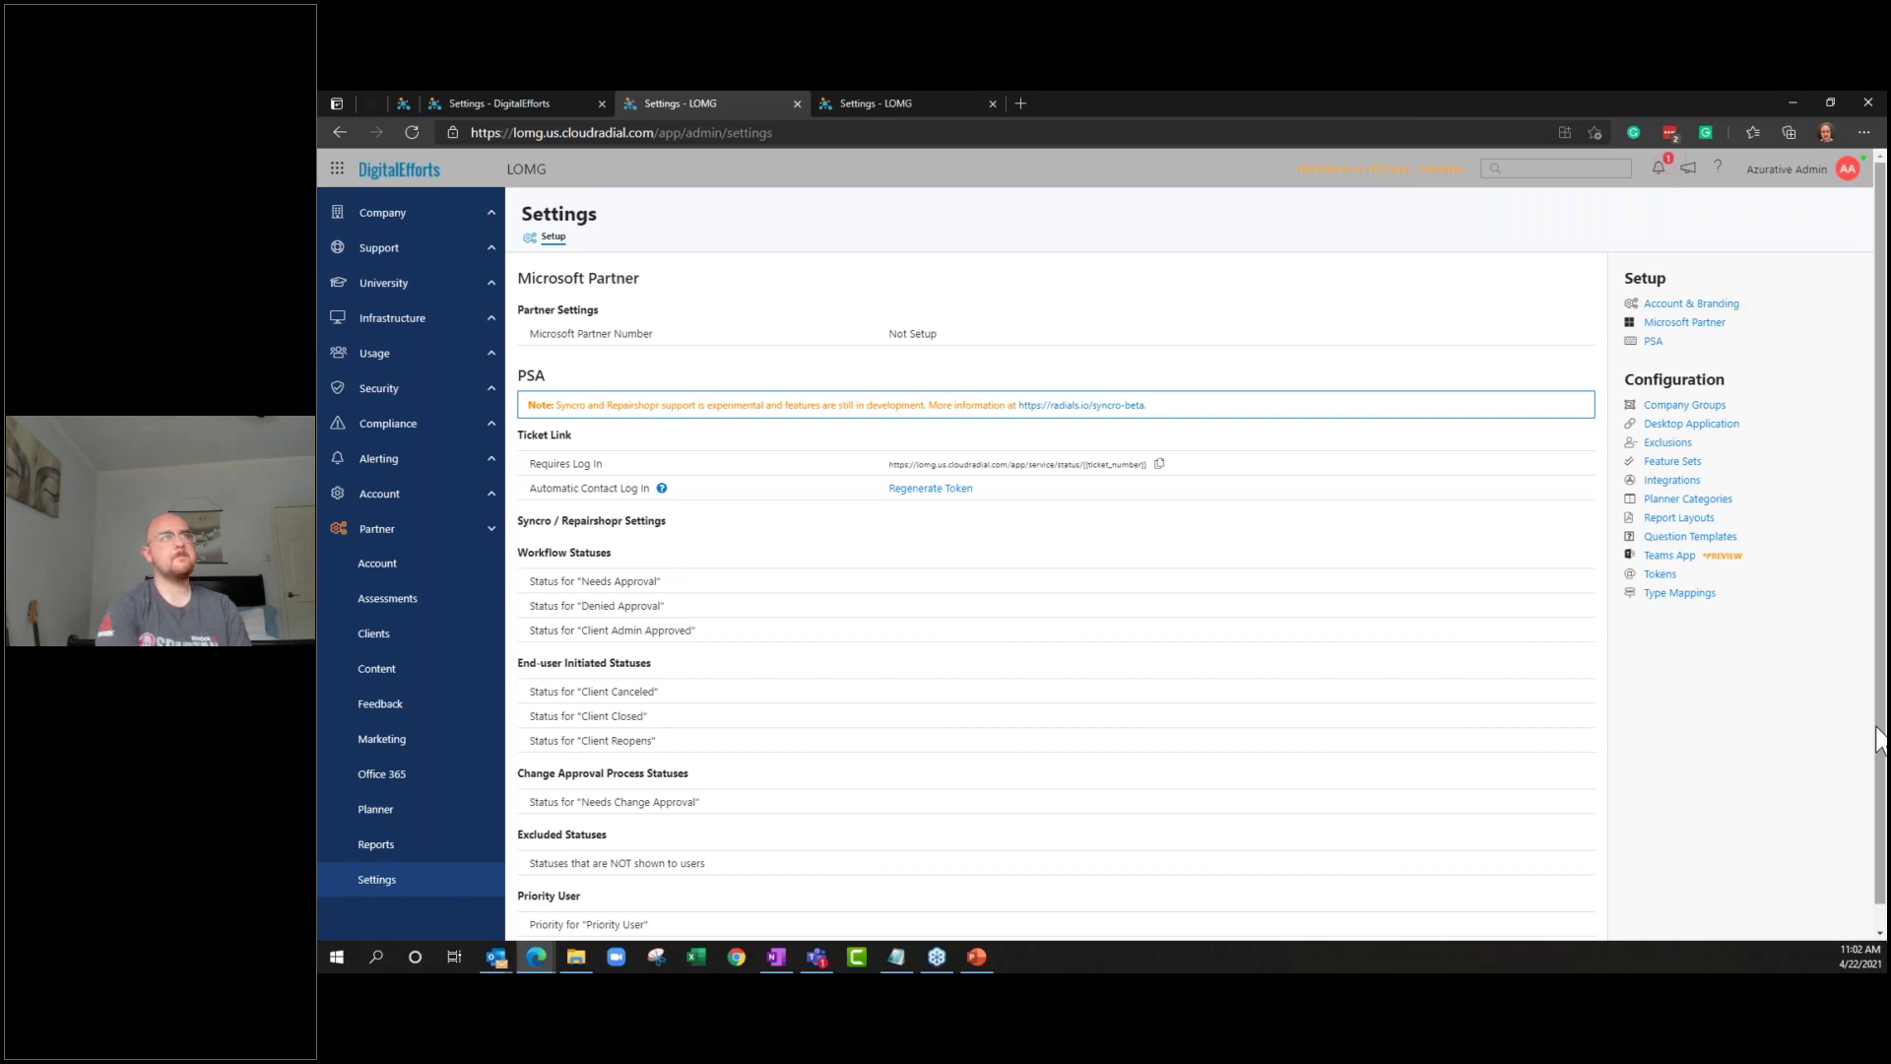
# Return to the portal's home page and close the DigitalEfforts and LOMG Settings browser tabs
pyautogui.scroll(1, 462, 261)
pyautogui.click(459, 248)
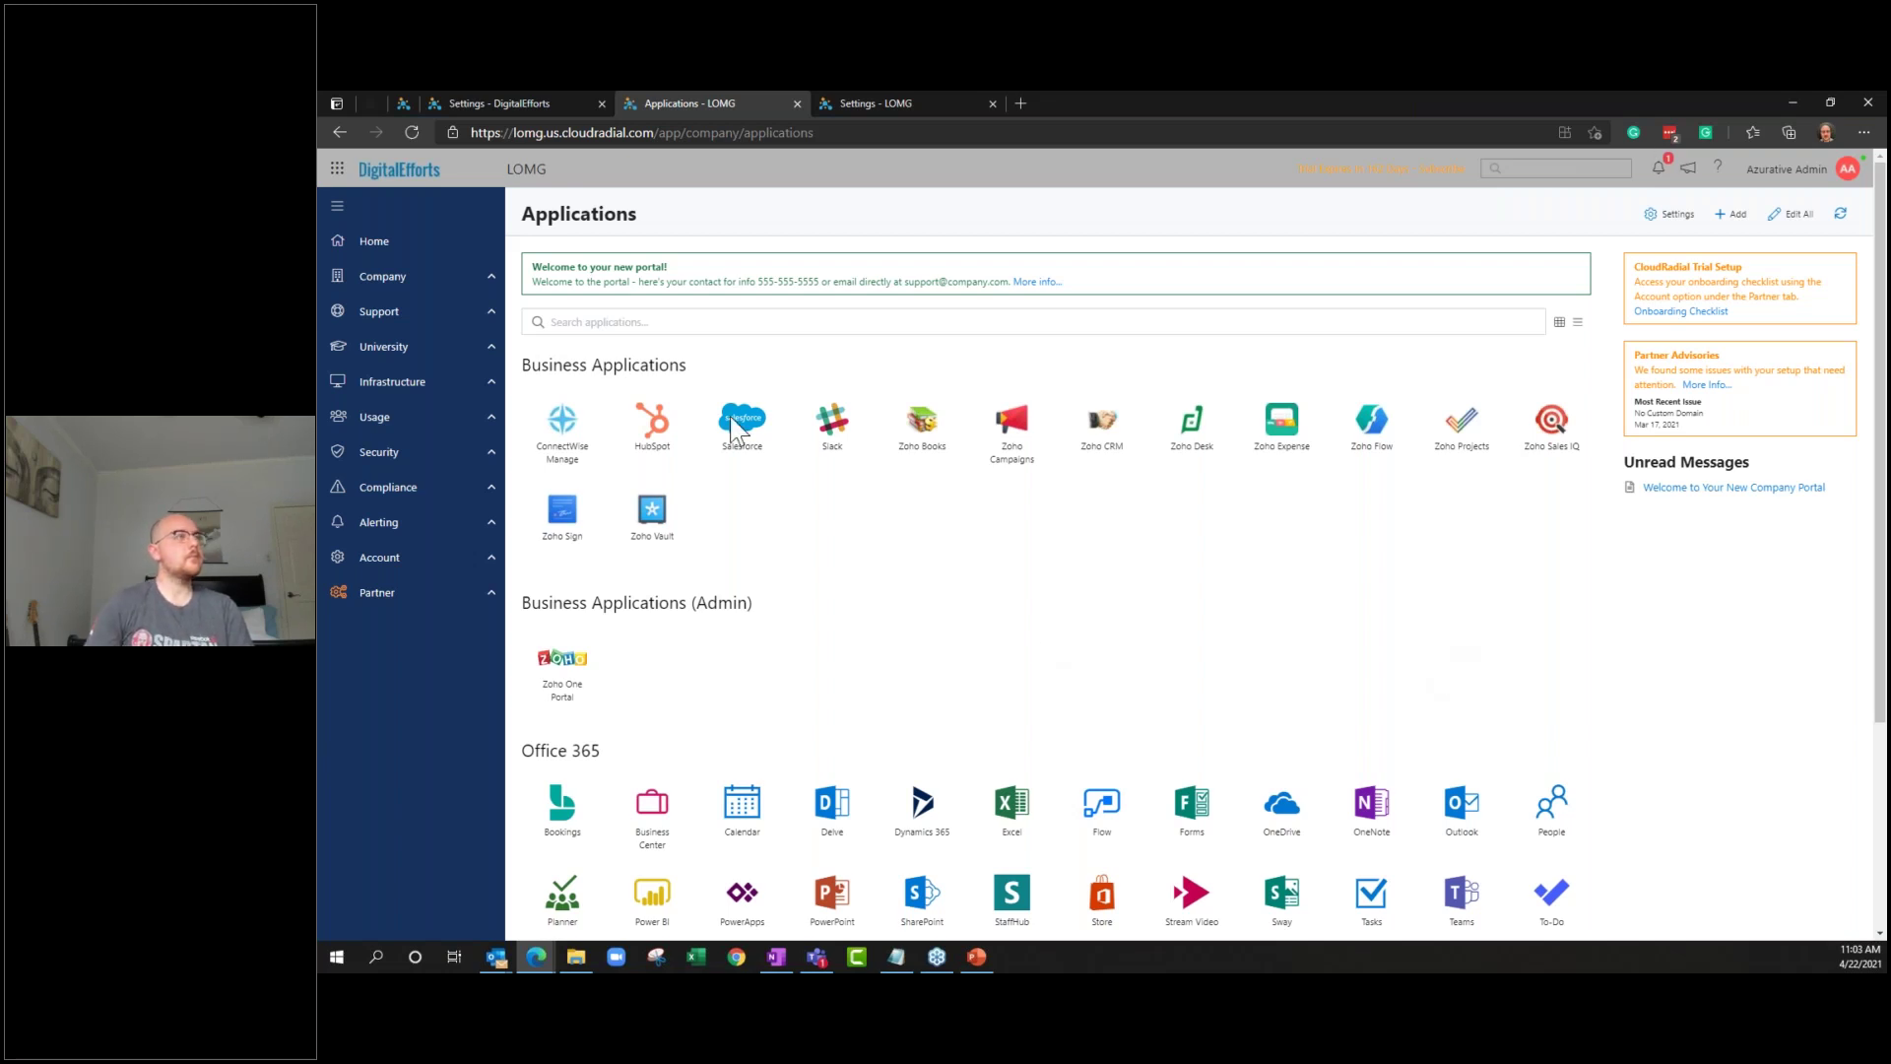
pyautogui.click(552, 103)
pyautogui.click(601, 104)
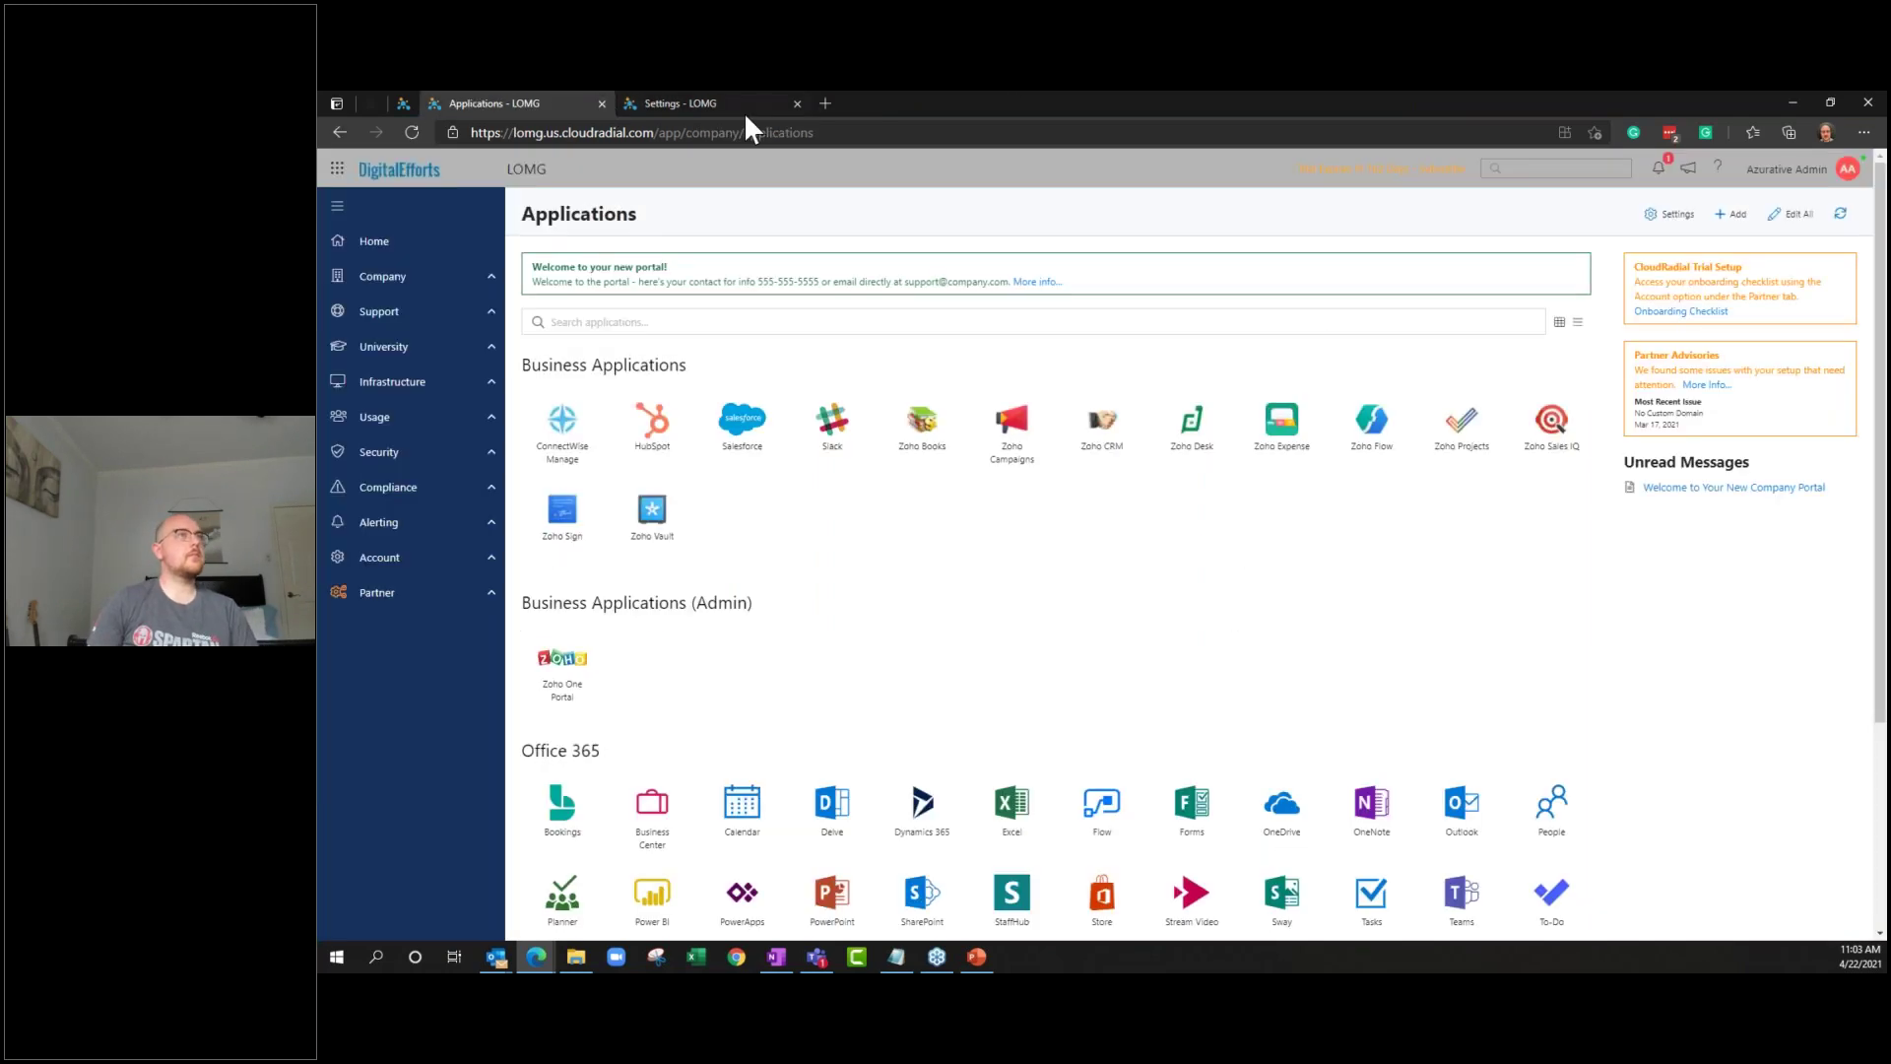
pyautogui.click(749, 104)
pyautogui.click(796, 102)
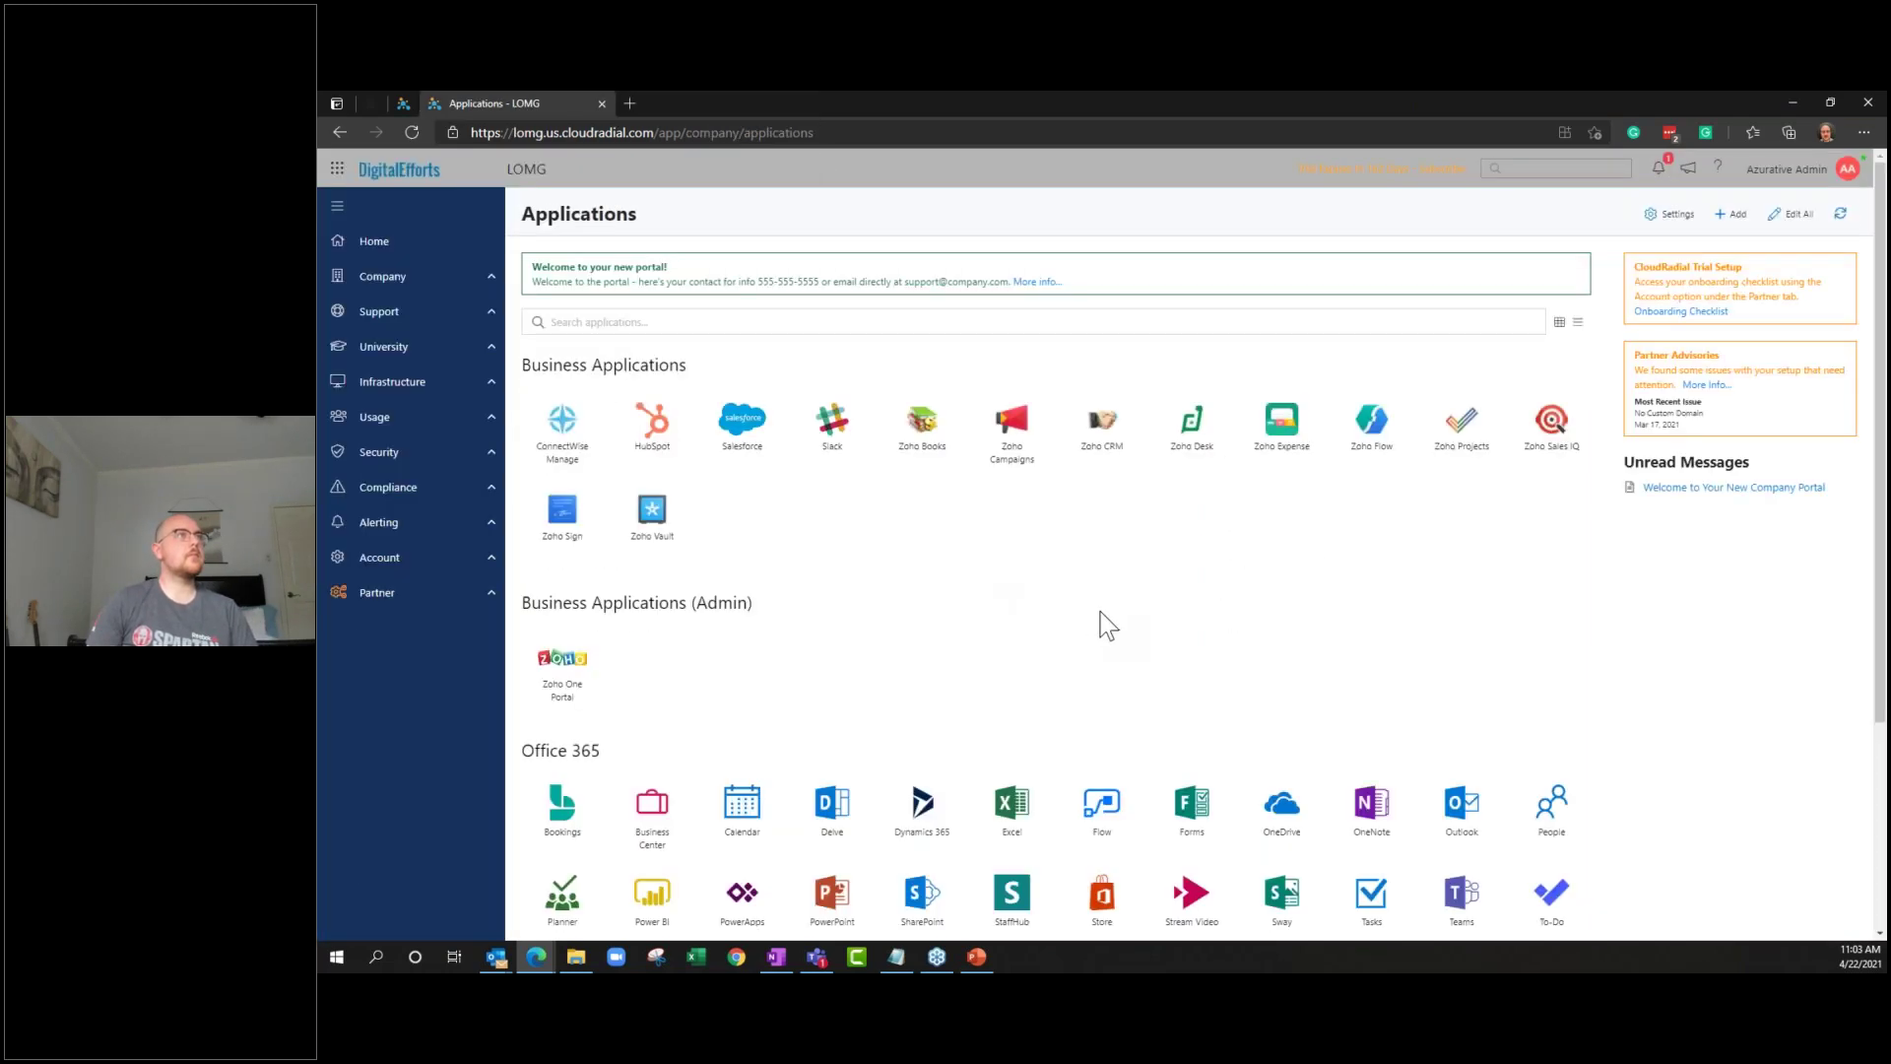